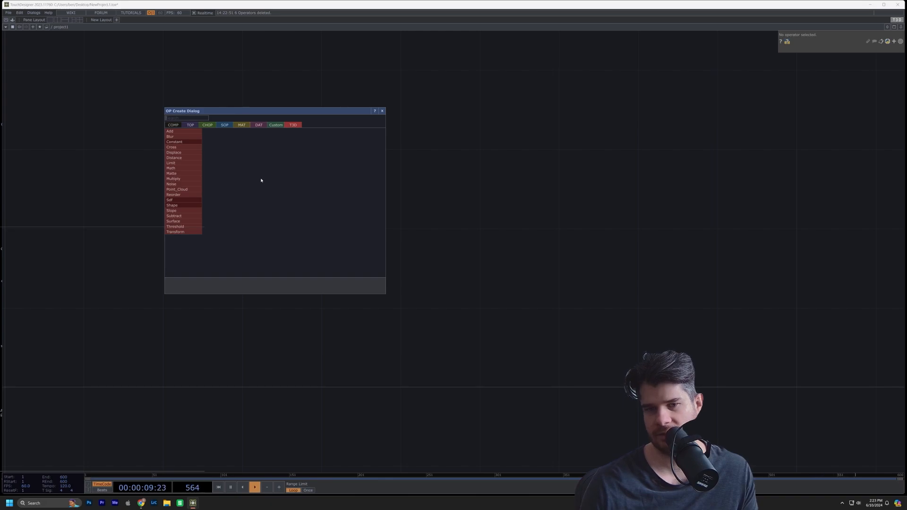
# Launch Houdini and skip the offered Houdini Launcher update.
pyautogui.press('Escape')
pyautogui.press('super')
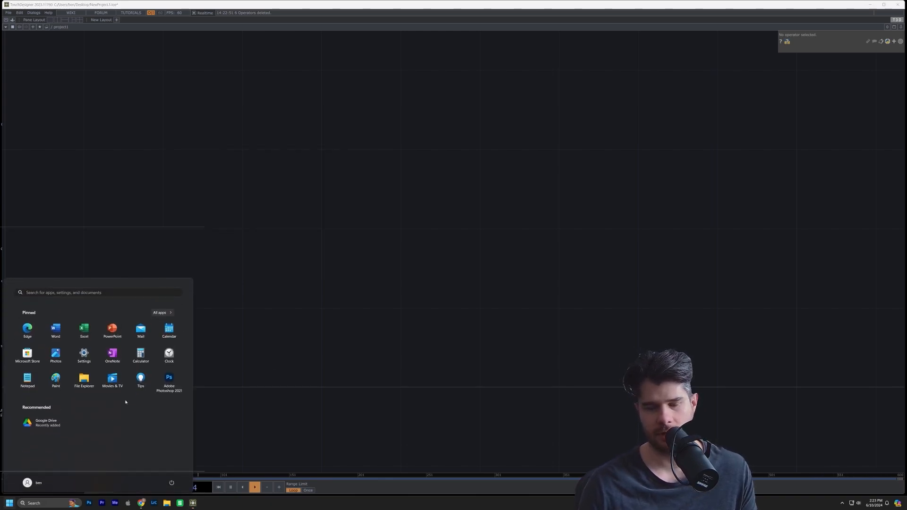
pyautogui.write('hou')
pyautogui.click(62, 336)
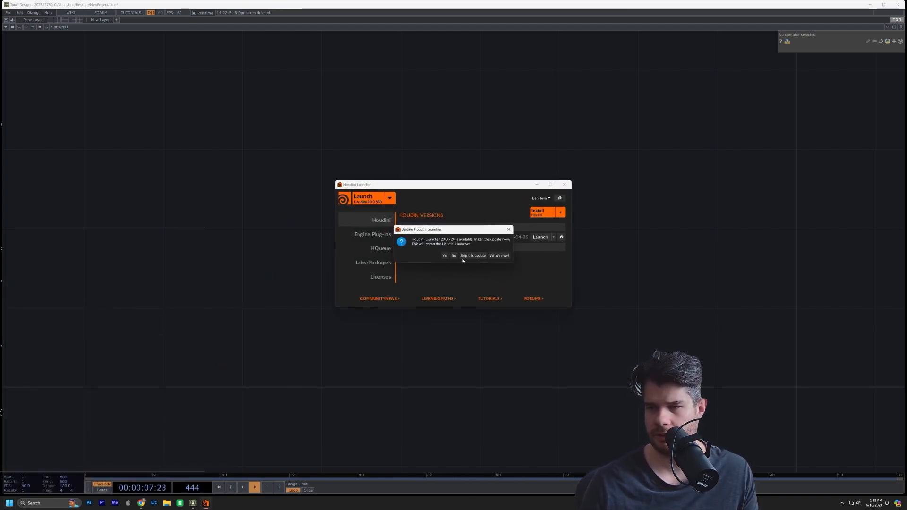
pyautogui.click(473, 256)
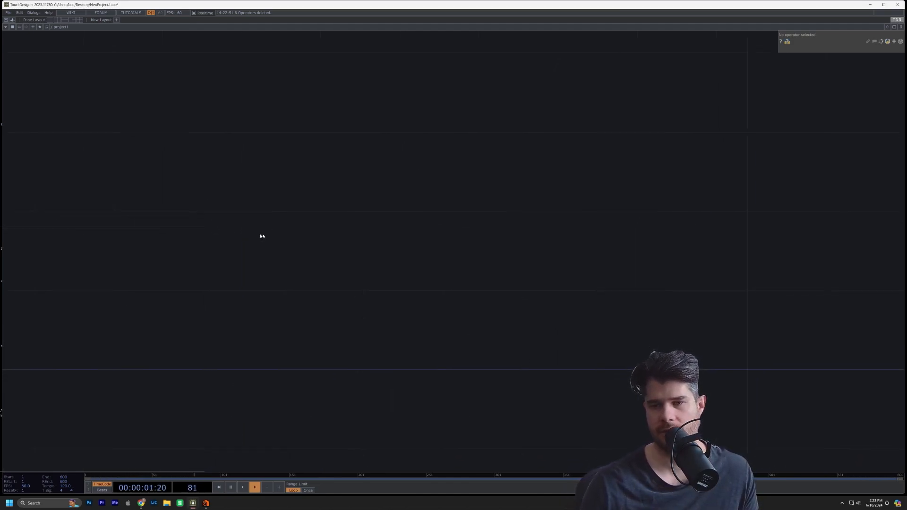
# Add a Feedback TOP to the empty TouchDesigner network.
pyautogui.press('Tab')
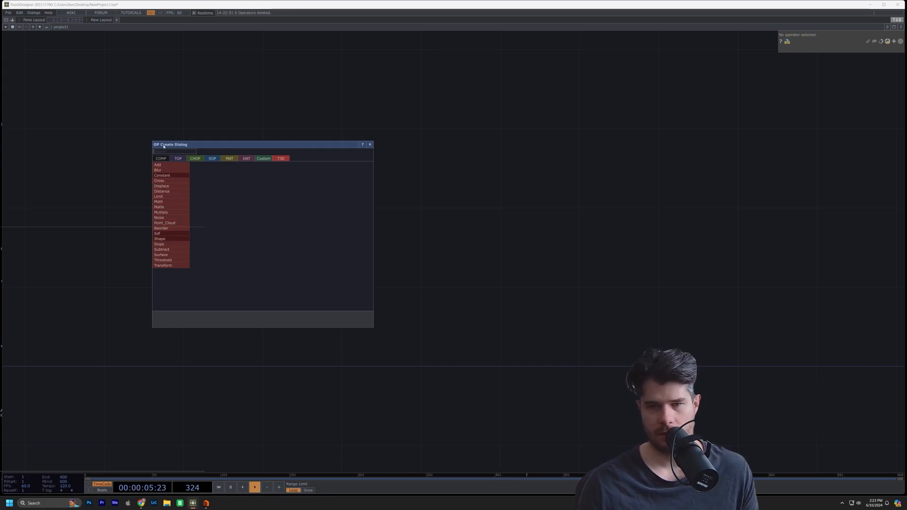
pyautogui.click(179, 159)
pyautogui.write('f')
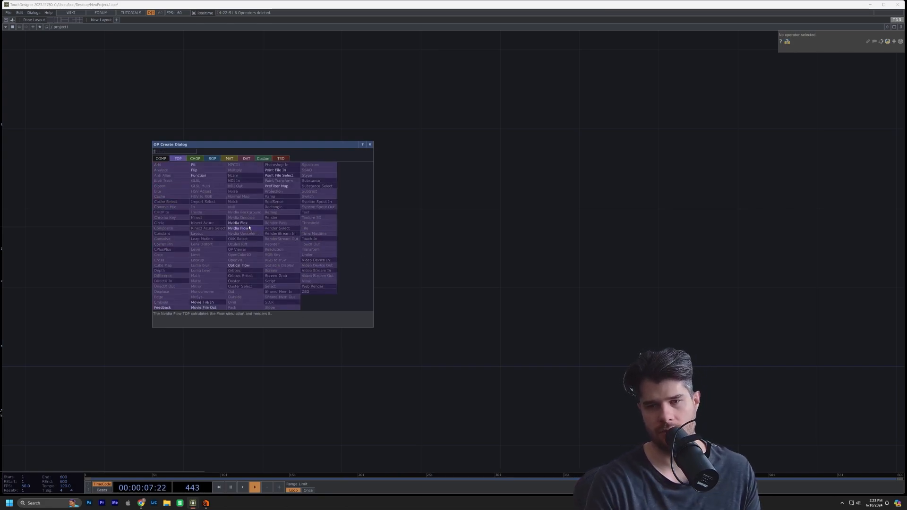
pyautogui.write('ee')
pyautogui.click(162, 307)
pyautogui.click(373, 200)
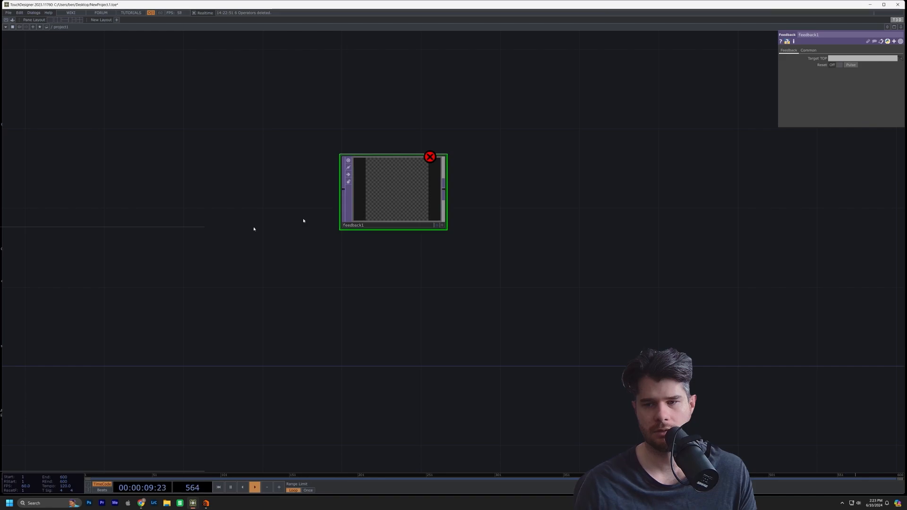
# Add a Noise TOP and place it below and to the left of the Feedback operator.
pyautogui.press('Tab')
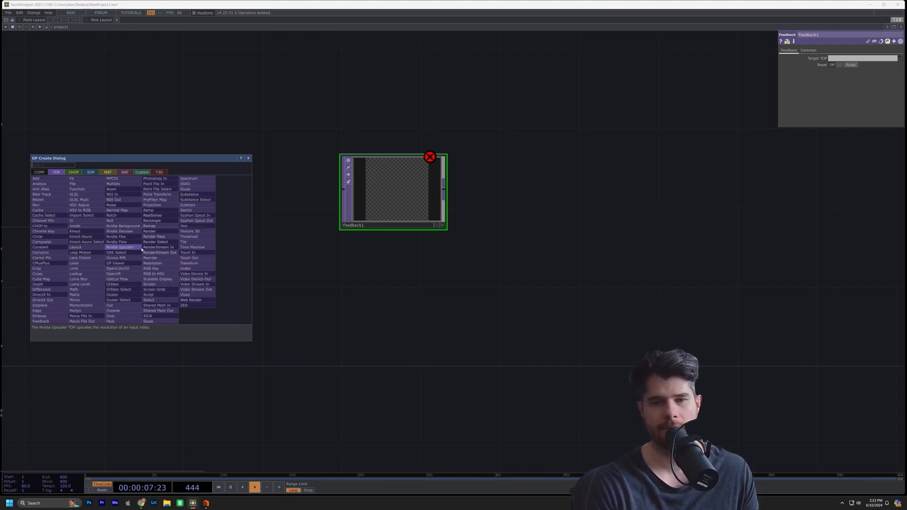
pyautogui.write('noi')
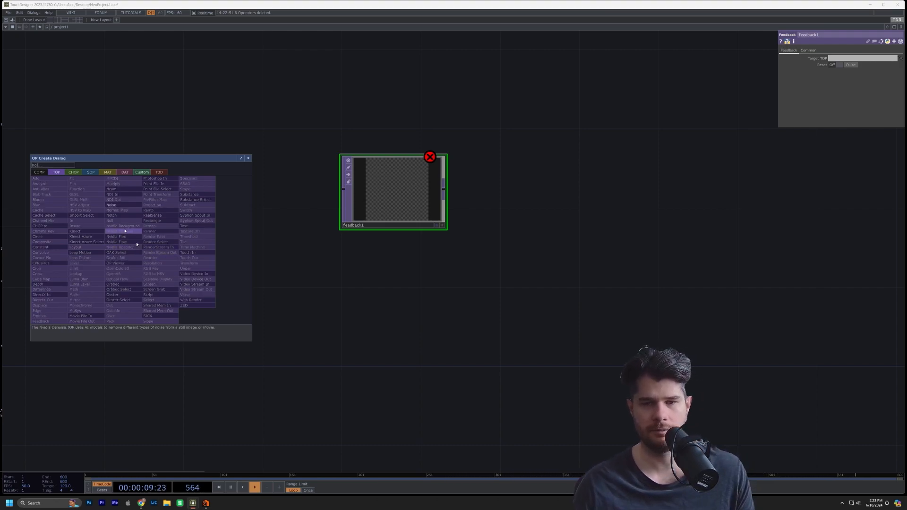
pyautogui.click(111, 205)
pyautogui.click(275, 349)
pyautogui.moveTo(309, 349); pyautogui.dragTo(191, 311)
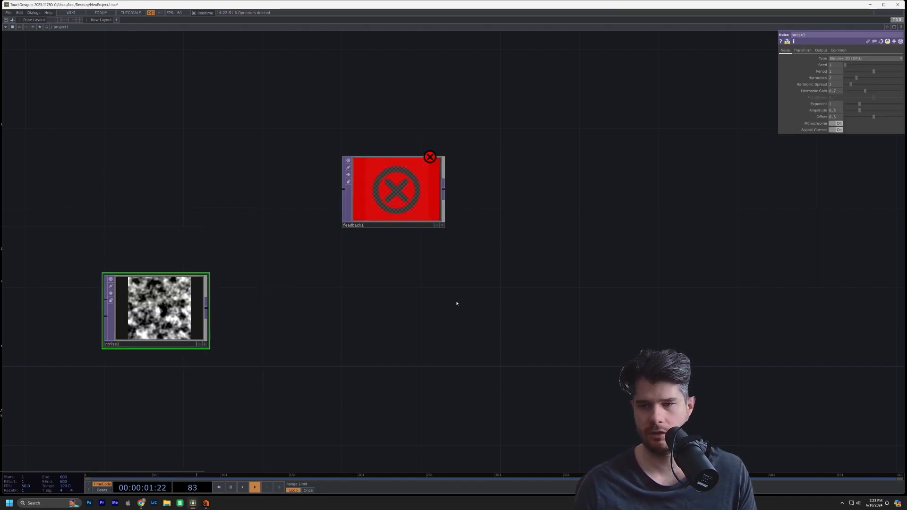
# Add an Over TOP below and to the right of the Feedback operator.
pyautogui.press('Tab')
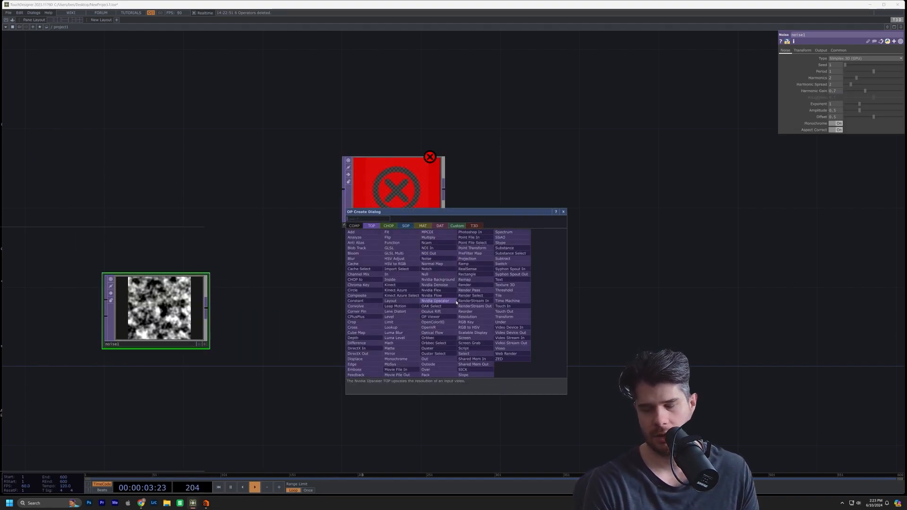
pyautogui.write('over')
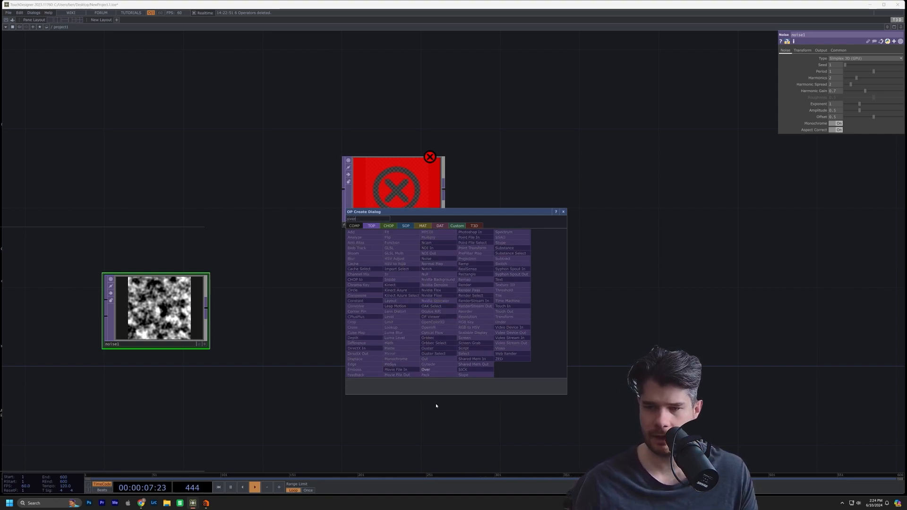
pyautogui.click(434, 372)
pyautogui.click(512, 304)
# Wire the noise into the Over and Feedback operators, the feedback into Over's second input, and make over1 the feedback's target.
pyautogui.moveTo(207, 308); pyautogui.dragTo(445, 211)
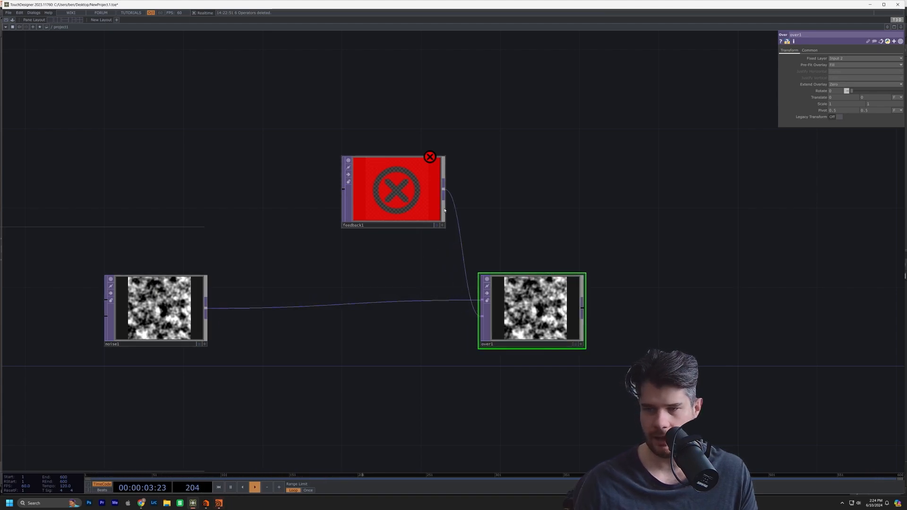
pyautogui.moveTo(207, 309); pyautogui.dragTo(338, 209)
pyautogui.moveTo(550, 281); pyautogui.dragTo(532, 310)
# Animate the noise by setting its Z translate to the expression absTime.seconds.
pyautogui.click(156, 310)
pyautogui.click(801, 50)
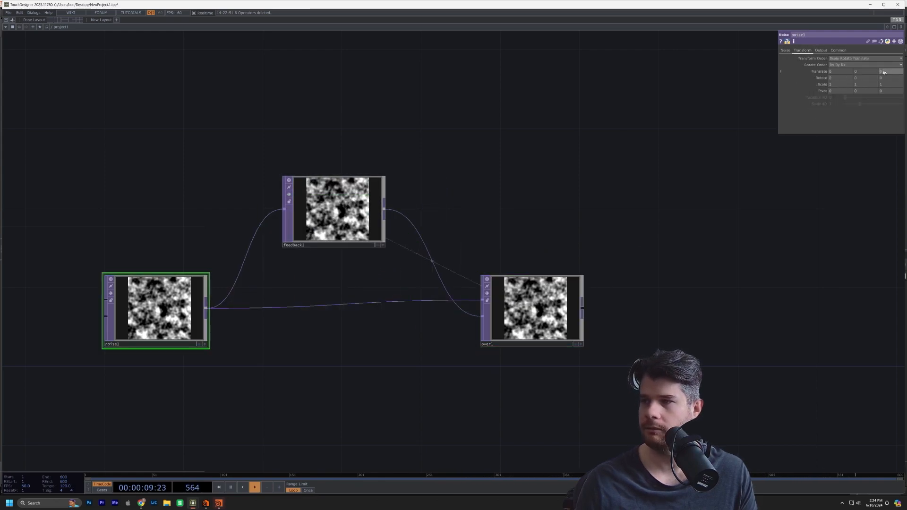
pyautogui.write('absTime.seconds')
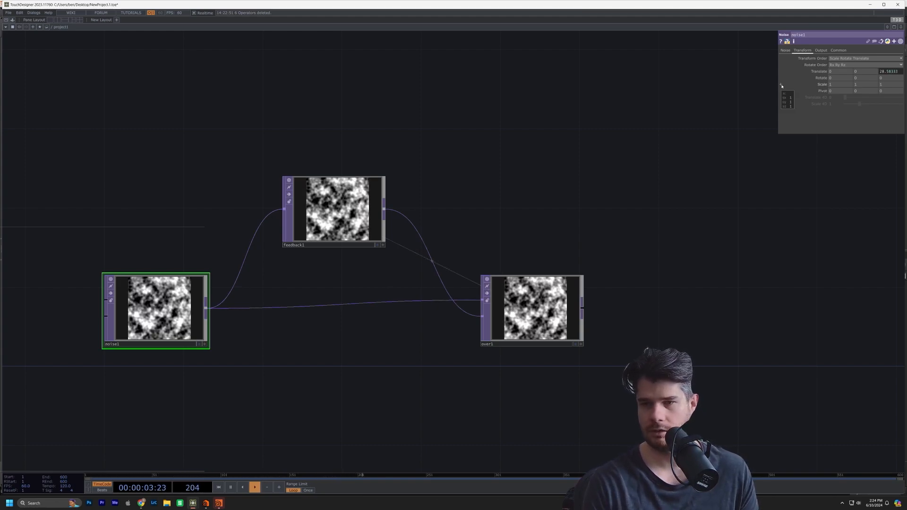
pyautogui.scroll(5, 462, 267)
pyautogui.scroll(-6, 475, 277)
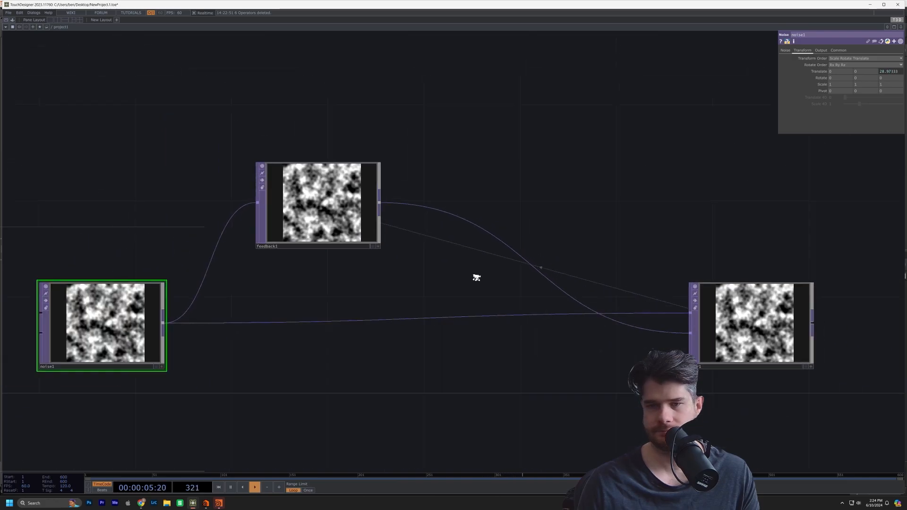
pyautogui.scroll(4, 405, 251)
pyautogui.scroll(-4, 228, 350)
pyautogui.scroll(2, 381, 235)
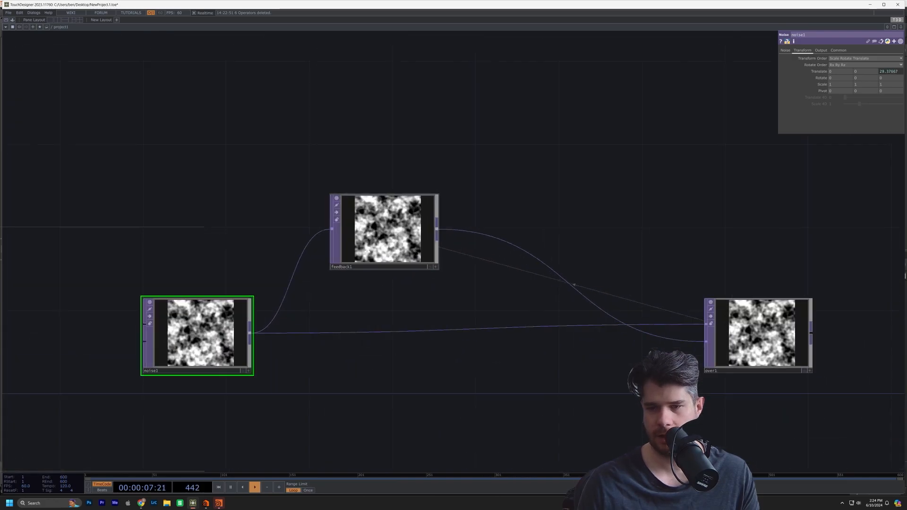
# Insert a Displace TOP between the Feedback and Over operators and wire the feedback into both of its inputs.
pyautogui.click(362, 244)
pyautogui.scroll(5, 362, 247)
pyautogui.scroll(-5, 485, 198)
pyautogui.moveTo(500, 282); pyautogui.dragTo(305, 330)
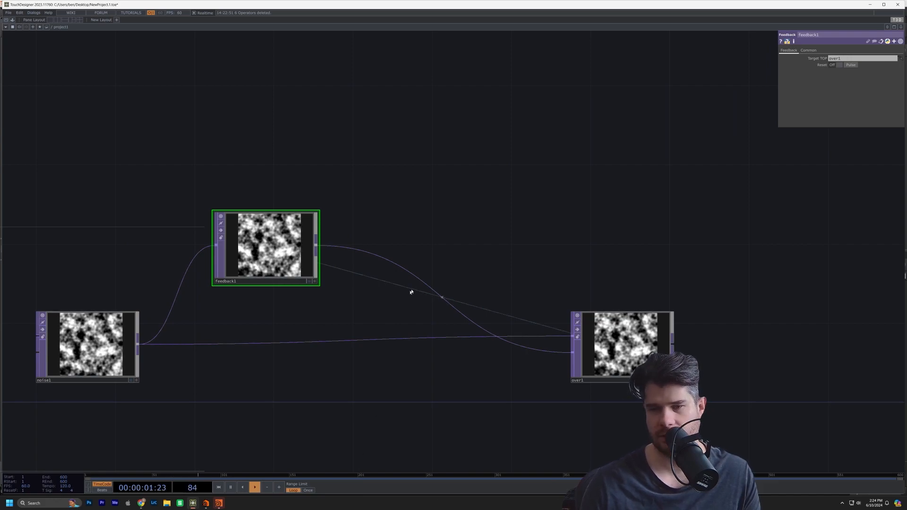
pyautogui.press('Tab')
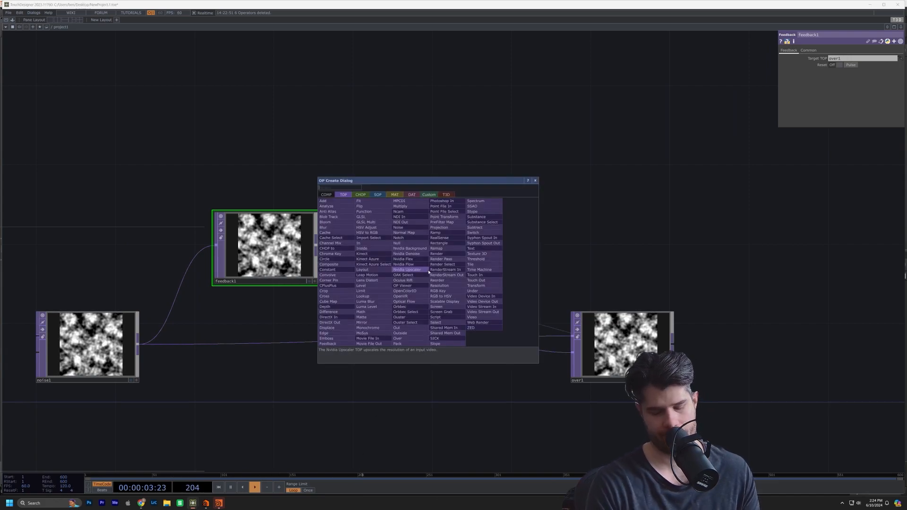
pyautogui.write('di')
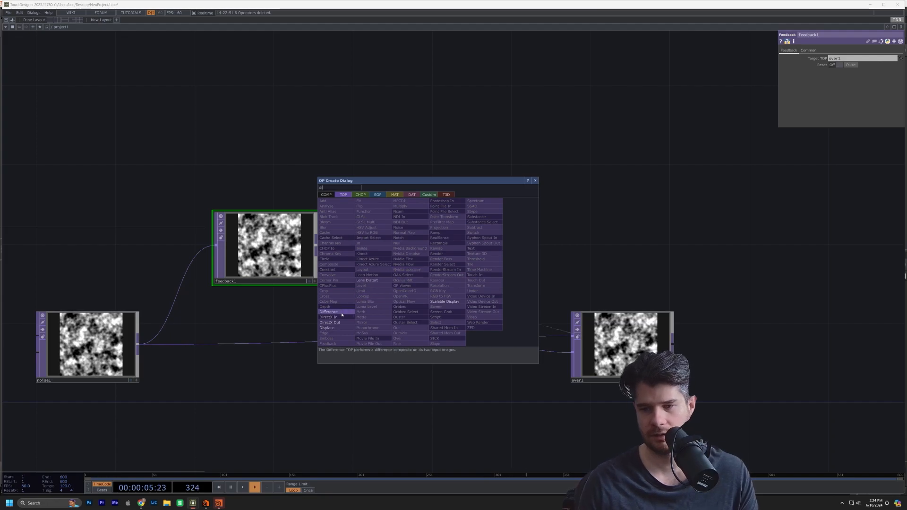
pyautogui.click(332, 329)
pyautogui.click(462, 248)
pyautogui.moveTo(315, 249); pyautogui.dragTo(413, 253)
pyautogui.scroll(1, 467, 267)
pyautogui.scroll(2, 467, 269)
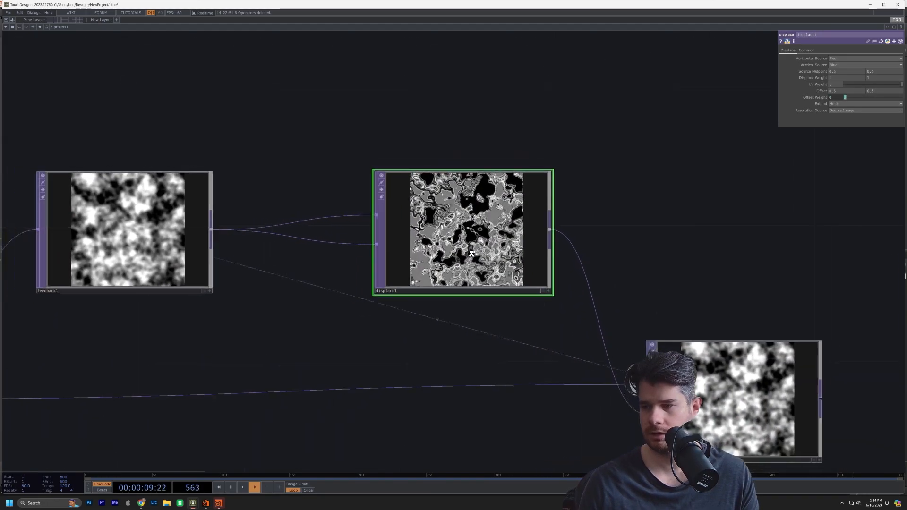
pyautogui.scroll(-1, 474, 255)
# Change the operator type of over1 from Over to Add.
pyautogui.click(671, 347)
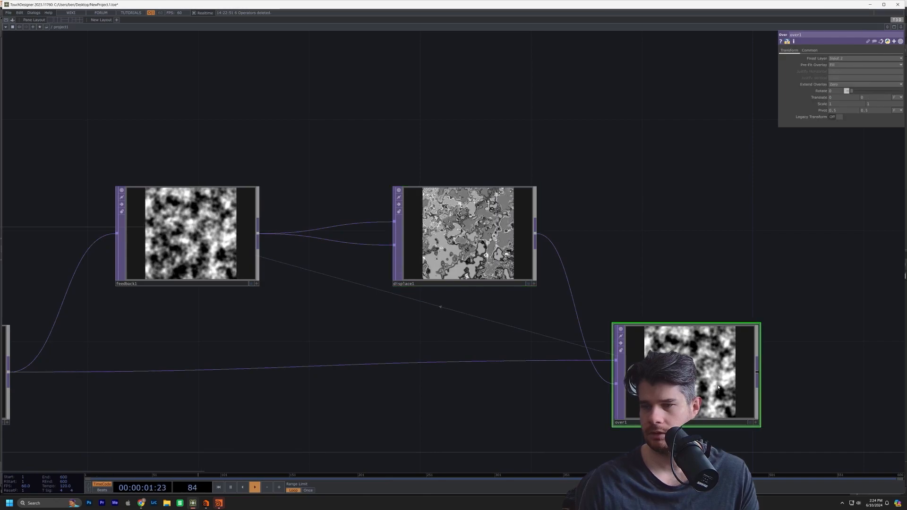
pyautogui.rightClick(720, 352)
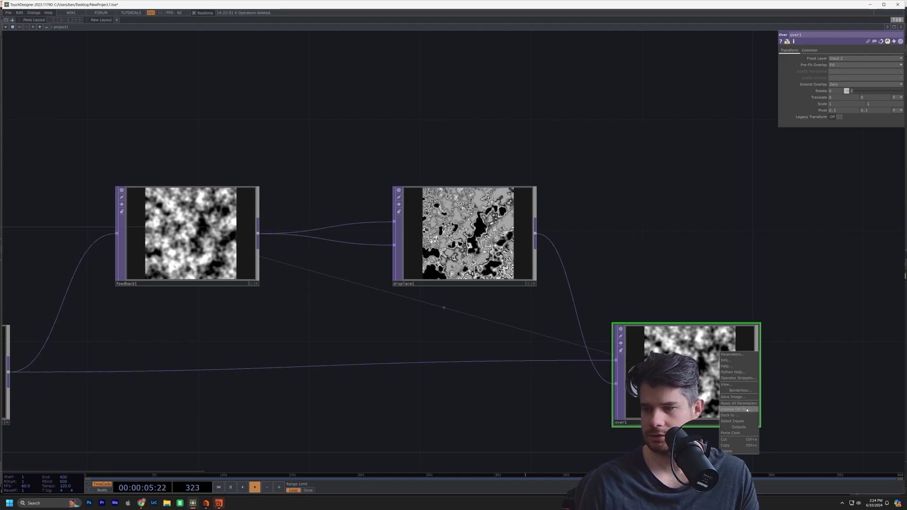
pyautogui.click(741, 410)
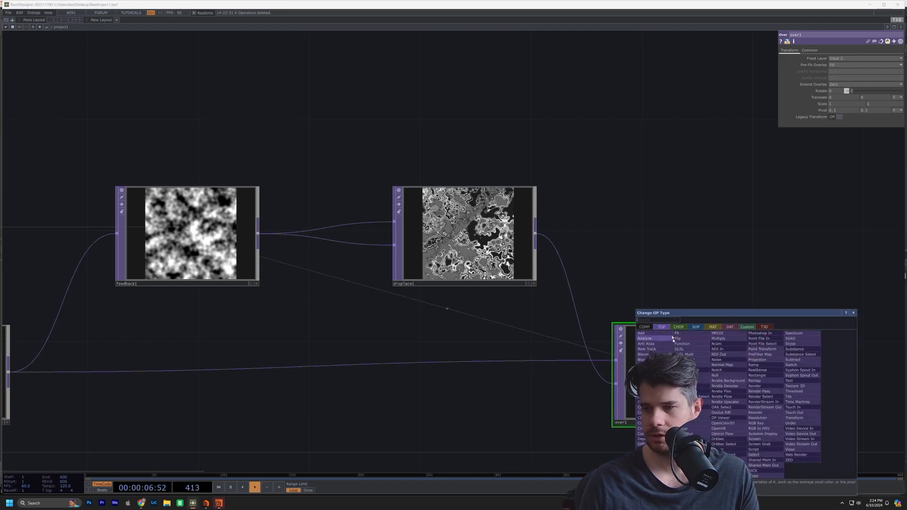
pyautogui.click(641, 333)
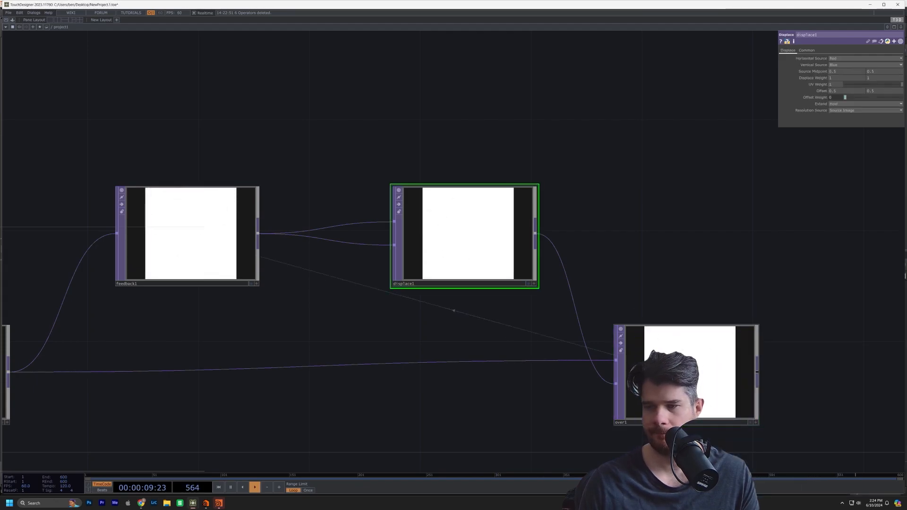
pyautogui.moveTo(716, 366); pyautogui.dragTo(740, 388)
pyautogui.scroll(-3, 727, 388)
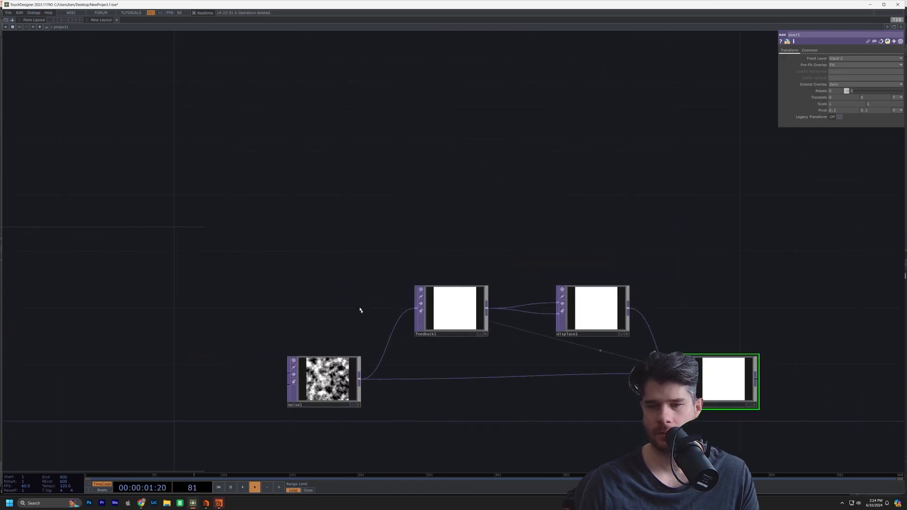
# Lower the noise's amplitude to 0.04 and its offset to 0.
pyautogui.click(458, 292)
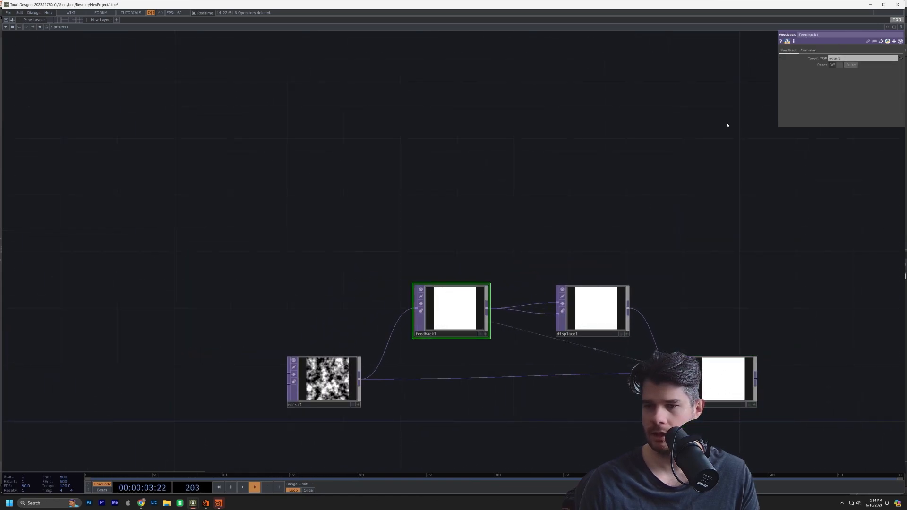
pyautogui.click(325, 399)
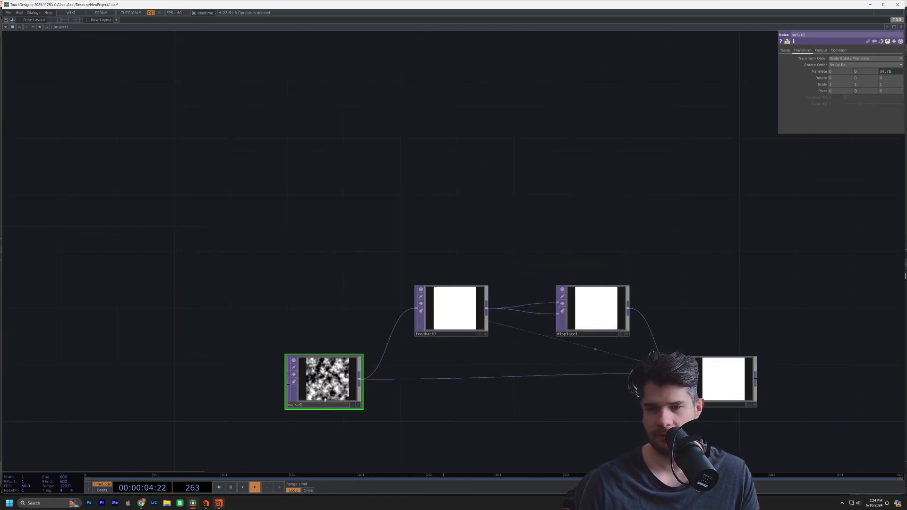
pyautogui.click(785, 50)
pyautogui.moveTo(847, 111); pyautogui.dragTo(736, 126)
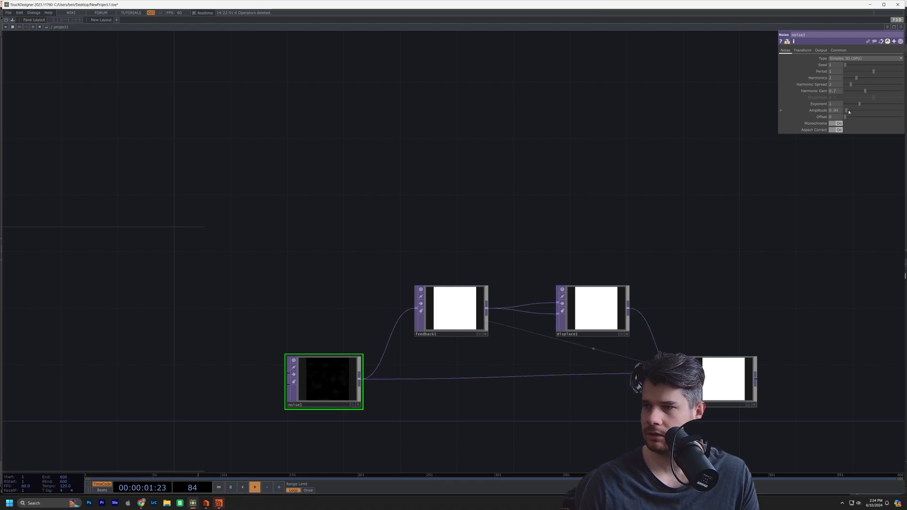
# Reset the Feedback operator with a pulse and inspect the displaced feedback image.
pyautogui.click(483, 306)
pyautogui.click(850, 65)
pyautogui.scroll(6, 462, 316)
pyautogui.scroll(-5, 497, 297)
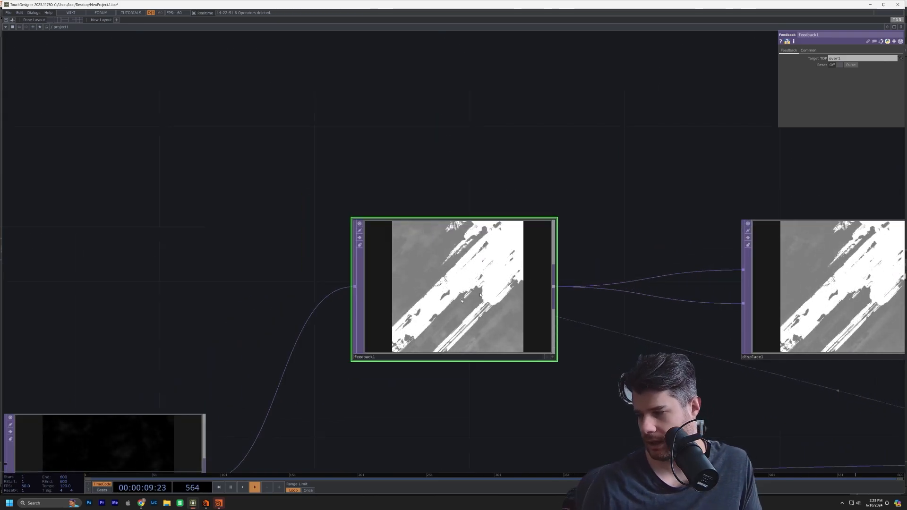
pyautogui.scroll(-5, 406, 278)
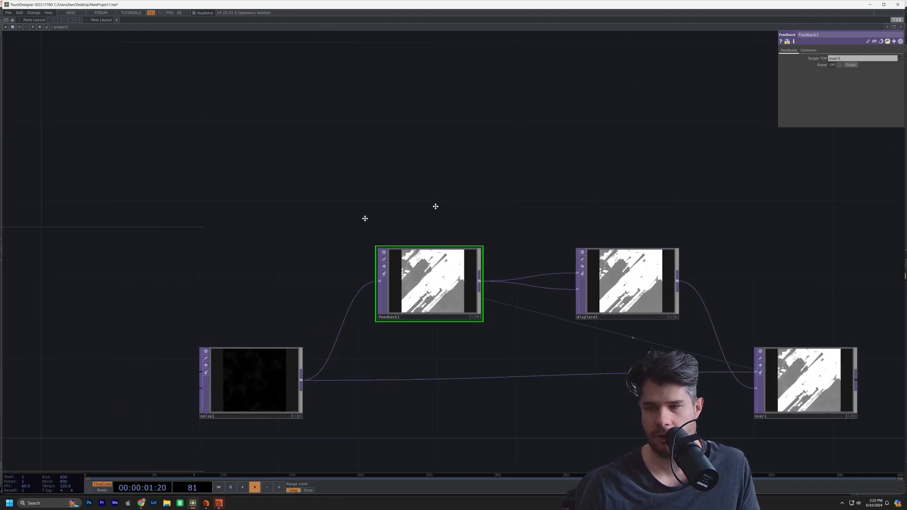
# Switch to Houdini and close its Start Here window.
pyautogui.moveTo(380, 215); pyautogui.dragTo(244, 239)
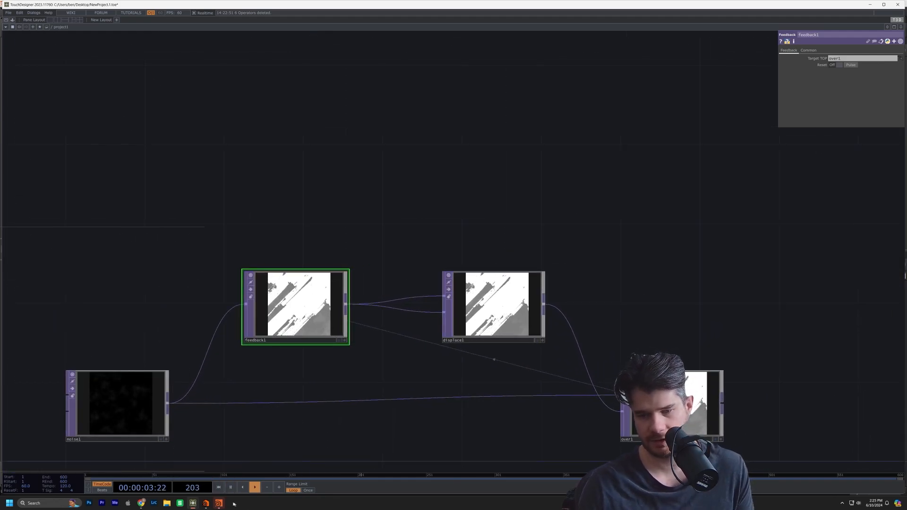
pyautogui.click(219, 503)
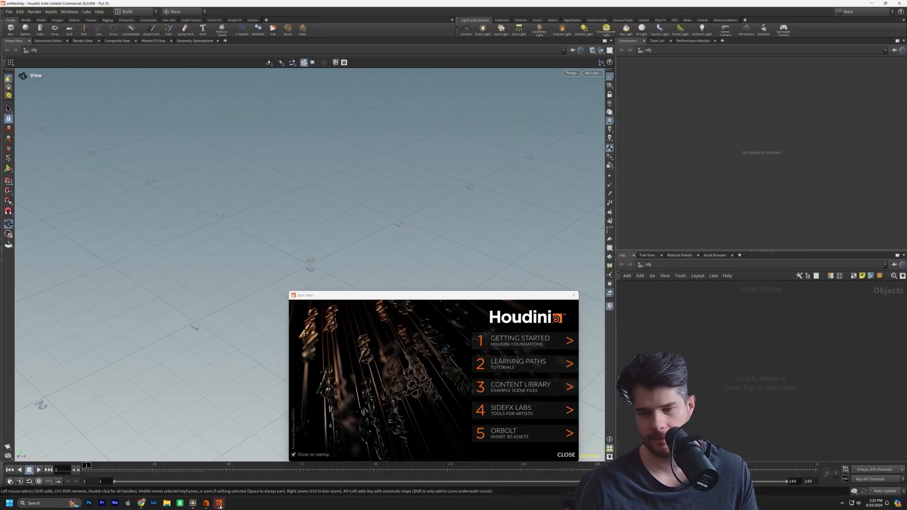
pyautogui.click(565, 455)
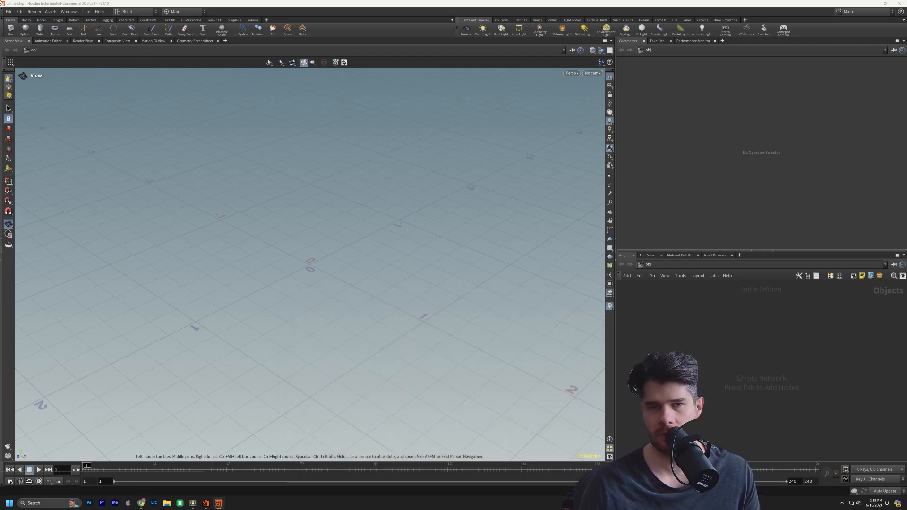
# Open the existing scene file 3DReactionDiffusion from the 3D Printing folder.
pyautogui.click(9, 11)
pyautogui.click(41, 29)
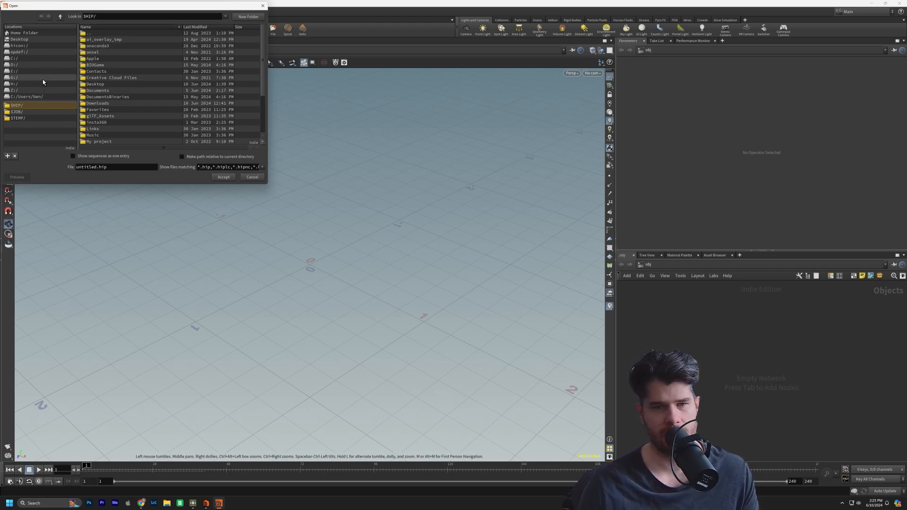
pyautogui.click(20, 95)
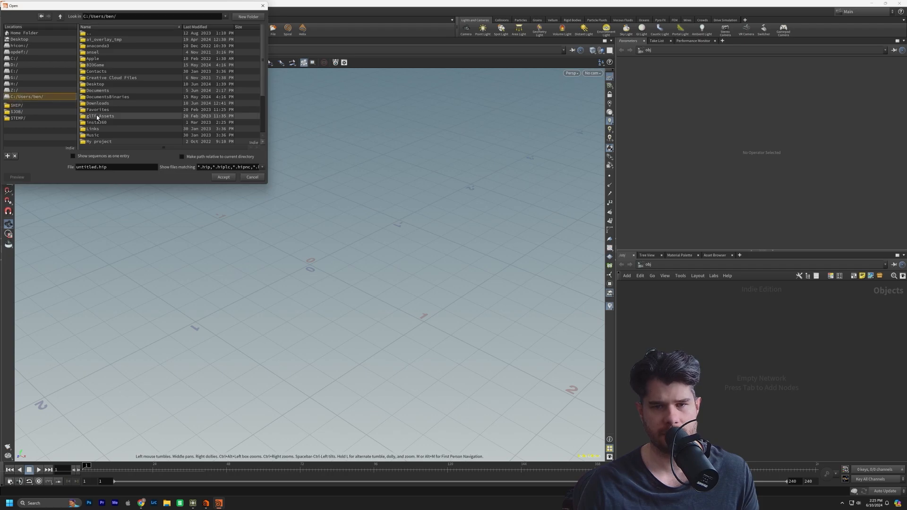
pyautogui.click(18, 105)
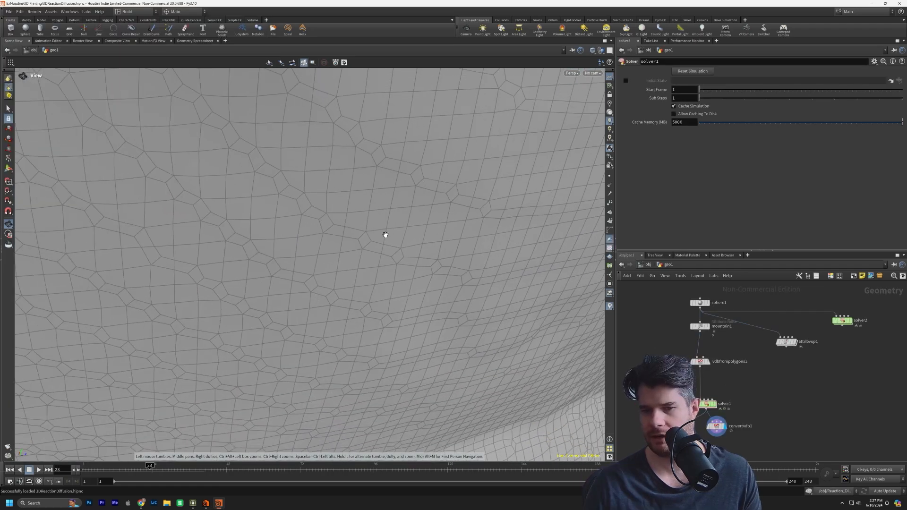
# Examine the geo1 mesh and its node chain from sphere1 through mountain1 and vdbfrompolygons1 to convertvdb1.
pyautogui.scroll(-8, 385, 235)
pyautogui.moveTo(383, 234); pyautogui.dragTo(328, 215)
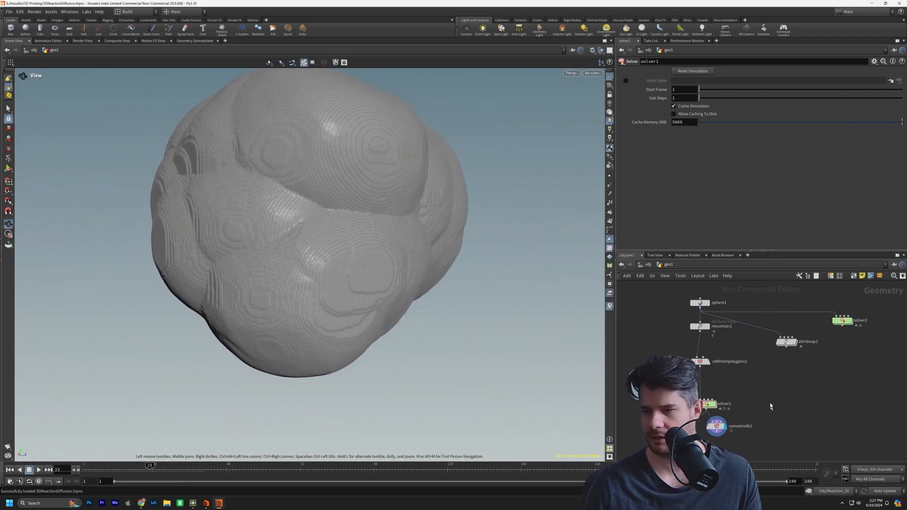
pyautogui.scroll(2, 708, 387)
pyautogui.moveTo(814, 390); pyautogui.dragTo(765, 394, button='middle')
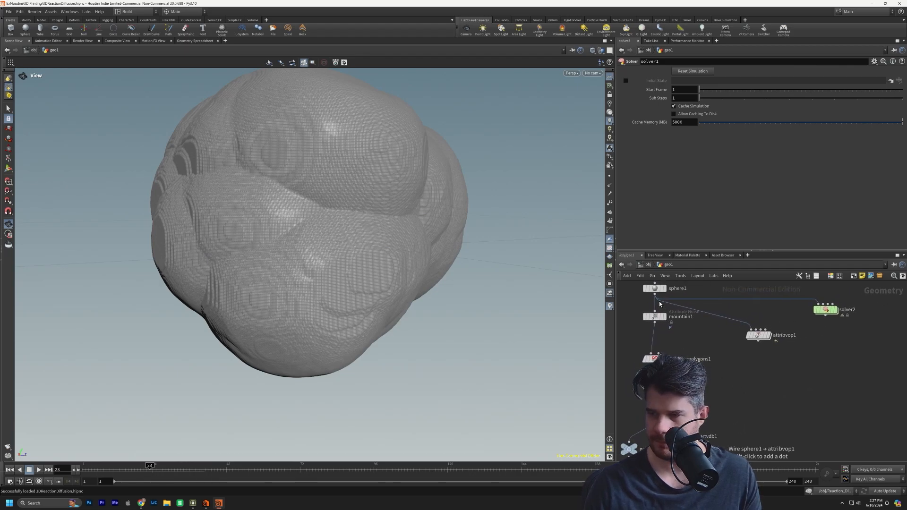
pyautogui.scroll(2, 679, 337)
pyautogui.moveTo(679, 338); pyautogui.dragTo(735, 329, button='middle')
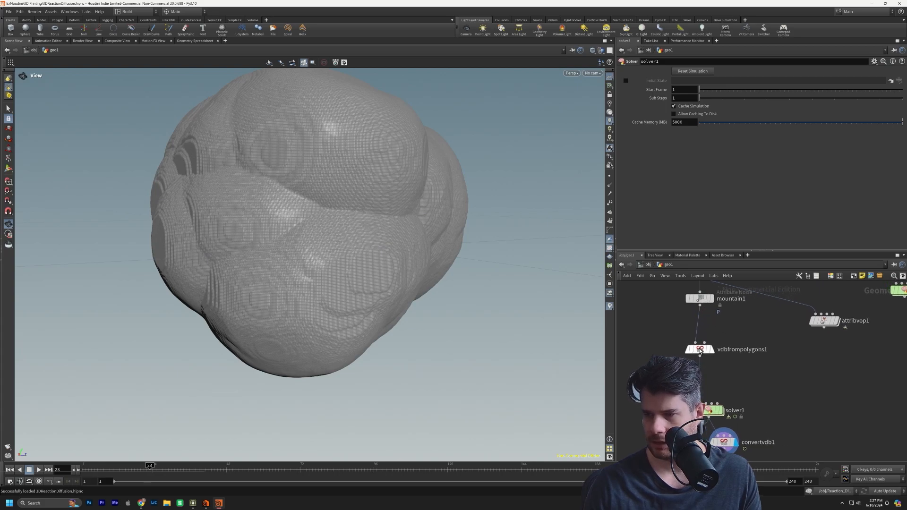
pyautogui.moveTo(700, 348)
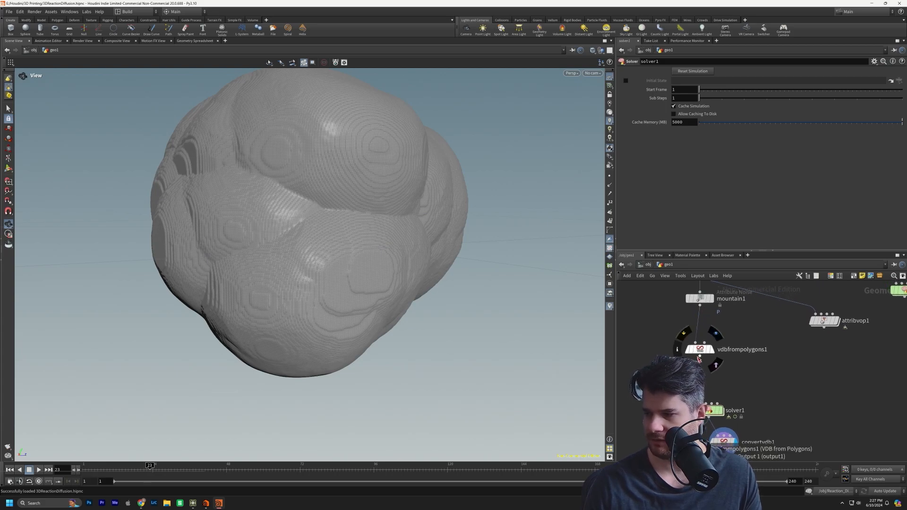
# Enter geo1's solver1 and review the parameters of its vdbanalysis1, volumevelocity1 and vdbadvect1 nodes.
pyautogui.doubleClick(715, 411)
pyautogui.scroll(2, 829, 365)
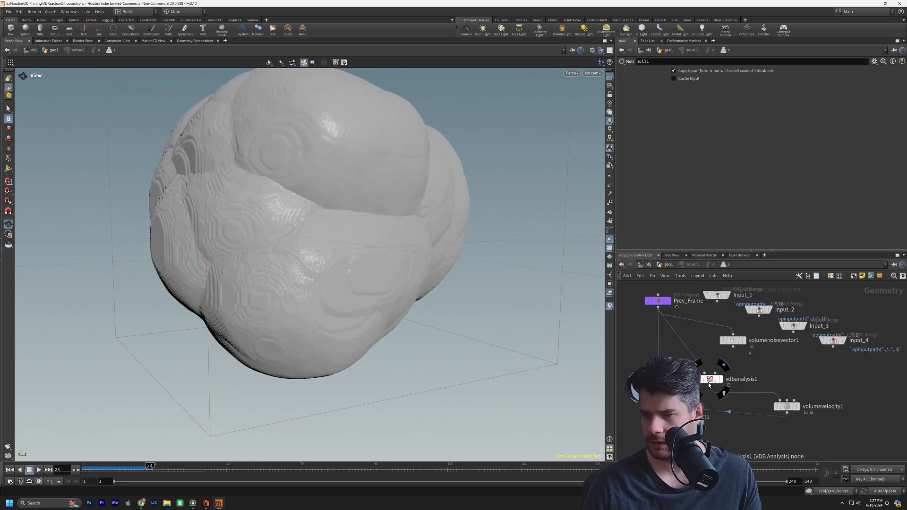
pyautogui.moveTo(709, 385); pyautogui.dragTo(701, 372)
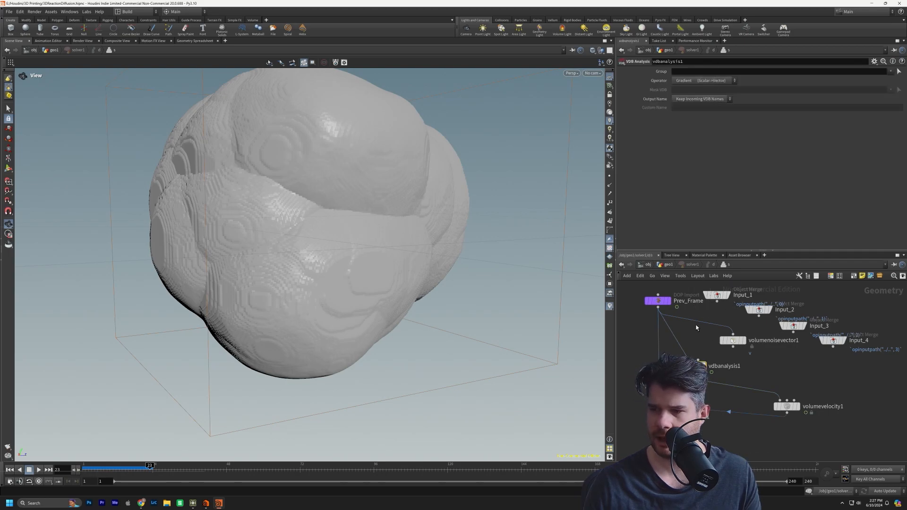
pyautogui.click(787, 408)
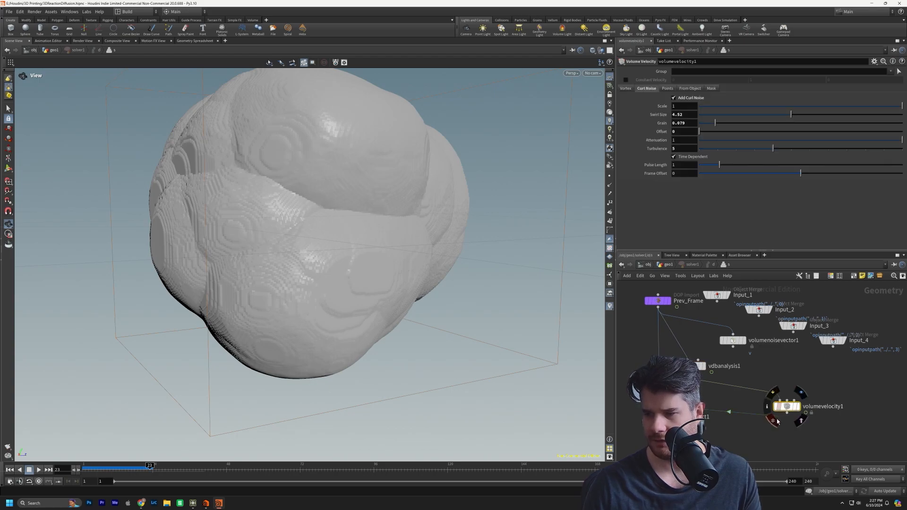
pyautogui.click(666, 415)
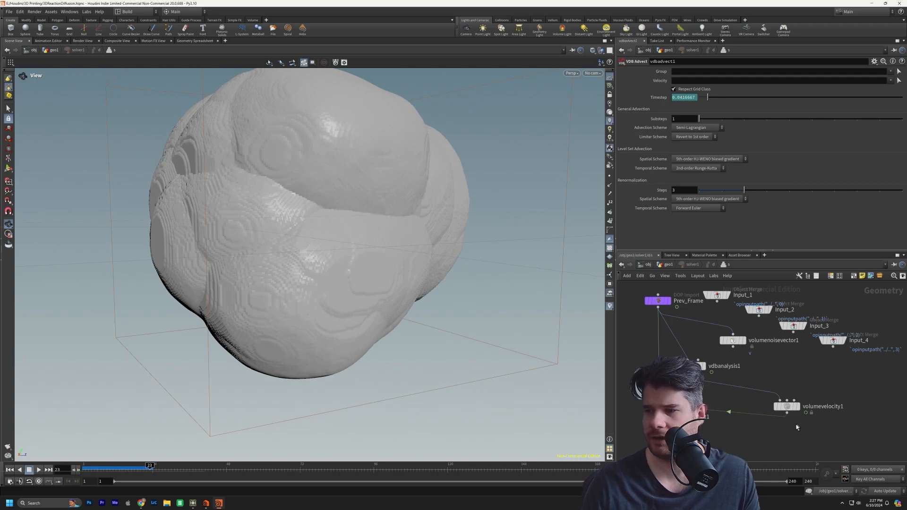
pyautogui.click(787, 406)
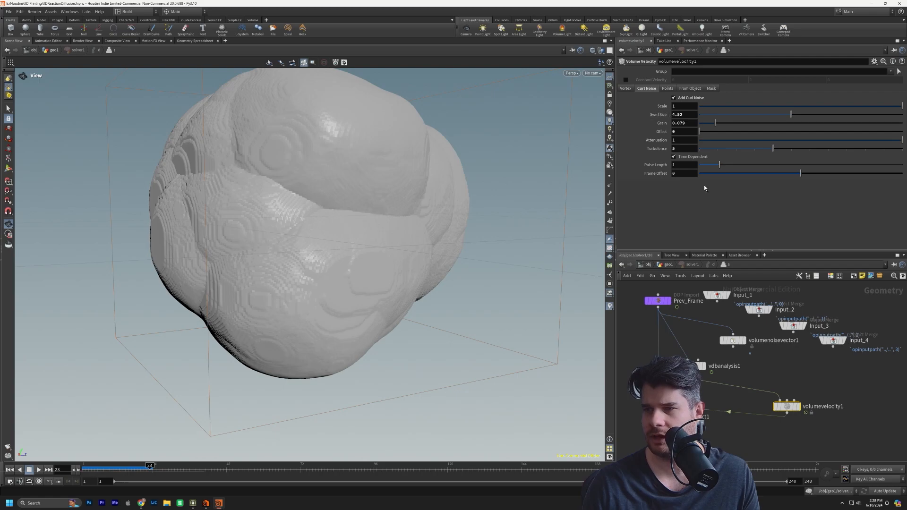
# Select vdbadvect1, play the solver's simulation backwards to watch the mesh change, and stop playback.
pyautogui.click(664, 416)
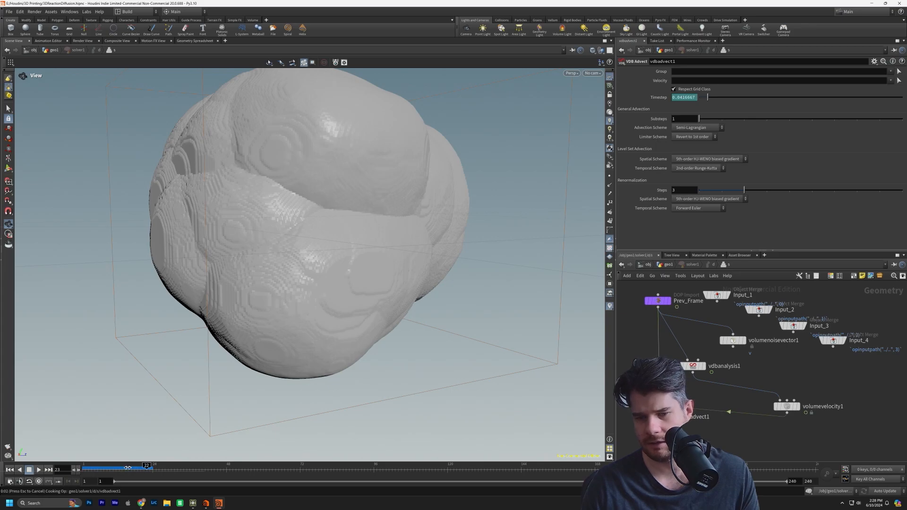
pyautogui.click(20, 470)
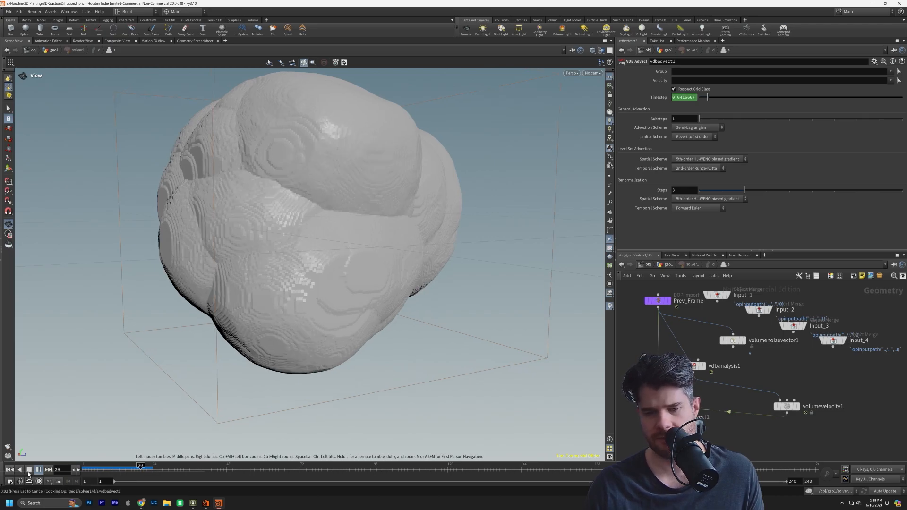
pyautogui.click(29, 470)
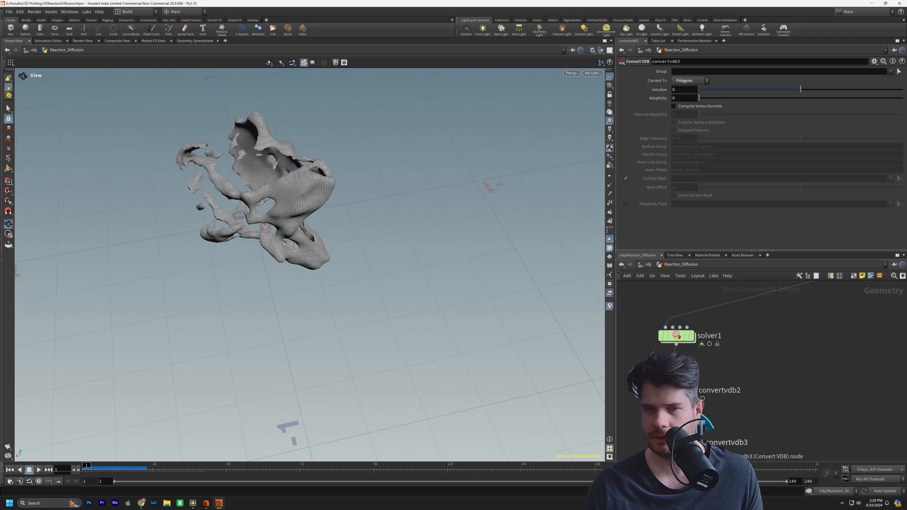
# Play the Reaction_Diffusion simulation from frame 1, stop it, and examine the grown mesh from several angles.
pyautogui.moveTo(434, 284); pyautogui.dragTo(12, 458)
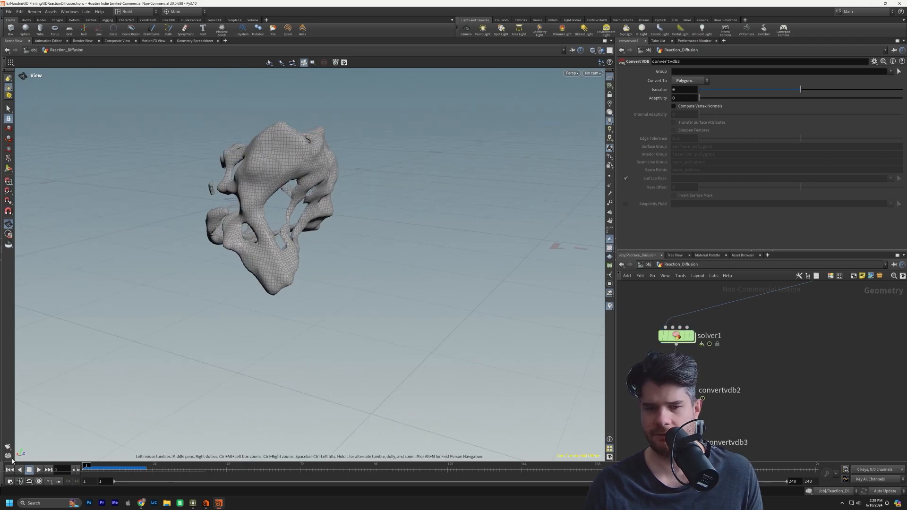
pyautogui.click(39, 470)
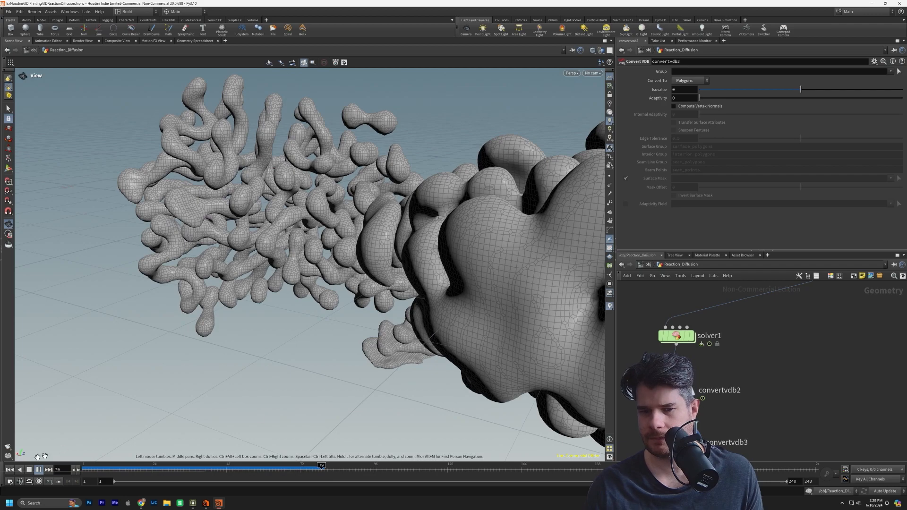
pyautogui.click(29, 469)
pyautogui.moveTo(291, 238)
pyautogui.mouseDown()
pyautogui.moveTo(284, 237)
pyautogui.moveTo(387, 279)
pyautogui.moveTo(482, 249)
pyautogui.moveTo(280, 234)
pyautogui.mouseUp()
pyautogui.scroll(5, 280, 234)
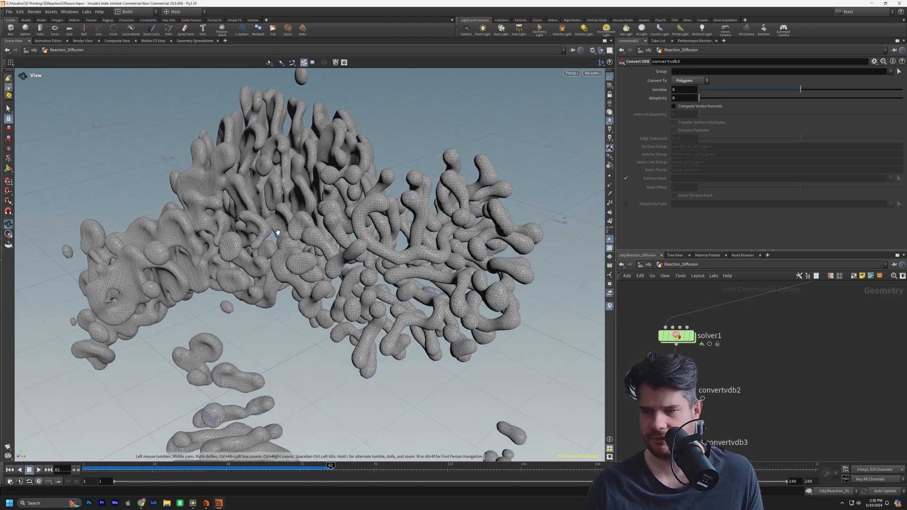
pyautogui.scroll(-4, 278, 232)
pyautogui.moveTo(278, 232); pyautogui.dragTo(198, 234)
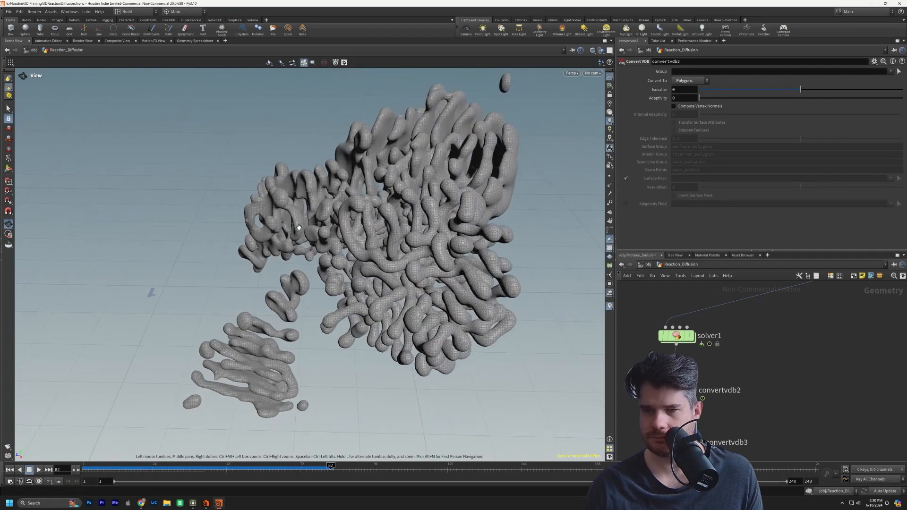
# Enter Reaction_Diffusion's solver1, examine its volume network, and review the volumemix1 parameters.
pyautogui.doubleClick(679, 336)
pyautogui.scroll(3, 767, 354)
pyautogui.scroll(2, 766, 354)
pyautogui.moveTo(763, 339); pyautogui.dragTo(748, 312, button='middle')
pyautogui.moveTo(819, 450); pyautogui.dragTo(763, 422)
pyautogui.moveTo(710, 411); pyautogui.dragTo(698, 434)
pyautogui.moveTo(834, 432); pyautogui.dragTo(881, 388, button='middle')
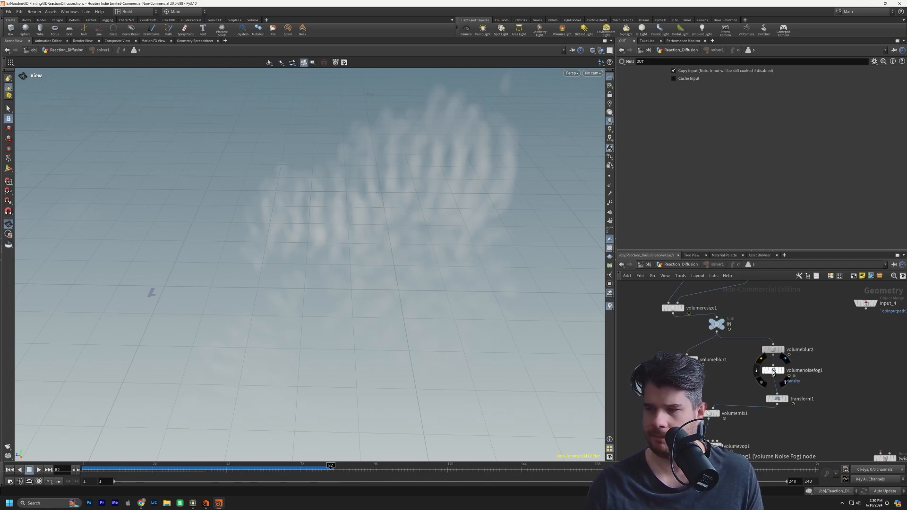
pyautogui.click(712, 413)
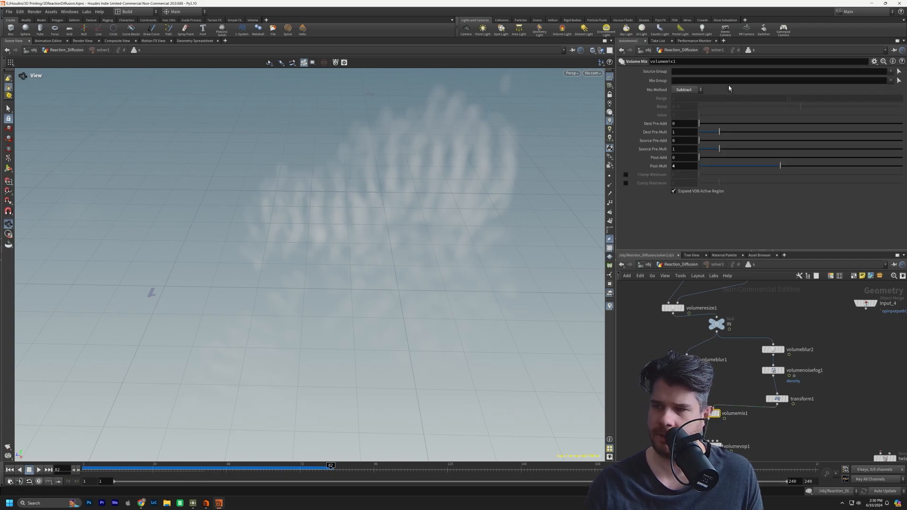
# Review the volumevop1 node's volume bindings and VEX setup parameters.
pyautogui.scroll(-2, 692, 389)
pyautogui.moveTo(692, 389); pyautogui.dragTo(677, 338, button='middle')
pyautogui.scroll(2, 678, 337)
pyautogui.scroll(1, 661, 383)
pyautogui.click(712, 394)
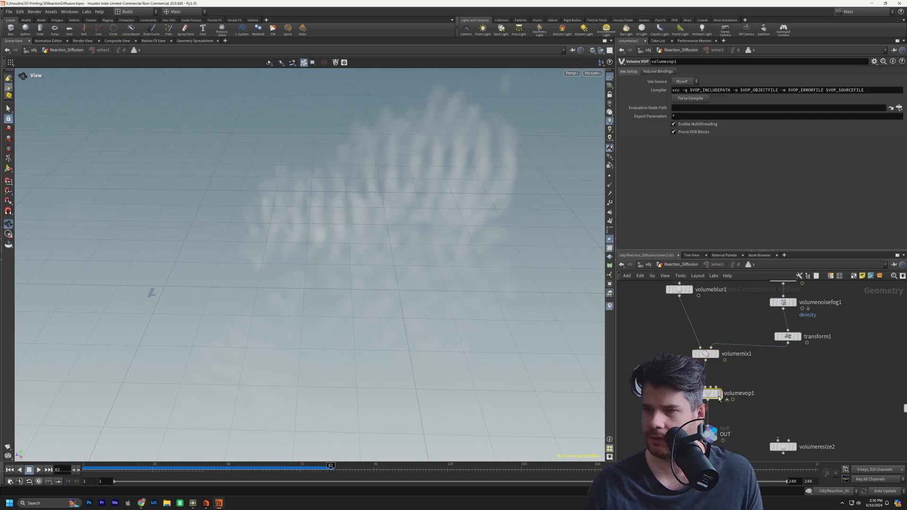
pyautogui.click(646, 70)
pyautogui.click(631, 72)
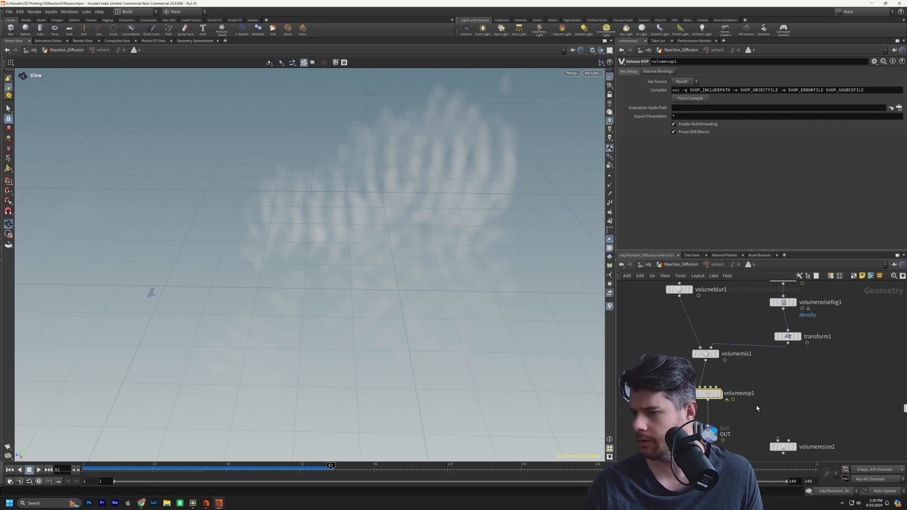
# Review the volumenoisefog1 and transform1 parameters in the solver's blur branch, and examine the mesh they produce.
pyautogui.moveTo(781, 376); pyautogui.dragTo(741, 419, button='middle')
pyautogui.scroll(-2, 741, 419)
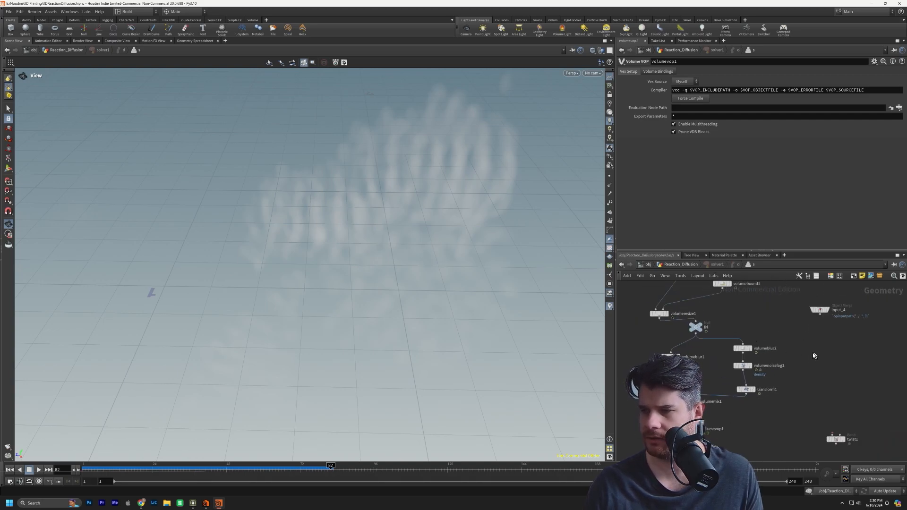
pyautogui.scroll(3, 737, 391)
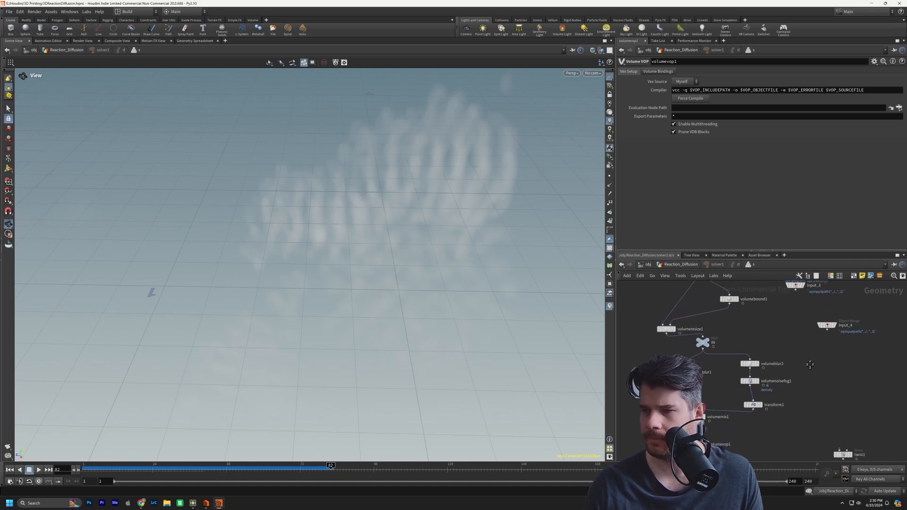
pyautogui.scroll(-3, 738, 389)
pyautogui.scroll(2, 724, 339)
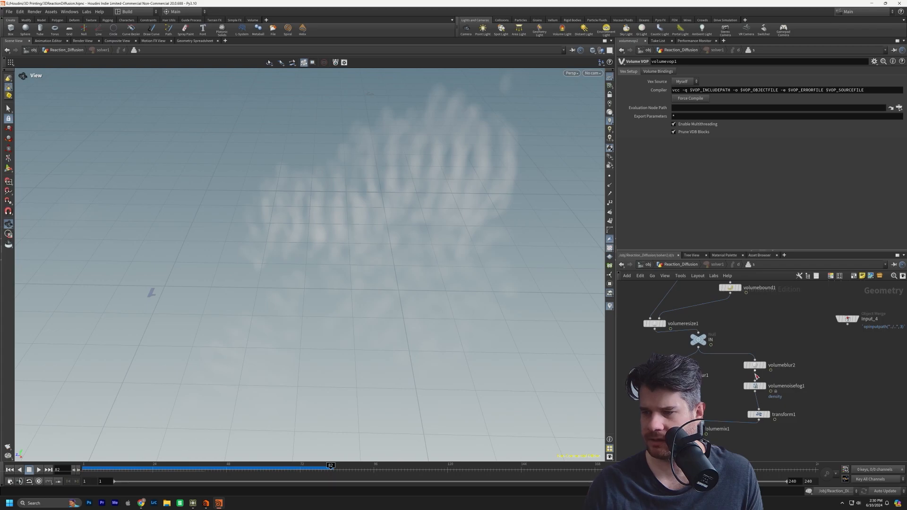
pyautogui.click(755, 385)
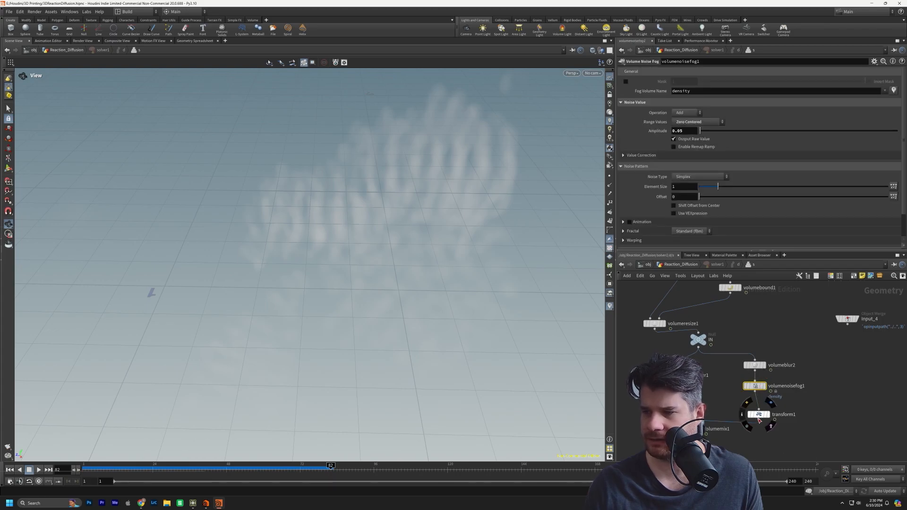
pyautogui.click(758, 417)
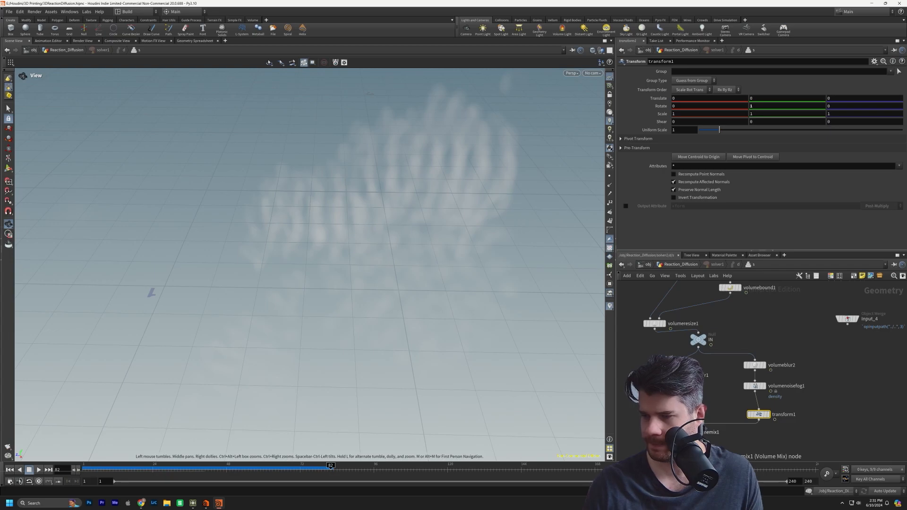
pyautogui.click(677, 432)
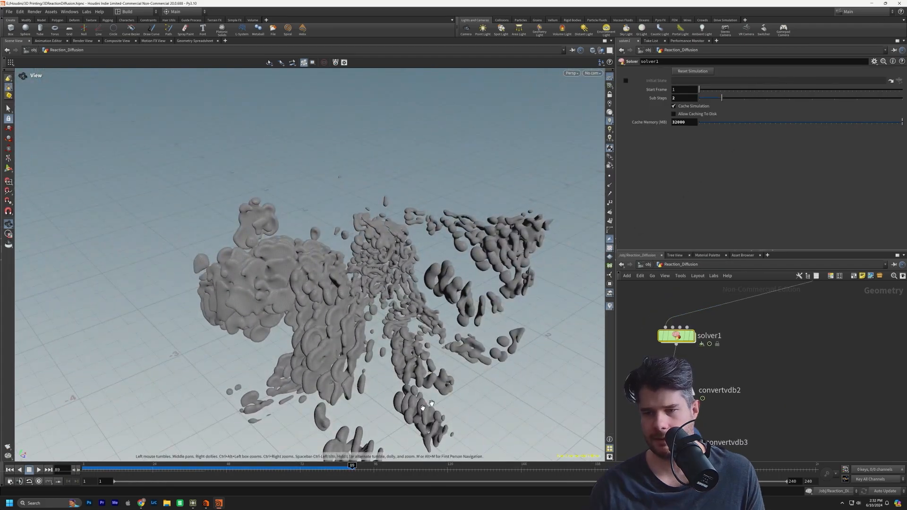
pyautogui.moveTo(431, 404); pyautogui.dragTo(274, 356)
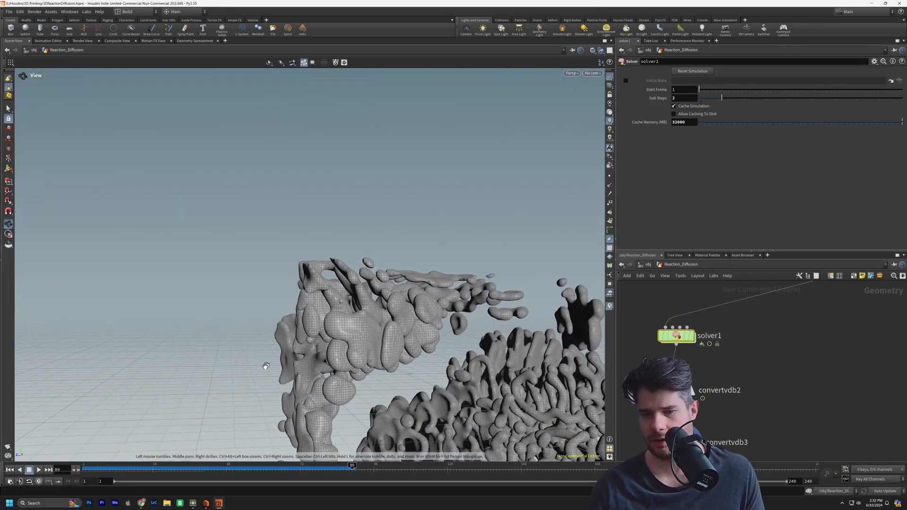
# Switch to the TouchDesigner window containing the default jelly bean project and close it.
pyautogui.moveTo(193, 503)
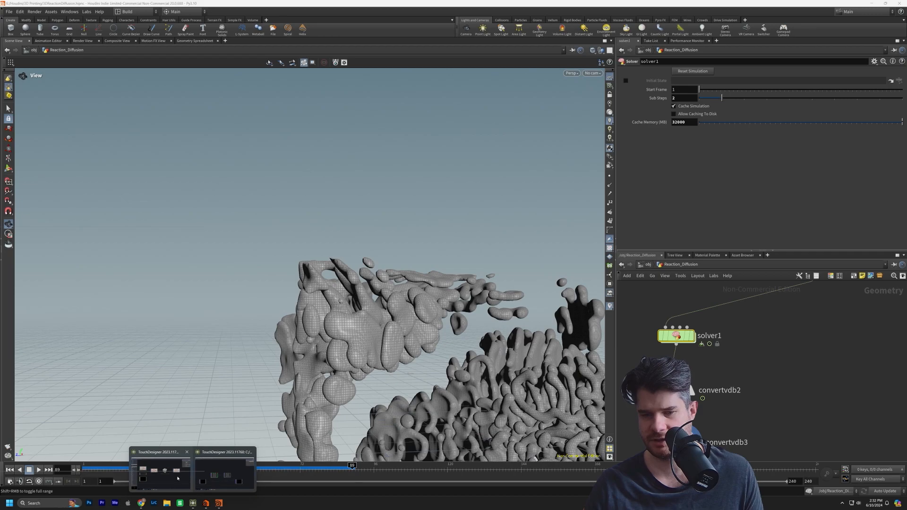
pyautogui.click(178, 479)
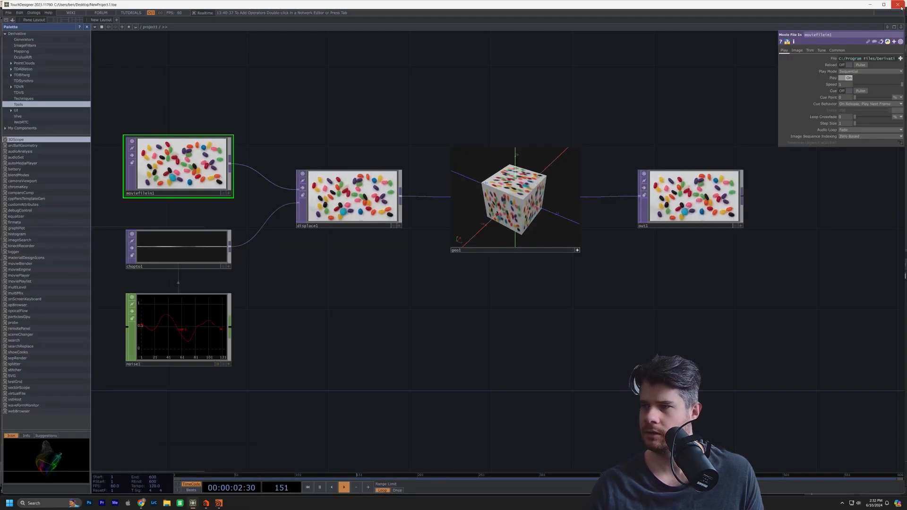
pyautogui.click(900, 6)
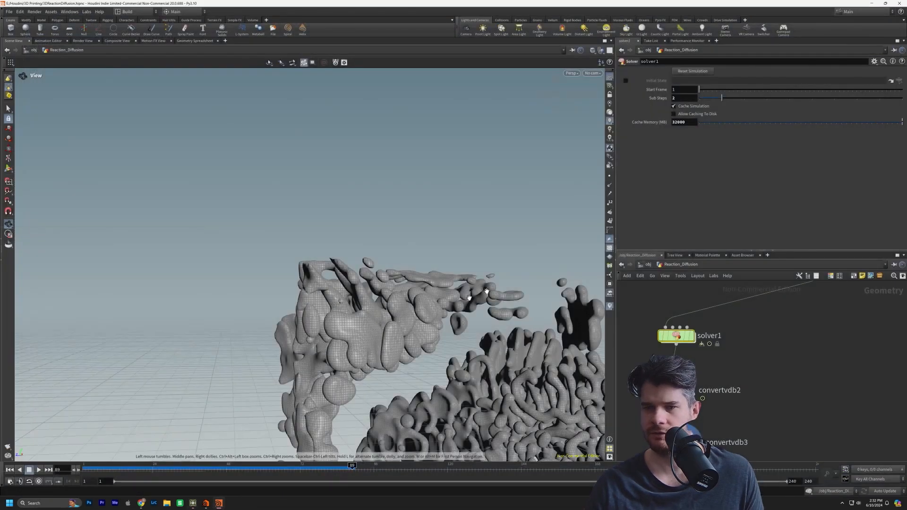
# Switch to the TouchDesigner feedback project and delete its noise, feedback, displace and over operators.
pyautogui.click(193, 503)
pyautogui.moveTo(124, 163); pyautogui.dragTo(628, 364)
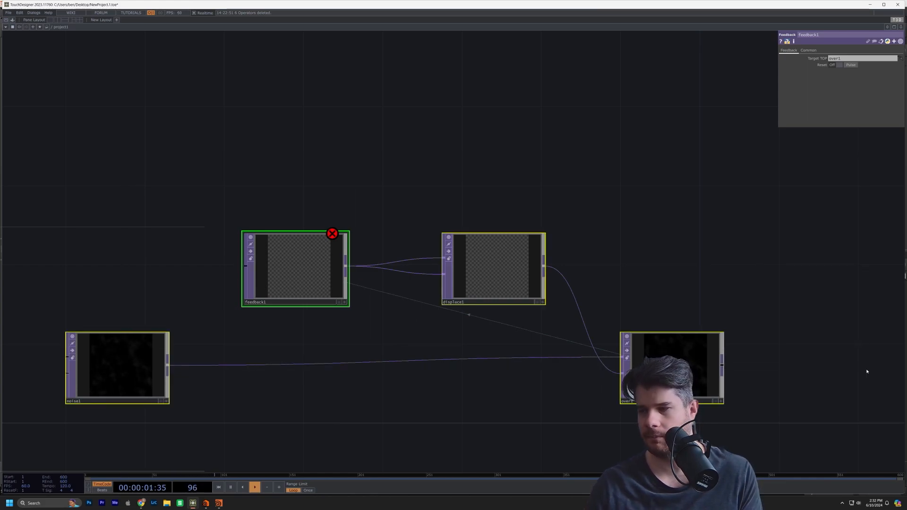
pyautogui.press('Delete')
pyautogui.rightClick(322, 245)
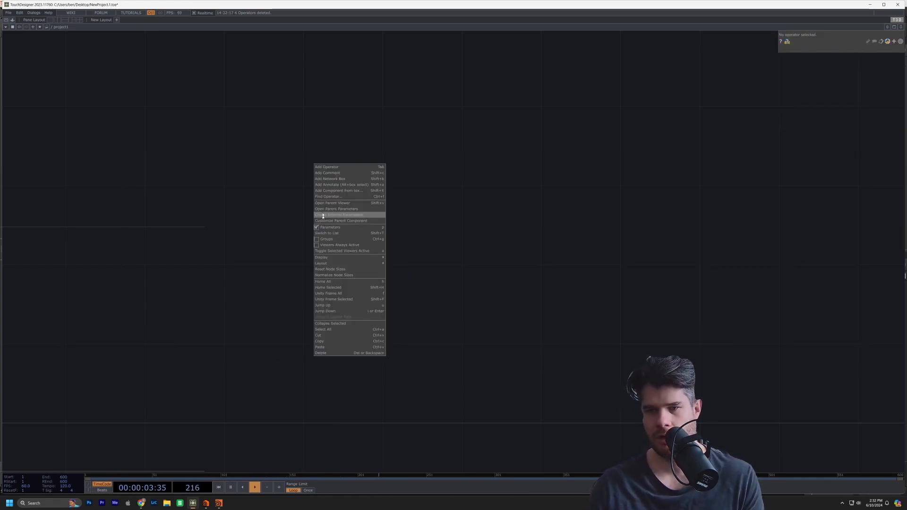
pyautogui.click(337, 167)
pyautogui.click(354, 89)
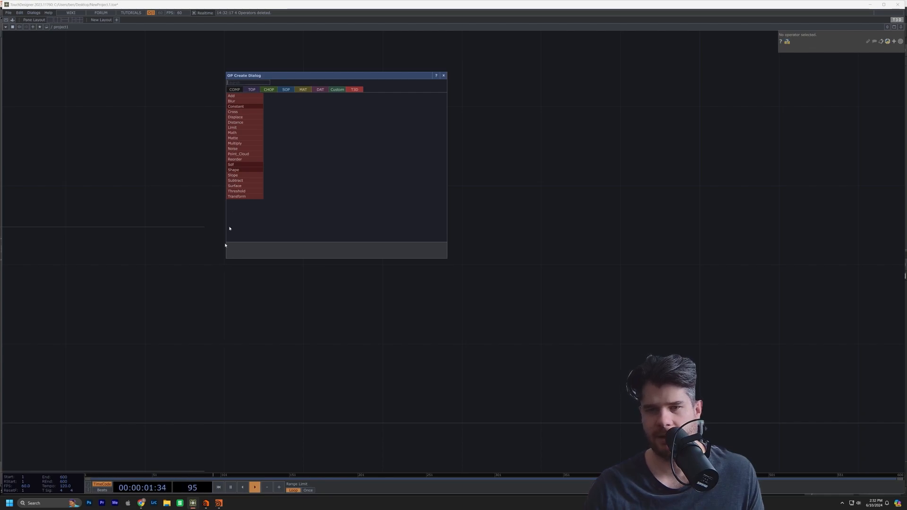
# Switch to the Houdini reaction-diffusion scene and examine the solver's mesh in the viewport.
pyautogui.click(219, 503)
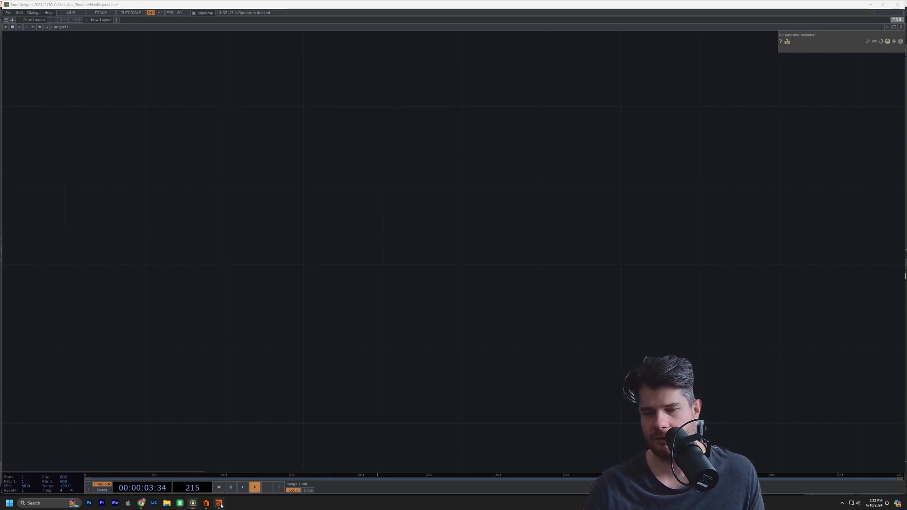
pyautogui.scroll(-5, 346, 333)
pyautogui.moveTo(372, 258); pyautogui.dragTo(249, 445)
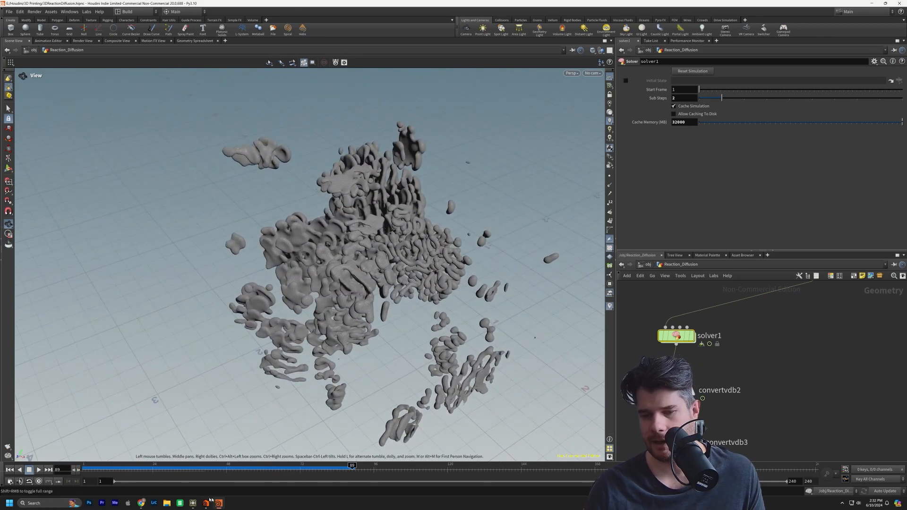
# Return to the TouchDesigner project and place a T3D Surface operator in the empty network.
pyautogui.click(196, 487)
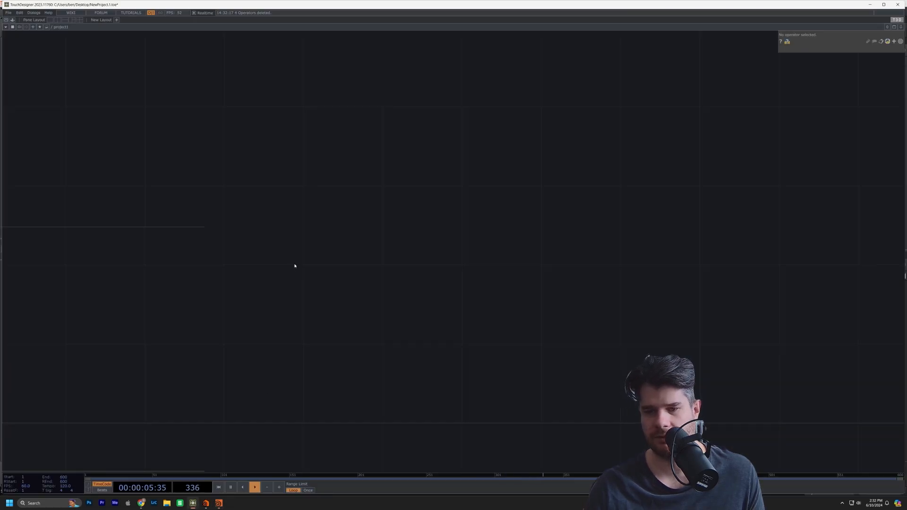
pyautogui.rightClick(299, 255)
pyautogui.click(311, 193)
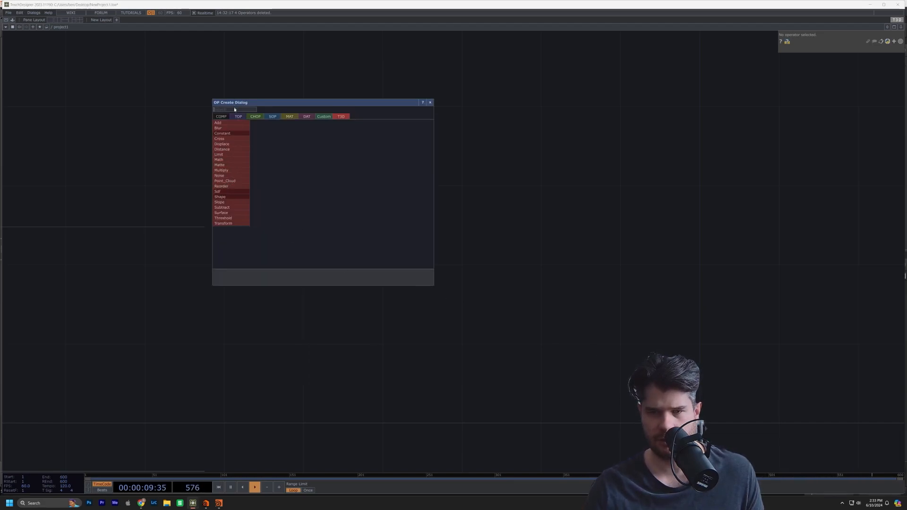
pyautogui.click(241, 215)
pyautogui.click(600, 248)
pyautogui.moveTo(599, 279); pyautogui.dragTo(546, 298)
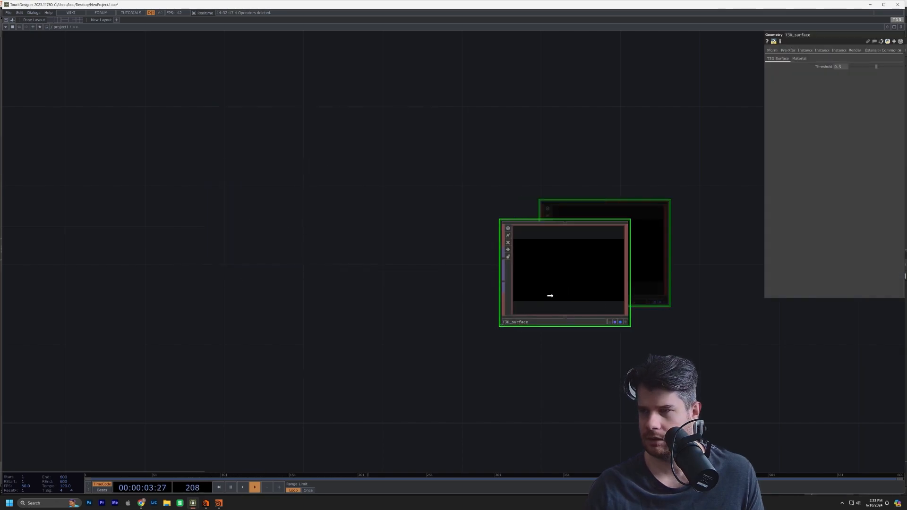
pyautogui.scroll(3, 534, 277)
pyautogui.scroll(-3, 534, 275)
# Place a T3D Shape operator before the surface and connect its output to the T3D surface's input.
pyautogui.press('Tab')
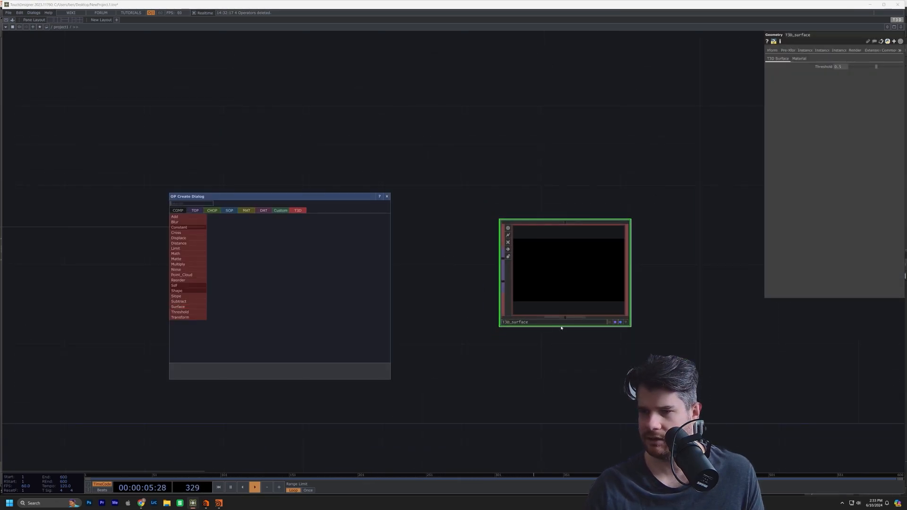
pyautogui.click(187, 291)
pyautogui.click(189, 266)
pyautogui.moveTo(190, 279); pyautogui.dragTo(171, 279)
pyautogui.moveTo(324, 287); pyautogui.dragTo(383, 294)
pyautogui.moveTo(293, 280); pyautogui.dragTo(554, 268)
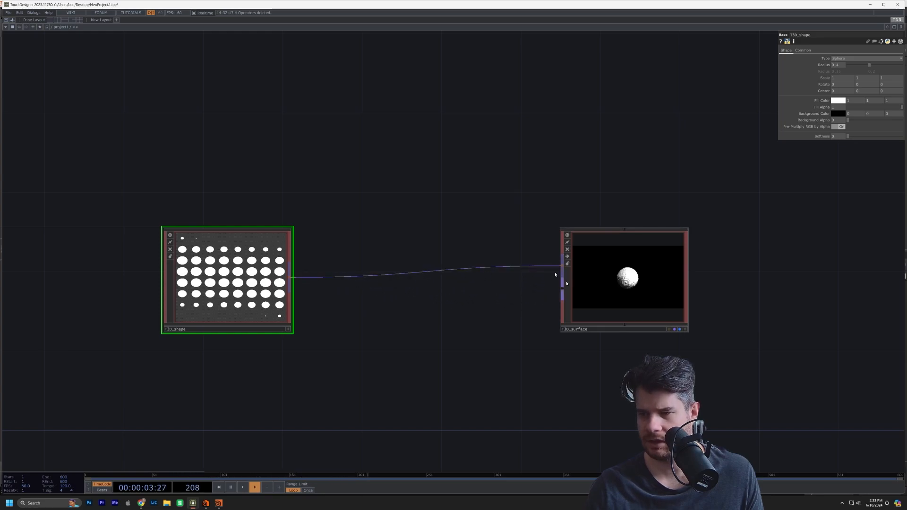
# Examine the voxelized sphere in the T3D surface viewer up close, along with its connection to the shape.
pyautogui.scroll(10, 647, 283)
pyautogui.scroll(-8, 481, 278)
pyautogui.scroll(5, 474, 277)
pyautogui.scroll(-4, 472, 274)
pyautogui.scroll(2, 467, 271)
pyautogui.scroll(5, 448, 284)
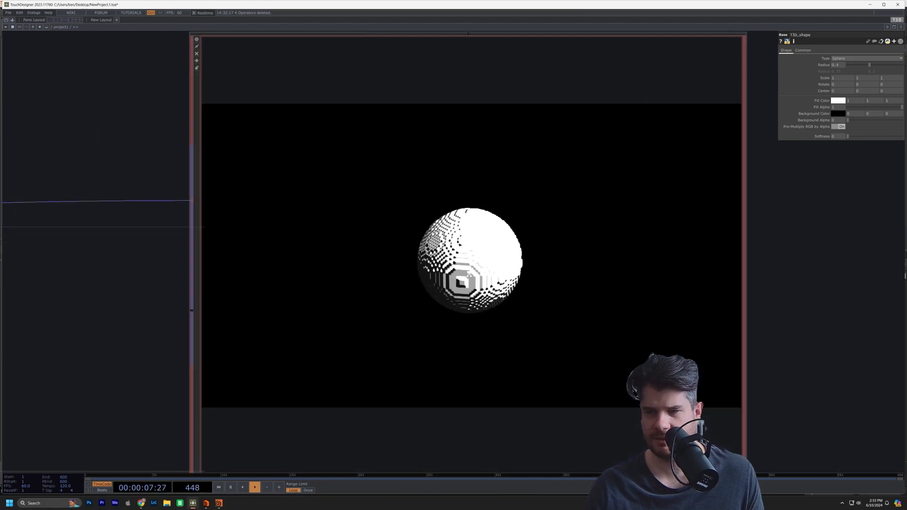
pyautogui.scroll(-4, 448, 285)
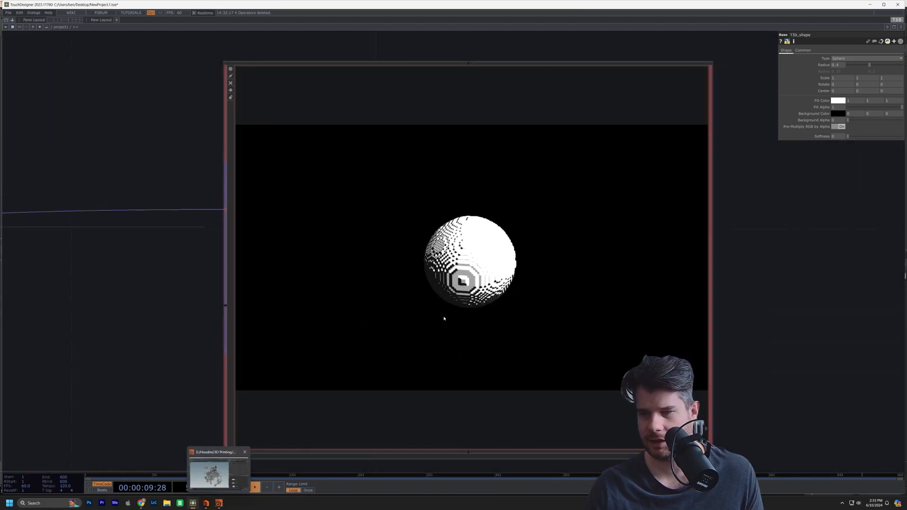
pyautogui.scroll(3, 481, 258)
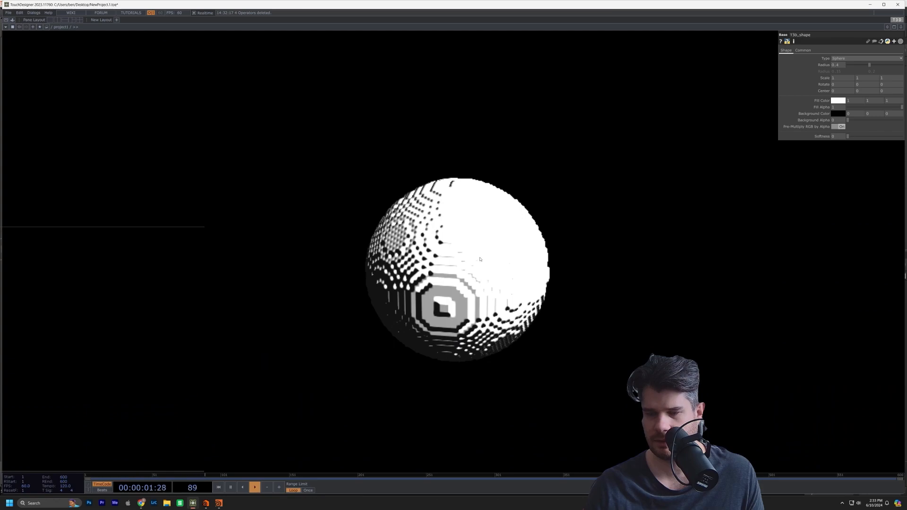
pyautogui.scroll(-8, 480, 268)
pyautogui.moveTo(395, 306); pyautogui.dragTo(635, 328)
pyautogui.moveTo(369, 292); pyautogui.dragTo(289, 292)
pyautogui.scroll(10, 661, 307)
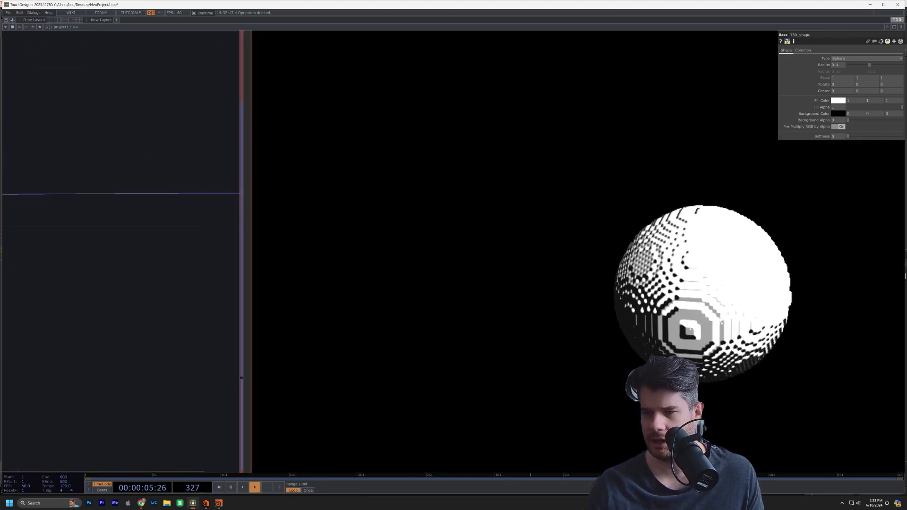
pyautogui.scroll(-10, 723, 320)
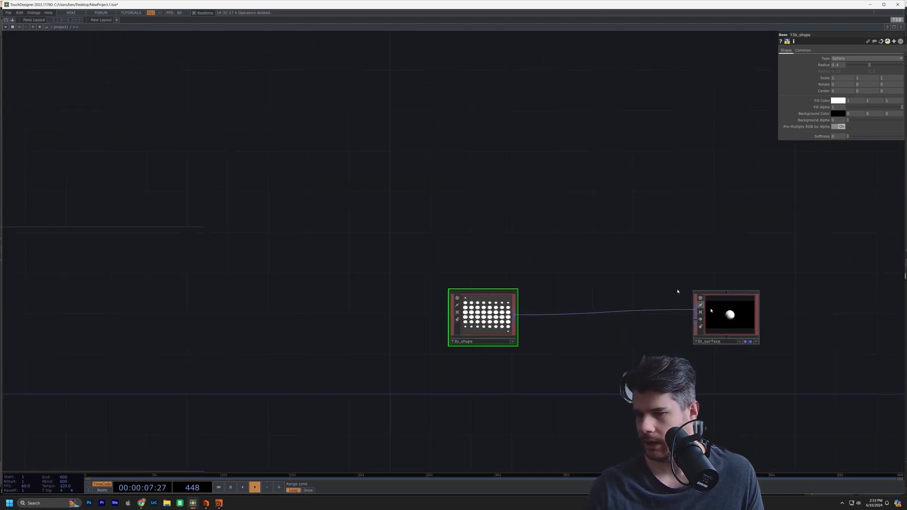
# Set the T3D shape's X scale to 0.8 to narrow the sphere into an ellipsoid.
pyautogui.moveTo(570, 278); pyautogui.dragTo(450, 278)
pyautogui.scroll(3, 567, 245)
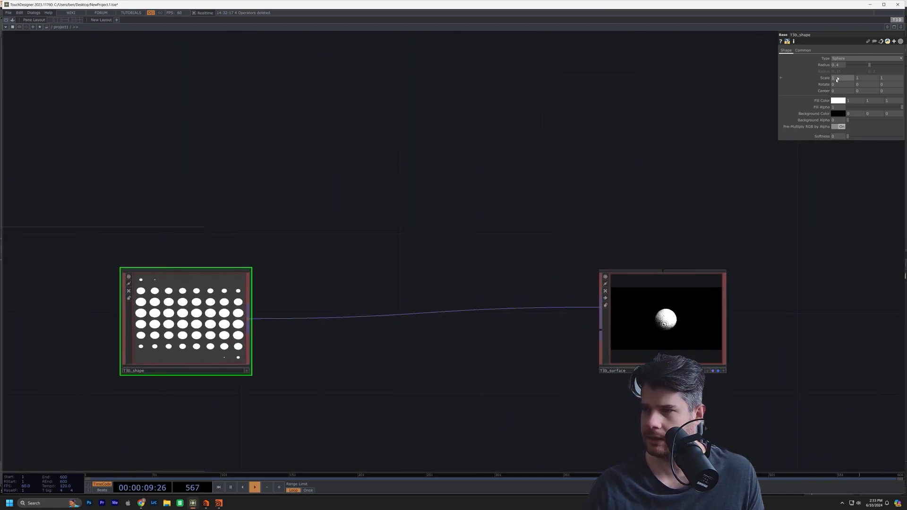
pyautogui.moveTo(833, 78)
pyautogui.mouseDown(button='middle')
pyautogui.moveTo(860, 72)
pyautogui.moveTo(822, 71)
pyautogui.moveTo(866, 71)
pyautogui.moveTo(847, 70)
pyautogui.mouseUp(button='middle')
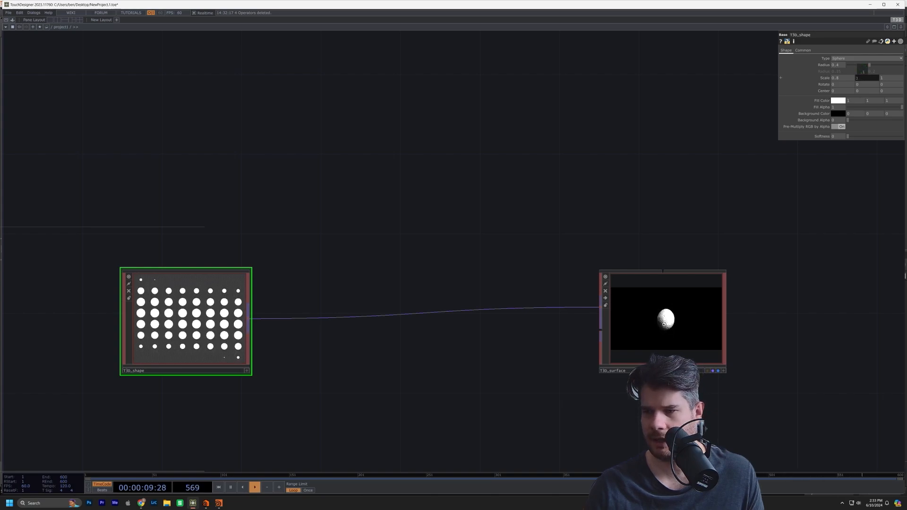
# Add a Render TOP beside the T3D surface.
pyautogui.moveTo(689, 218); pyautogui.dragTo(471, 231)
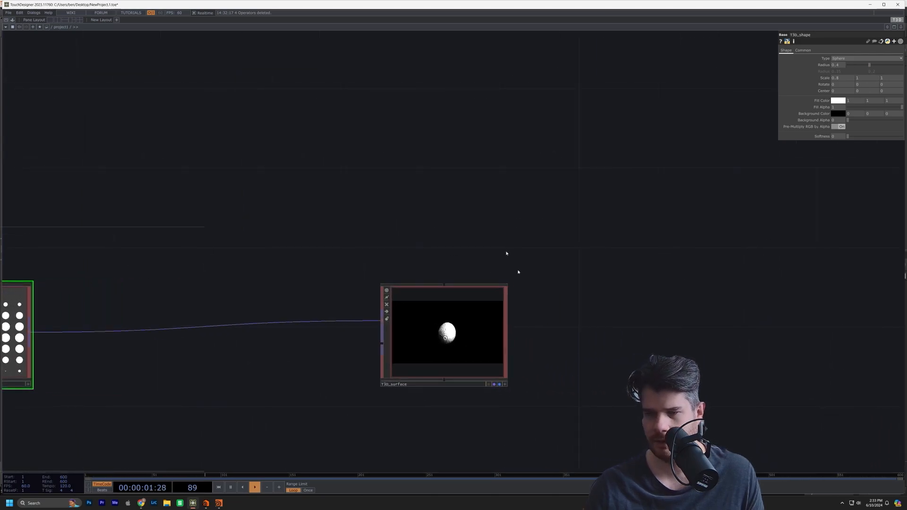
pyautogui.press('Tab')
pyautogui.click(496, 248)
pyautogui.write('re')
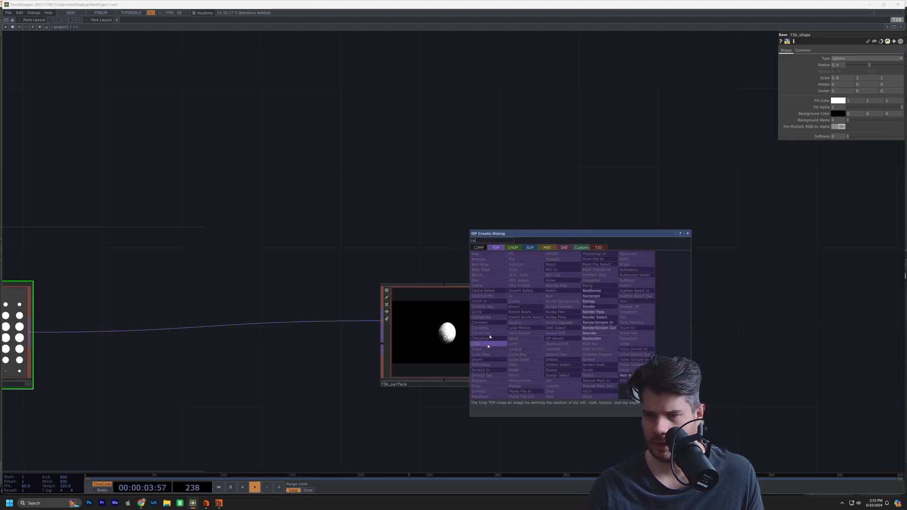
pyautogui.click(604, 307)
pyautogui.click(633, 334)
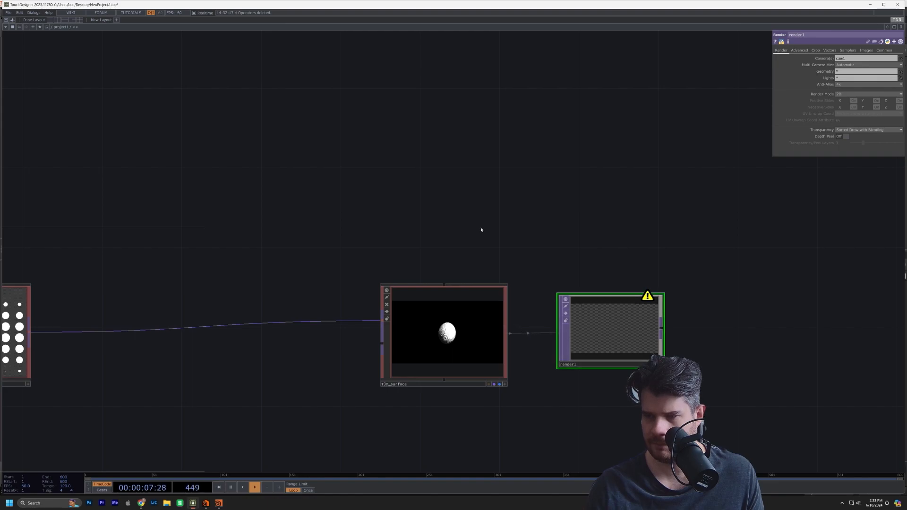
# Add a Camera COMP and position it directly above the T3D surface.
pyautogui.press('Tab')
pyautogui.write('ca')
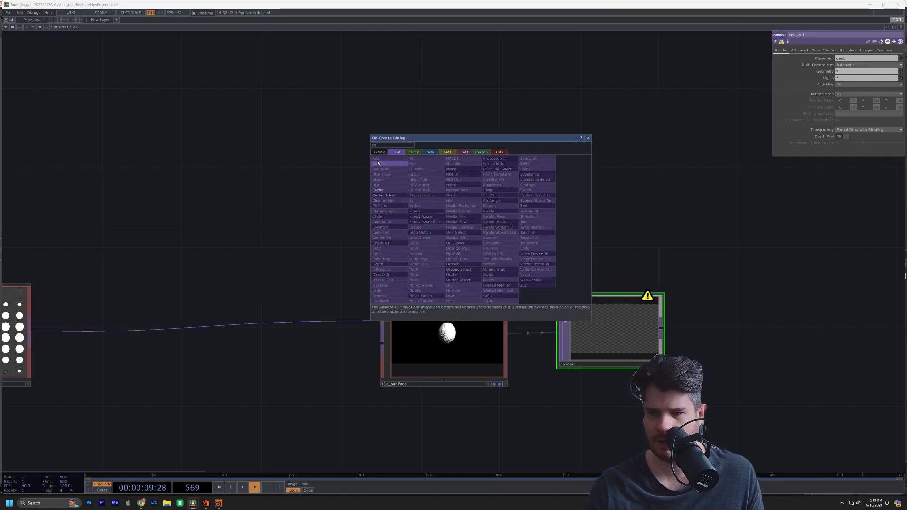
pyautogui.click(378, 153)
pyautogui.click(383, 182)
pyautogui.click(477, 184)
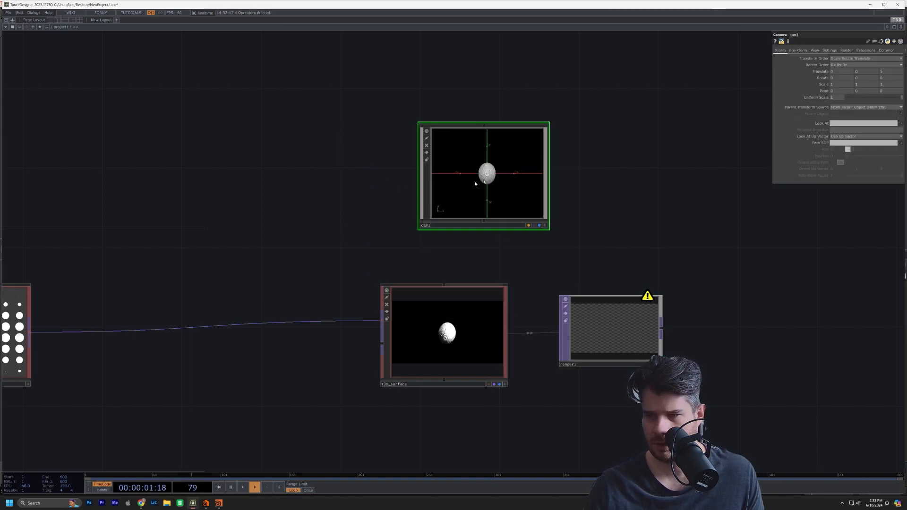
pyautogui.moveTo(497, 196); pyautogui.dragTo(458, 196)
pyautogui.scroll(3, 467, 221)
pyautogui.moveTo(530, 227); pyautogui.dragTo(495, 128)
pyautogui.scroll(-3, 496, 128)
# Add a Light COMP below the T3D surface to illuminate the render.
pyautogui.press('Tab')
pyautogui.write('li')
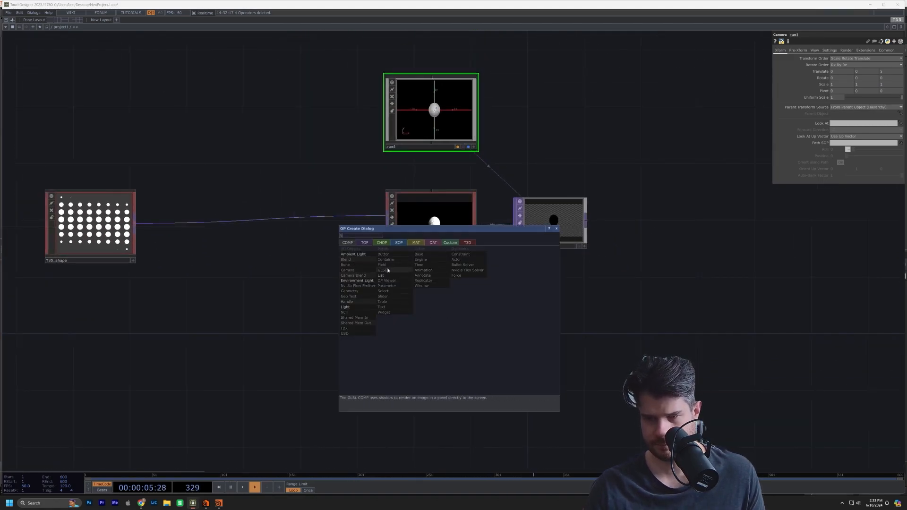
pyautogui.click(346, 307)
pyautogui.click(471, 331)
# Inspect the lit render and align the light beneath the T3D surface in the same column as the camera.
pyautogui.scroll(10, 586, 195)
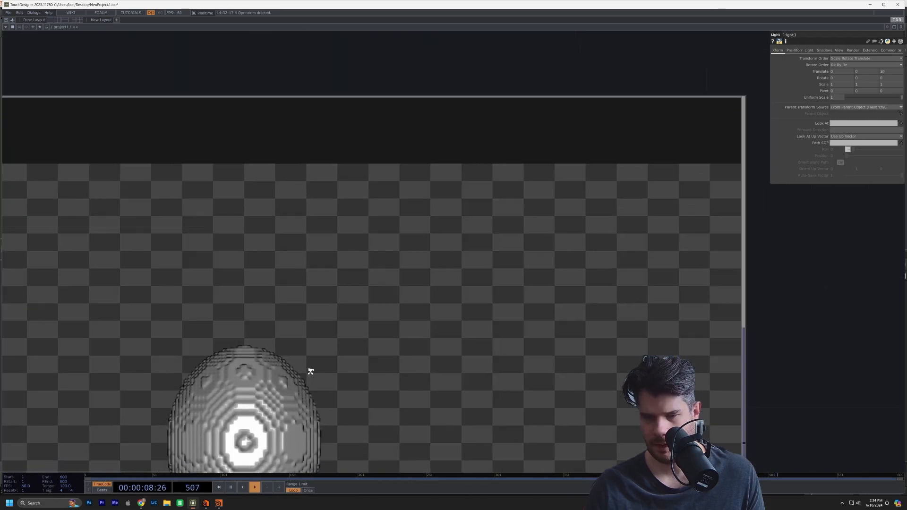
pyautogui.click(311, 371)
pyautogui.scroll(-5, 512, 374)
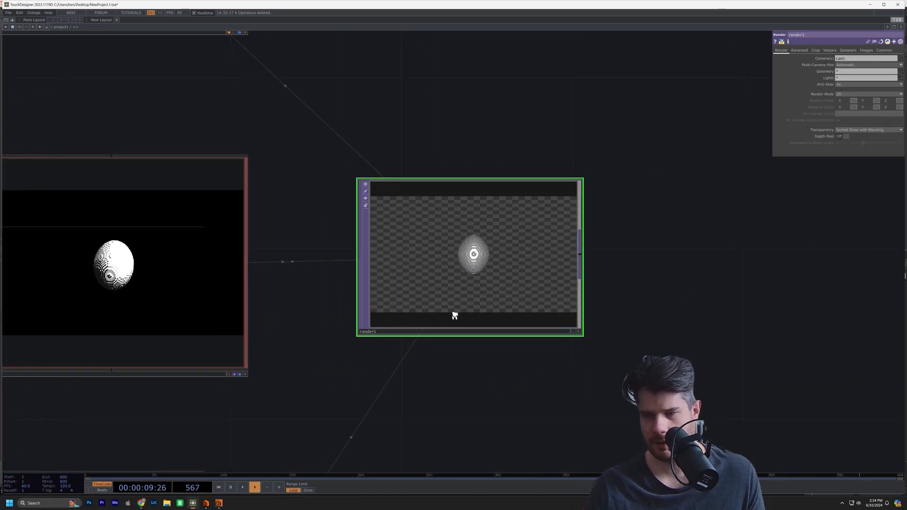
pyautogui.scroll(3, 458, 313)
pyautogui.scroll(-2, 563, 265)
pyautogui.scroll(-5, 562, 266)
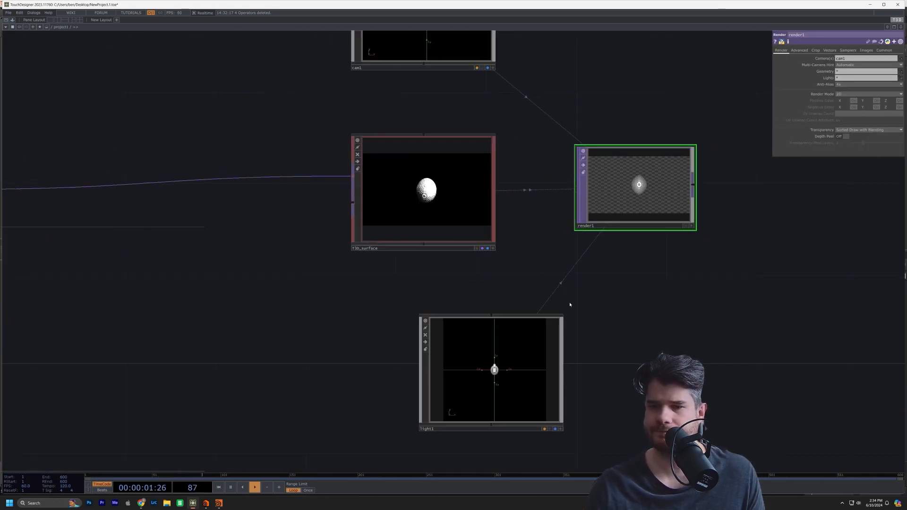
pyautogui.moveTo(514, 307); pyautogui.dragTo(493, 304)
pyautogui.moveTo(615, 309); pyautogui.dragTo(574, 341)
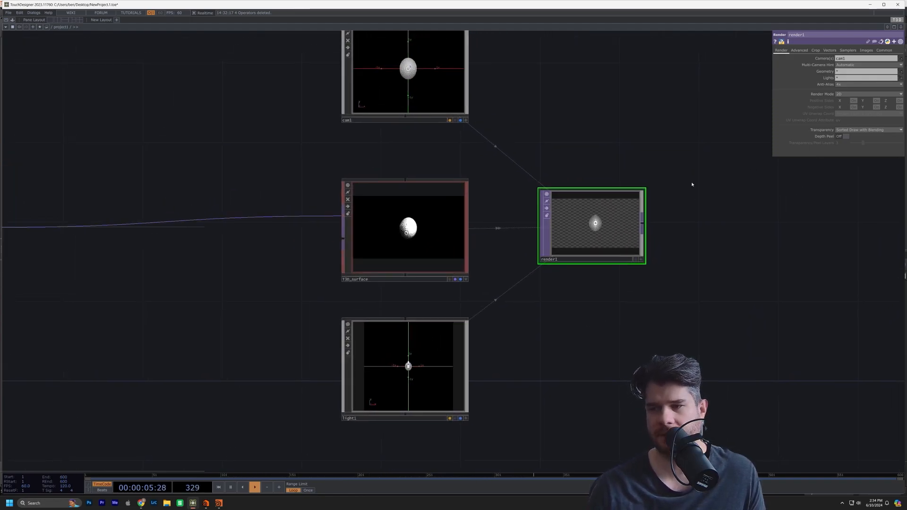
# Examine the ellipsoid's surface detail in the Render TOP and bring up the light's parameters.
pyautogui.scroll(6, 613, 222)
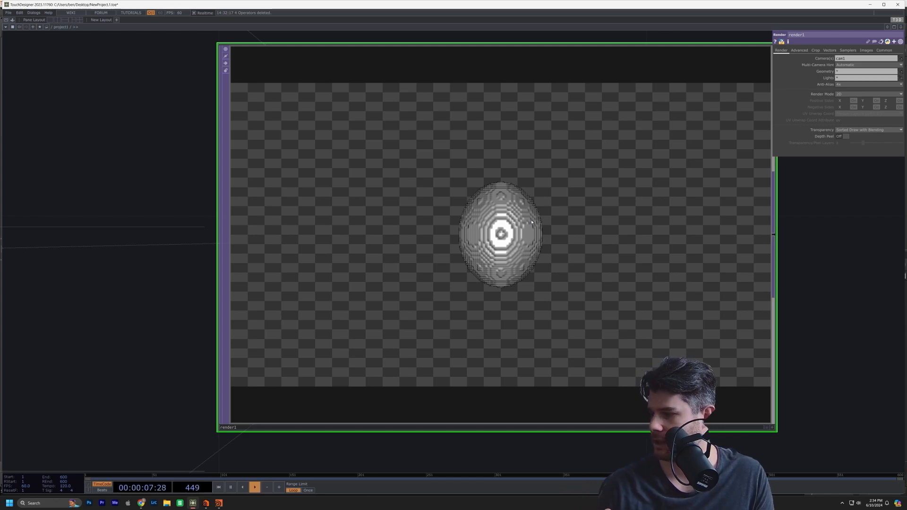
pyautogui.scroll(-10, 531, 222)
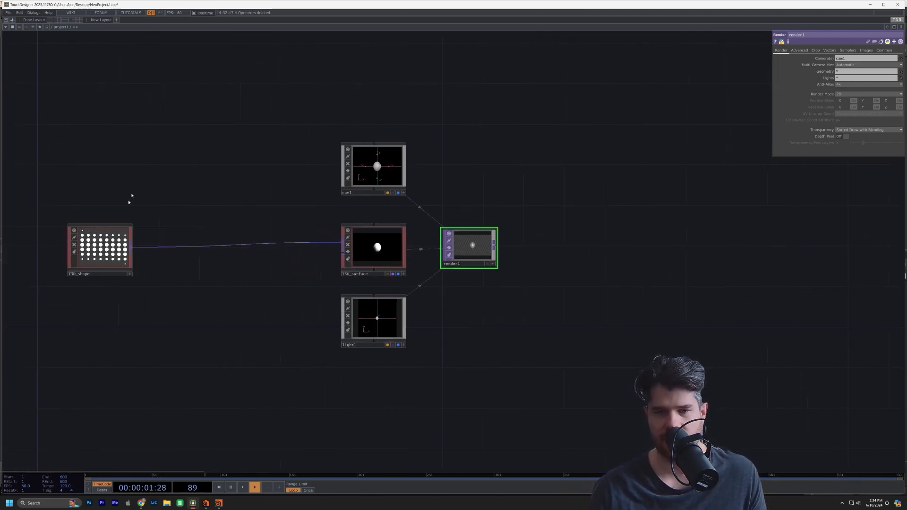
pyautogui.scroll(10, 454, 222)
pyautogui.scroll(-8, 463, 272)
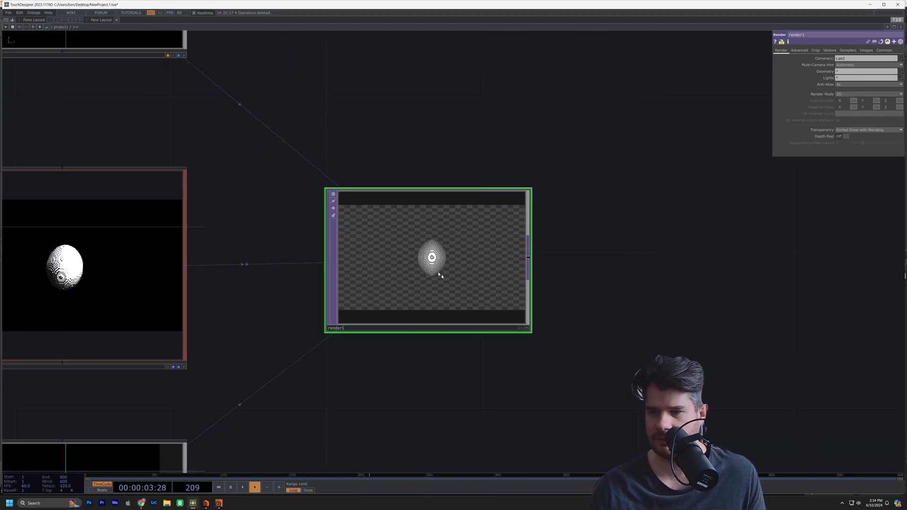
pyautogui.scroll(3, 332, 380)
pyautogui.scroll(5, 332, 379)
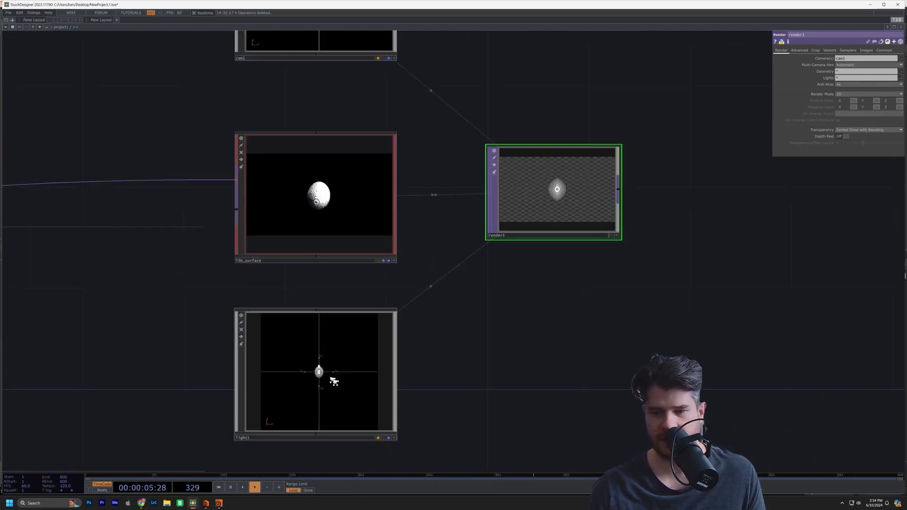
pyautogui.click(331, 379)
pyautogui.scroll(-3, 331, 378)
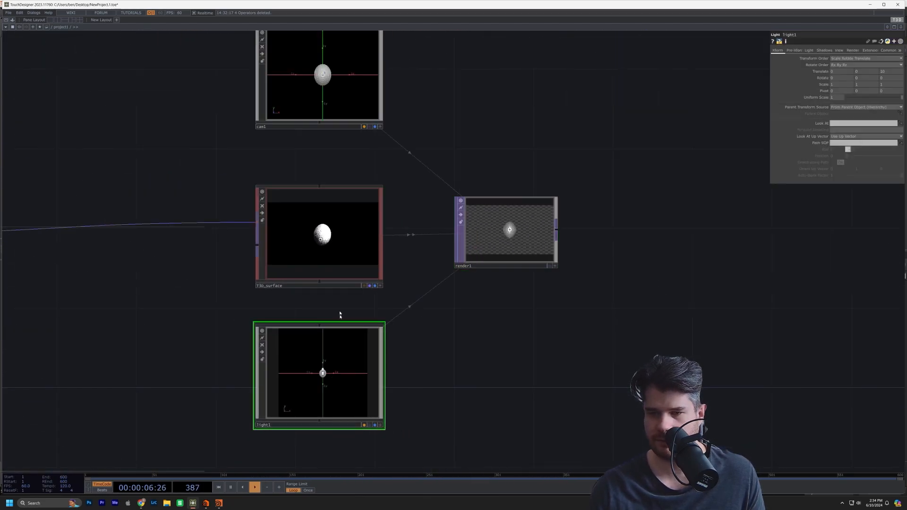
# Shift the Render TOP slightly lower in the network, beside the T3D surface.
pyautogui.click(377, 255)
pyautogui.click(503, 245)
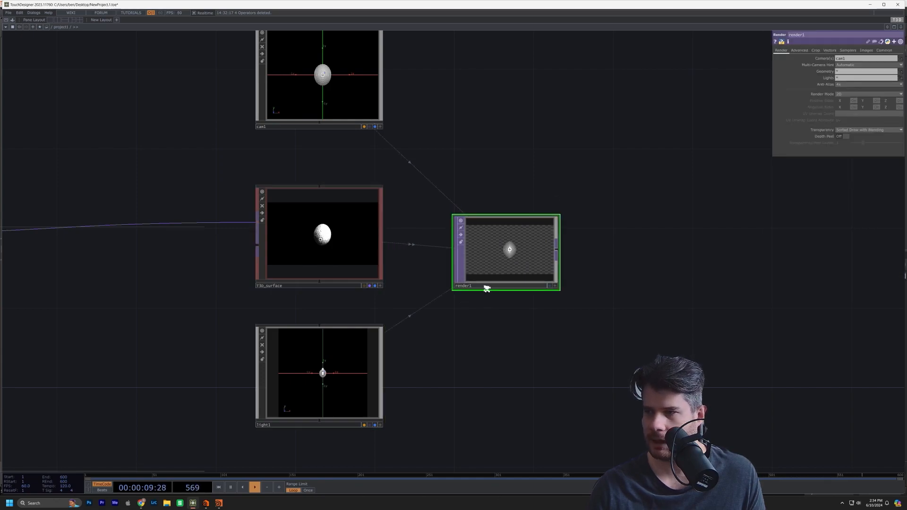
pyautogui.scroll(3, 473, 335)
pyautogui.scroll(-4, 524, 348)
pyautogui.scroll(8, 557, 331)
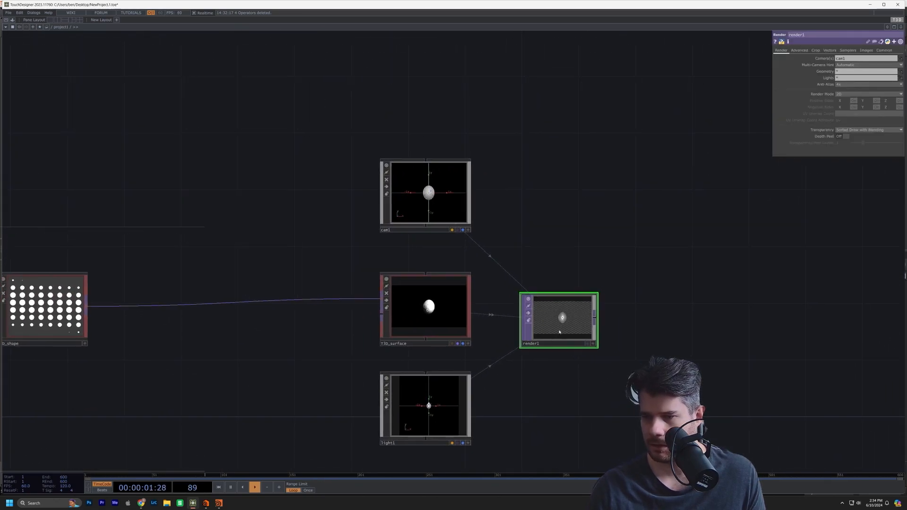
pyautogui.scroll(-2, 557, 330)
# Lower the T3D surface's threshold to about 0.3 and inspect the ellipsoid in the render.
pyautogui.click(136, 279)
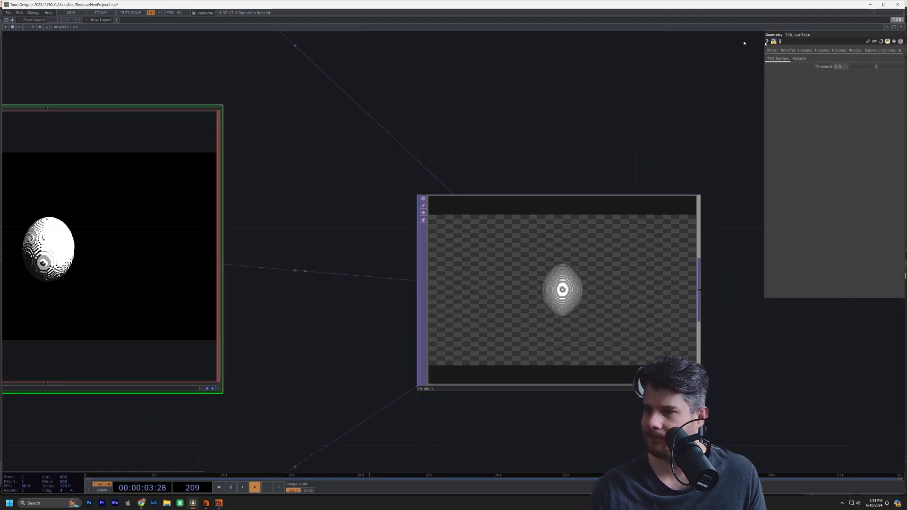
pyautogui.moveTo(878, 69); pyautogui.dragTo(867, 106)
pyautogui.scroll(6, 607, 313)
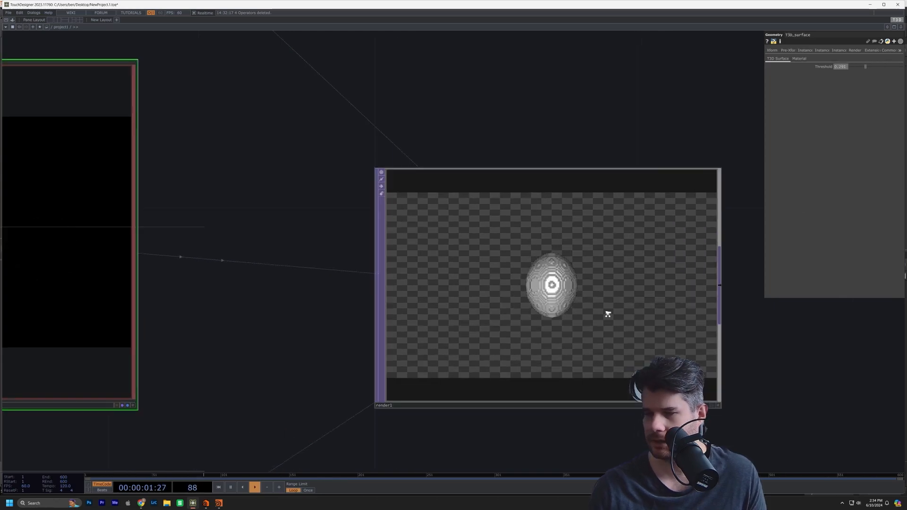
# Set the Render TOP's resolution to 2160 by 2700.
pyautogui.scroll(-8, 469, 247)
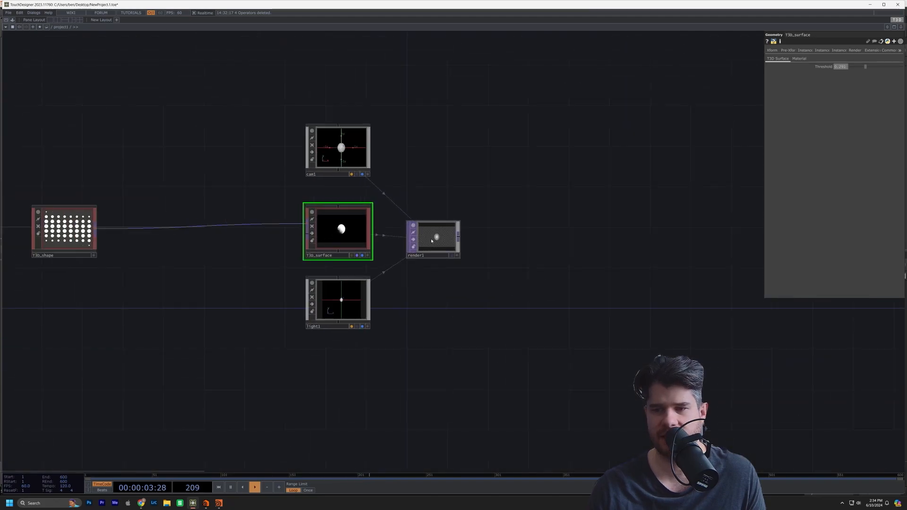
pyautogui.click(445, 239)
pyautogui.scroll(3, 447, 240)
pyautogui.scroll(4, 446, 239)
pyautogui.scroll(-6, 420, 231)
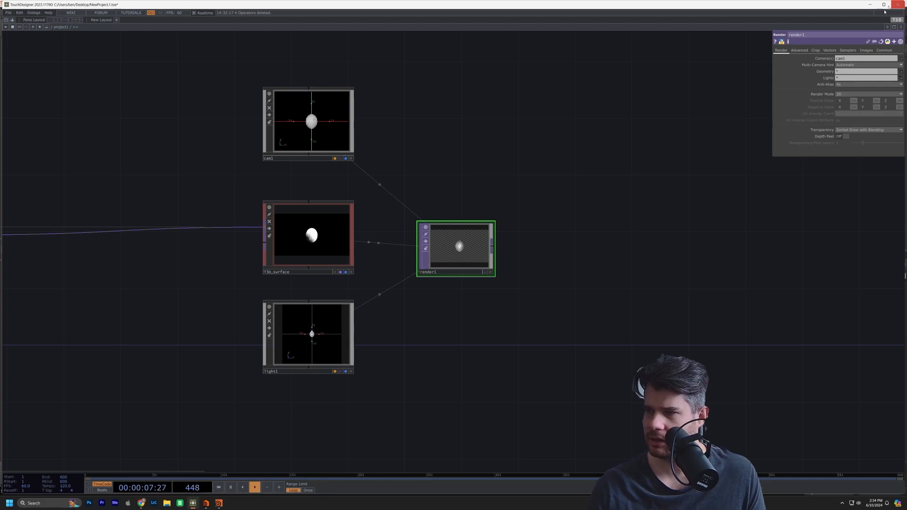
pyautogui.click(882, 51)
pyautogui.click(900, 59)
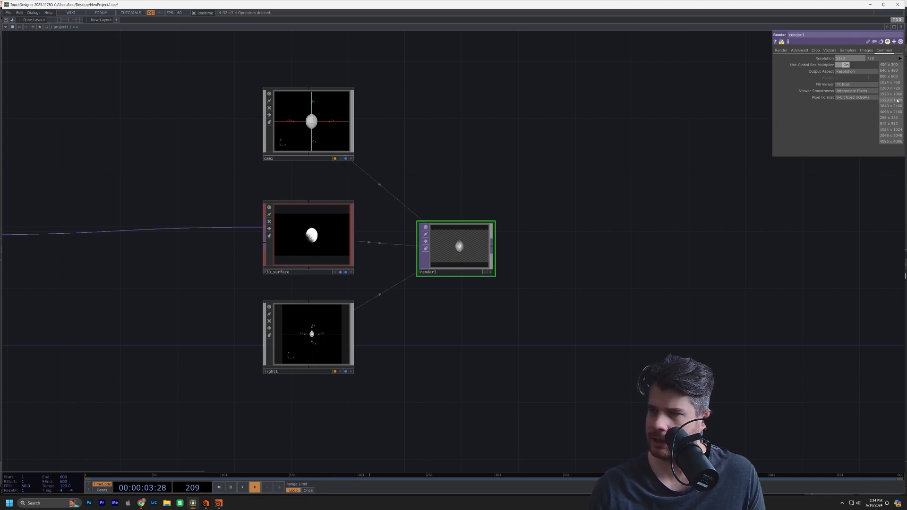
pyautogui.click(857, 60)
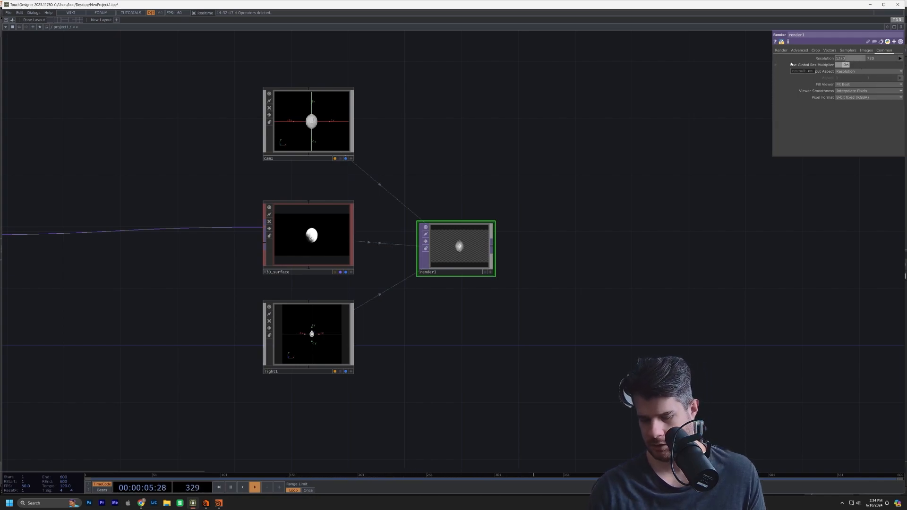
pyautogui.write('2160')
pyautogui.press('Tab')
pyautogui.write('2')
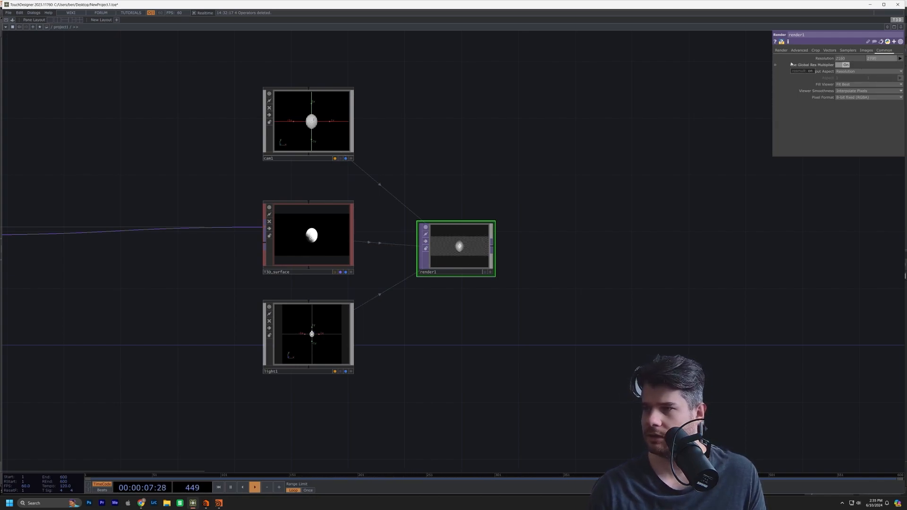
pyautogui.press('Return')
# Show the Render TOP's output in a floating viewer, then shrink that window to portrait proportions and move it beside the Render TOP.
pyautogui.scroll(5, 458, 224)
pyautogui.rightClick(452, 218)
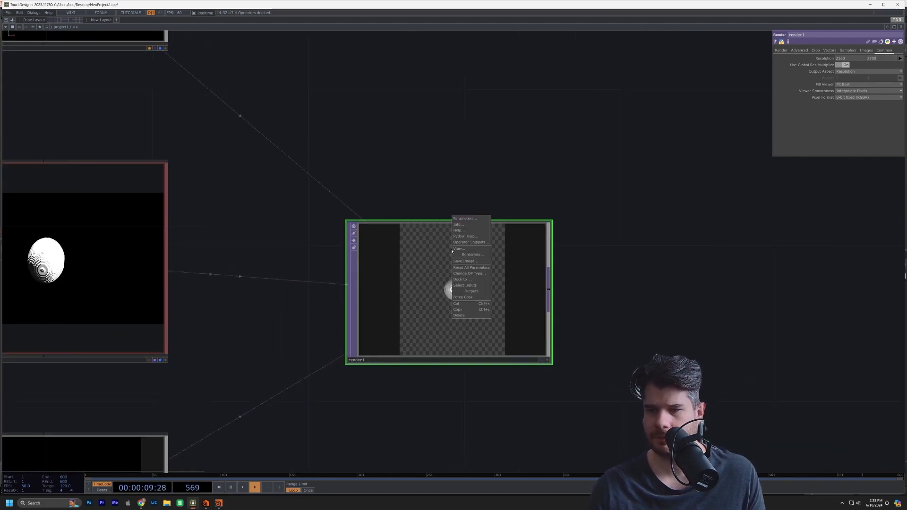
pyautogui.click(459, 249)
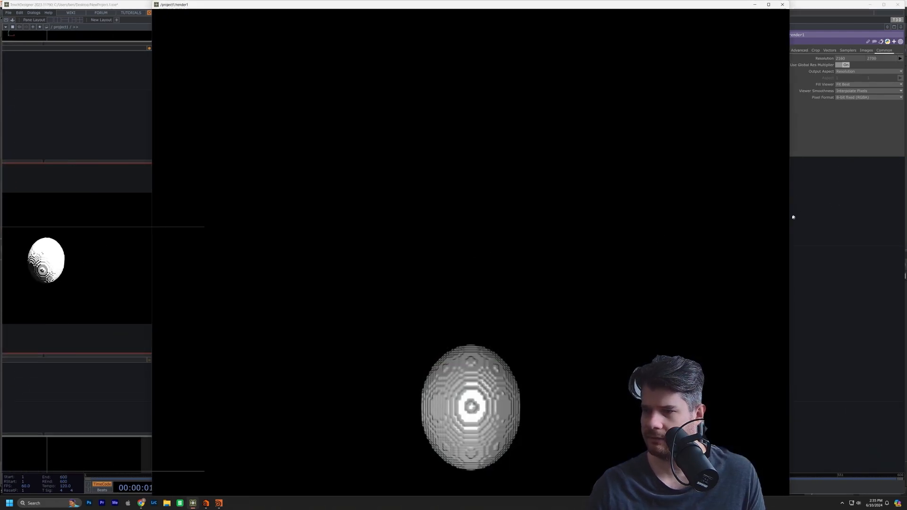
pyautogui.moveTo(790, 216); pyautogui.dragTo(455, 212)
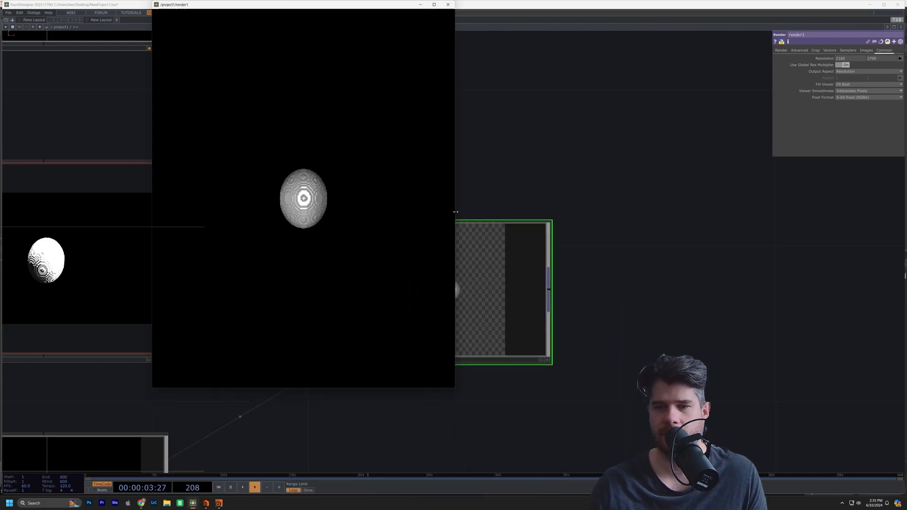
pyautogui.moveTo(247, 2); pyautogui.dragTo(678, 85)
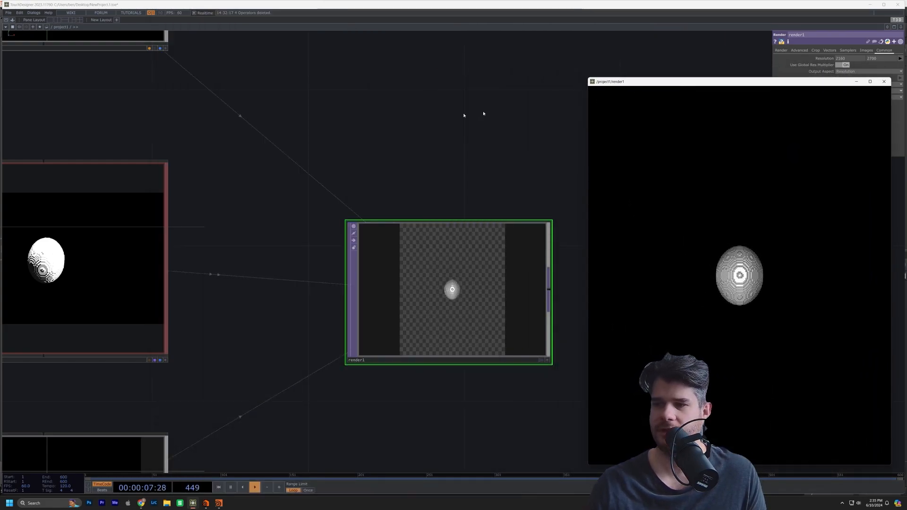
# Bring up the T3D shape's parameters and reposition the floating render viewer so it no longer covers them.
pyautogui.moveTo(496, 133); pyautogui.dragTo(507, 136)
pyautogui.scroll(-5, 506, 136)
pyautogui.moveTo(288, 192); pyautogui.dragTo(358, 235)
pyautogui.scroll(4, 474, 199)
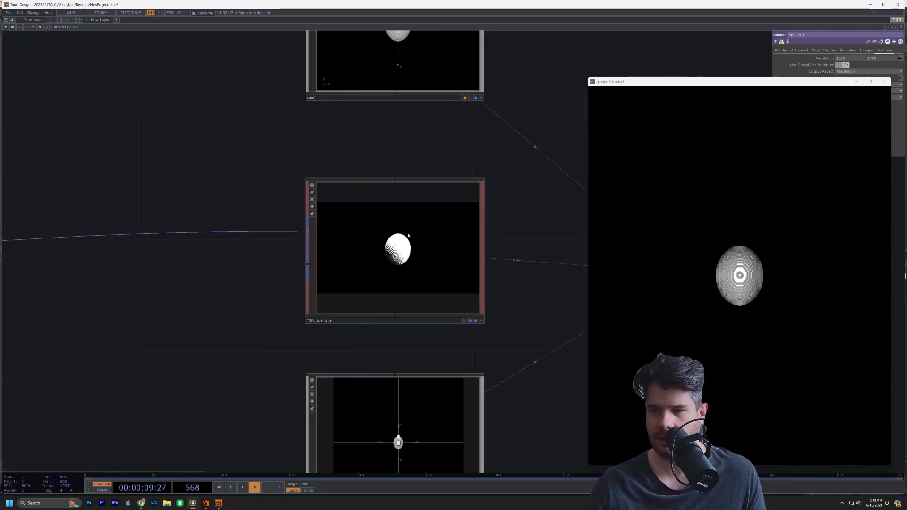
pyautogui.click(409, 236)
pyautogui.scroll(-3, 184, 153)
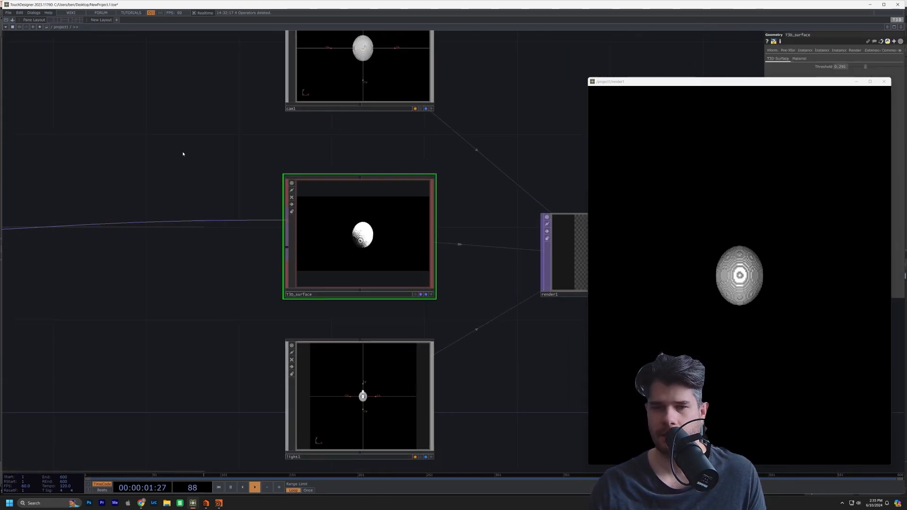
pyautogui.moveTo(184, 153); pyautogui.dragTo(342, 181)
pyautogui.moveTo(60, 224); pyautogui.dragTo(326, 198)
pyautogui.click(270, 203)
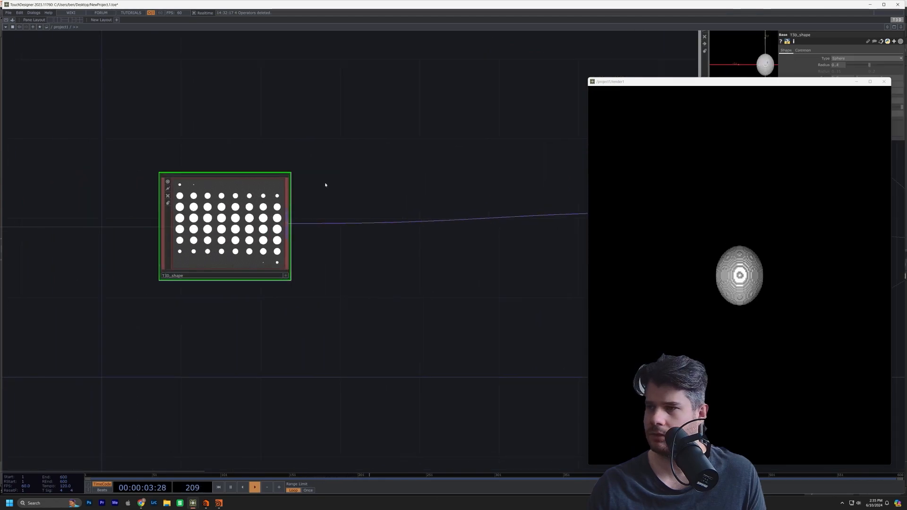
pyautogui.moveTo(784, 83); pyautogui.dragTo(193, 96)
pyautogui.moveTo(546, 255); pyautogui.dragTo(854, 263)
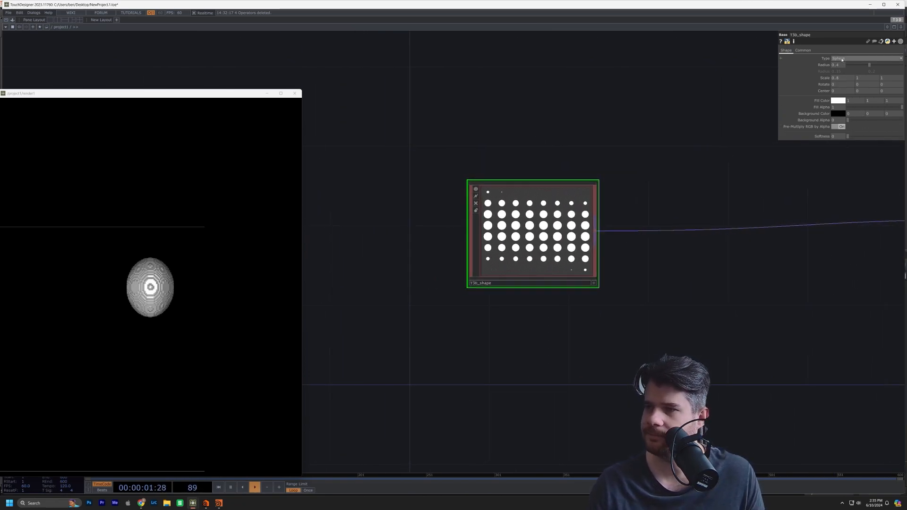
# Set the T3D shape's sphere radius to about 0.52 and its X scale to 1.
pyautogui.moveTo(871, 65); pyautogui.dragTo(882, 65)
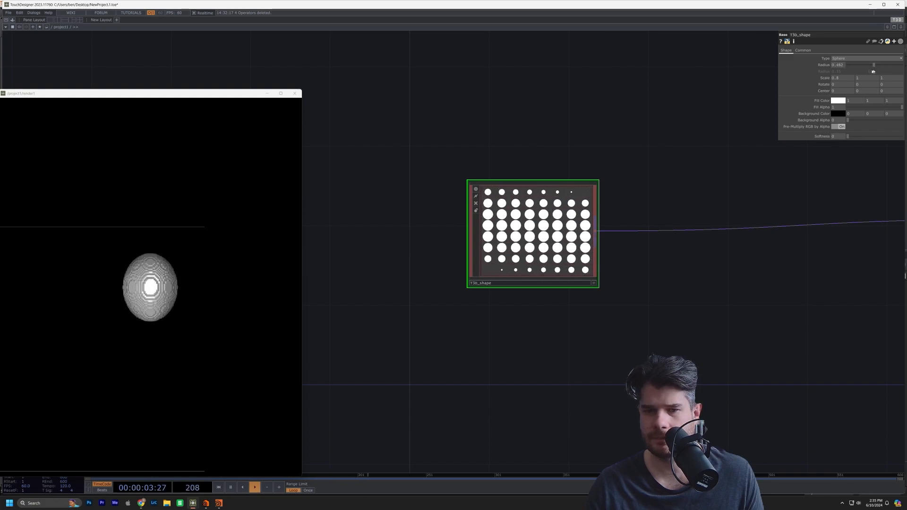
pyautogui.moveTo(882, 72); pyautogui.dragTo(877, 74)
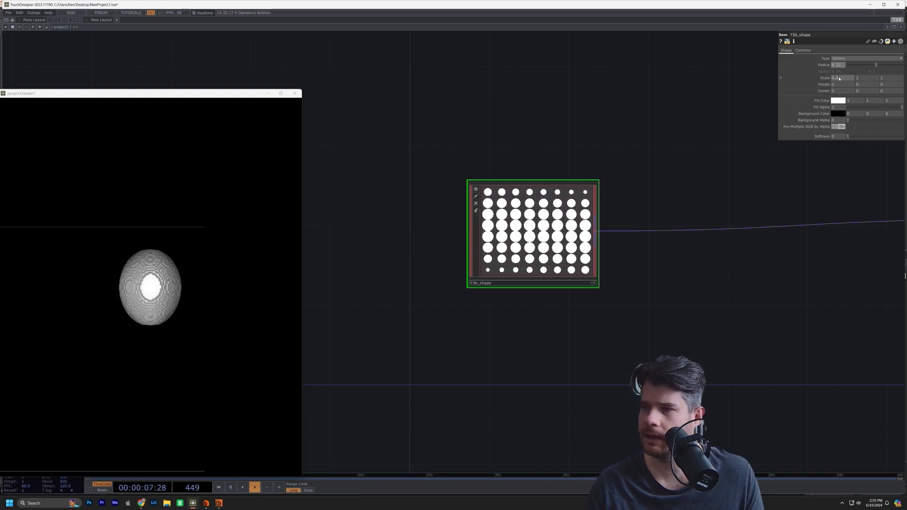
pyautogui.press('Return')
pyautogui.scroll(4, 491, 241)
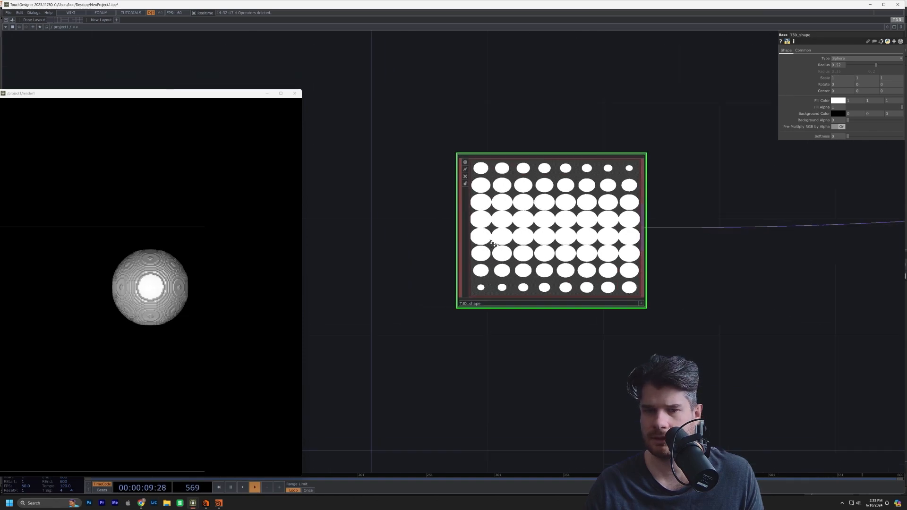
# Review the T3D shape's resolution and pixel format options and examine the edges of its slices up close.
pyautogui.click(801, 50)
pyautogui.click(842, 85)
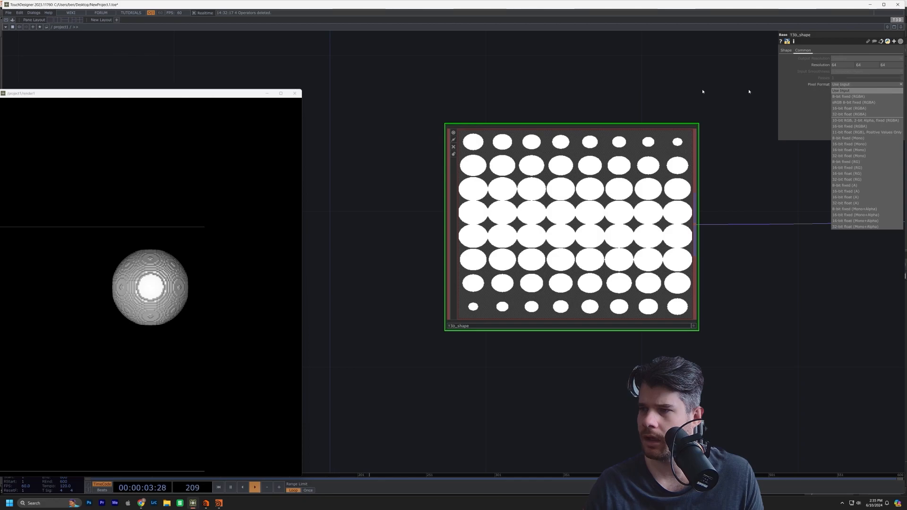
pyautogui.click(657, 91)
pyautogui.moveTo(640, 96); pyautogui.dragTo(681, 101)
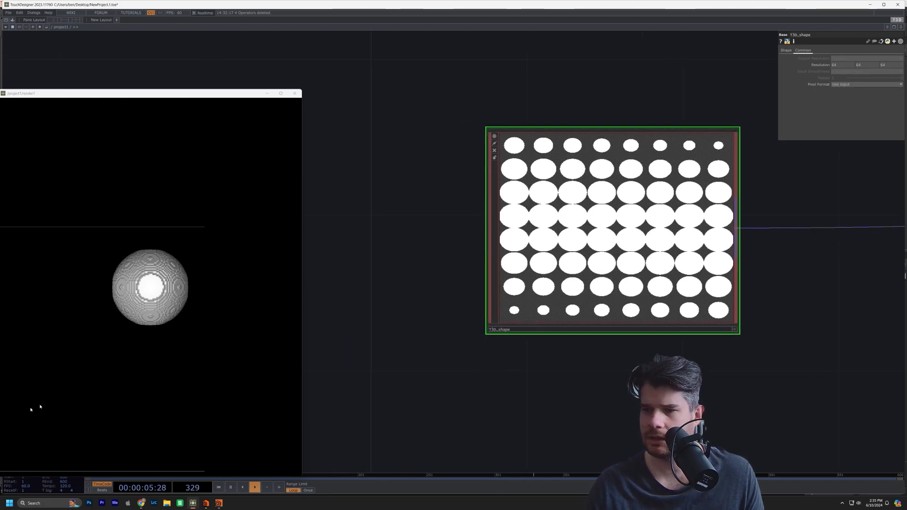
pyautogui.scroll(5, 564, 267)
pyautogui.scroll(-2, 569, 274)
pyautogui.scroll(4, 572, 284)
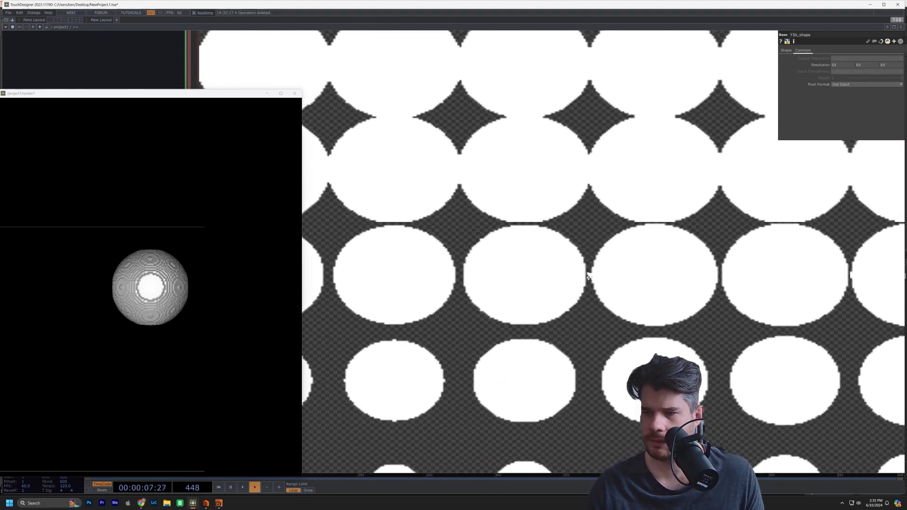
pyautogui.scroll(-6, 574, 292)
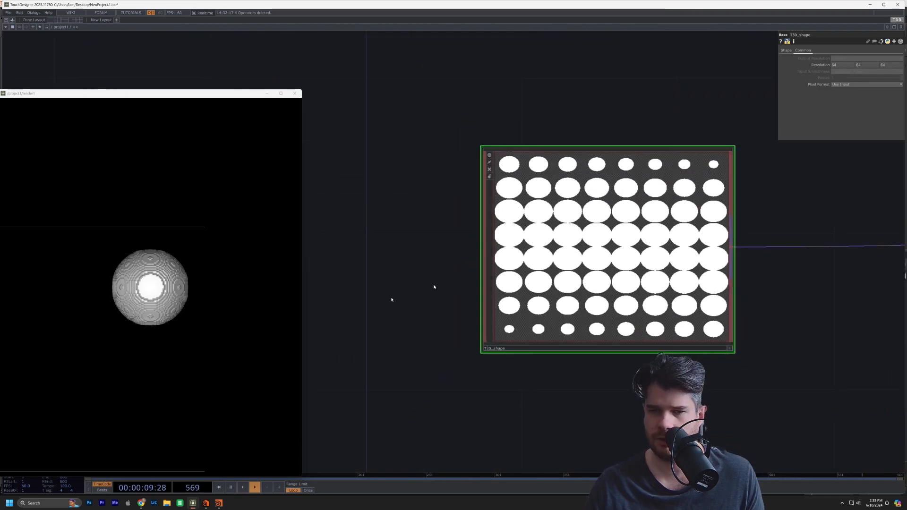
# Set the T3D shape's pixel format to 16-bit float (RGBA) and examine its slices.
pyautogui.click(848, 87)
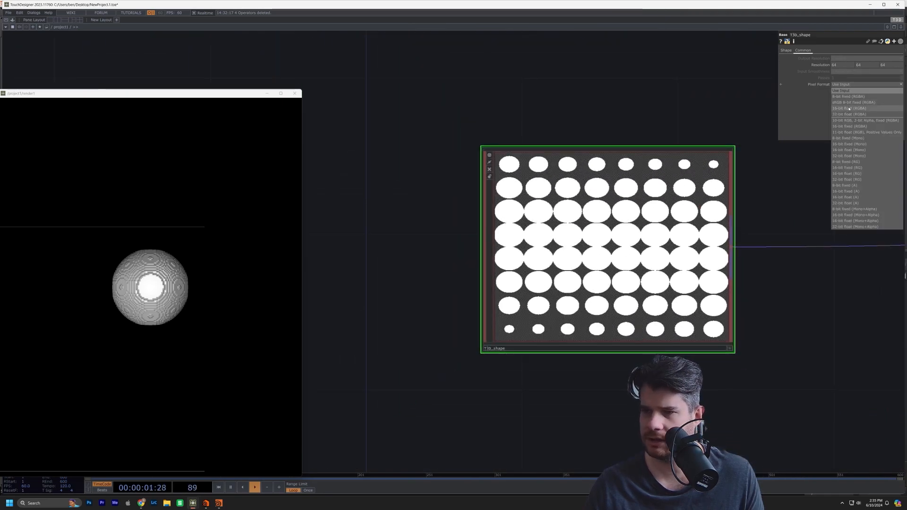
pyautogui.click(848, 108)
pyautogui.scroll(3, 541, 248)
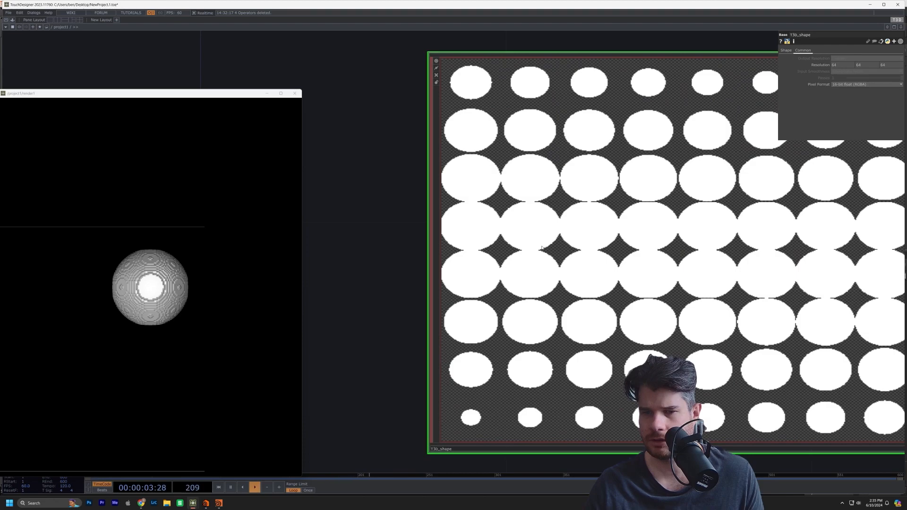
pyautogui.scroll(4, 542, 248)
pyautogui.scroll(-6, 542, 248)
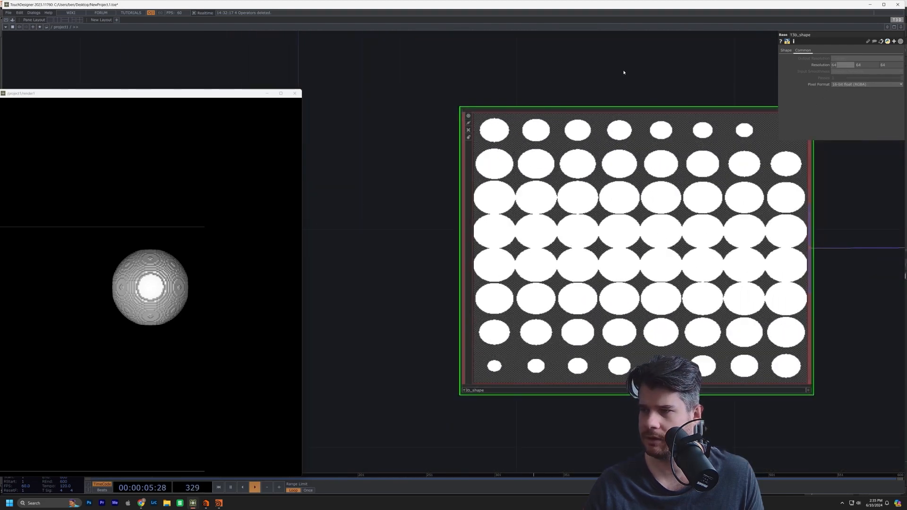
# Set the T3D shape's resolution to 128 × 128 × 128.
pyautogui.press('Tab')
pyautogui.write('128')
pyautogui.press('Tab')
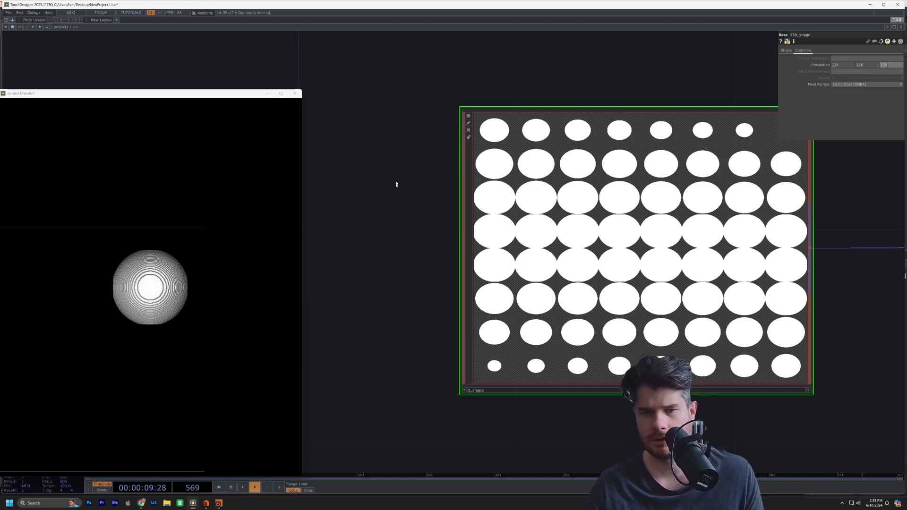
pyautogui.scroll(3, 384, 200)
pyautogui.scroll(-6, 457, 277)
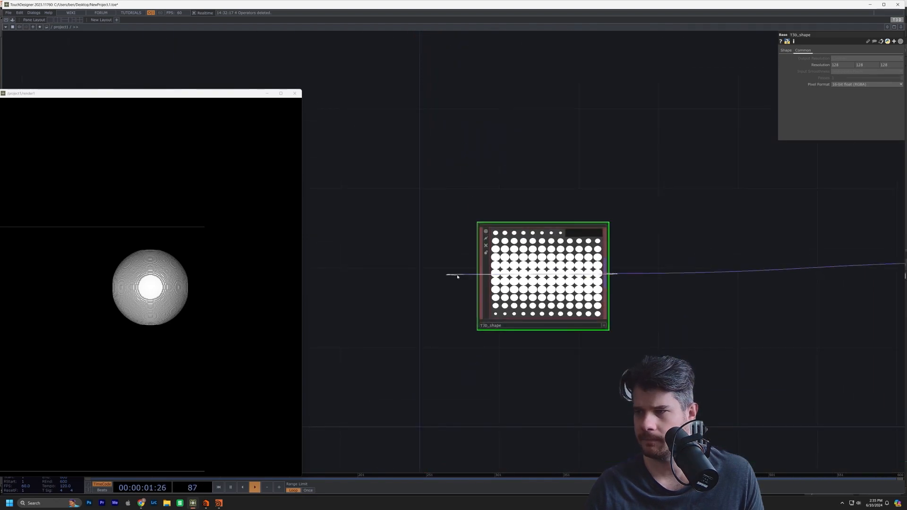
# Set the T3D shape's pixel format to 32-bit float (RGBA) and check the resulting surface.
pyautogui.click(834, 84)
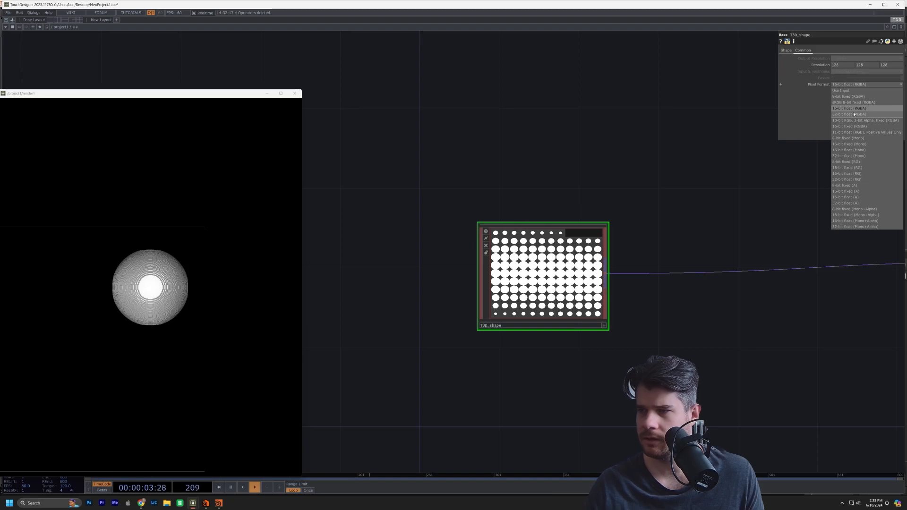
pyautogui.click(854, 113)
pyautogui.moveTo(713, 315); pyautogui.dragTo(141, 332)
pyautogui.scroll(7, 506, 287)
pyautogui.scroll(-7, 554, 332)
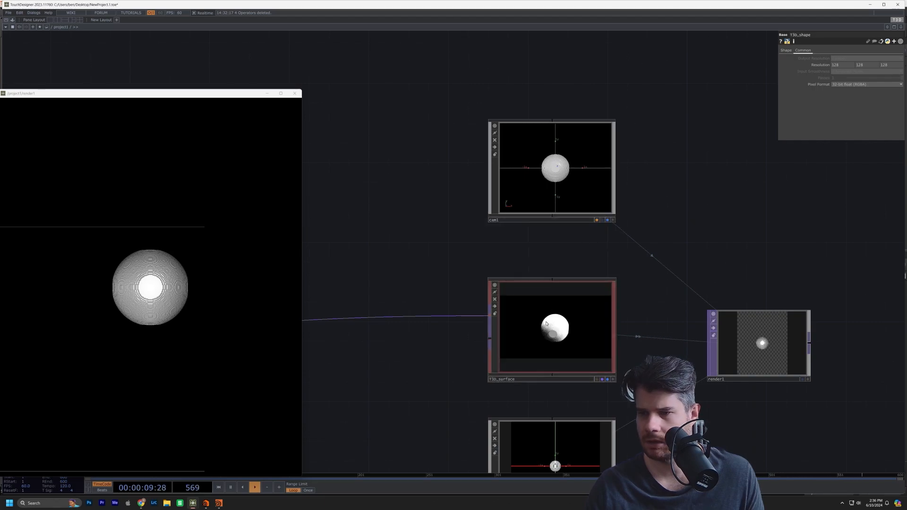
# Orbit the light within its own interactive viewer so it illuminates the sphere from one side.
pyautogui.click(520, 281)
pyautogui.moveTo(554, 400); pyautogui.dragTo(517, 242)
pyautogui.click(519, 295)
pyautogui.scroll(5, 519, 303)
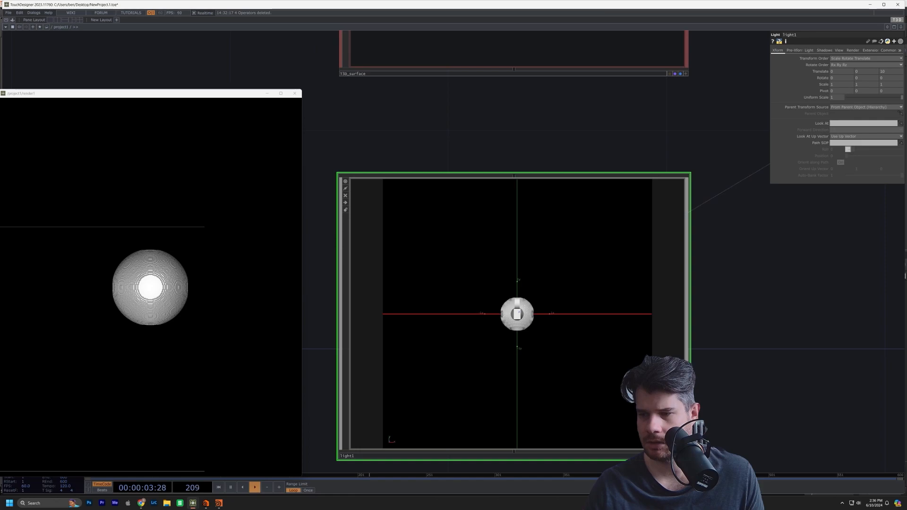
pyautogui.click(685, 455)
pyautogui.moveTo(526, 344)
pyautogui.mouseDown()
pyautogui.moveTo(517, 352)
pyautogui.moveTo(555, 356)
pyautogui.moveTo(555, 342)
pyautogui.mouseUp()
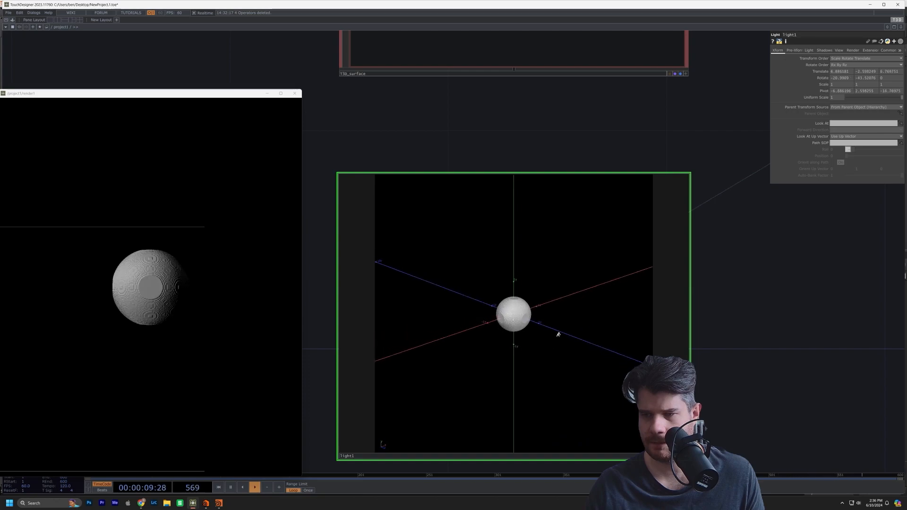
# Examine the T3D network's operators and parameters under the side lighting.
pyautogui.moveTo(445, 115); pyautogui.dragTo(515, 123)
pyautogui.scroll(-8, 483, 135)
pyautogui.moveTo(556, 238); pyautogui.dragTo(765, 241)
pyautogui.scroll(6, 515, 111)
pyautogui.click(520, 128)
pyautogui.moveTo(658, 236); pyautogui.dragTo(317, 326)
pyautogui.moveTo(804, 278); pyautogui.dragTo(671, 346)
pyautogui.click(661, 298)
pyautogui.moveTo(871, 67)
pyautogui.mouseDown()
pyautogui.moveTo(886, 67)
pyautogui.moveTo(874, 68)
pyautogui.mouseUp()
pyautogui.moveTo(837, 76)
pyautogui.mouseDown(button='middle')
pyautogui.moveTo(846, 77)
pyautogui.moveTo(836, 80)
pyautogui.mouseUp(button='middle')
# Move the camera closer to the sphere by setting its Z translation to 1.6.
pyautogui.moveTo(478, 126); pyautogui.dragTo(275, 149)
pyautogui.click(411, 144)
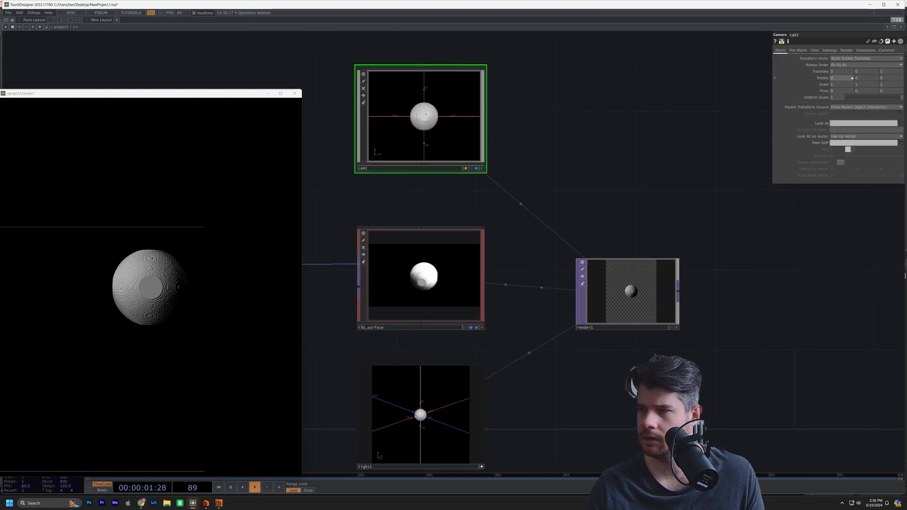
pyautogui.moveTo(883, 73); pyautogui.dragTo(884, 64)
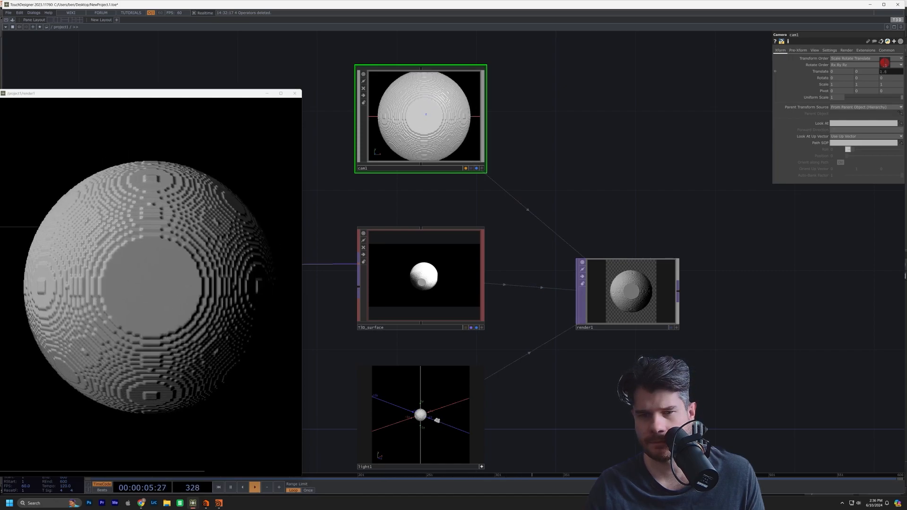
# Move the T3D shape farther from the T3D surface to open space between them in the network.
pyautogui.moveTo(326, 203); pyautogui.dragTo(753, 157)
pyautogui.scroll(-5, 520, 264)
pyautogui.moveTo(339, 281); pyautogui.dragTo(686, 267)
pyautogui.moveTo(763, 338); pyautogui.dragTo(551, 323)
pyautogui.scroll(5, 591, 197)
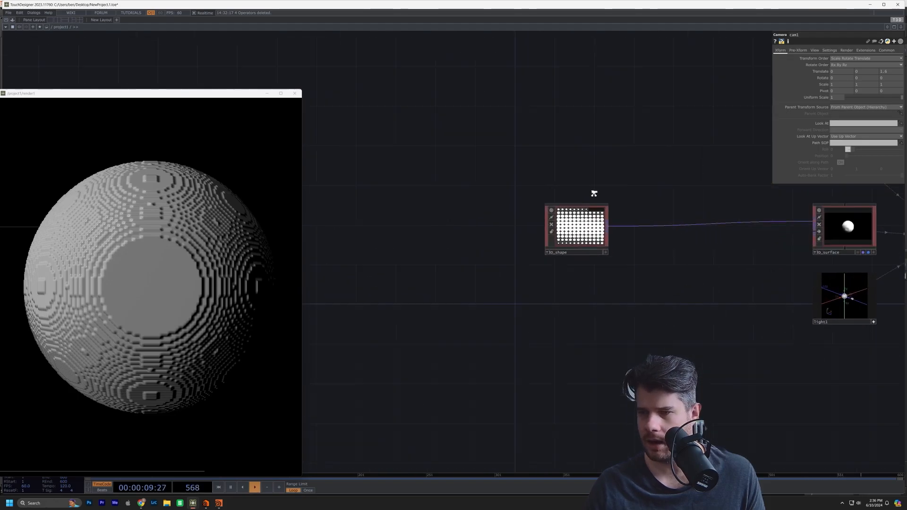
pyautogui.click(582, 248)
pyautogui.moveTo(581, 248); pyautogui.dragTo(378, 270)
pyautogui.scroll(3, 565, 203)
pyautogui.scroll(-6, 504, 217)
pyautogui.moveTo(575, 261); pyautogui.dragTo(673, 218)
pyautogui.moveTo(491, 230); pyautogui.dragTo(450, 219)
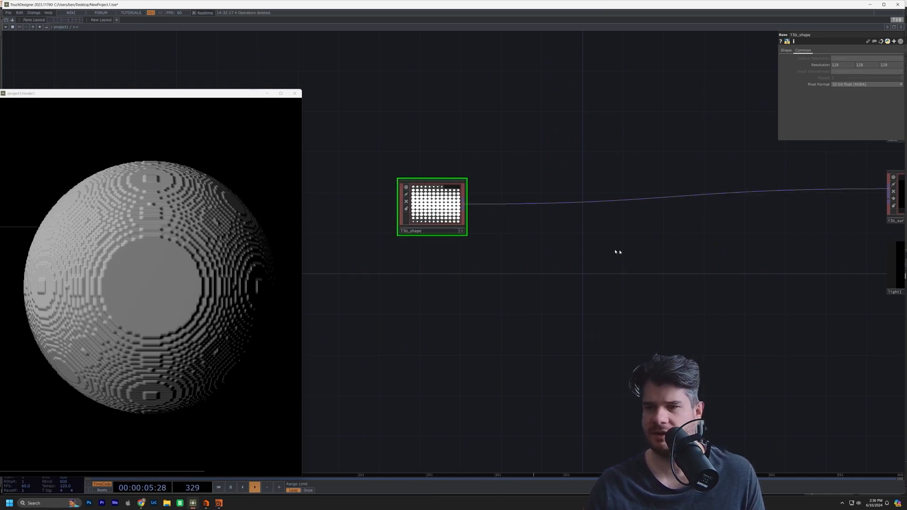
# Add a T3D Cross operator to the network between the T3D shape and the T3D surface.
pyautogui.press('Tab')
pyautogui.click(606, 163)
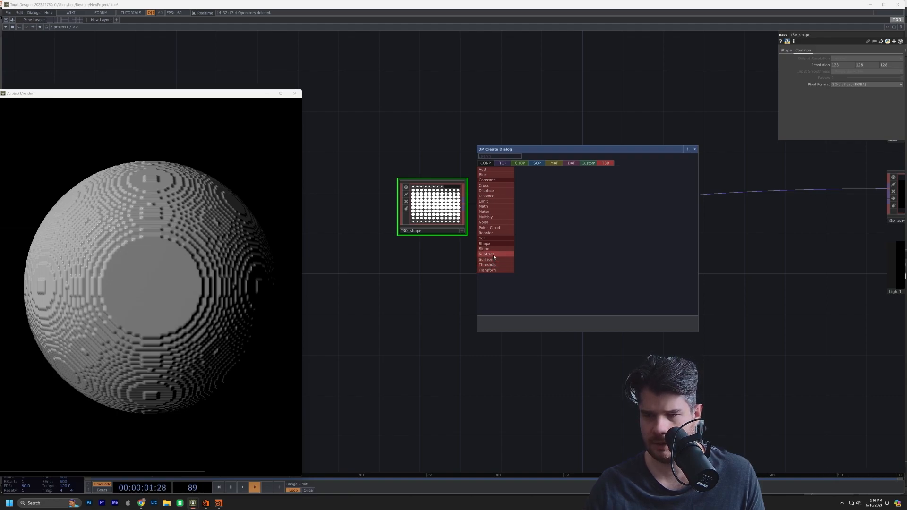
pyautogui.click(496, 188)
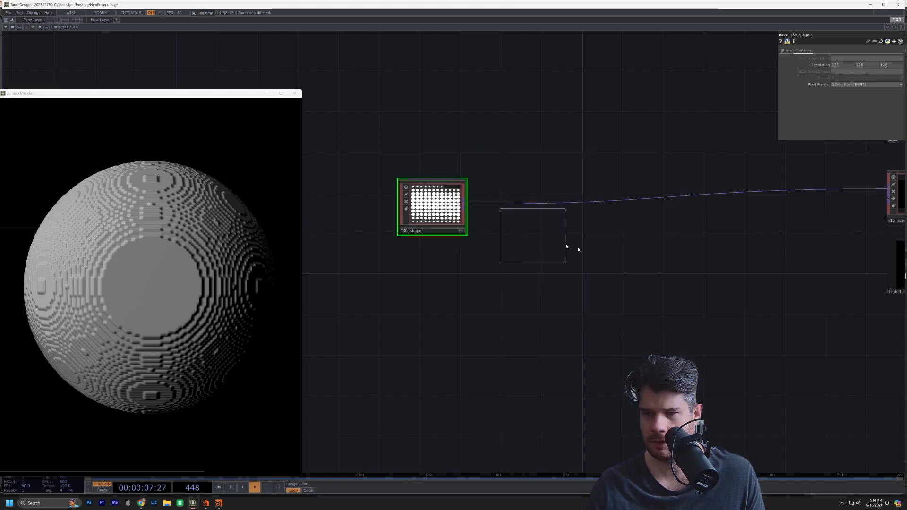
pyautogui.click(615, 256)
# Duplicate the T3D shape and connect the original and the copy to the two inputs of the Cross operator.
pyautogui.click(458, 222)
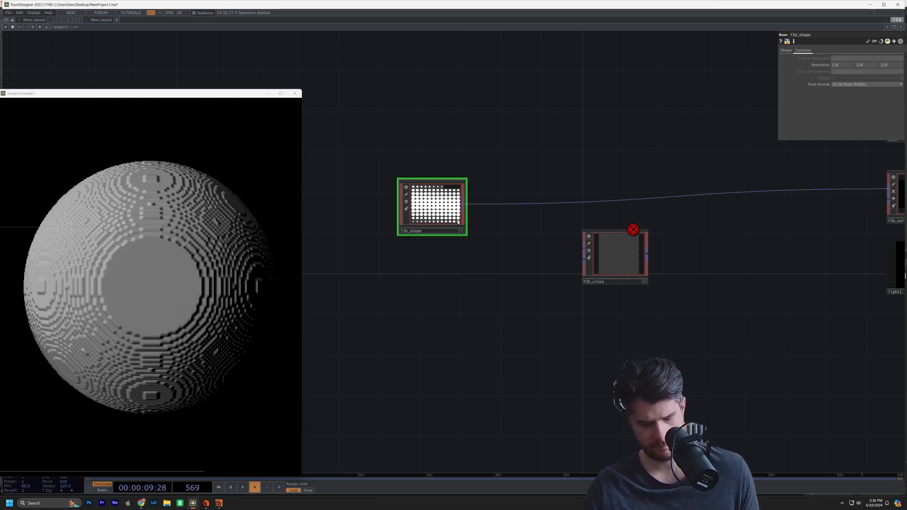
pyautogui.hotkey('ctrl', 'c')
pyautogui.hotkey('ctrl', 'v')
pyautogui.click(464, 204)
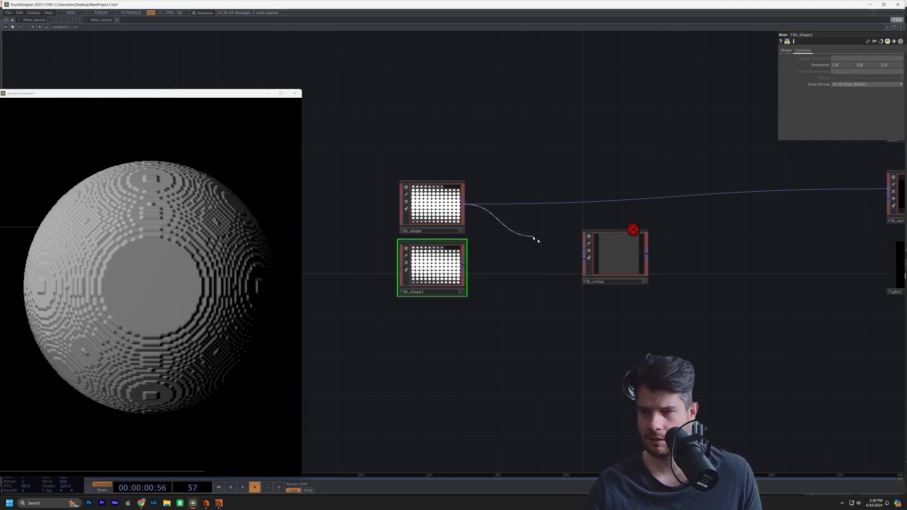
pyautogui.click(571, 249)
pyautogui.click(465, 266)
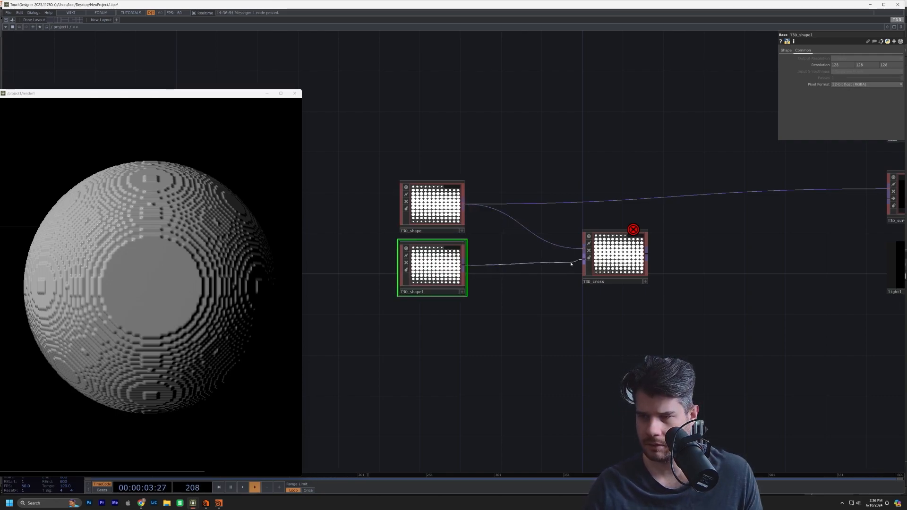
# Connect the Cross output to the T3D surface in place of the direct connection from the shape.
pyautogui.moveTo(709, 263); pyautogui.dragTo(491, 240)
pyautogui.click(551, 219)
pyautogui.moveTo(618, 177); pyautogui.dragTo(844, 178)
# Make the duplicate shape a Box scaled to 0.8 on all axes and try blending it with the sphere through the Cross value.
pyautogui.click(498, 288)
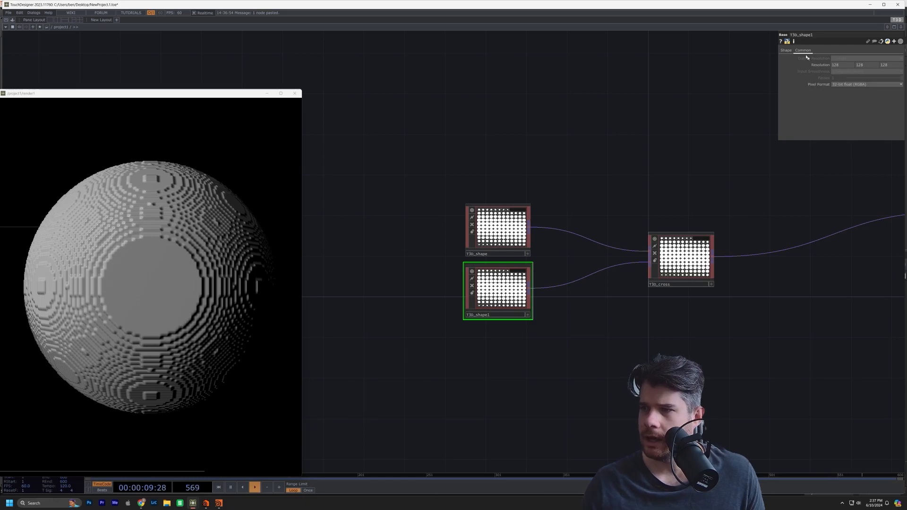
pyautogui.click(843, 71)
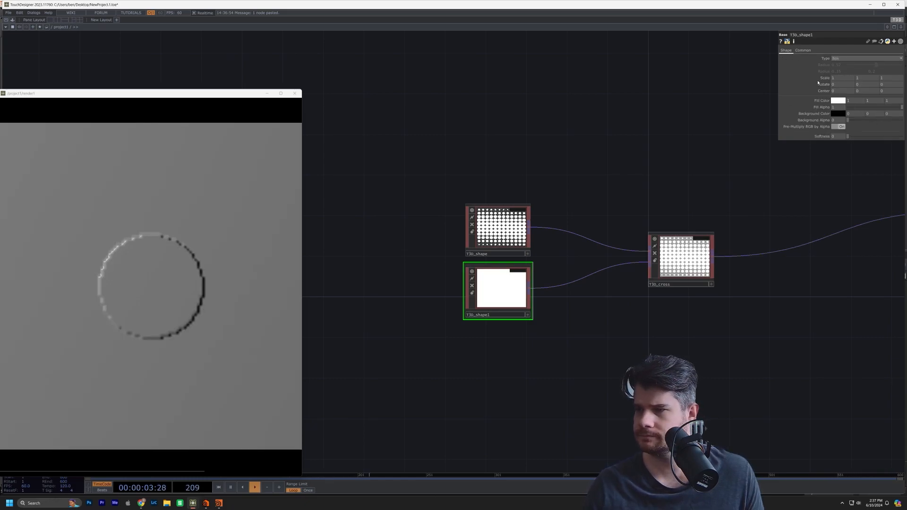
pyautogui.moveTo(821, 78); pyautogui.dragTo(814, 69, button='middle')
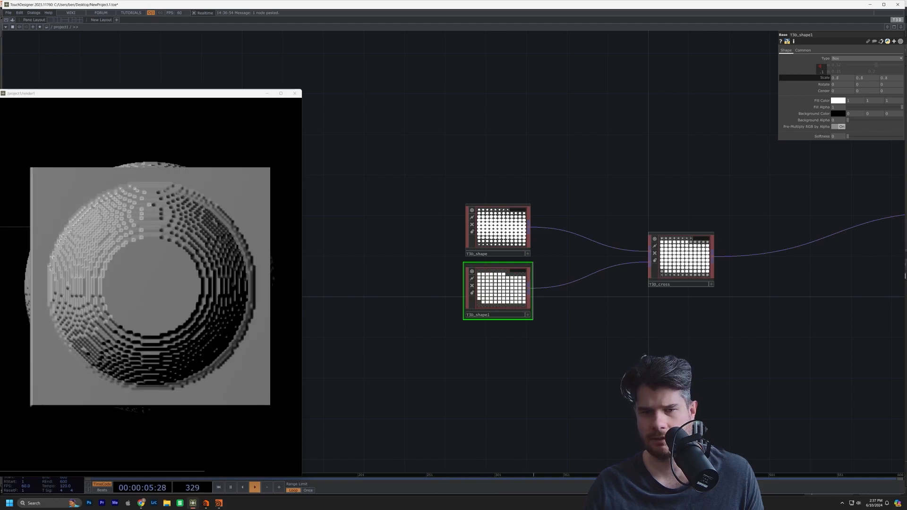
pyautogui.click(700, 273)
pyautogui.moveTo(870, 59); pyautogui.dragTo(835, 84)
# Change the duplicate shape's type to Torus and try blending from the sphere to it with the Cross value.
pyautogui.click(521, 300)
pyautogui.click(835, 59)
pyautogui.click(836, 76)
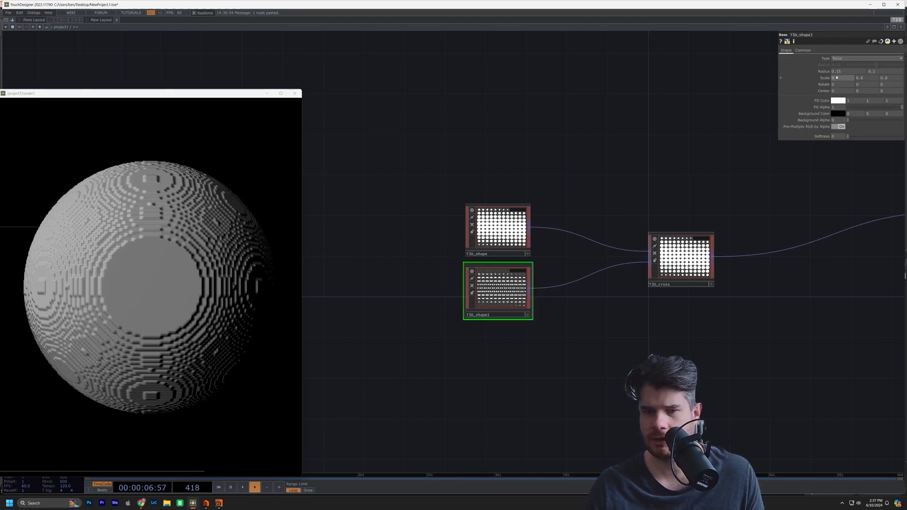
pyautogui.click(704, 249)
pyautogui.moveTo(843, 63); pyautogui.dragTo(827, 81)
# Set the T3D surface's threshold to 0.24.
pyautogui.moveTo(596, 293); pyautogui.dragTo(285, 308)
pyautogui.click(700, 251)
pyautogui.moveTo(873, 68)
pyautogui.mouseDown()
pyautogui.moveTo(883, 71)
pyautogui.moveTo(856, 75)
pyautogui.moveTo(864, 74)
pyautogui.mouseUp()
pyautogui.moveTo(419, 198); pyautogui.dragTo(710, 200)
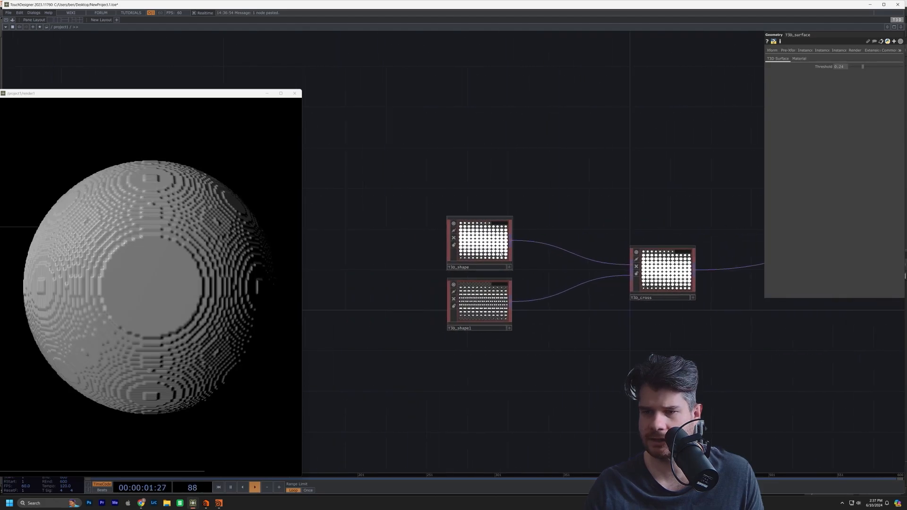
# Raise the torus shape's softness to about 0.85 and try the Cross blend again, returning its value to 0.
pyautogui.click(480, 240)
pyautogui.click(479, 302)
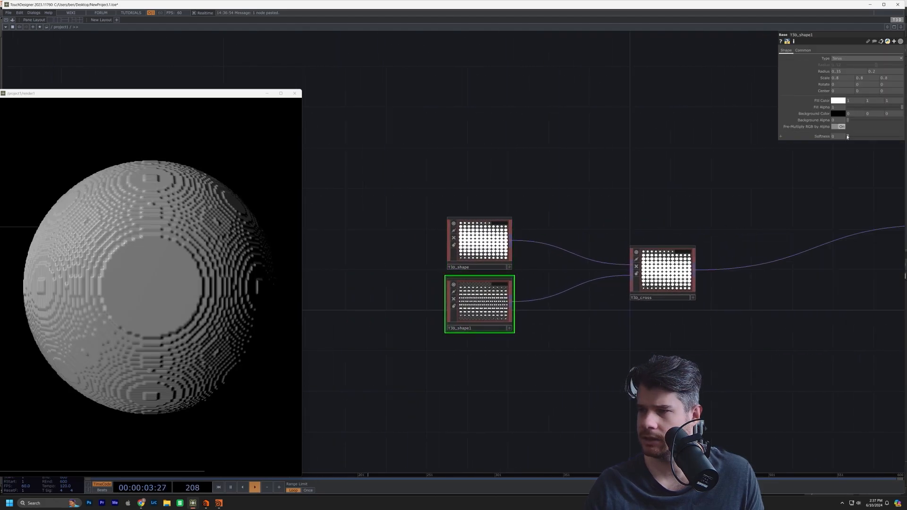
pyautogui.moveTo(851, 138); pyautogui.dragTo(889, 137)
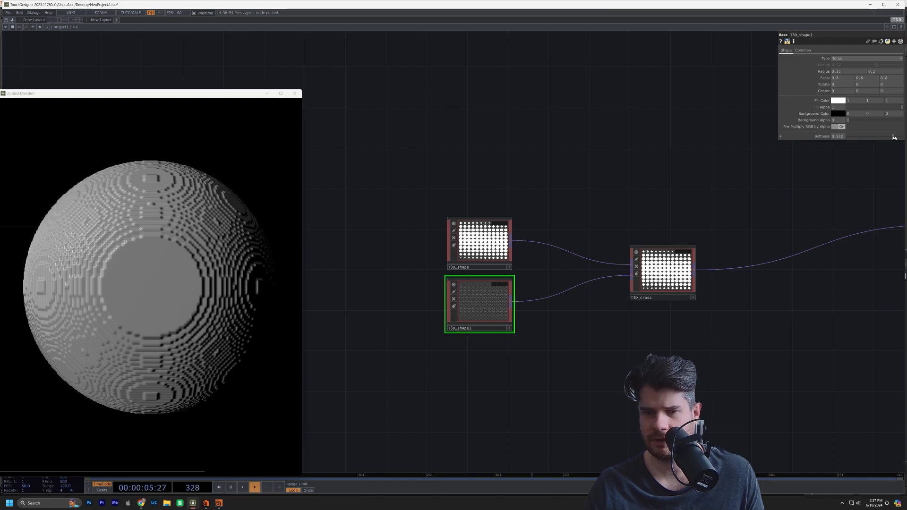
pyautogui.click(632, 289)
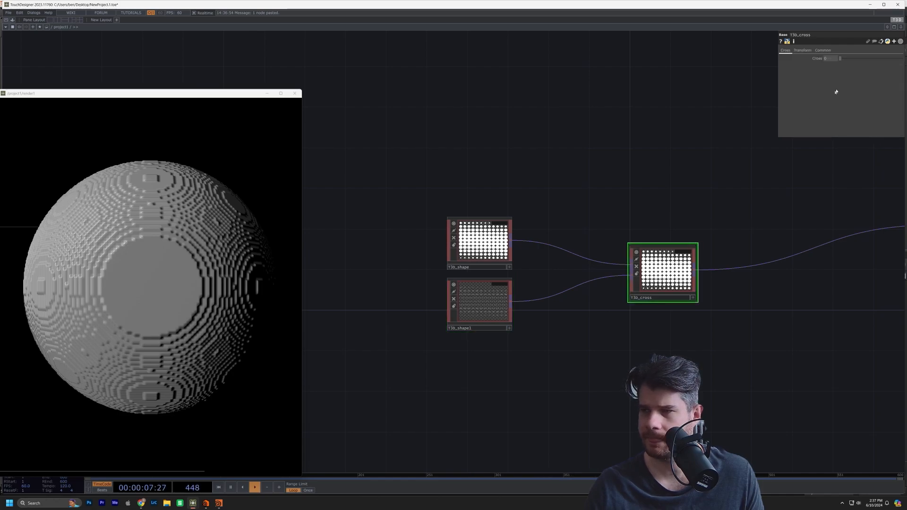
pyautogui.moveTo(840, 59); pyautogui.dragTo(839, 82)
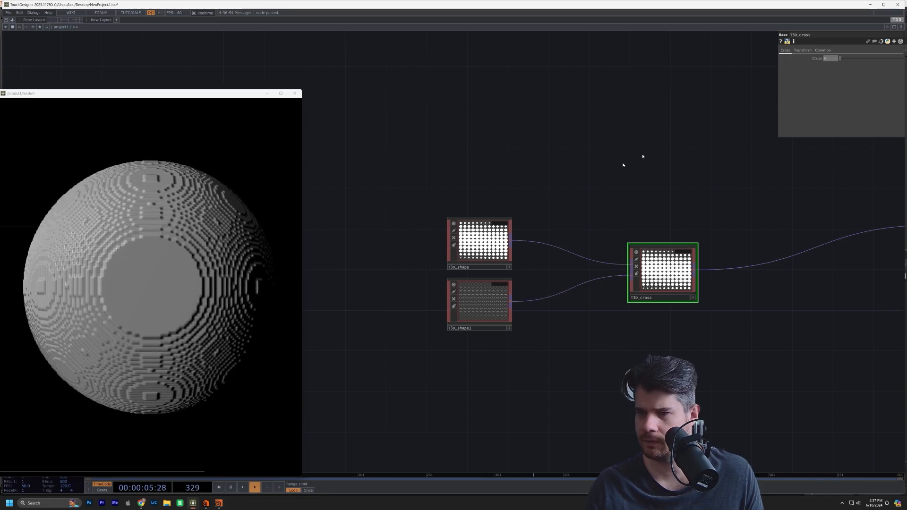
# Set the sphere shape's softness to about 0.14.
pyautogui.click(490, 234)
pyautogui.click(786, 51)
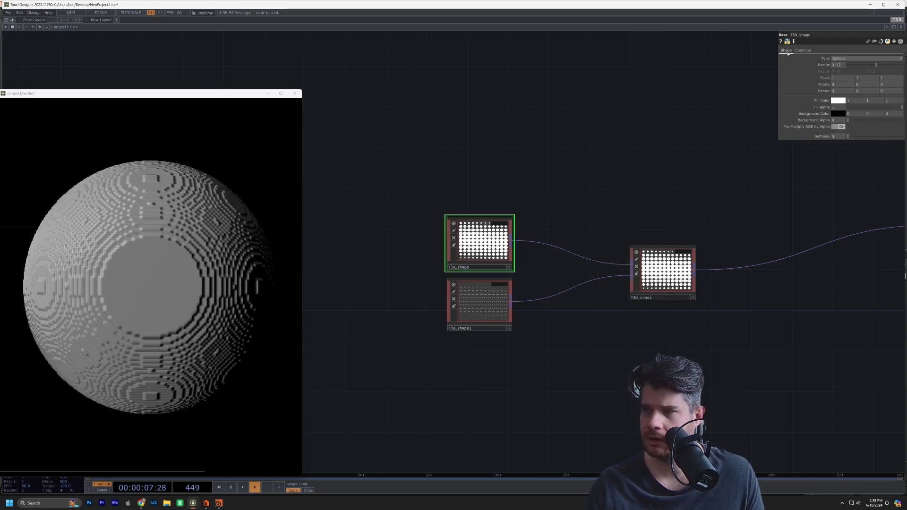
pyautogui.moveTo(848, 136)
pyautogui.mouseDown()
pyautogui.moveTo(864, 137)
pyautogui.moveTo(849, 139)
pyautogui.moveTo(855, 140)
pyautogui.mouseUp()
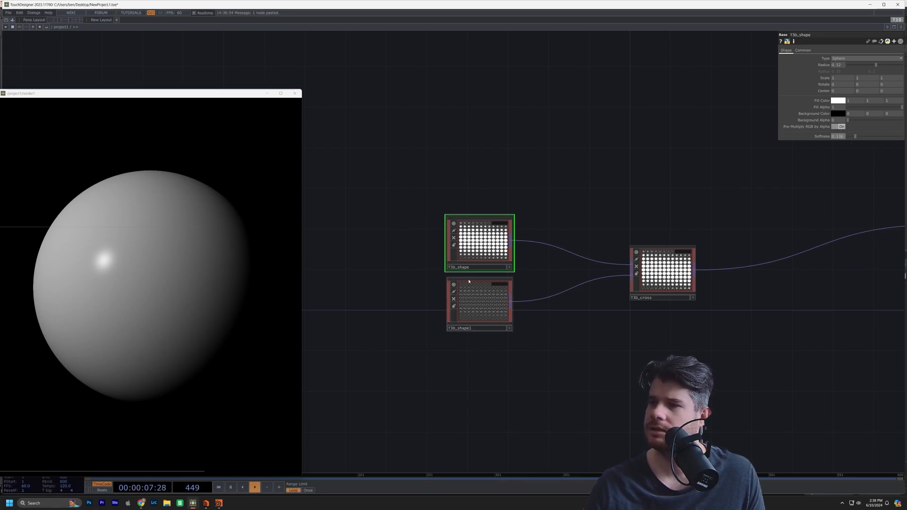
# Give the sphere a bright green fill color and add a second connection from the Cross output to the T3D surface.
pyautogui.click(839, 100)
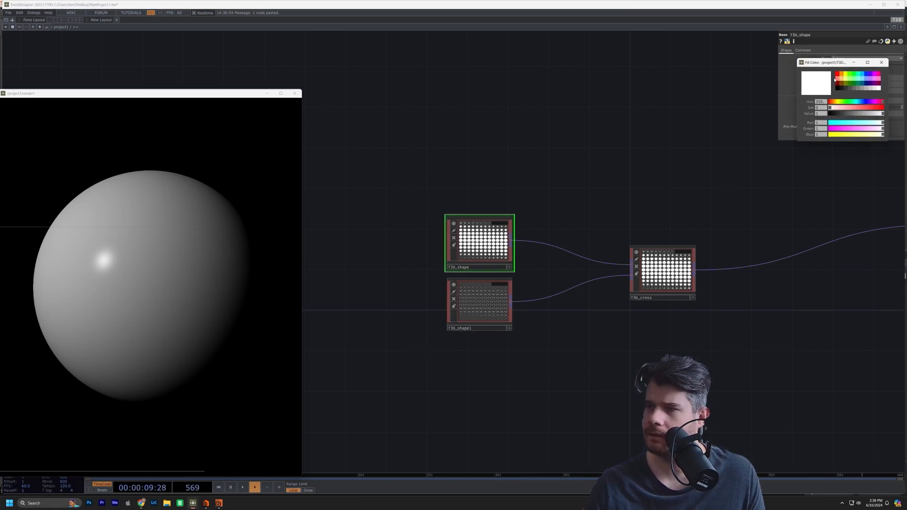
pyautogui.click(849, 77)
pyautogui.moveTo(664, 139); pyautogui.dragTo(384, 168)
pyautogui.moveTo(435, 324); pyautogui.dragTo(776, 254)
pyautogui.scroll(7, 398, 306)
pyautogui.scroll(-5, 457, 302)
pyautogui.moveTo(565, 217); pyautogui.dragTo(880, 228)
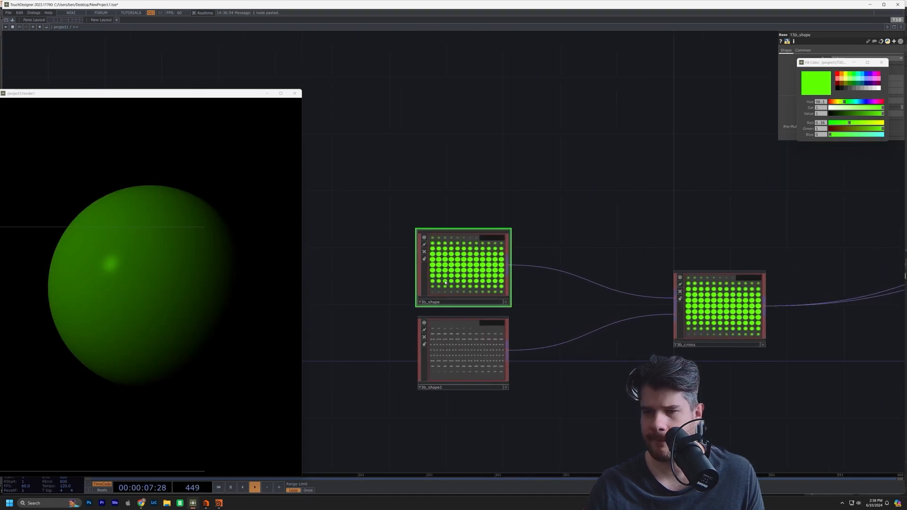
# Space the two shapes farther apart in the network and try the Cross blend between the green sphere and the torus.
pyautogui.moveTo(572, 238); pyautogui.dragTo(559, 219)
pyautogui.moveTo(434, 249); pyautogui.dragTo(407, 221)
pyautogui.moveTo(548, 219); pyautogui.dragTo(644, 231)
pyautogui.moveTo(498, 231); pyautogui.dragTo(471, 202)
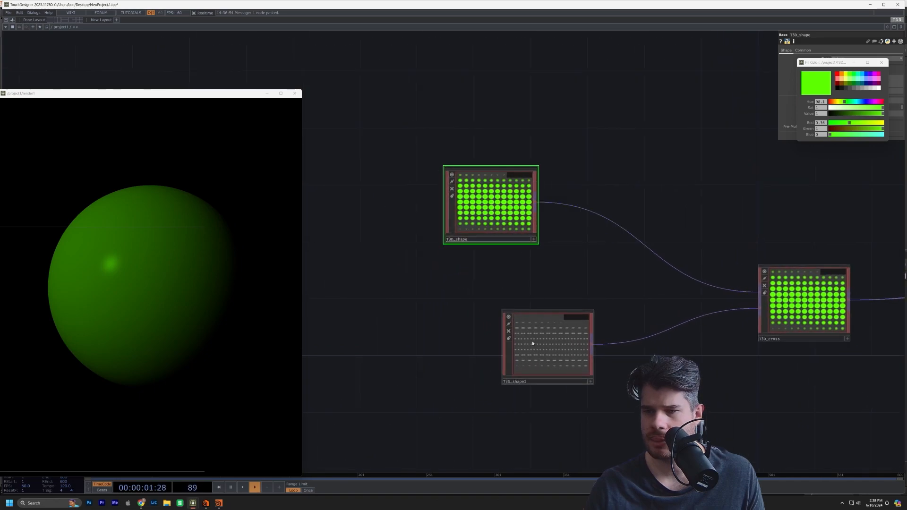
pyautogui.moveTo(541, 349); pyautogui.dragTo(499, 350)
pyautogui.click(498, 350)
pyautogui.click(803, 303)
pyautogui.moveTo(840, 61); pyautogui.dragTo(834, 83)
pyautogui.moveTo(644, 224); pyautogui.dragTo(457, 277)
pyautogui.moveTo(661, 250); pyautogui.dragTo(781, 257)
# Set the sphere's fill color back to white and close the color picker.
pyautogui.click(463, 253)
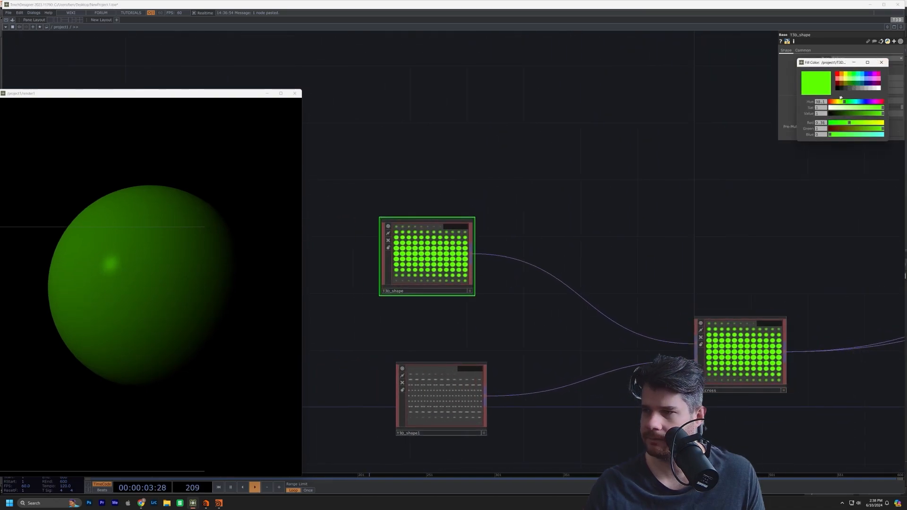
pyautogui.click(879, 87)
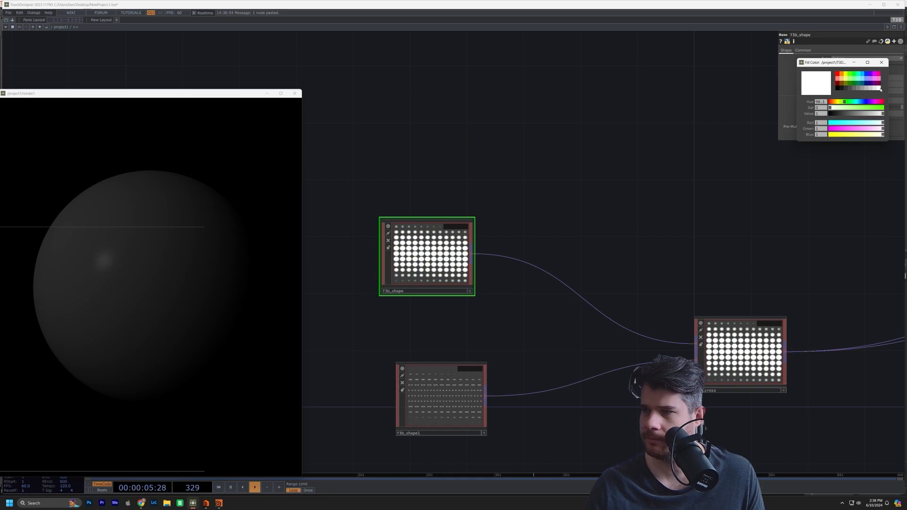
pyautogui.click(880, 63)
# Raise the T3D surface's threshold to about 0.7.
pyautogui.moveTo(730, 237); pyautogui.dragTo(332, 253)
pyautogui.click(781, 321)
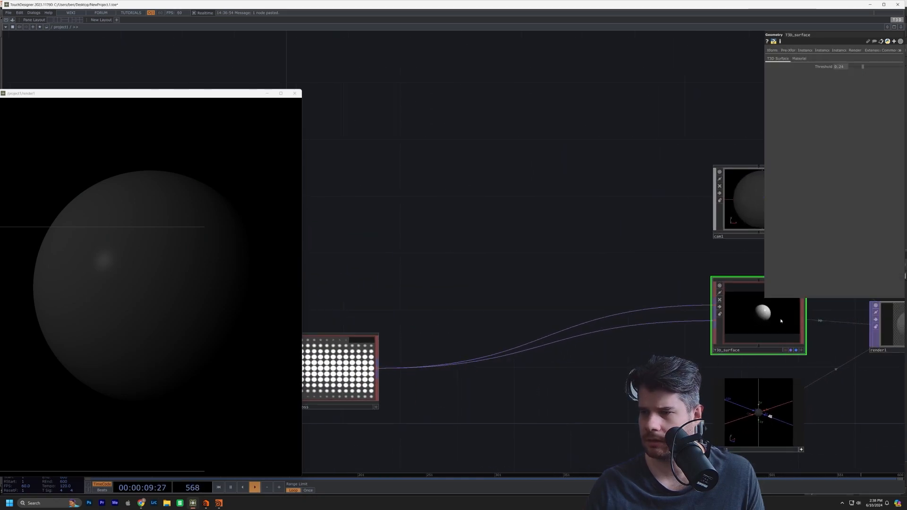
pyautogui.moveTo(867, 68); pyautogui.dragTo(892, 78)
# Delete the duplicate torus shape and the Cross operator from the network.
pyautogui.moveTo(343, 298); pyautogui.dragTo(653, 248)
pyautogui.moveTo(567, 461); pyautogui.dragTo(507, 459)
pyautogui.moveTo(431, 397)
pyautogui.mouseDown()
pyautogui.moveTo(564, 395)
pyautogui.moveTo(534, 396)
pyautogui.mouseUp()
pyautogui.click(477, 362)
pyautogui.press('Delete')
pyautogui.click(648, 335)
pyautogui.press('Delete')
# Connect the remaining T3D shape directly to the T3D surface.
pyautogui.scroll(-2, 504, 435)
pyautogui.moveTo(508, 333); pyautogui.dragTo(419, 412)
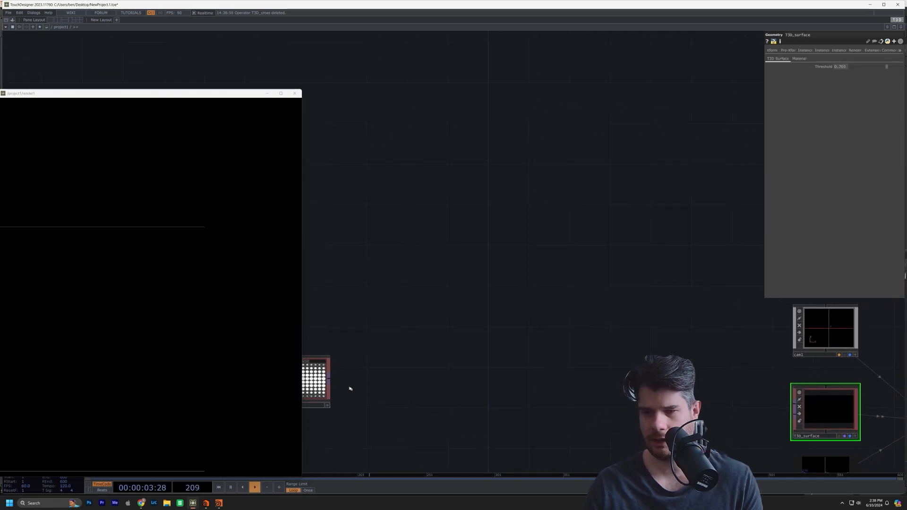
pyautogui.moveTo(329, 380); pyautogui.dragTo(792, 405)
pyautogui.moveTo(583, 373); pyautogui.dragTo(715, 296)
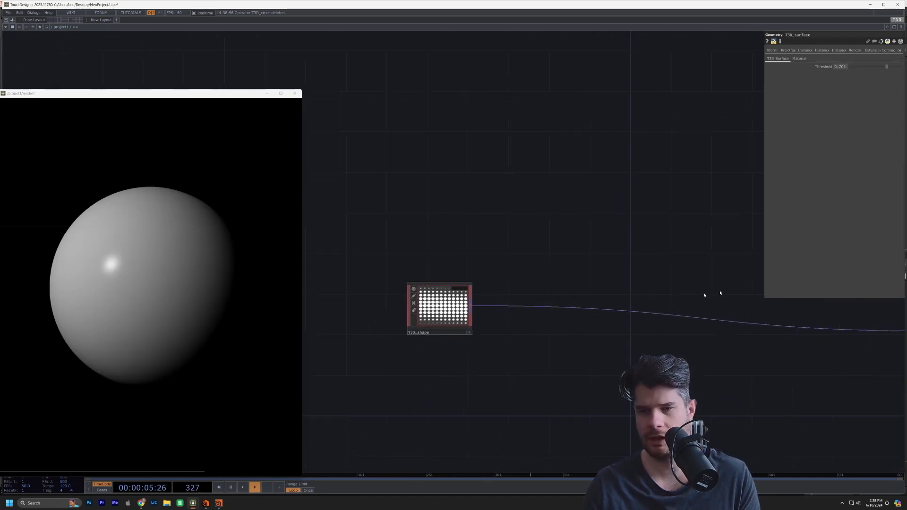
# Add a T3D Noise operator below the T3D shape in the network.
pyautogui.click(447, 306)
pyautogui.scroll(5, 441, 307)
pyautogui.scroll(-4, 567, 307)
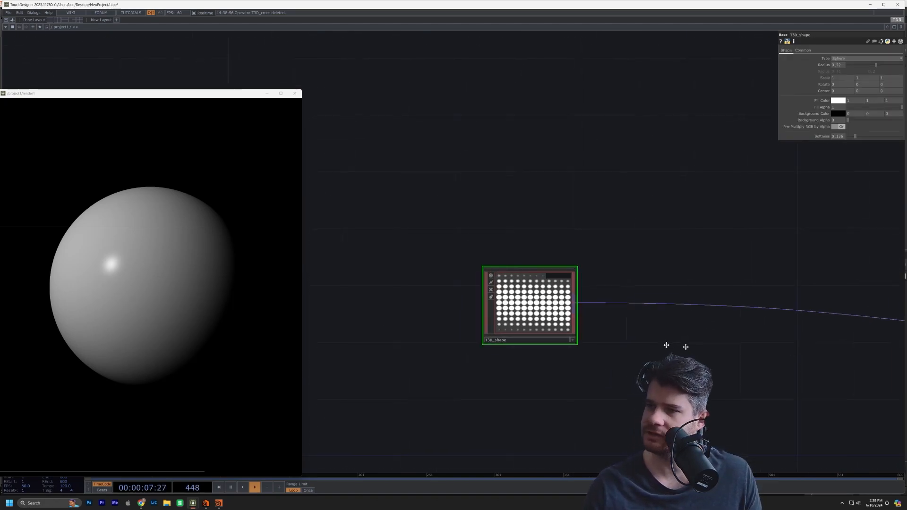
pyautogui.moveTo(704, 355); pyautogui.dragTo(666, 346)
pyautogui.press('Tab')
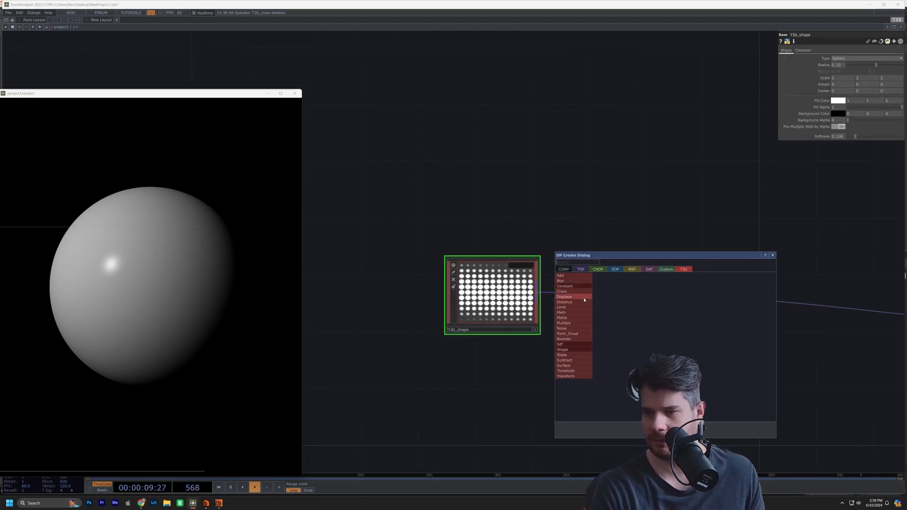
pyautogui.write('noi')
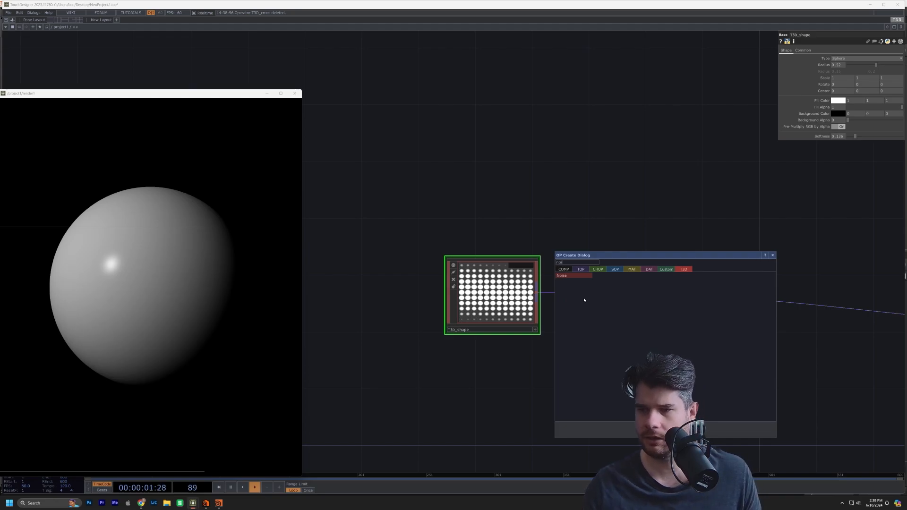
pyautogui.press('Return')
pyautogui.click(630, 391)
pyautogui.scroll(4, 748, 413)
pyautogui.scroll(3, 639, 410)
pyautogui.scroll(-6, 490, 284)
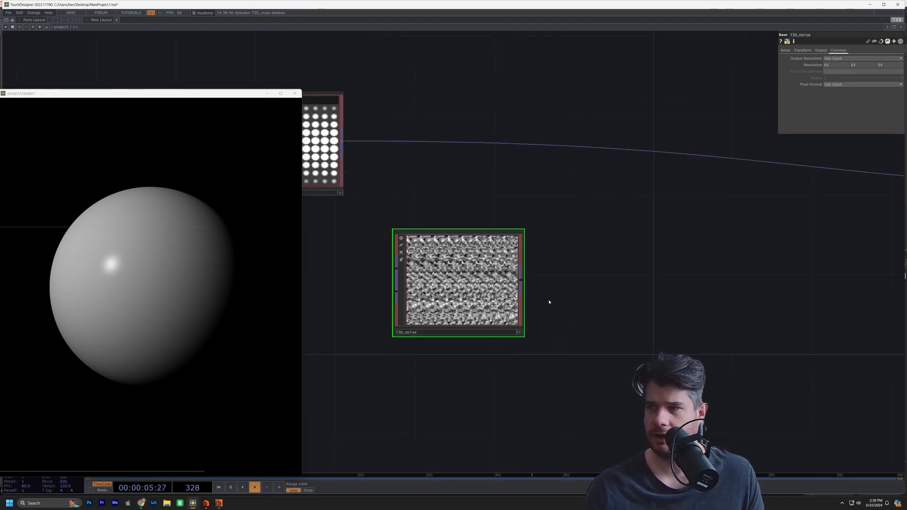
# Connect the T3D shape to the Noise input and the Noise output to the T3D surface.
pyautogui.moveTo(549, 303); pyautogui.dragTo(688, 322)
pyautogui.moveTo(482, 161); pyautogui.dragTo(541, 297)
pyautogui.moveTo(594, 305); pyautogui.dragTo(614, 364)
pyautogui.scroll(6, 614, 363)
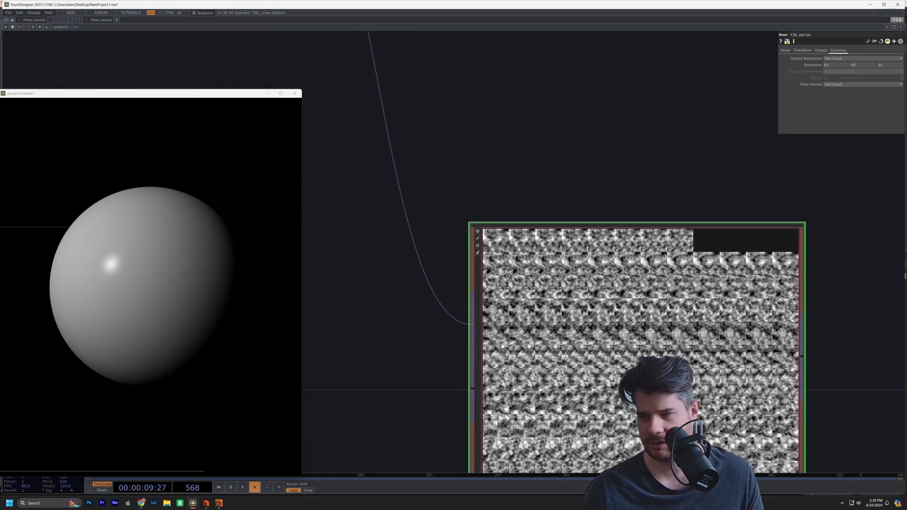
pyautogui.scroll(-5, 622, 373)
pyautogui.scroll(-3, 604, 365)
pyautogui.moveTo(779, 360); pyautogui.dragTo(679, 283)
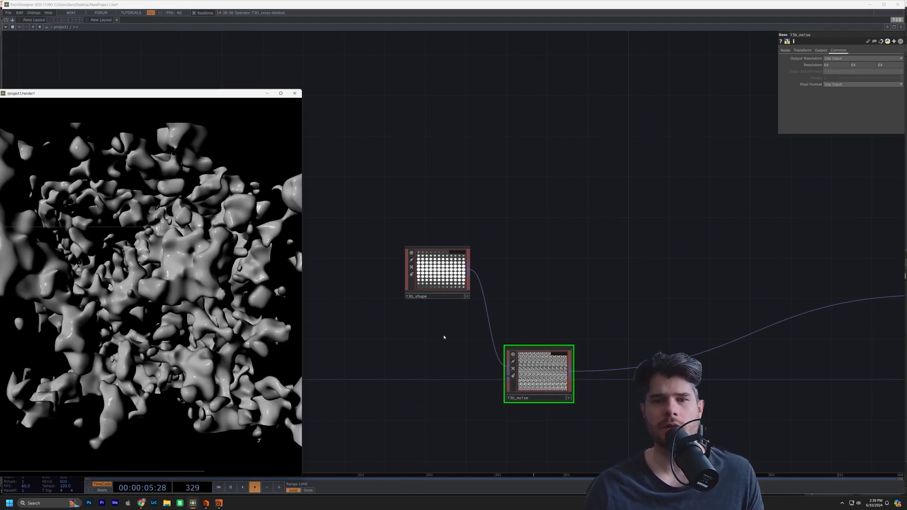
# Shrink the floating render viewer window to leave more room for the network.
pyautogui.scroll(3, 556, 365)
pyautogui.scroll(-5, 557, 365)
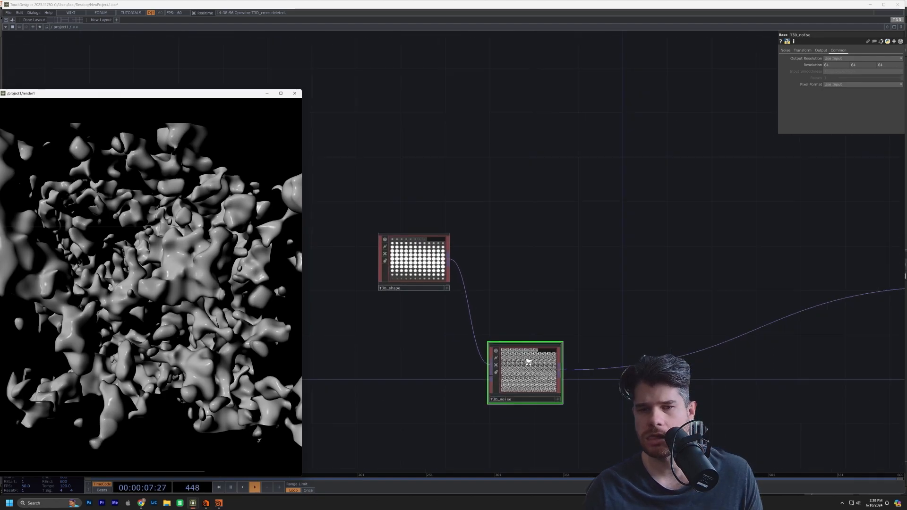
pyautogui.scroll(8, 868, 344)
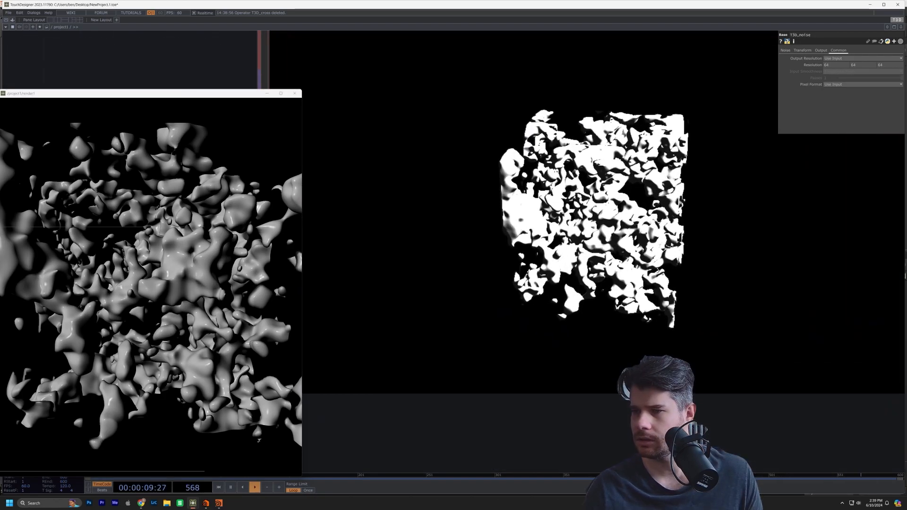
pyautogui.scroll(-3, 403, 259)
pyautogui.scroll(-5, 341, 267)
pyautogui.moveTo(302, 270); pyautogui.dragTo(234, 273)
pyautogui.moveTo(532, 227); pyautogui.dragTo(821, 222)
pyautogui.scroll(6, 326, 349)
pyautogui.moveTo(255, 352); pyautogui.dragTo(793, 364)
pyautogui.scroll(-4, 794, 364)
# Check the T3D shape's resolution and pixel format, and set the T3D Noise resolution to 128 in all three dimensions.
pyautogui.middleClick(662, 355)
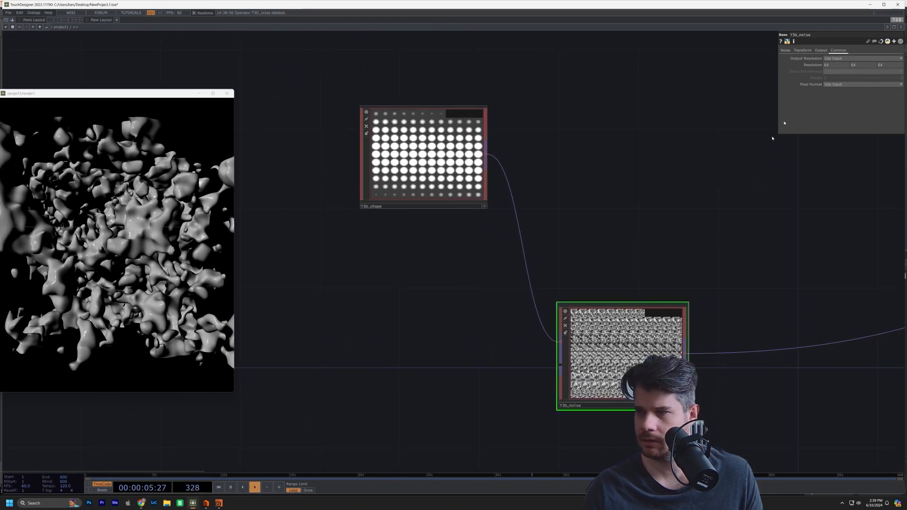
pyautogui.middleClick(418, 160)
pyautogui.click(410, 162)
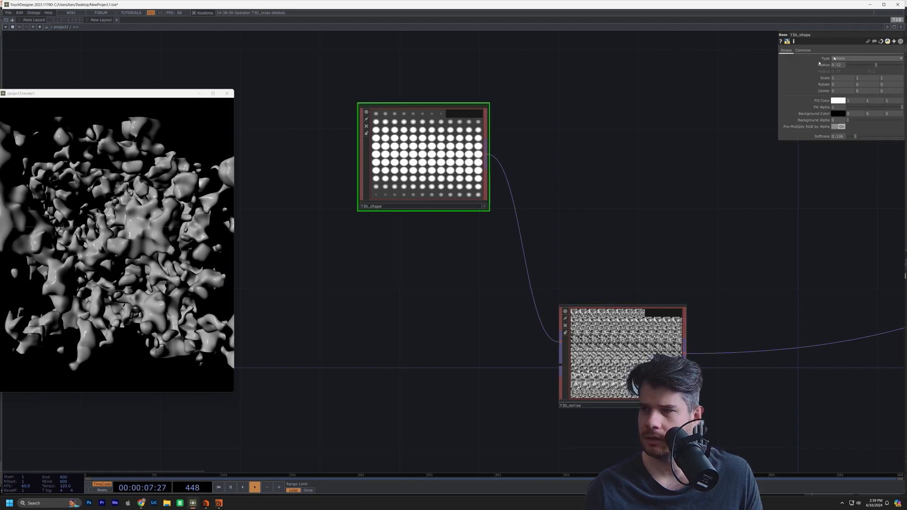
pyautogui.click(803, 50)
pyautogui.click(845, 85)
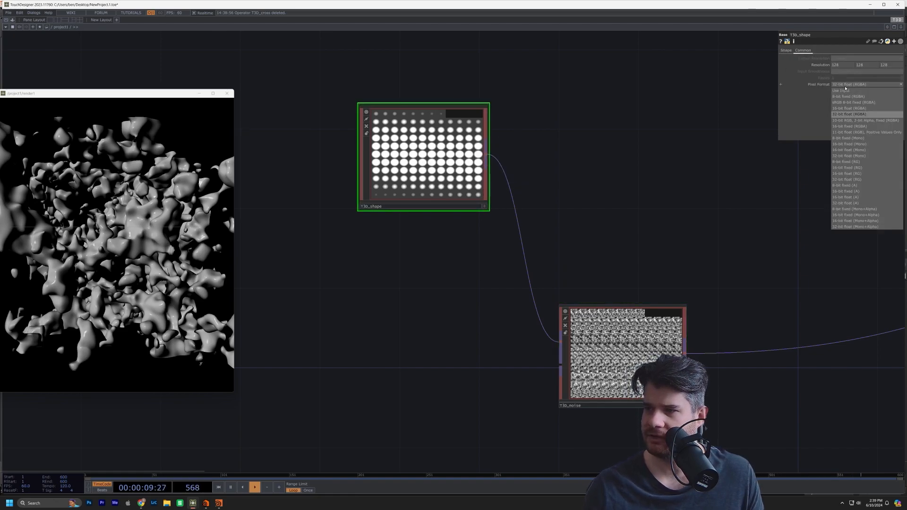
pyautogui.click(604, 331)
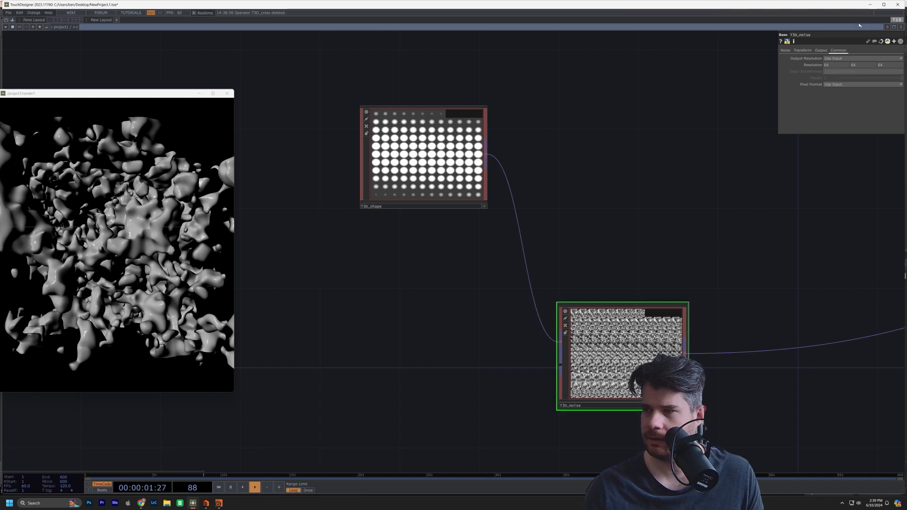
pyautogui.click(802, 51)
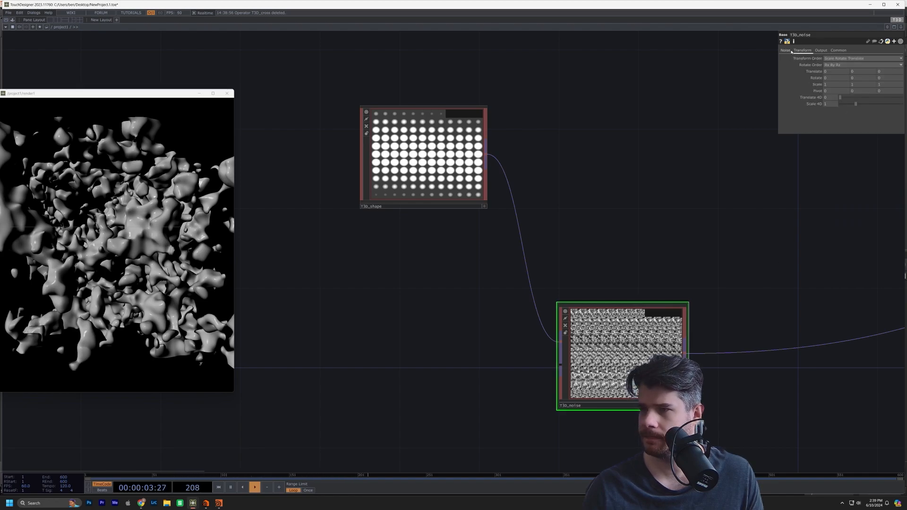
pyautogui.click(785, 50)
pyautogui.click(821, 50)
pyautogui.click(837, 50)
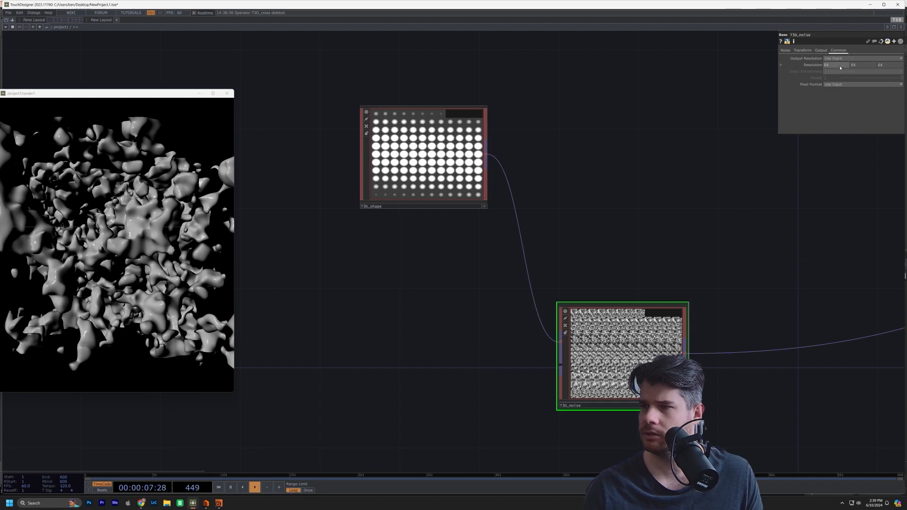
pyautogui.write('3')
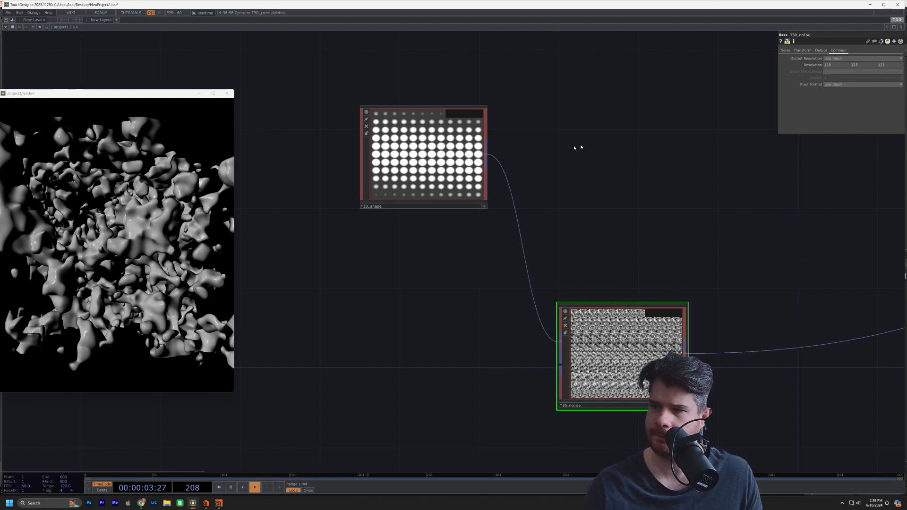
# Animate the T3D Noise by setting its Z translate to the expression absTime.seconds*0.2.
pyautogui.moveTo(135, 94); pyautogui.dragTo(145, 64)
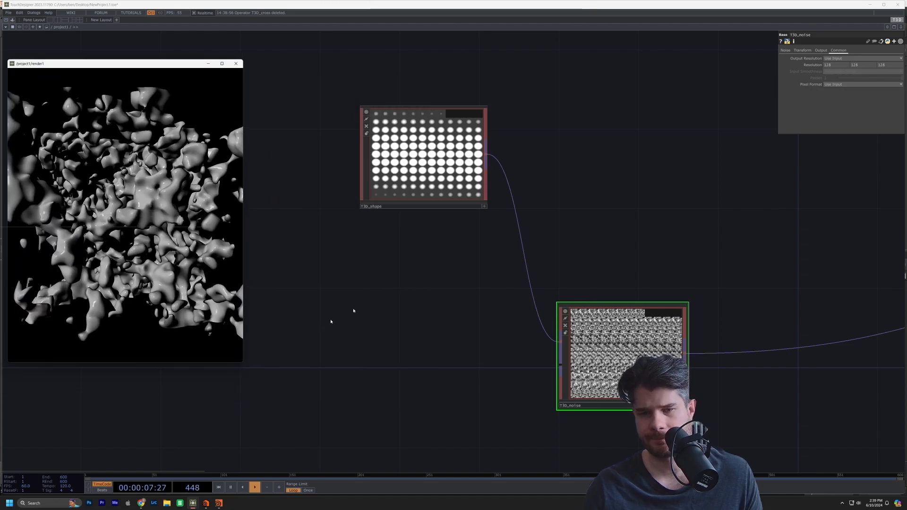
pyautogui.click(802, 51)
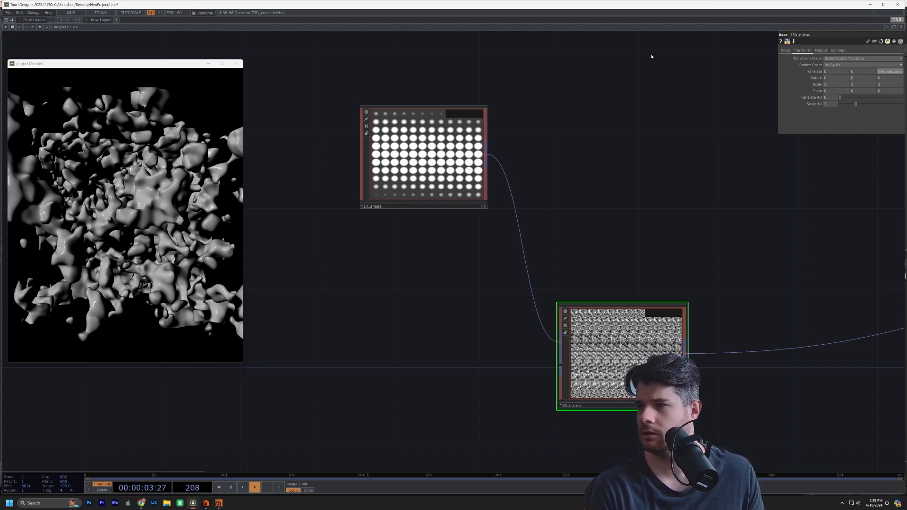
pyautogui.press('Return')
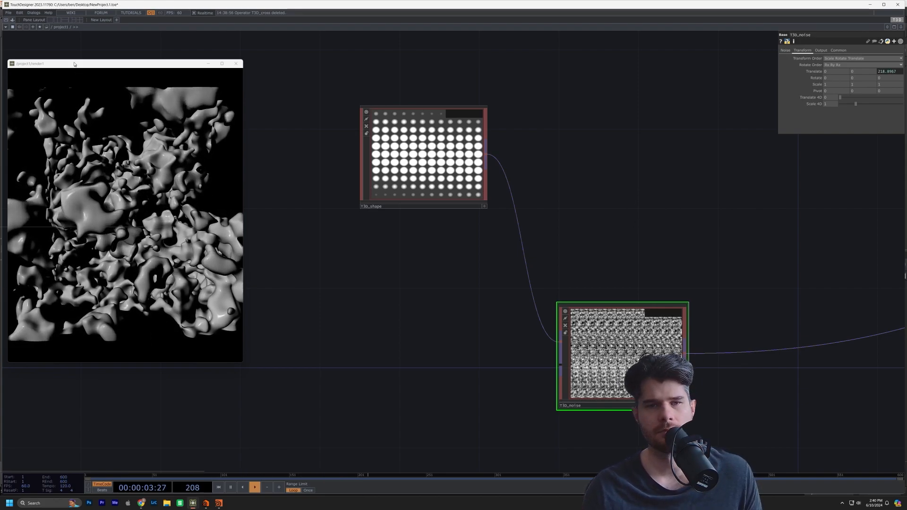
# Enlarge the floating render viewer window and reposition it beside the T3D Noise operator.
pyautogui.moveTo(69, 68); pyautogui.dragTo(87, 110)
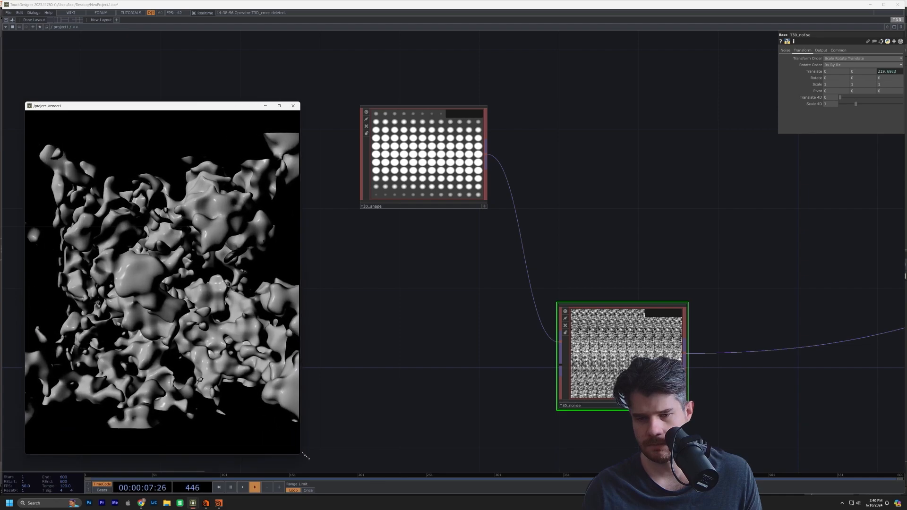
pyautogui.moveTo(133, 108); pyautogui.dragTo(117, 113)
pyautogui.moveTo(390, 283); pyautogui.dragTo(295, 253)
pyautogui.scroll(6, 587, 346)
pyautogui.scroll(-4, 533, 328)
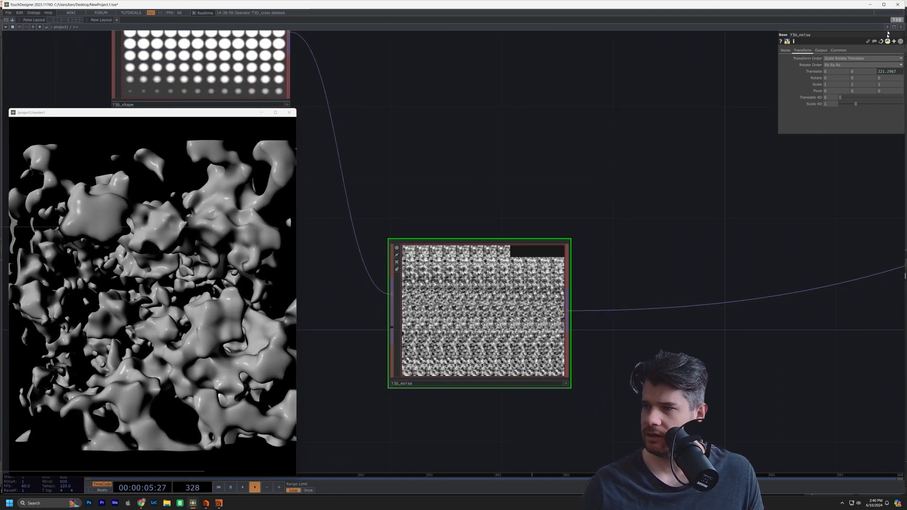
# Move the time expression from the Noise's Z translate to its Translate 4D parameter.
pyautogui.click(863, 88)
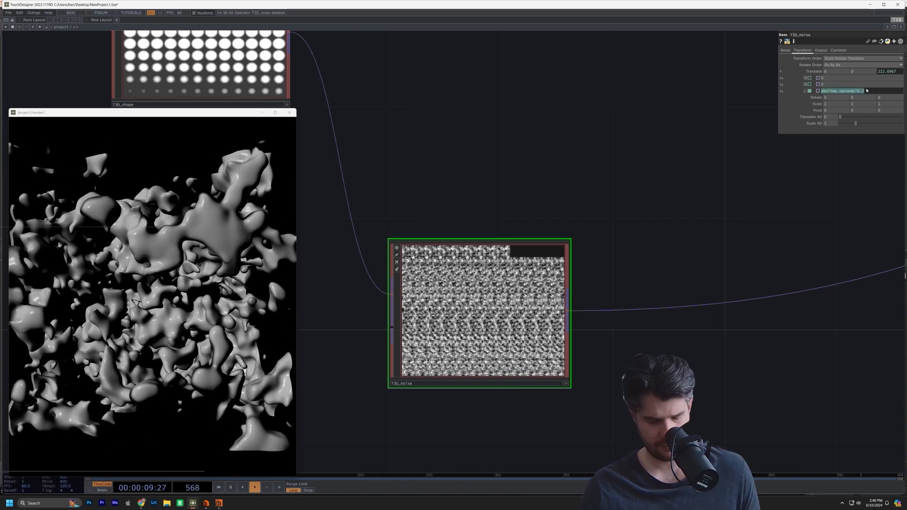
pyautogui.press('BackSpace')
pyautogui.click(676, 123)
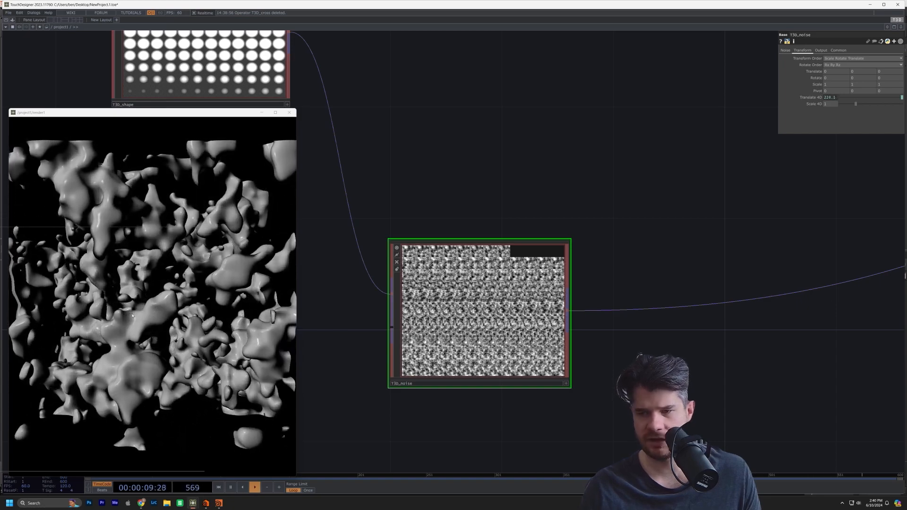
# Adjust the T3D Noise to an Offset of about 0.39, an Exponent of 0.7 and Harmonics of 1.
pyautogui.click(818, 51)
pyautogui.click(831, 51)
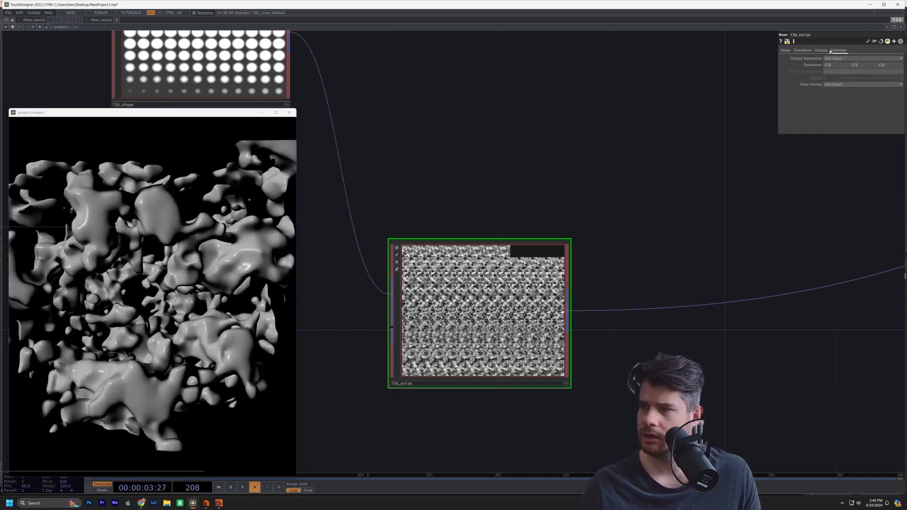
pyautogui.click(786, 50)
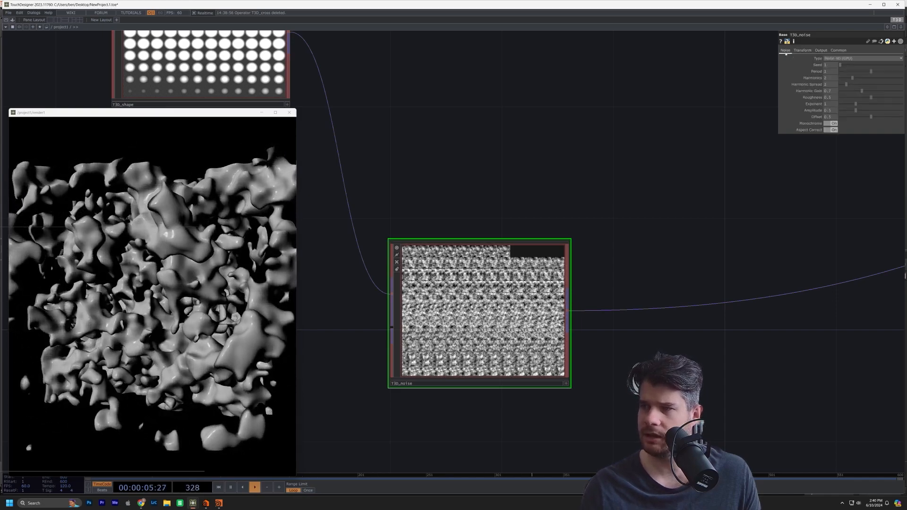
pyautogui.moveTo(871, 116)
pyautogui.mouseDown()
pyautogui.moveTo(857, 123)
pyautogui.moveTo(900, 121)
pyautogui.moveTo(854, 121)
pyautogui.moveTo(877, 121)
pyautogui.moveTo(869, 123)
pyautogui.mouseUp()
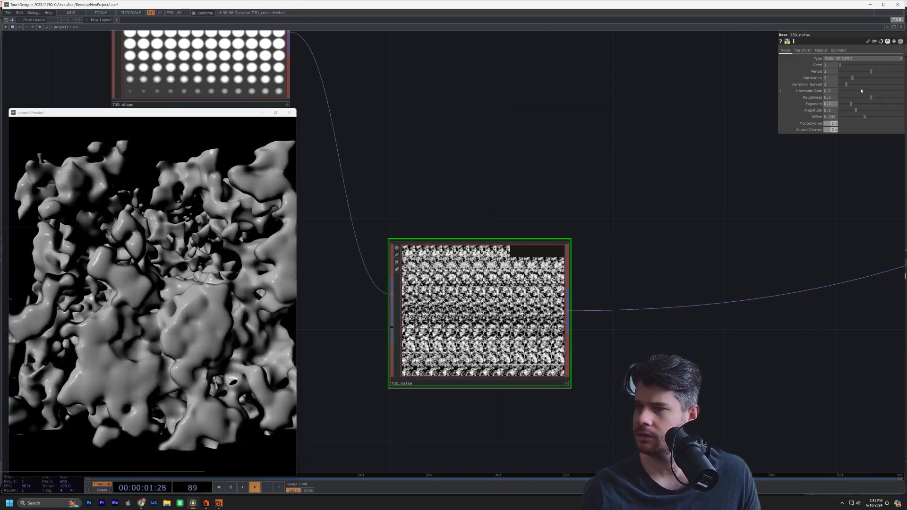
pyautogui.moveTo(852, 78)
pyautogui.mouseDown()
pyautogui.moveTo(883, 83)
pyautogui.moveTo(848, 88)
pyautogui.mouseUp()
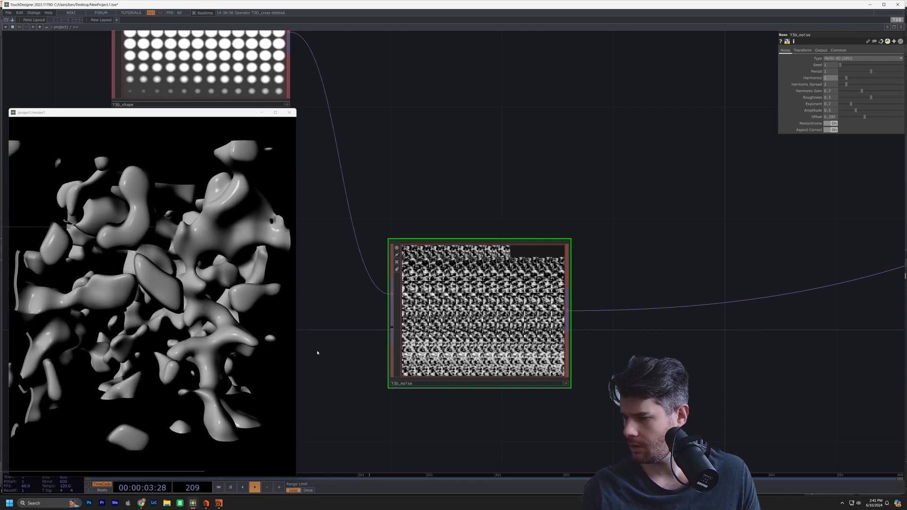
# Turn off Monochrome on the T3D Noise and also connect its output to the T3D surface's second input.
pyautogui.scroll(-5, 465, 304)
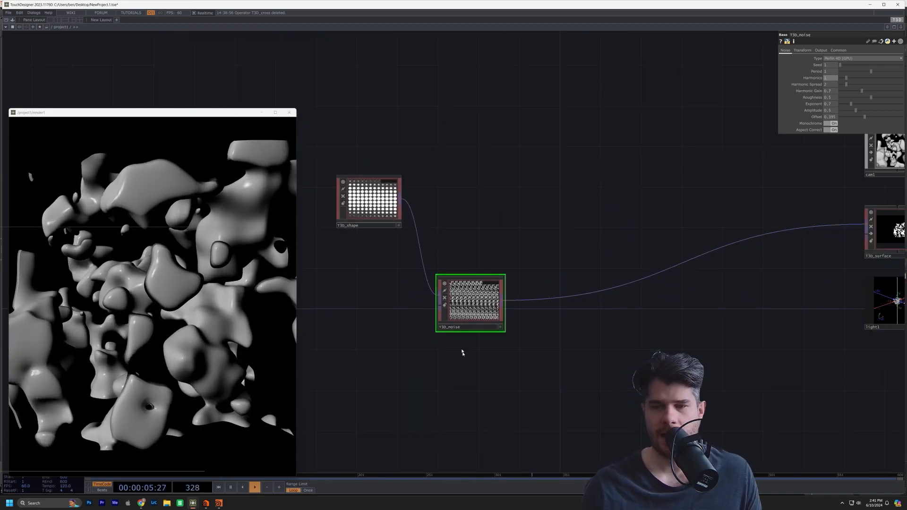
pyautogui.scroll(5, 524, 304)
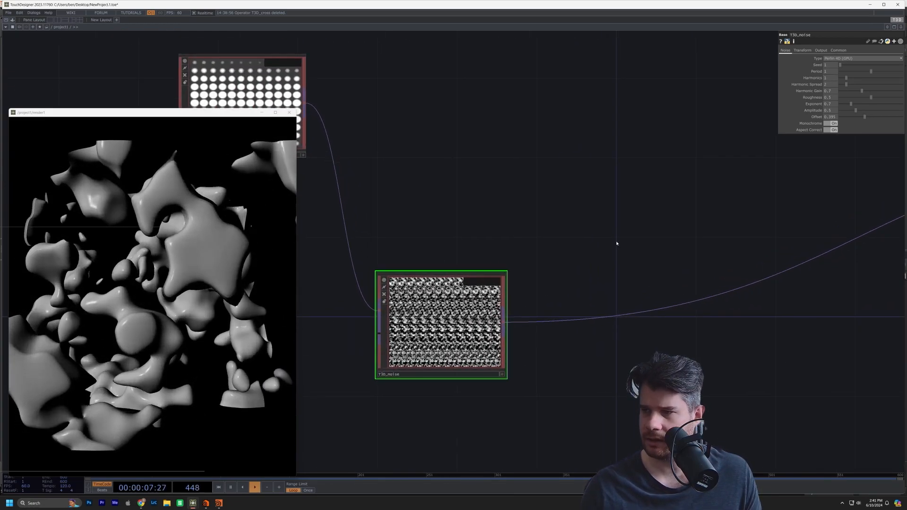
pyautogui.click(834, 123)
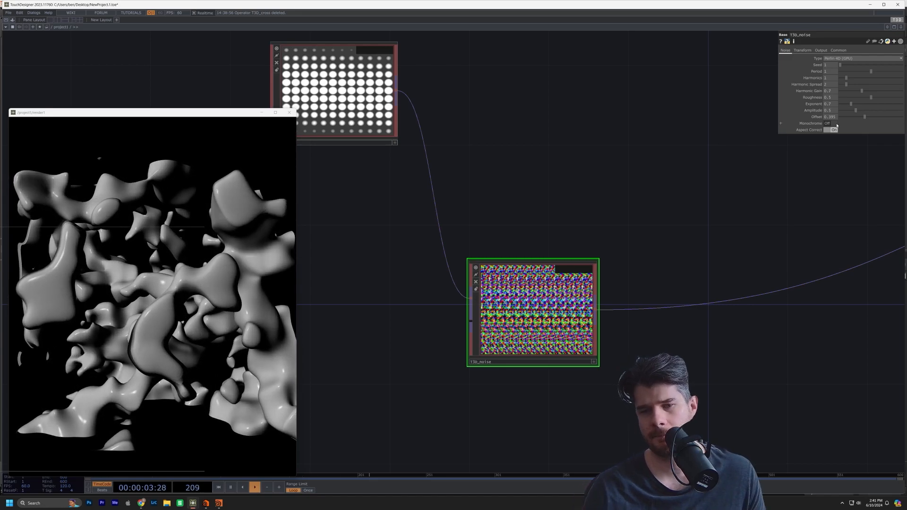
pyautogui.scroll(-5, 567, 352)
pyautogui.moveTo(638, 348); pyautogui.dragTo(731, 309)
pyautogui.moveTo(606, 304); pyautogui.dragTo(753, 297)
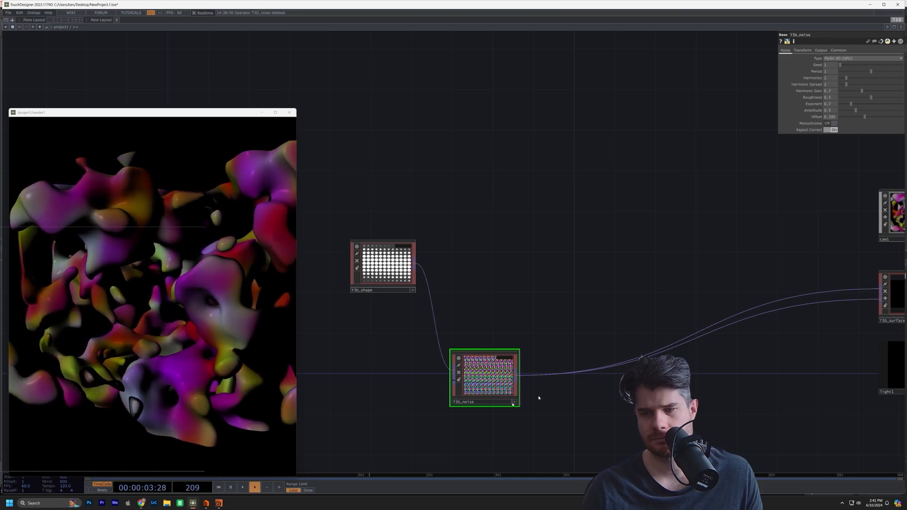
# Try feeding the T3D shape into the Noise's second input as well, and disconnect that wire again.
pyautogui.scroll(2, 515, 331)
pyautogui.moveTo(514, 328); pyautogui.dragTo(500, 366)
pyautogui.scroll(-2, 511, 344)
pyautogui.scroll(2, 500, 367)
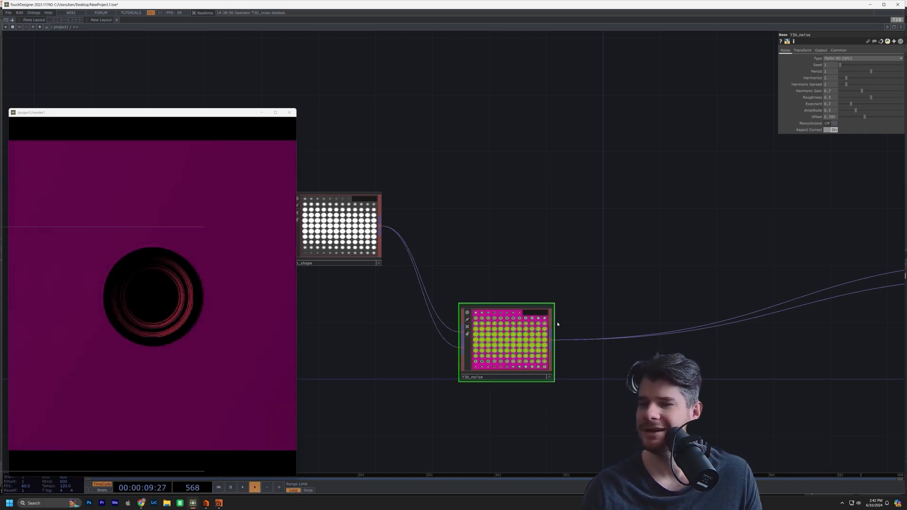
pyautogui.scroll(4, 477, 361)
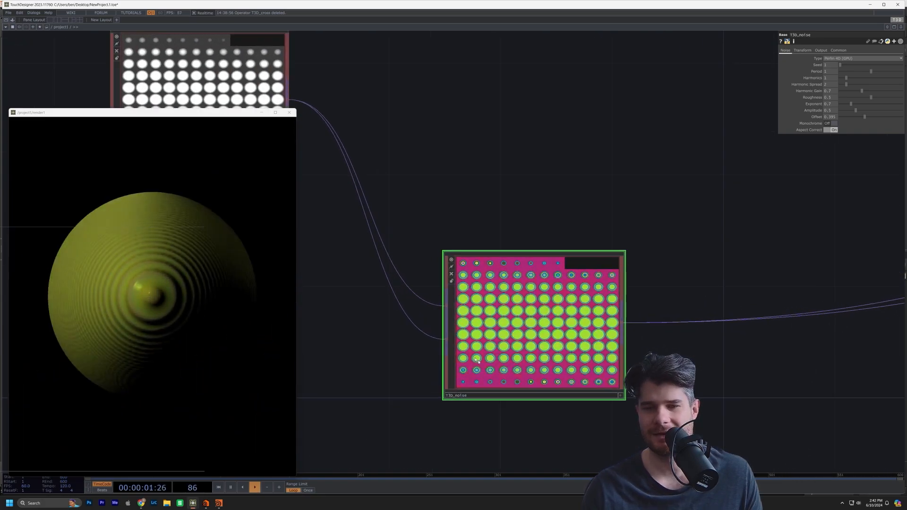
pyautogui.scroll(-4, 477, 361)
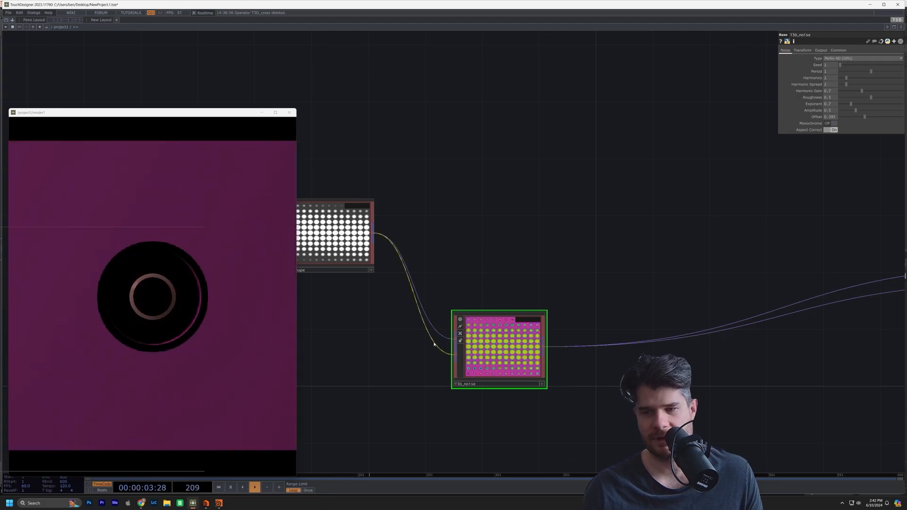
pyautogui.click(464, 360)
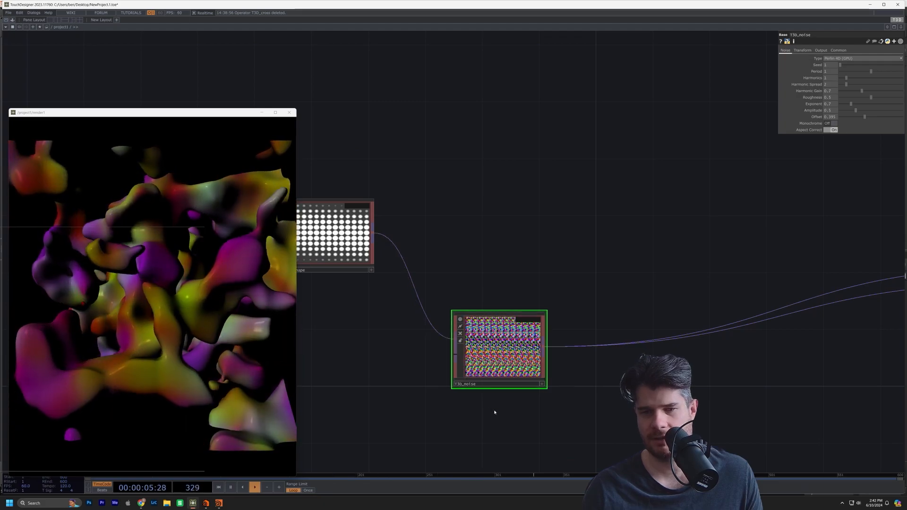
# Disconnect the wire from the T3D Noise to the second input of the T3D surface.
pyautogui.moveTo(483, 241); pyautogui.dragTo(590, 271)
pyautogui.moveTo(434, 252); pyautogui.dragTo(420, 295)
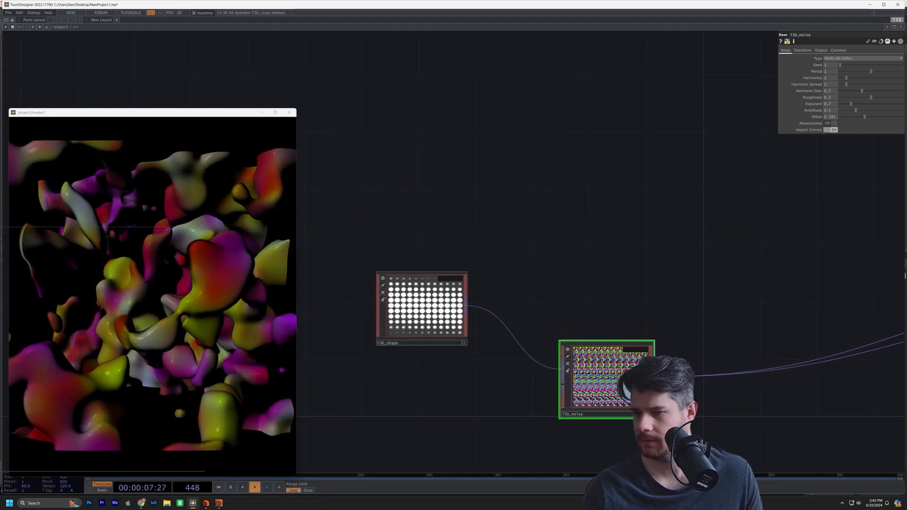
pyautogui.moveTo(639, 374); pyautogui.dragTo(627, 387)
pyautogui.scroll(-5, 515, 345)
pyautogui.moveTo(819, 343); pyautogui.dragTo(638, 353)
pyautogui.scroll(1, 638, 353)
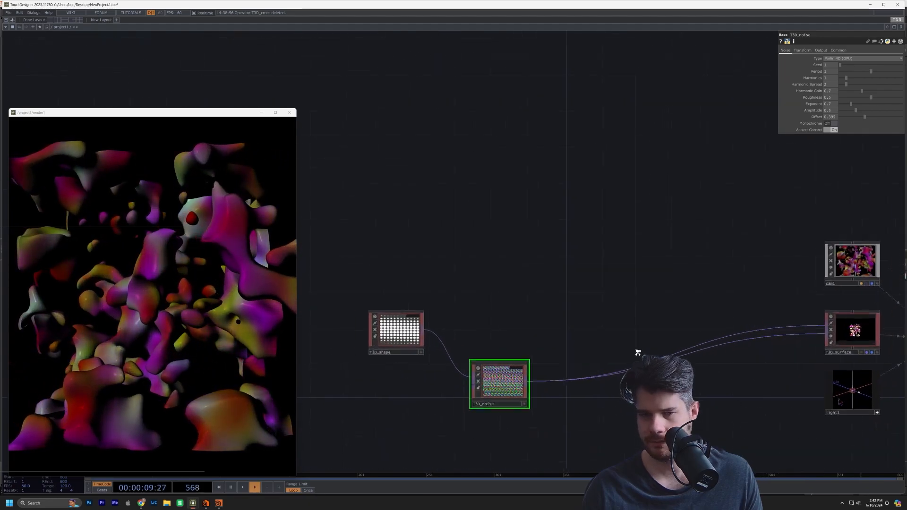
pyautogui.scroll(2, 637, 352)
pyautogui.rightClick(754, 345)
pyautogui.click(751, 342)
pyautogui.rightClick(750, 341)
pyautogui.click(759, 357)
# Add a T3D Displace operator between the T3D shape and the T3D surface in the network.
pyautogui.moveTo(498, 332); pyautogui.dragTo(546, 330)
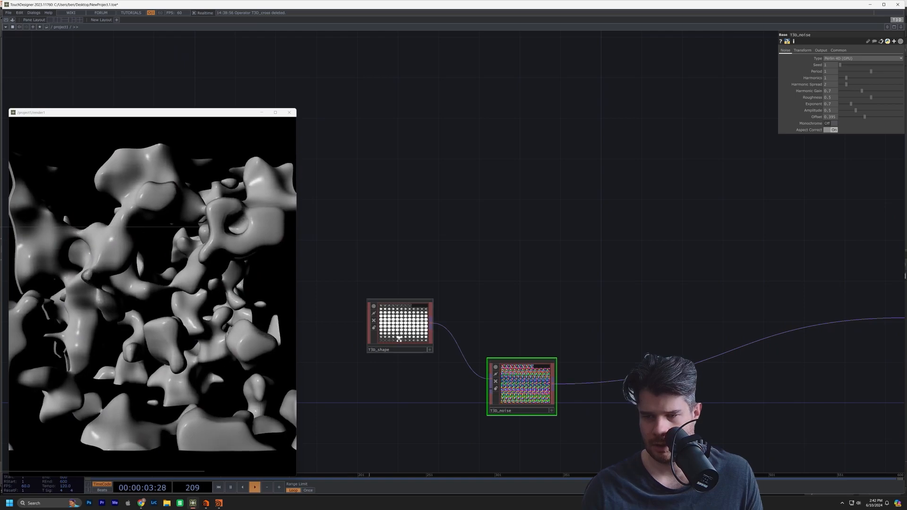
pyautogui.scroll(3, 399, 338)
pyautogui.scroll(-6, 399, 339)
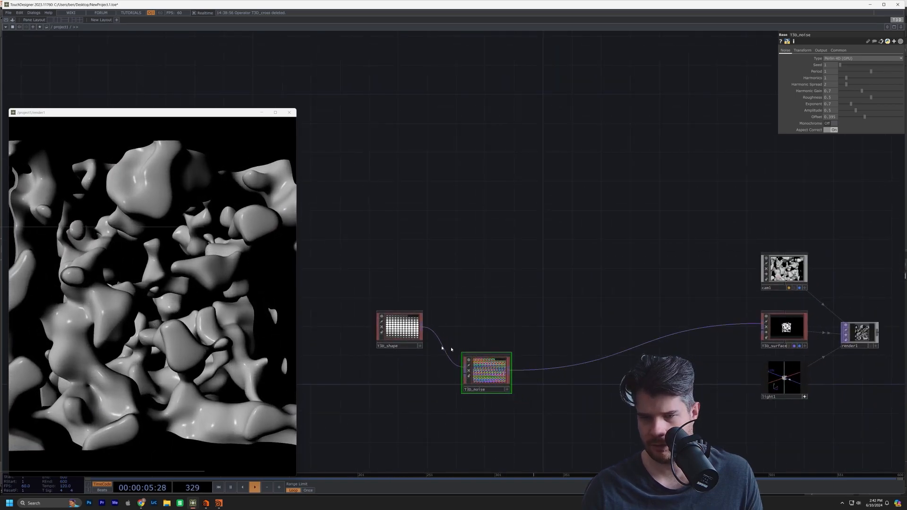
pyautogui.click(411, 333)
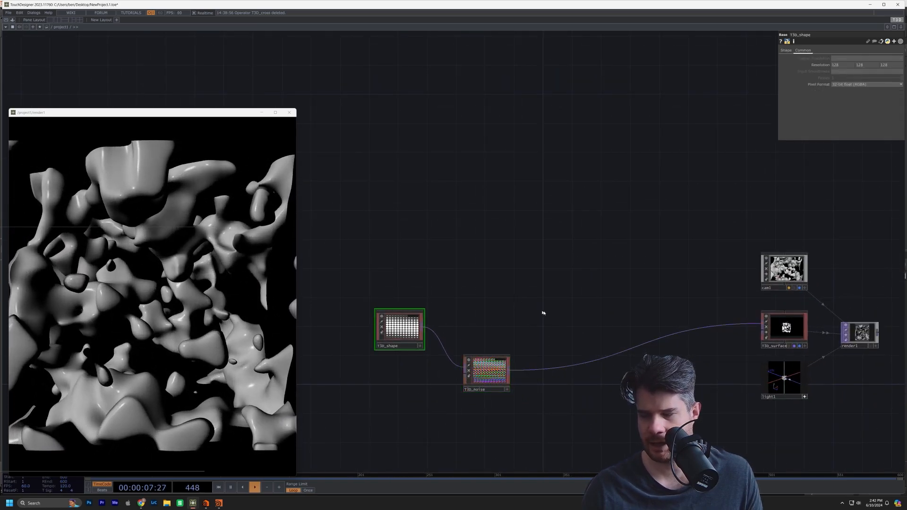
pyautogui.press('Tab')
pyautogui.write('d')
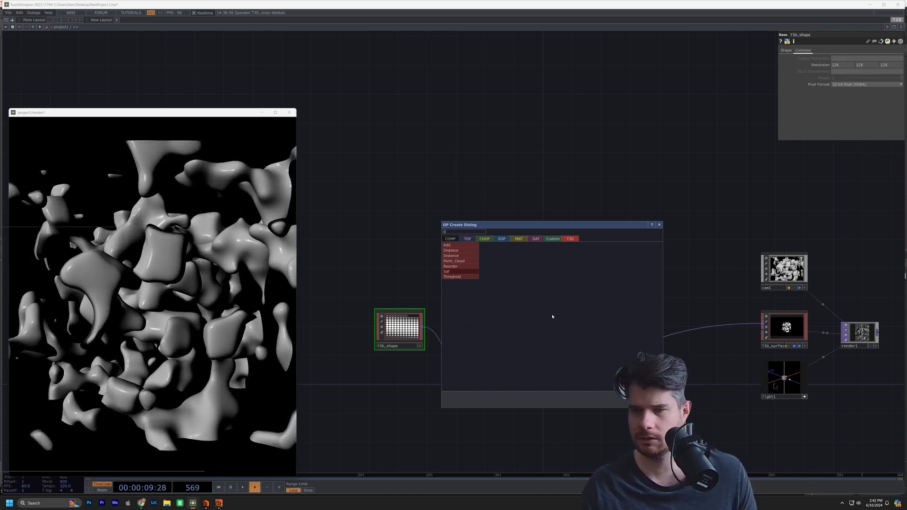
pyautogui.click(451, 250)
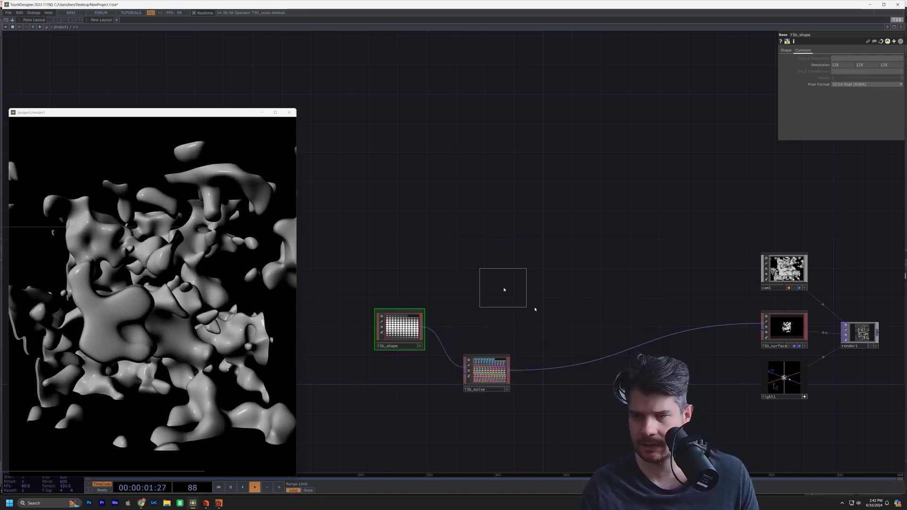
pyautogui.click(597, 347)
# Connect the T3D shape's output to the first input of the Displace operator.
pyautogui.scroll(2, 590, 345)
pyautogui.click(370, 321)
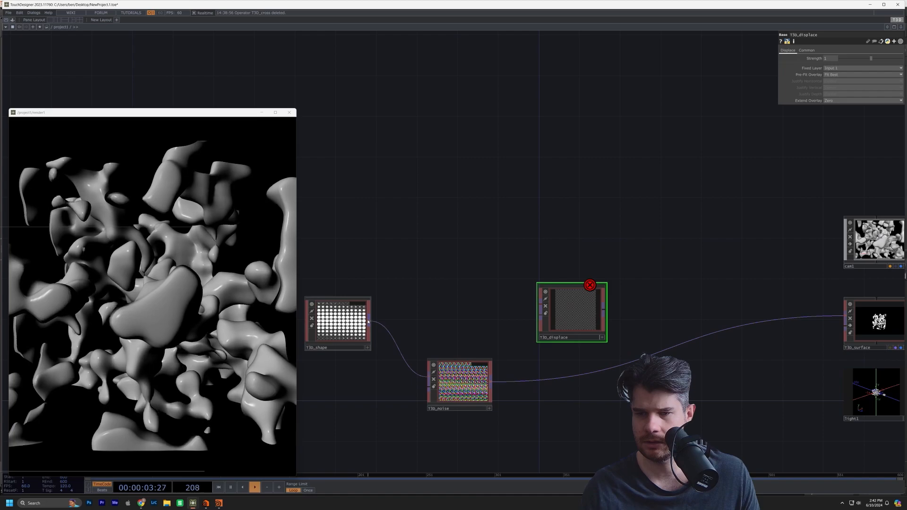
pyautogui.click(529, 307)
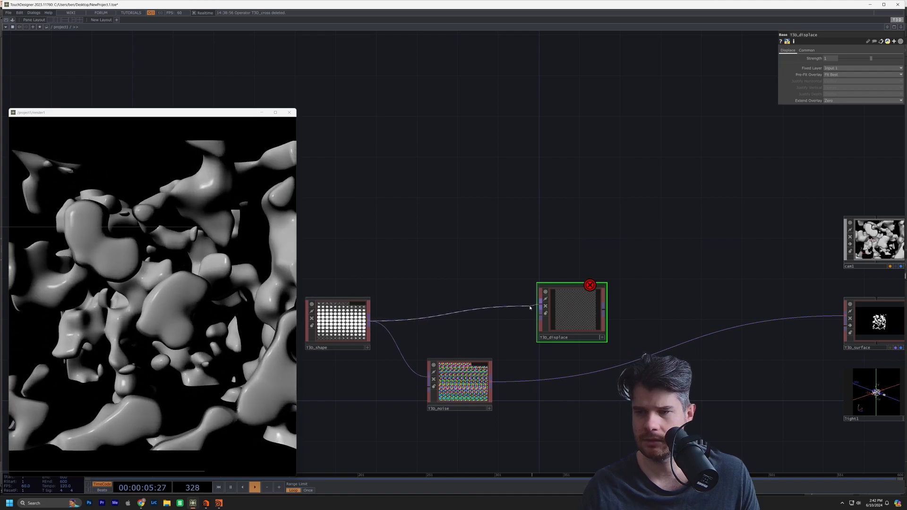
# Connect the T3D Noise's output to the second input of the Displace operator.
pyautogui.scroll(2, 572, 319)
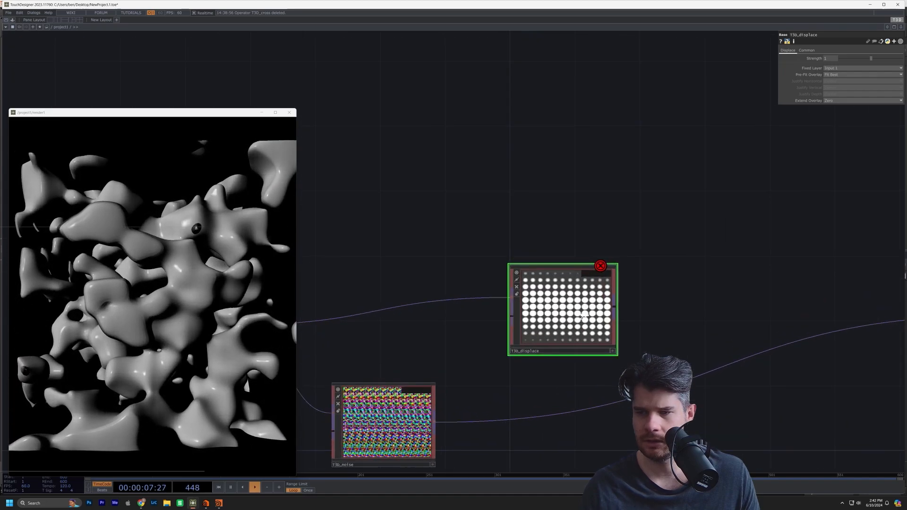
pyautogui.scroll(-1, 570, 323)
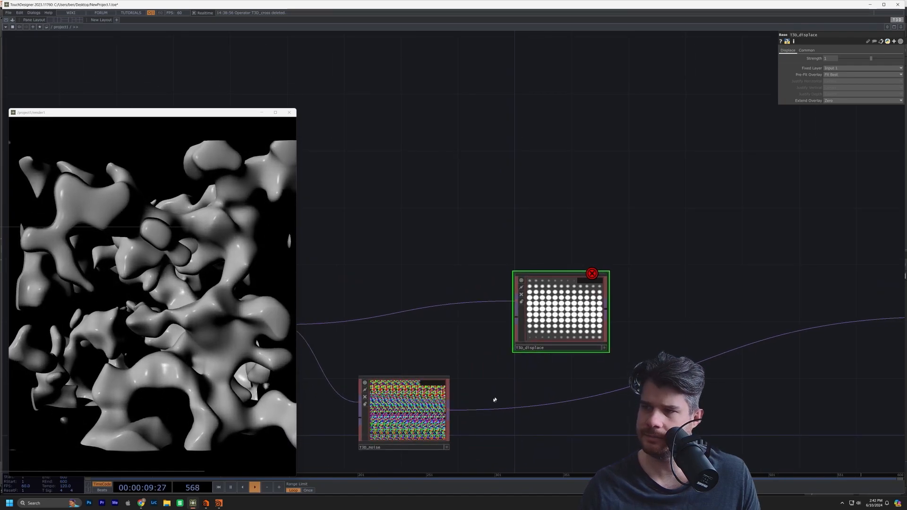
pyautogui.click(450, 412)
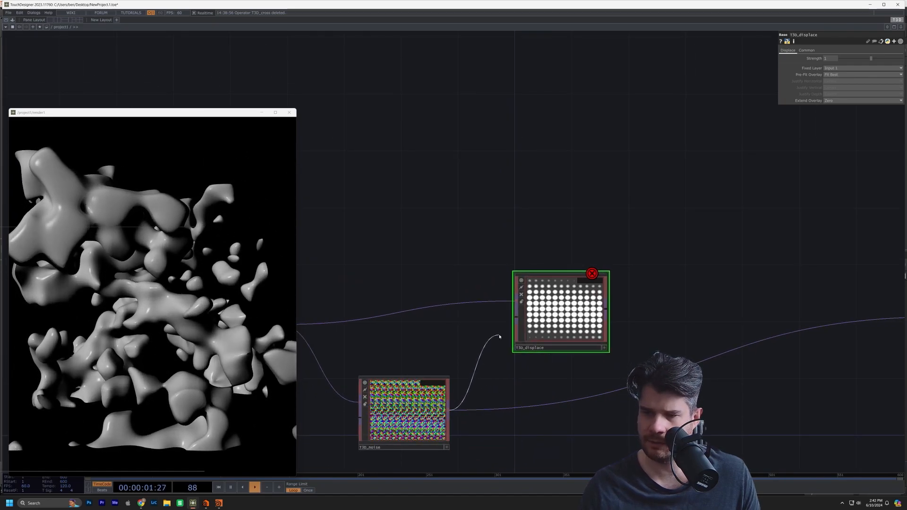
pyautogui.click(515, 318)
# Connect the Displace operator's output to the T3D surface in place of the Noise wire.
pyautogui.scroll(3, 582, 314)
pyautogui.scroll(-1, 529, 338)
pyautogui.scroll(1, 528, 339)
pyautogui.scroll(-4, 528, 339)
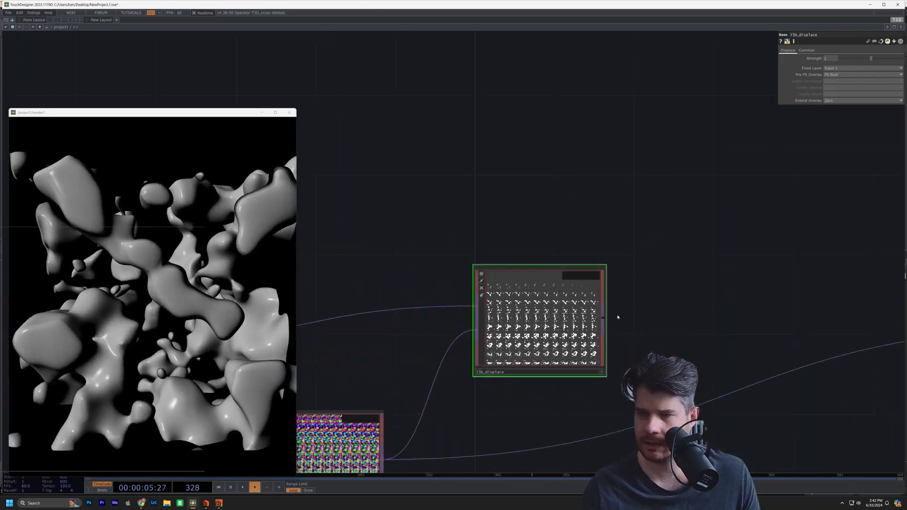
pyautogui.moveTo(604, 323); pyautogui.dragTo(718, 398)
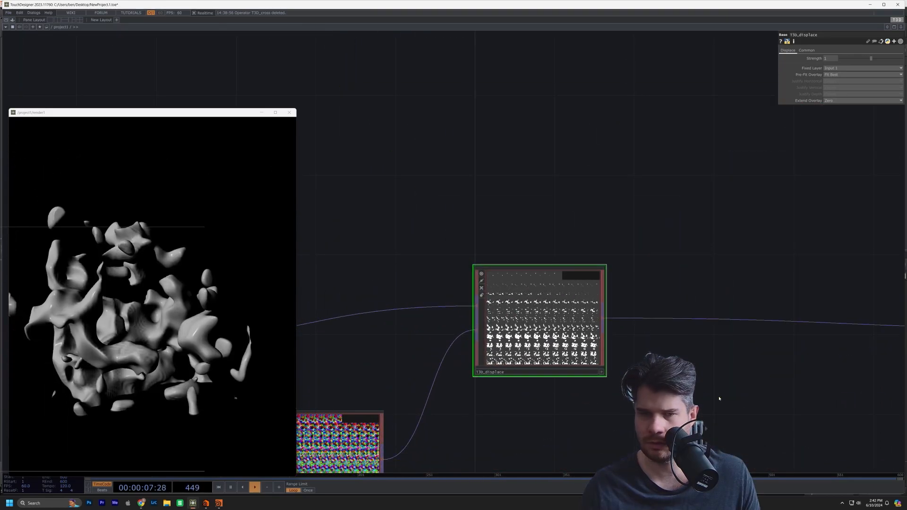
# Set the T3D Noise's pixel format to 32-bit float (RGBA).
pyautogui.moveTo(392, 268); pyautogui.dragTo(587, 265)
pyautogui.scroll(3, 667, 412)
pyautogui.scroll(-3, 664, 414)
pyautogui.moveTo(664, 414); pyautogui.dragTo(667, 351)
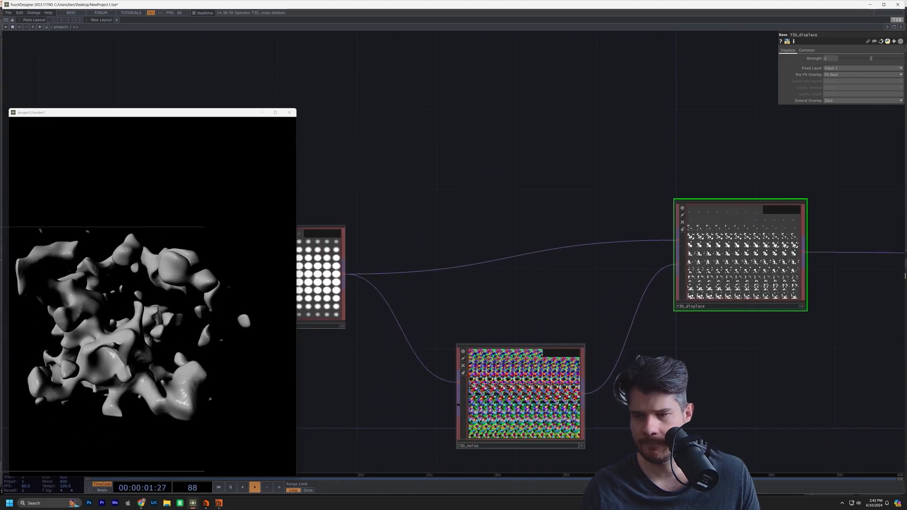
pyautogui.click(525, 426)
pyautogui.scroll(6, 526, 427)
pyautogui.scroll(-6, 527, 426)
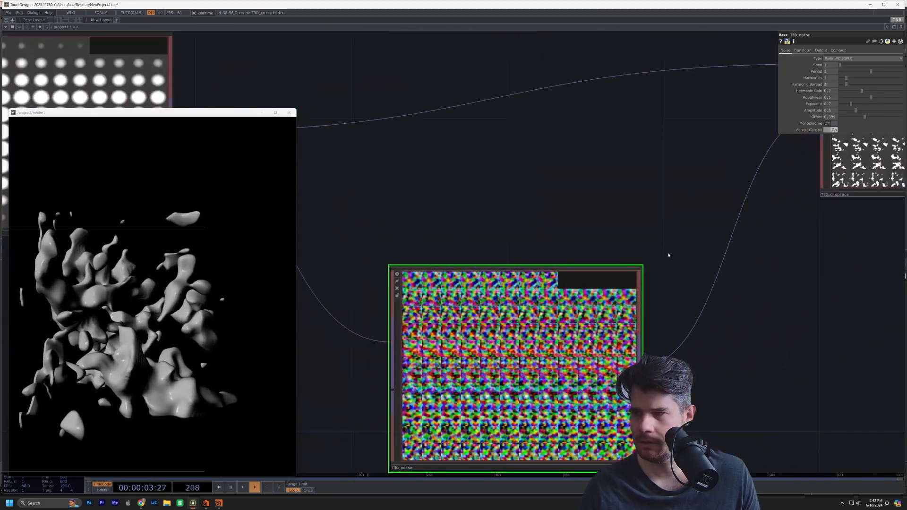
pyautogui.click(839, 50)
pyautogui.click(845, 84)
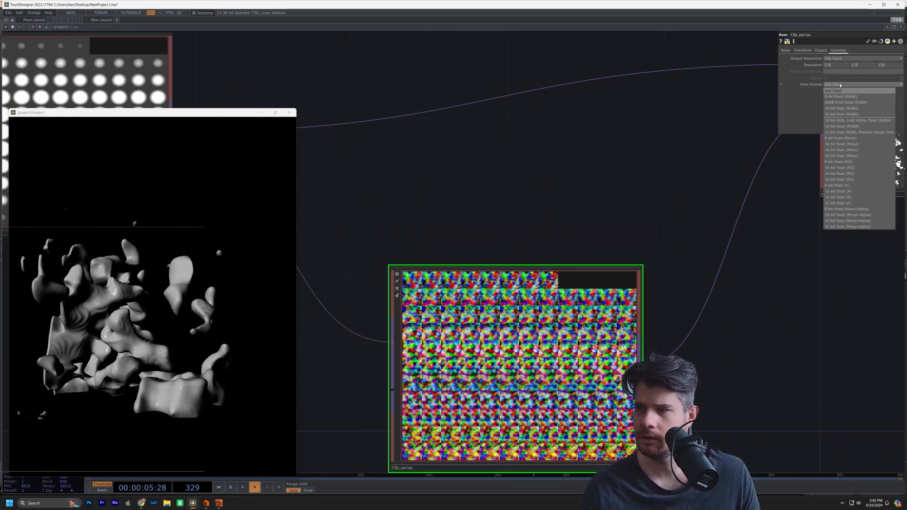
pyautogui.click(842, 114)
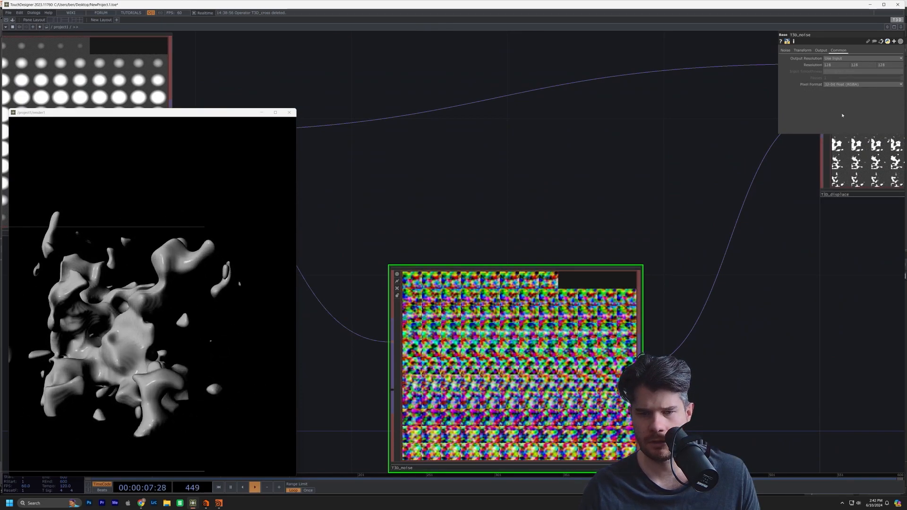
# Try a lower strength of about 0.2 on the Displace operator, and reduce it to 0.
pyautogui.scroll(-4, 557, 340)
pyautogui.moveTo(630, 237); pyautogui.dragTo(628, 256)
pyautogui.scroll(4, 628, 256)
pyautogui.scroll(-4, 628, 256)
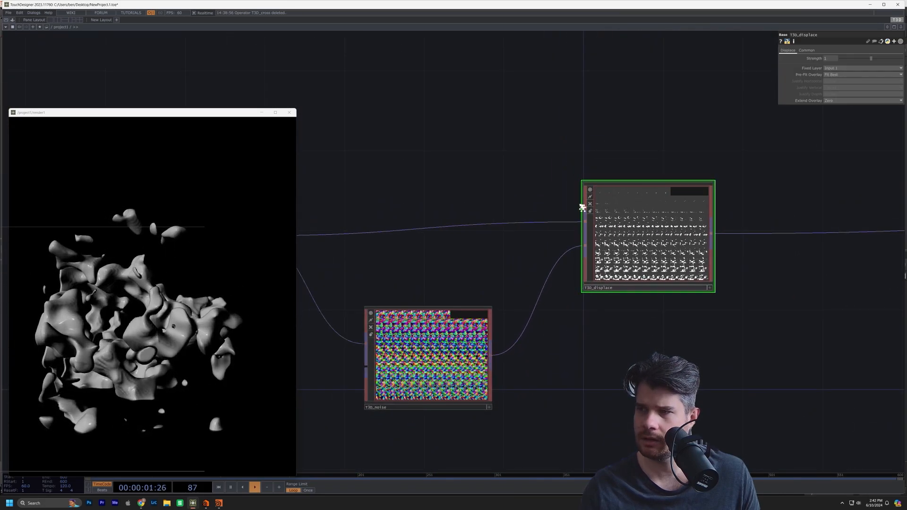
pyautogui.scroll(2, 582, 207)
pyautogui.moveTo(870, 58); pyautogui.dragTo(862, 59)
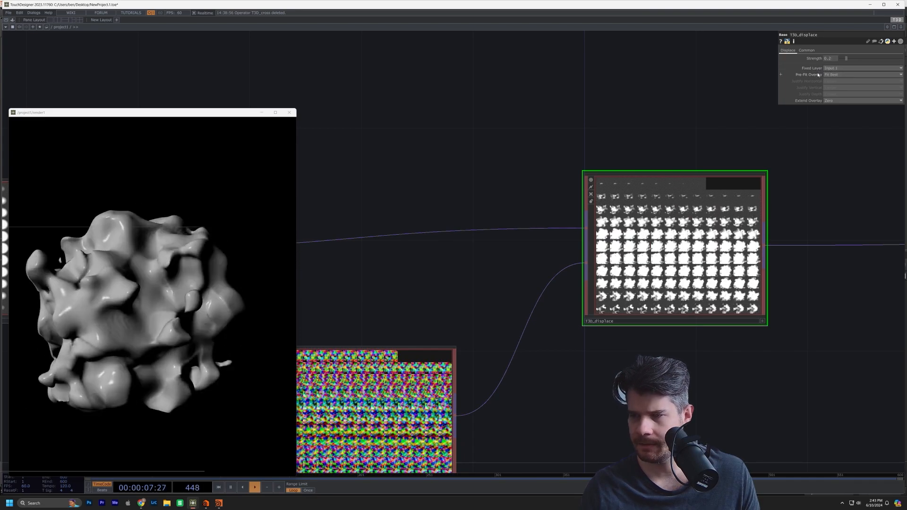
pyautogui.hotkey('ctrl', 'z')
# Set the T3D Noise's Offset to 0.5, and try varying the Displace operator's strength, ending at 0.
pyautogui.scroll(-3, 475, 305)
pyautogui.click(448, 357)
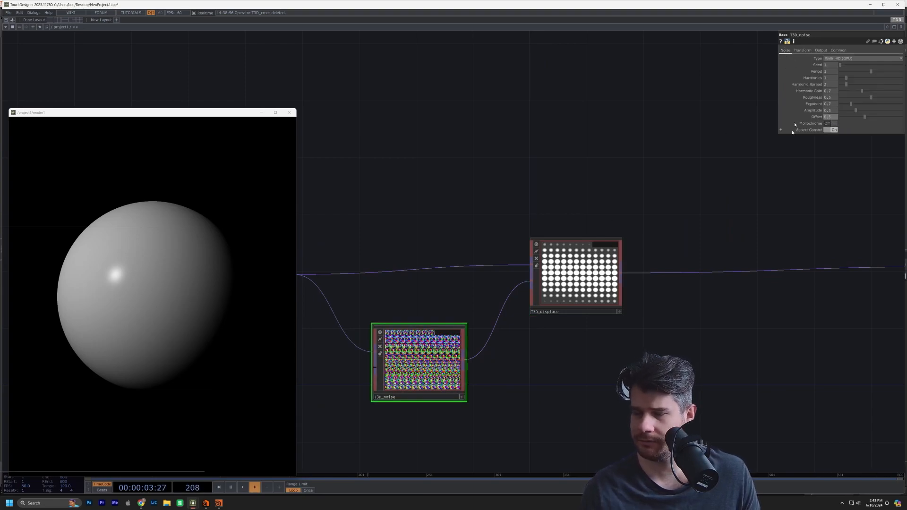
pyautogui.scroll(3, 581, 267)
pyautogui.click(629, 225)
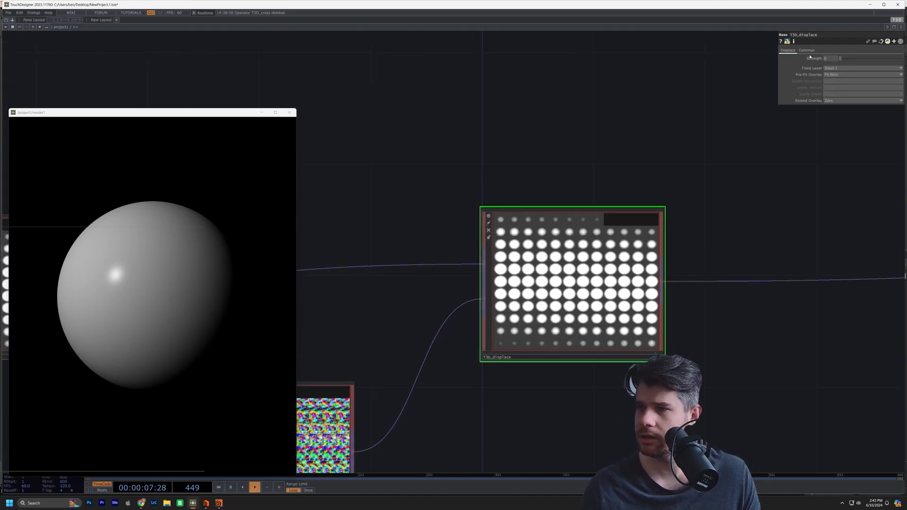
pyautogui.moveTo(839, 60)
pyautogui.mouseDown()
pyautogui.moveTo(860, 60)
pyautogui.moveTo(837, 63)
pyautogui.mouseUp()
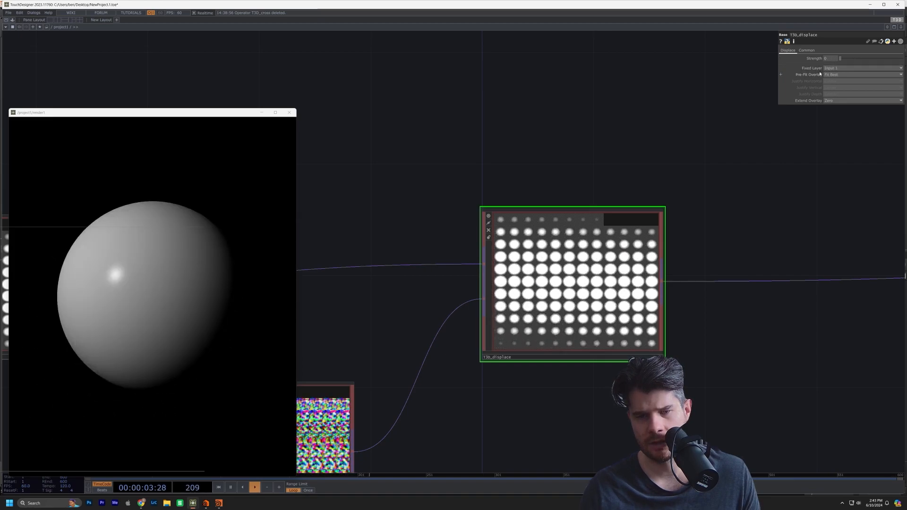
# Turn on Monochrome for the T3D Noise operator.
pyautogui.moveTo(453, 138); pyautogui.dragTo(906, 153)
pyautogui.scroll(5, 417, 309)
pyautogui.scroll(-6, 422, 367)
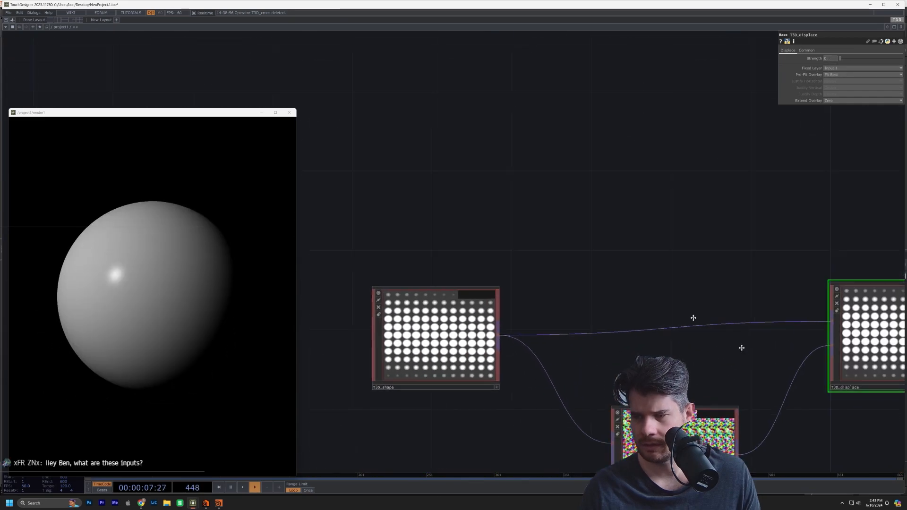
pyautogui.moveTo(749, 354); pyautogui.dragTo(624, 278)
pyautogui.click(588, 361)
pyautogui.moveTo(724, 413); pyautogui.dragTo(656, 412)
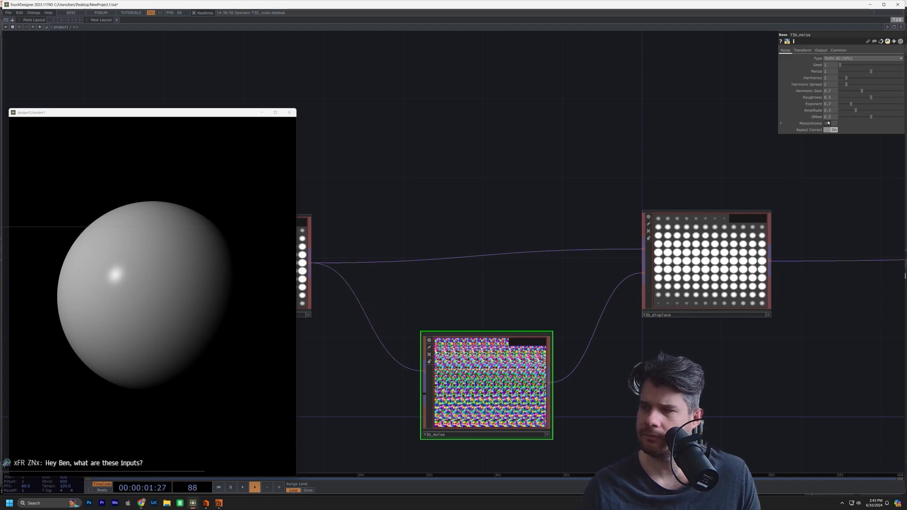
# Raise the Displace operator's strength to about 0.3.
pyautogui.click(748, 218)
pyautogui.moveTo(840, 58); pyautogui.dragTo(840, 82)
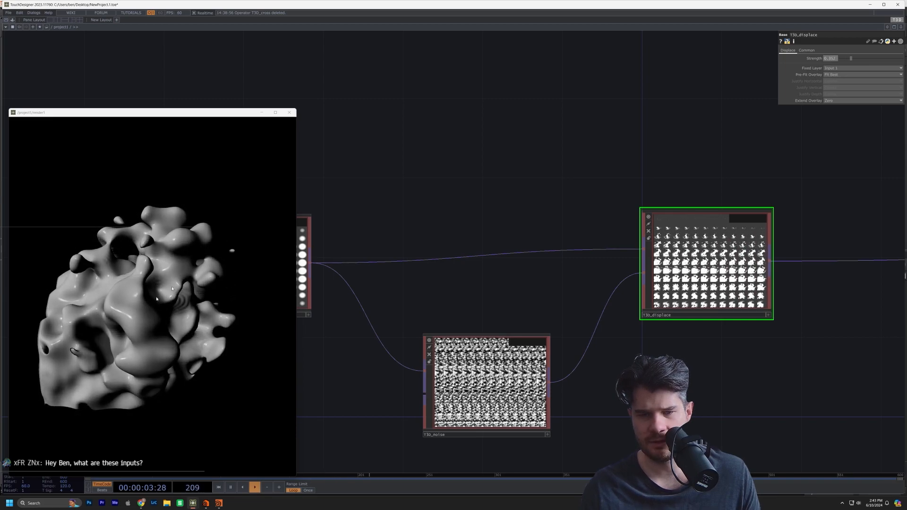
# Set the T3D shape's resolution to 256 in all three dimensions.
pyautogui.moveTo(537, 192); pyautogui.dragTo(739, 148)
pyautogui.click(465, 215)
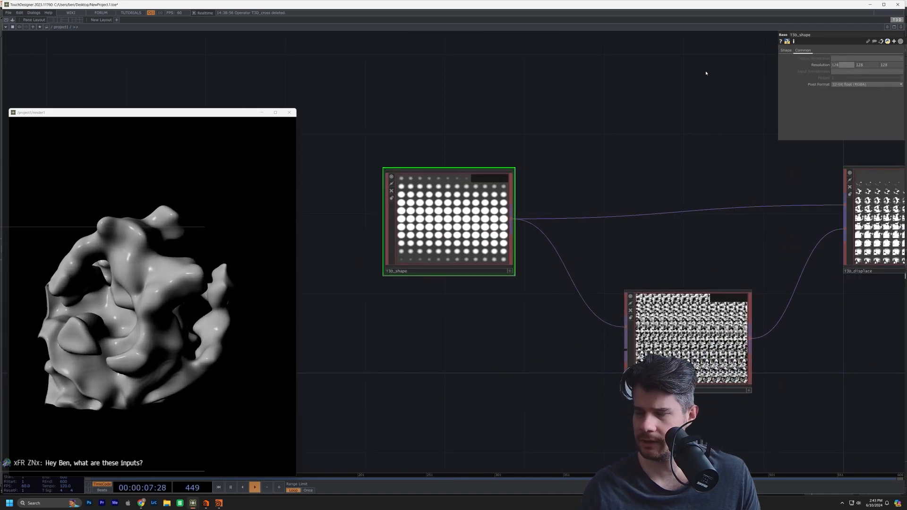
pyautogui.write('256')
pyautogui.press('Tab')
pyautogui.write('256')
pyautogui.press('Tab')
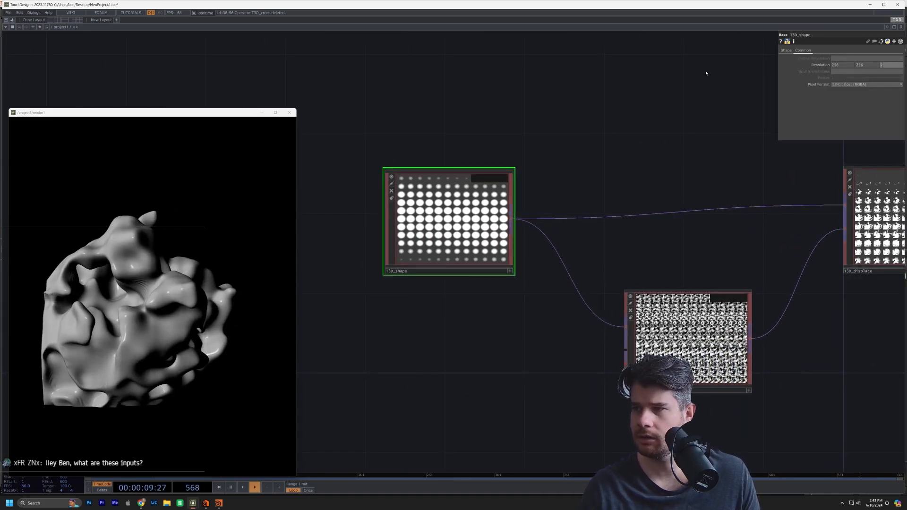
pyautogui.write('256')
pyautogui.press('Return')
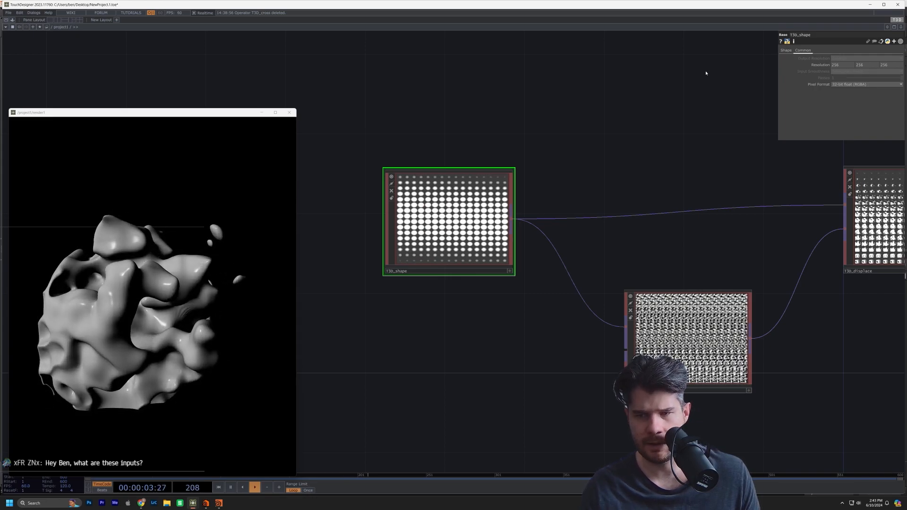
# Try a resolution of 512 in all three dimensions on the T3D shape.
pyautogui.write('512')
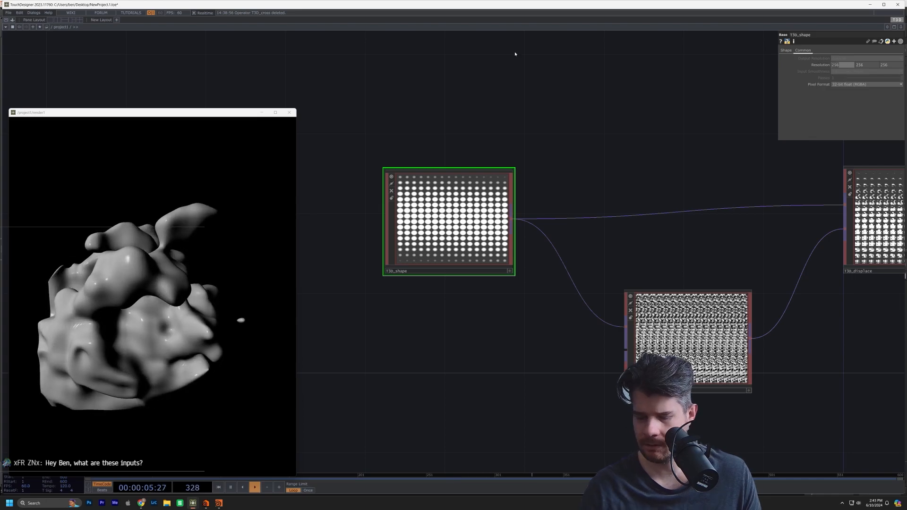
pyautogui.press('Tab')
pyautogui.write('512')
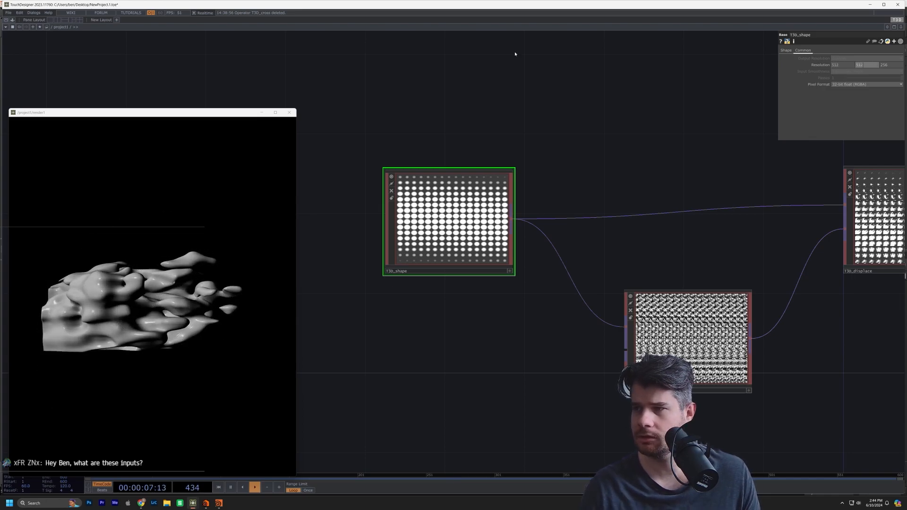
pyautogui.press('Tab')
pyautogui.write('51')
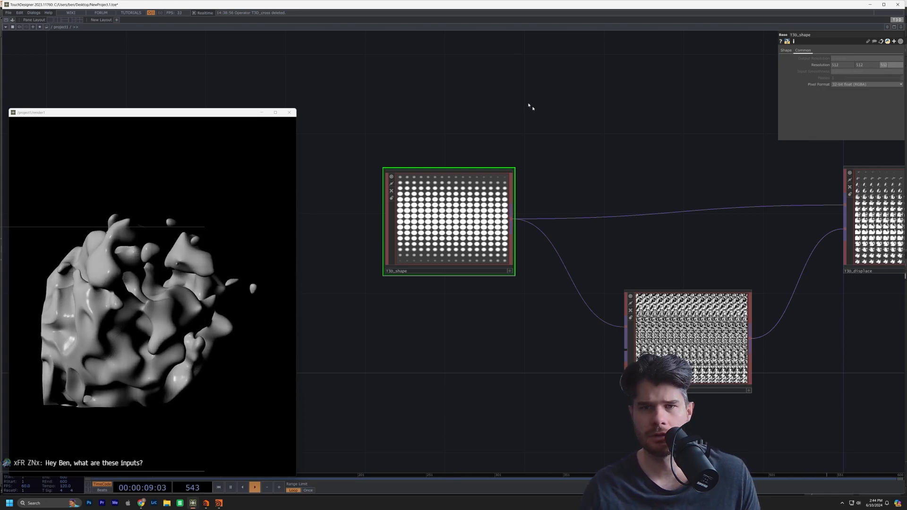
pyautogui.press('Return')
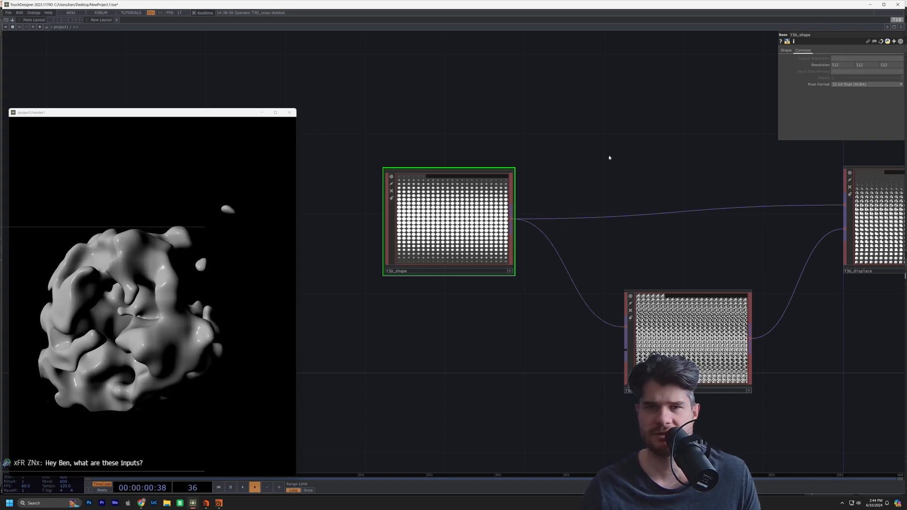
# Return the T3D shape's resolution to 256 in all three dimensions.
pyautogui.moveTo(609, 158); pyautogui.dragTo(579, 187)
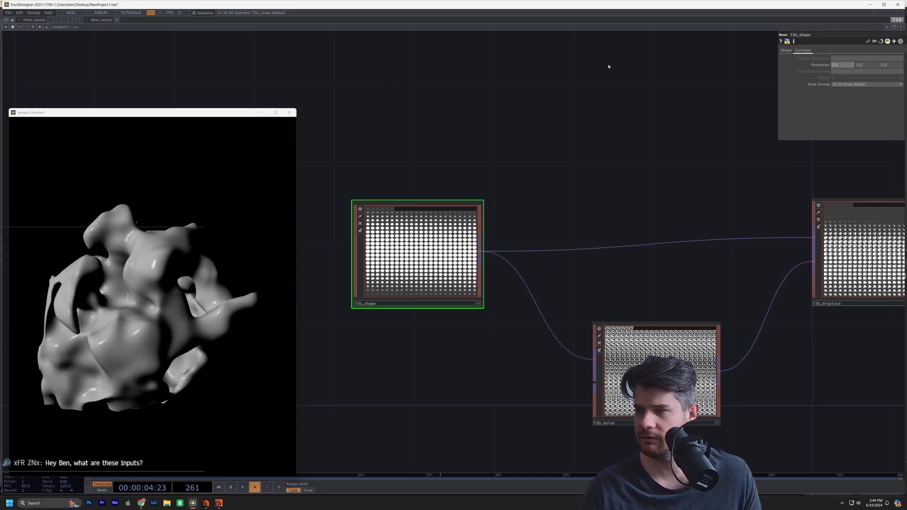
pyautogui.press('Tab')
pyautogui.write('256')
pyautogui.press('Tab')
pyautogui.write('256')
pyautogui.press('Return')
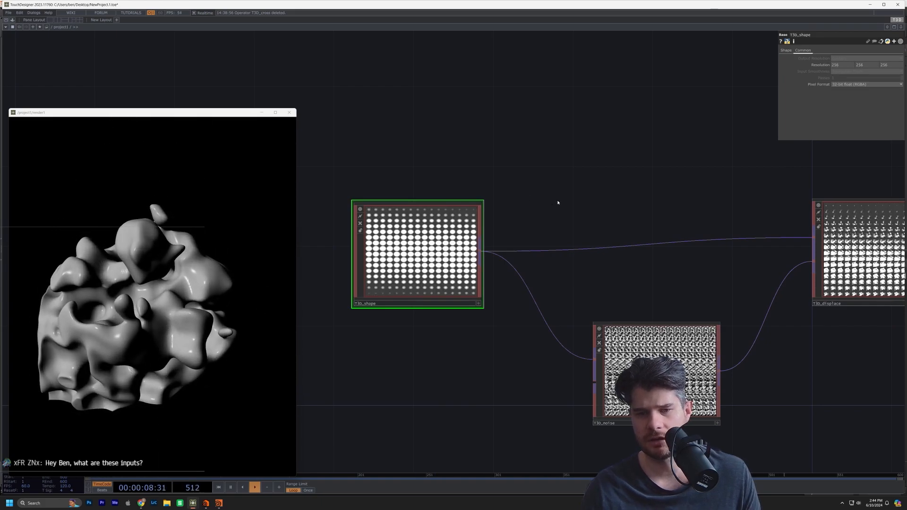
# Move the Displace operator a little higher in the network, above the level of the T3D shape.
pyautogui.moveTo(559, 206); pyautogui.dragTo(352, 277)
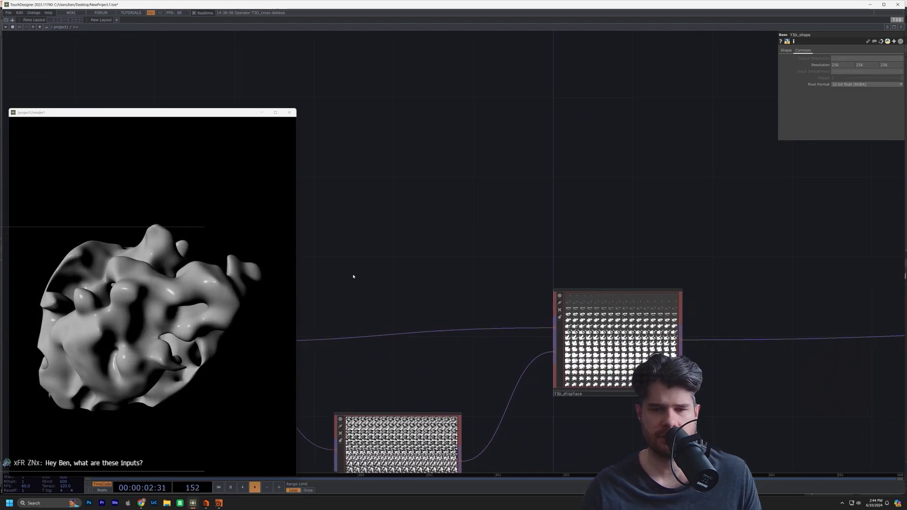
pyautogui.scroll(-5, 415, 350)
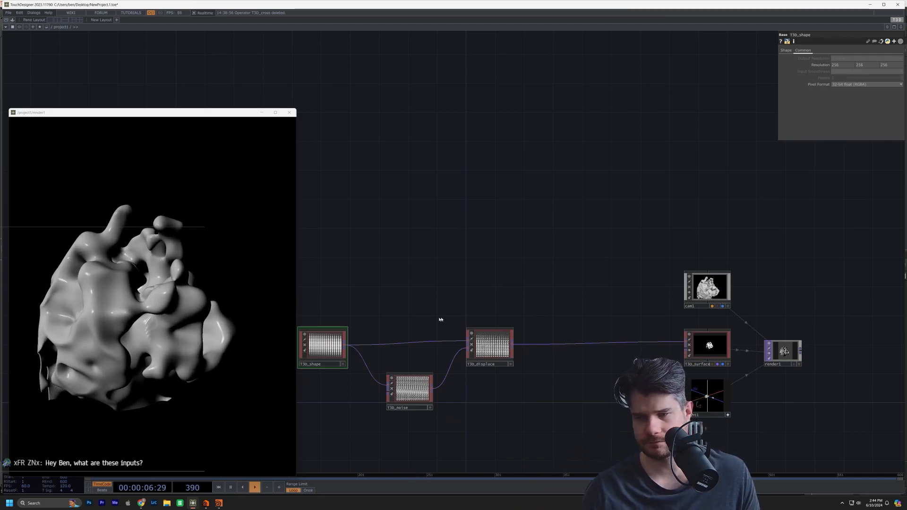
pyautogui.scroll(5, 441, 318)
pyautogui.moveTo(440, 317); pyautogui.dragTo(614, 262)
pyautogui.scroll(-3, 564, 326)
pyautogui.moveTo(564, 326); pyautogui.dragTo(762, 259)
pyautogui.moveTo(604, 290); pyautogui.dragTo(542, 330)
pyautogui.scroll(3, 655, 330)
pyautogui.scroll(-2, 655, 330)
pyautogui.moveTo(635, 300); pyautogui.dragTo(556, 319)
# Move the T3D Noise operator above the wire that runs from the T3D shape to the Displace operator.
pyautogui.click(624, 397)
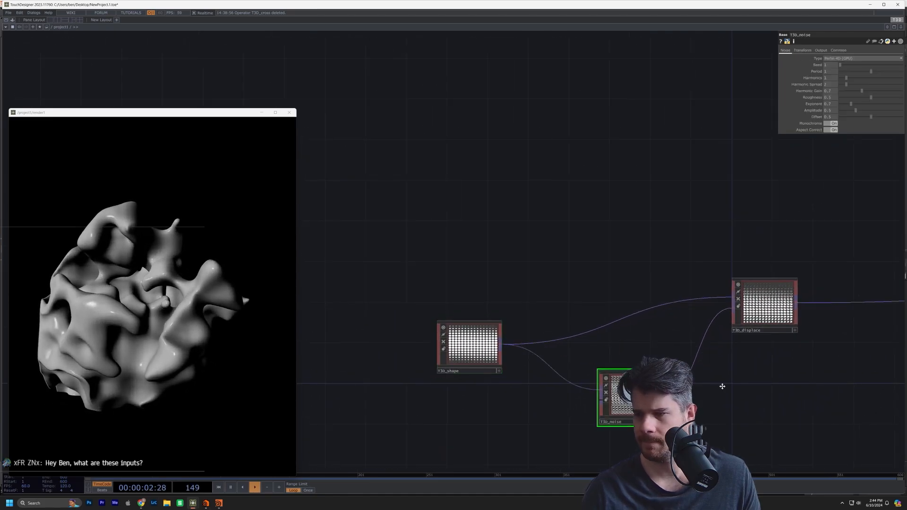
pyautogui.moveTo(720, 384); pyautogui.dragTo(569, 393)
pyautogui.moveTo(637, 302); pyautogui.dragTo(637, 292)
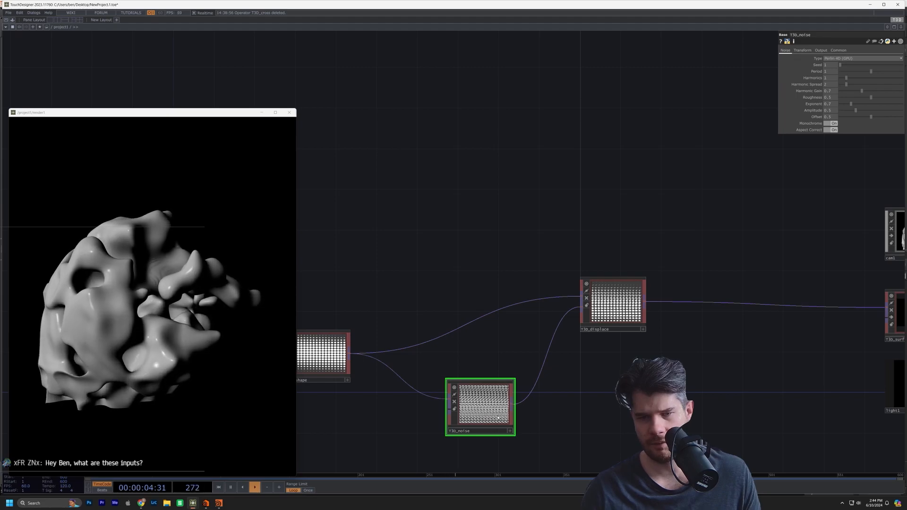
pyautogui.moveTo(494, 423); pyautogui.dragTo(434, 290)
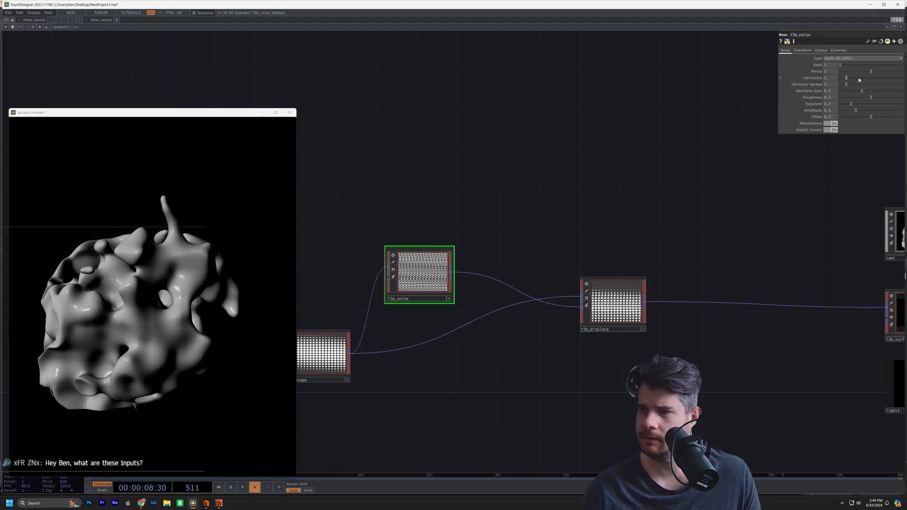
# Try higher Harmonics on the T3D Noise, and settle on 0.
pyautogui.click(859, 79)
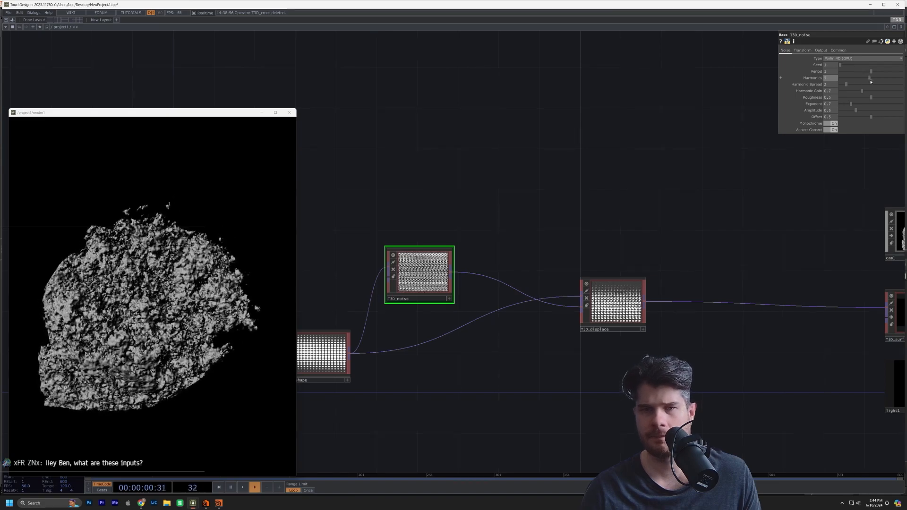
pyautogui.moveTo(902, 83); pyautogui.dragTo(802, 86)
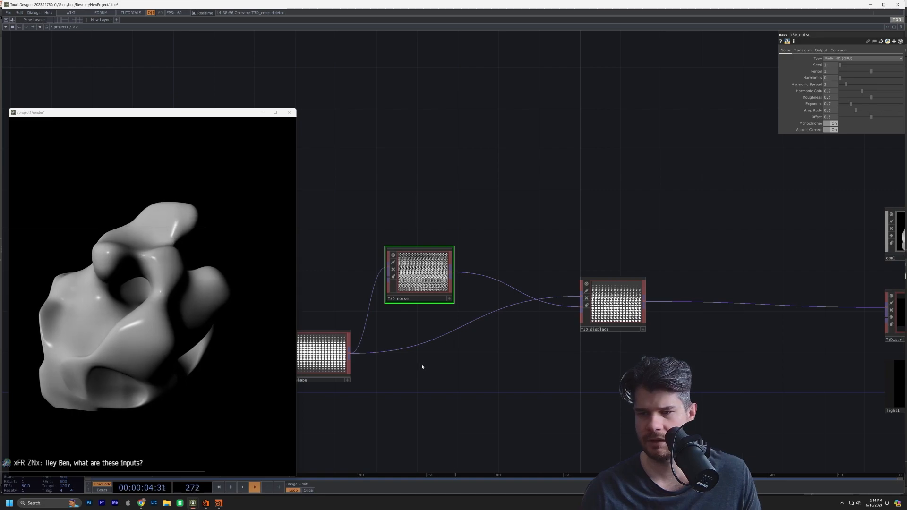
# Set the T3D Noise's Offset to 0.
pyautogui.moveTo(421, 367); pyautogui.dragTo(446, 364)
pyautogui.click(652, 299)
pyautogui.click(446, 270)
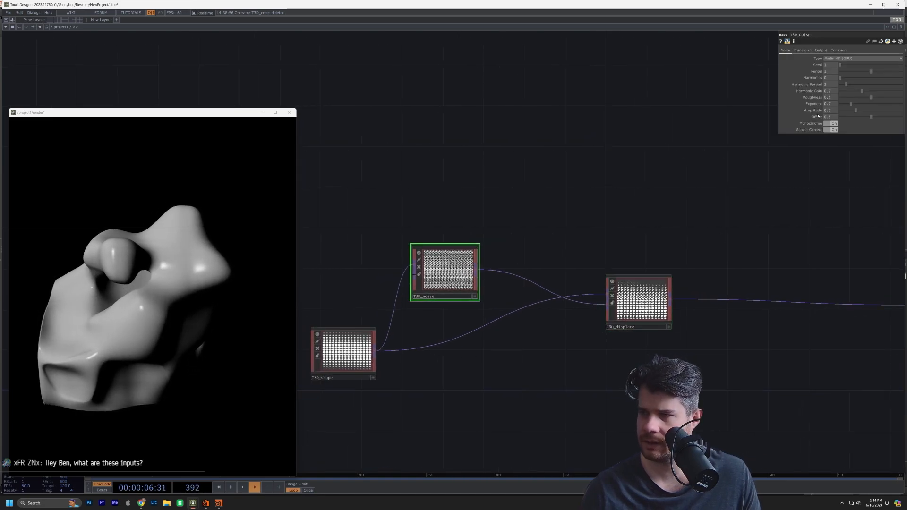
pyautogui.moveTo(872, 118); pyautogui.dragTo(840, 118)
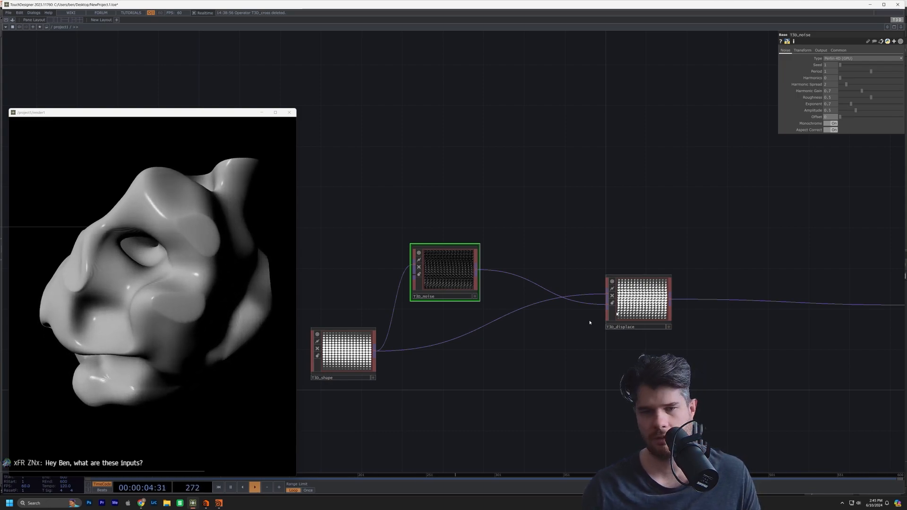
# Move the floating render window up, clear of the timeline controls.
pyautogui.press('Tab')
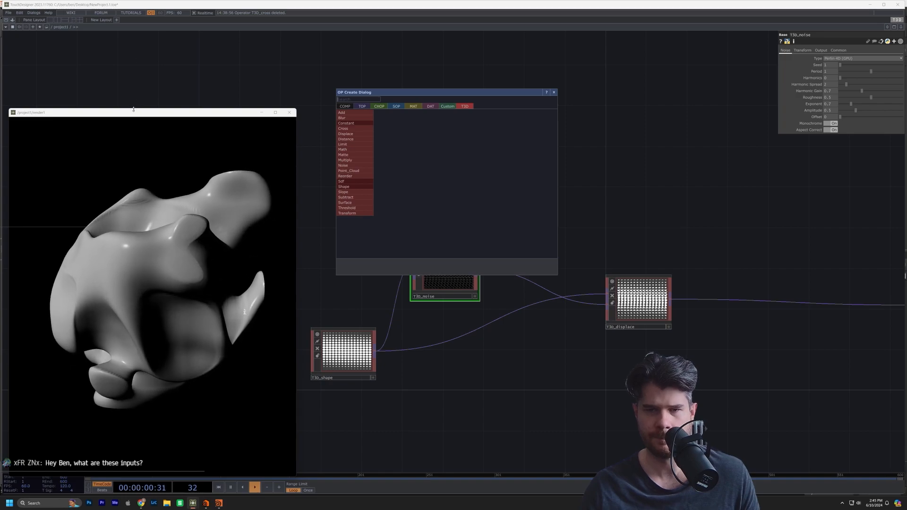
pyautogui.moveTo(133, 109); pyautogui.dragTo(130, 42)
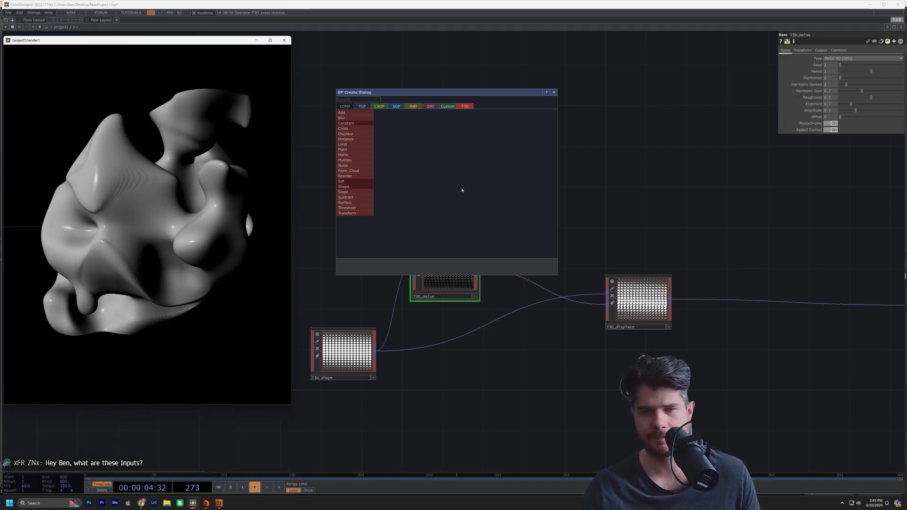
pyautogui.click(432, 322)
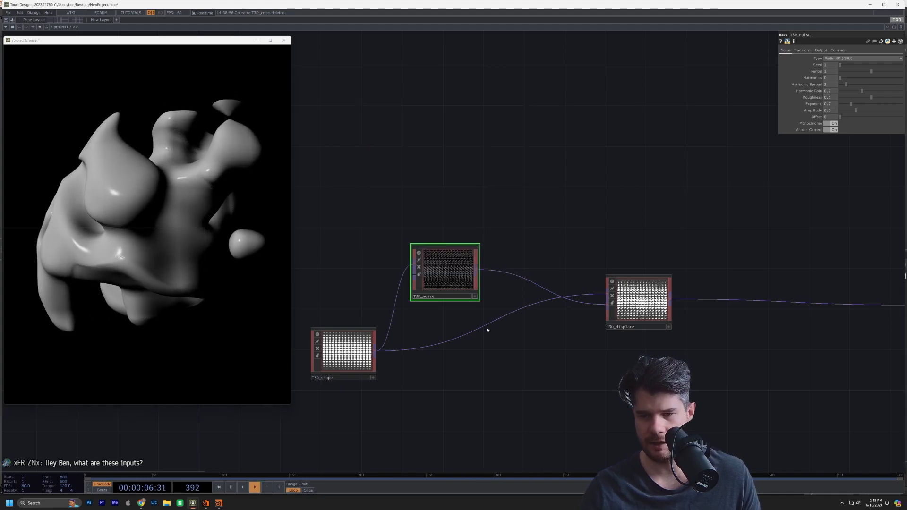
# Rearrange the T3D shape, Noise and Displace operators so the Noise sits above the wire from shape to Displace.
pyautogui.click(339, 359)
pyautogui.scroll(1, 339, 358)
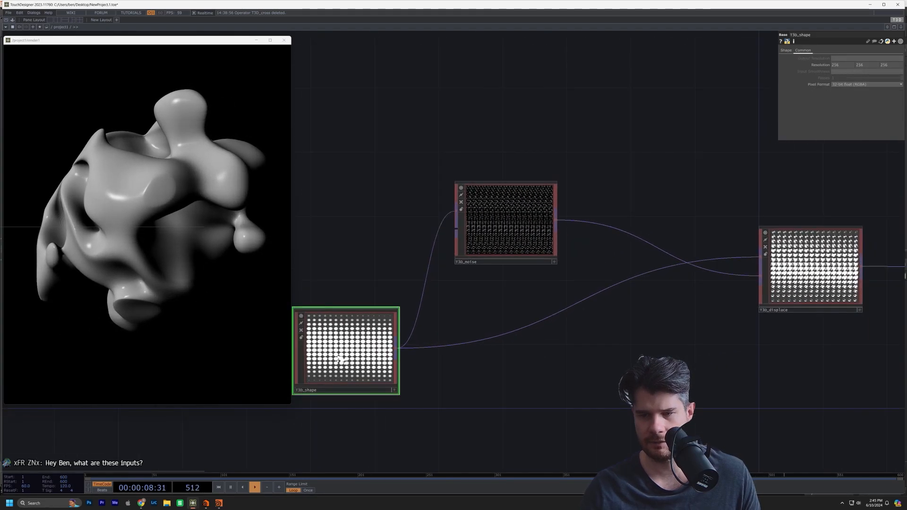
pyautogui.scroll(-2, 339, 359)
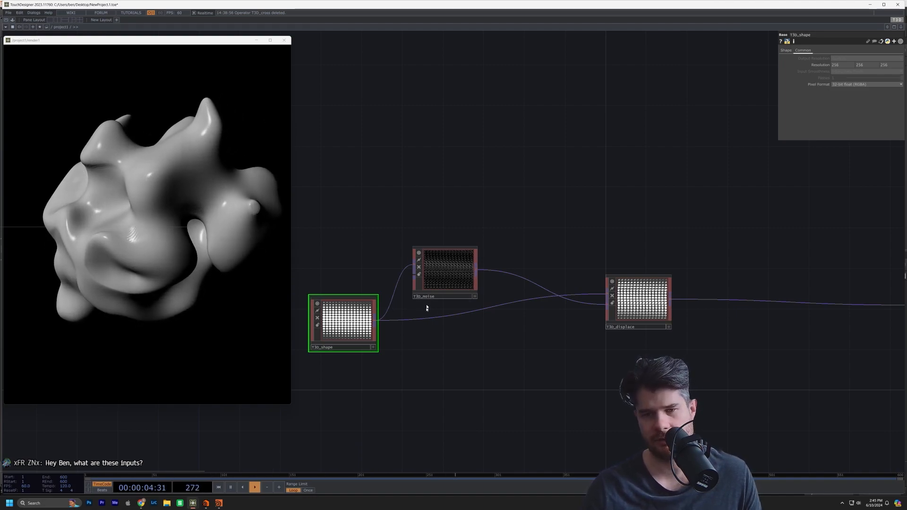
pyautogui.moveTo(432, 278); pyautogui.dragTo(411, 239)
pyautogui.moveTo(611, 289); pyautogui.dragTo(553, 289)
pyautogui.scroll(3, 600, 203)
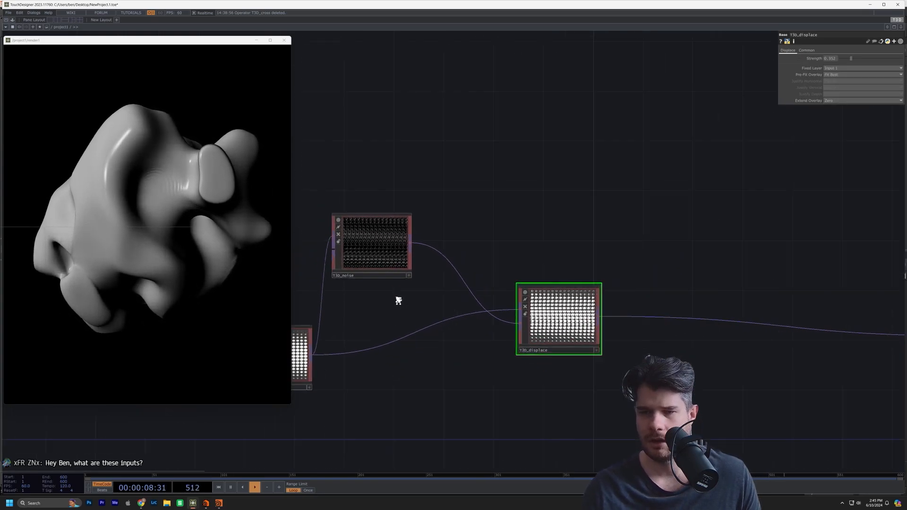
pyautogui.scroll(-3, 394, 289)
pyautogui.moveTo(335, 357); pyautogui.dragTo(444, 340)
# Raise the T3D shape's Softness to about 0.245.
pyautogui.click(516, 330)
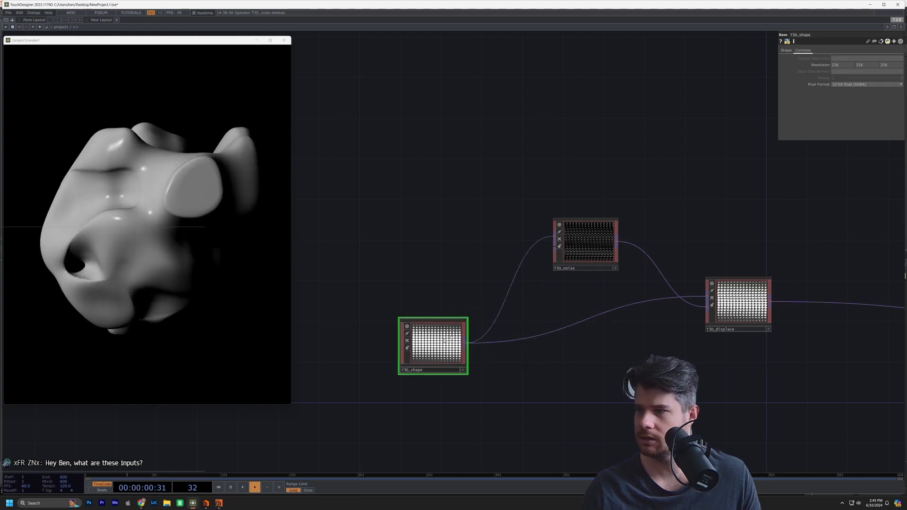
pyautogui.click(787, 51)
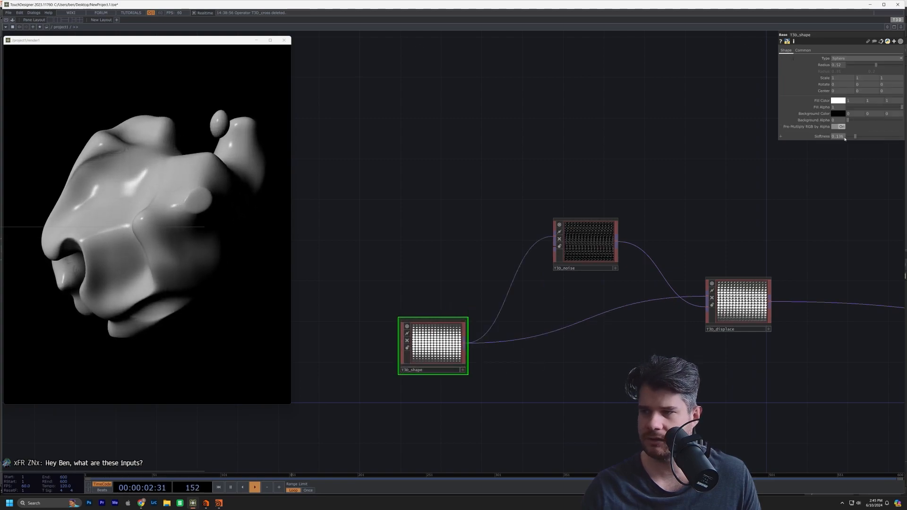
pyautogui.moveTo(856, 136); pyautogui.dragTo(854, 160)
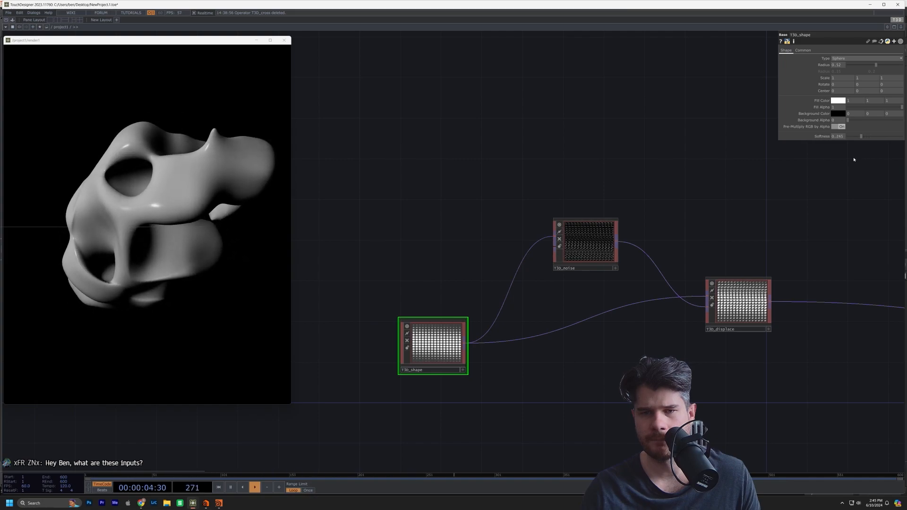
# Add a T3D Blur operator above the wire from the Displace operator to the T3D surface.
pyautogui.moveTo(755, 234); pyautogui.dragTo(449, 219)
pyautogui.press('Tab')
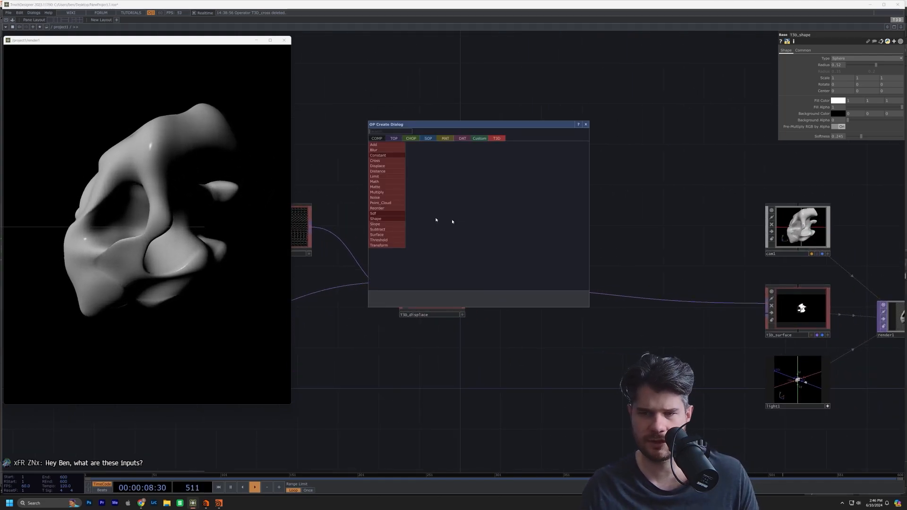
pyautogui.click(386, 149)
pyautogui.click(533, 222)
pyautogui.scroll(2, 543, 236)
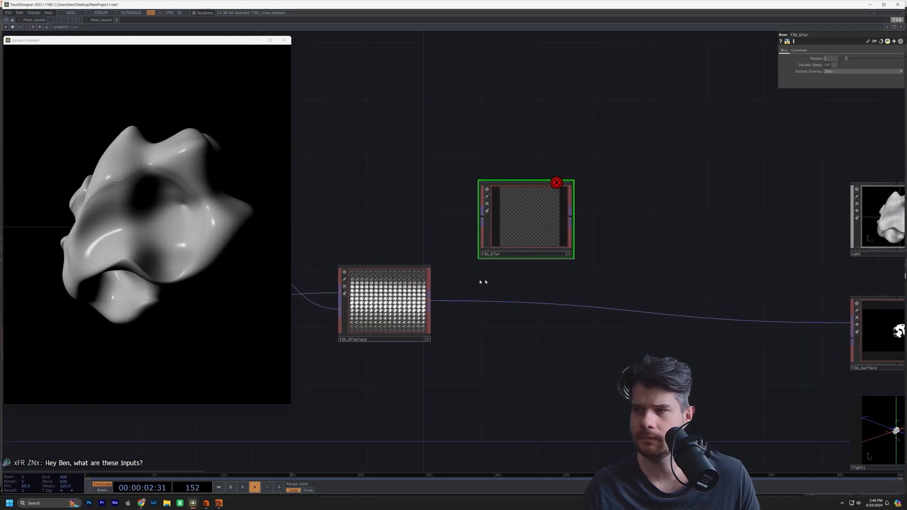
# Wire the T3D Blur between the Displace operator and the T3D surface, and line it up with the Displace.
pyautogui.click(429, 300)
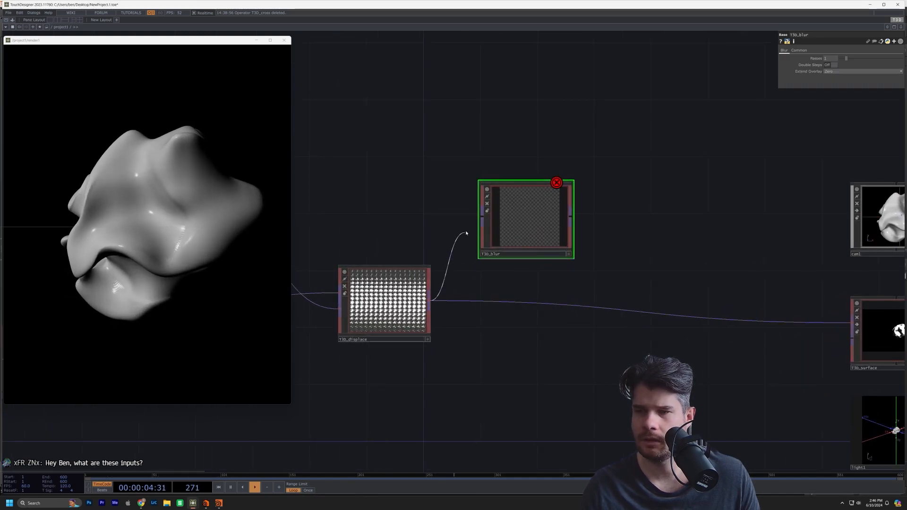
pyautogui.click(491, 220)
pyautogui.click(572, 218)
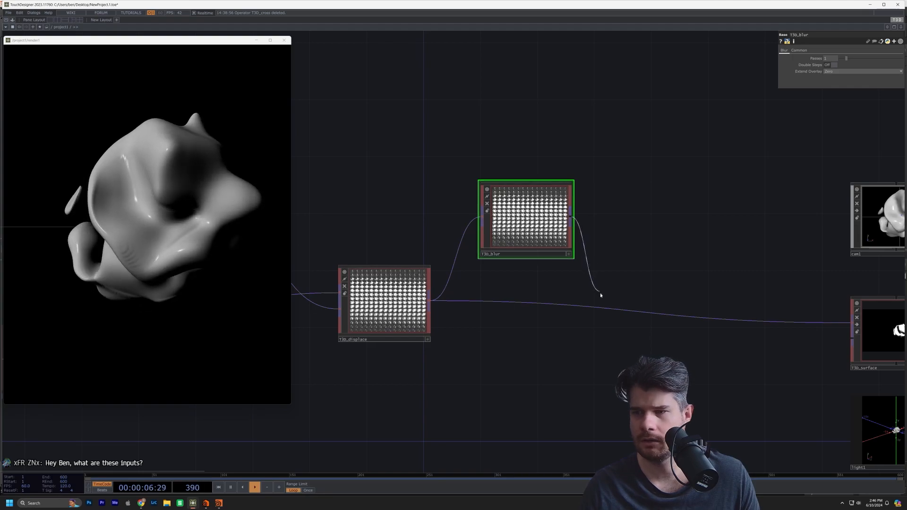
pyautogui.click(602, 309)
pyautogui.moveTo(525, 203); pyautogui.dragTo(525, 273)
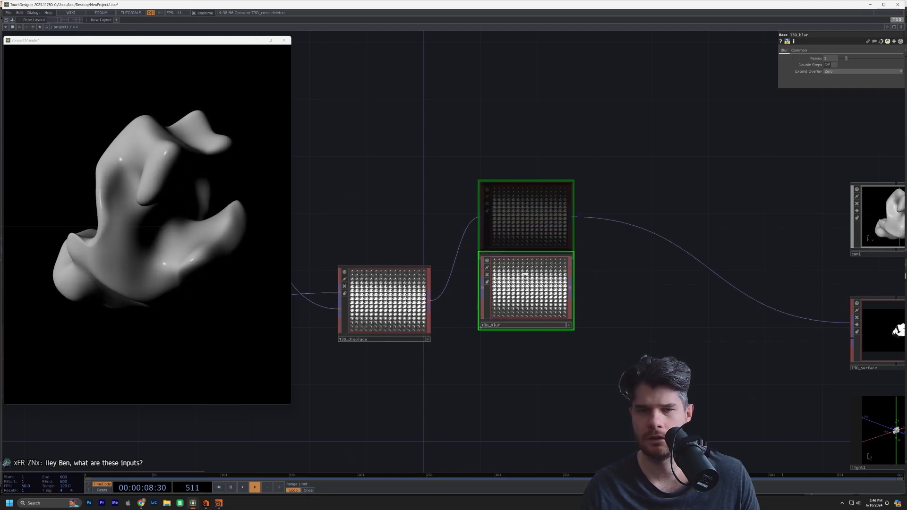
pyautogui.scroll(4, 524, 297)
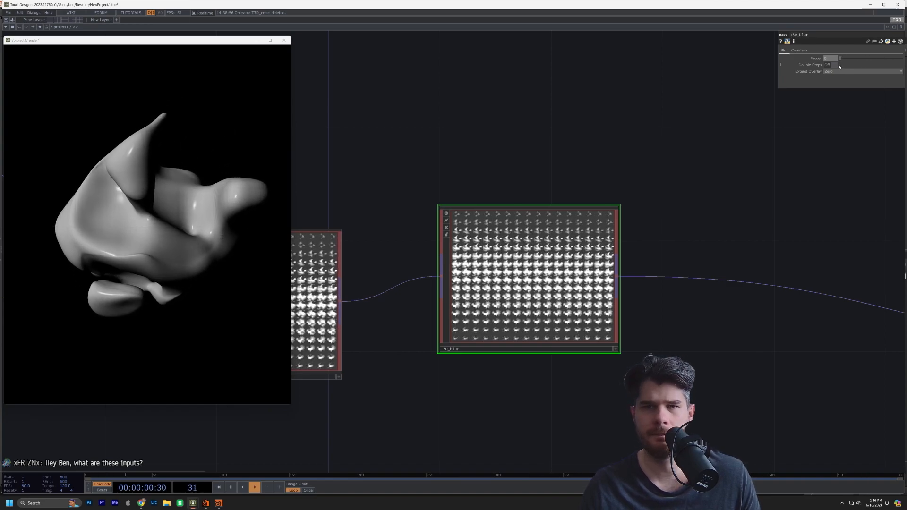
pyautogui.scroll(-5, 424, 353)
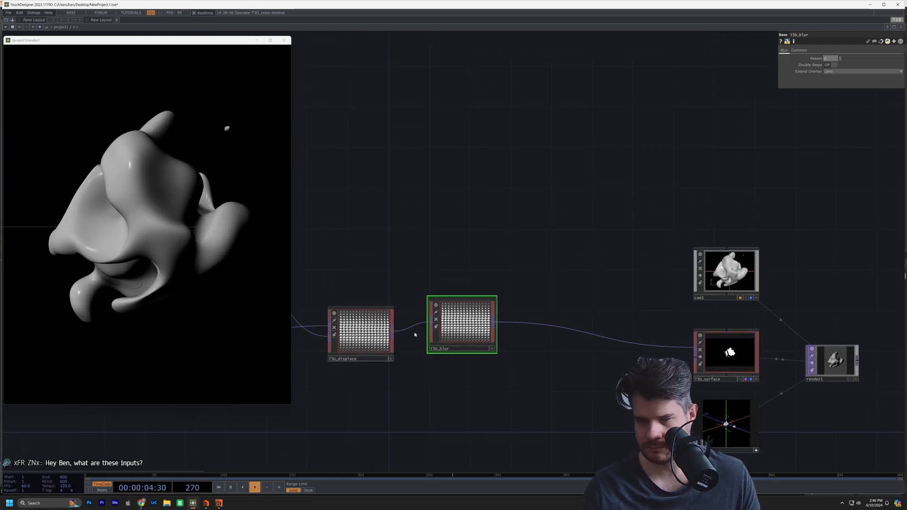
# Take the T3D Blur out of the chain, wire Displace straight to the T3D surface, and bring the T3D shape closer to the Noise.
pyautogui.moveTo(475, 329); pyautogui.dragTo(494, 278)
pyautogui.moveTo(367, 410); pyautogui.dragTo(708, 376)
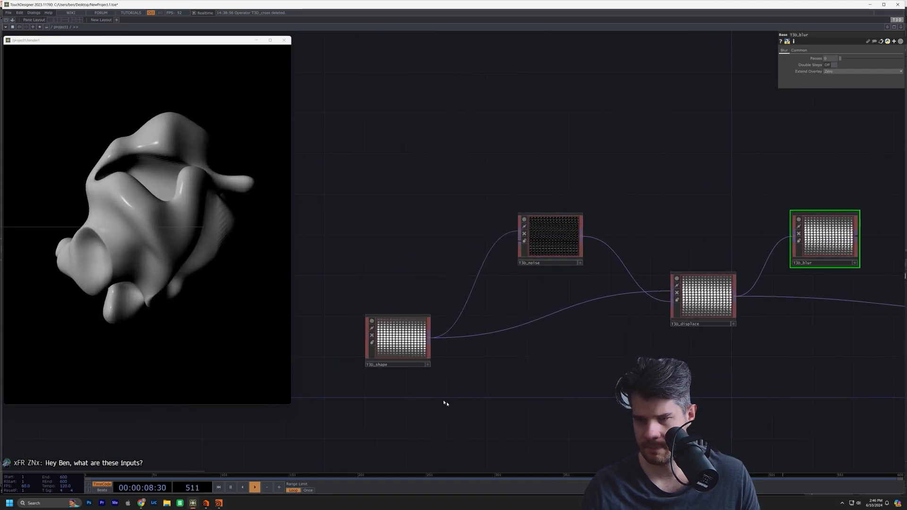
pyautogui.moveTo(397, 338); pyautogui.dragTo(437, 318)
pyautogui.moveTo(698, 342); pyautogui.dragTo(499, 350)
pyautogui.moveTo(421, 193); pyautogui.dragTo(537, 197)
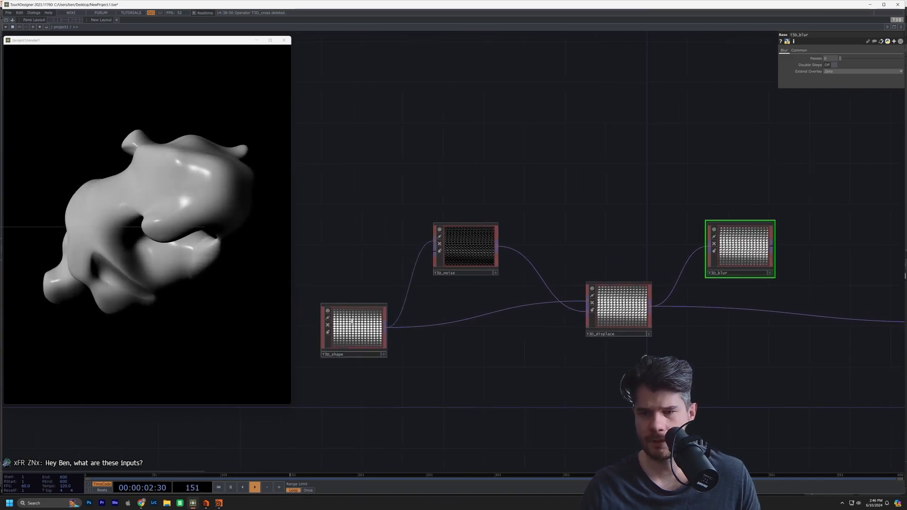
# Check the T3D shape's resolution settings, and delete the disconnected T3D Blur operator.
pyautogui.click(353, 324)
pyautogui.click(803, 51)
pyautogui.moveTo(504, 167); pyautogui.dragTo(463, 176)
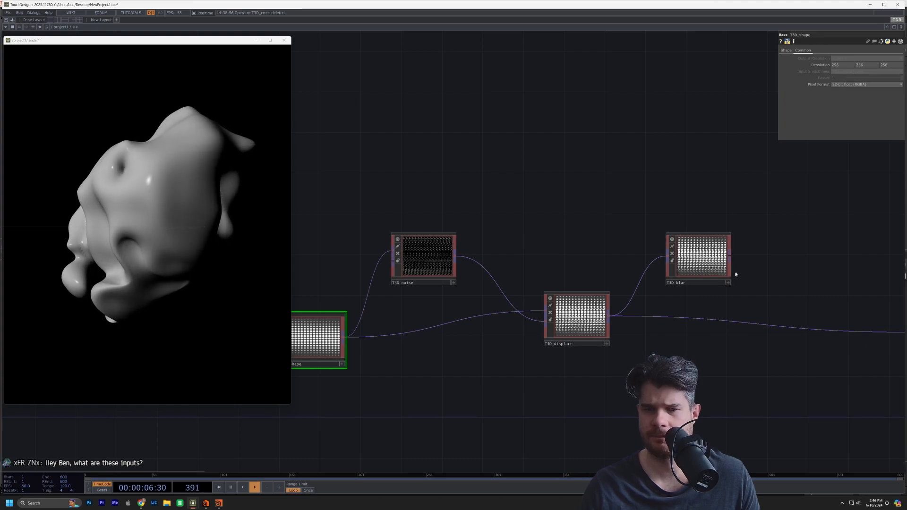
pyautogui.click(710, 267)
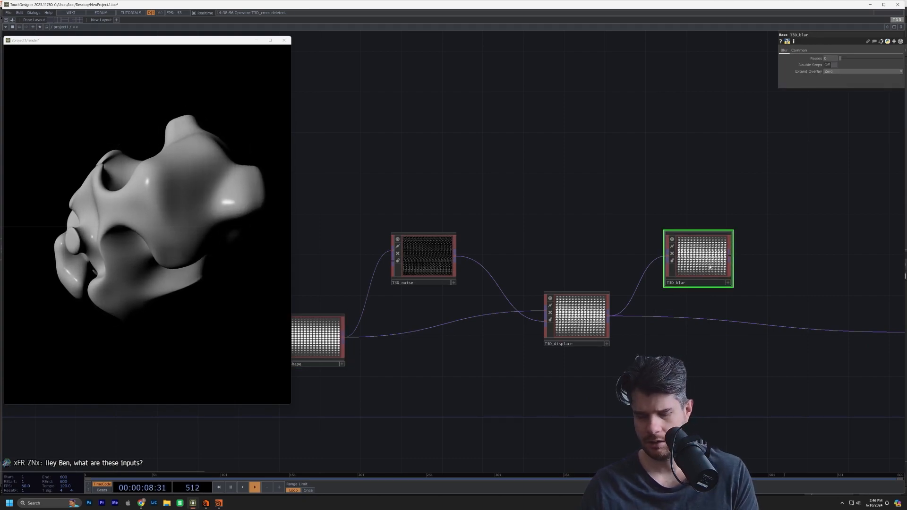
pyautogui.press('Delete')
# Move the T3D Noise below the wire from shape to Displace, and also connect the T3D shape to the Noise's second input.
pyautogui.moveTo(425, 257); pyautogui.dragTo(465, 393)
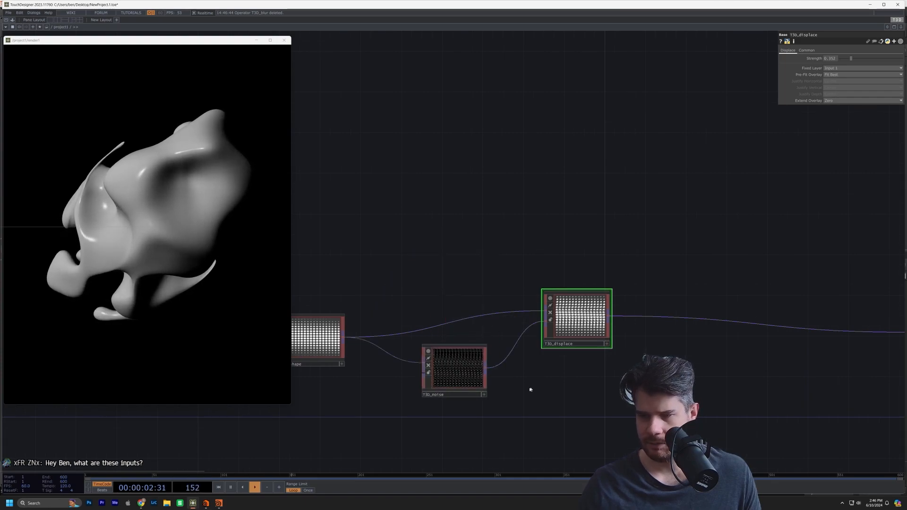
pyautogui.moveTo(530, 389); pyautogui.dragTo(692, 373)
pyautogui.moveTo(618, 367); pyautogui.dragTo(619, 397)
pyautogui.moveTo(539, 242); pyautogui.dragTo(447, 236)
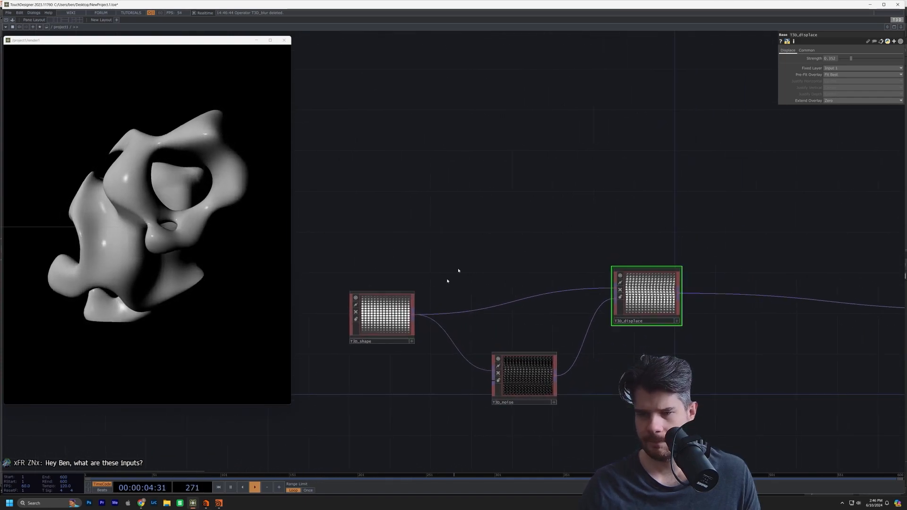
pyautogui.moveTo(414, 314); pyautogui.dragTo(494, 380)
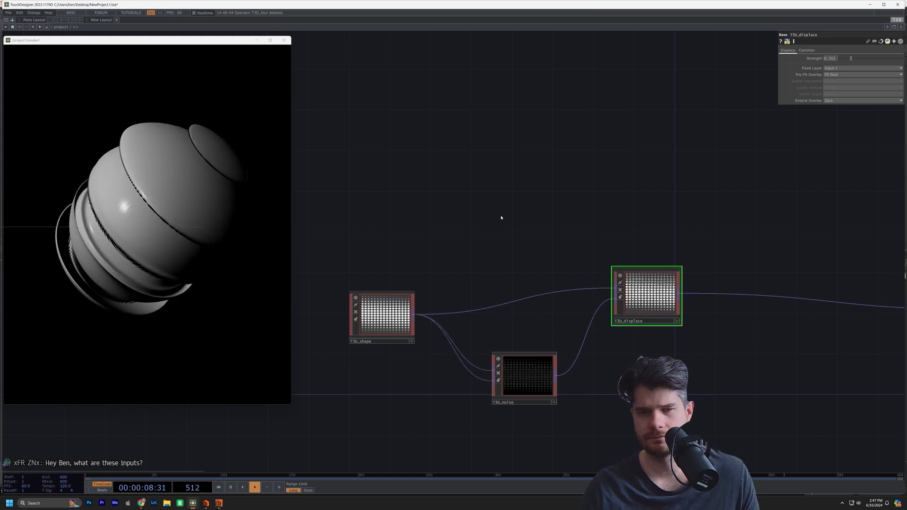
# Raise the T3D shape's Softness to about 0.5.
pyautogui.click(396, 301)
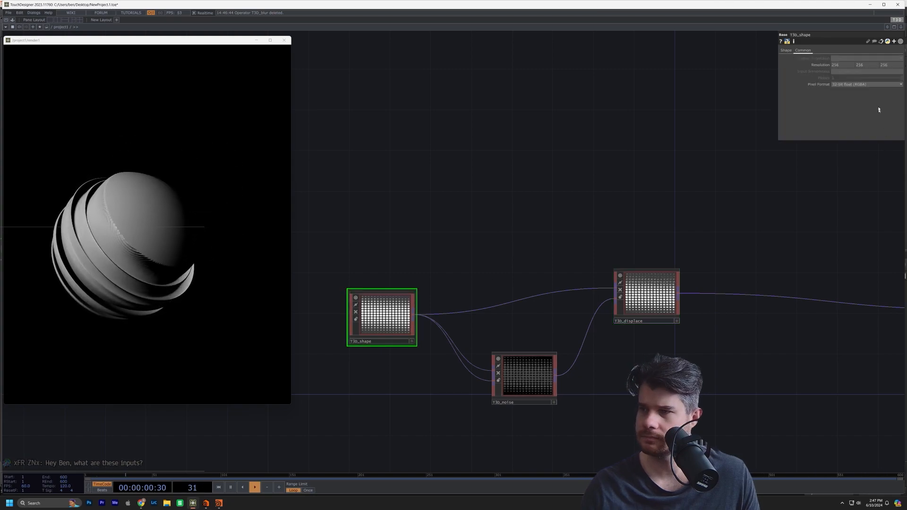
pyautogui.moveTo(861, 136); pyautogui.dragTo(882, 137)
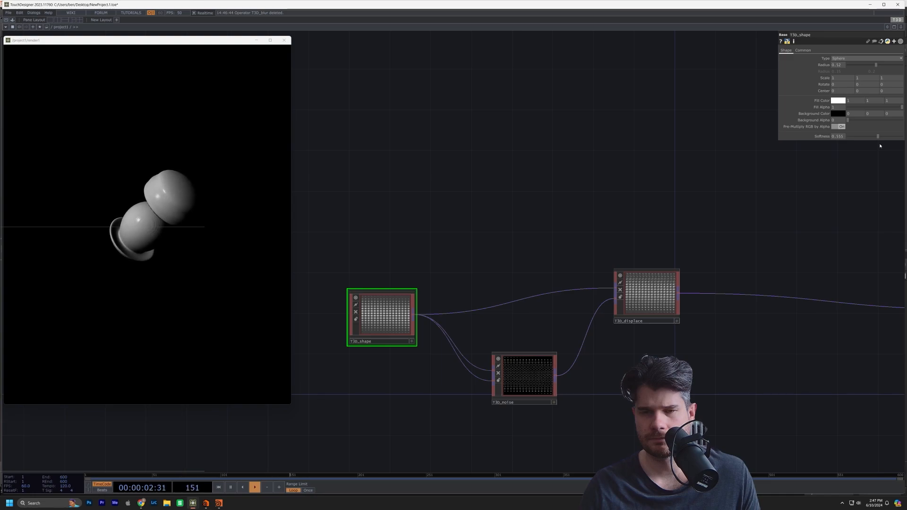
pyautogui.moveTo(879, 144); pyautogui.dragTo(854, 147)
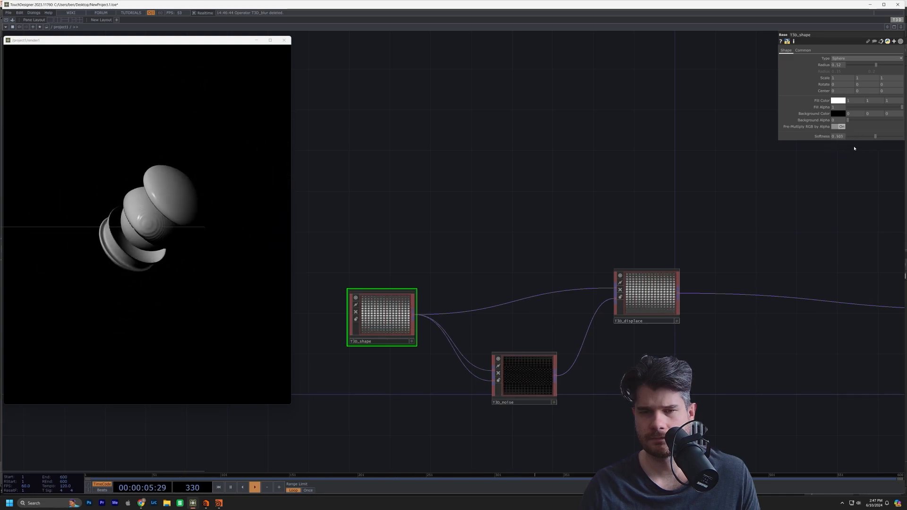
# Turn off Monochrome on the T3D Noise, and raise the T3D shape's Softness to about 0.62.
pyautogui.click(513, 385)
pyautogui.click(834, 124)
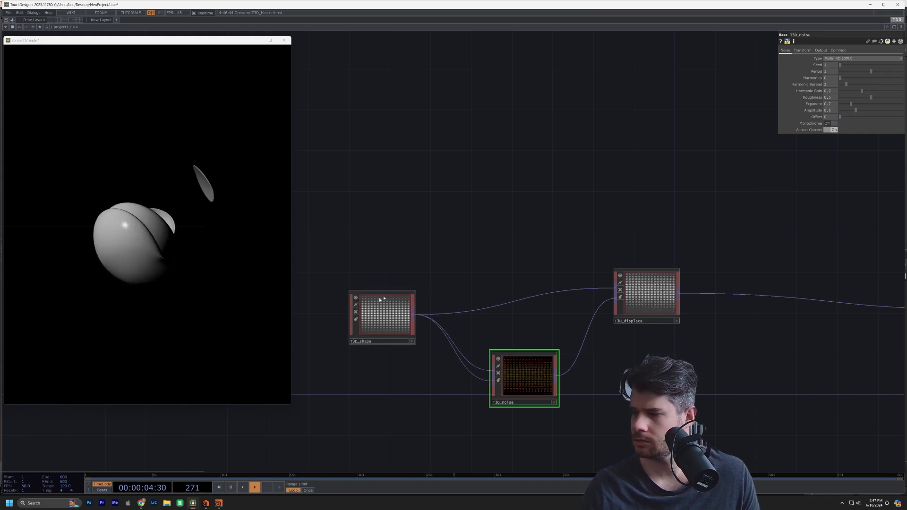
pyautogui.click(406, 312)
pyautogui.moveTo(875, 137); pyautogui.dragTo(878, 140)
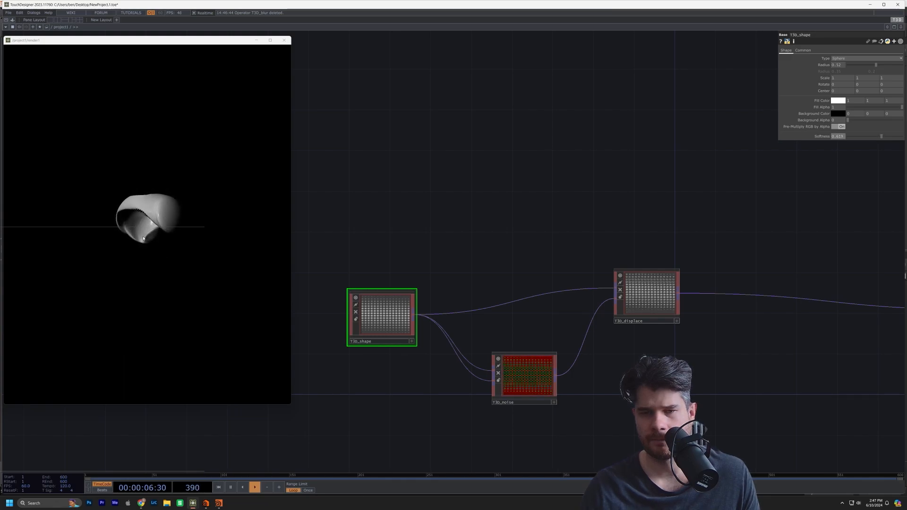
# Adjust the T3D surface's Threshold to about 0.434.
pyautogui.moveTo(715, 346); pyautogui.dragTo(280, 384)
pyautogui.click(578, 341)
pyautogui.moveTo(883, 65); pyautogui.dragTo(872, 74)
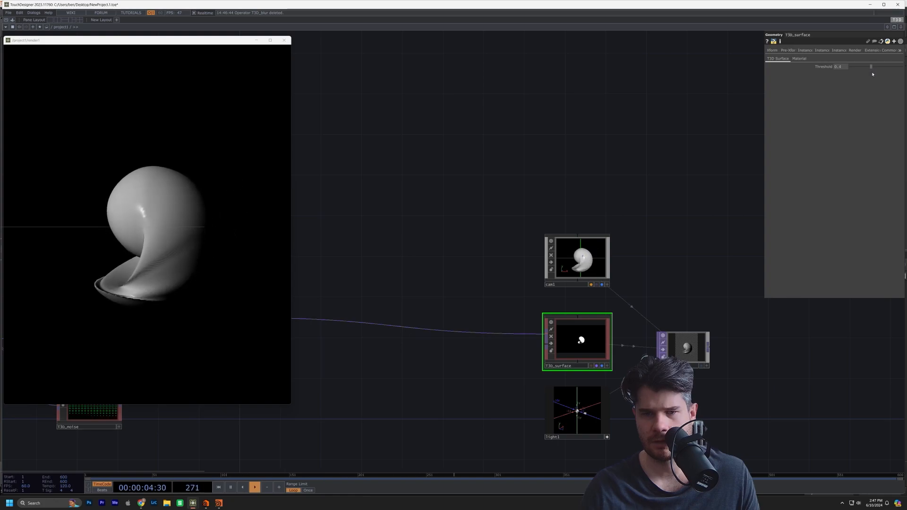
pyautogui.moveTo(869, 74)
pyautogui.mouseDown()
pyautogui.moveTo(854, 81)
pyautogui.moveTo(874, 81)
pyautogui.mouseUp()
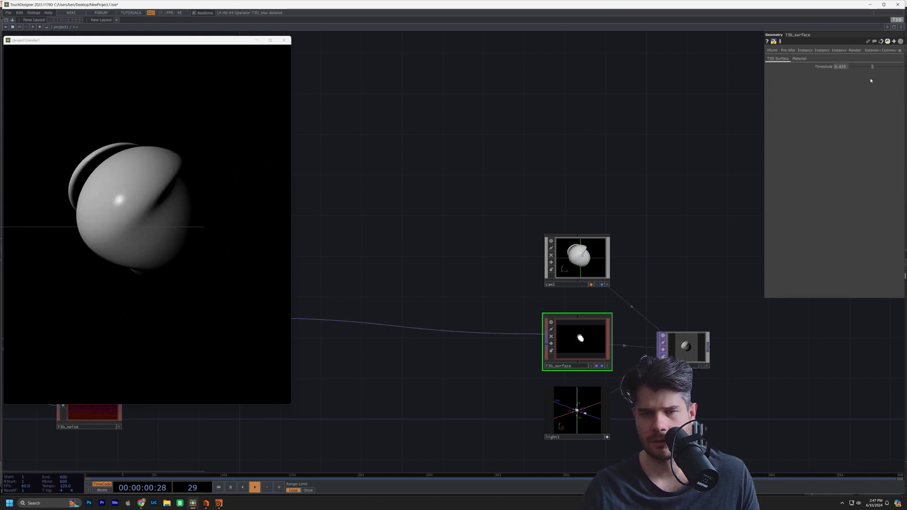
pyautogui.moveTo(866, 82); pyautogui.dragTo(869, 82)
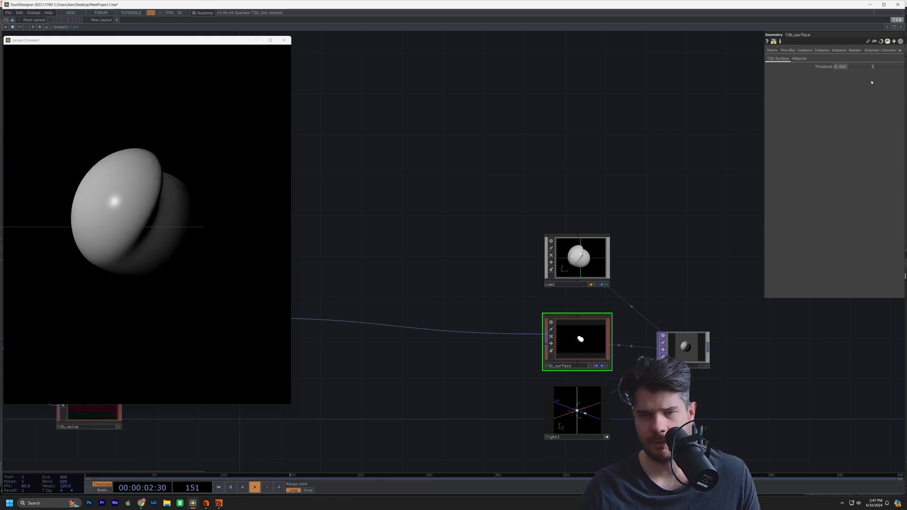
# Disconnect the T3D shape from the second input of the T3D Noise.
pyautogui.moveTo(522, 199); pyautogui.dragTo(842, 193)
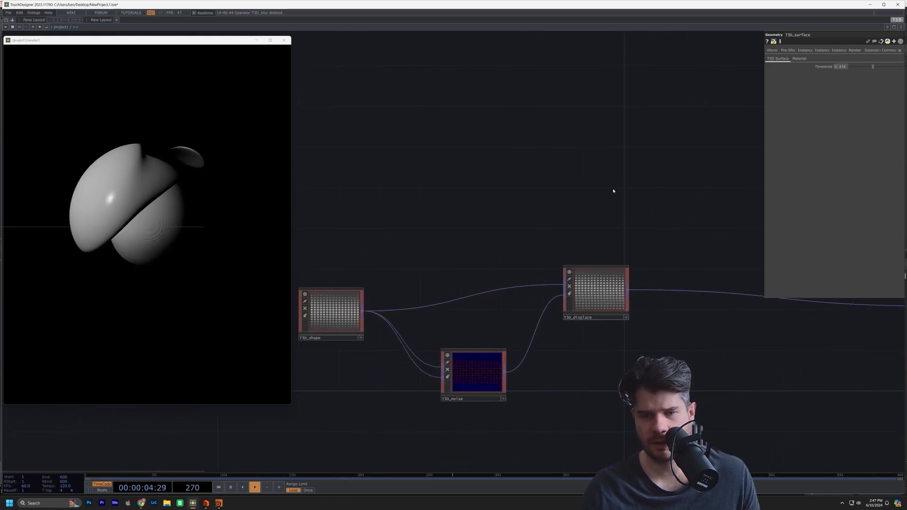
pyautogui.moveTo(613, 191); pyautogui.dragTo(596, 198)
pyautogui.click(432, 391)
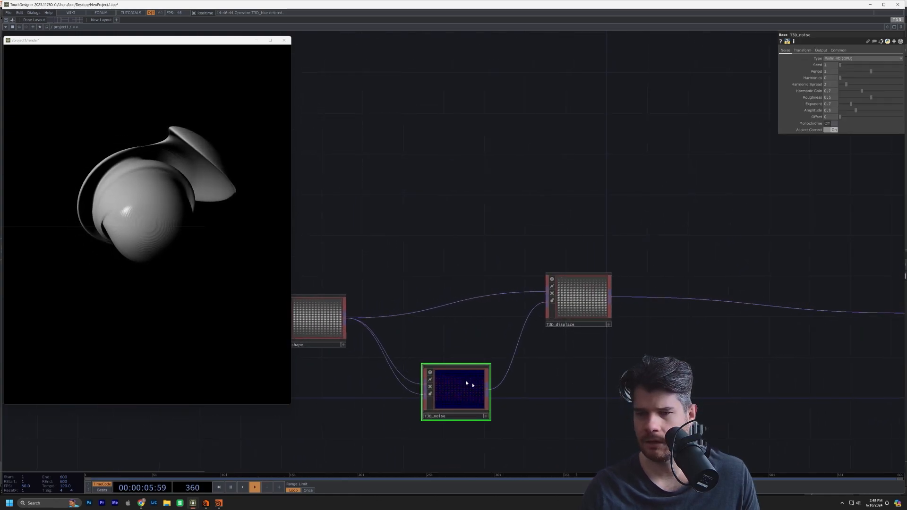
pyautogui.rightClick(409, 391)
pyautogui.click(416, 406)
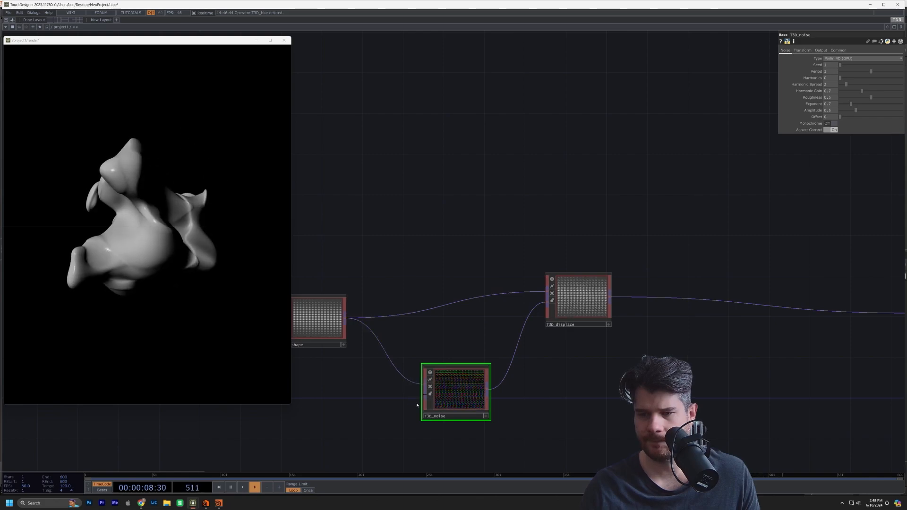
# Move the T3D Noise well above the wire from shape to Displace, and bring the Displace operator closer to the T3D shape.
pyautogui.moveTo(459, 402); pyautogui.dragTo(428, 96)
pyautogui.moveTo(464, 240); pyautogui.dragTo(520, 245)
pyautogui.scroll(3, 522, 251)
pyautogui.scroll(-3, 521, 251)
pyautogui.moveTo(647, 302); pyautogui.dragTo(605, 297)
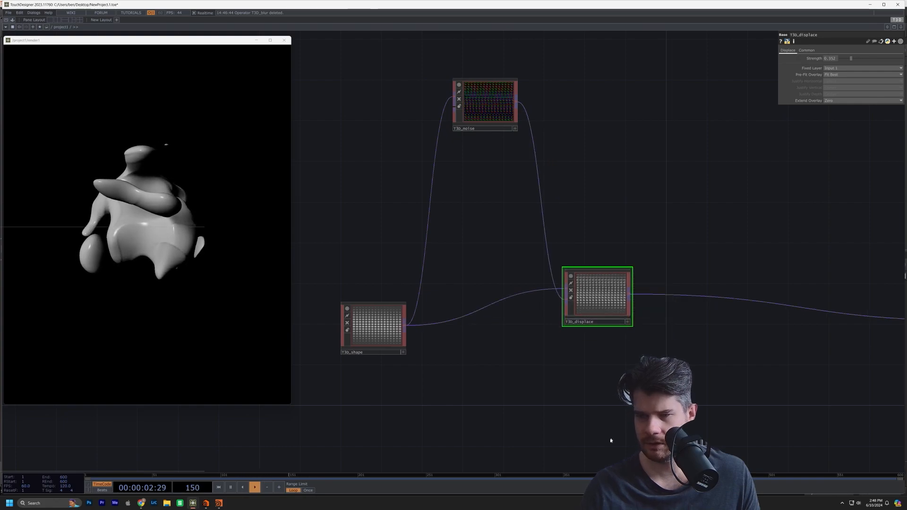
pyautogui.moveTo(608, 439); pyautogui.dragTo(493, 382)
pyautogui.press('Tab')
pyautogui.write('tee')
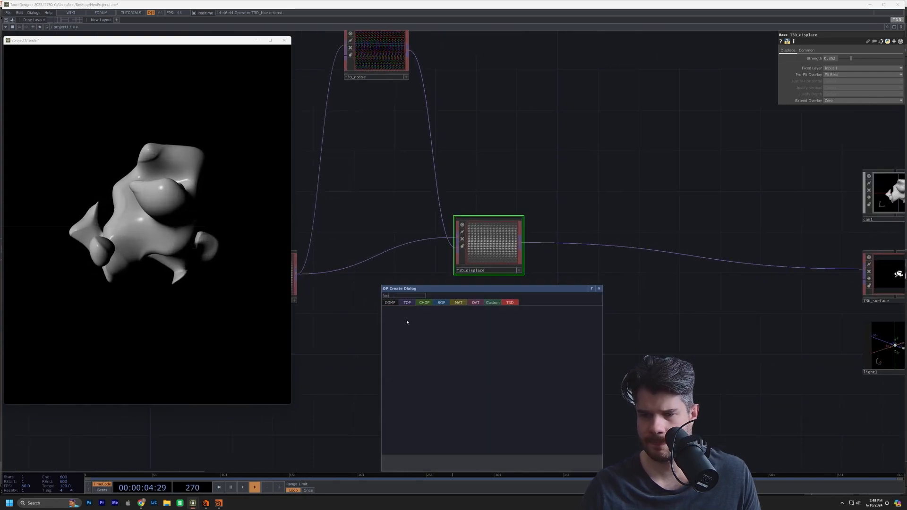
pyautogui.press('BackSpace')
pyautogui.press('BackSpace')
pyautogui.press('BackSpace')
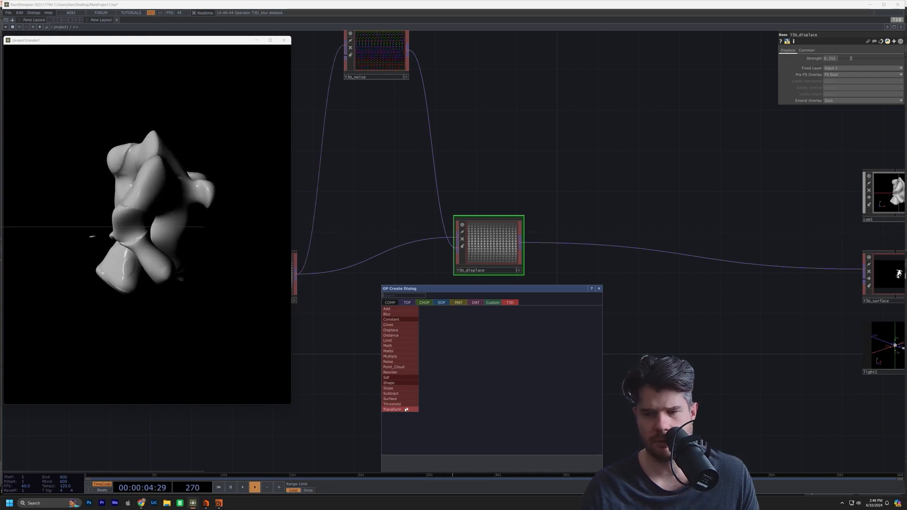
pyautogui.click(297, 414)
# Move the T3D Noise closer to the wire below it, and space the T3D shape and Displace operators farther apart.
pyautogui.moveTo(376, 346); pyautogui.dragTo(345, 358)
pyautogui.moveTo(617, 327); pyautogui.dragTo(719, 316)
pyautogui.moveTo(502, 138); pyautogui.dragTo(502, 210)
pyautogui.moveTo(713, 306); pyautogui.dragTo(671, 305)
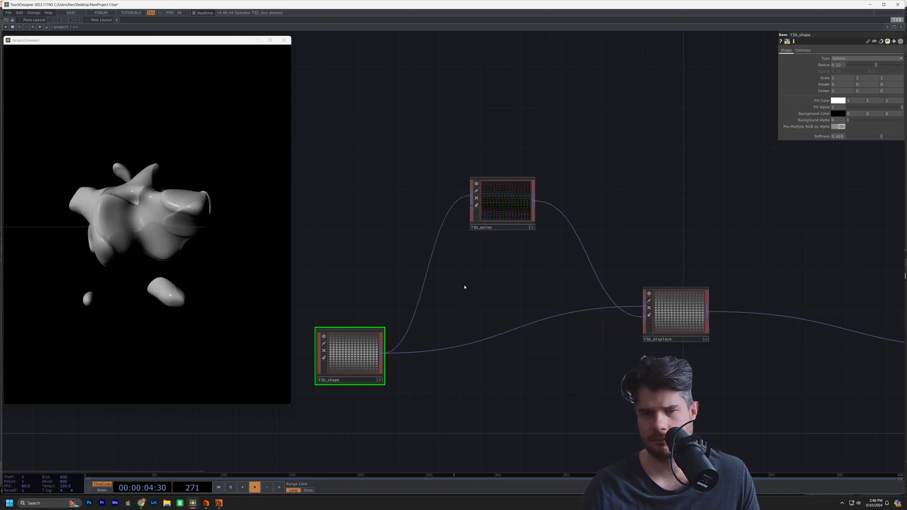
pyautogui.moveTo(455, 308); pyautogui.dragTo(438, 323)
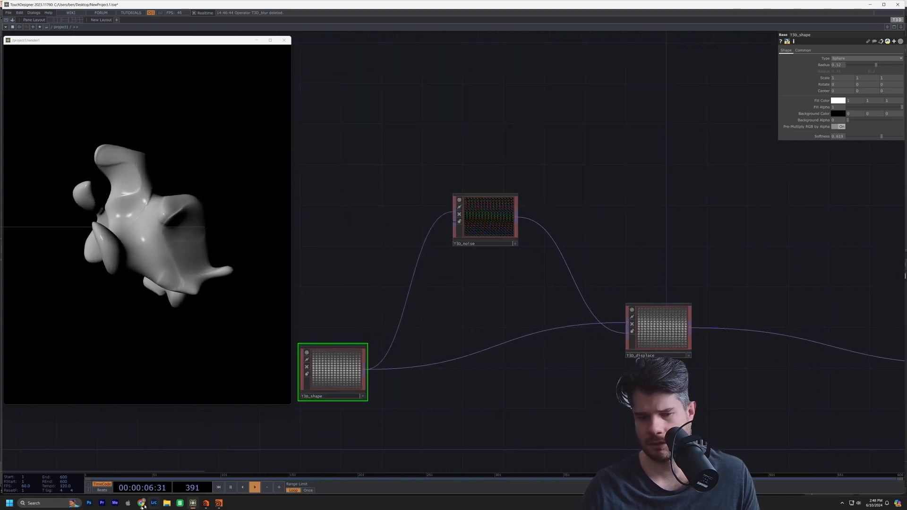
pyautogui.moveTo(479, 284); pyautogui.dragTo(510, 285)
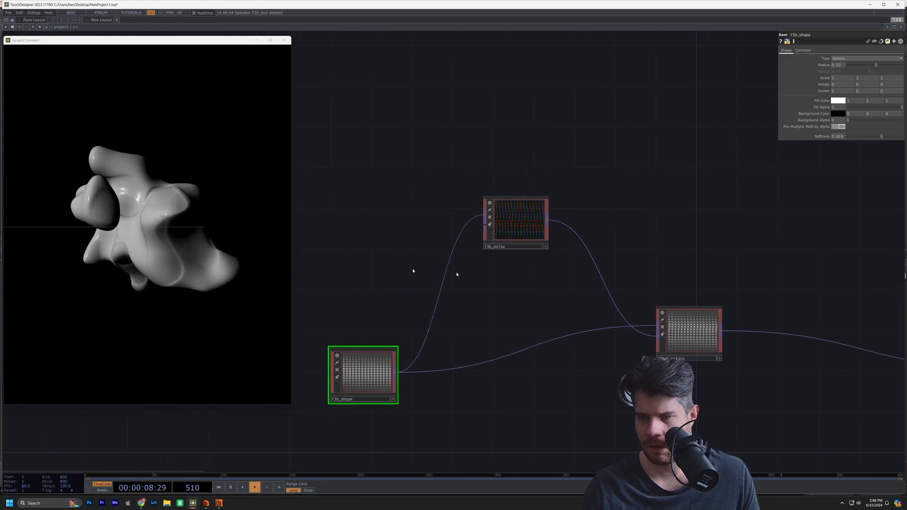
# Add a Feedback TOP beside the T3D Noise and connect the T3D shape's output to it.
pyautogui.press('Tab')
pyautogui.write('fea')
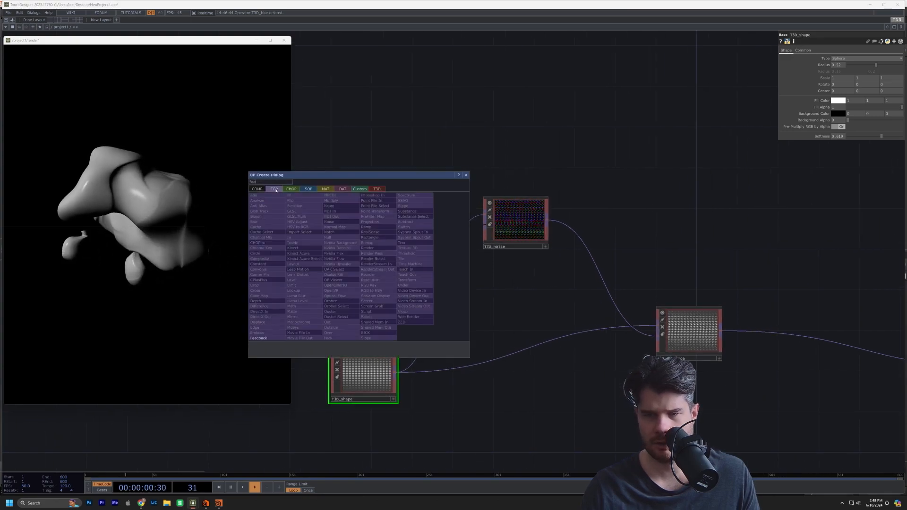
pyautogui.click(259, 338)
pyautogui.click(418, 199)
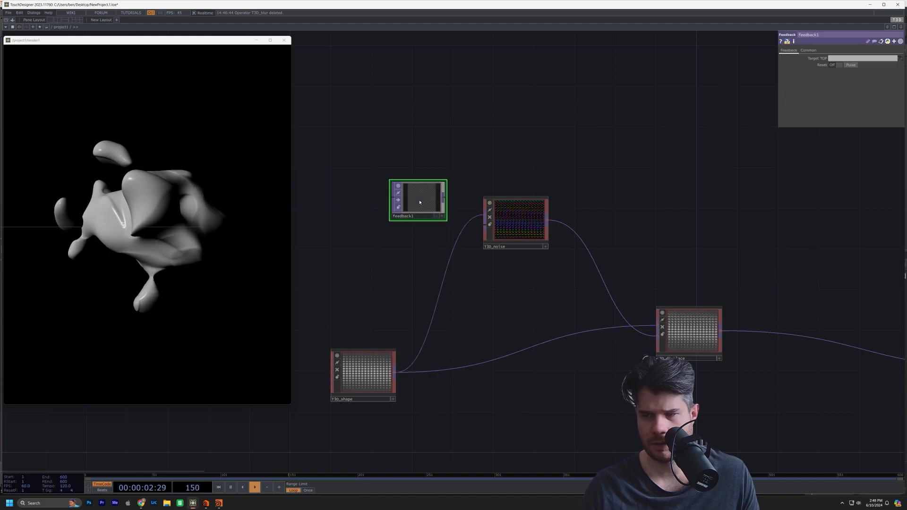
pyautogui.moveTo(398, 376)
pyautogui.mouseDown()
pyautogui.moveTo(391, 202)
pyautogui.moveTo(381, 228)
pyautogui.mouseUp()
pyautogui.scroll(6, 381, 228)
pyautogui.scroll(-8, 381, 228)
pyautogui.moveTo(367, 327); pyautogui.dragTo(327, 330)
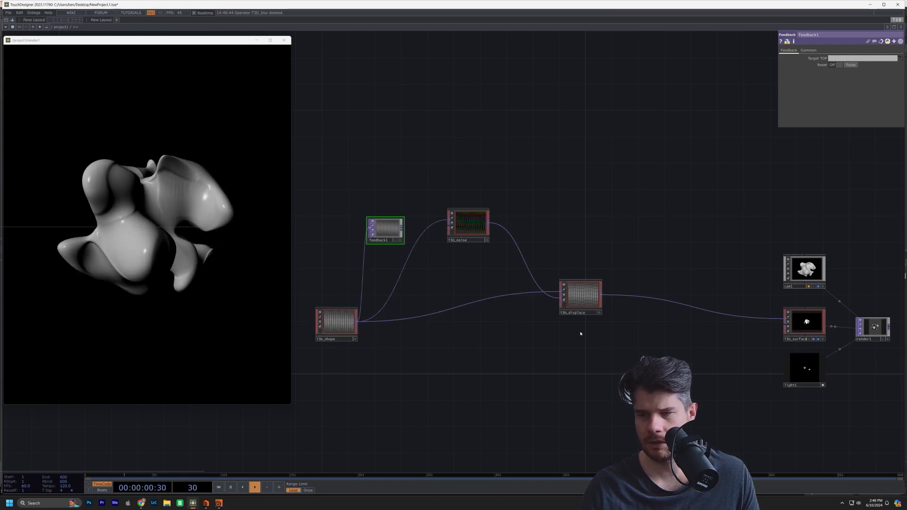
# Add a T3D Cross below Displace and connect both the T3D shape and Displace outputs to its inputs.
pyautogui.press('Tab')
pyautogui.click(600, 256)
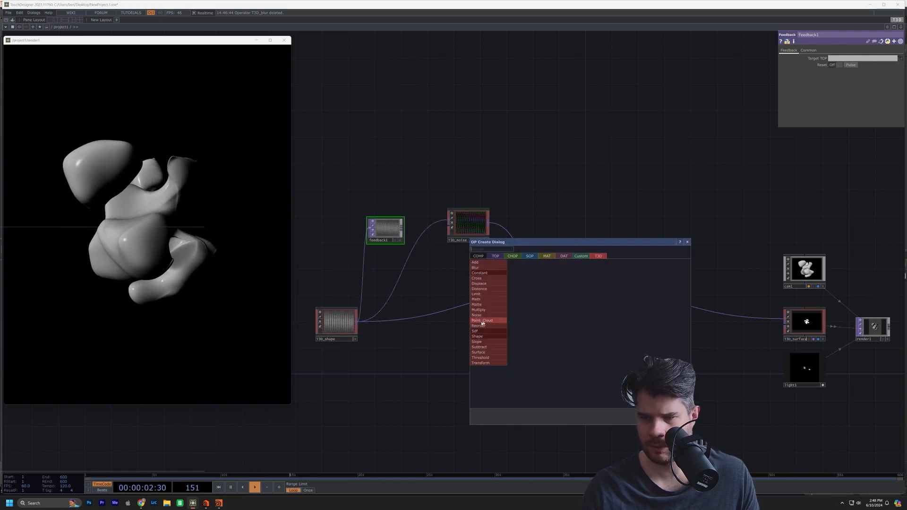
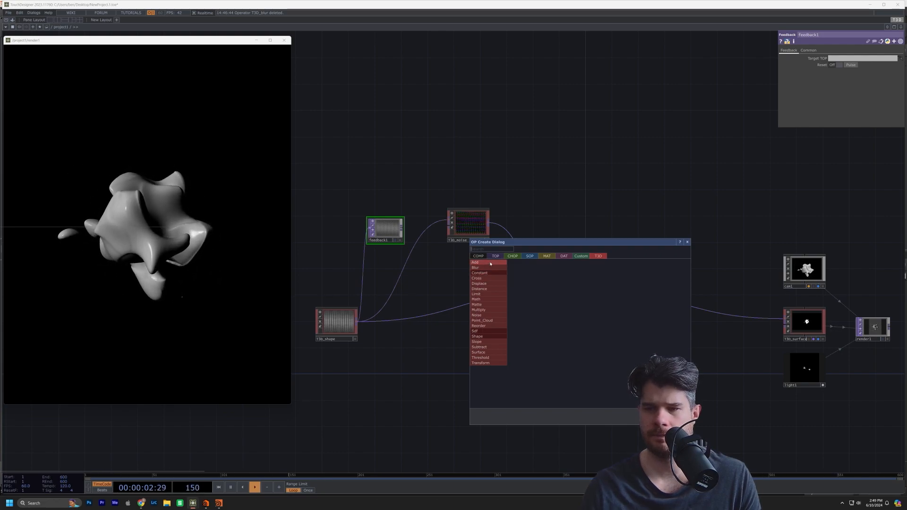
pyautogui.click(492, 278)
pyautogui.click(620, 342)
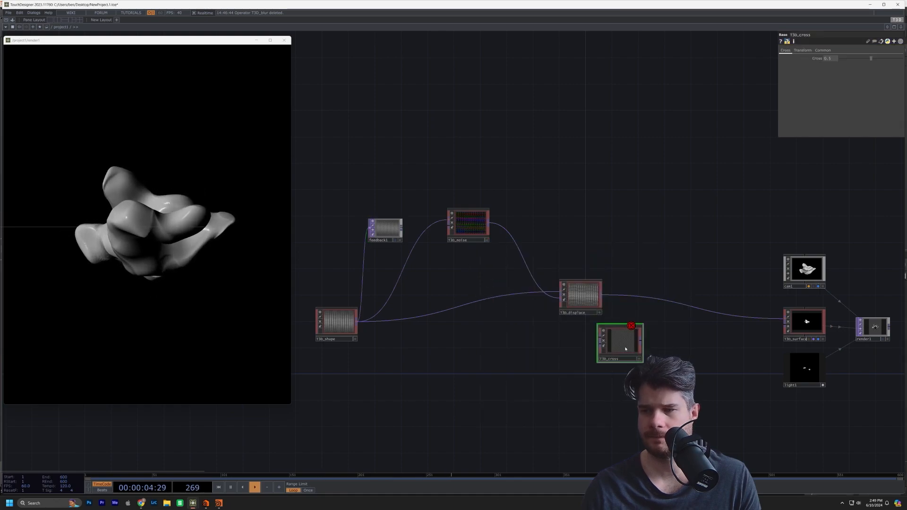
pyautogui.moveTo(359, 325); pyautogui.dragTo(636, 349)
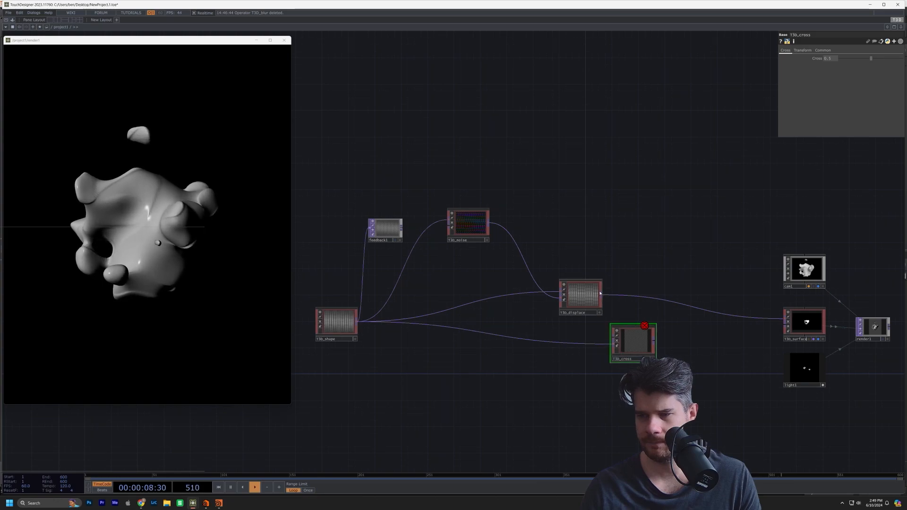
pyautogui.moveTo(605, 297); pyautogui.dragTo(612, 318, button='middle')
pyautogui.click(621, 356)
pyautogui.moveTo(346, 344); pyautogui.dragTo(318, 364)
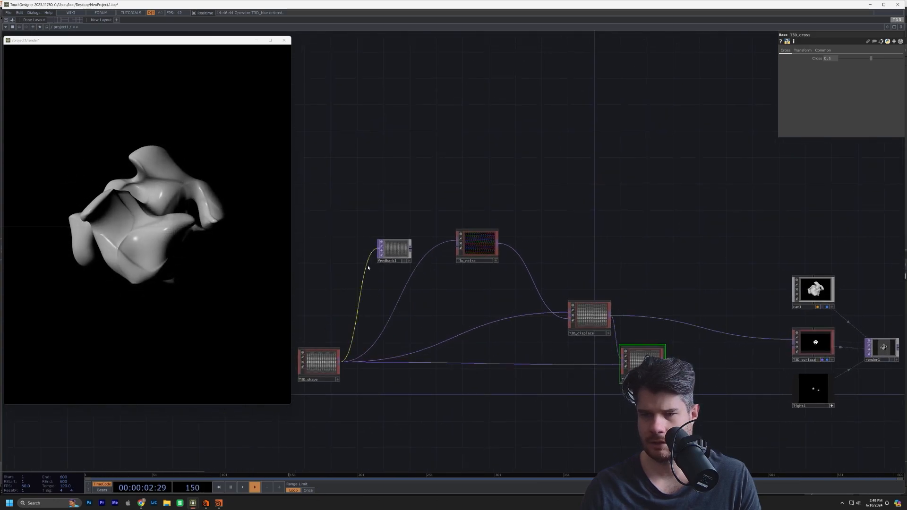
# Place the Feedback operator between the T3D shape and Displace, wired from the shape into Displace's first input.
pyautogui.moveTo(384, 275); pyautogui.dragTo(384, 284)
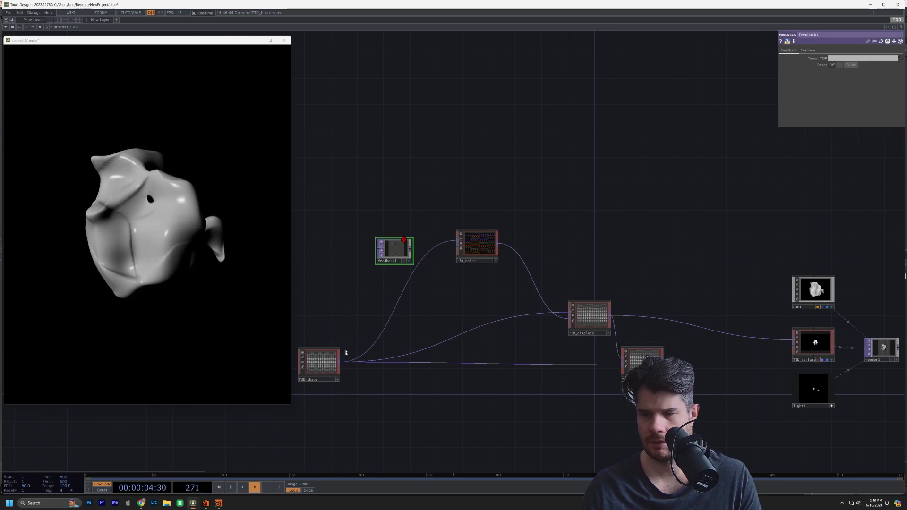
pyautogui.click(378, 250)
pyautogui.moveTo(394, 253); pyautogui.dragTo(414, 319)
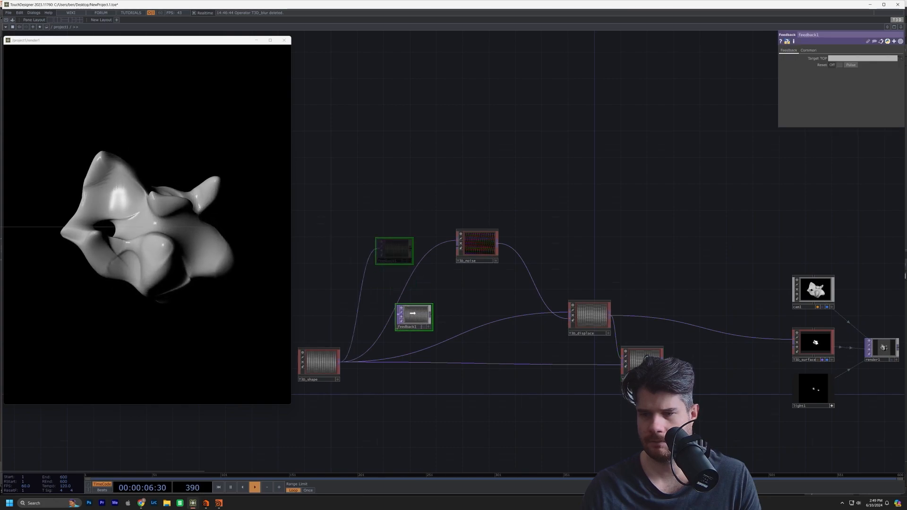
pyautogui.click(453, 337)
pyautogui.moveTo(395, 315); pyautogui.dragTo(417, 313)
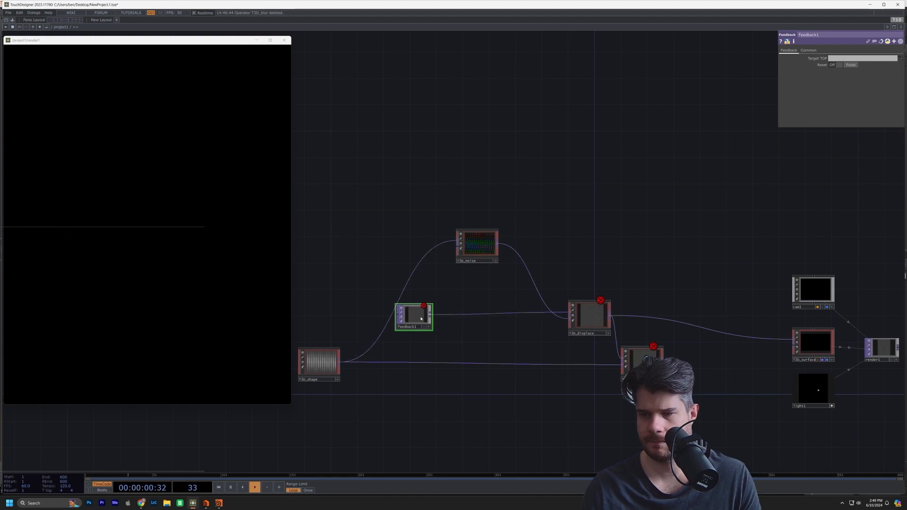
pyautogui.hotkey('ctrl', 'z')
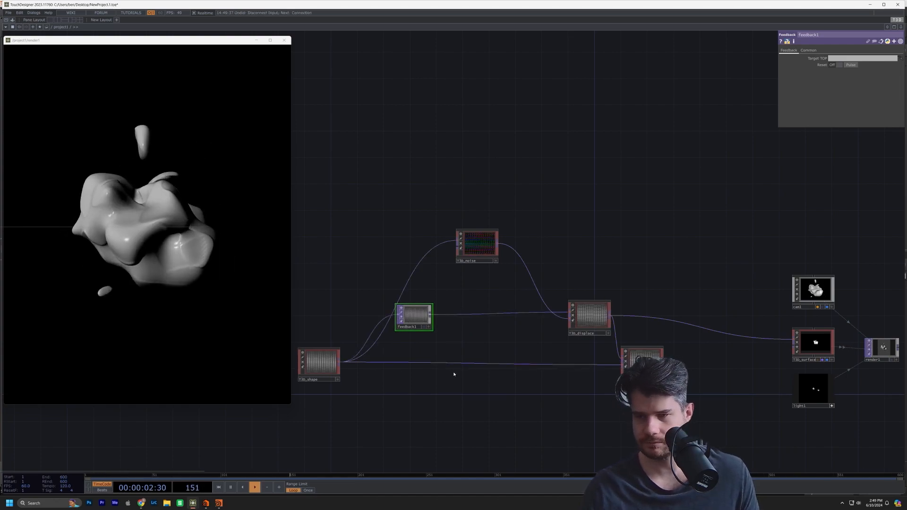
# Add a Null TOP after the T3D Cross, connect Cross to it, and make it the Feedback's target TOP.
pyautogui.scroll(2, 461, 328)
pyautogui.moveTo(756, 366); pyautogui.dragTo(709, 380)
pyautogui.moveTo(776, 385); pyautogui.dragTo(708, 381)
pyautogui.press('Tab')
pyautogui.click(652, 302)
pyautogui.write('n')
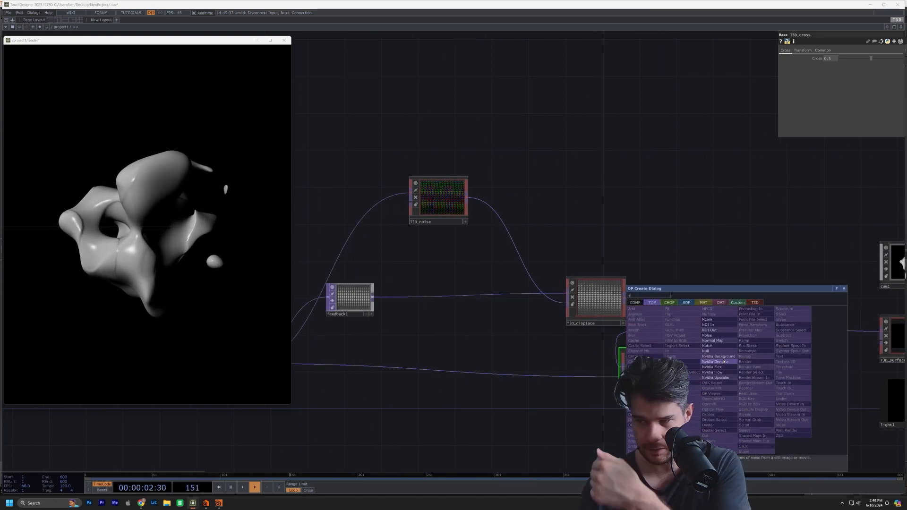
pyautogui.click(705, 350)
pyautogui.click(721, 377)
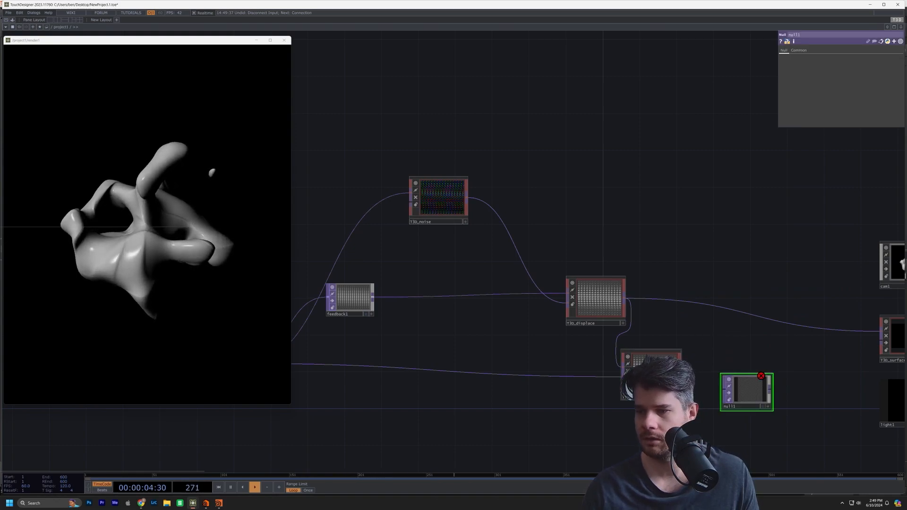
pyautogui.moveTo(750, 389); pyautogui.dragTo(741, 370)
pyautogui.click(711, 374)
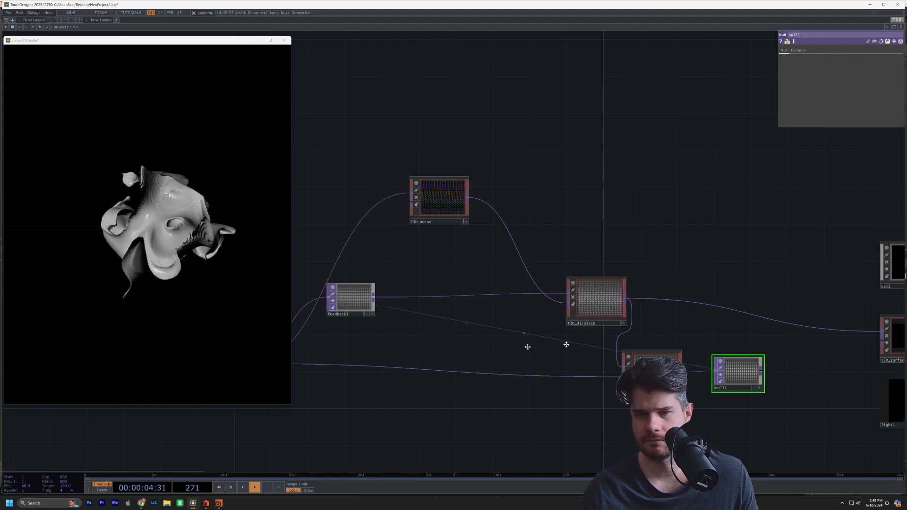
# Spread the T3D shape, Noise, Displace and Feedback operators farther away from the T3D Cross.
pyautogui.moveTo(527, 347); pyautogui.dragTo(741, 342)
pyautogui.moveTo(437, 376); pyautogui.dragTo(331, 375)
pyautogui.moveTo(656, 184); pyautogui.dragTo(548, 209)
pyautogui.moveTo(809, 290); pyautogui.dragTo(707, 290)
pyautogui.moveTo(563, 292); pyautogui.dragTo(518, 303)
# Try different blends on the T3D Cross, ending with a Cross value of about 0.25.
pyautogui.click(864, 367)
pyautogui.moveTo(873, 61); pyautogui.dragTo(877, 60)
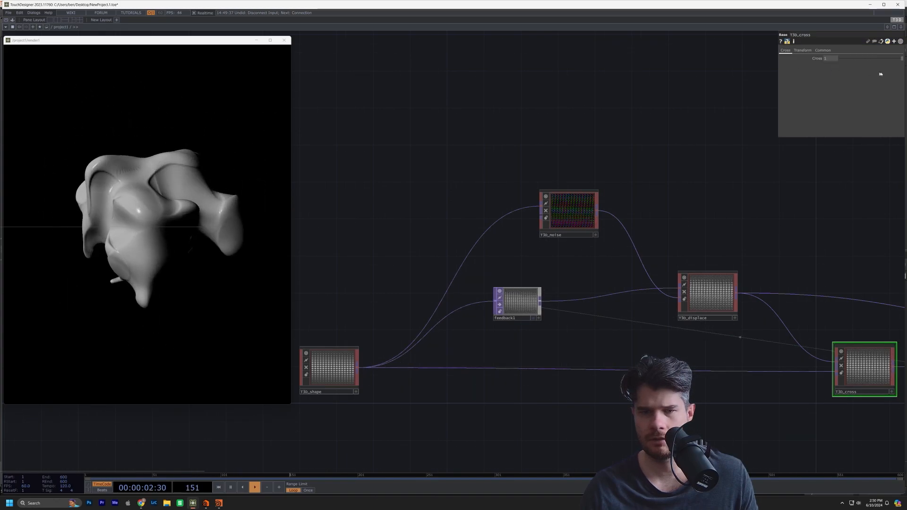
pyautogui.moveTo(784, 194); pyautogui.dragTo(595, 199)
pyautogui.moveTo(676, 373); pyautogui.dragTo(638, 373)
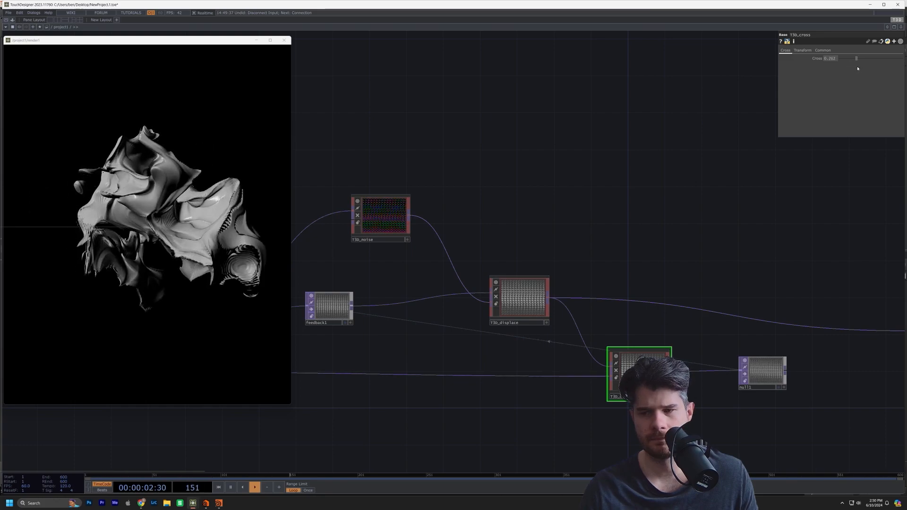
pyautogui.moveTo(857, 59); pyautogui.dragTo(856, 59)
# Connect the Null's output to the T3D surface in place of the Displace output.
pyautogui.click(785, 371)
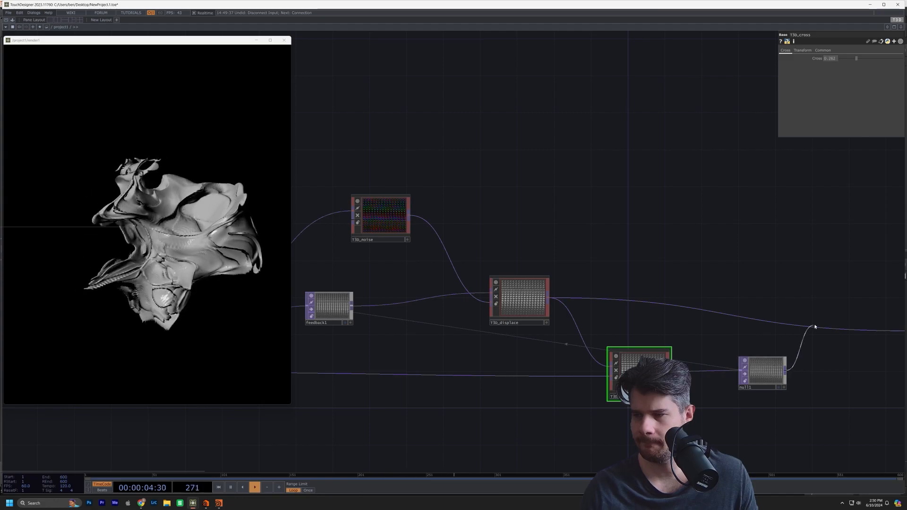
pyautogui.click(816, 331)
pyautogui.click(763, 380)
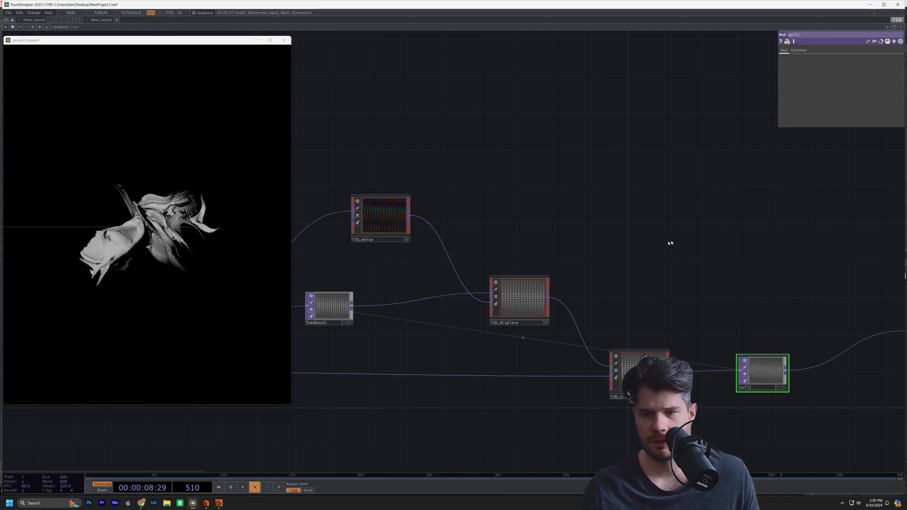
pyautogui.moveTo(667, 244); pyautogui.dragTo(685, 243)
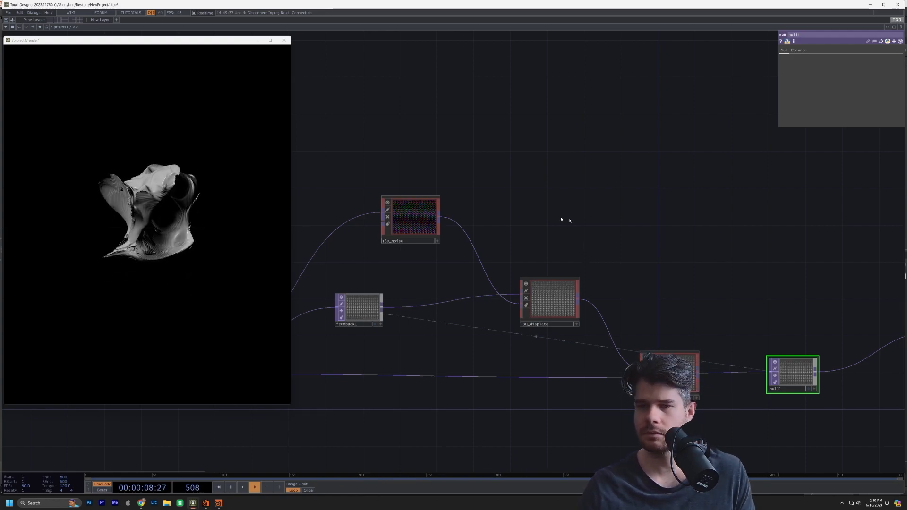
# Lower the T3D Displace Strength to about 0.03.
pyautogui.moveTo(472, 229); pyautogui.dragTo(508, 228)
pyautogui.click(465, 229)
pyautogui.click(586, 300)
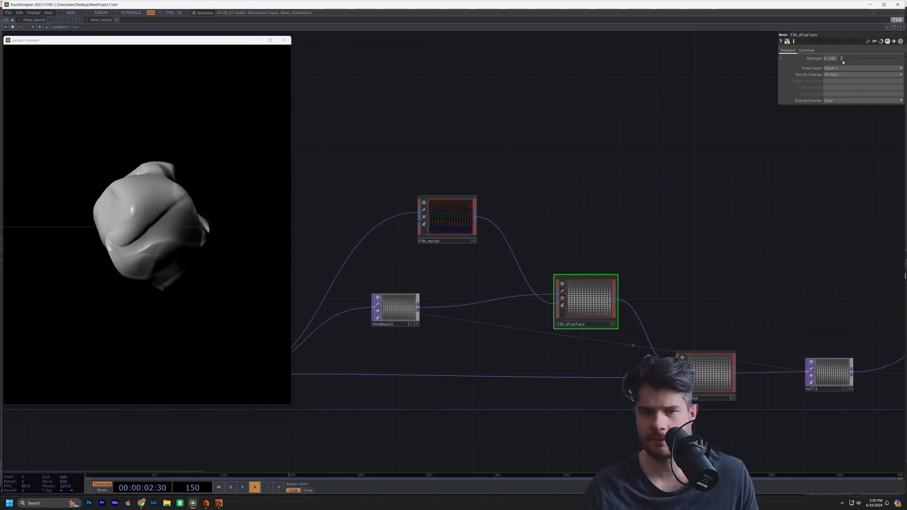
pyautogui.moveTo(837, 62); pyautogui.dragTo(839, 62)
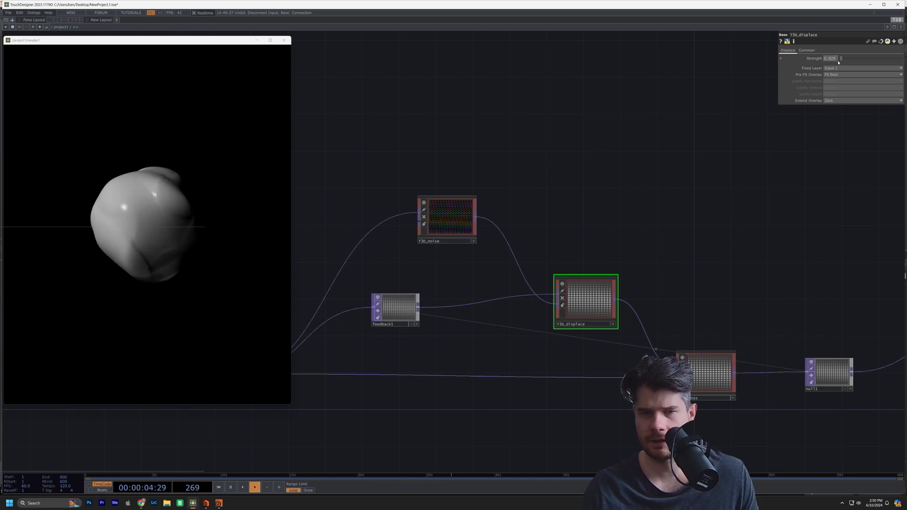
# Widen the feedback loop's layout by moving Feedback away from Displace, and T3D Cross and Null farther along the chain.
pyautogui.moveTo(665, 209); pyautogui.dragTo(768, 206)
pyautogui.moveTo(495, 309); pyautogui.dragTo(484, 309)
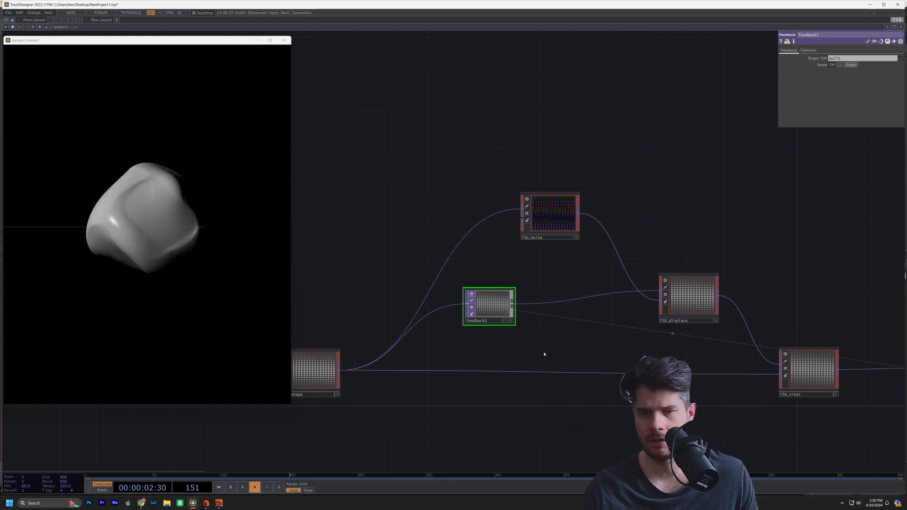
pyautogui.moveTo(544, 355); pyautogui.dragTo(528, 355)
pyautogui.moveTo(463, 305); pyautogui.dragTo(442, 304)
pyautogui.moveTo(475, 325); pyautogui.dragTo(362, 322)
pyautogui.moveTo(706, 340); pyautogui.dragTo(585, 328)
pyautogui.moveTo(557, 360); pyautogui.dragTo(603, 369)
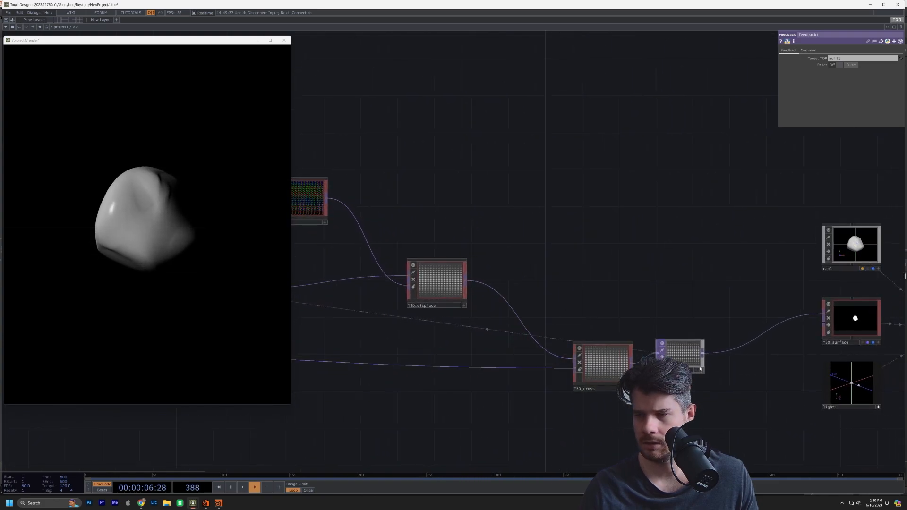
pyautogui.moveTo(680, 355); pyautogui.dragTo(706, 364)
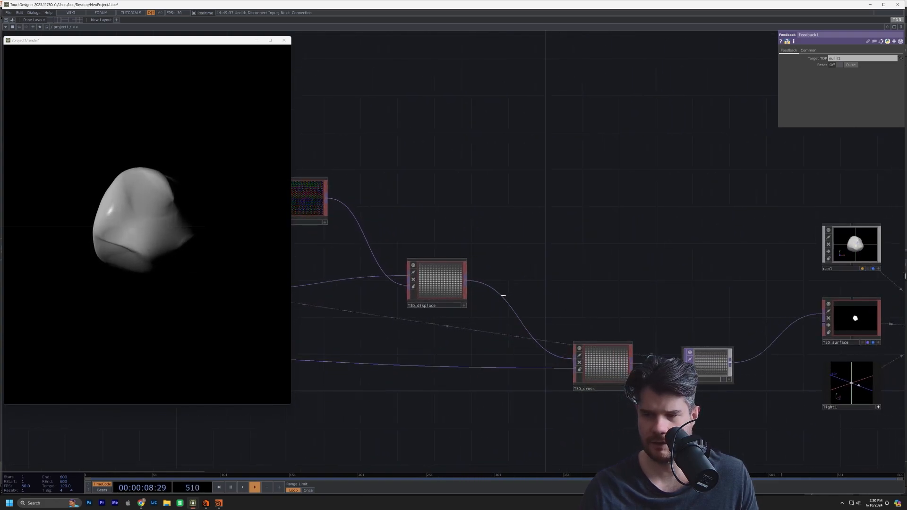
# Vary the T3D Cross blend down to 0 and back, leaving the Cross value at about 0.095.
pyautogui.click(602, 363)
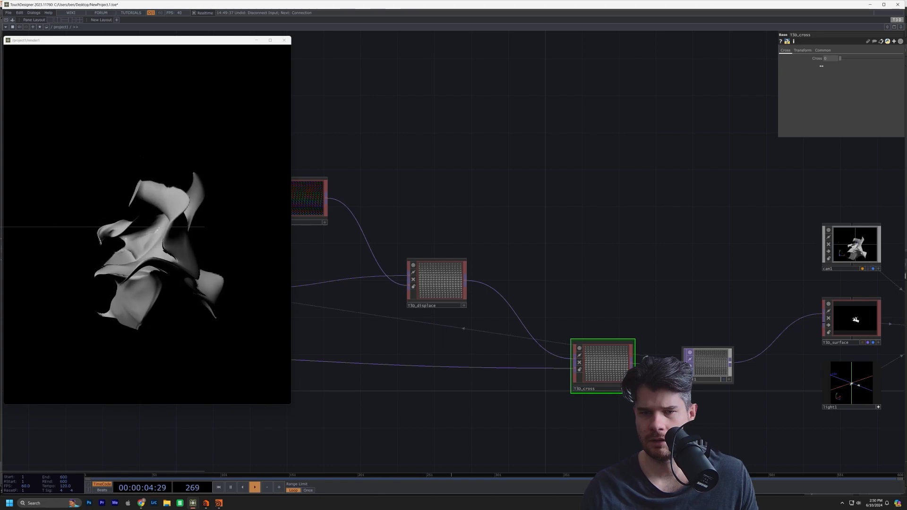
pyautogui.moveTo(822, 66); pyautogui.dragTo(837, 66)
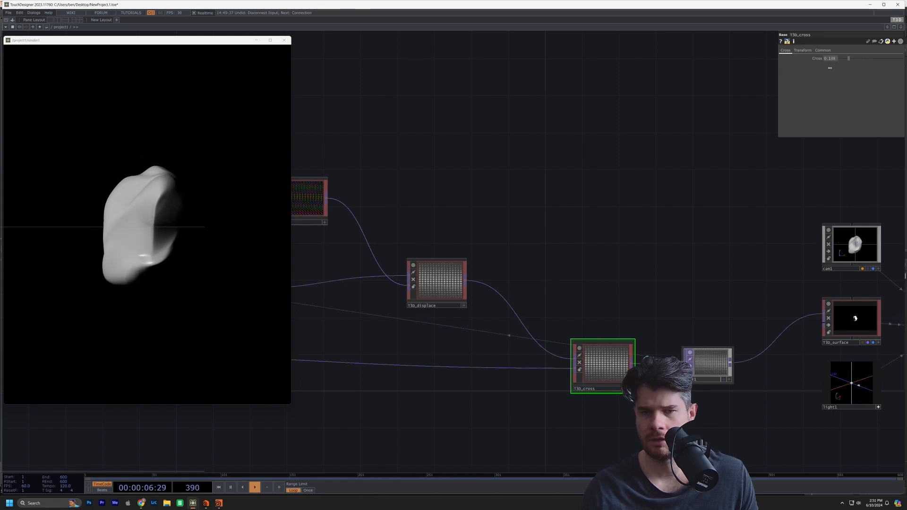
pyautogui.moveTo(823, 69); pyautogui.dragTo(849, 69)
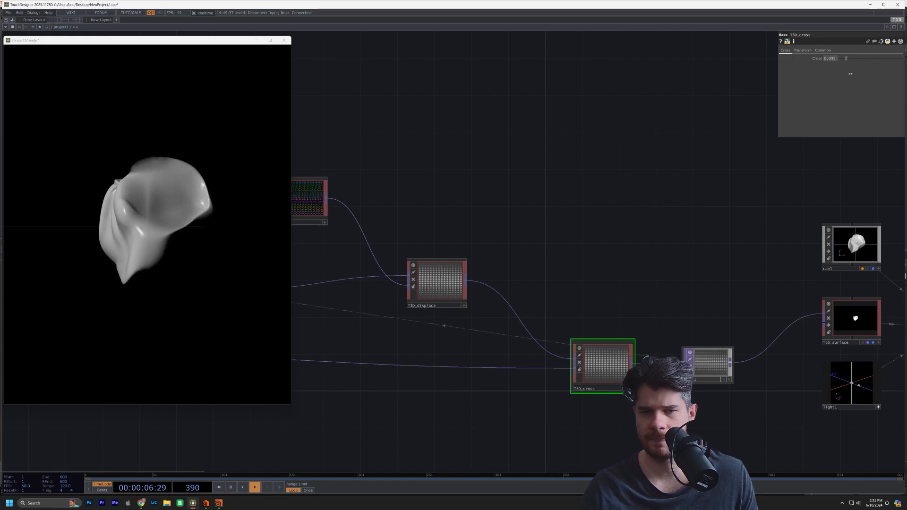
# Move T3D Displace back to make room and insert a T3D Transform on the wire between Displace and Cross.
pyautogui.moveTo(609, 250); pyautogui.dragTo(717, 221)
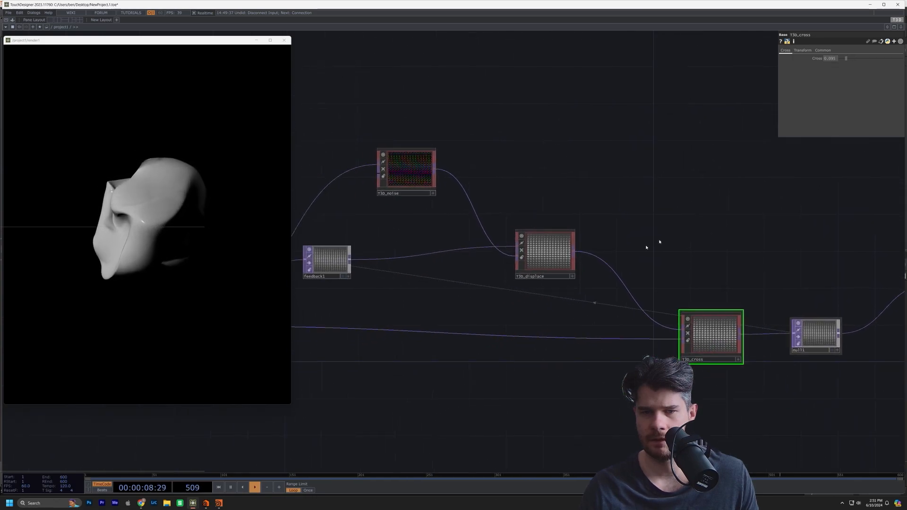
pyautogui.moveTo(542, 234); pyautogui.dragTo(504, 225)
pyautogui.rightClick(590, 264)
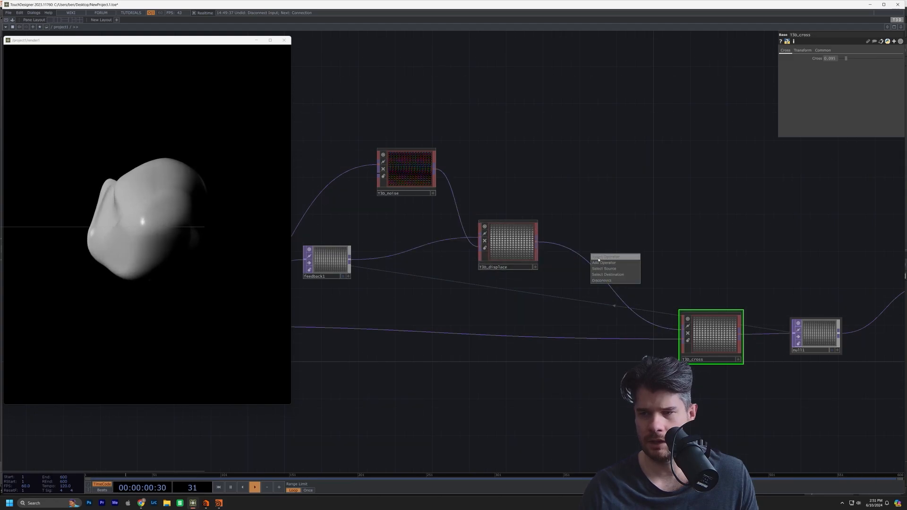
pyautogui.click(598, 259)
pyautogui.write('t')
pyautogui.click(616, 182)
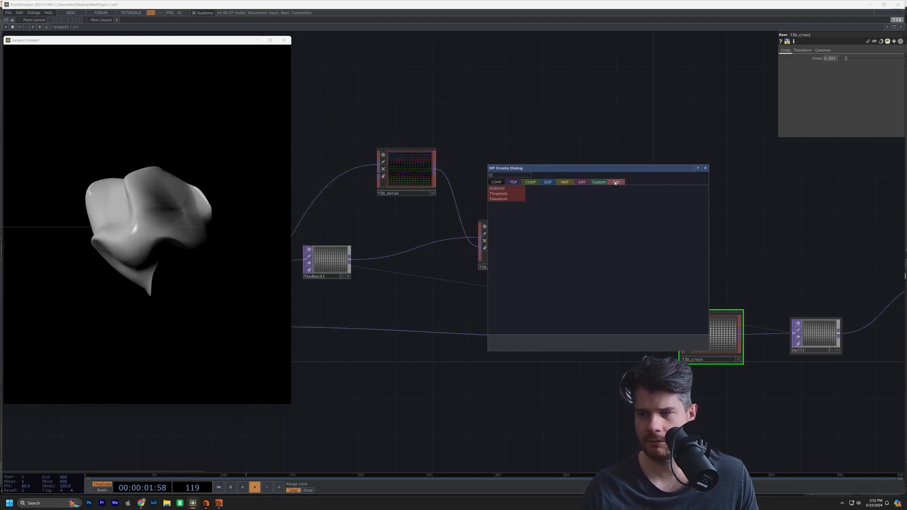
pyautogui.click(517, 199)
pyautogui.click(588, 250)
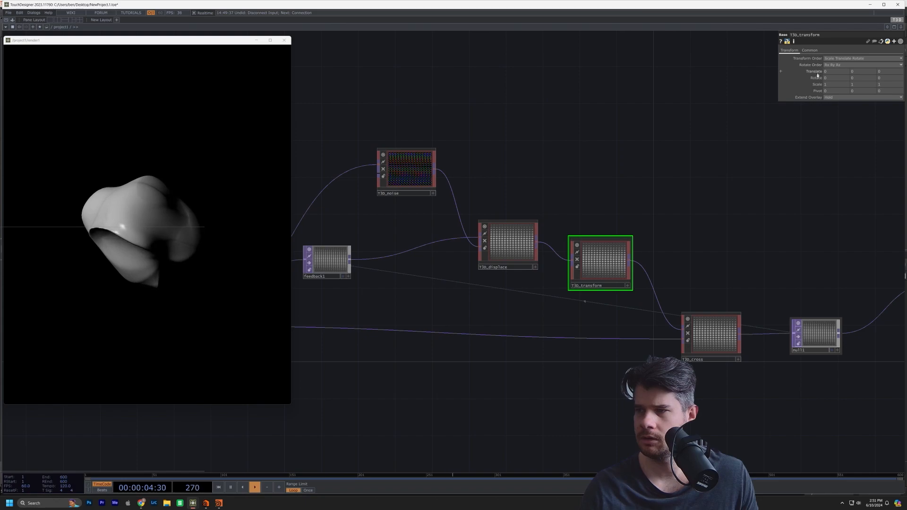
# Try a rotation of 0.12 and a scale of 1.1 on all axes in the T3D Transform, and reset the Feedback.
pyautogui.moveTo(817, 82); pyautogui.dragTo(817, 66, button='middle')
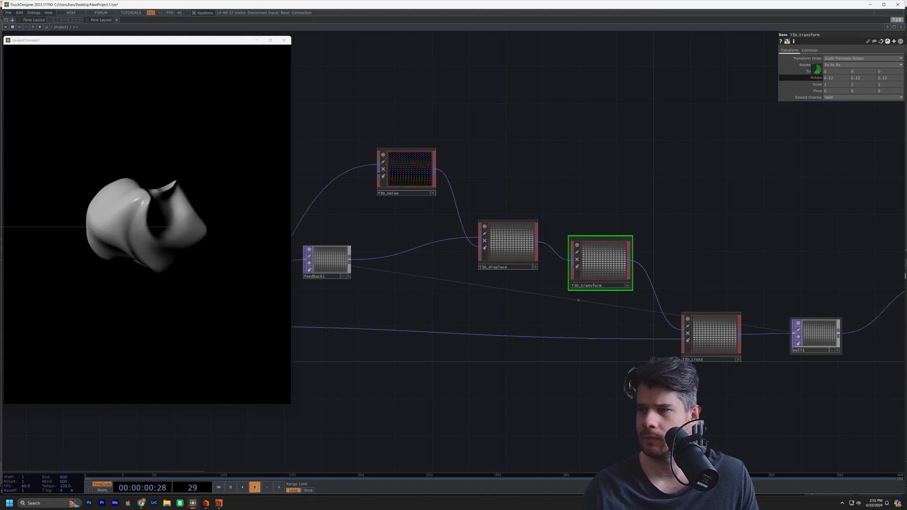
pyautogui.moveTo(816, 71); pyautogui.dragTo(817, 76, button='middle')
pyautogui.moveTo(803, 267); pyautogui.dragTo(905, 271)
pyautogui.click(446, 267)
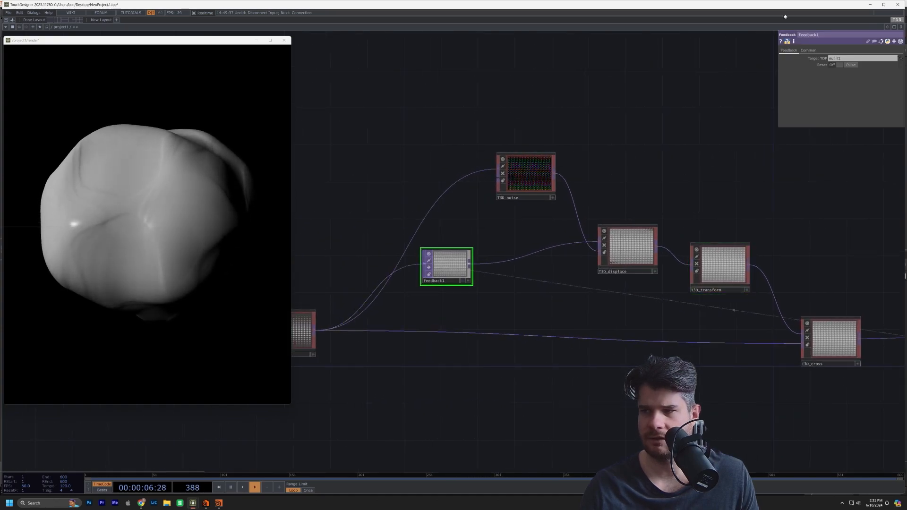
pyautogui.click(849, 65)
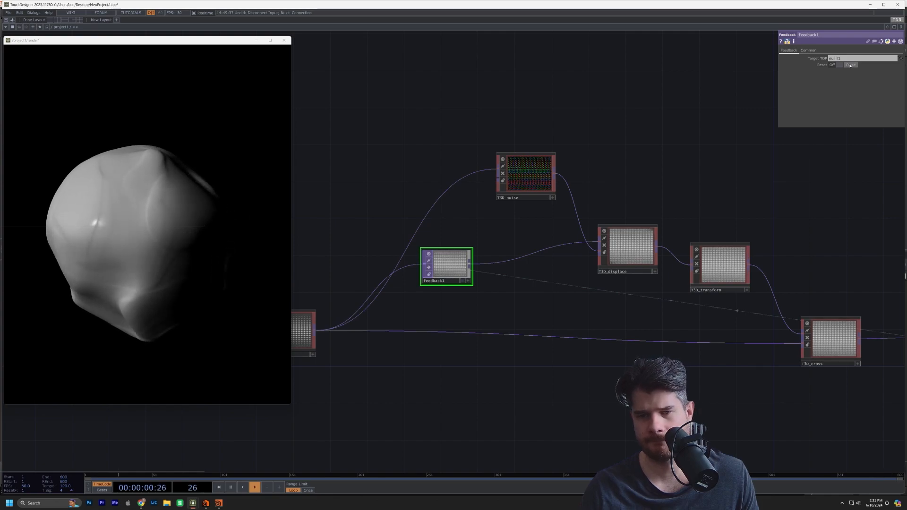
# Lower the T3D Transform's Scale to about 1.03 on all axes.
pyautogui.click(732, 246)
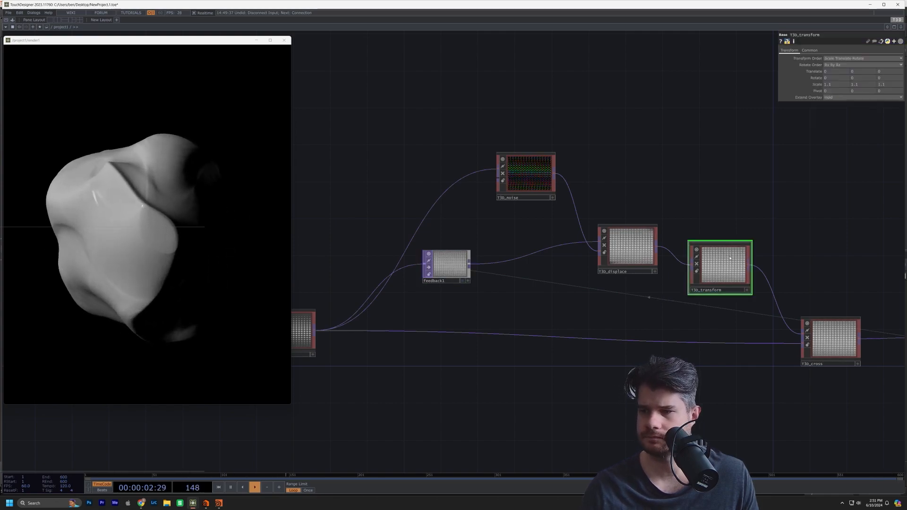
pyautogui.moveTo(815, 87); pyautogui.dragTo(813, 78, button='middle')
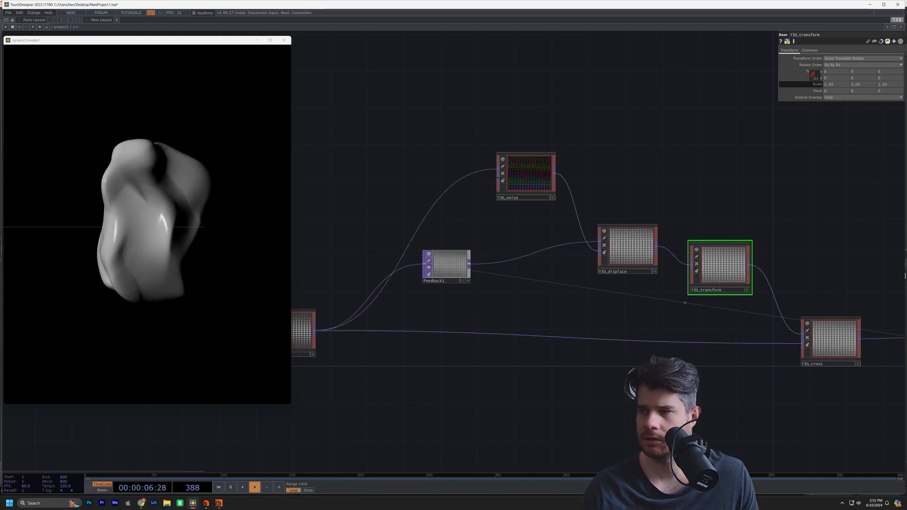
pyautogui.moveTo(813, 77); pyautogui.dragTo(815, 87, button='middle')
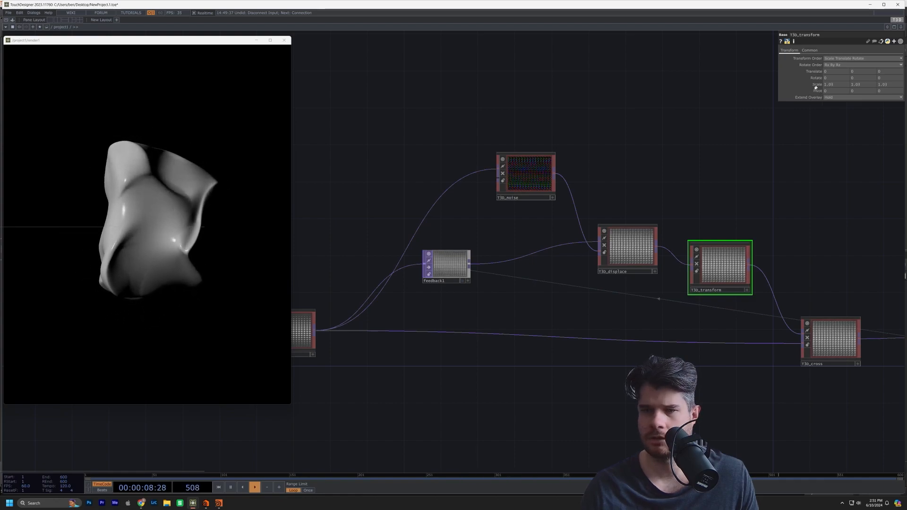
# Vary the T3D Cross blend down to 0 and back up, leaving the Cross value at about 0.038.
pyautogui.moveTo(687, 221); pyautogui.dragTo(681, 226)
pyautogui.click(836, 341)
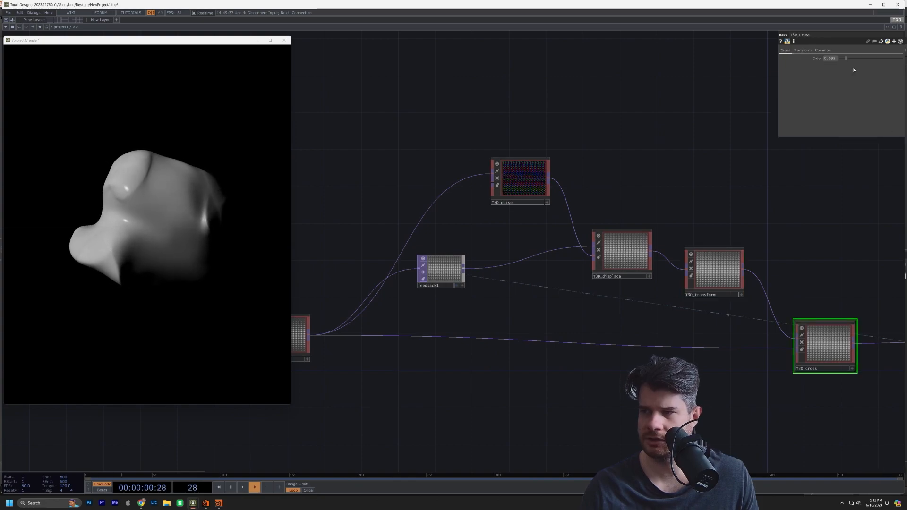
pyautogui.moveTo(846, 60); pyautogui.dragTo(818, 58)
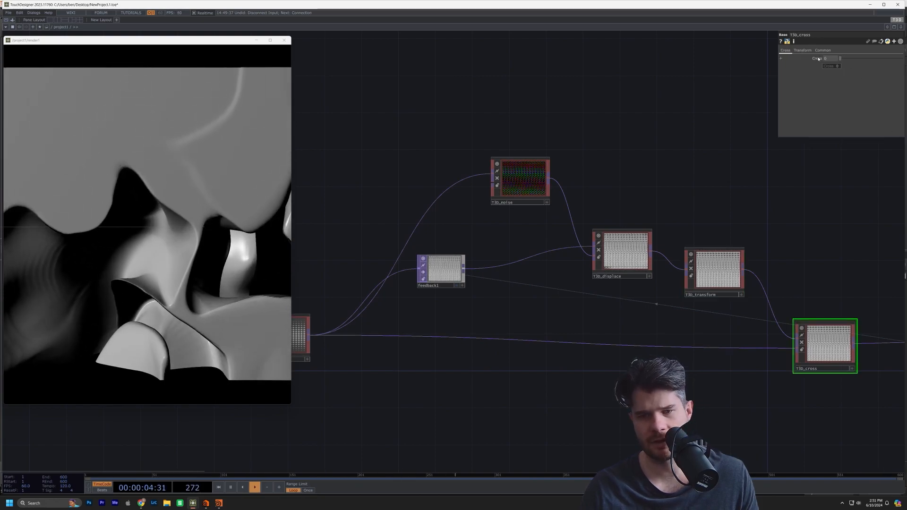
pyautogui.moveTo(819, 59)
pyautogui.mouseDown()
pyautogui.moveTo(835, 60)
pyautogui.moveTo(816, 65)
pyautogui.mouseUp()
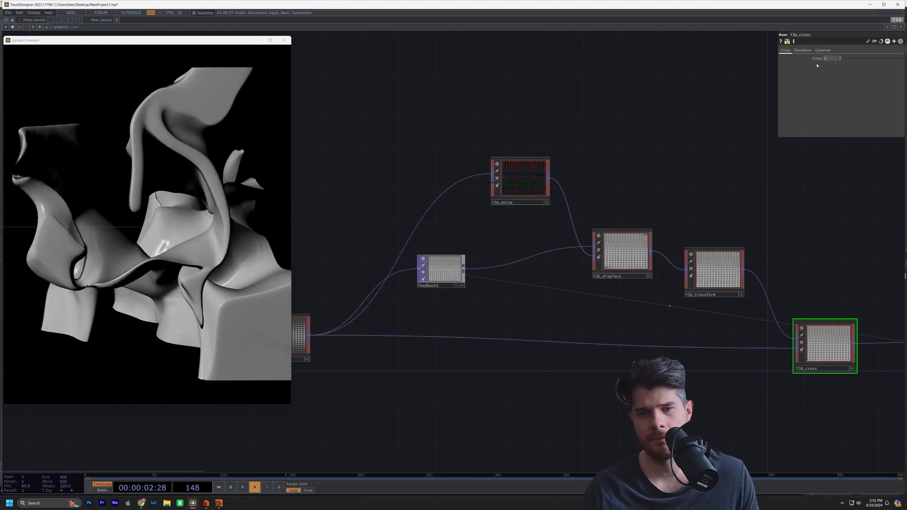
pyautogui.moveTo(818, 66)
pyautogui.mouseDown()
pyautogui.moveTo(837, 67)
pyautogui.moveTo(816, 69)
pyautogui.moveTo(827, 74)
pyautogui.mouseUp()
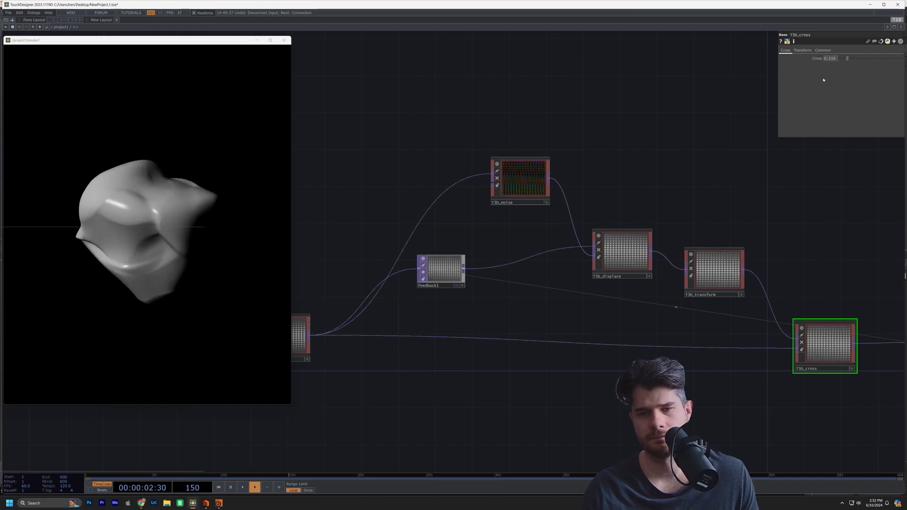
pyautogui.moveTo(820, 82); pyautogui.dragTo(817, 82)
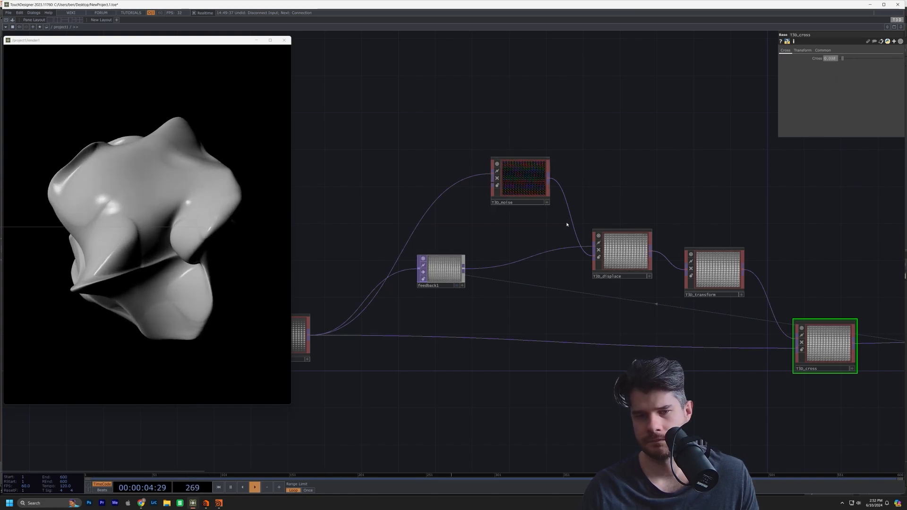
# Add a T3D Add operator to the network below T3D Cross.
pyautogui.moveTo(465, 377); pyautogui.dragTo(278, 386)
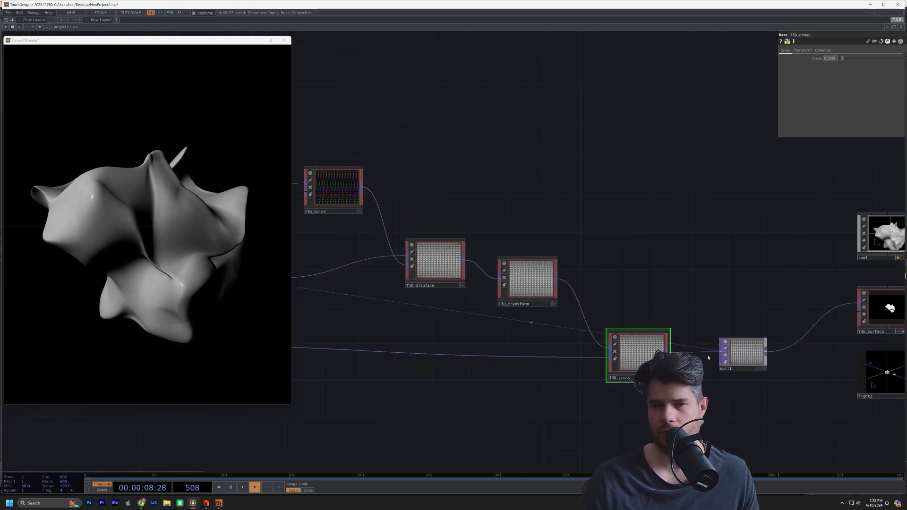
pyautogui.moveTo(610, 249); pyautogui.dragTo(675, 215)
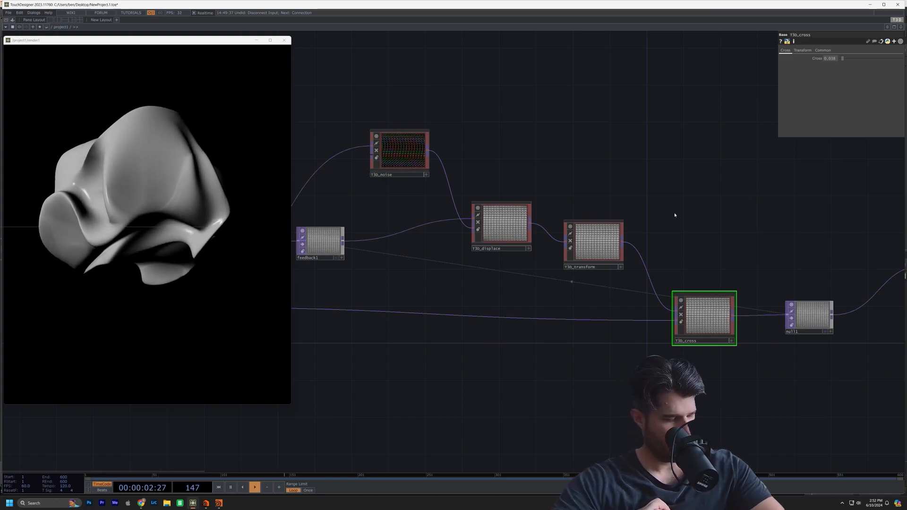
pyautogui.moveTo(668, 206); pyautogui.dragTo(699, 231)
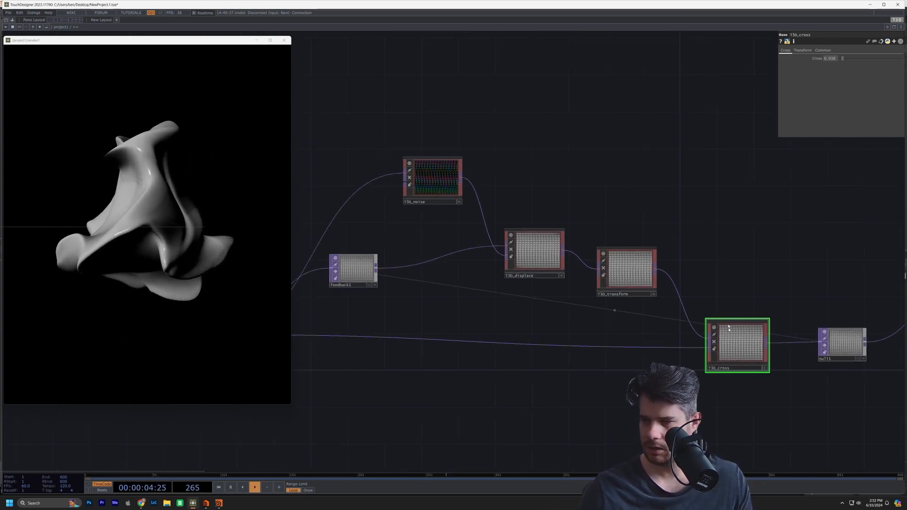
pyautogui.press('Tab')
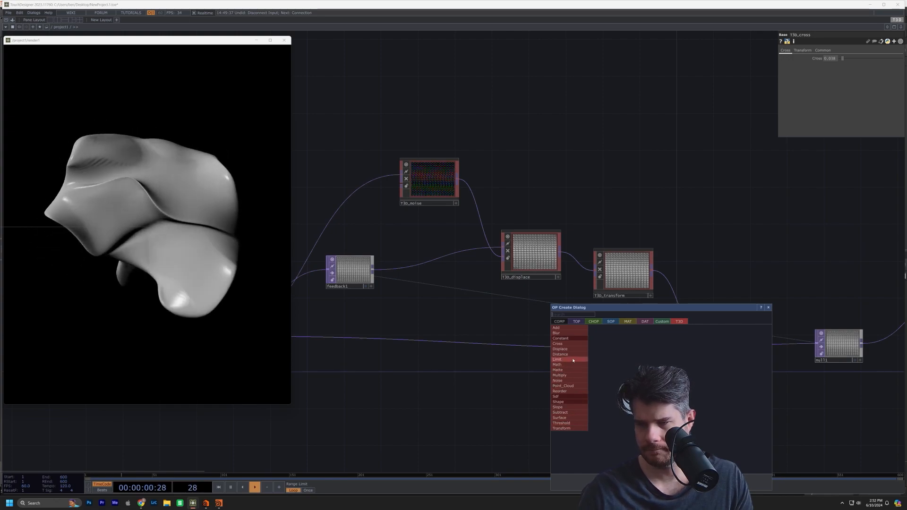
pyautogui.click(573, 330)
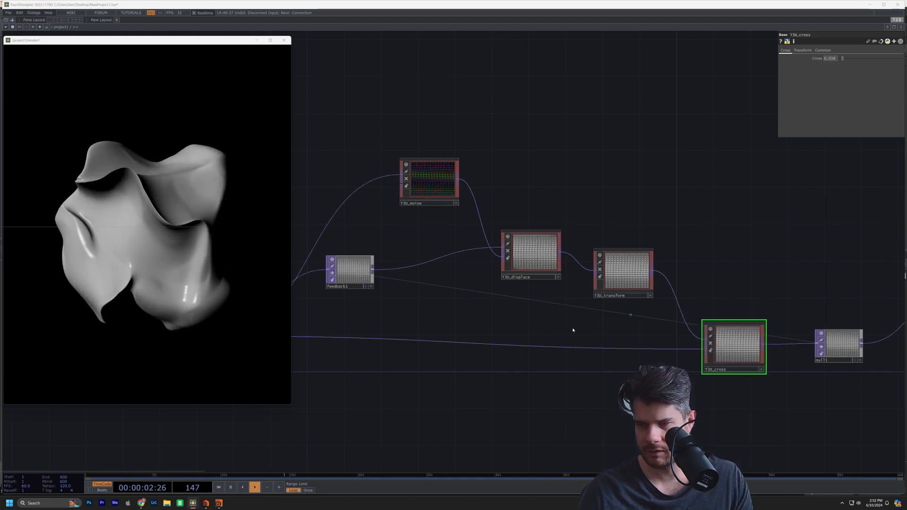
pyautogui.click(769, 419)
pyautogui.moveTo(691, 392); pyautogui.dragTo(710, 395)
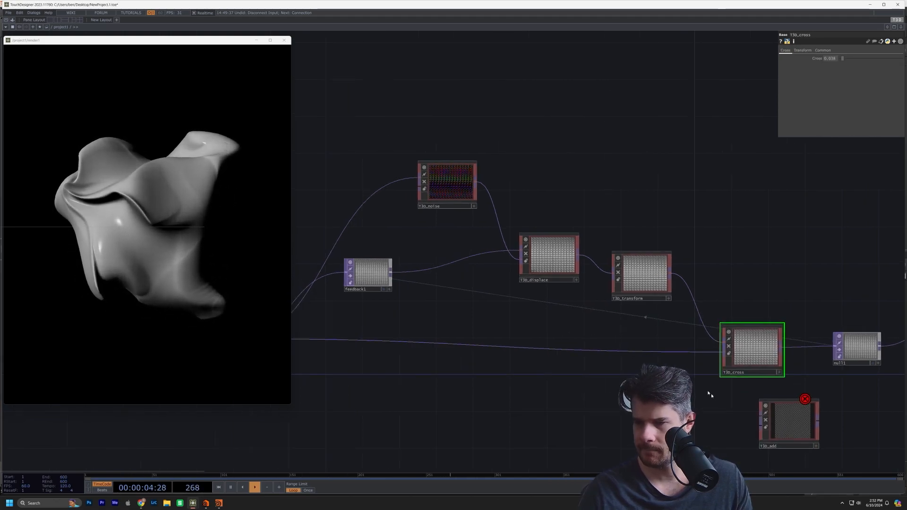
# Connect the outputs of T3D Shape and T3D Transform to the inputs of T3D Add.
pyautogui.scroll(-3, 710, 394)
pyautogui.click(372, 355)
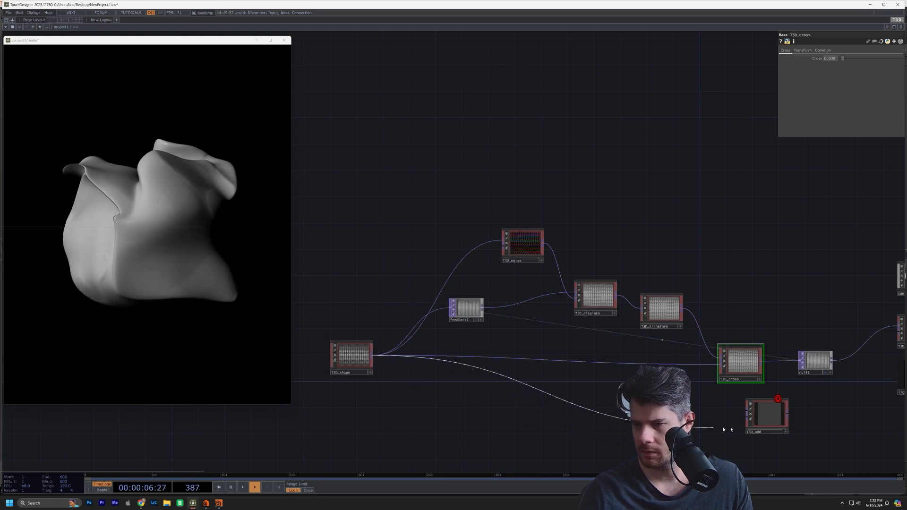
pyautogui.click(747, 416)
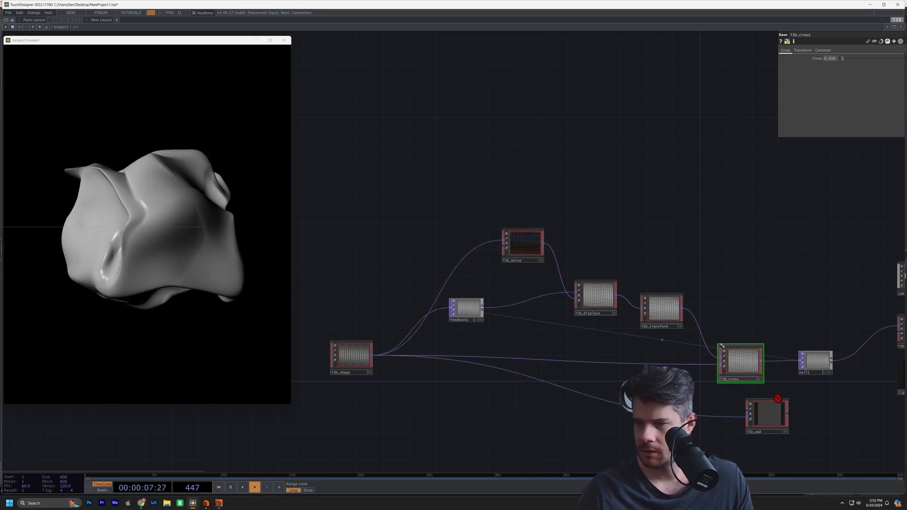
pyautogui.click(685, 310)
pyautogui.click(748, 412)
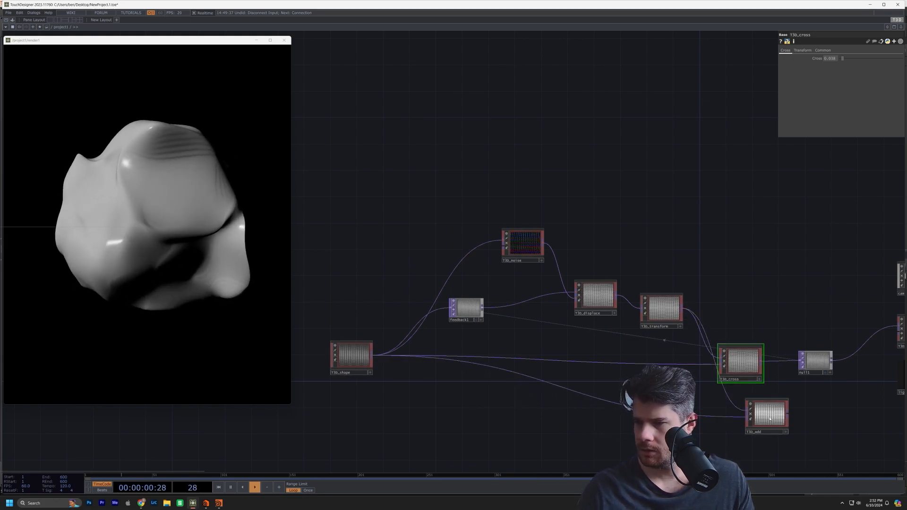
# Replace T3D Cross with T3D Add as the Null's input, deleting Cross and placing Add in its spot.
pyautogui.moveTo(773, 410); pyautogui.dragTo(740, 405)
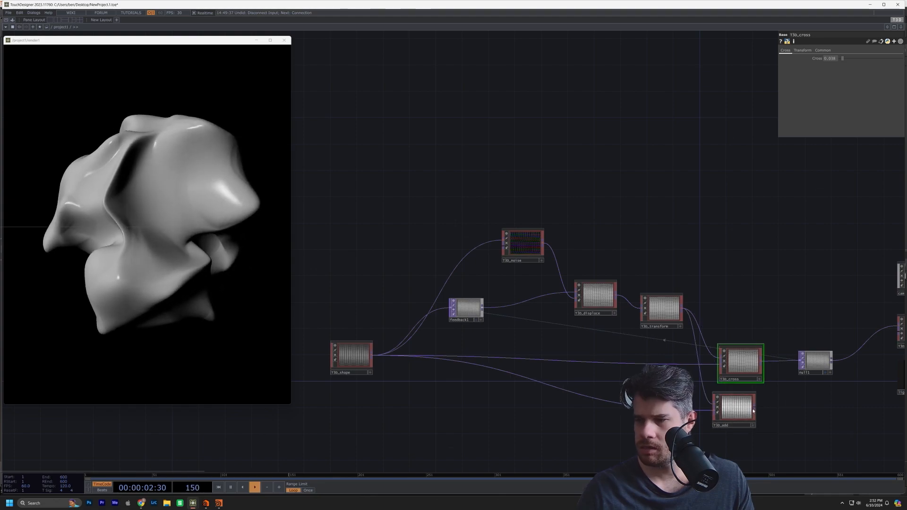
pyautogui.click(756, 408)
pyautogui.click(801, 361)
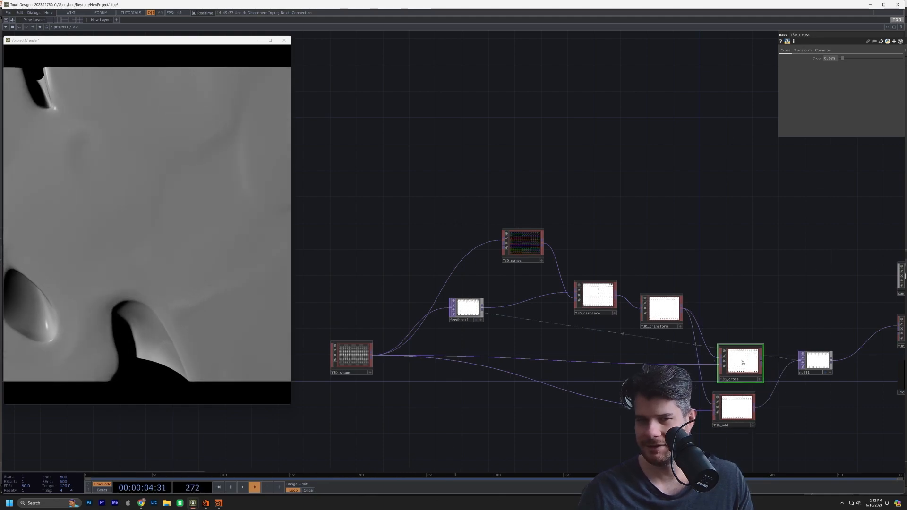
pyautogui.press('Delete')
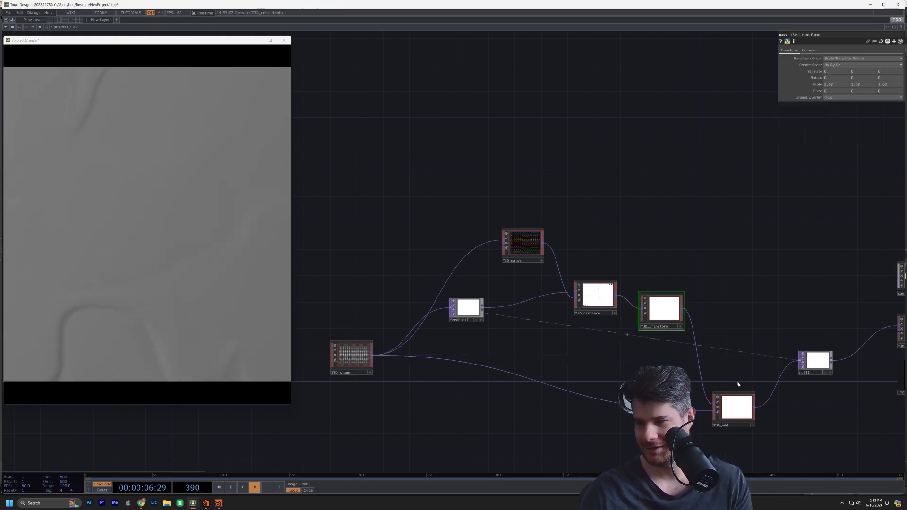
pyautogui.moveTo(736, 413); pyautogui.dragTo(743, 374)
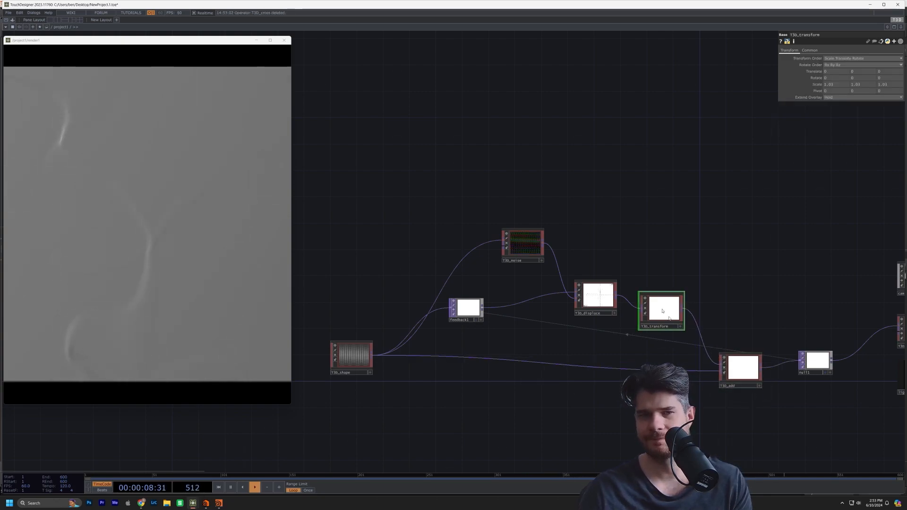
# Switch the Feedback's Reset on and off twice to restart the loop.
pyautogui.click(466, 308)
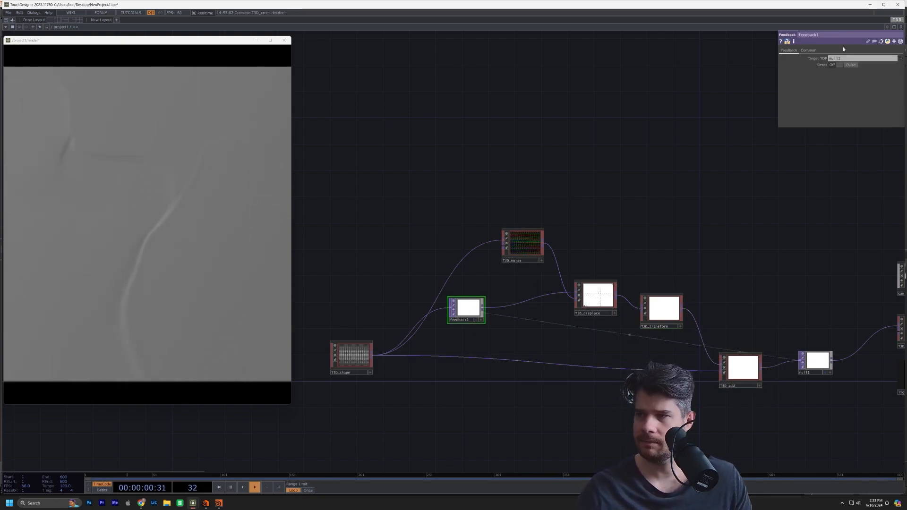
pyautogui.click(839, 65)
pyautogui.click(839, 66)
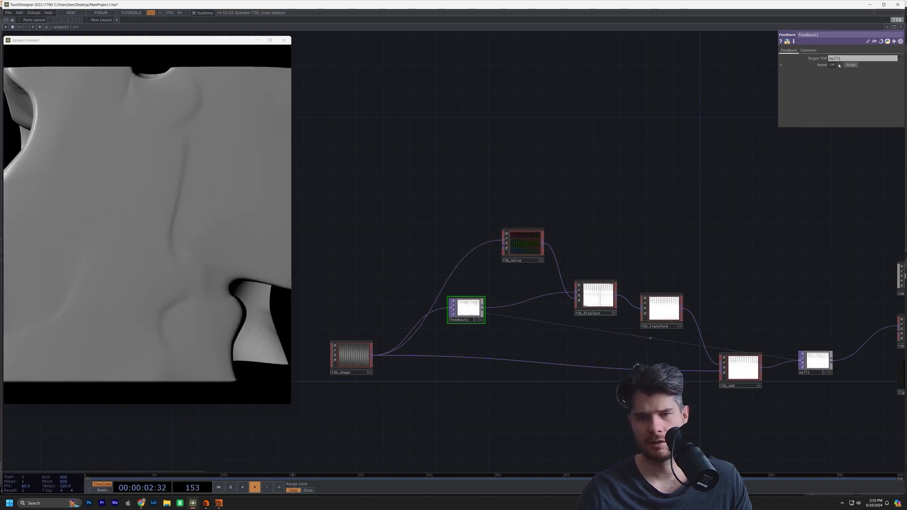
pyautogui.click(839, 65)
pyautogui.click(839, 65)
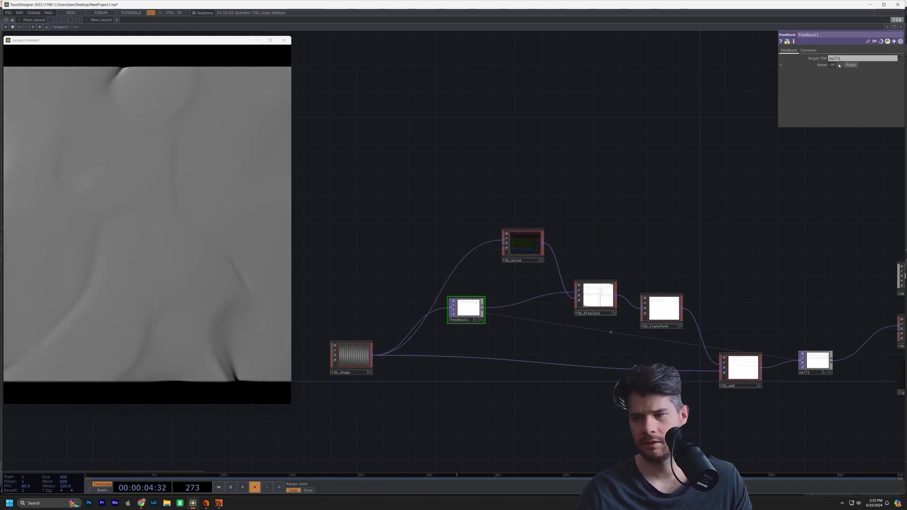
# Toggle the Reset of feedback1 on and off repeatedly to compare the rendered shape, and leave it on.
pyautogui.click(838, 66)
pyautogui.click(839, 65)
pyautogui.click(839, 66)
pyautogui.click(839, 66)
pyautogui.click(839, 66)
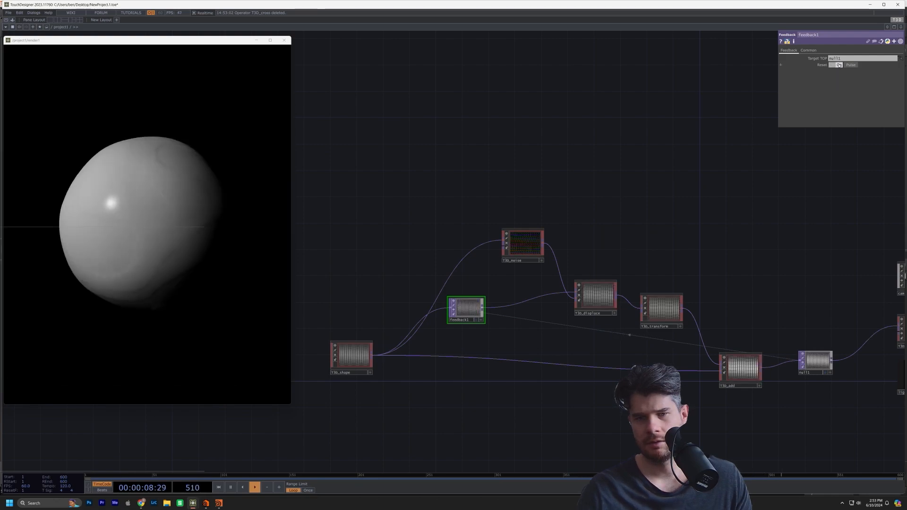
pyautogui.click(839, 65)
pyautogui.click(839, 66)
pyautogui.click(839, 65)
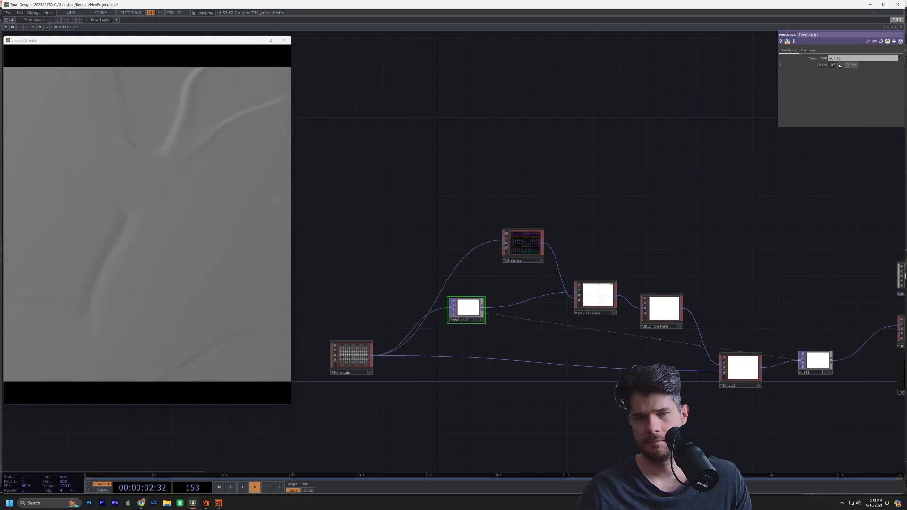
pyautogui.click(839, 65)
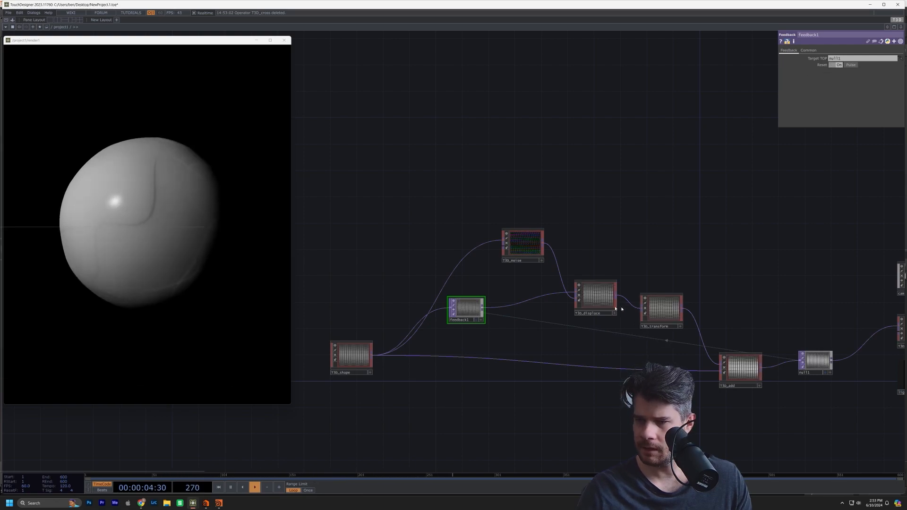
# Set the Strength of T3D_displace to about 0.11 and switch the Reset of feedback1 to run the loop.
pyautogui.click(612, 305)
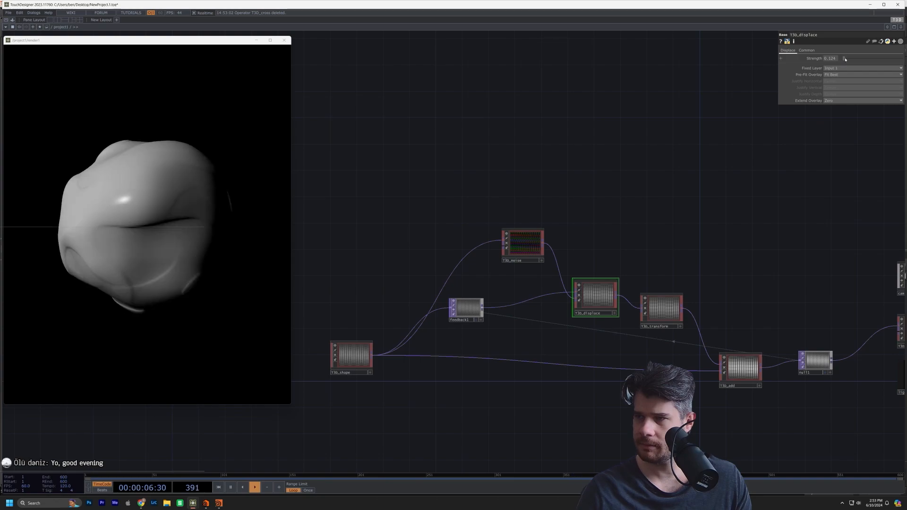
pyautogui.moveTo(846, 59); pyautogui.dragTo(850, 60)
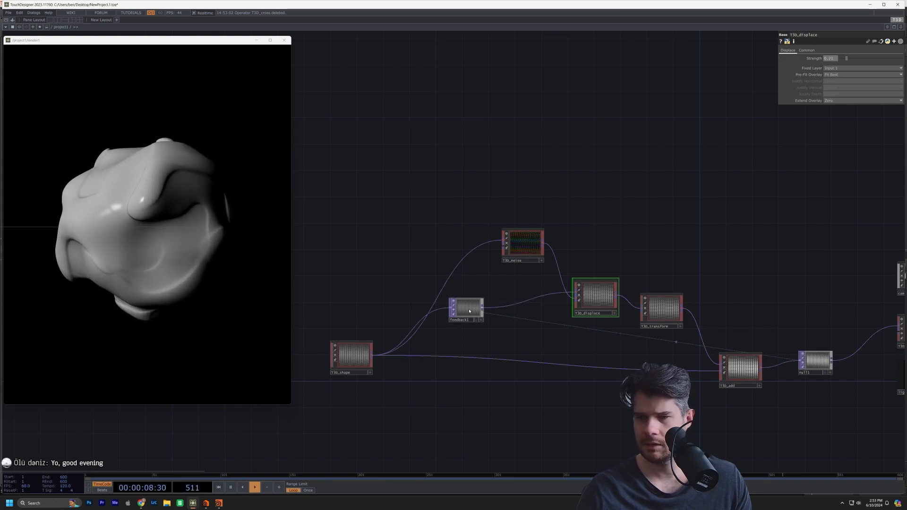
pyautogui.click(471, 310)
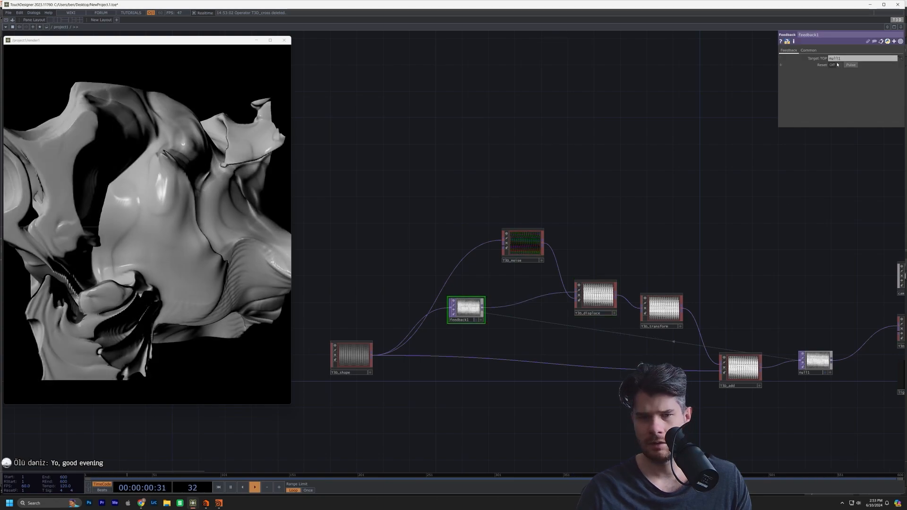
pyautogui.click(837, 65)
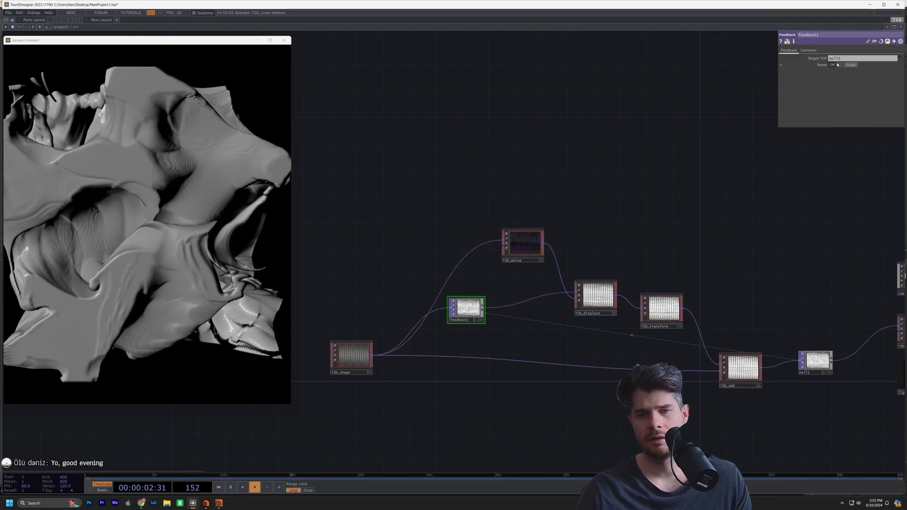
# Switch feedback1's Reset several times to watch the more strongly displaced shape evolve, ending with Reset on.
pyautogui.click(837, 65)
pyautogui.click(837, 65)
pyautogui.click(837, 65)
pyautogui.click(837, 65)
pyautogui.click(837, 65)
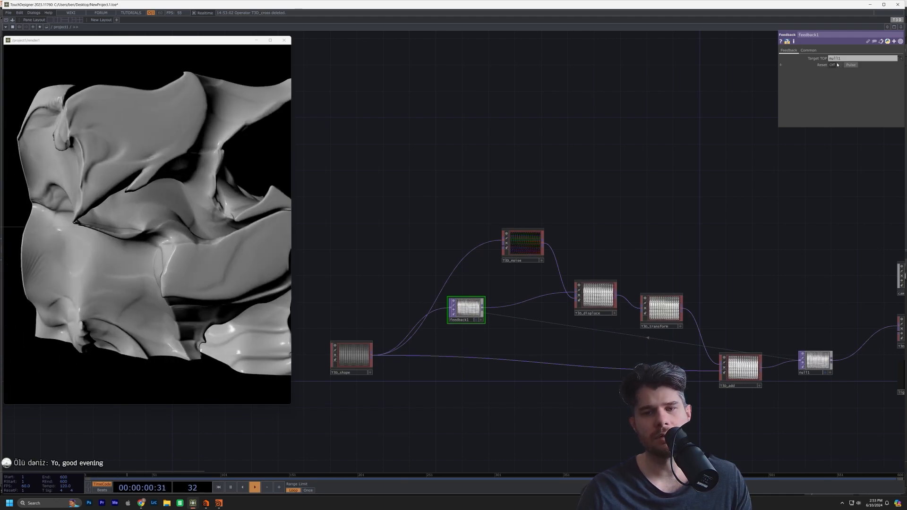
pyautogui.click(837, 64)
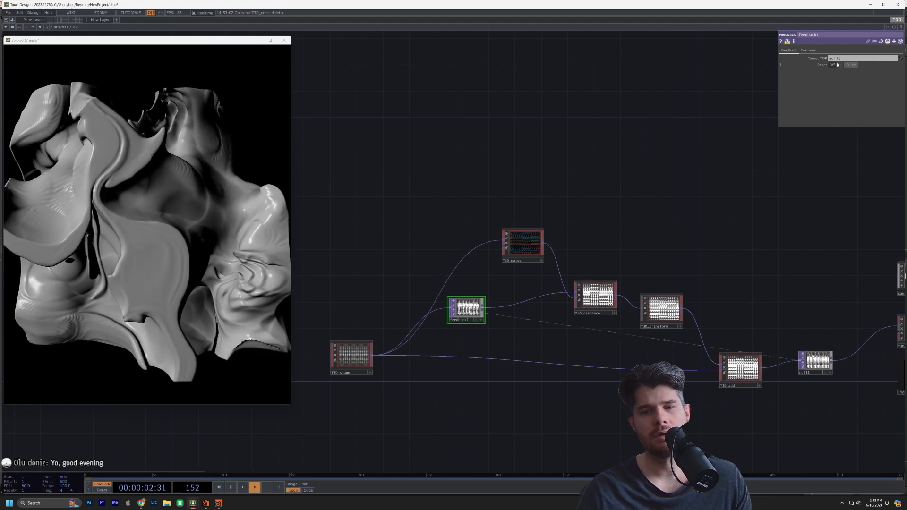
pyautogui.click(837, 65)
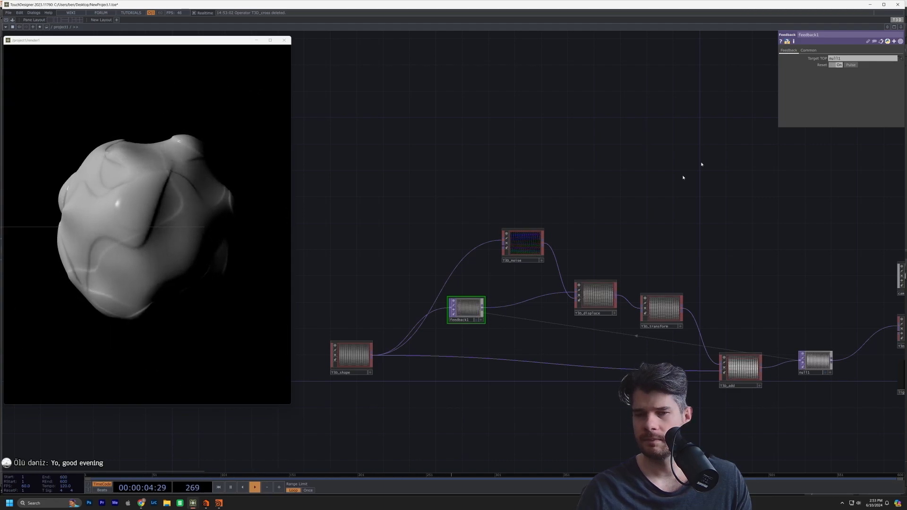
# Lower the Strength of T3D_displace to about 0.01 and test the loop by toggling feedback1's Reset, ending with it on.
pyautogui.click(603, 289)
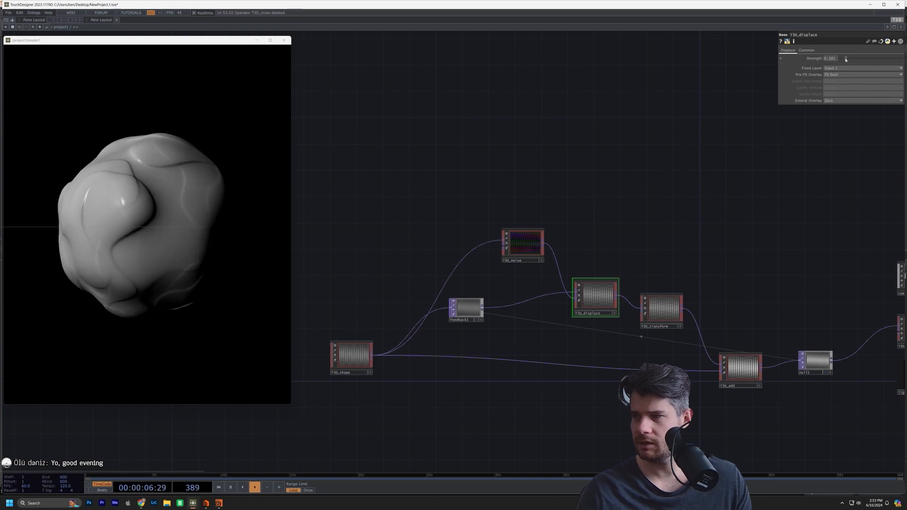
pyautogui.moveTo(846, 59); pyautogui.dragTo(843, 62)
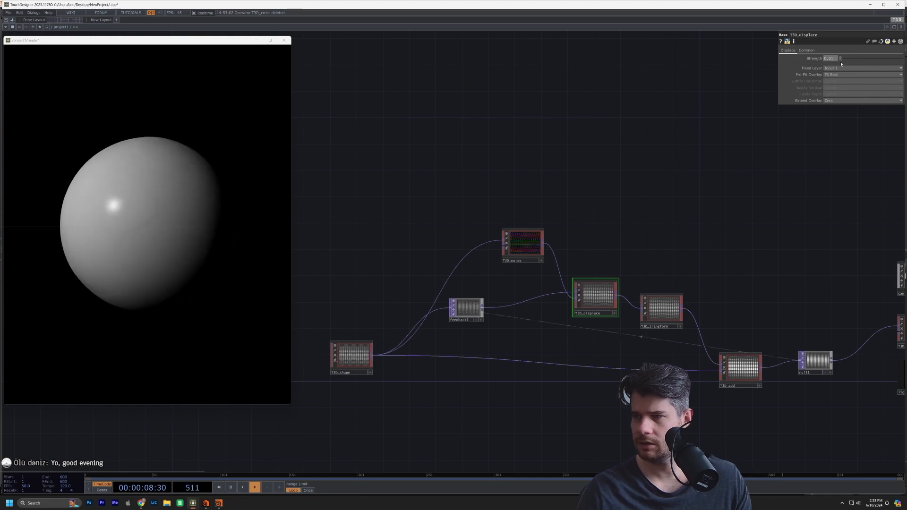
pyautogui.click(469, 313)
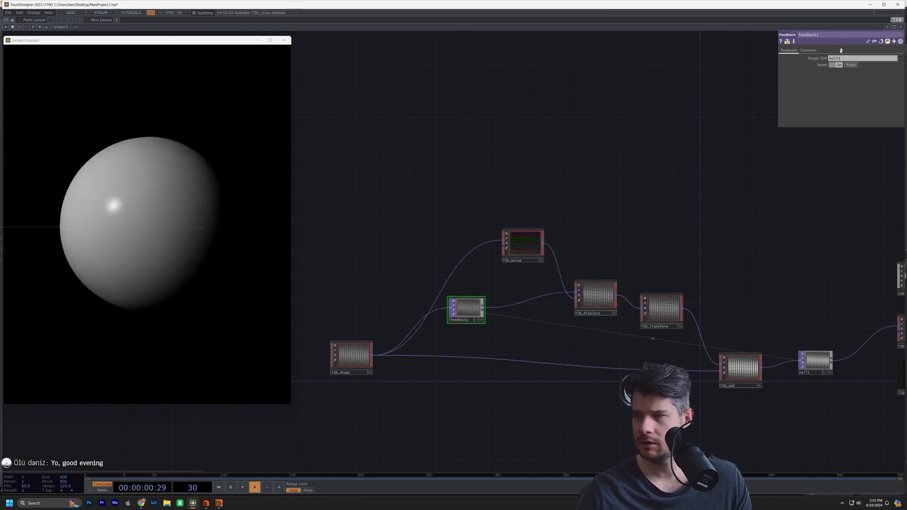
pyautogui.click(835, 65)
pyautogui.click(835, 66)
pyautogui.click(836, 66)
pyautogui.click(836, 66)
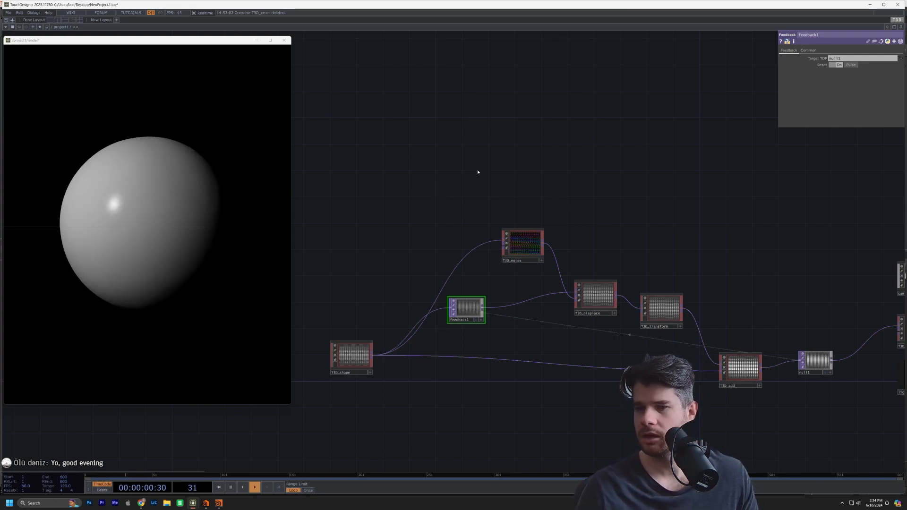
# Add a Keyboard In CHOP above the network and set its key to 2.
pyautogui.press('Tab')
pyautogui.click(410, 94)
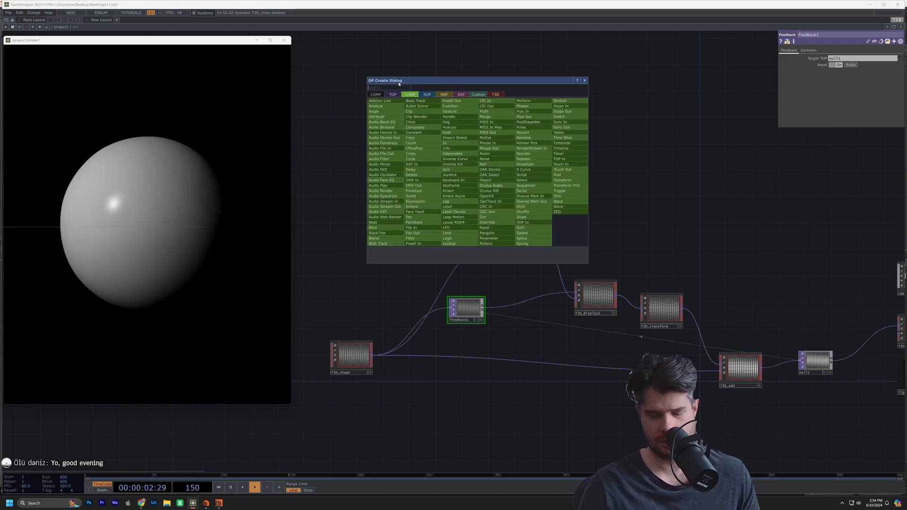
pyautogui.write('key')
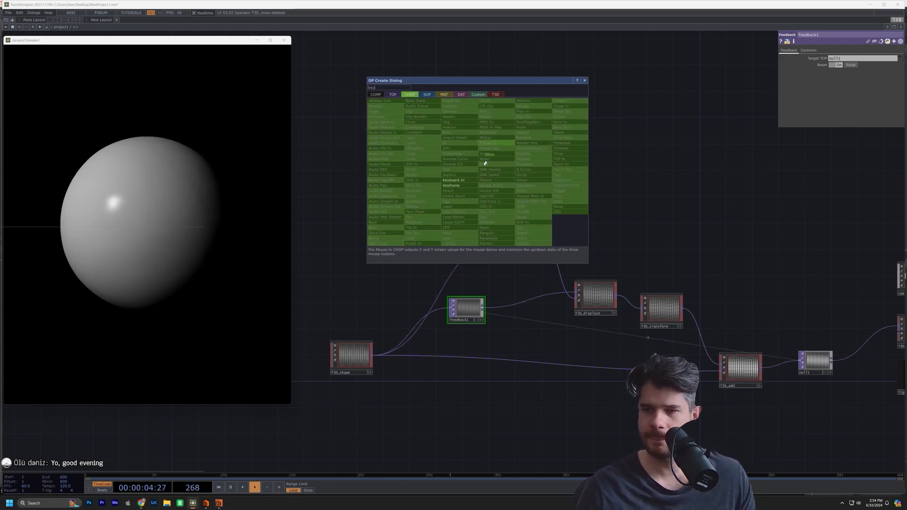
pyautogui.press('Return')
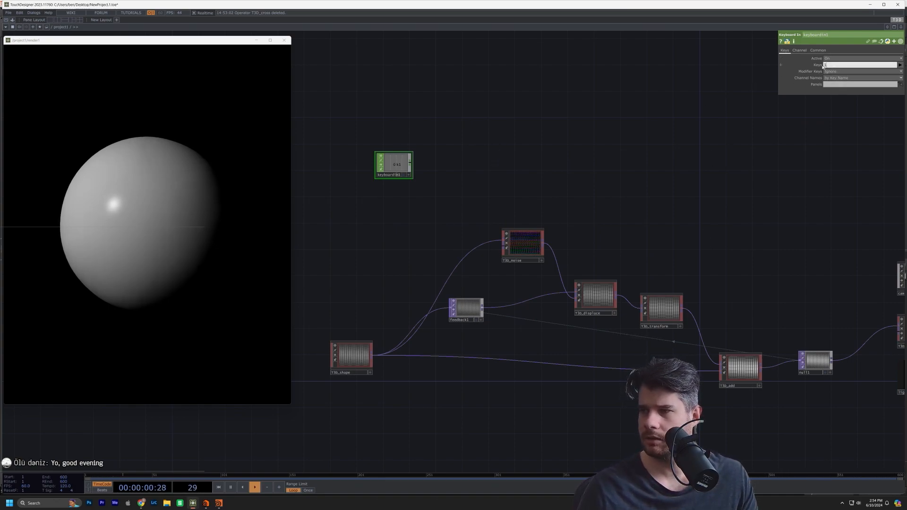
# Add a Null CHOP beside the Keyboard In CHOP and connect the Keyboard In output to it.
pyautogui.press('Tab')
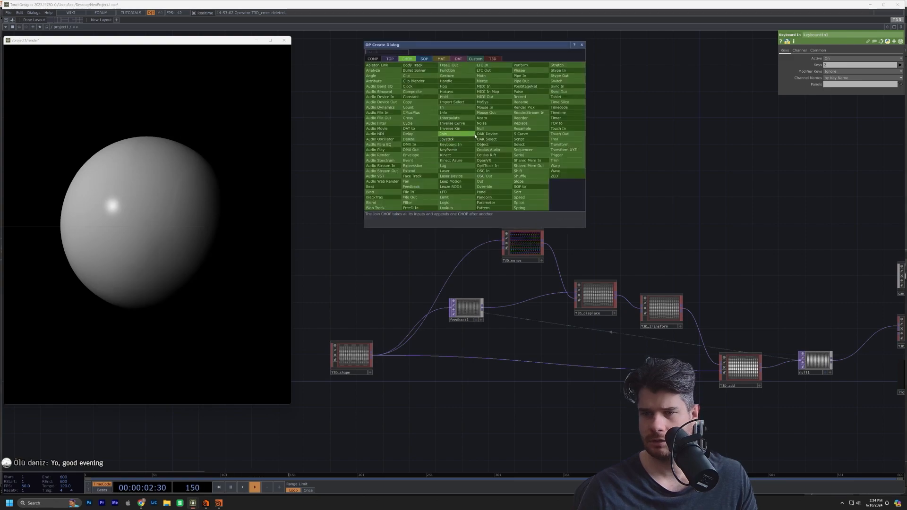
pyautogui.click(481, 128)
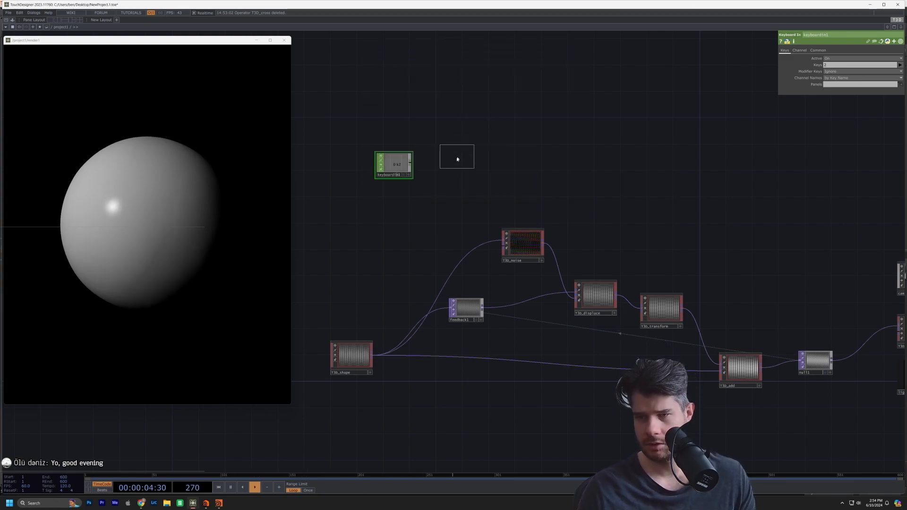
pyautogui.click(455, 157)
pyautogui.moveTo(413, 166); pyautogui.dragTo(436, 161)
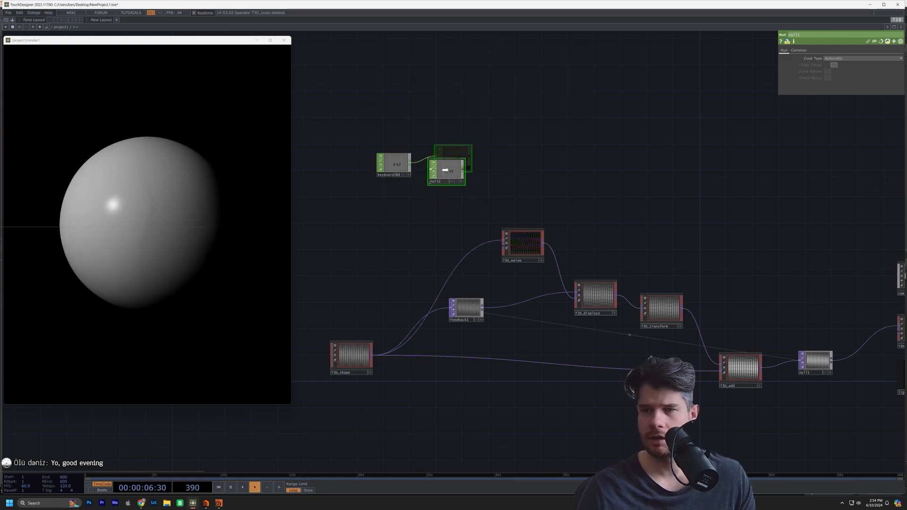
# Link the k2 channel of the Null CHOP to the Reset parameter of feedback1.
pyautogui.click(466, 316)
pyautogui.click(461, 175)
pyautogui.moveTo(447, 164); pyautogui.dragTo(835, 65)
pyautogui.click(834, 66)
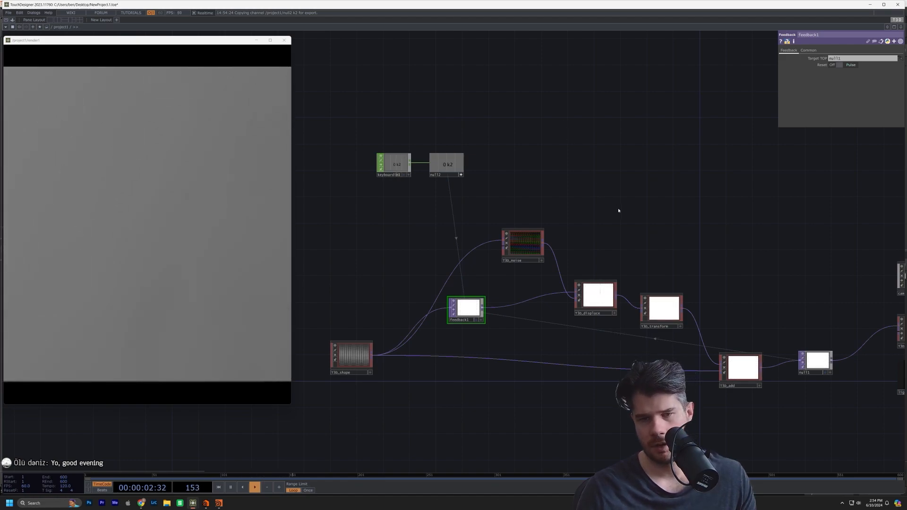
# Set the Scale of T3D_transform to 1 on all three axes.
pyautogui.click(664, 310)
pyautogui.scroll(4, 669, 312)
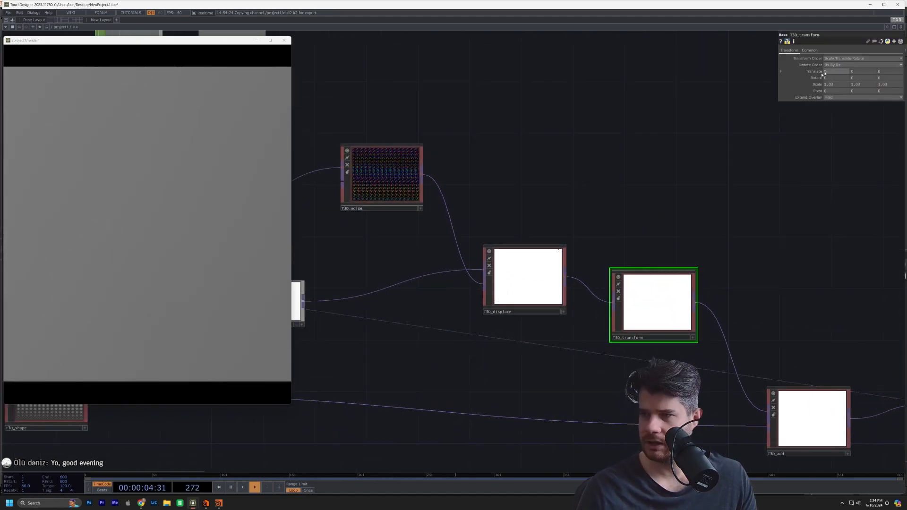
pyautogui.moveTo(816, 85); pyautogui.dragTo(813, 74, button='middle')
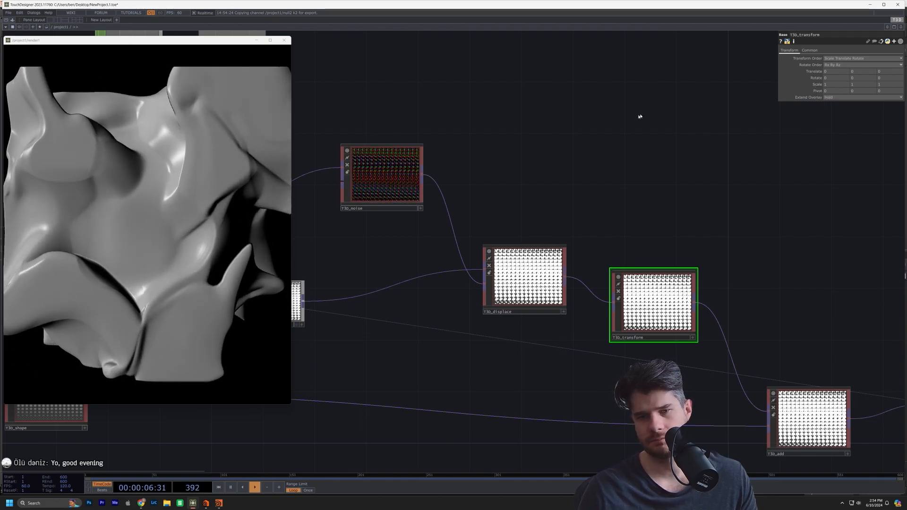
pyautogui.scroll(-5, 741, 144)
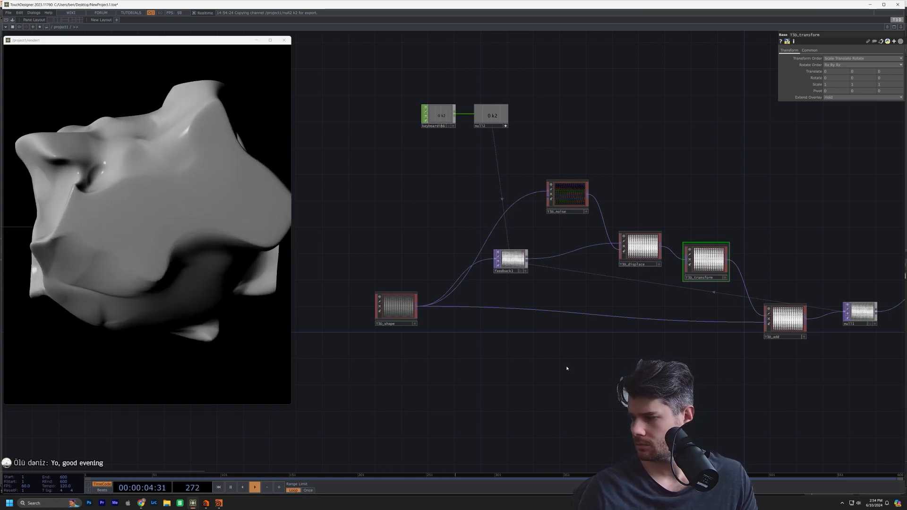
# Line up the T3D_displace and T3D_transform nodes side by side in one row.
pyautogui.moveTo(637, 196); pyautogui.dragTo(575, 201)
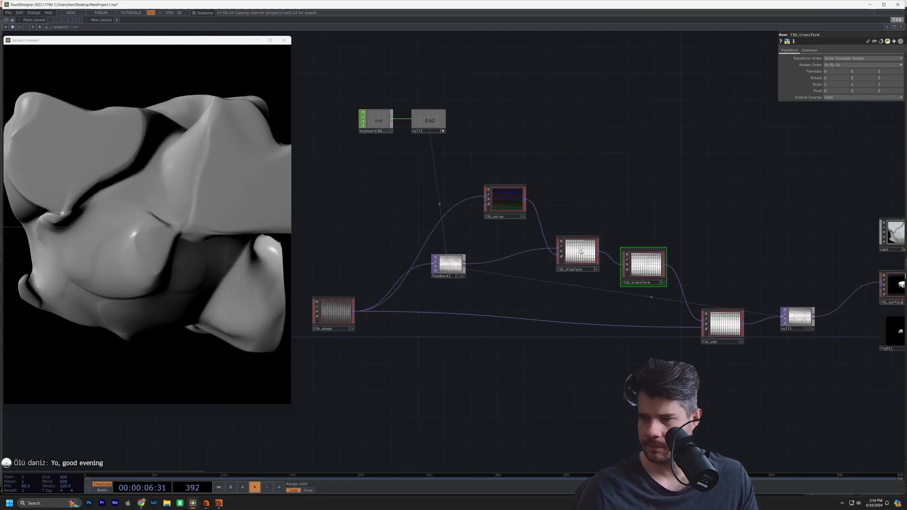
pyautogui.moveTo(581, 252); pyautogui.dragTo(575, 259)
pyautogui.moveTo(647, 263); pyautogui.dragTo(634, 257)
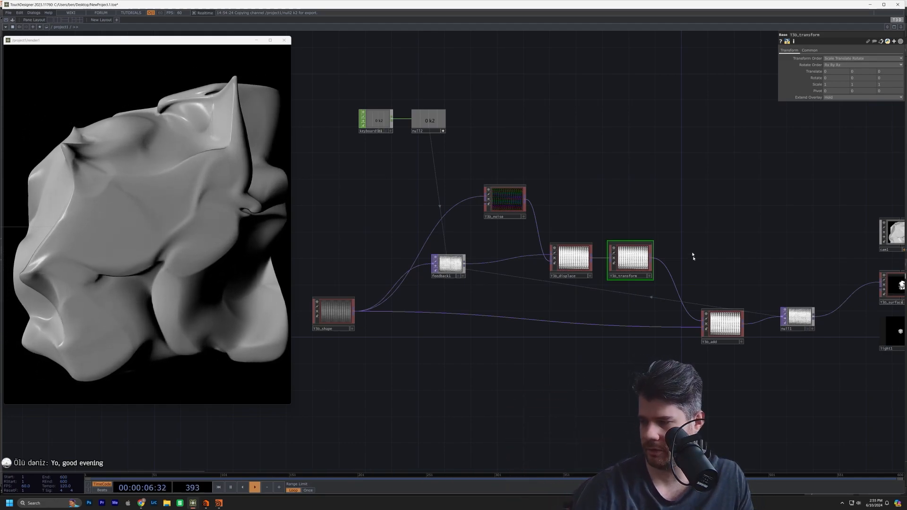
# Try inserting a Level TOP on the wire between T3D_transform and T3D_add, and delete it again.
pyautogui.rightClick(676, 282)
pyautogui.click(683, 279)
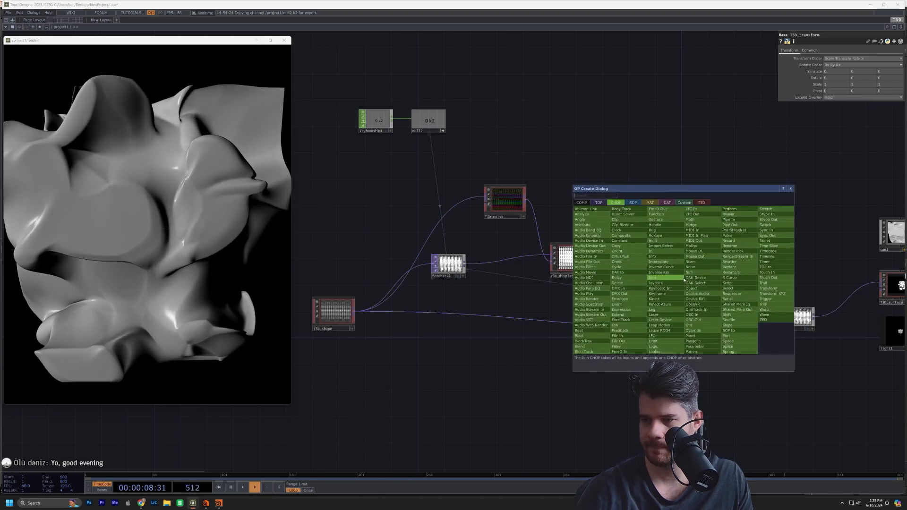
pyautogui.click(698, 203)
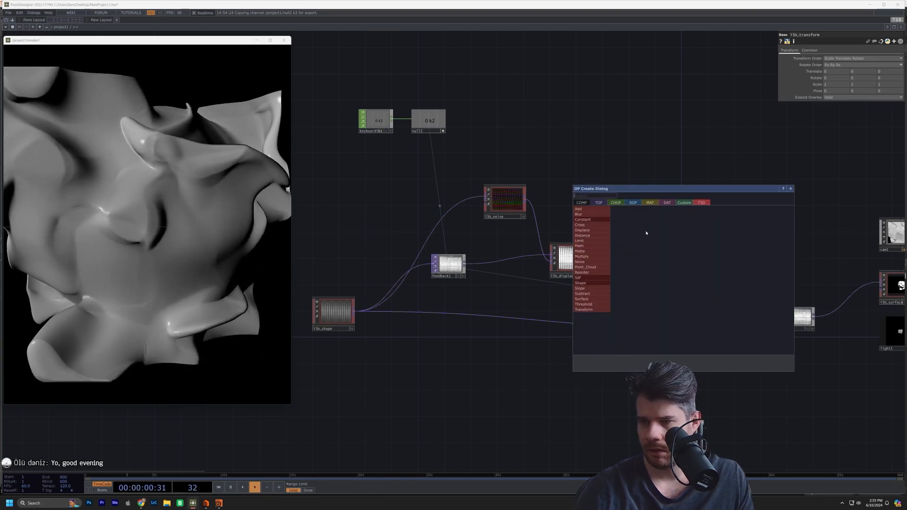
pyautogui.click(599, 203)
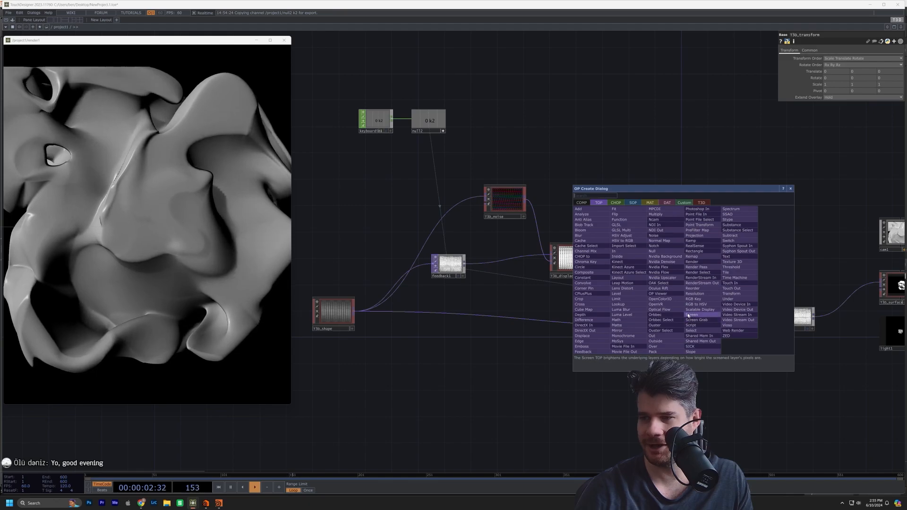
pyautogui.click(628, 293)
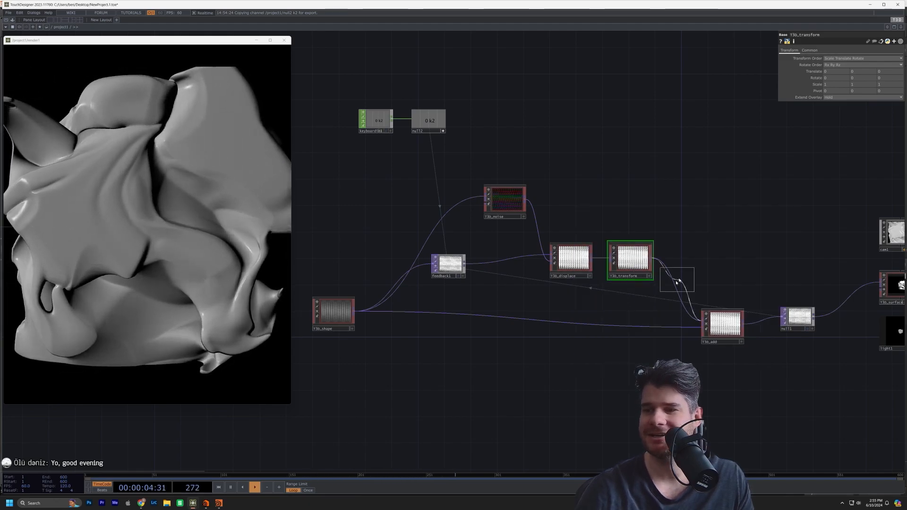
pyautogui.click(698, 262)
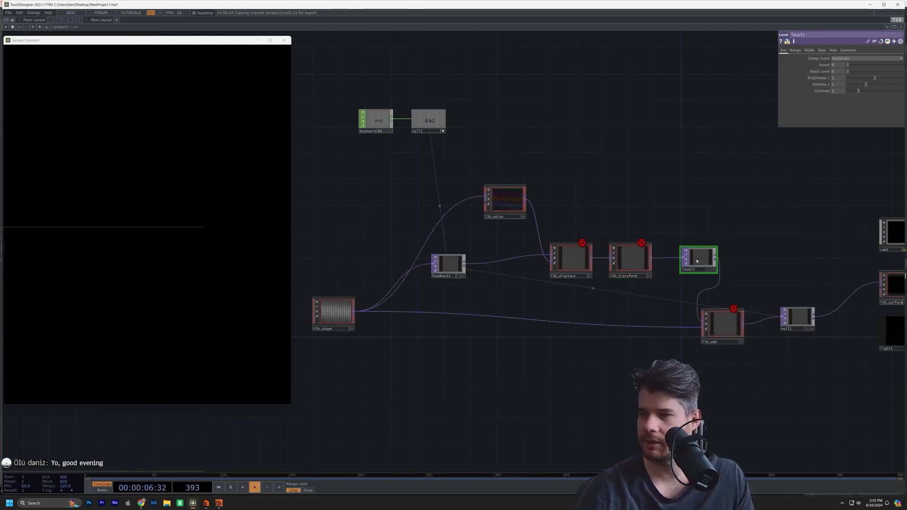
pyautogui.press('Delete')
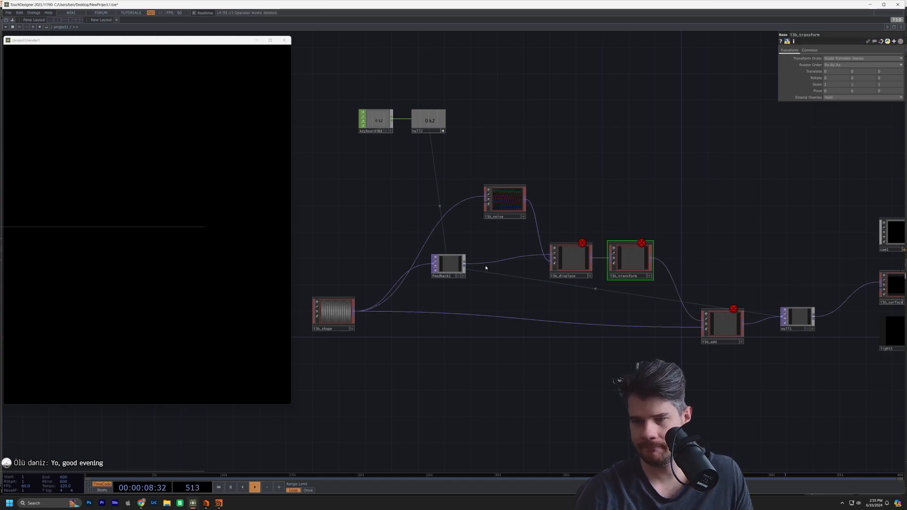
# Move T3D_displace closer to feedback1, leaving a wide gap before T3D_transform in the same row.
pyautogui.click(462, 266)
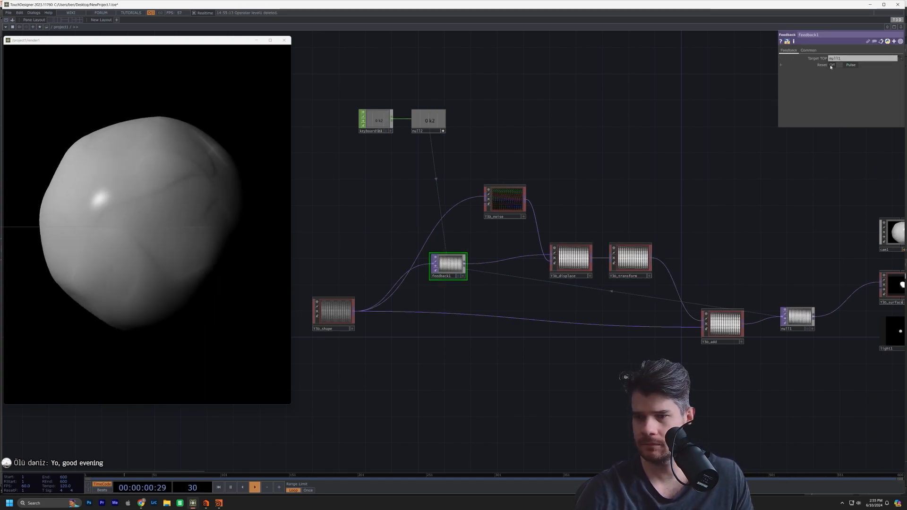
pyautogui.scroll(3, 603, 242)
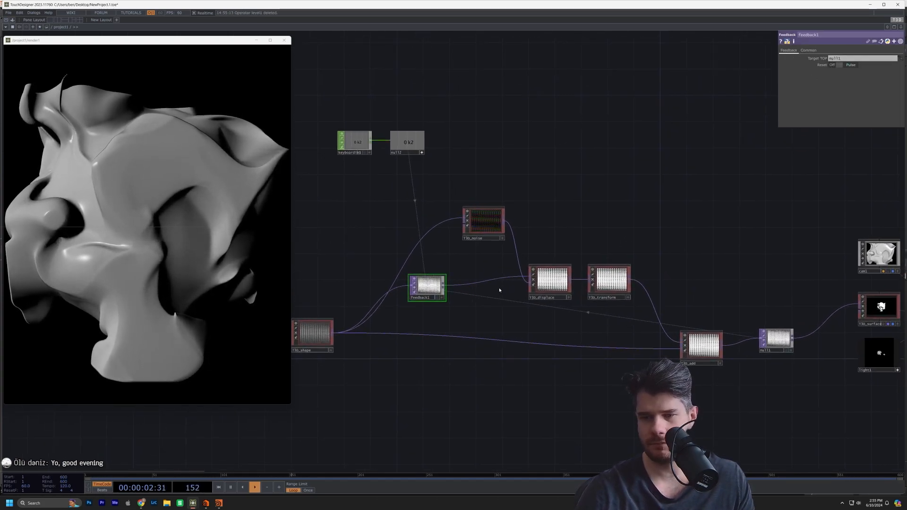
pyautogui.scroll(2, 548, 301)
pyautogui.moveTo(546, 281); pyautogui.dragTo(508, 294)
pyautogui.moveTo(411, 153); pyautogui.dragTo(359, 179)
pyautogui.moveTo(548, 296); pyautogui.dragTo(484, 297)
pyautogui.moveTo(678, 276)
pyautogui.mouseDown()
pyautogui.moveTo(614, 288)
pyautogui.moveTo(678, 288)
pyautogui.mouseUp()
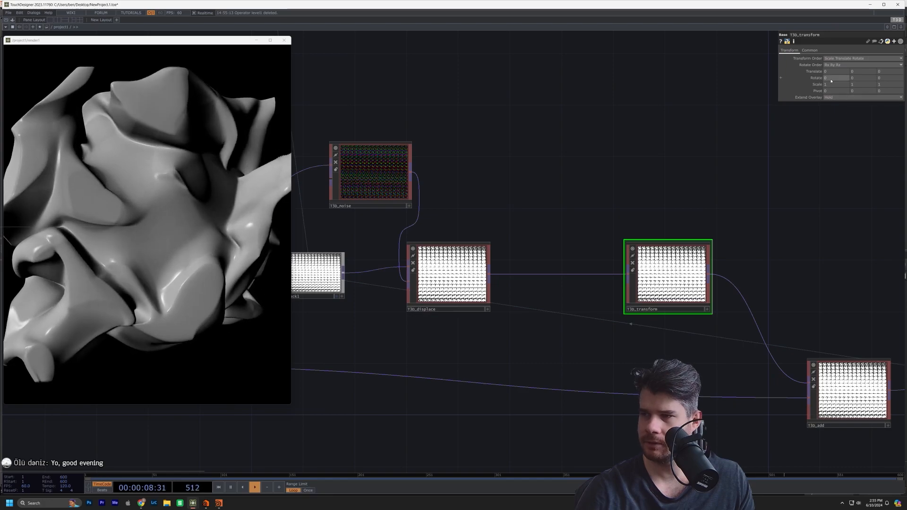
# Set the Y rotation of T3D_transform to 0.1.
pyautogui.moveTo(859, 78); pyautogui.dragTo(859, 71, button='middle')
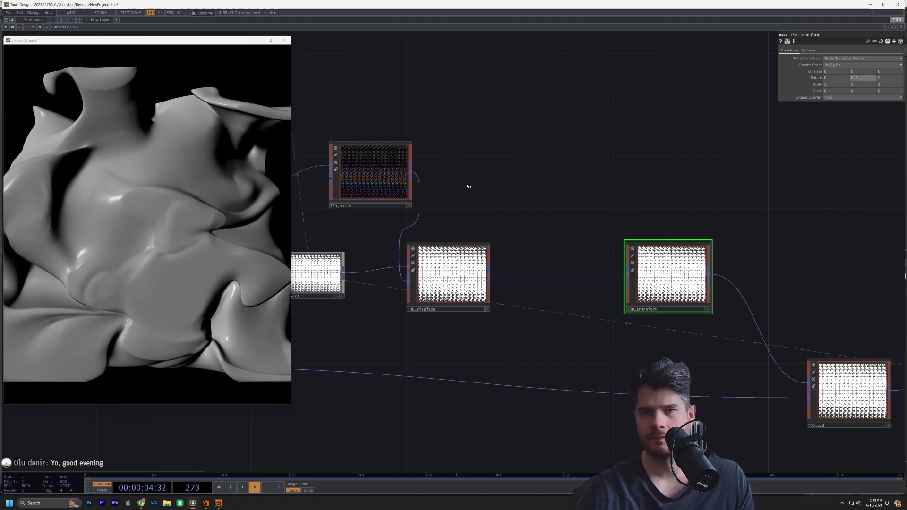
pyautogui.moveTo(468, 186); pyautogui.dragTo(540, 208)
pyautogui.scroll(-3, 563, 239)
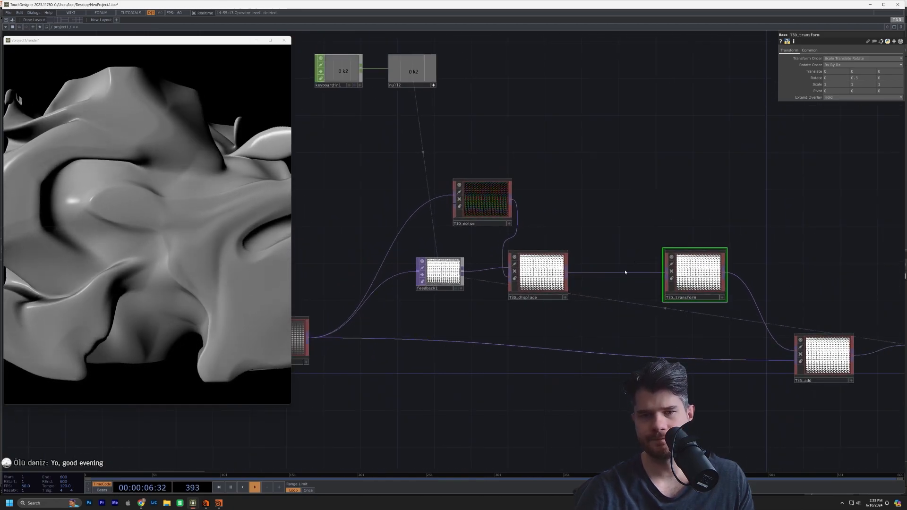
pyautogui.moveTo(573, 178); pyautogui.dragTo(642, 255)
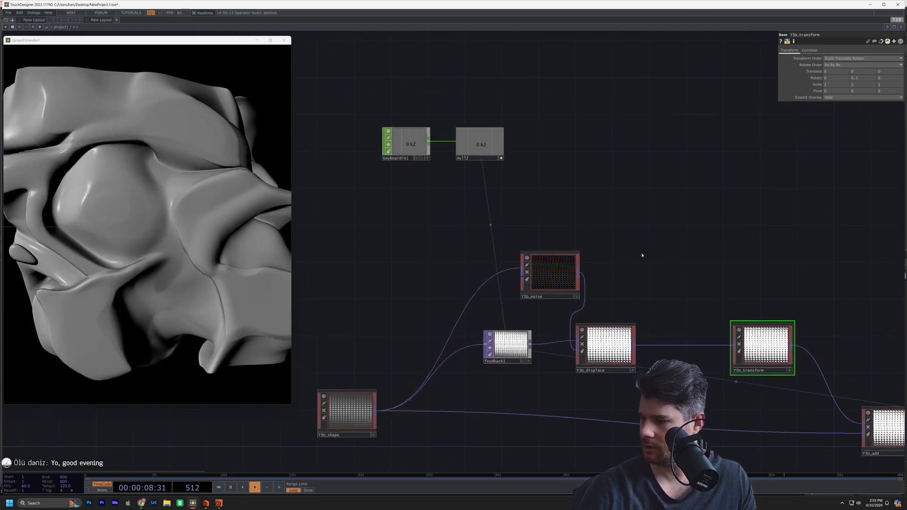
pyautogui.scroll(-3, 693, 293)
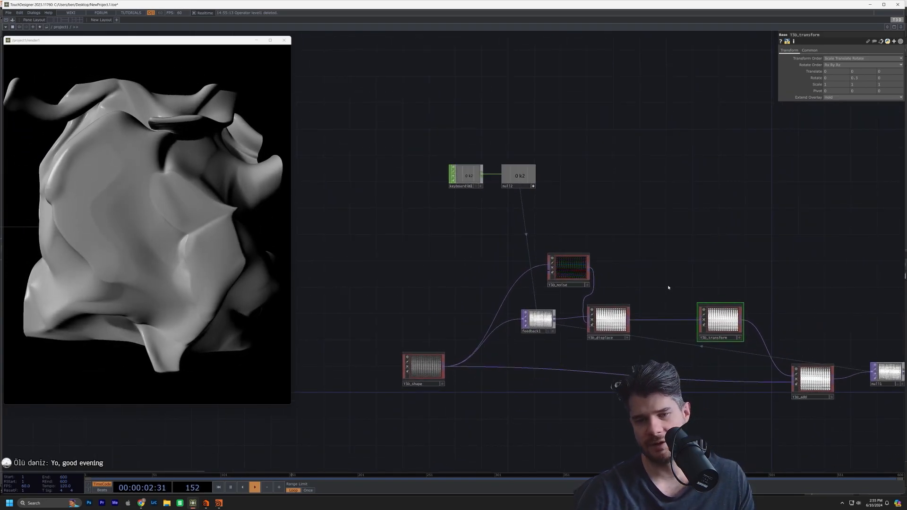
# Shift T3D_shape and T3D_noise slightly further away from the T3D_displace node.
pyautogui.moveTo(419, 369); pyautogui.dragTo(386, 376)
pyautogui.moveTo(533, 390); pyautogui.dragTo(453, 377)
pyautogui.moveTo(485, 263); pyautogui.dragTo(467, 263)
# Duplicate T3D_noise with its input connection and place the copy in the free space above the original.
pyautogui.click(473, 259)
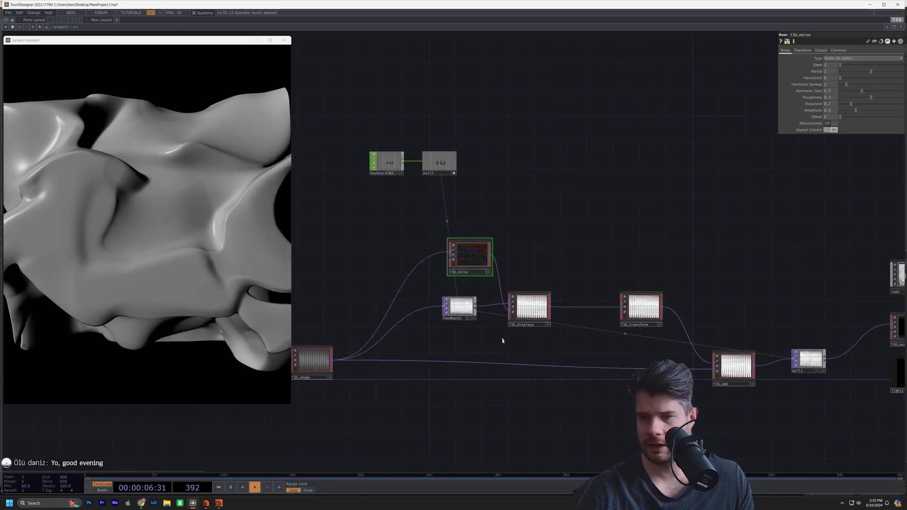
pyautogui.hotkey('ctrl', 'c')
pyautogui.hotkey('ctrl', 'v')
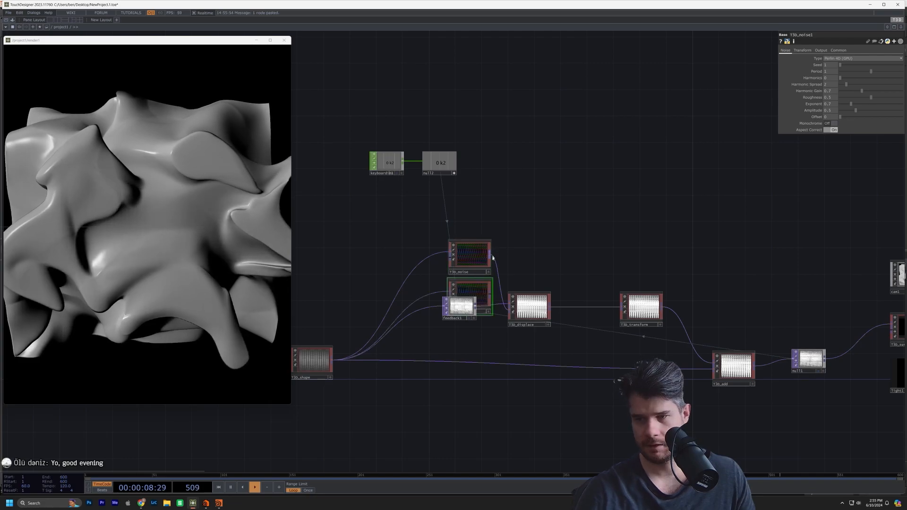
pyautogui.click(496, 196)
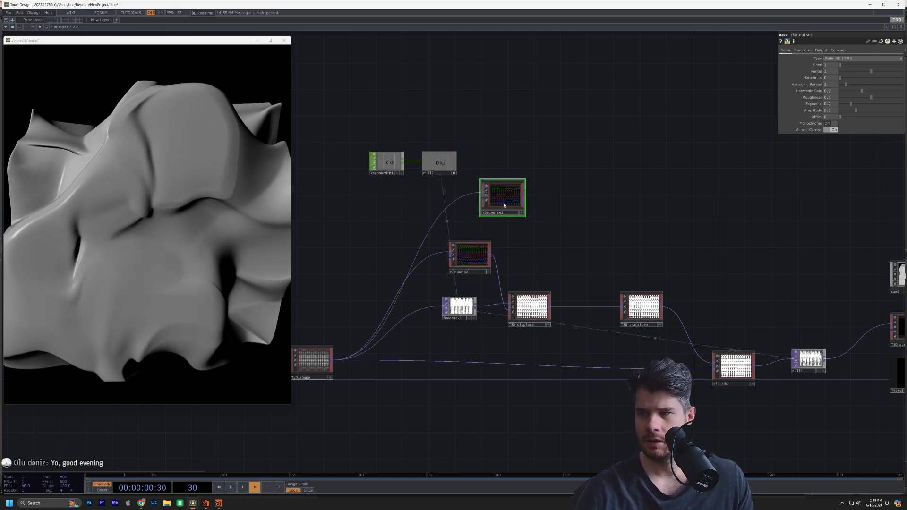
# Add a T3D Subtract operator in the free space above the gap between T3D_displace and T3D_transform.
pyautogui.press('Tab')
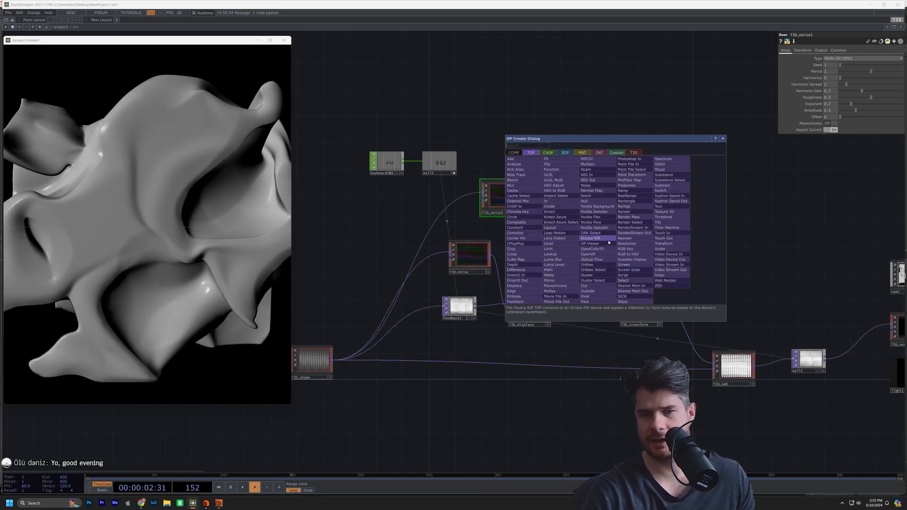
pyautogui.write('sub')
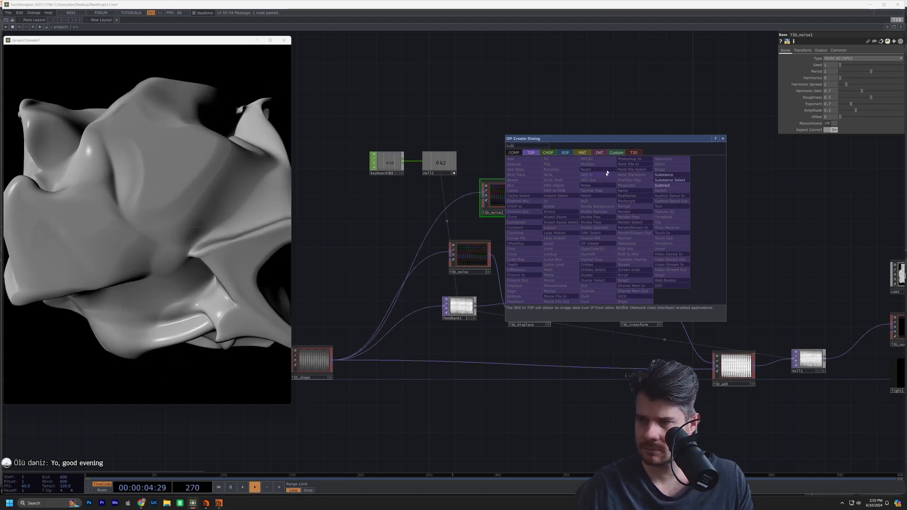
pyautogui.click(633, 152)
pyautogui.click(531, 159)
pyautogui.click(584, 232)
# Connect T3D_displace and T3D_noise1 to the first and second inputs of T3D_subtract, and feed its output into T3D_transform.
pyautogui.scroll(3, 579, 245)
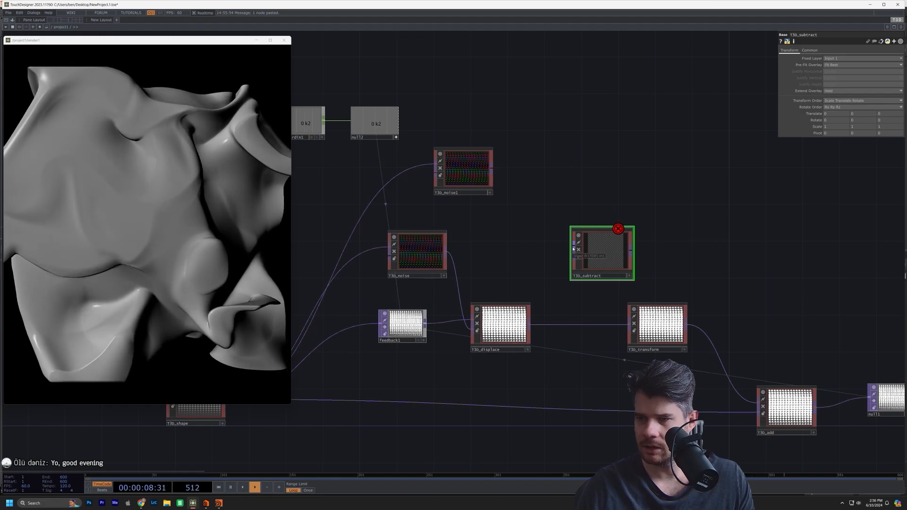
pyautogui.moveTo(530, 324); pyautogui.dragTo(567, 249)
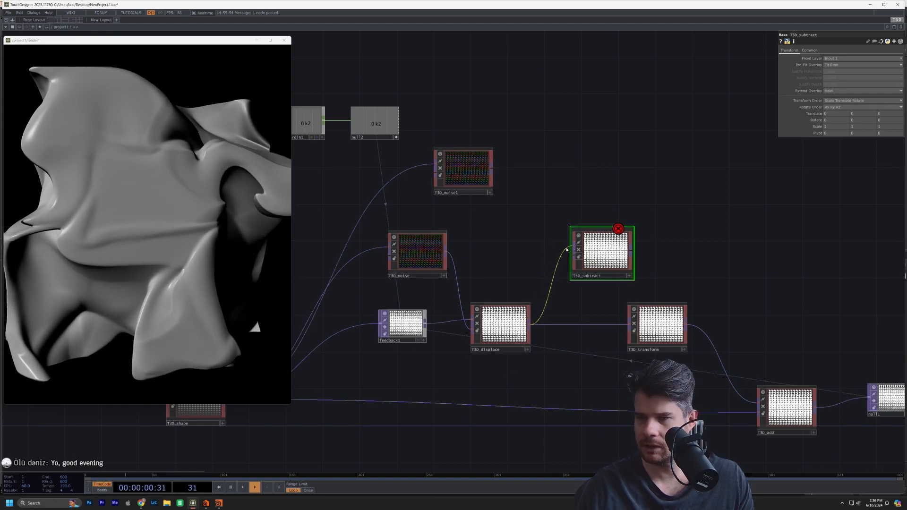
pyautogui.moveTo(494, 171); pyautogui.dragTo(571, 253)
pyautogui.scroll(6, 632, 259)
pyautogui.scroll(3, 633, 260)
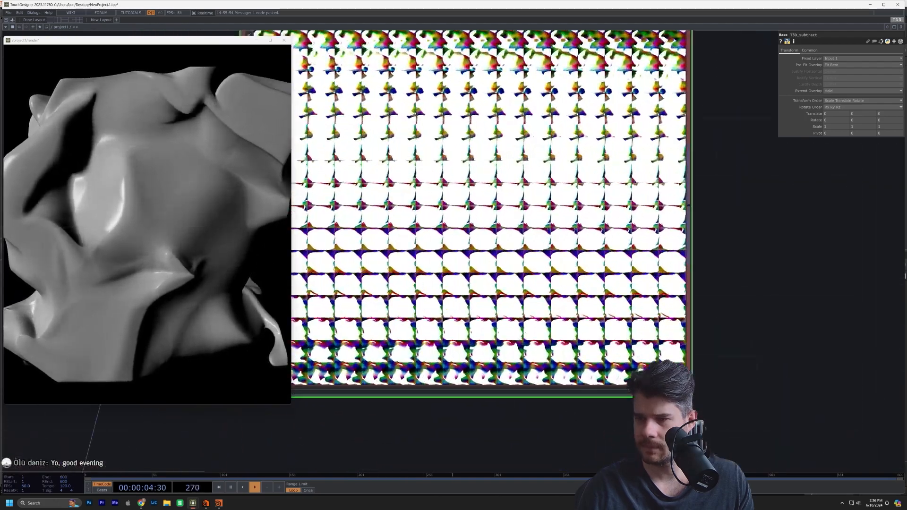
pyautogui.scroll(-10, 513, 289)
pyautogui.moveTo(506, 290); pyautogui.dragTo(502, 351)
pyautogui.moveTo(504, 198); pyautogui.dragTo(538, 195)
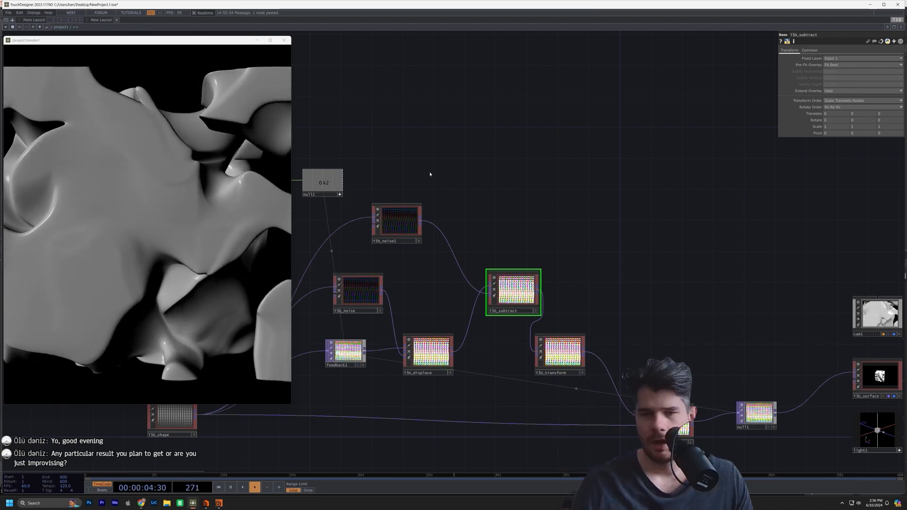
# Inspect the textures and settings of T3D_noise1 and T3D_subtract.
pyautogui.scroll(3, 472, 203)
pyautogui.click(456, 225)
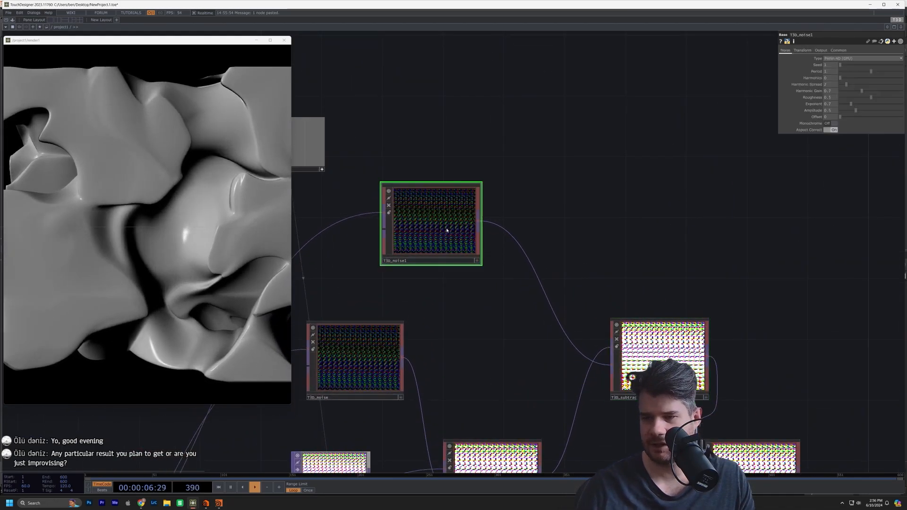
pyautogui.scroll(-3, 448, 227)
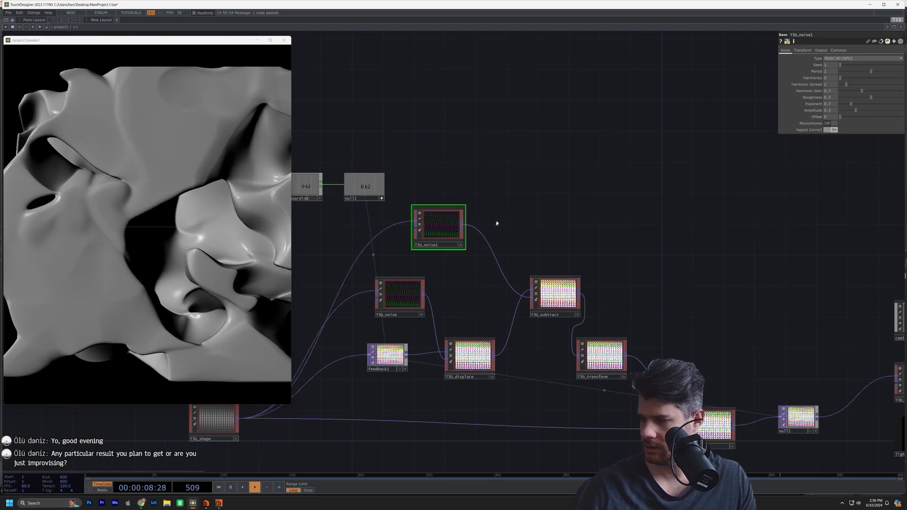
pyautogui.scroll(3, 484, 261)
pyautogui.scroll(-3, 484, 262)
pyautogui.click(555, 311)
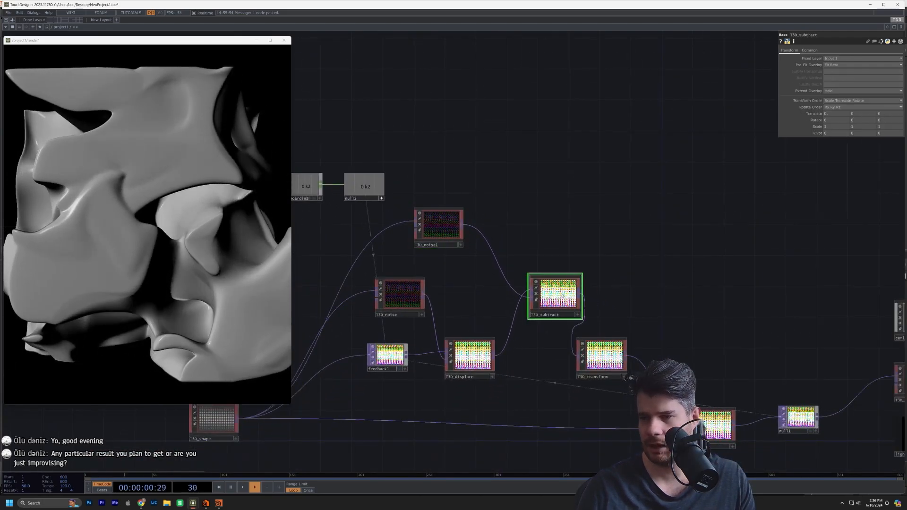
pyautogui.scroll(3, 555, 311)
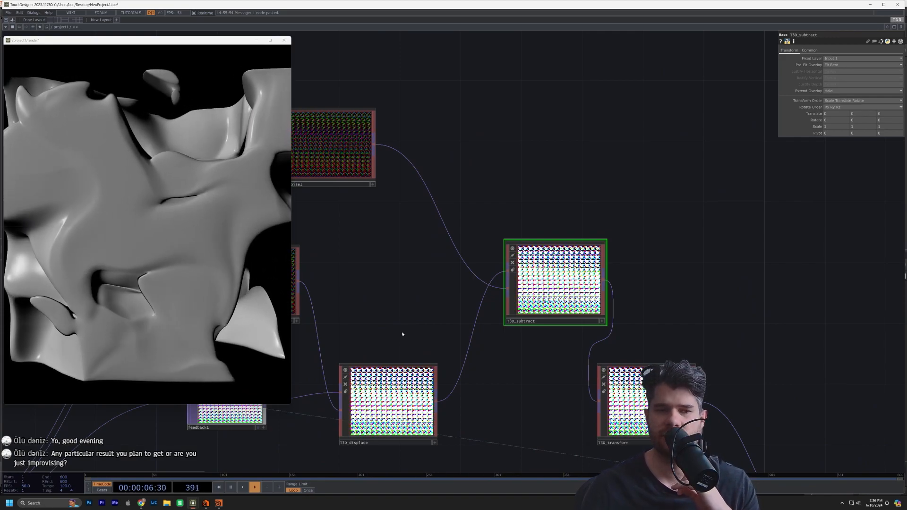
pyautogui.moveTo(395, 301); pyautogui.dragTo(426, 315)
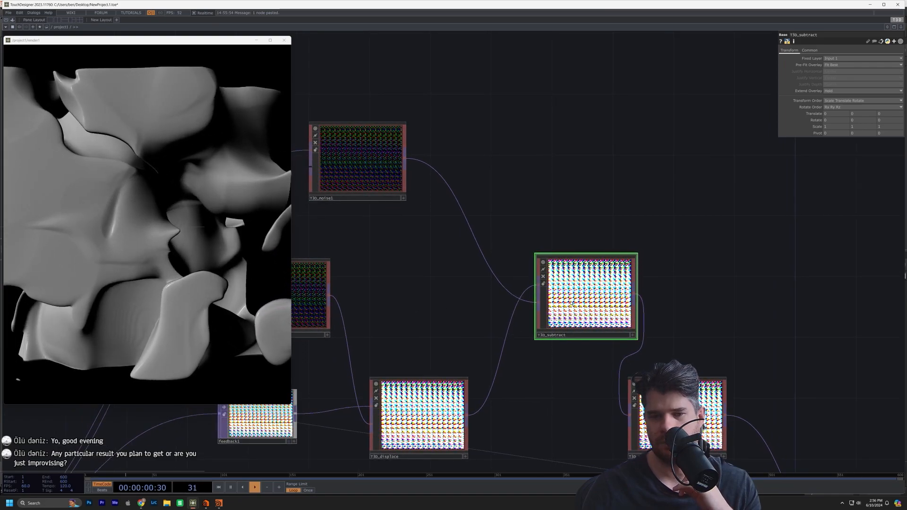
# Tune T3D_noise1 by raising its Offset to 0.41, setting Harmonics to 2 and changing the Seed.
pyautogui.click(362, 158)
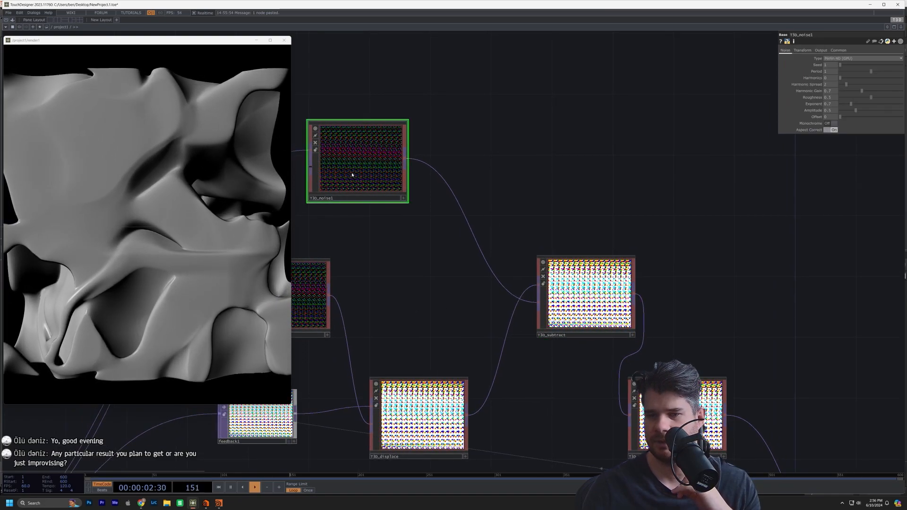
pyautogui.moveTo(840, 116); pyautogui.dragTo(887, 119)
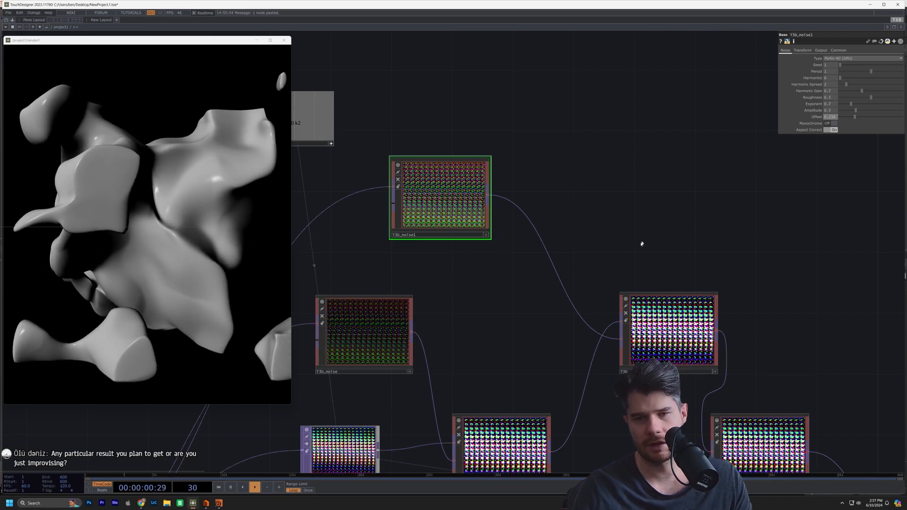
pyautogui.scroll(-4, 472, 289)
pyautogui.scroll(5, 476, 259)
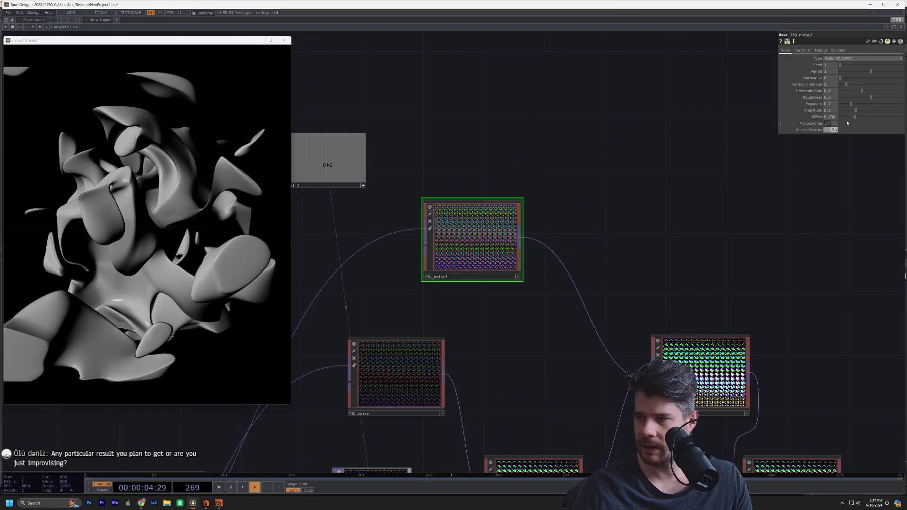
pyautogui.moveTo(855, 119); pyautogui.dragTo(868, 121)
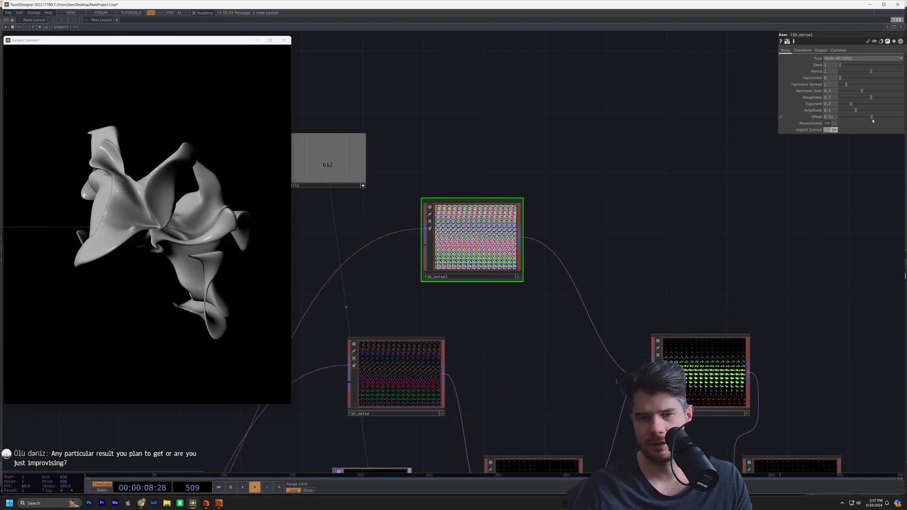
pyautogui.moveTo(850, 123); pyautogui.dragTo(870, 128)
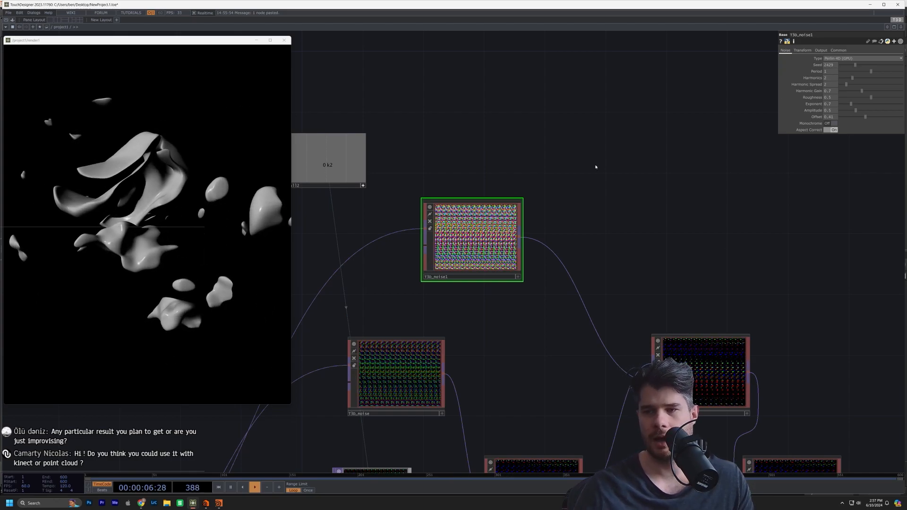
# Add a T3D Point_Cloud operator above T3D_noise1.
pyautogui.press('Tab')
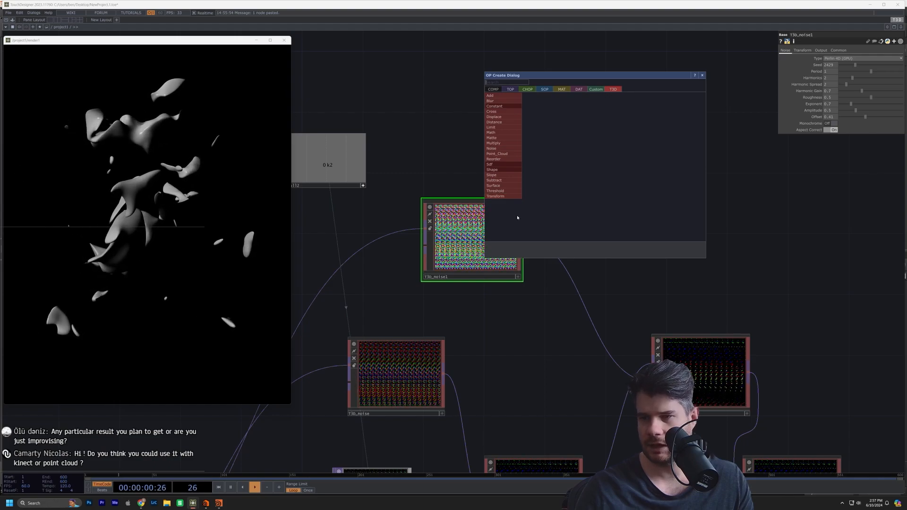
pyautogui.click(507, 154)
pyautogui.click(513, 142)
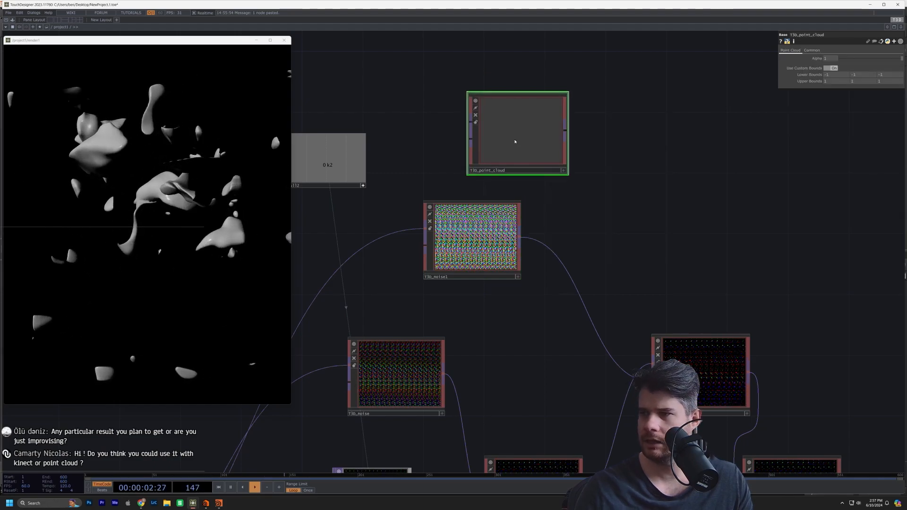
# Move the T3D_point_cloud node out of the feedback chain area to the empty space just above T3D_shape.
pyautogui.moveTo(515, 141); pyautogui.dragTo(606, 187)
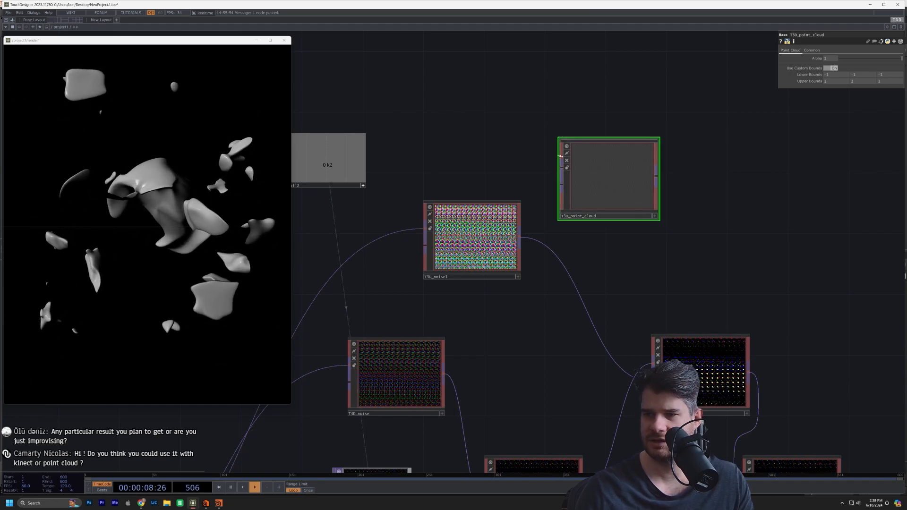
pyautogui.moveTo(613, 192); pyautogui.dragTo(461, 191)
pyautogui.moveTo(568, 83); pyautogui.dragTo(819, 101)
pyautogui.moveTo(719, 188); pyautogui.dragTo(385, 293)
pyautogui.moveTo(631, 220); pyautogui.dragTo(771, 142)
pyautogui.scroll(-6, 651, 208)
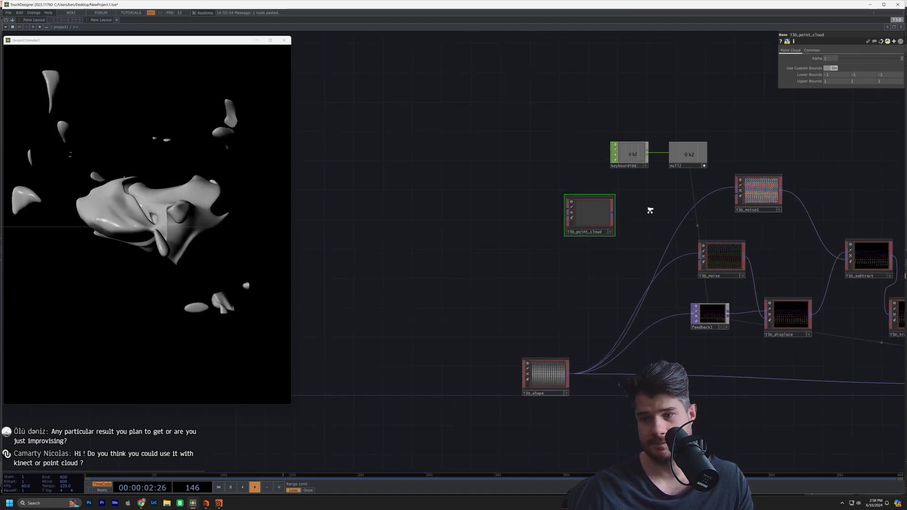
pyautogui.moveTo(592, 222); pyautogui.dragTo(555, 278)
pyautogui.scroll(4, 577, 277)
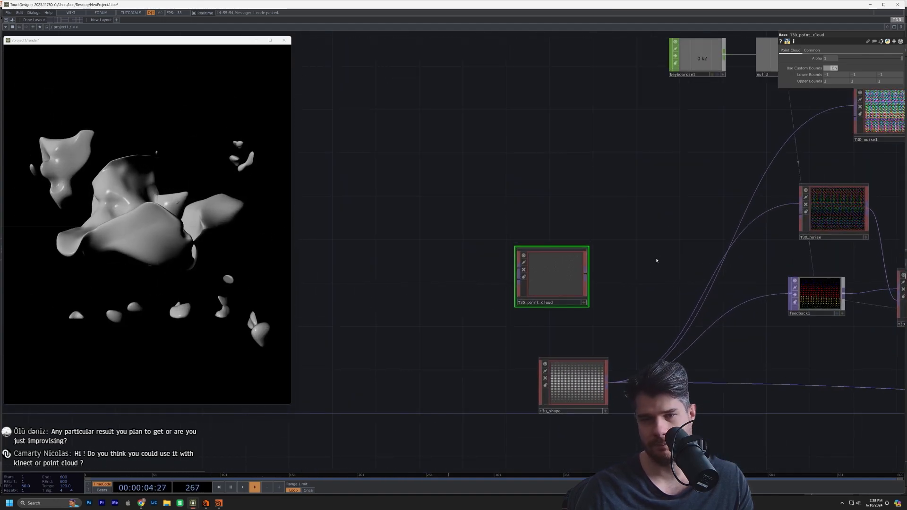
pyautogui.moveTo(658, 257); pyautogui.dragTo(585, 303)
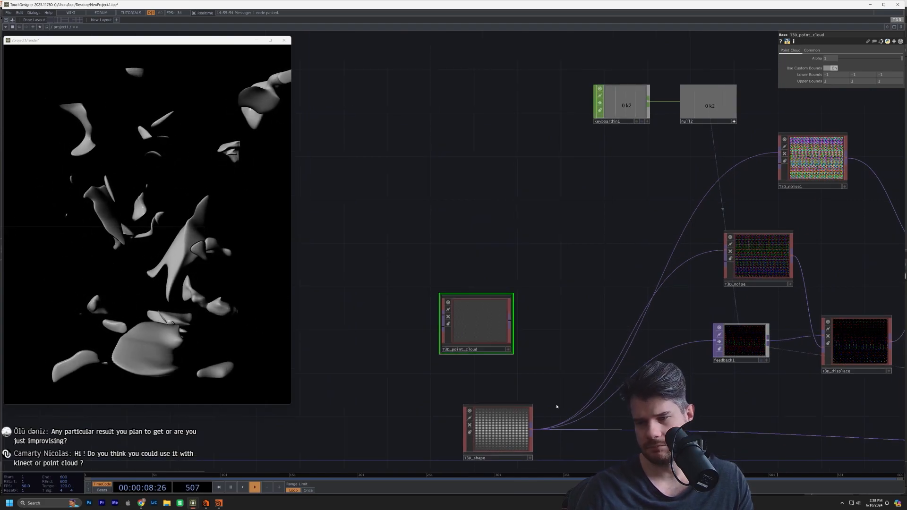
pyautogui.scroll(6, 472, 435)
pyautogui.scroll(-5, 498, 439)
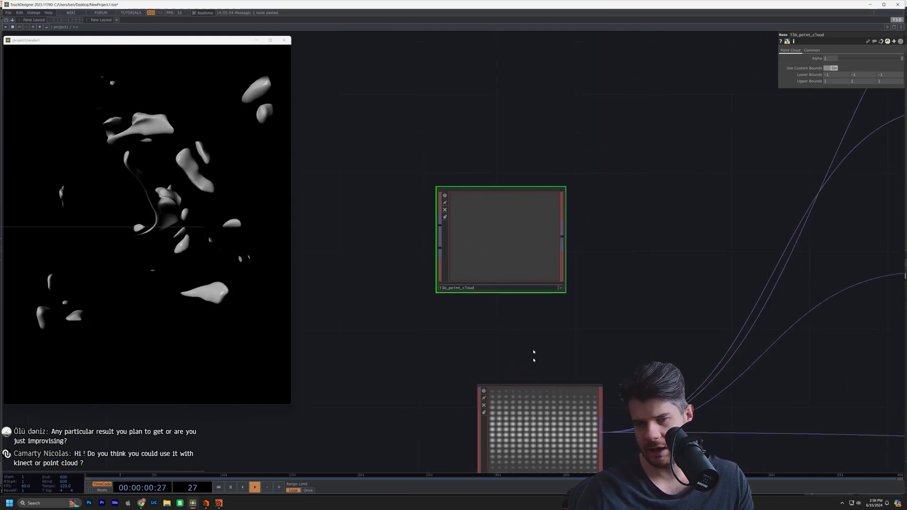
pyautogui.scroll(6, 491, 357)
pyautogui.scroll(-7, 507, 360)
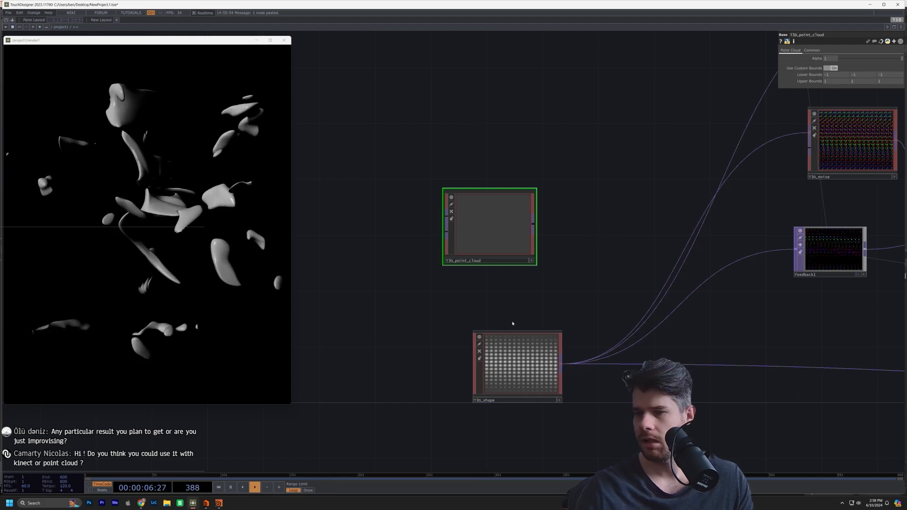
# Add an Orbbec TOP in the empty space below T3D_shape as the depth camera source.
pyautogui.scroll(-5, 513, 323)
pyautogui.press('Tab')
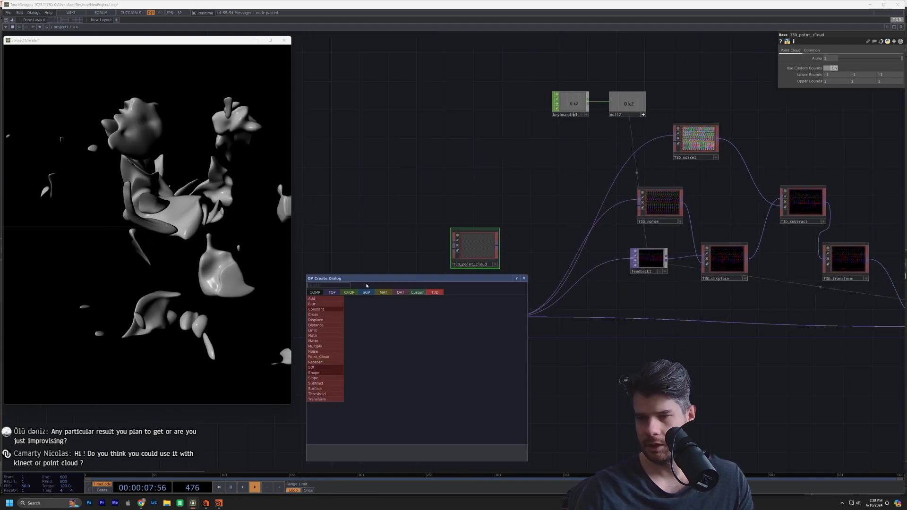
pyautogui.click(325, 294)
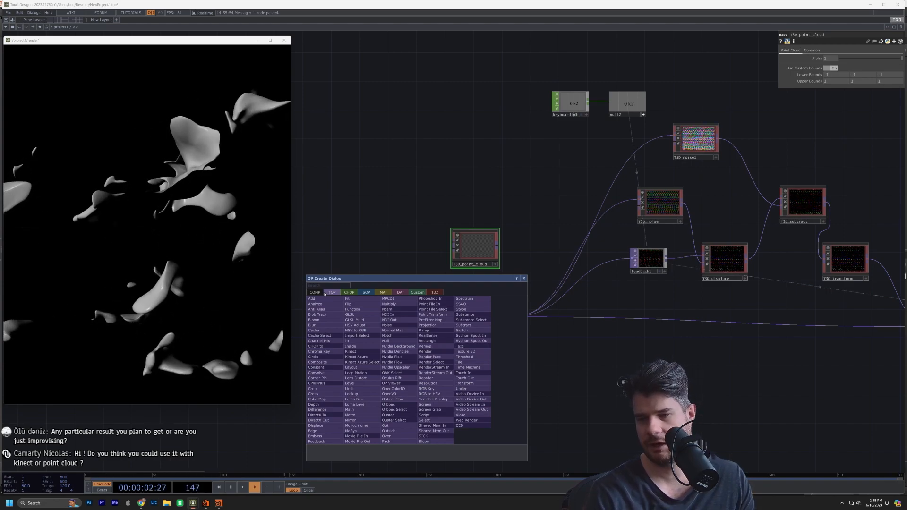
pyautogui.write('orb')
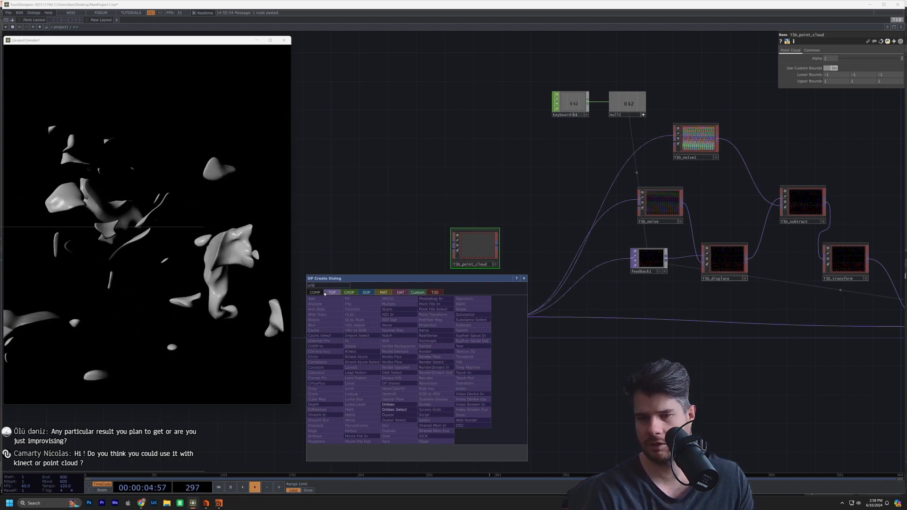
pyautogui.click(405, 404)
pyautogui.click(411, 398)
pyautogui.scroll(4, 411, 392)
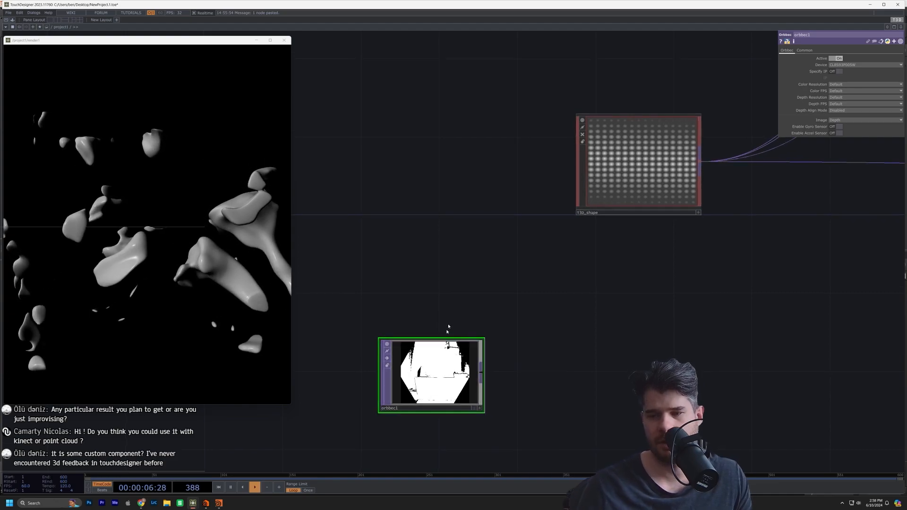
# Examine the Orbbec depth image up close and its placement below T3D_shape and T3D_point_cloud.
pyautogui.scroll(3, 434, 362)
pyautogui.scroll(2, 406, 402)
pyautogui.scroll(-6, 439, 378)
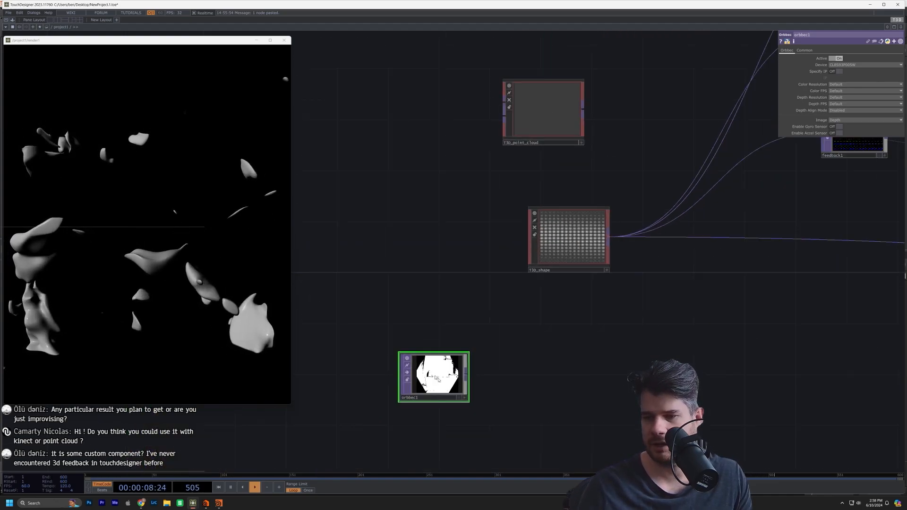
pyautogui.scroll(5, 472, 401)
pyautogui.scroll(-3, 469, 401)
pyautogui.scroll(3, 469, 401)
pyautogui.scroll(-4, 477, 402)
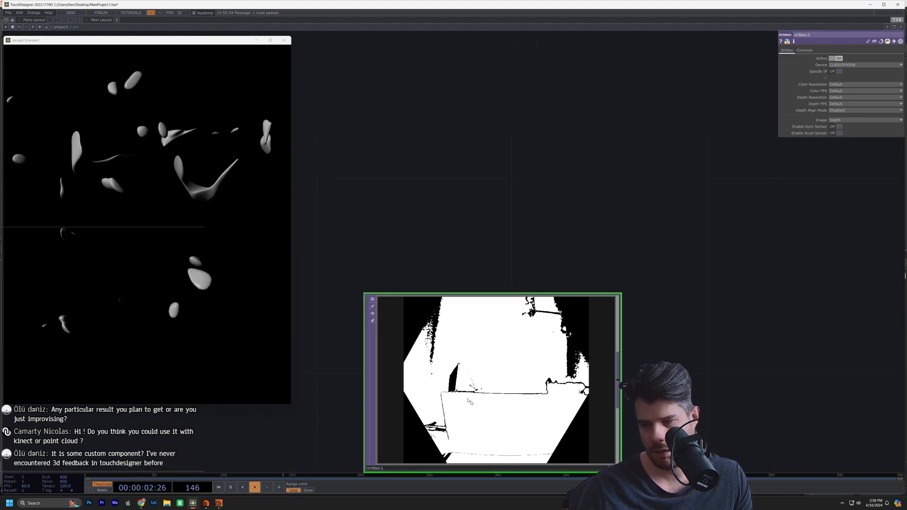
pyautogui.scroll(-2, 486, 403)
pyautogui.moveTo(487, 402); pyautogui.dragTo(597, 412)
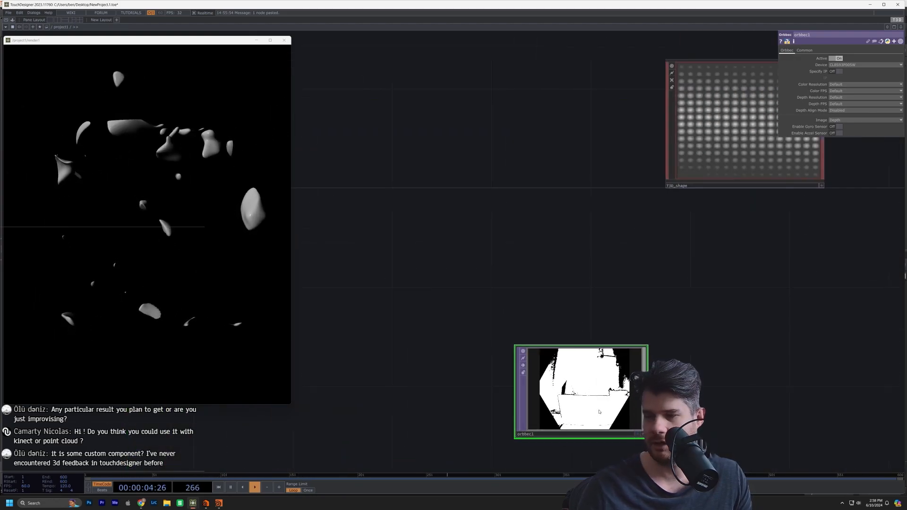
pyautogui.scroll(3, 599, 412)
pyautogui.moveTo(725, 361); pyautogui.dragTo(574, 370)
pyautogui.scroll(-3, 506, 350)
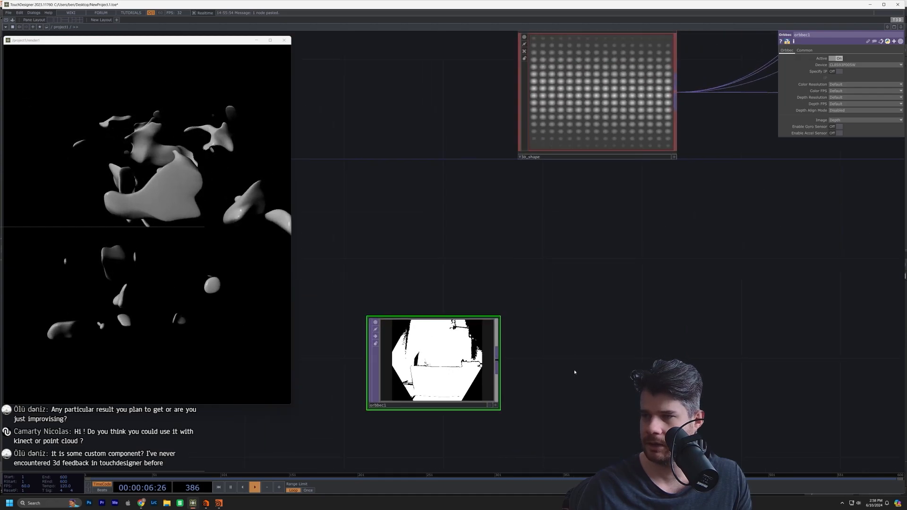
pyautogui.scroll(-2, 574, 370)
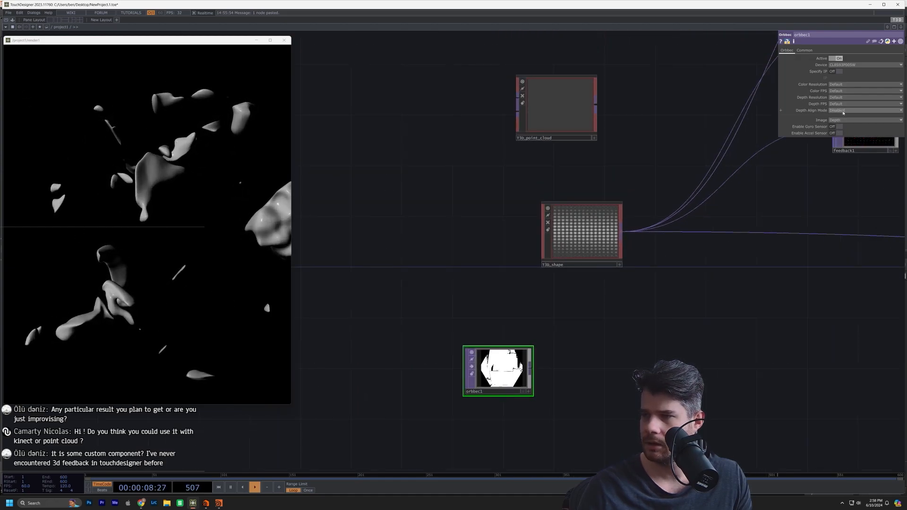
pyautogui.scroll(4, 573, 237)
pyautogui.scroll(-5, 600, 304)
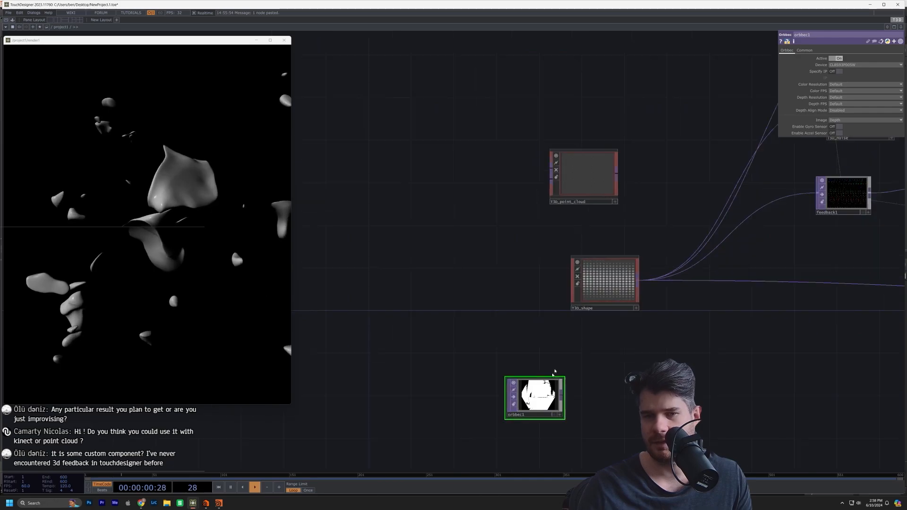
# Look inside the T3D_shape component at its output and transform operators and the License note.
pyautogui.click(612, 269)
pyautogui.scroll(2, 612, 270)
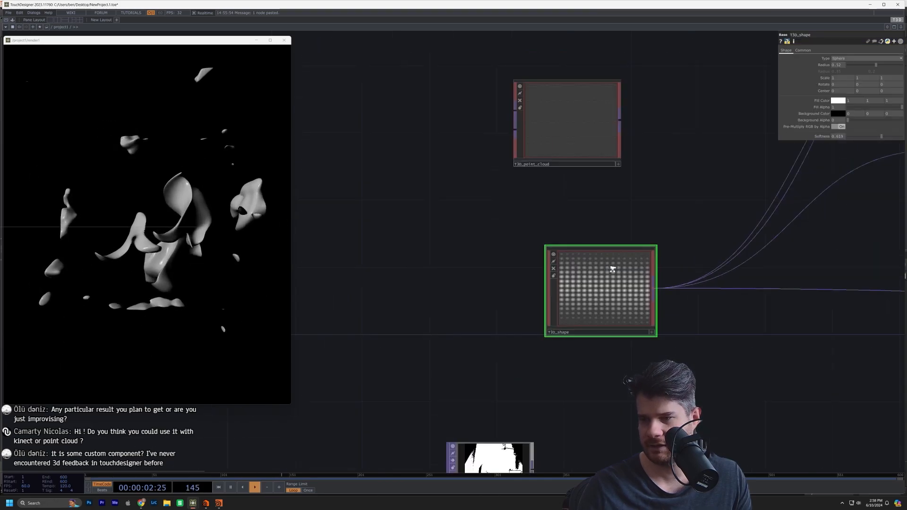
pyautogui.scroll(4, 612, 269)
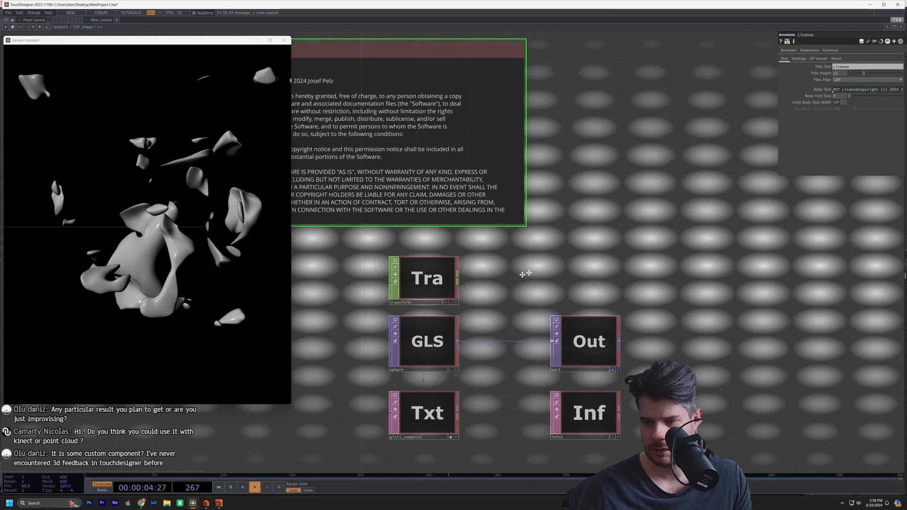
pyautogui.click(631, 326)
pyautogui.scroll(2, 477, 416)
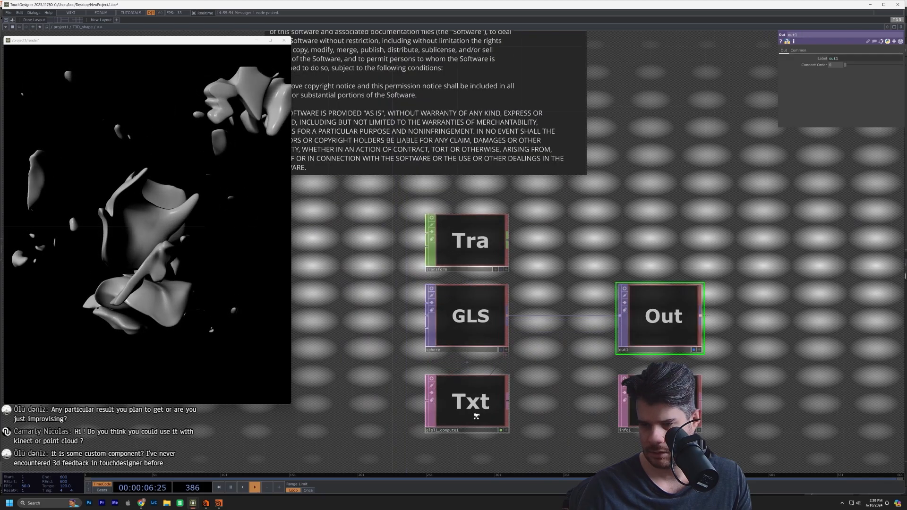
pyautogui.click(465, 212)
pyautogui.scroll(-4, 435, 336)
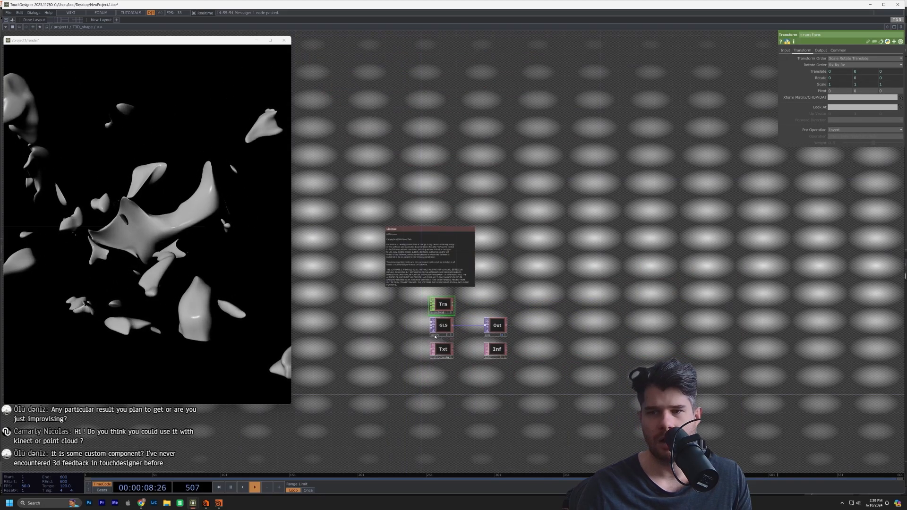
pyautogui.scroll(4, 416, 253)
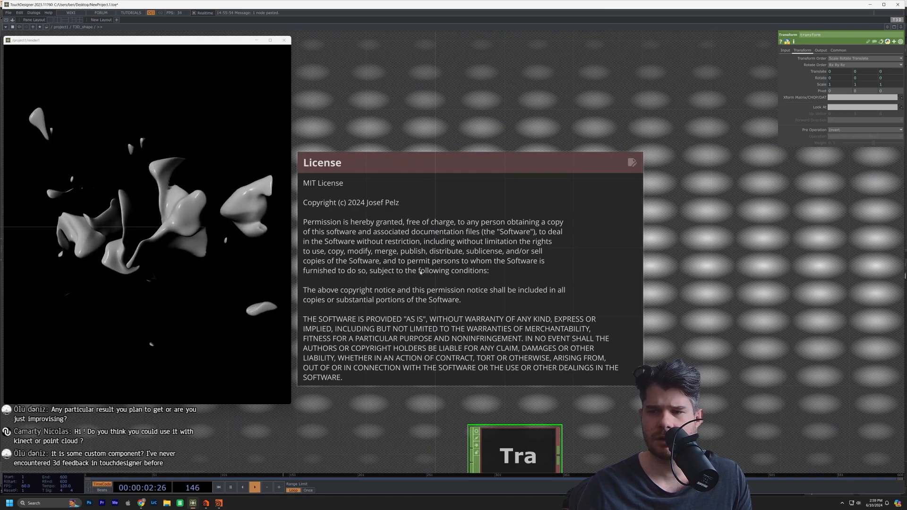
pyautogui.scroll(-1, 420, 272)
pyautogui.scroll(-6, 421, 271)
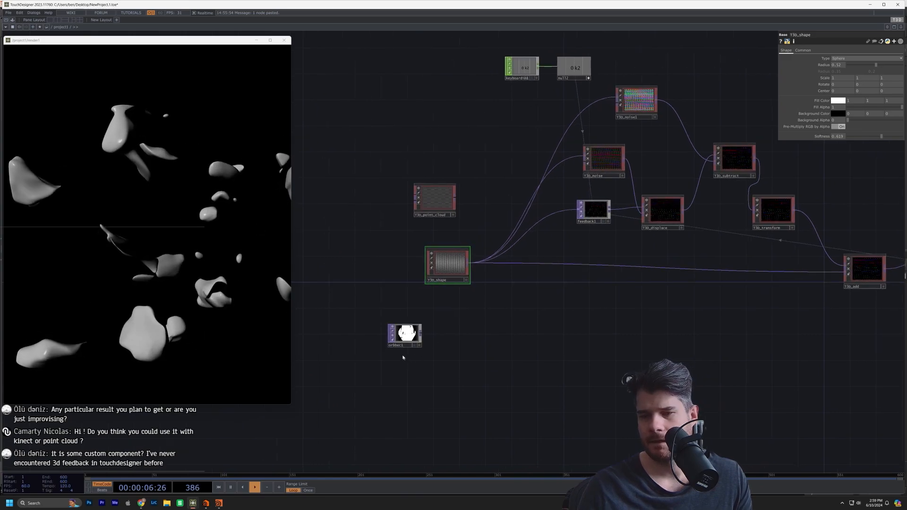
# Check the live depth picture of orbbec1 again as a possible input for the feedback network.
pyautogui.scroll(5, 404, 357)
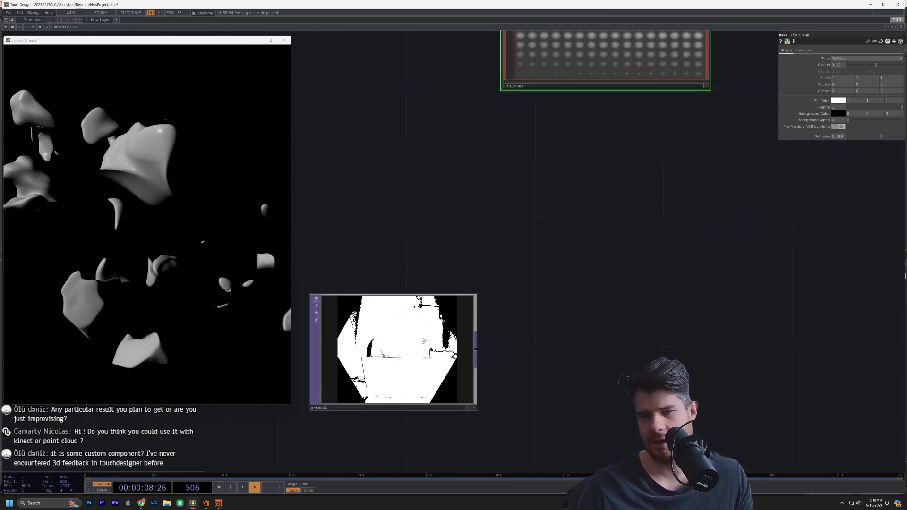
pyautogui.moveTo(423, 358); pyautogui.dragTo(615, 358)
pyautogui.scroll(-3, 607, 362)
pyautogui.scroll(1, 626, 323)
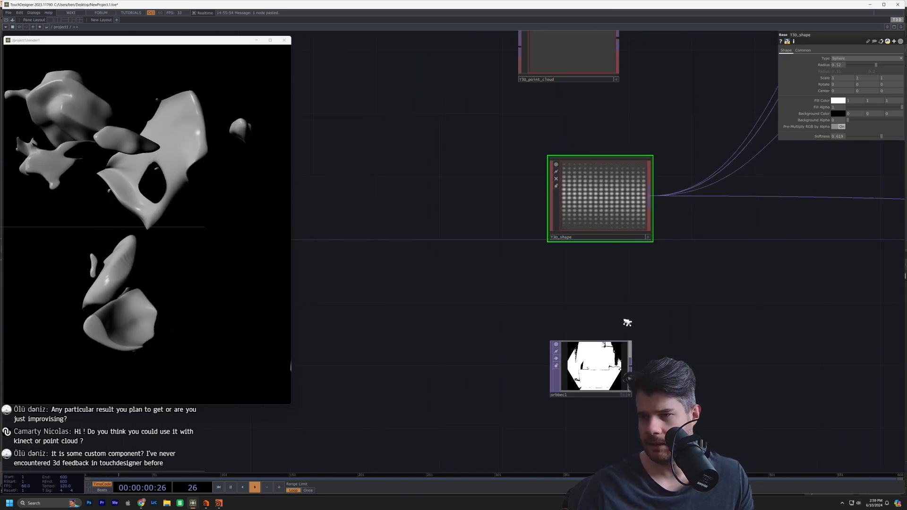
pyautogui.moveTo(649, 329); pyautogui.dragTo(596, 316)
pyautogui.scroll(3, 568, 364)
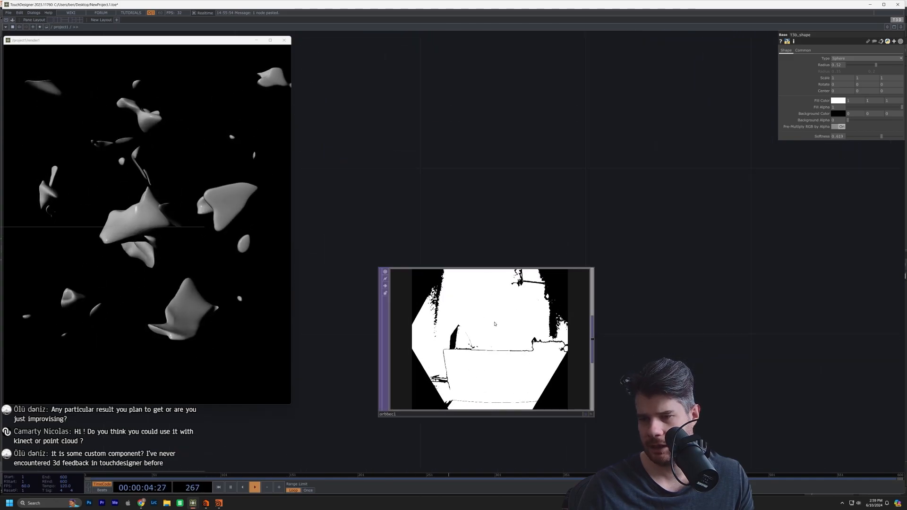
pyautogui.scroll(-3, 492, 323)
pyautogui.moveTo(494, 323); pyautogui.dragTo(480, 338)
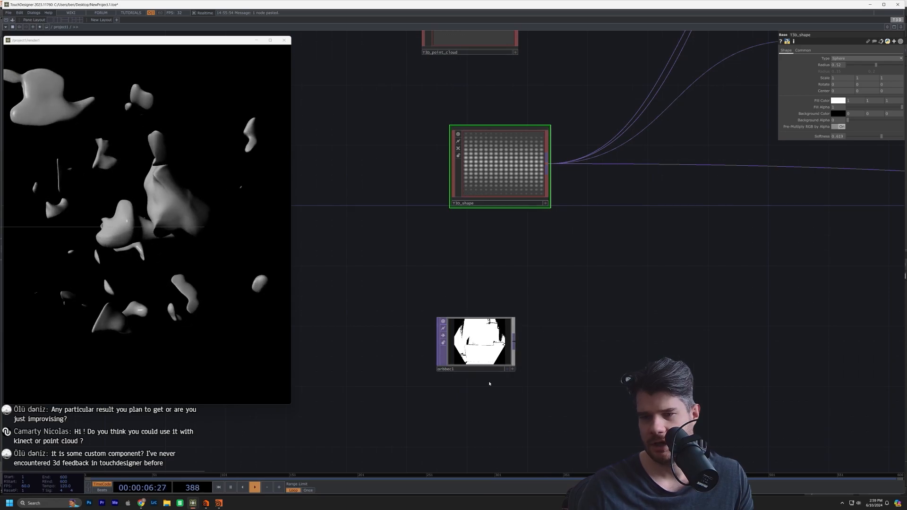
pyautogui.scroll(2, 481, 349)
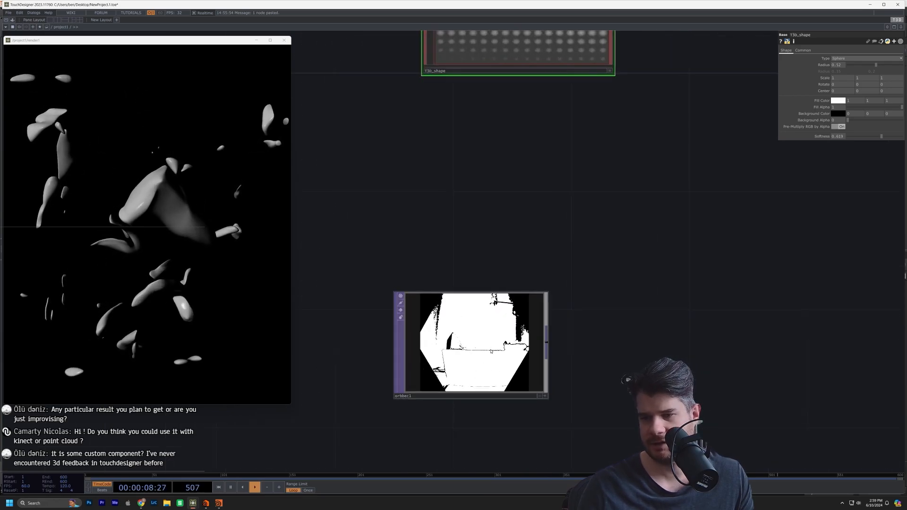
pyautogui.scroll(-3, 635, 376)
# Add a T3D Sdf operator beside orbbec1 and set its Offset to -0.23.
pyautogui.press('Tab')
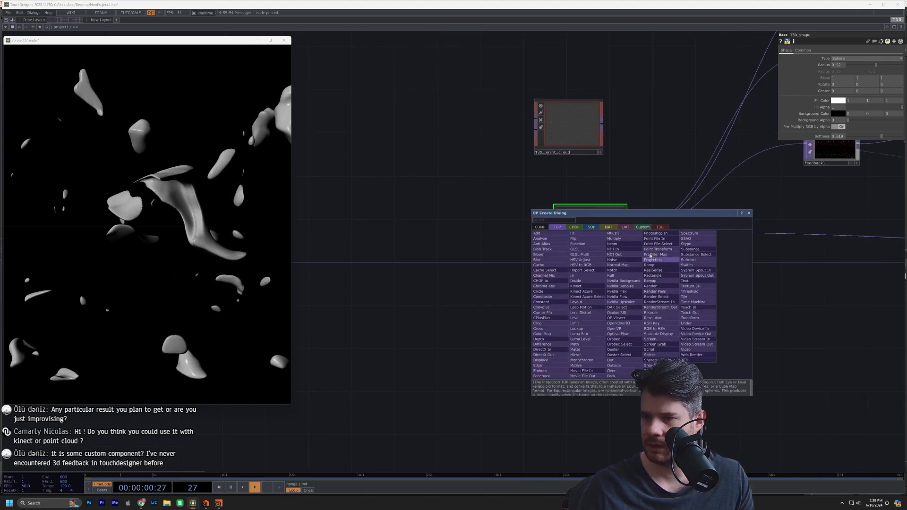
pyautogui.click(660, 228)
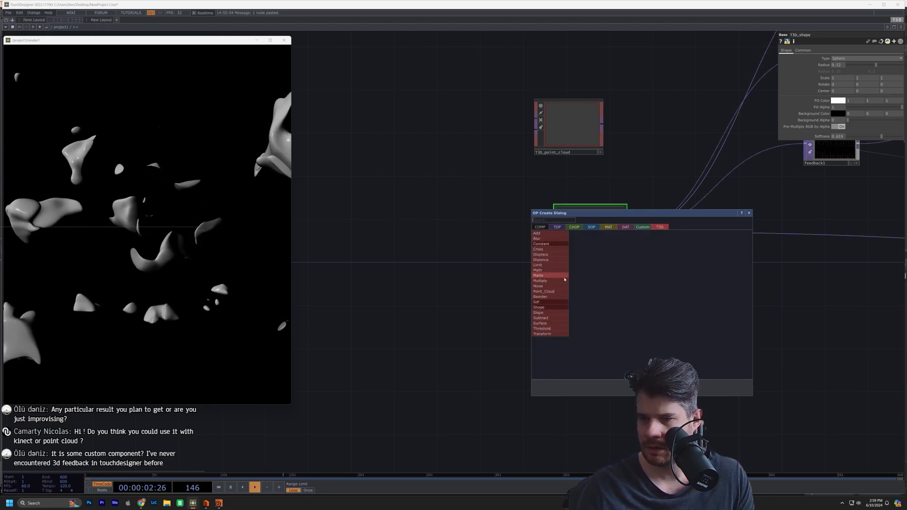
pyautogui.click(558, 302)
pyautogui.click(681, 347)
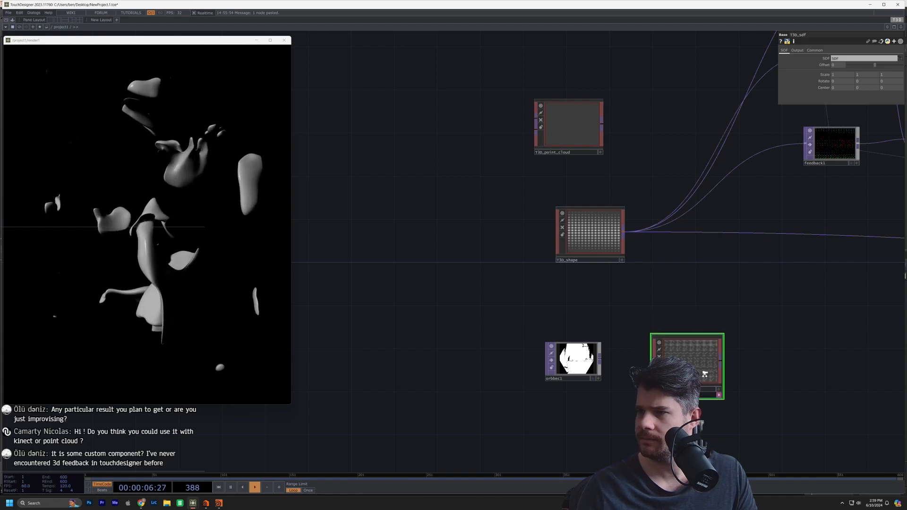
pyautogui.scroll(4, 705, 375)
pyautogui.scroll(3, 657, 359)
pyautogui.scroll(-3, 654, 355)
pyautogui.scroll(-3, 654, 353)
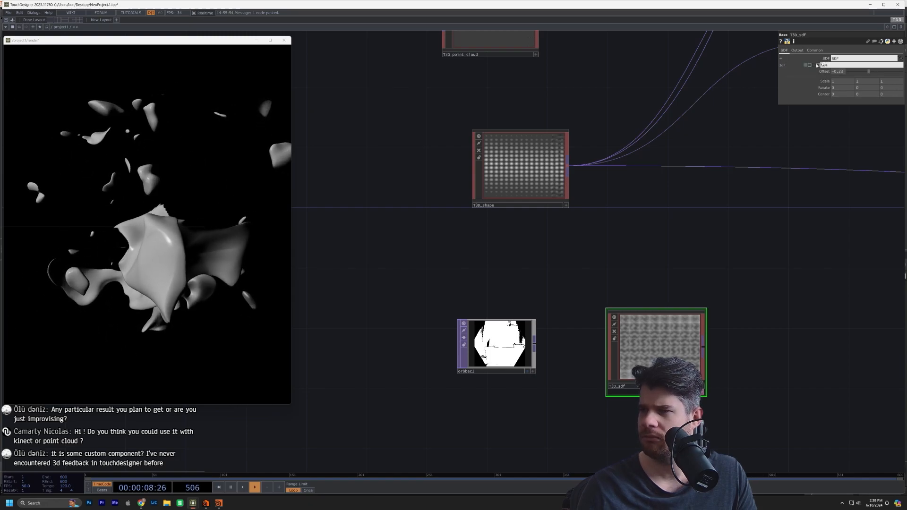
pyautogui.click(818, 64)
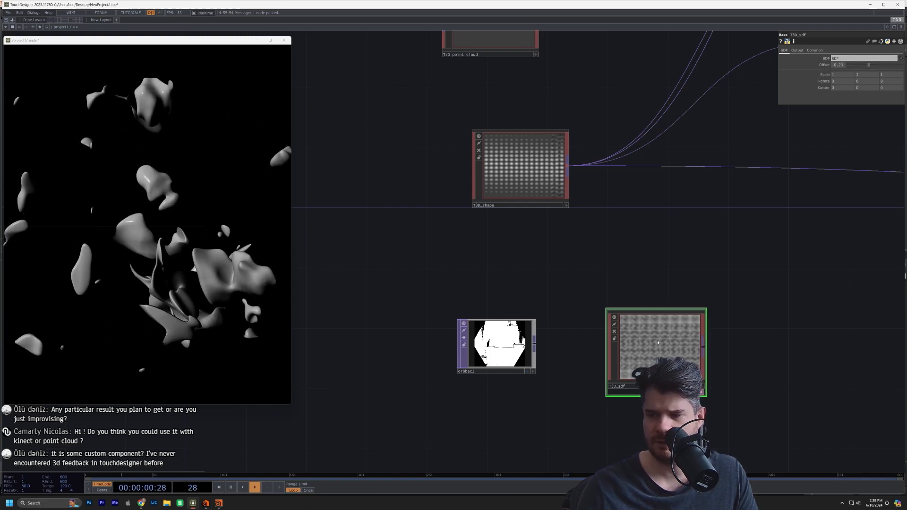
# Try to assign orbbec1 to the SDF parameter of T3D_sdf, and return the node to the empty space below T3D_shape.
pyautogui.moveTo(493, 339); pyautogui.dragTo(845, 58)
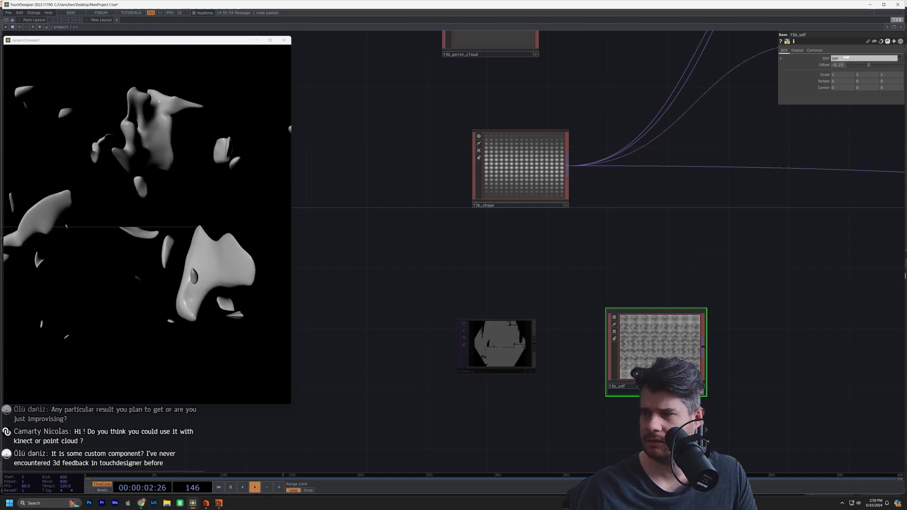
pyautogui.press('h')
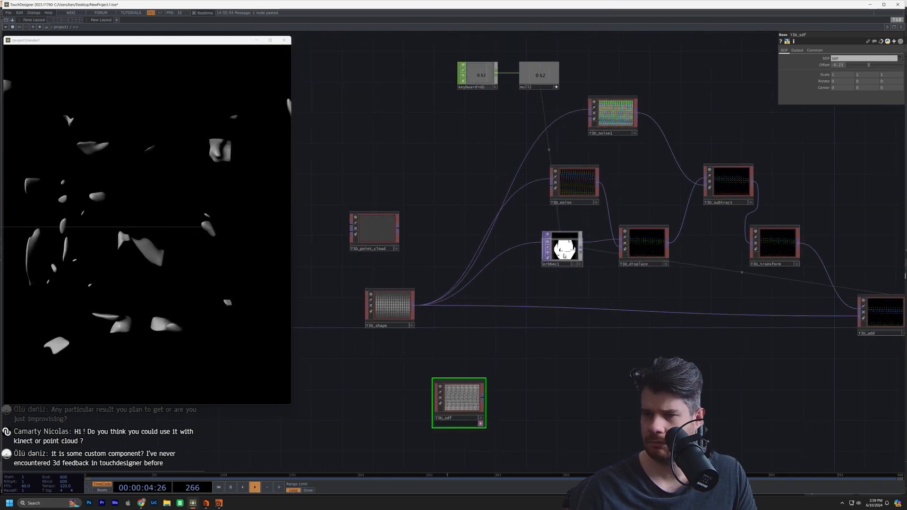
pyautogui.click(357, 415)
pyautogui.scroll(6, 354, 418)
pyautogui.scroll(-2, 353, 417)
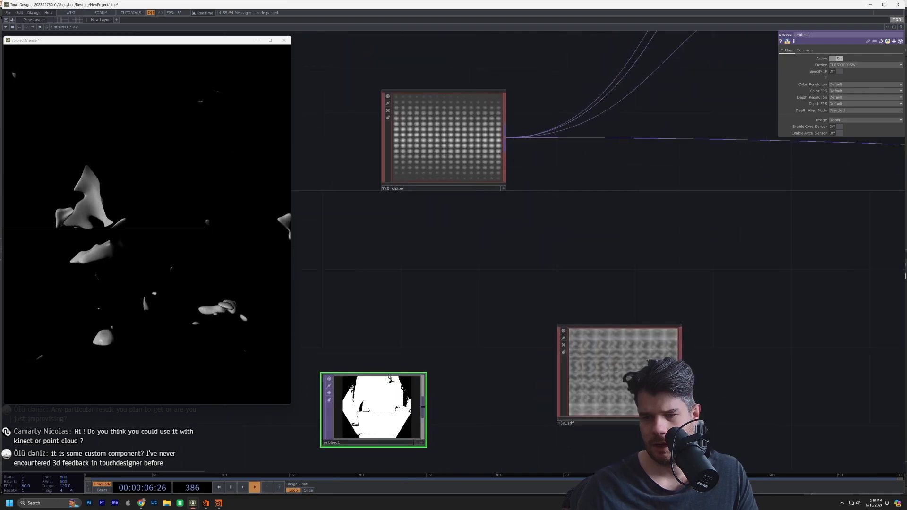
# Move orbbec1 farther from T3D_sdf, and add a Math TOP between them fed by orbbec1.
pyautogui.scroll(1, 354, 418)
pyautogui.moveTo(353, 418); pyautogui.dragTo(229, 417)
pyautogui.moveTo(370, 338); pyautogui.dragTo(579, 271)
pyautogui.press('Tab')
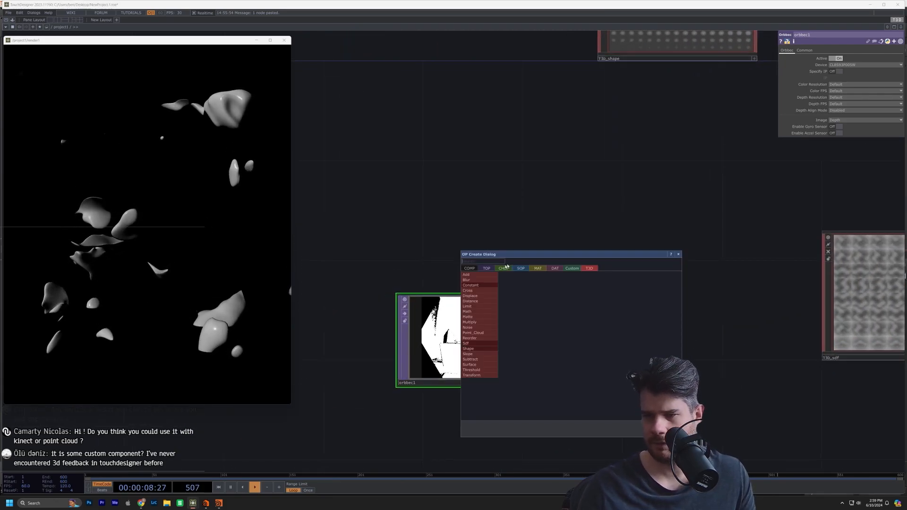
pyautogui.click(486, 268)
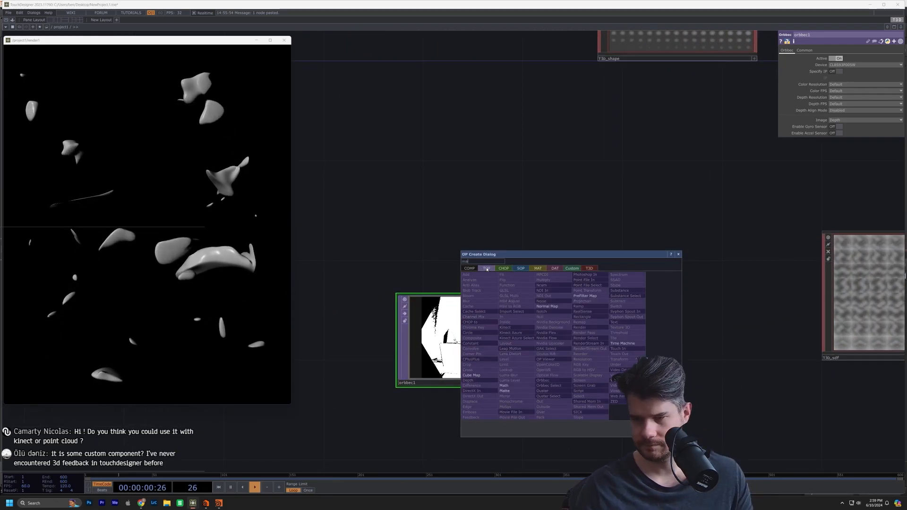
pyautogui.click(506, 385)
pyautogui.click(611, 338)
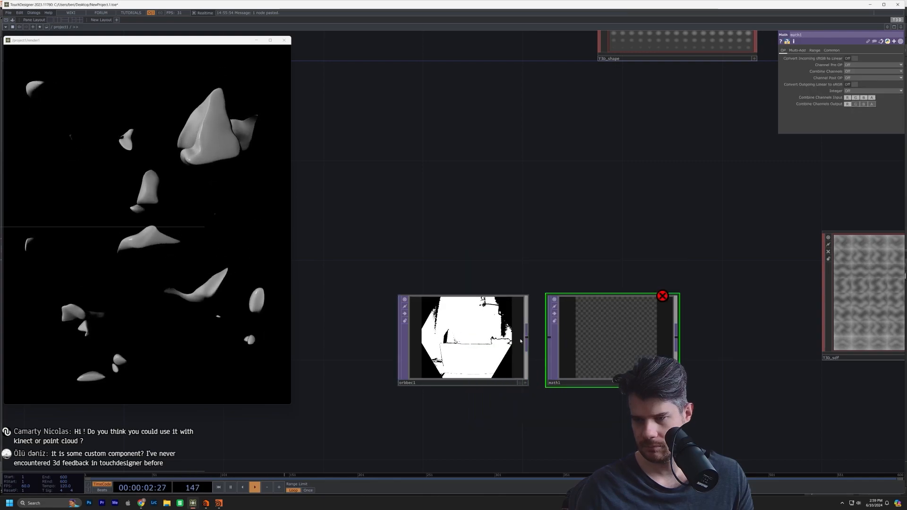
pyautogui.moveTo(527, 338); pyautogui.dragTo(549, 337)
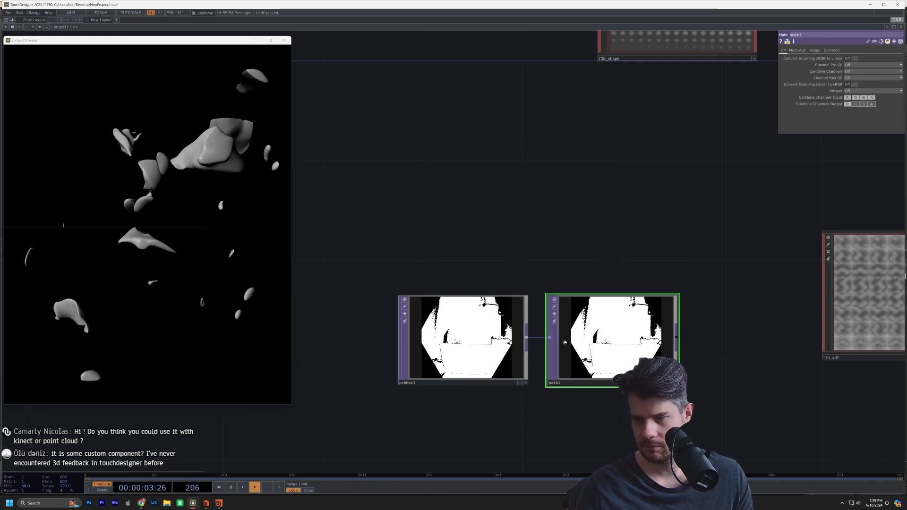
# Set the upper From Range value of math1 to 5.
pyautogui.click(813, 50)
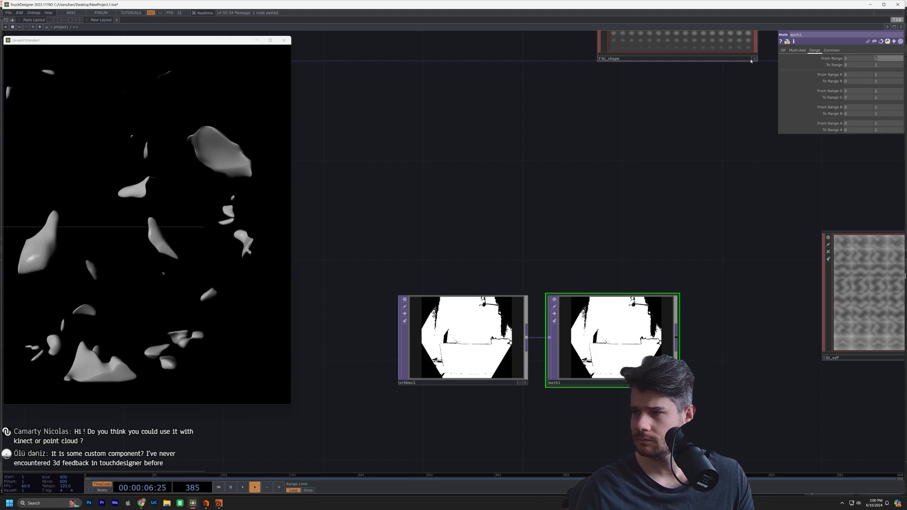
pyautogui.write('5')
pyautogui.press('Return')
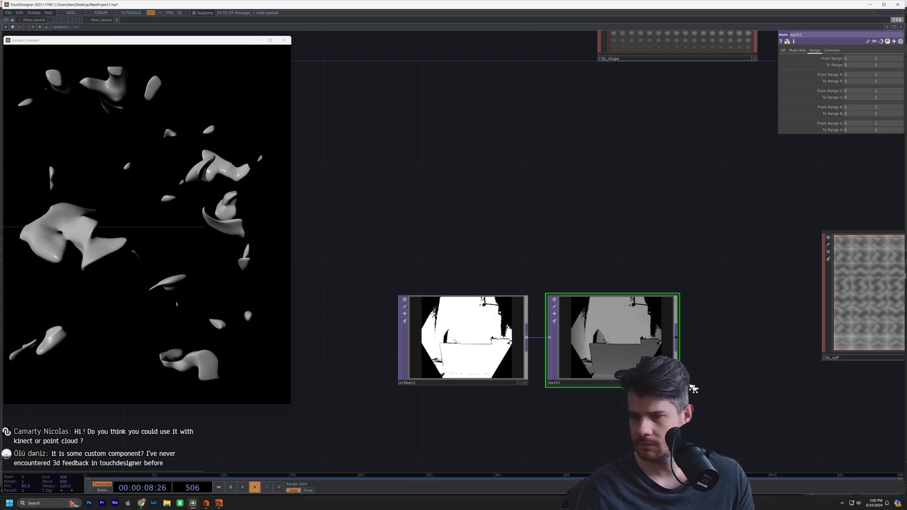
# Inspect the remapped depth image of math1 up close and compare it with the orbbec1 source.
pyautogui.scroll(5, 693, 388)
pyautogui.scroll(-2, 420, 213)
pyautogui.scroll(5, 380, 207)
pyautogui.scroll(-5, 380, 201)
pyautogui.moveTo(655, 207); pyautogui.dragTo(709, 265)
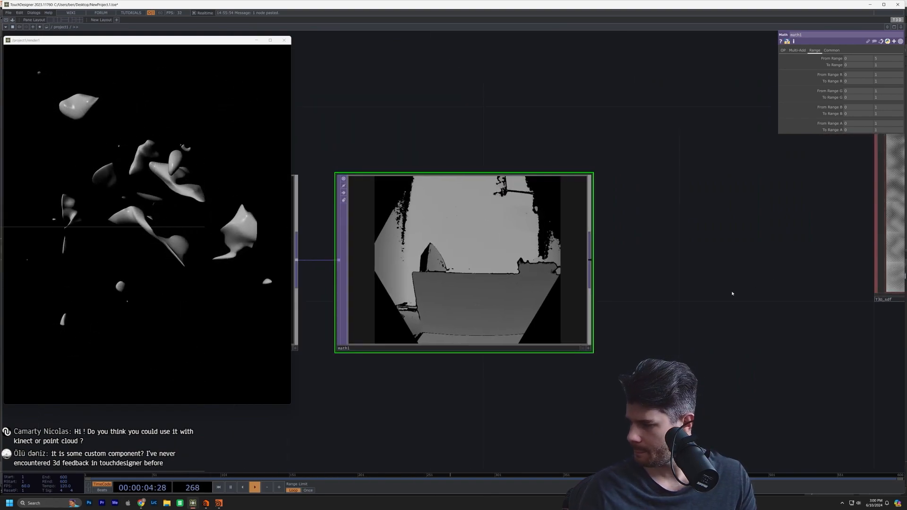
pyautogui.scroll(-3, 534, 327)
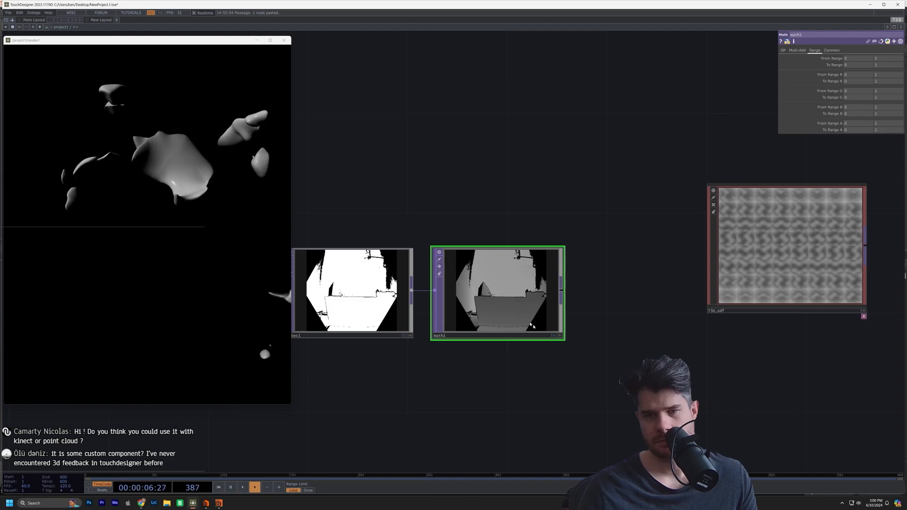
pyautogui.scroll(5, 535, 313)
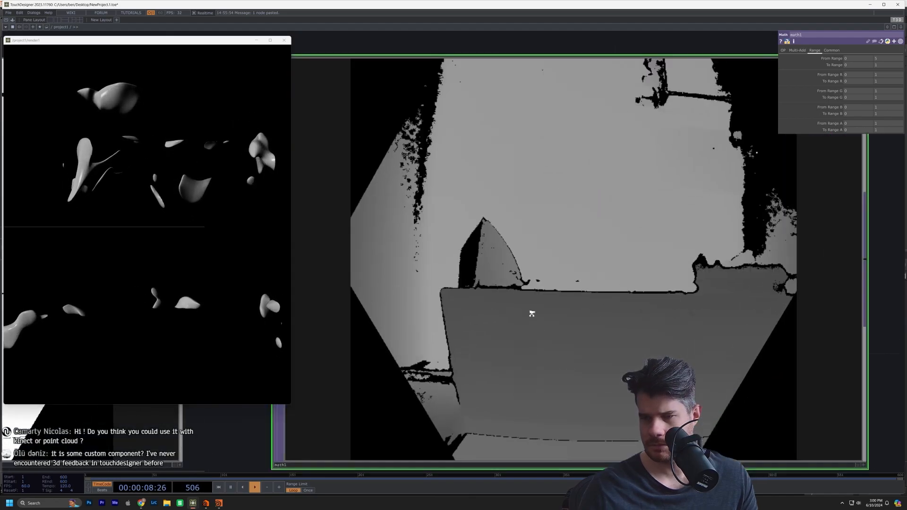
pyautogui.scroll(-3, 532, 315)
pyautogui.scroll(-5, 532, 315)
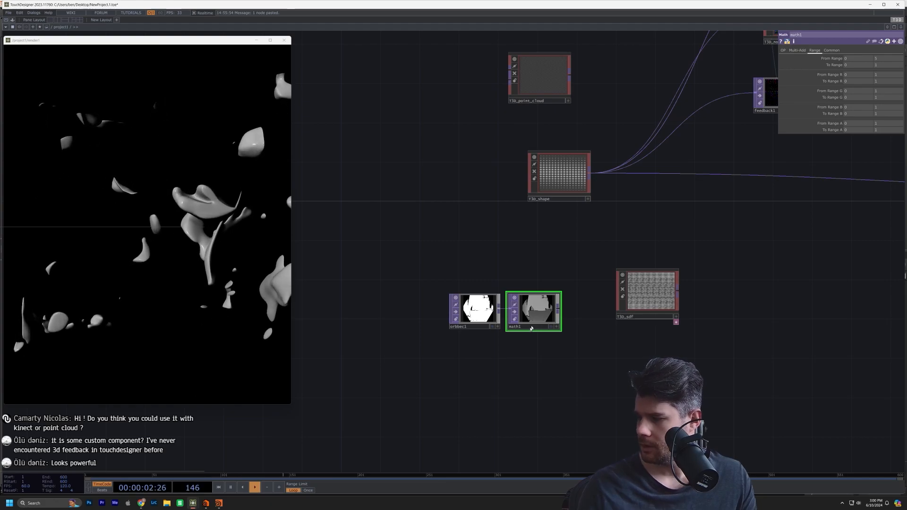
# Examine the orbbec1 depth source beside the math1 result, and check the settings of both nodes.
pyautogui.scroll(5, 477, 304)
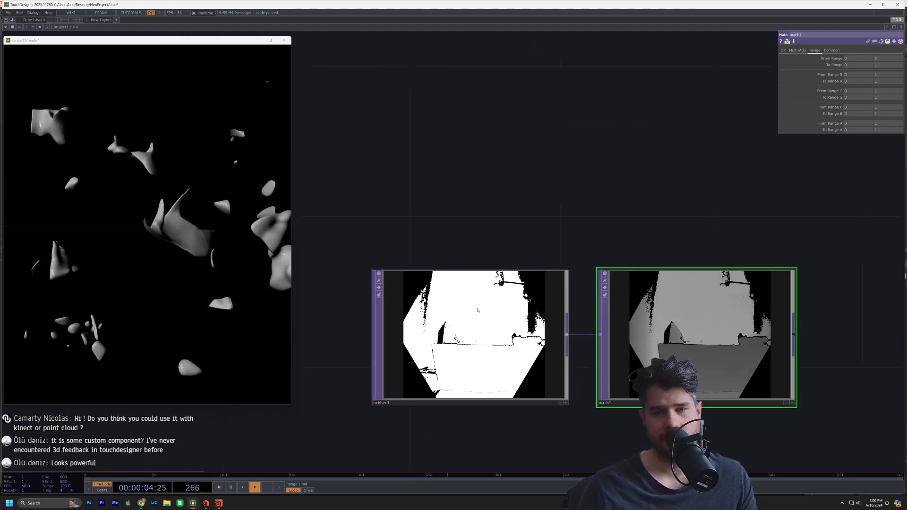
pyautogui.scroll(-3, 481, 307)
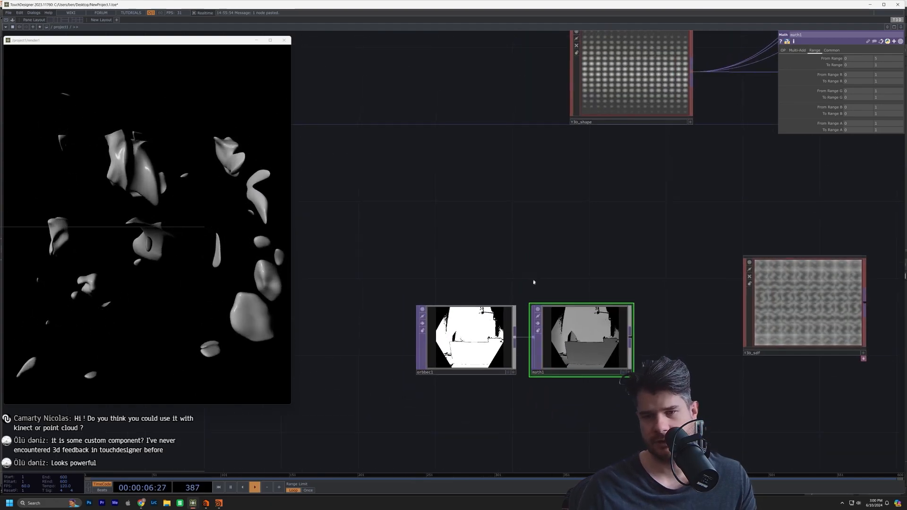
pyautogui.scroll(-3, 482, 302)
pyautogui.scroll(-1, 482, 303)
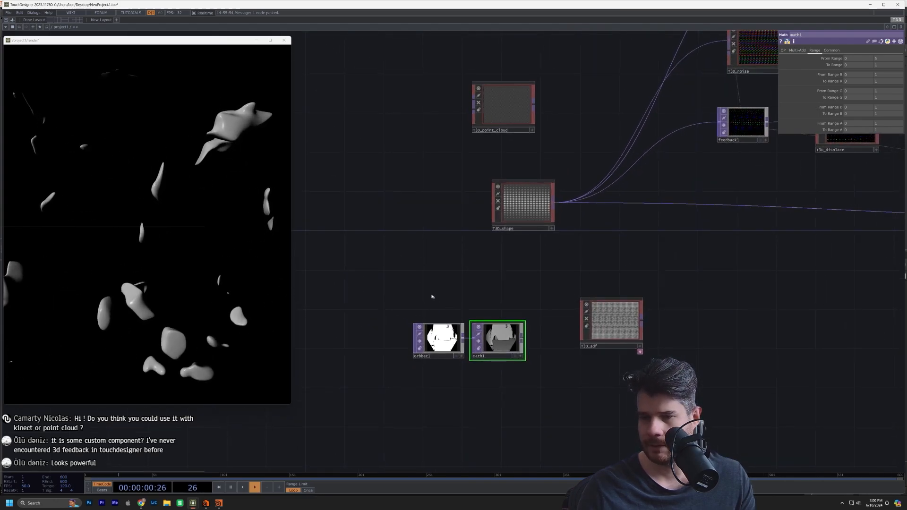
pyautogui.click(439, 339)
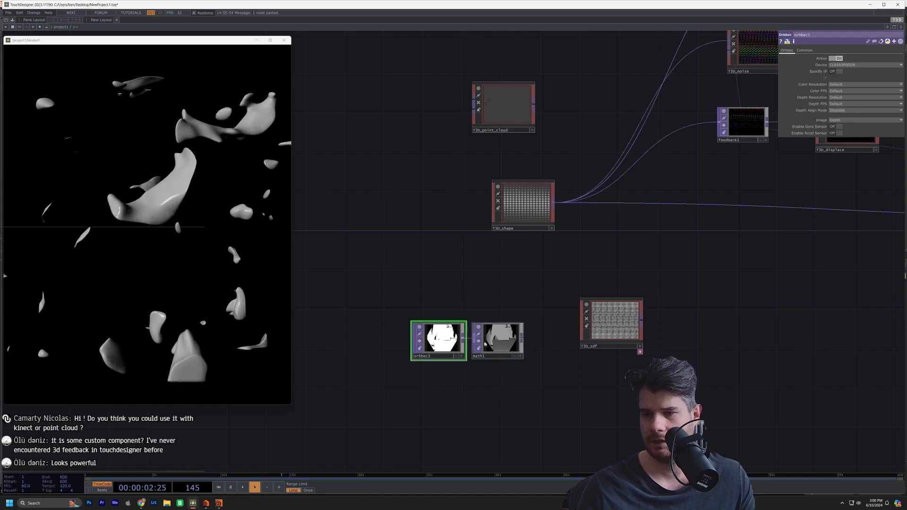
pyautogui.click(495, 342)
pyautogui.click(450, 340)
pyautogui.moveTo(435, 305); pyautogui.dragTo(600, 378, button='right')
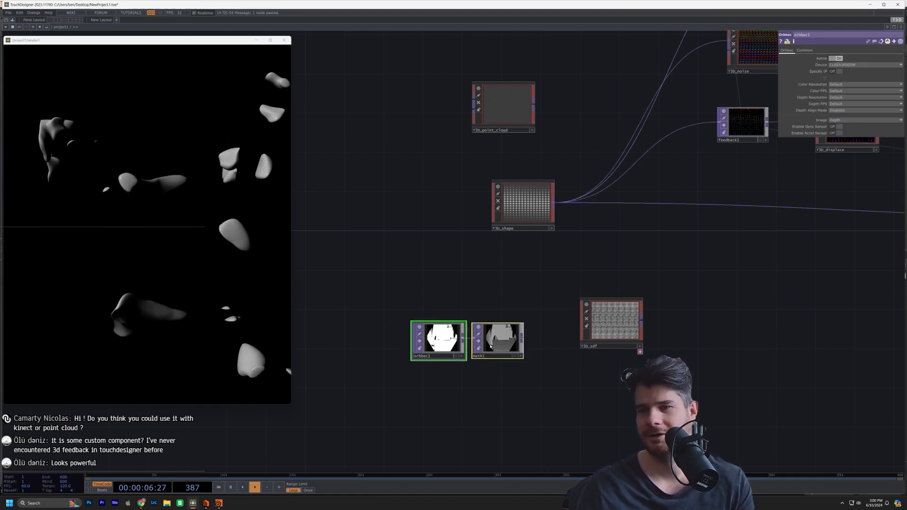
# Move T3D_point_cloud farther to the left of T3D_shape.
pyautogui.click(491, 347)
pyautogui.moveTo(482, 287); pyautogui.dragTo(468, 297)
pyautogui.moveTo(501, 119); pyautogui.dragTo(433, 137)
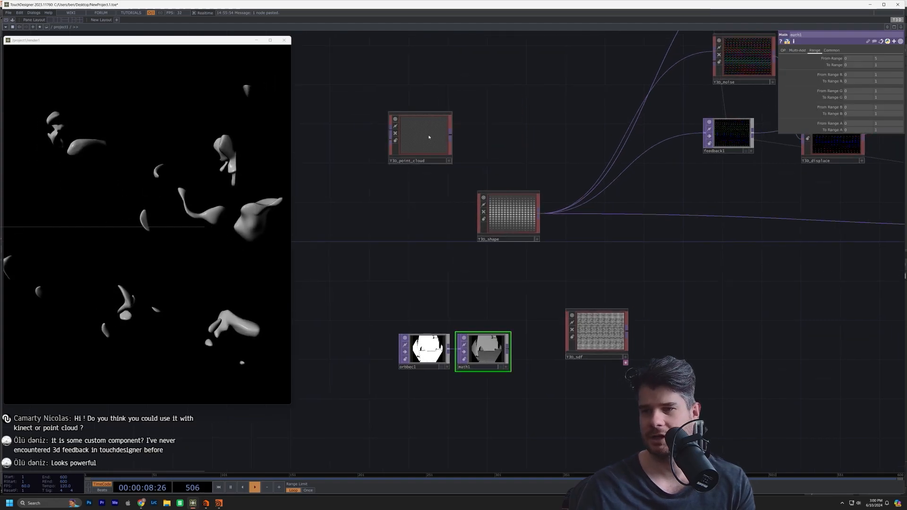
# Show the orbbec1 and math1 depth images as the network background, and study both images at close range.
pyautogui.moveTo(509, 397); pyautogui.dragTo(506, 394, button='right')
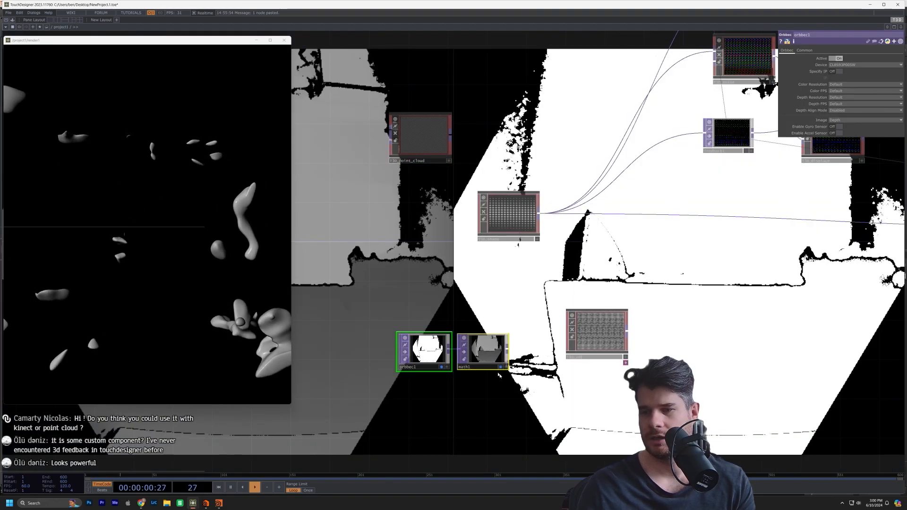
pyautogui.scroll(5, 425, 347)
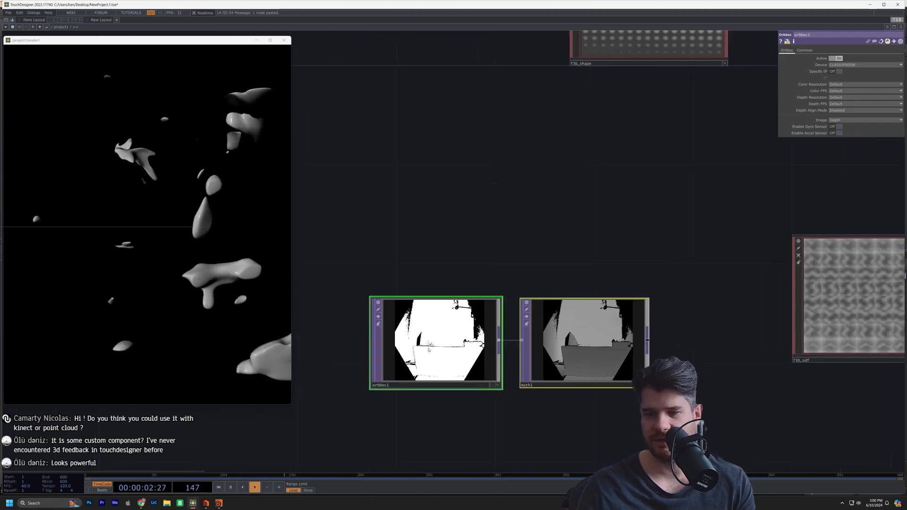
pyautogui.moveTo(735, 267); pyautogui.dragTo(634, 380)
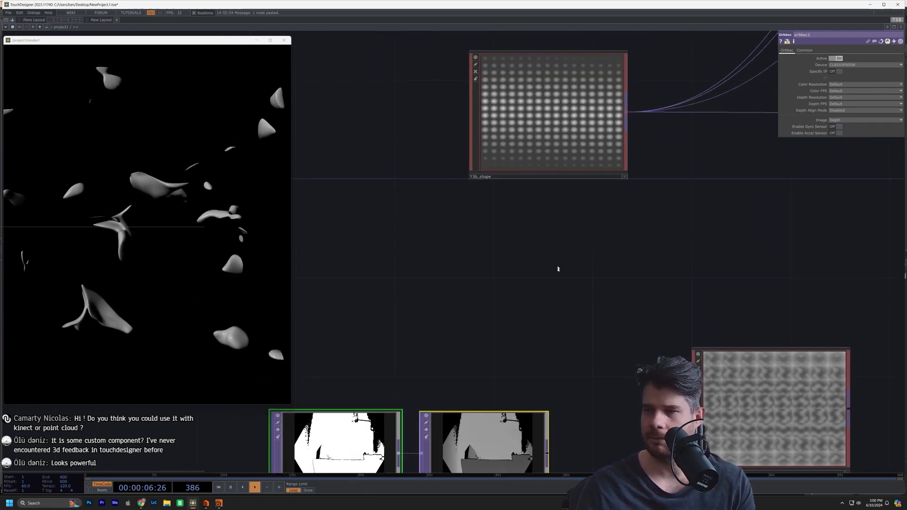
pyautogui.scroll(-4, 511, 305)
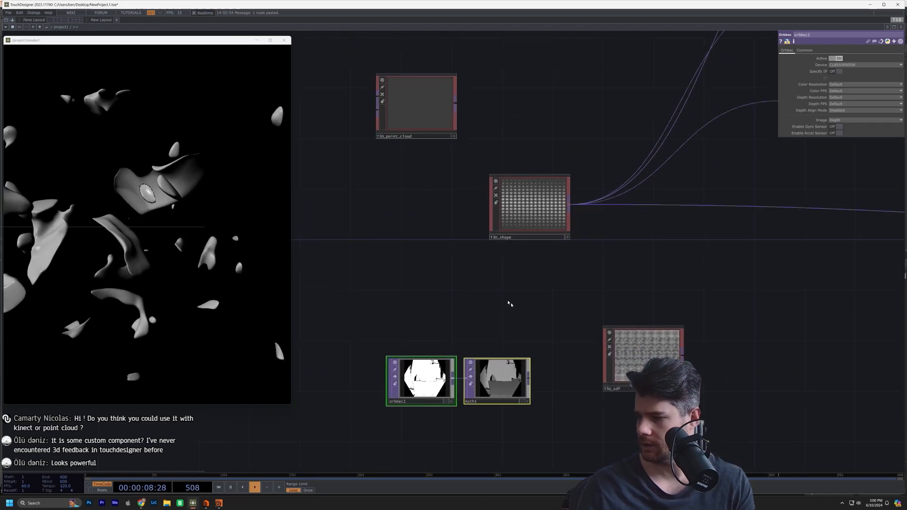
pyautogui.moveTo(523, 319); pyautogui.dragTo(547, 346)
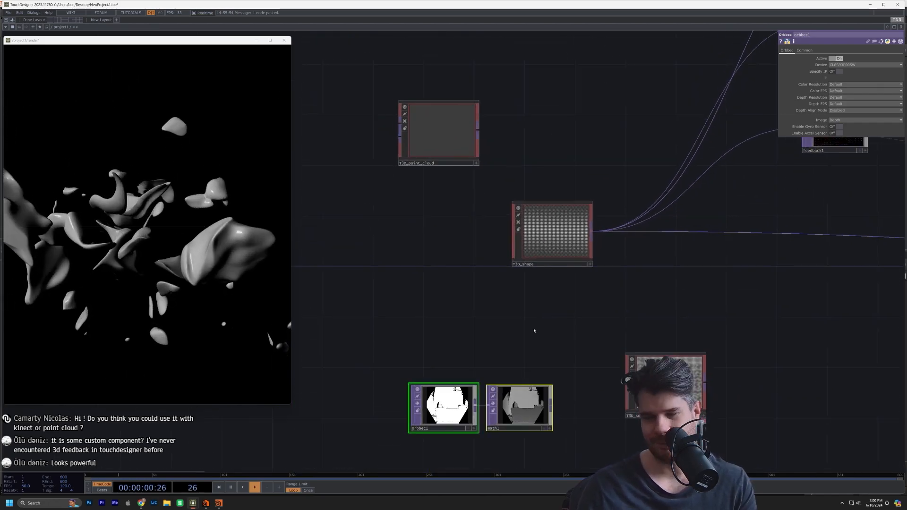
pyautogui.scroll(-2, 483, 317)
pyautogui.moveTo(452, 318); pyautogui.dragTo(383, 304)
pyautogui.scroll(6, 418, 342)
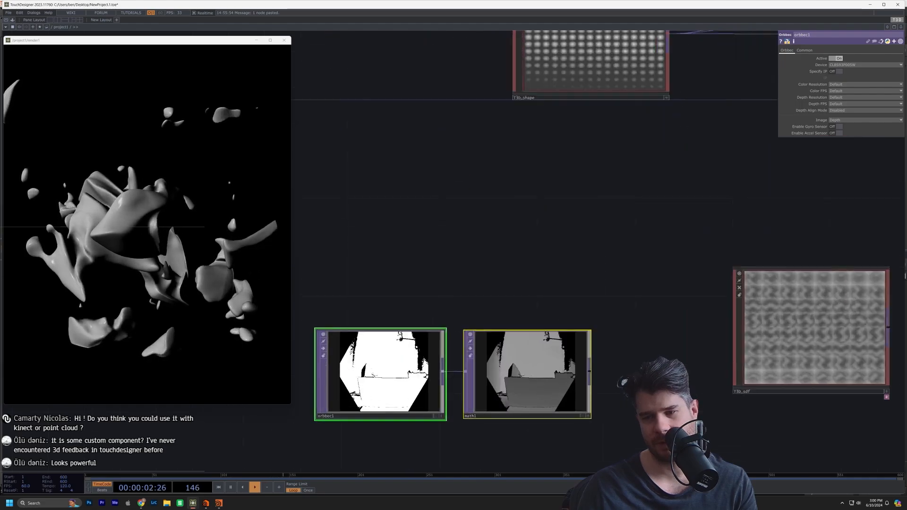
pyautogui.scroll(-3, 444, 364)
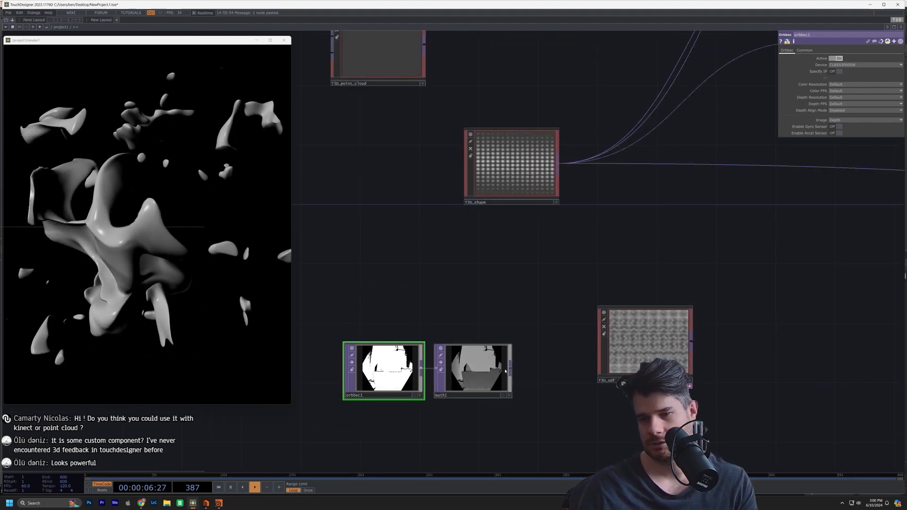
# Add a Texture 3D TOP above math1 and feed it with the output of math1.
pyautogui.click(472, 370)
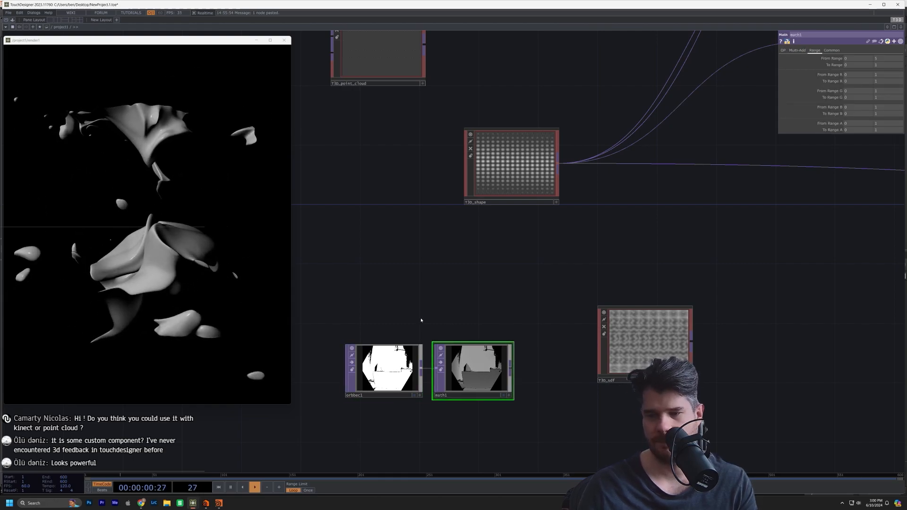
pyautogui.press('Tab')
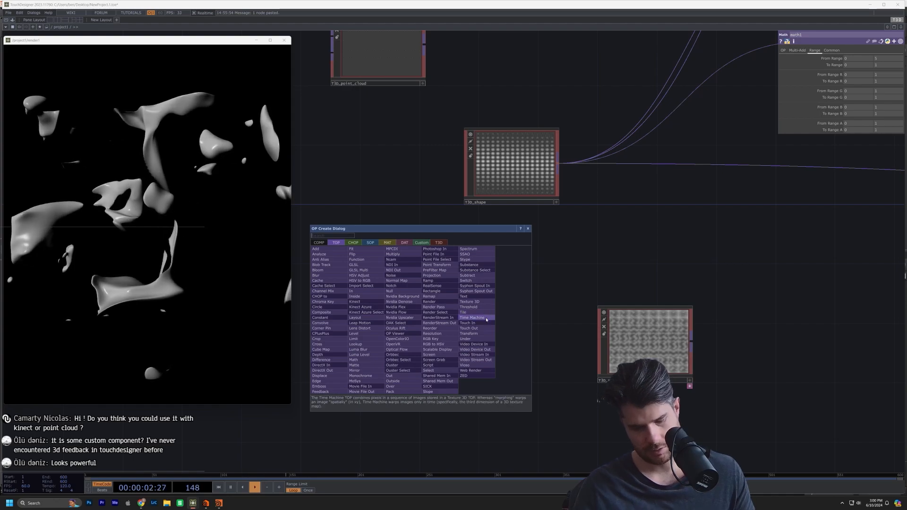
pyautogui.click(470, 301)
pyautogui.click(481, 289)
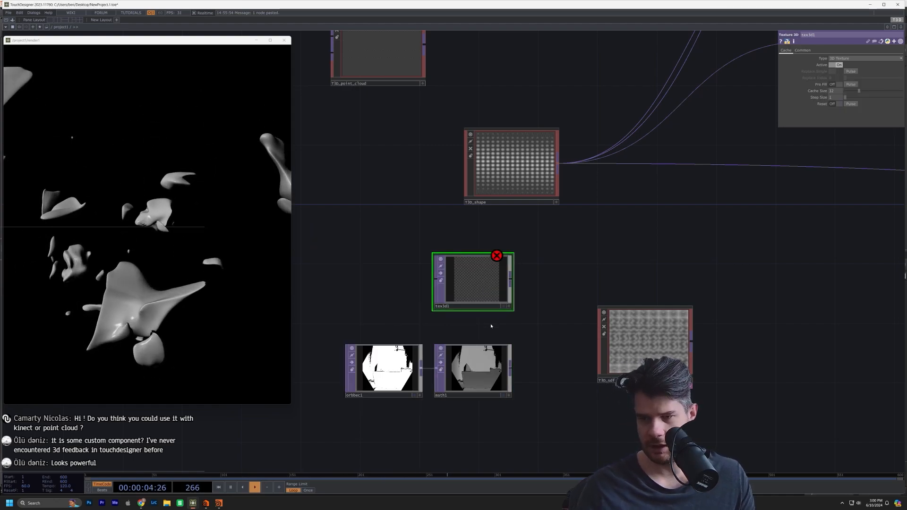
pyautogui.click(389, 384)
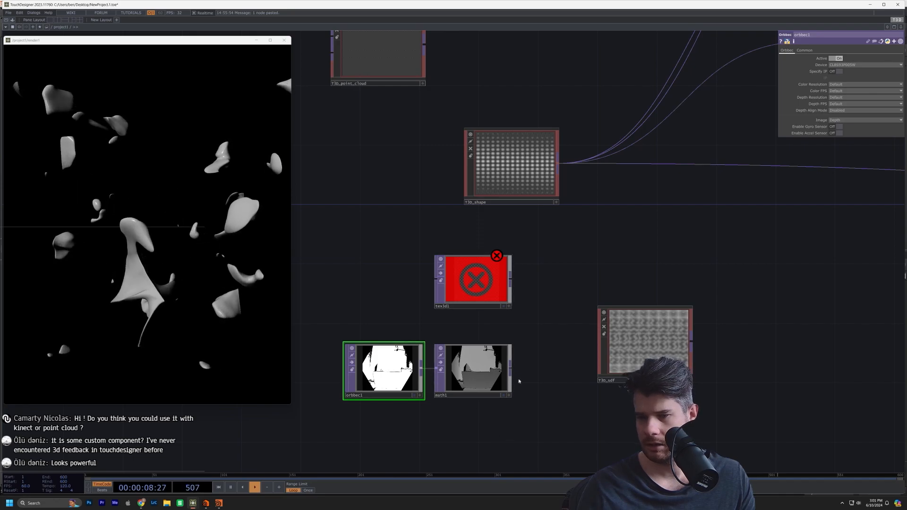
pyautogui.moveTo(447, 290); pyautogui.dragTo(444, 286)
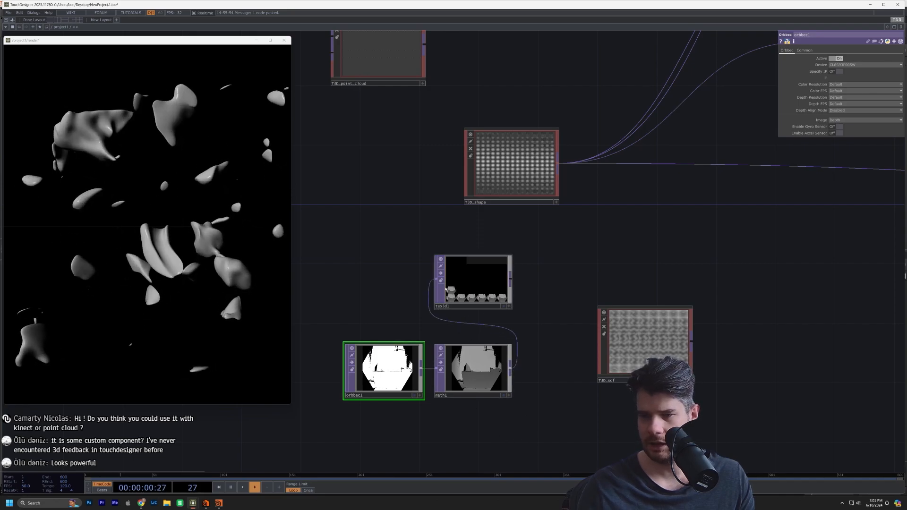
# Examine the depth frames cached in tex3d1 and its cache settings.
pyautogui.scroll(5, 463, 284)
pyautogui.click(490, 313)
pyautogui.scroll(-5, 490, 313)
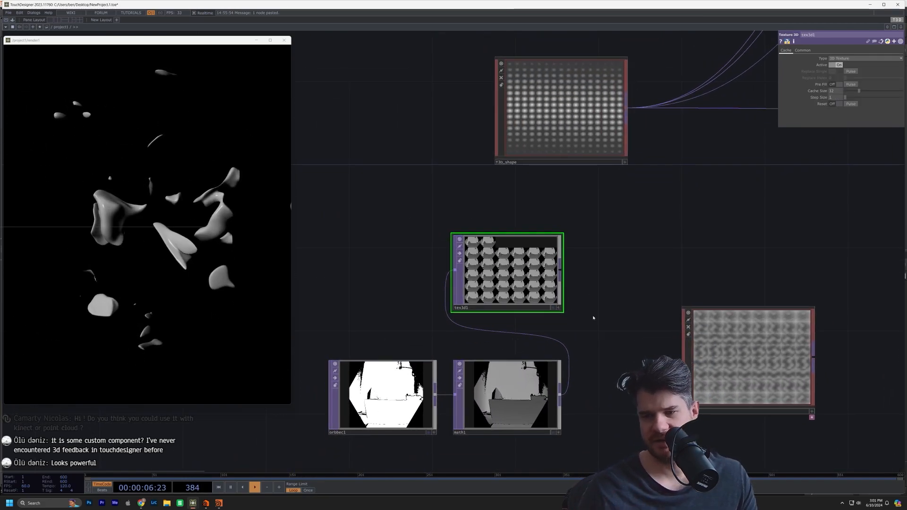
pyautogui.scroll(3, 515, 315)
pyautogui.scroll(-6, 504, 269)
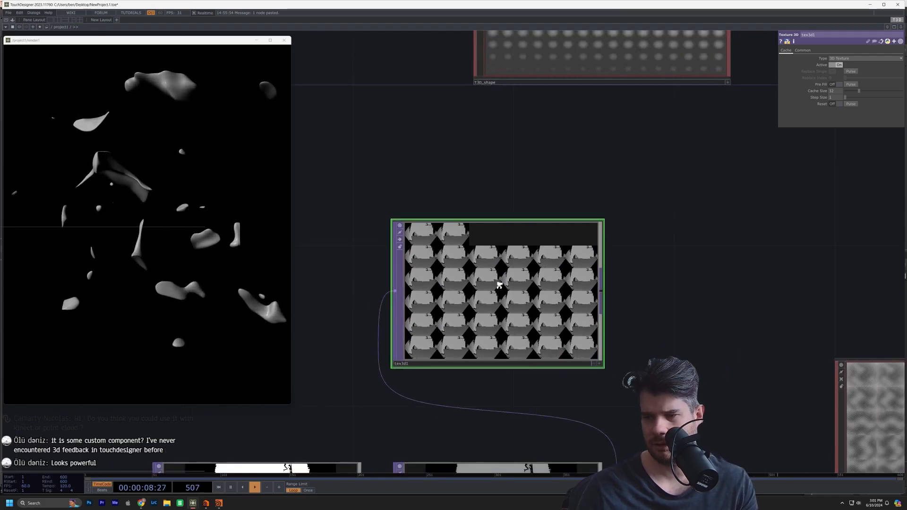
pyautogui.scroll(4, 440, 400)
pyautogui.scroll(-4, 440, 401)
# Move orbbec1 and math1 close together, well to the left of tex3d1.
pyautogui.moveTo(471, 433); pyautogui.dragTo(455, 395)
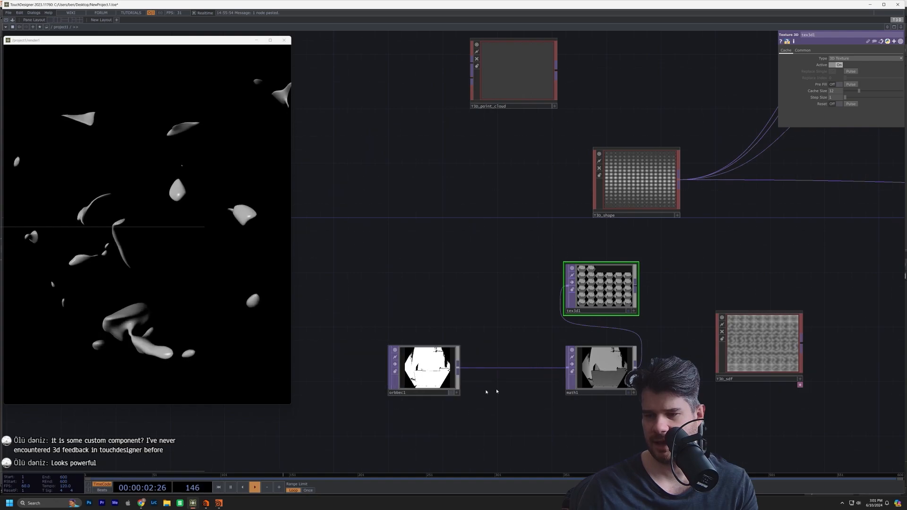
pyautogui.moveTo(586, 382); pyautogui.dragTo(504, 382)
pyautogui.moveTo(424, 372); pyautogui.dragTo(301, 304)
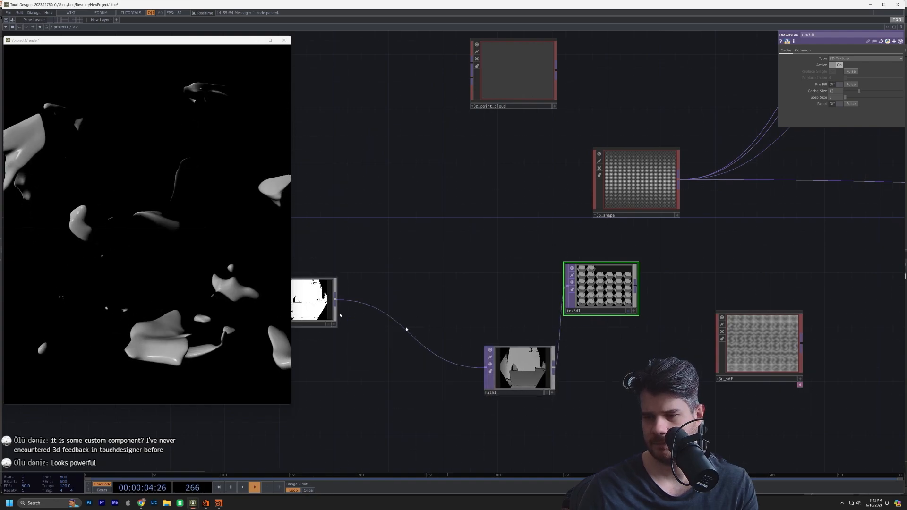
pyautogui.moveTo(498, 351); pyautogui.dragTo(356, 283)
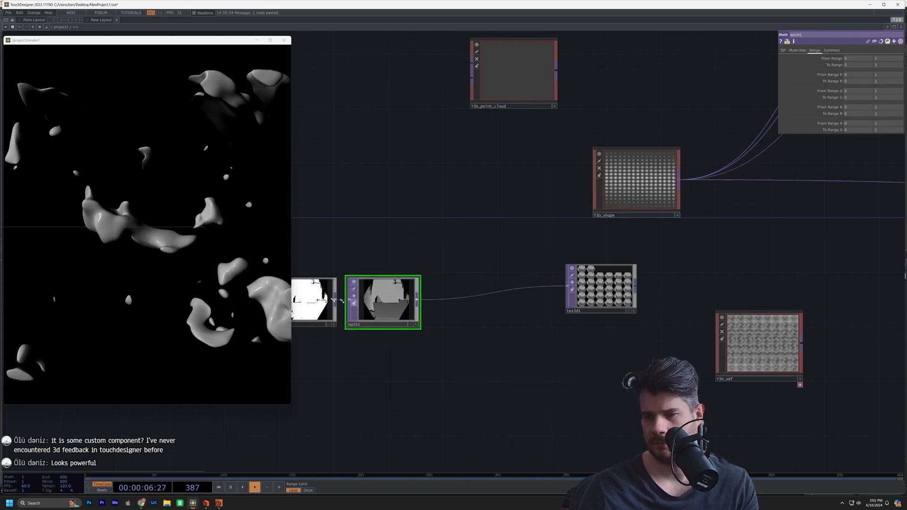
pyautogui.scroll(6, 356, 283)
pyautogui.scroll(-5, 637, 362)
pyautogui.moveTo(703, 388); pyautogui.dragTo(557, 401)
pyautogui.scroll(-2, 556, 402)
pyautogui.scroll(-3, 557, 402)
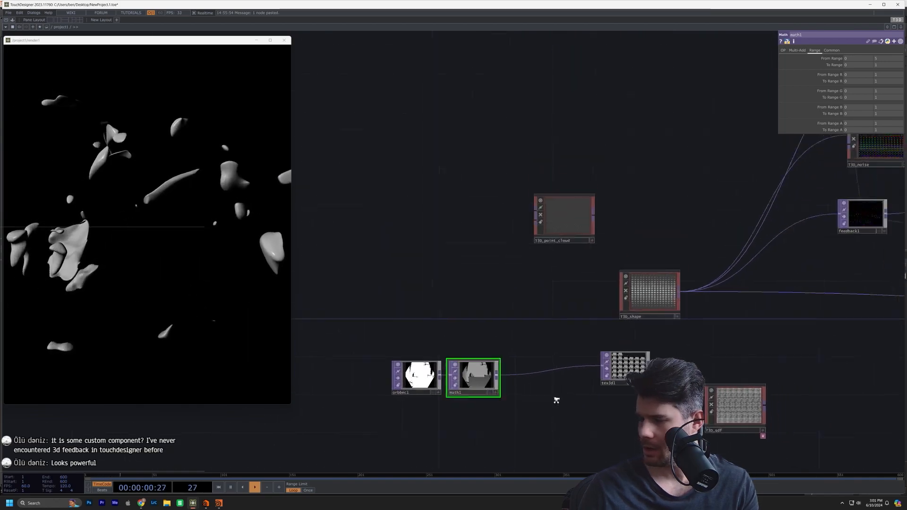
# Delete the orbbec1, math1 and tex3d1 nodes together with T3D_sdf.
pyautogui.moveTo(403, 339); pyautogui.dragTo(577, 402)
pyautogui.moveTo(411, 350); pyautogui.dragTo(511, 413)
pyautogui.press('Delete')
pyautogui.click(728, 417)
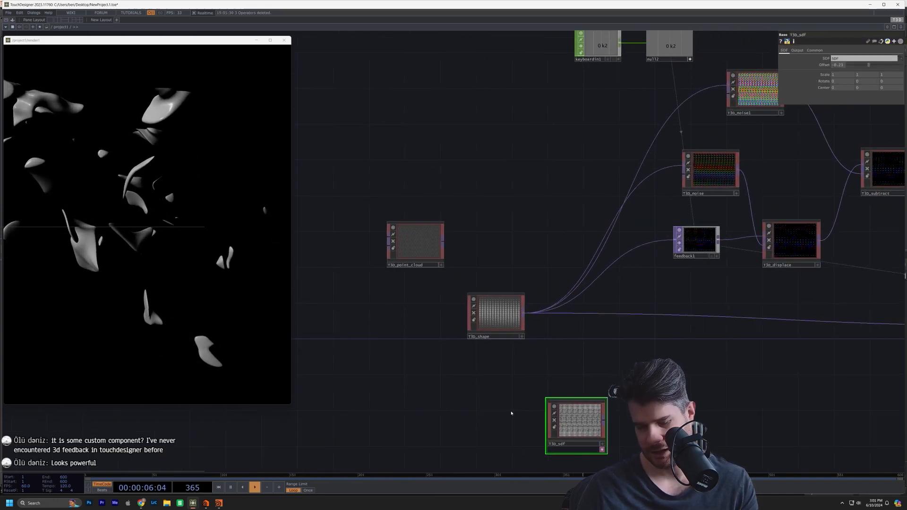
pyautogui.press('Delete')
# Move T3D_point_cloud down and outward so that it sits roughly level with T3D_shape.
pyautogui.moveTo(516, 229); pyautogui.dragTo(585, 308)
pyautogui.moveTo(506, 330); pyautogui.dragTo(410, 404)
pyautogui.moveTo(430, 324); pyautogui.dragTo(104, 345)
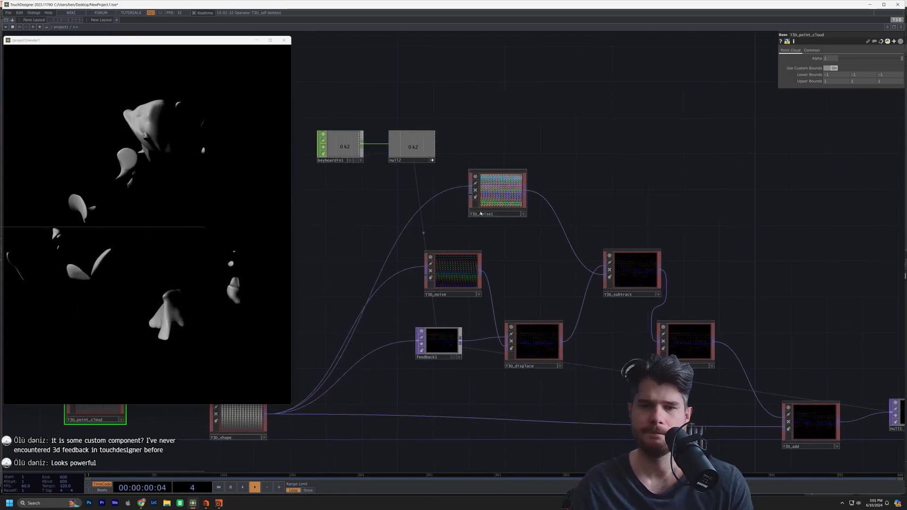
# Check the parameters of T3D_noise1 and T3D_shape, and lower the Strength of T3D_displace.
pyautogui.moveTo(580, 181); pyautogui.dragTo(641, 194)
pyautogui.click(568, 210)
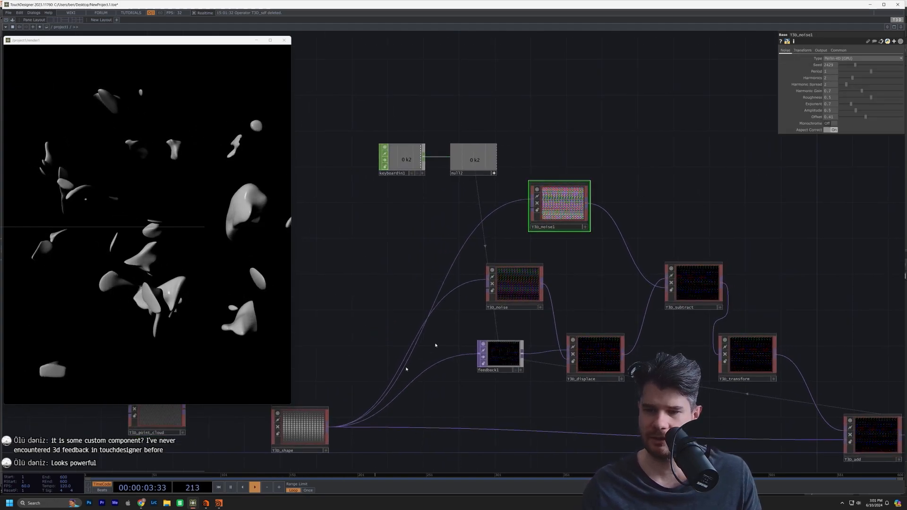
pyautogui.click(307, 430)
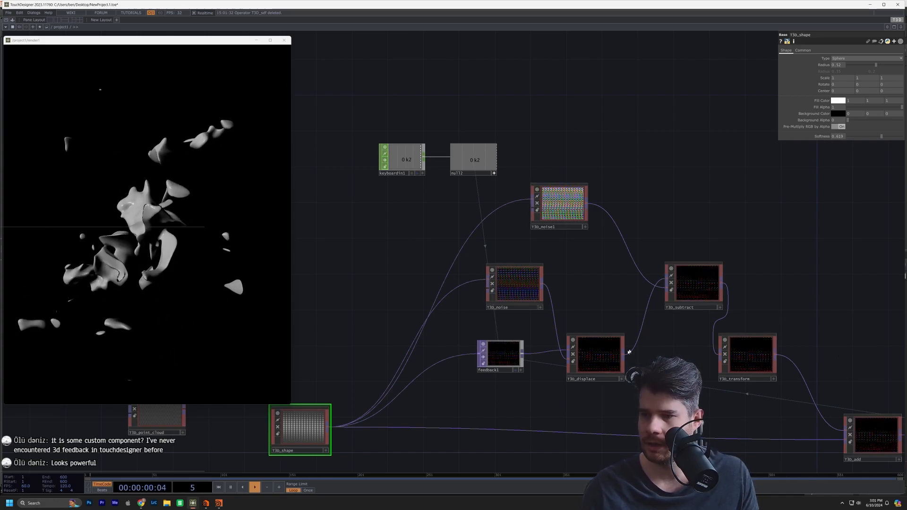
pyautogui.click(597, 355)
pyautogui.moveTo(840, 59); pyautogui.dragTo(823, 61)
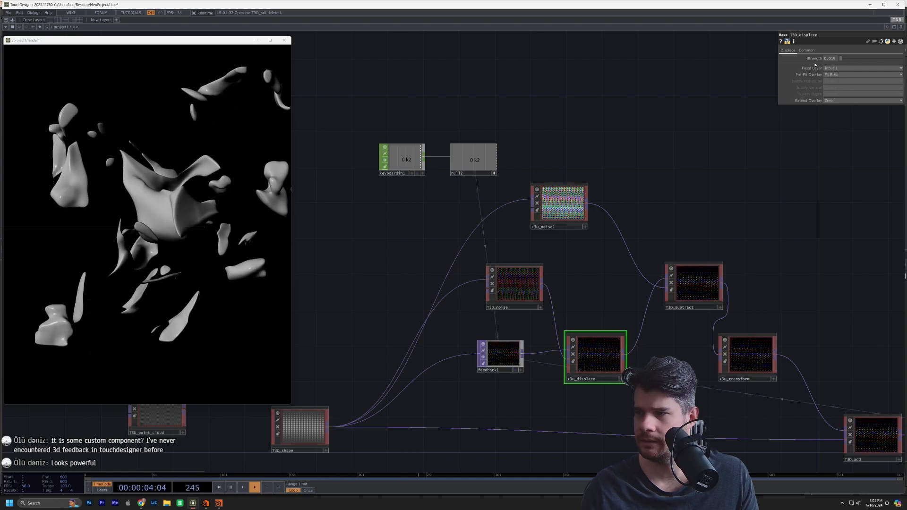
# Duplicate T3D_shape and place the copy in the empty space above the original.
pyautogui.moveTo(557, 247); pyautogui.dragTo(795, 216)
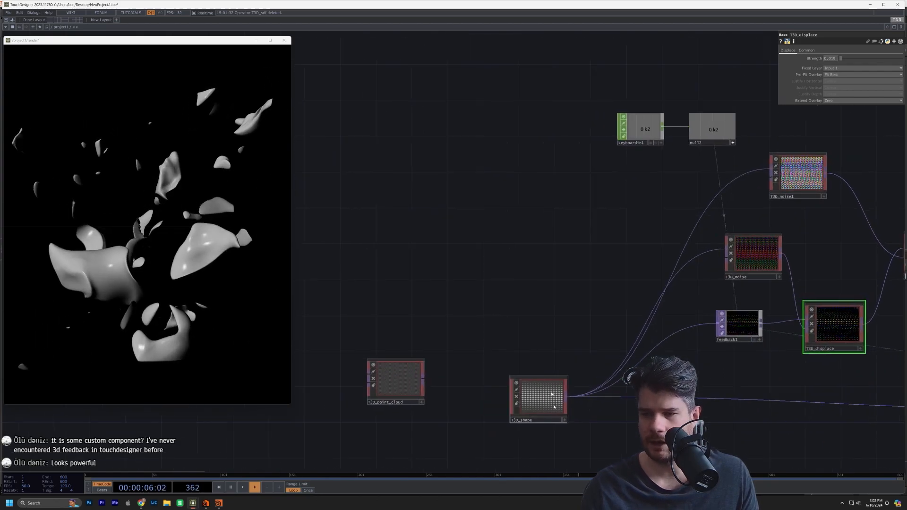
pyautogui.click(554, 405)
pyautogui.moveTo(549, 302); pyautogui.dragTo(545, 235)
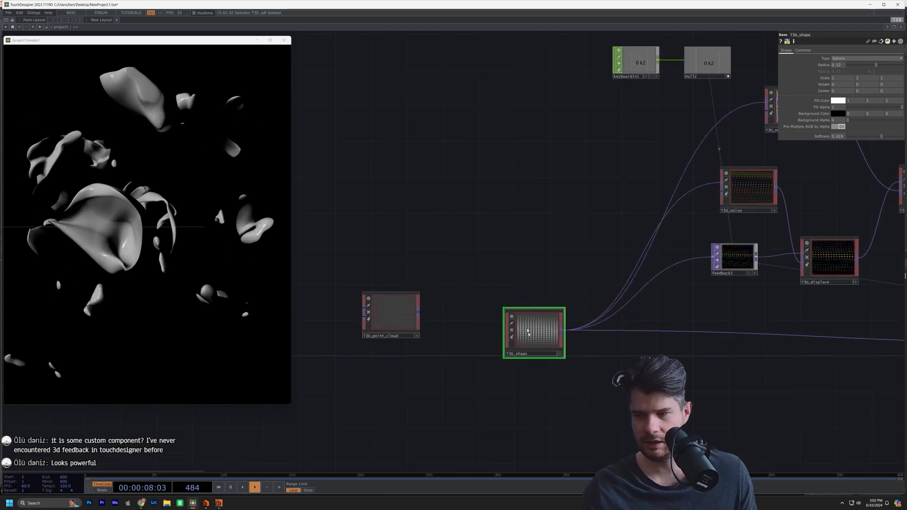
pyautogui.hotkey('ctrl', 'c')
pyautogui.hotkey('ctrl', 'v')
pyautogui.moveTo(532, 388); pyautogui.dragTo(531, 120)
# Deactivate the viewer of null2, and move null2 together with keyboardin1 far away from the duplicated shape.
pyautogui.click(391, 313)
pyautogui.moveTo(437, 261); pyautogui.dragTo(400, 413)
pyautogui.moveTo(491, 247); pyautogui.dragTo(445, 274)
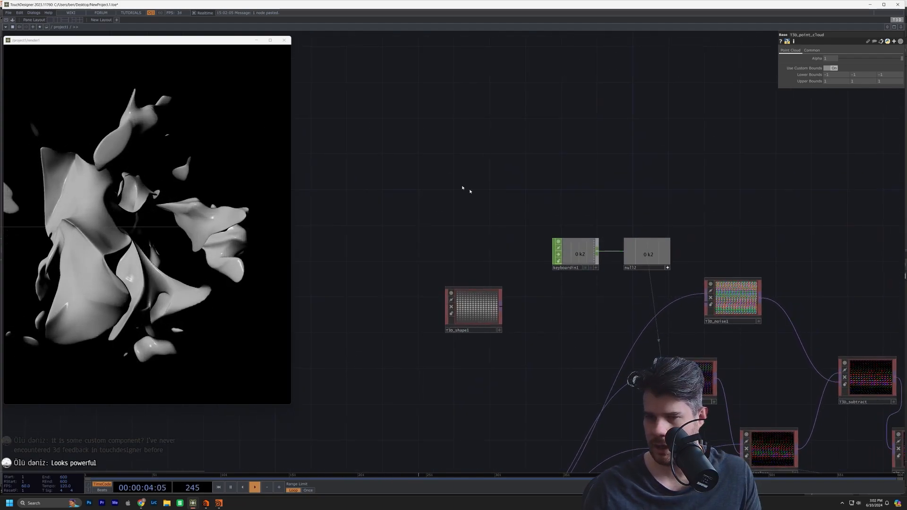
pyautogui.click(667, 267)
pyautogui.moveTo(533, 196); pyautogui.dragTo(574, 219)
pyautogui.moveTo(574, 219); pyautogui.dragTo(696, 281, button='right')
pyautogui.moveTo(697, 280); pyautogui.dragTo(345, 103)
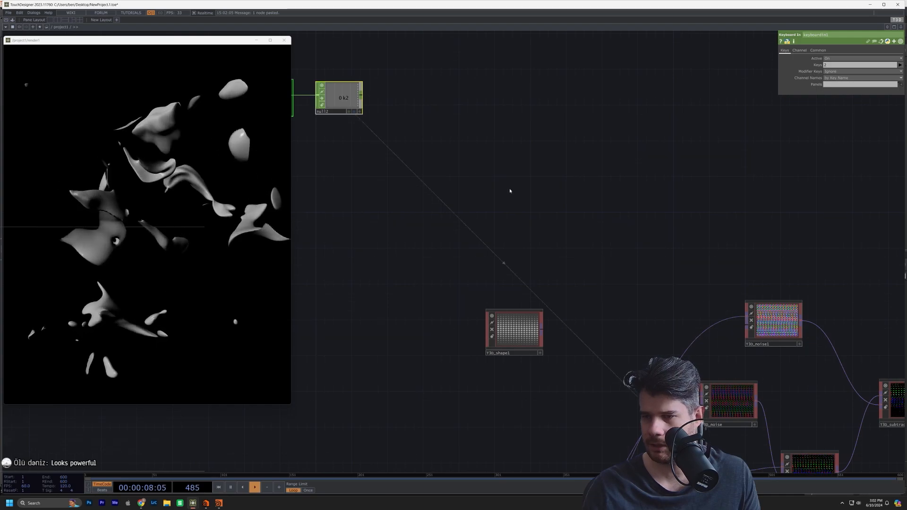
# Add a time-sliced Noise CHOP above T3D_shape1 and set its Channel Names to tx ty tz.
pyautogui.moveTo(506, 335); pyautogui.dragTo(568, 191)
pyautogui.moveTo(653, 186); pyautogui.dragTo(583, 248)
pyautogui.press('Tab')
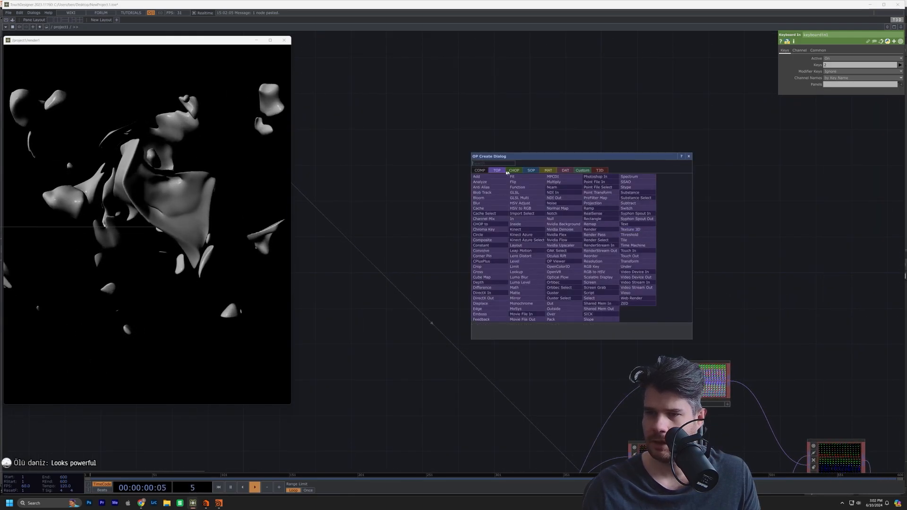
pyautogui.click(513, 171)
pyautogui.write('noise')
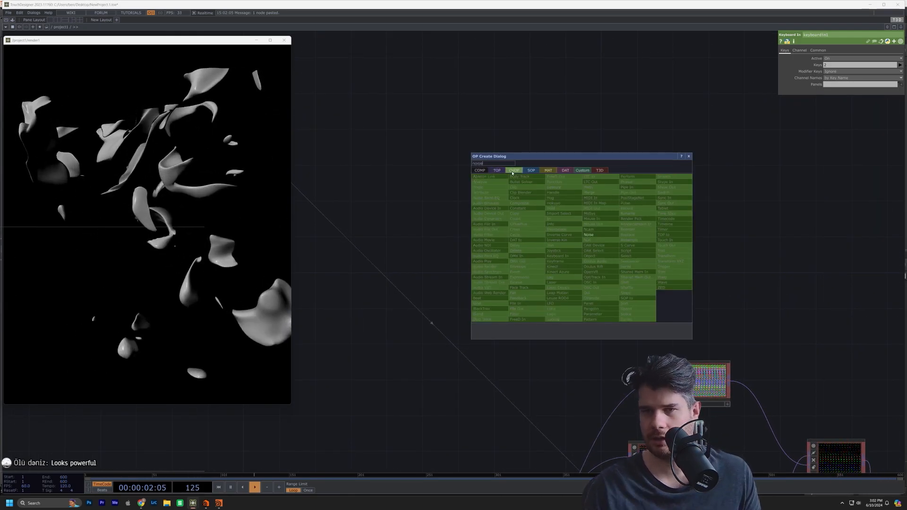
pyautogui.press('Return')
pyautogui.click(593, 234)
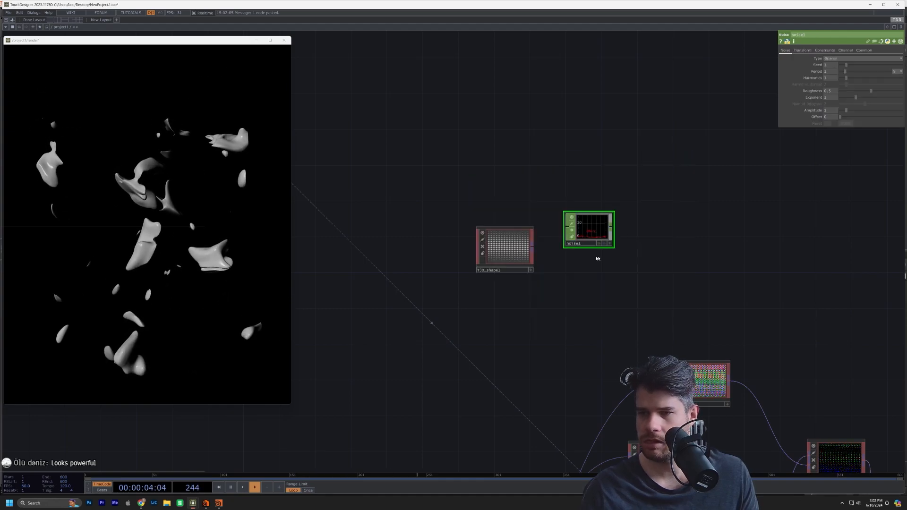
pyautogui.moveTo(589, 227); pyautogui.dragTo(625, 147)
pyautogui.click(864, 50)
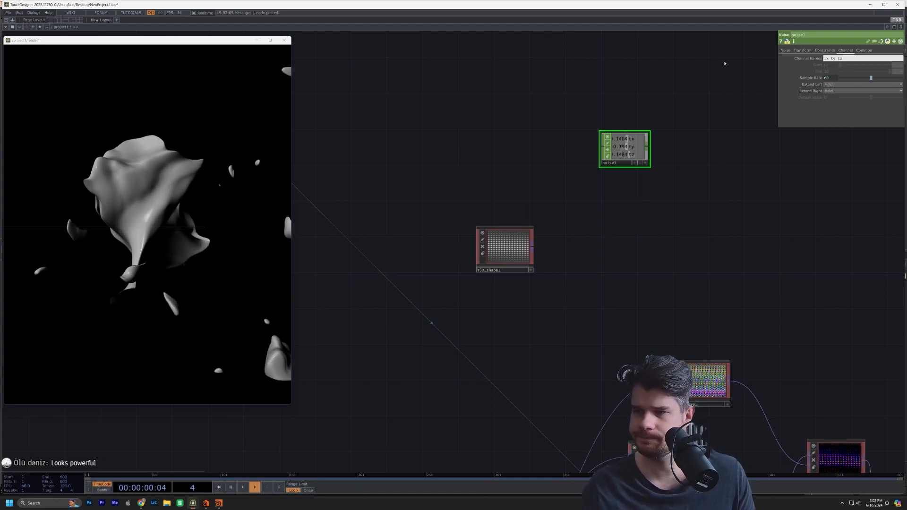
# Set the Scale of T3D_shape1 to 0.7 and drive its Center with the tx, ty and tz channels of noise1.
pyautogui.scroll(5, 527, 278)
pyautogui.click(501, 238)
pyautogui.scroll(-5, 501, 232)
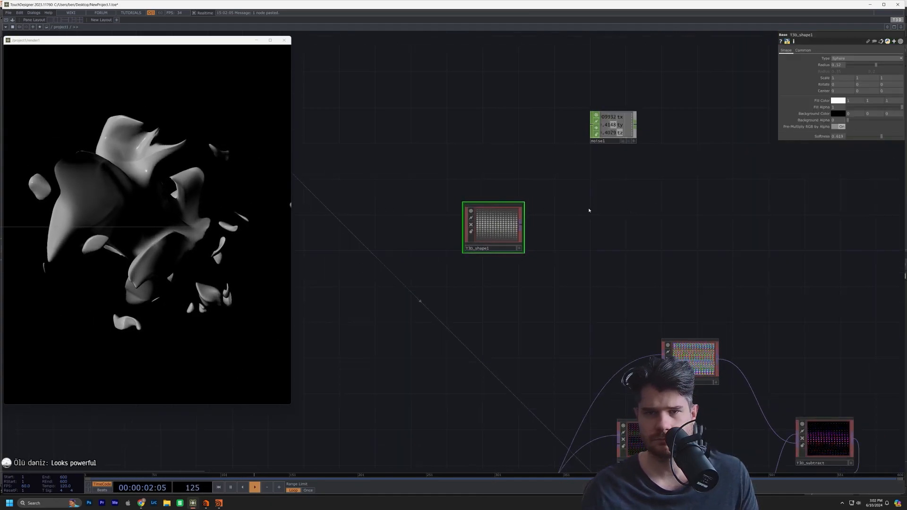
pyautogui.moveTo(545, 166); pyautogui.dragTo(523, 234)
pyautogui.moveTo(646, 352); pyautogui.dragTo(626, 194)
pyautogui.moveTo(472, 156); pyautogui.dragTo(509, 209)
pyautogui.moveTo(630, 213); pyautogui.dragTo(638, 243)
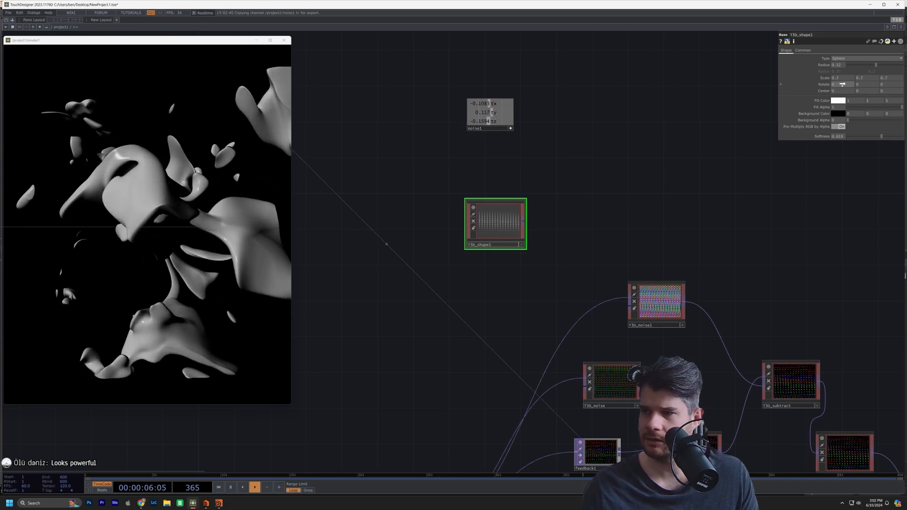
pyautogui.moveTo(843, 92); pyautogui.dragTo(843, 91)
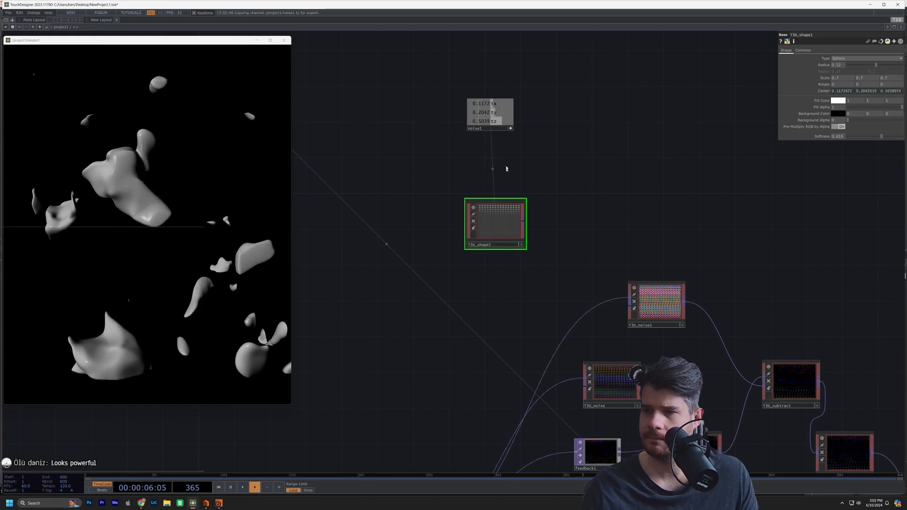
# Set the noise1 CHOP's Harmonics to 0, its Period to 10 and its Amplitude to 0.7.
pyautogui.click(498, 122)
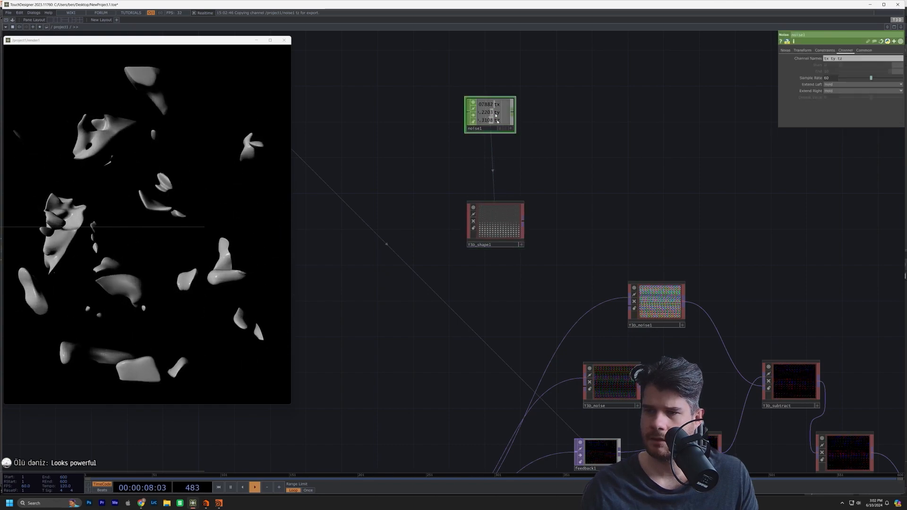
pyautogui.click(489, 233)
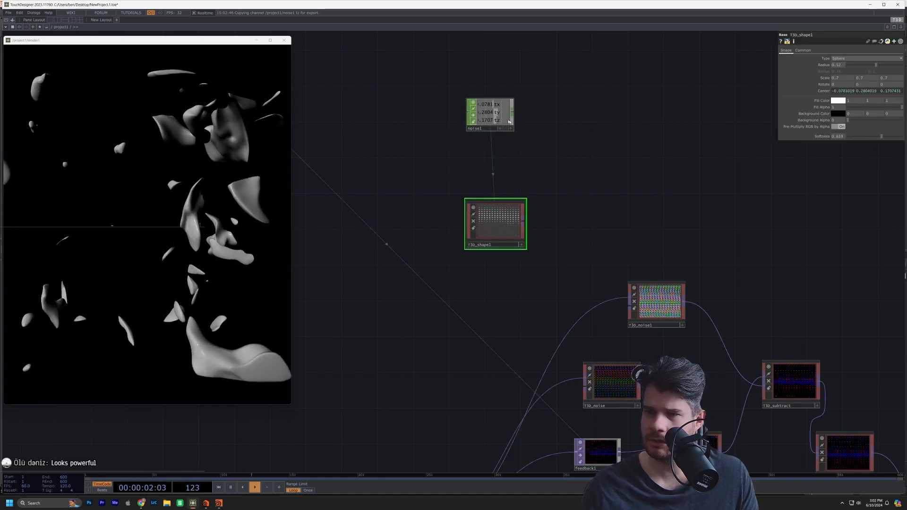
pyautogui.click(473, 116)
pyautogui.click(476, 118)
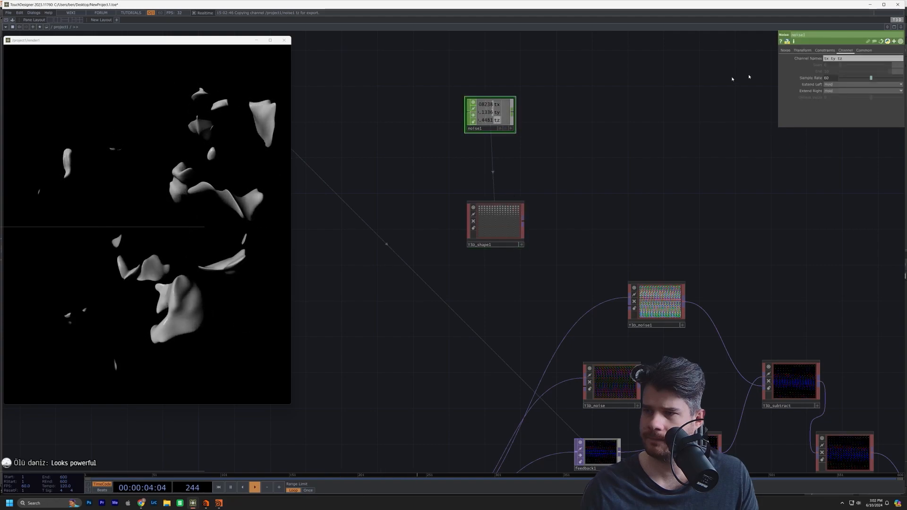
pyautogui.click(785, 50)
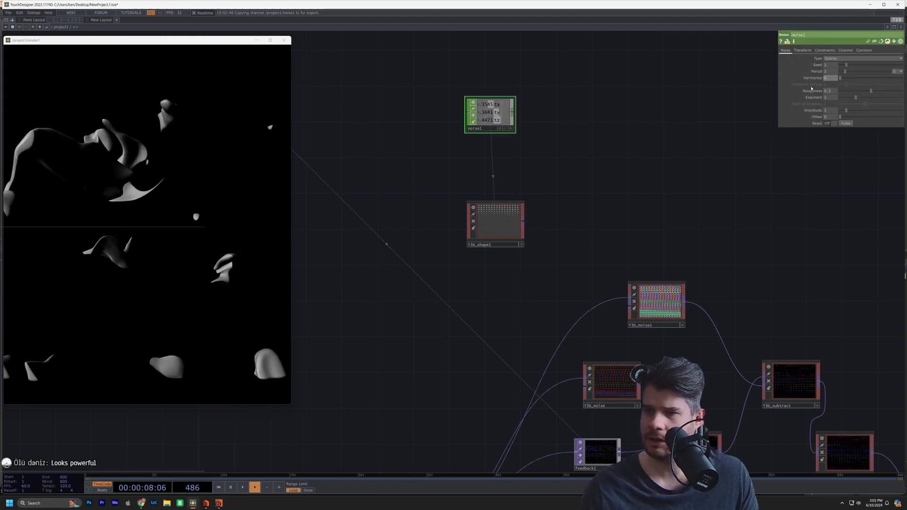
pyautogui.moveTo(845, 71); pyautogui.dragTo(900, 75)
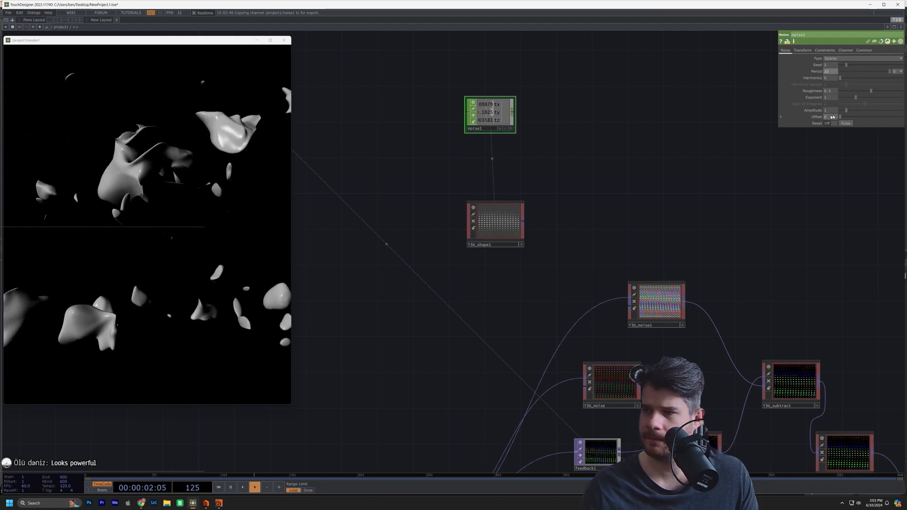
pyautogui.moveTo(829, 104); pyautogui.dragTo(812, 104, button='middle')
# Move T3D_shape1 closer to T3D_noise1 and connect it to T3D_subtract in place of T3D_noise1.
pyautogui.moveTo(580, 236); pyautogui.dragTo(554, 213)
pyautogui.scroll(-3, 553, 211)
pyautogui.moveTo(498, 217); pyautogui.dragTo(549, 244)
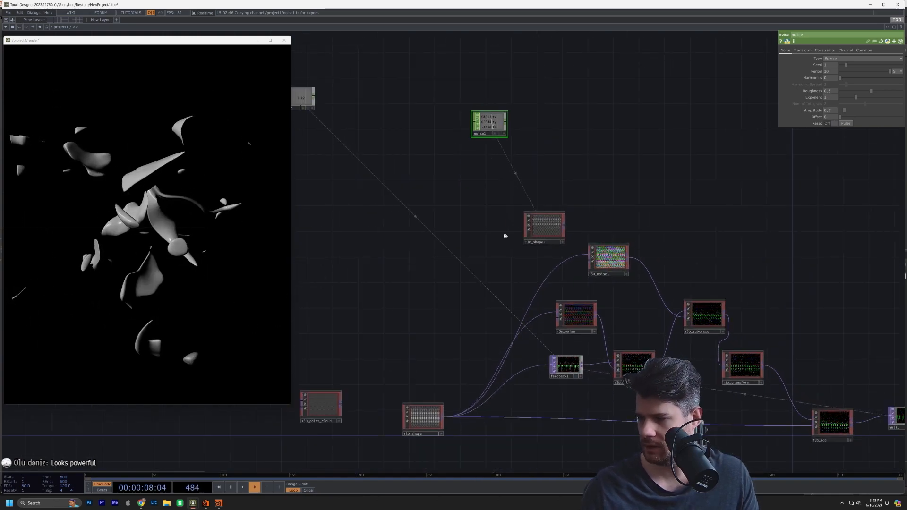
pyautogui.scroll(2, 597, 248)
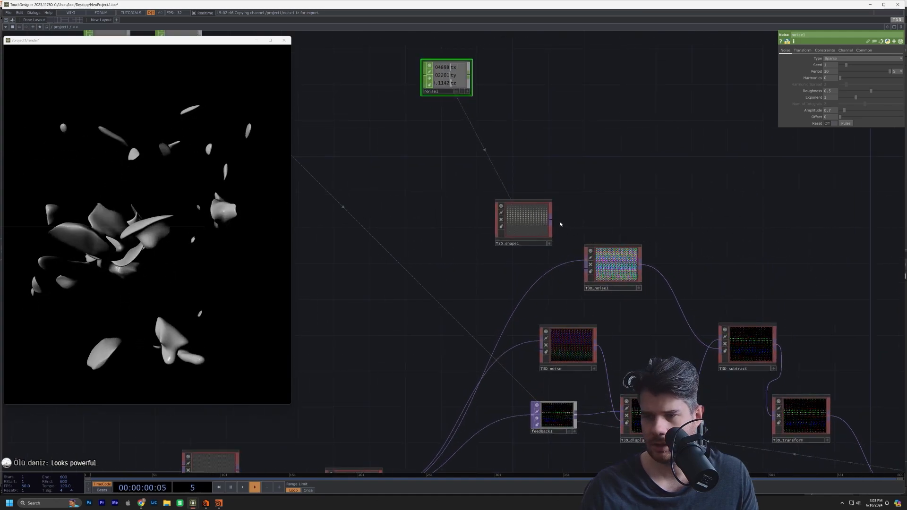
pyautogui.moveTo(551, 219); pyautogui.dragTo(670, 287)
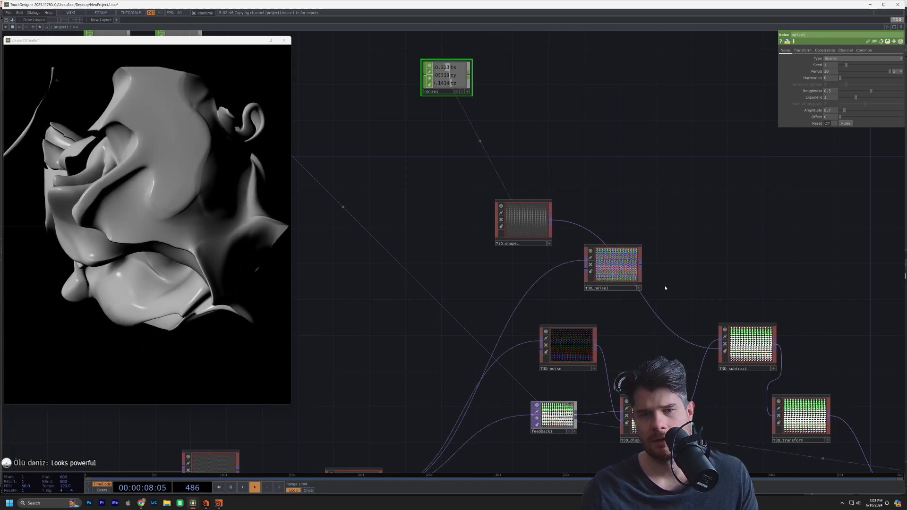
# Examine the material settings and available material types of T3D_surface.
pyautogui.scroll(-5, 390, 313)
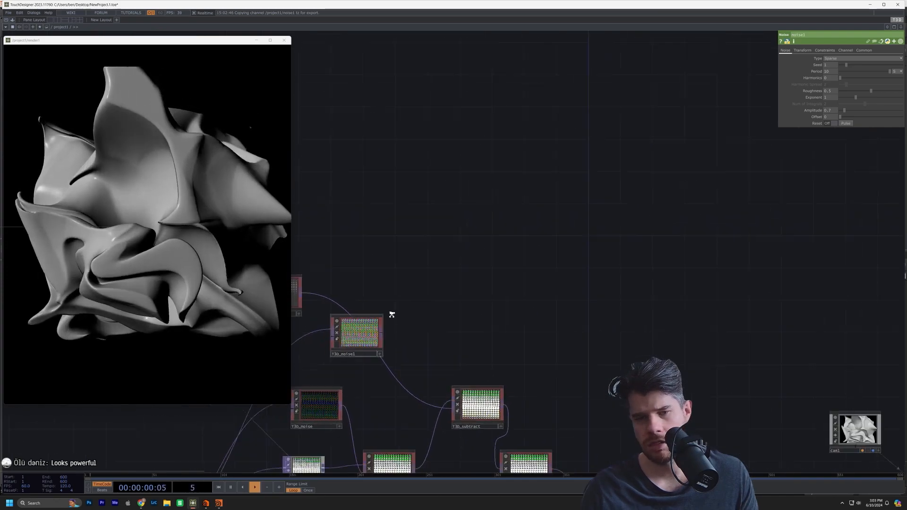
pyautogui.moveTo(487, 328); pyautogui.dragTo(376, 277)
pyautogui.scroll(-3, 492, 366)
pyautogui.scroll(5, 474, 298)
pyautogui.scroll(5, 475, 271)
pyautogui.click(625, 354)
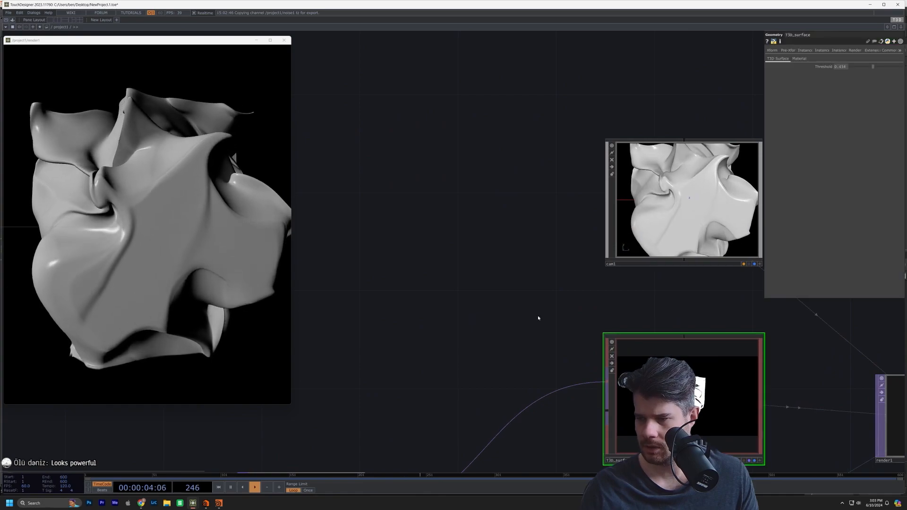
pyautogui.moveTo(538, 318); pyautogui.dragTo(360, 316)
pyautogui.click(800, 59)
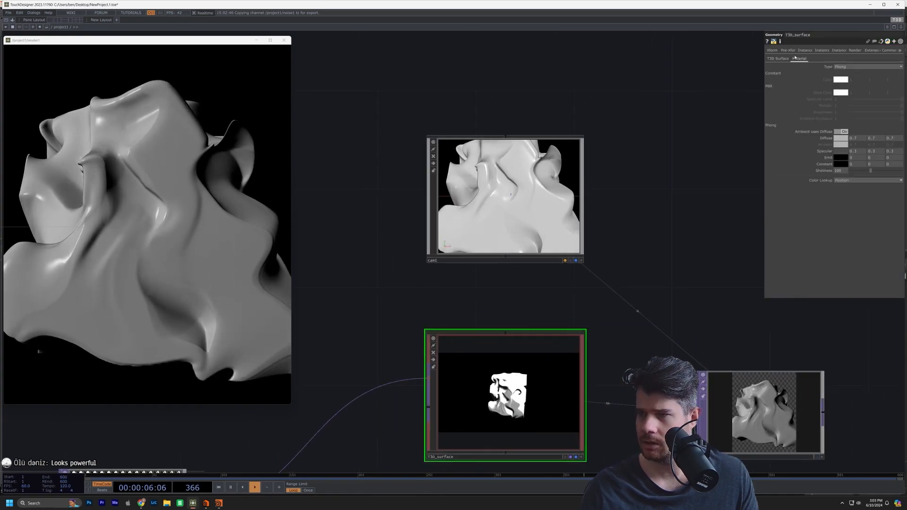
pyautogui.click(835, 66)
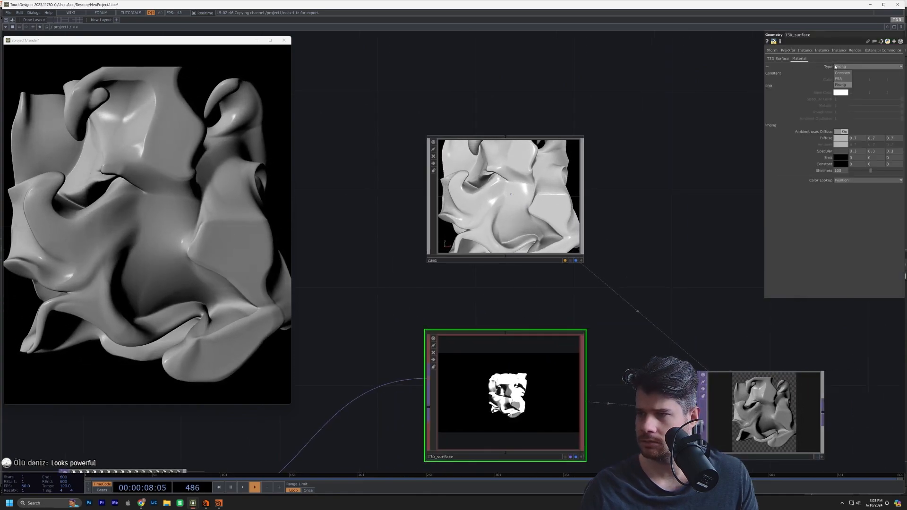
pyautogui.click(622, 239)
pyautogui.moveTo(623, 240); pyautogui.dragTo(640, 192)
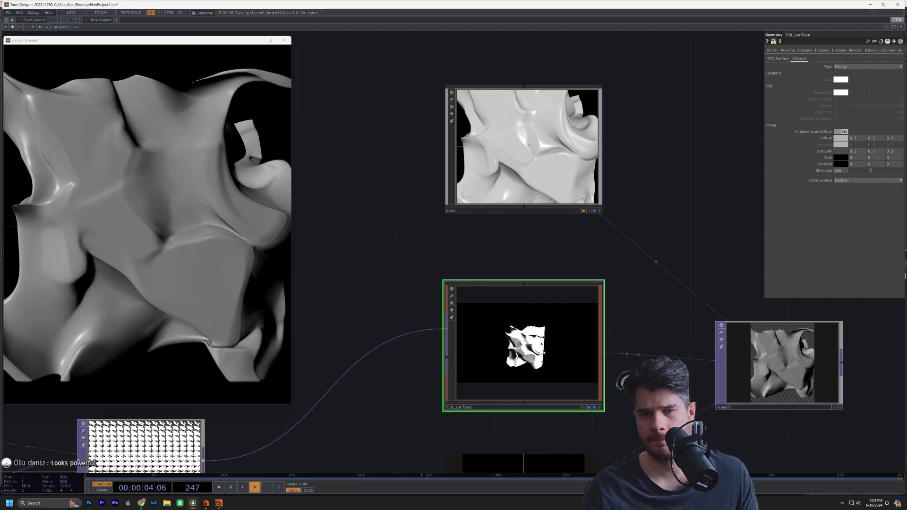
# Set the Scale of T3D_shape1 to 1.6 and nudge the node slightly down and outward.
pyautogui.press('h')
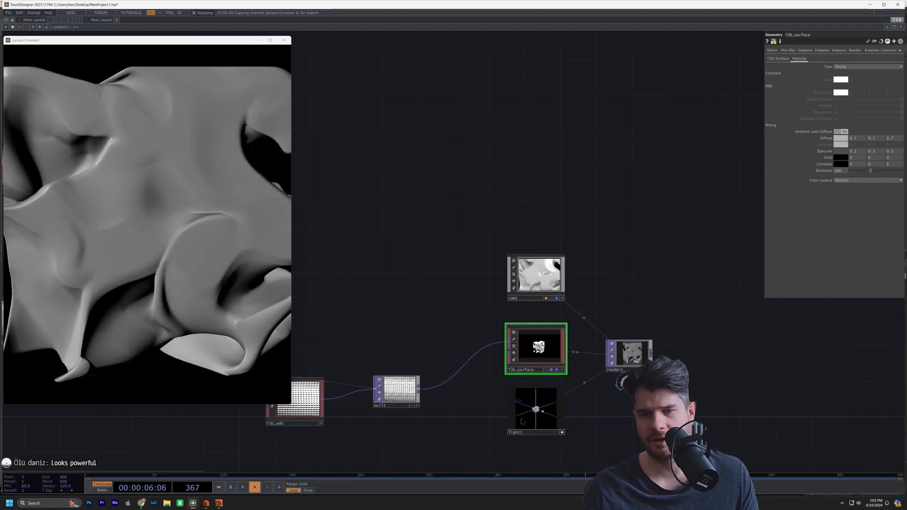
pyautogui.scroll(3, 584, 216)
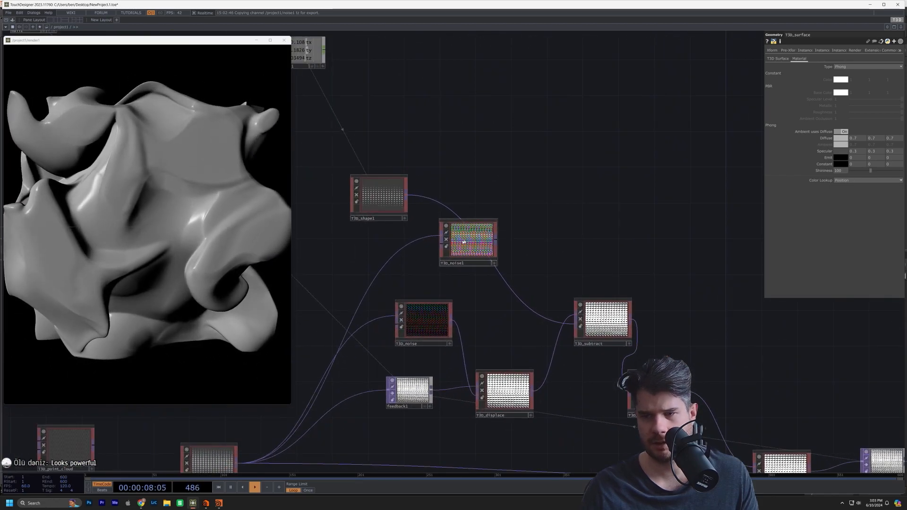
pyautogui.click(379, 196)
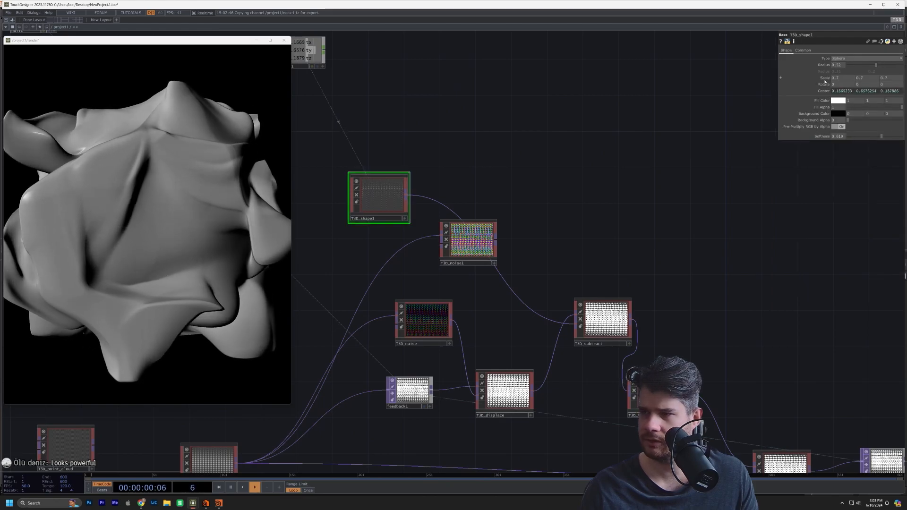
pyautogui.moveTo(824, 78); pyautogui.dragTo(826, 67, button='middle')
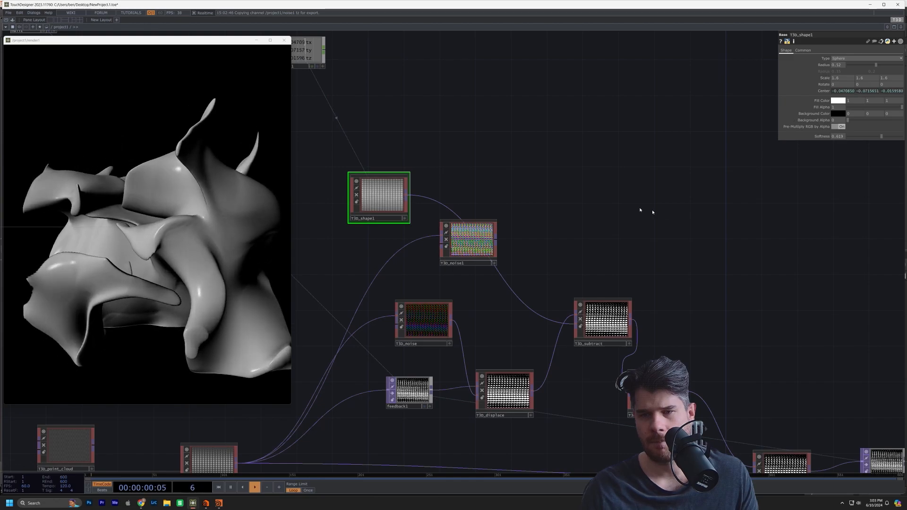
pyautogui.moveTo(658, 191); pyautogui.dragTo(869, 158)
pyautogui.moveTo(500, 304); pyautogui.dragTo(339, 323)
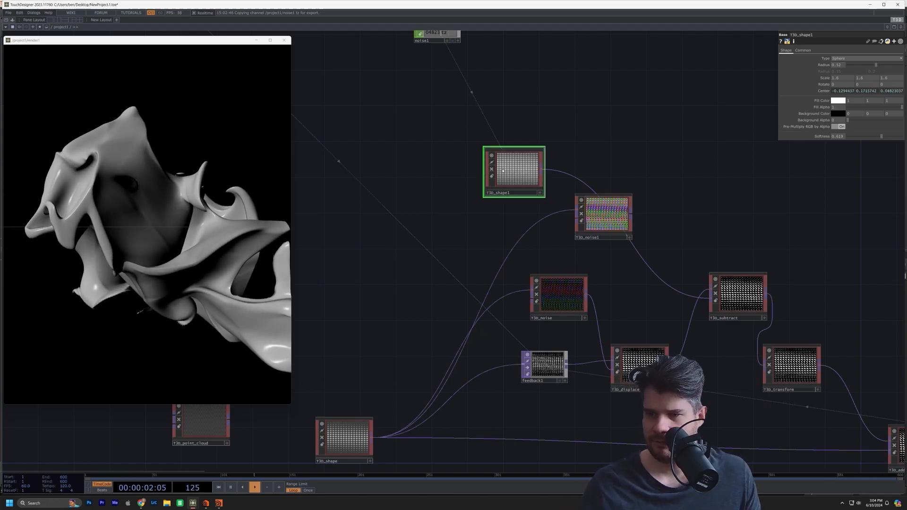
pyautogui.moveTo(487, 172); pyautogui.dragTo(478, 182)
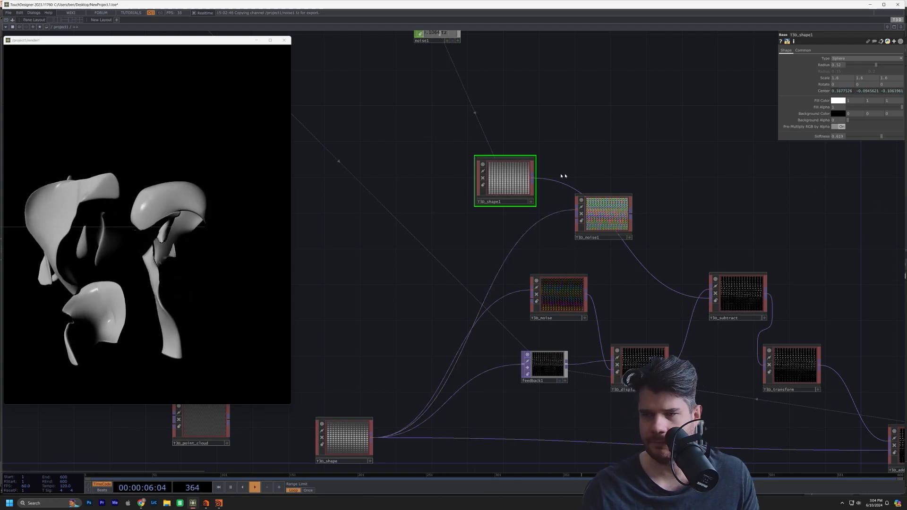
# Set the Strength of T3D_displace to 0 and connect T3D_subtract directly to T3D_add, bypassing T3D_transform.
pyautogui.click(650, 384)
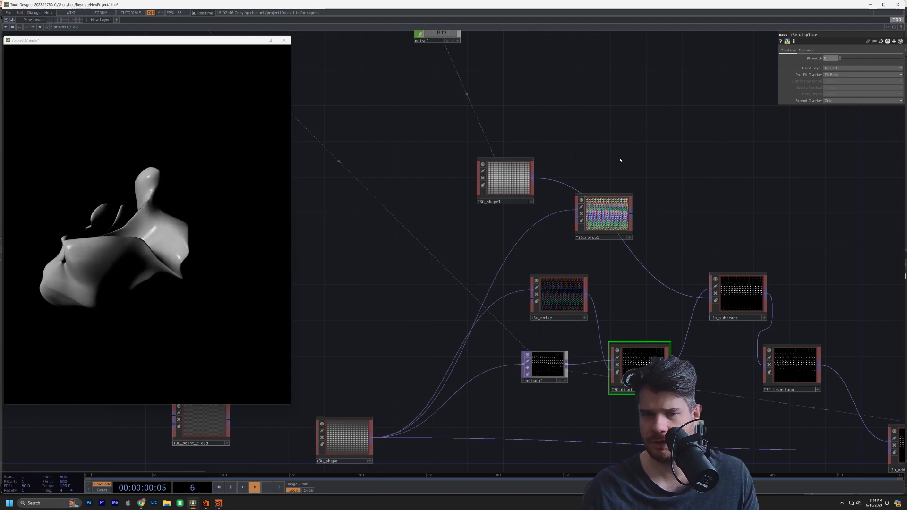
pyautogui.click(783, 368)
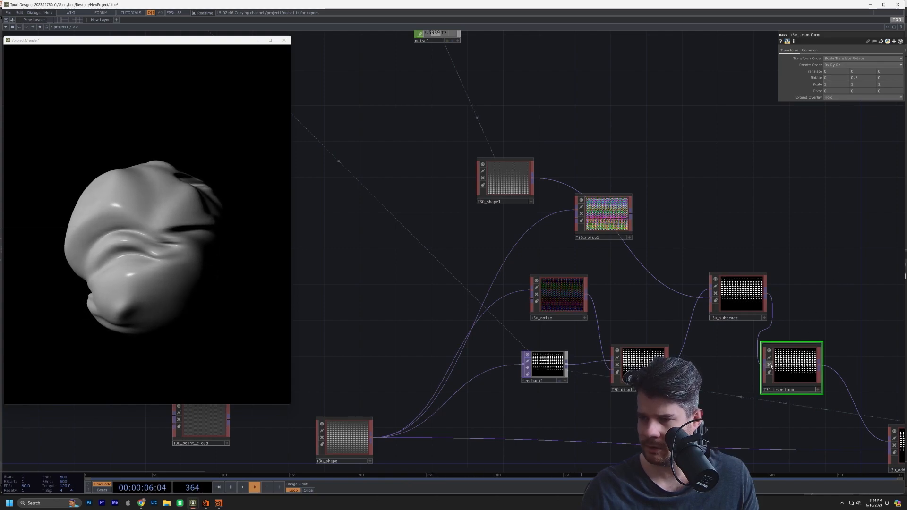
pyautogui.moveTo(767, 295); pyautogui.dragTo(889, 442)
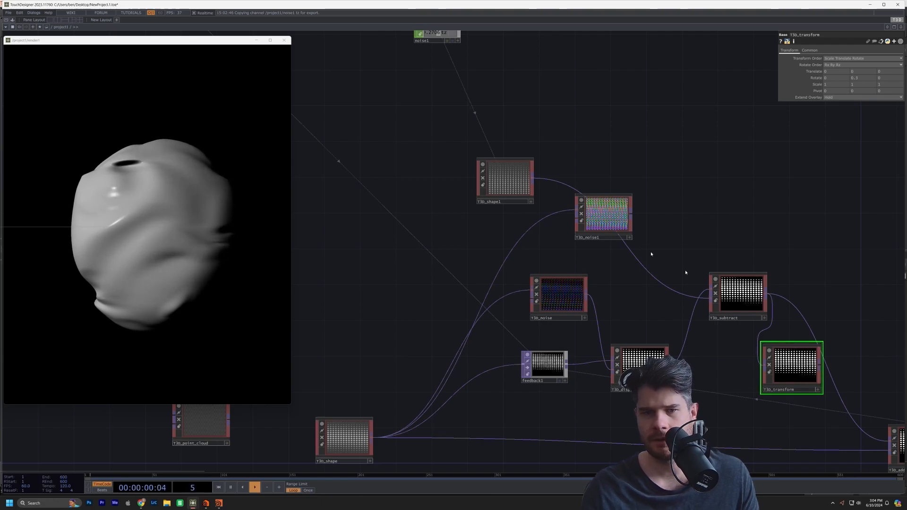
# Move T3D_shape1 farther away from T3D_noise1 and set its Scale to 0.4.
pyautogui.click(517, 183)
pyautogui.moveTo(516, 183); pyautogui.dragTo(490, 192)
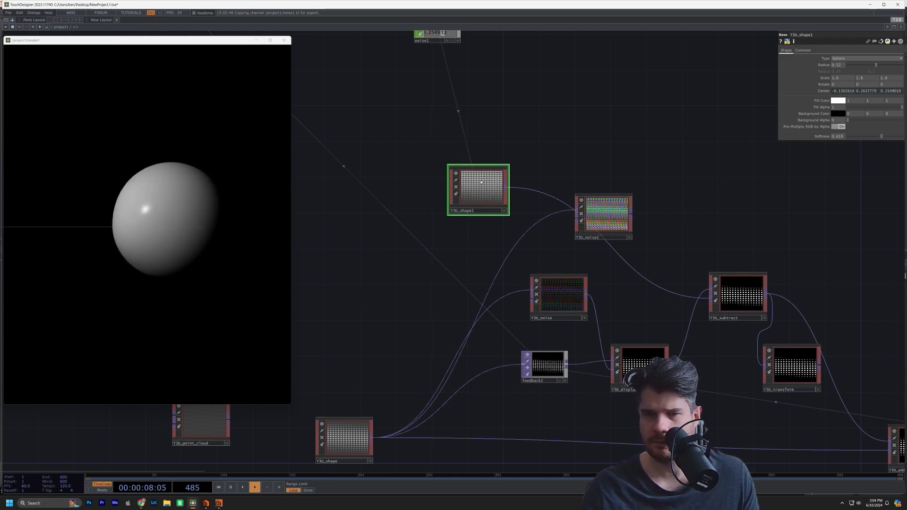
pyautogui.moveTo(826, 80); pyautogui.dragTo(823, 69)
pyautogui.moveTo(659, 152); pyautogui.dragTo(684, 254)
pyautogui.moveTo(743, 254); pyautogui.dragTo(736, 226)
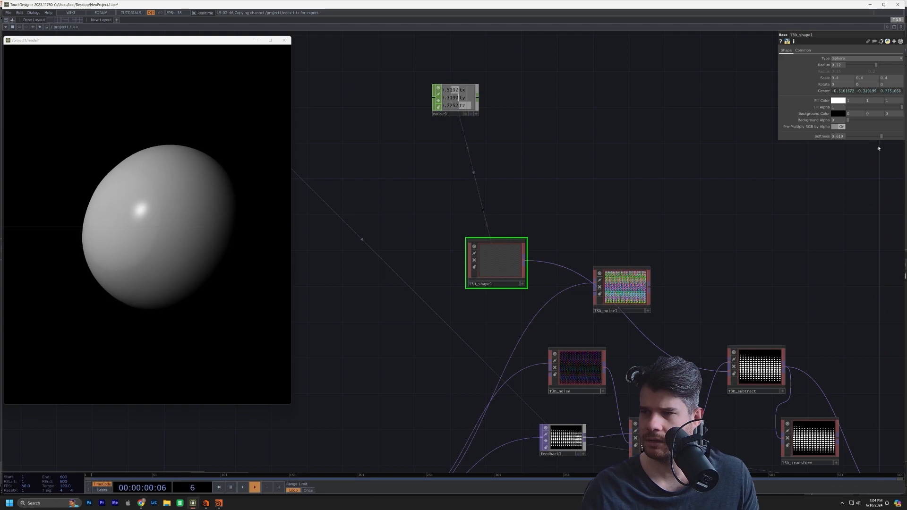
# Set the Softness of T3D_shape1 to 0 and raise the Amplitude of the noise1 CHOP.
pyautogui.moveTo(881, 136); pyautogui.dragTo(806, 138)
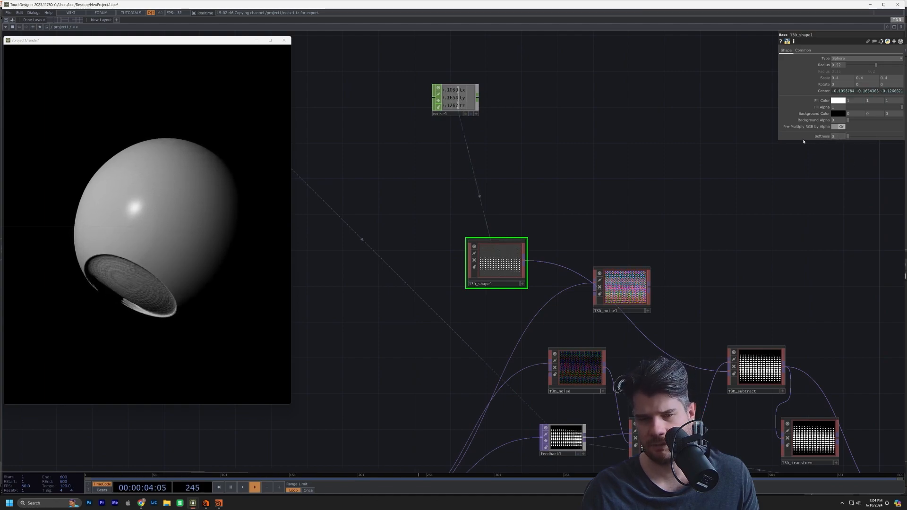
pyautogui.moveTo(804, 141); pyautogui.dragTo(826, 142)
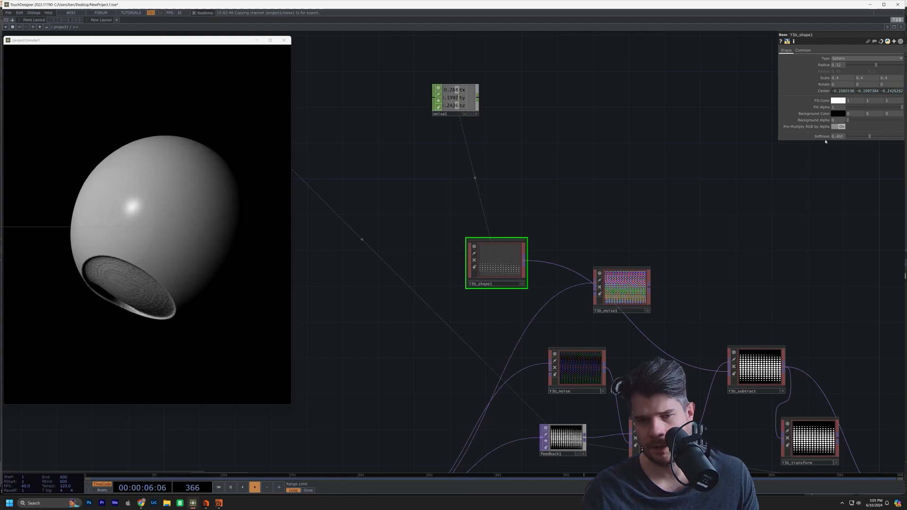
pyautogui.click(436, 114)
pyautogui.moveTo(847, 110); pyautogui.dragTo(843, 111)
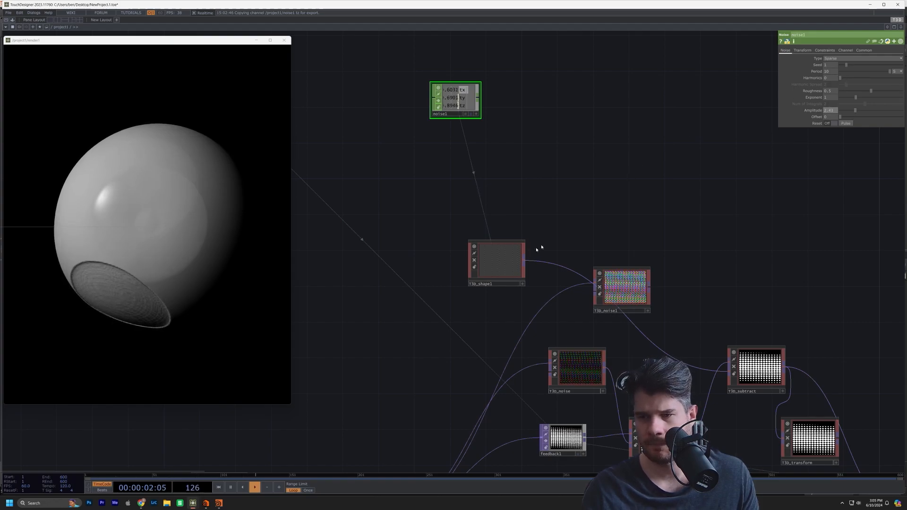
pyautogui.click(496, 260)
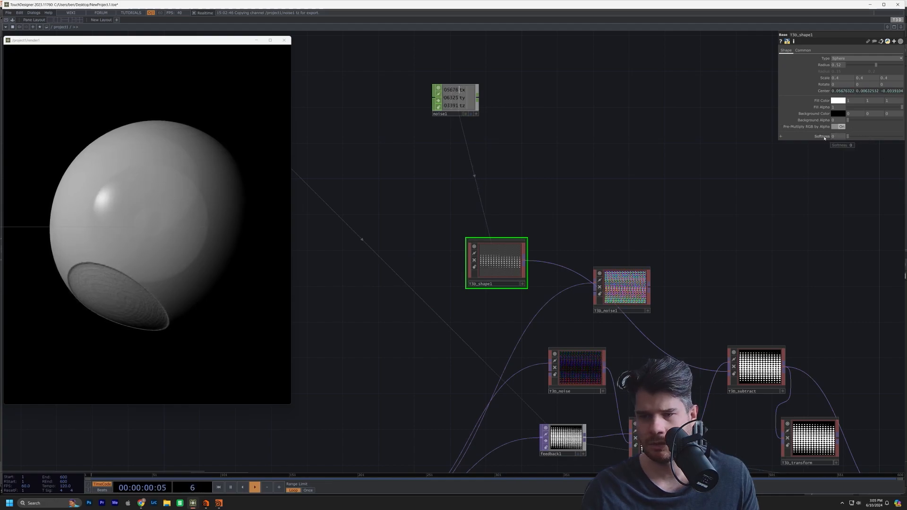
pyautogui.scroll(-3, 670, 236)
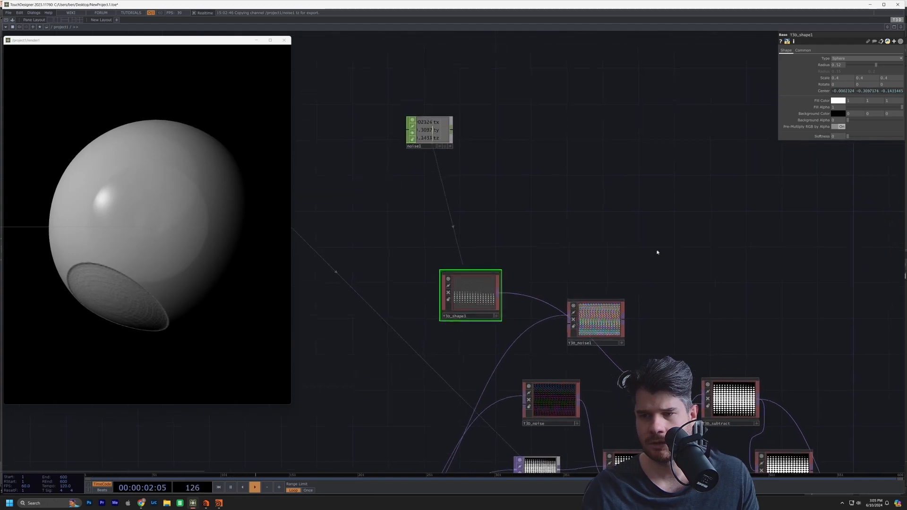
pyautogui.scroll(-2, 579, 279)
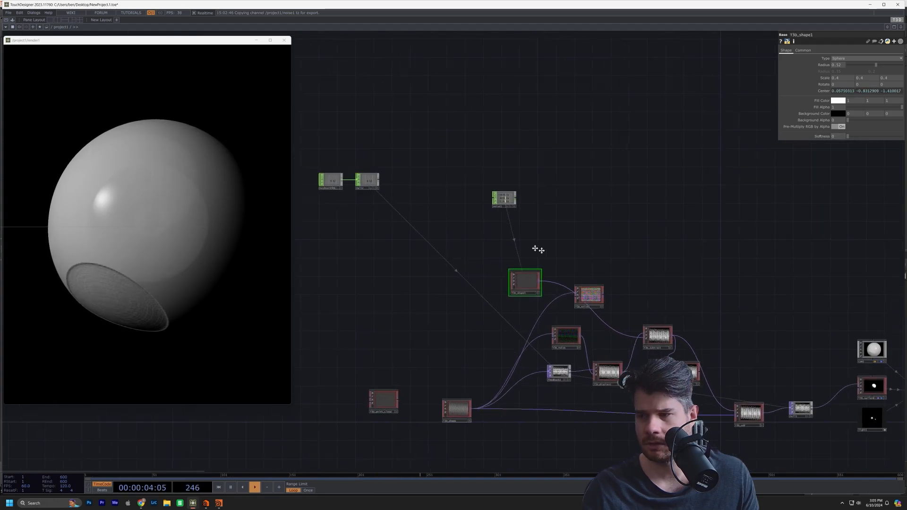
pyautogui.press('Tab')
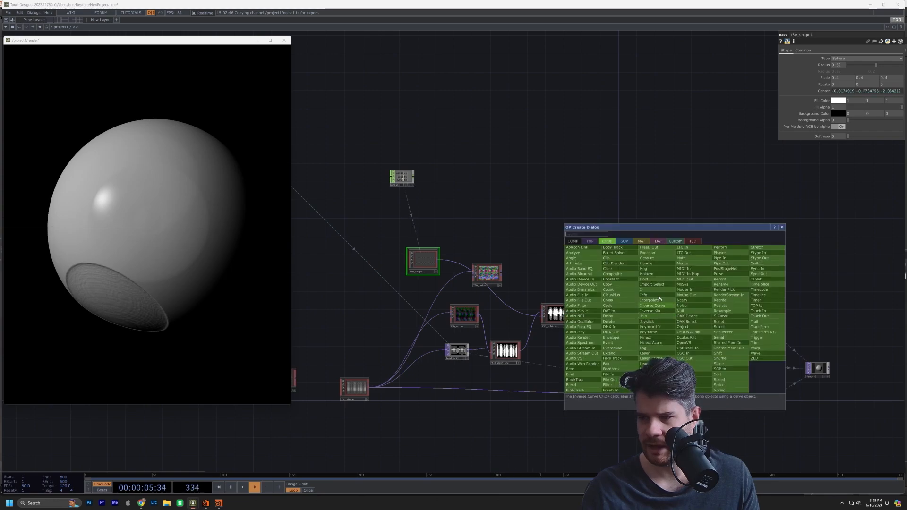
pyautogui.click(589, 241)
pyautogui.click(574, 247)
pyautogui.click(694, 301)
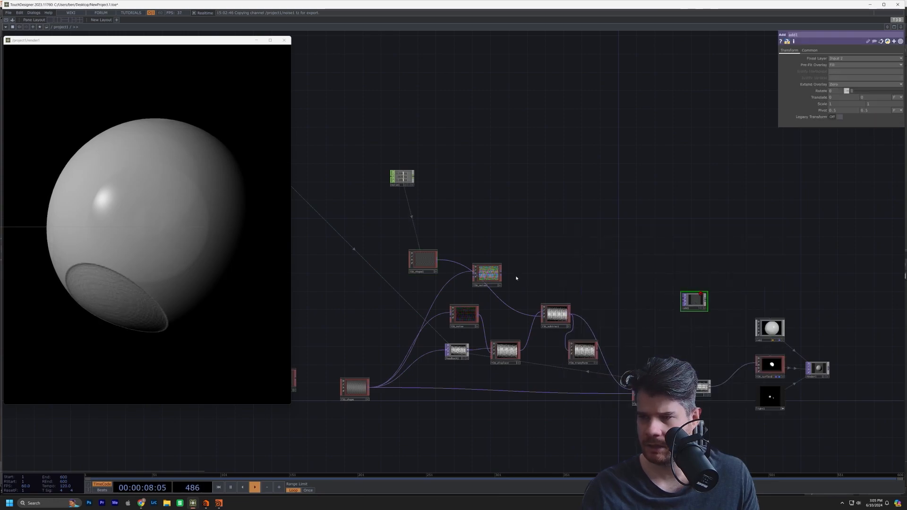
pyautogui.moveTo(439, 261); pyautogui.dragTo(699, 305)
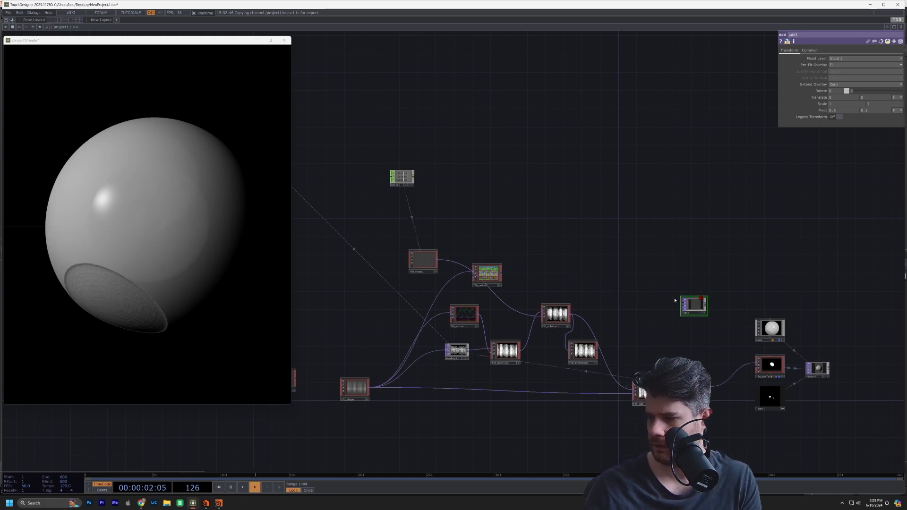
pyautogui.press('Delete')
# Create a T3D Add node, feed it T3D_shape1 and null1, and connect its output to T3D_surface.
pyautogui.press('Tab')
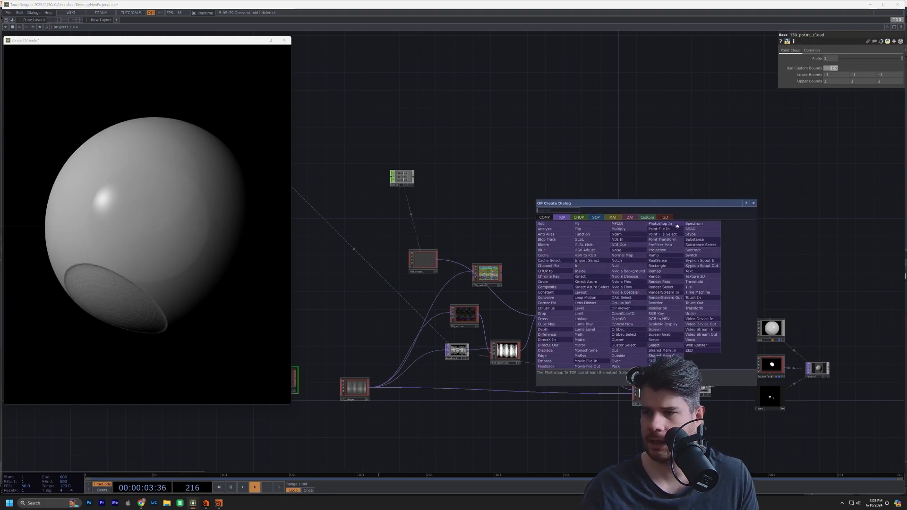
pyautogui.click(664, 217)
pyautogui.click(541, 223)
pyautogui.click(697, 342)
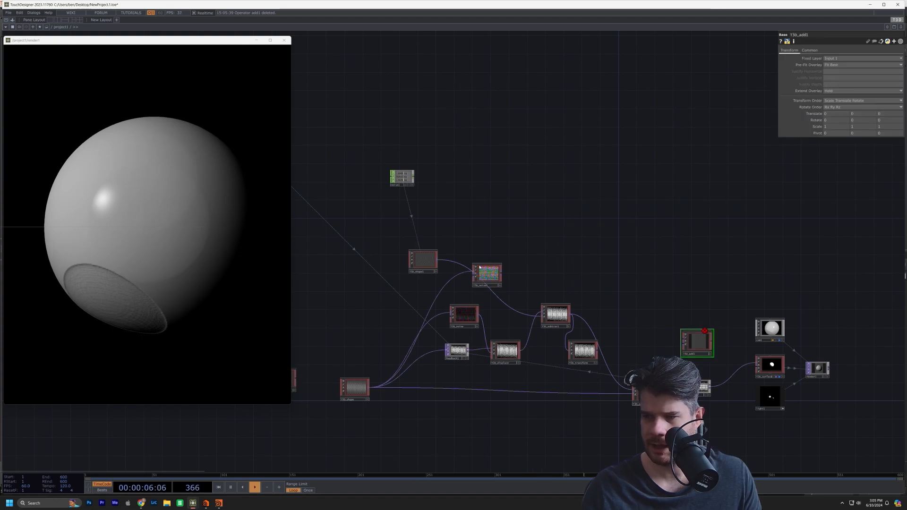
pyautogui.moveTo(437, 263); pyautogui.dragTo(680, 348)
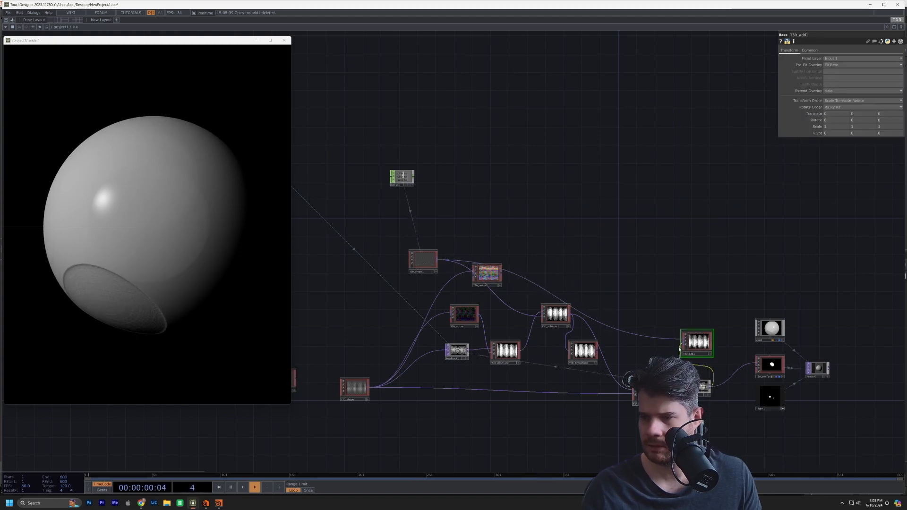
pyautogui.moveTo(712, 342); pyautogui.dragTo(751, 370)
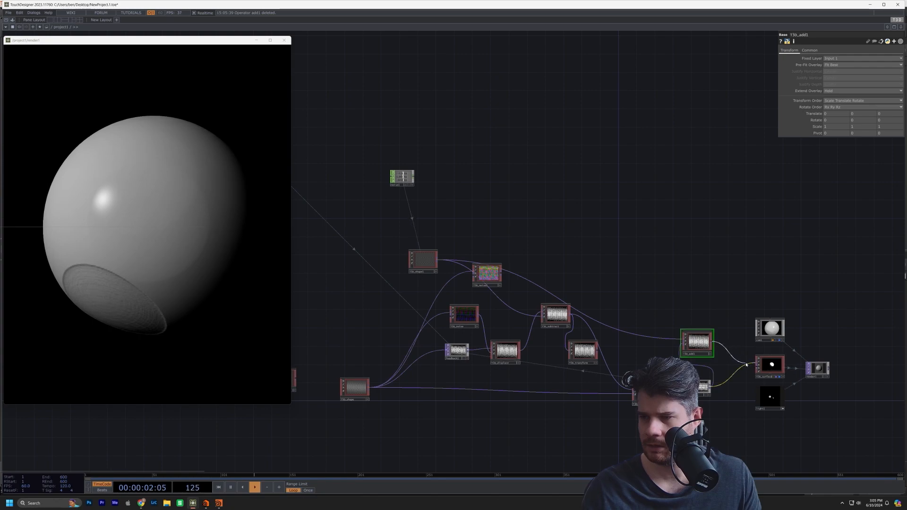
# Set the Scale of T3D_shape1 to 0.6 on all three axes.
pyautogui.scroll(3, 693, 384)
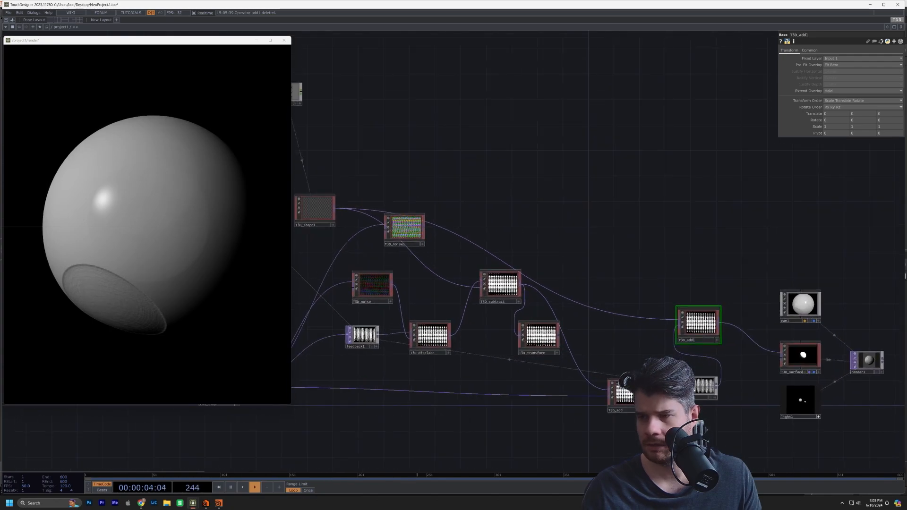
pyautogui.moveTo(367, 231); pyautogui.dragTo(477, 246)
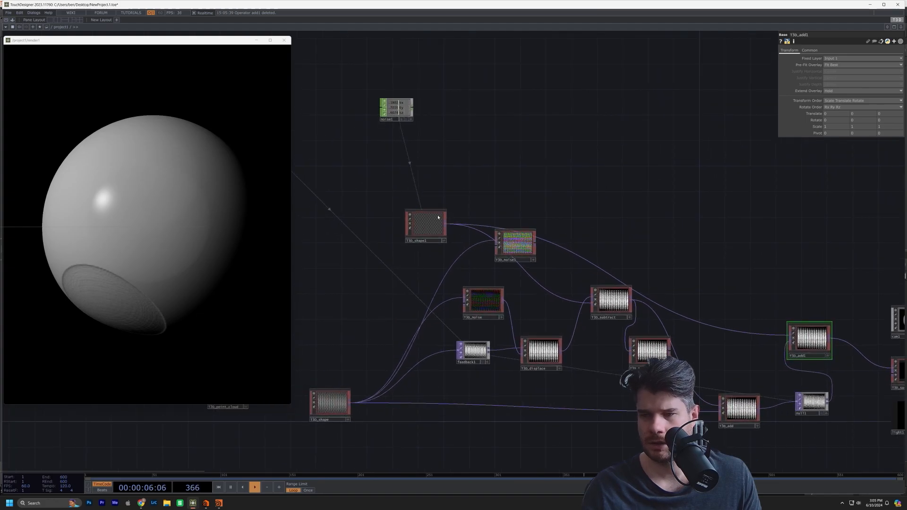
pyautogui.click(438, 217)
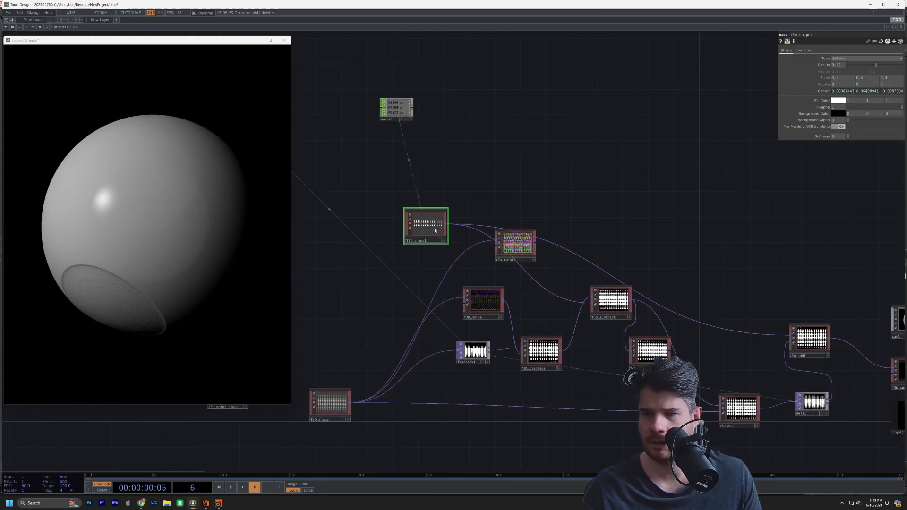
pyautogui.moveTo(472, 208); pyautogui.dragTo(509, 204)
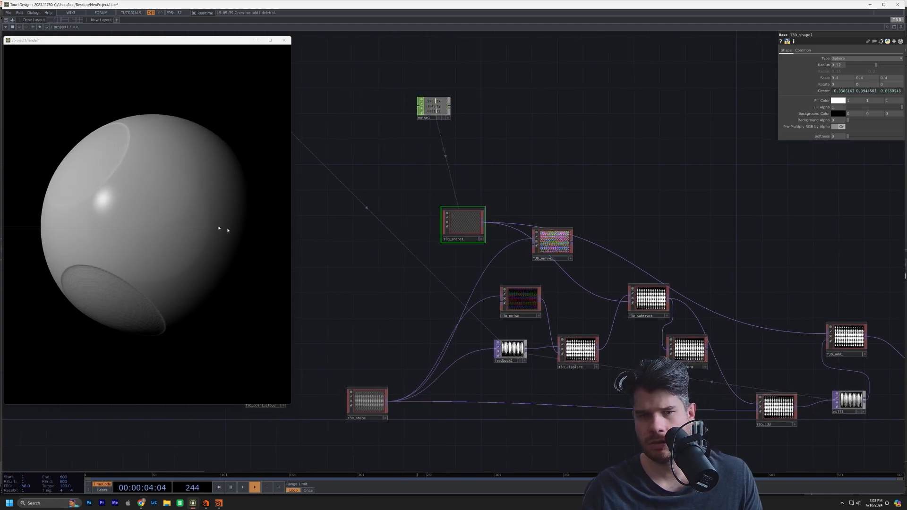
pyautogui.moveTo(530, 189); pyautogui.dragTo(638, 242)
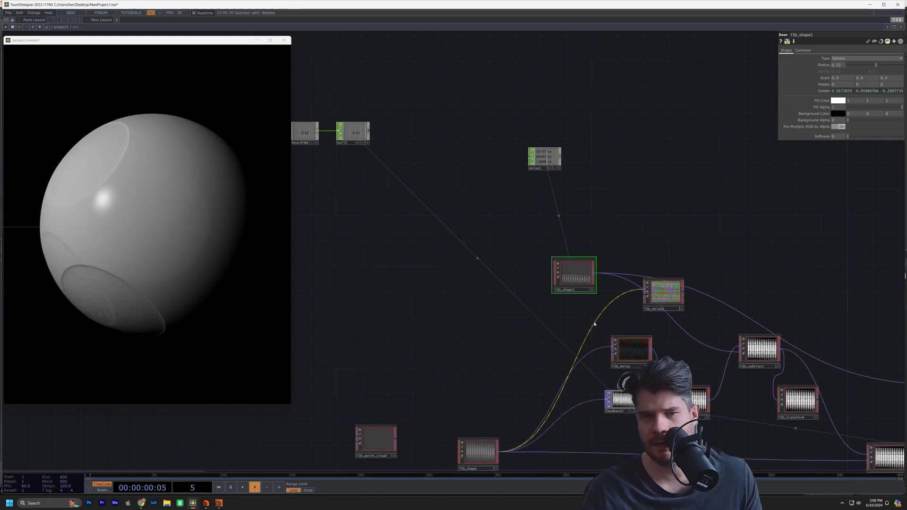
pyautogui.moveTo(652, 237); pyautogui.dragTo(635, 240)
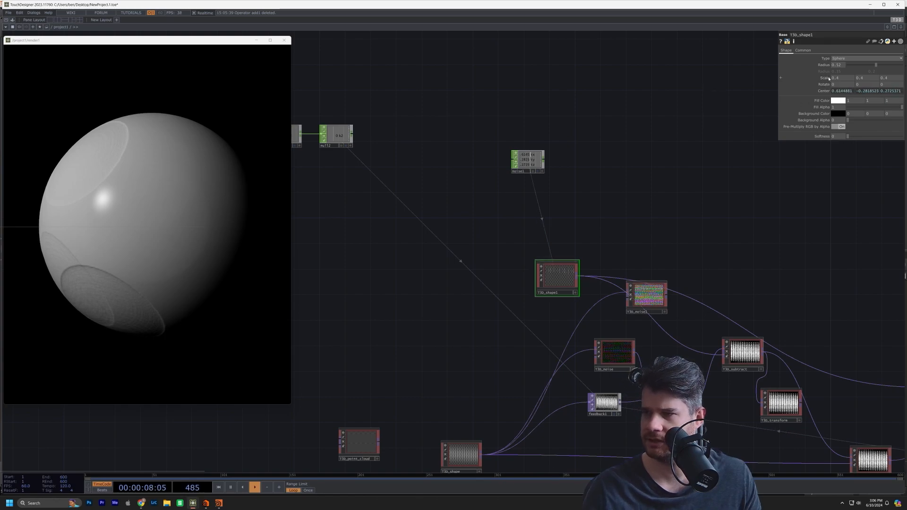
pyautogui.click(539, 167)
pyautogui.click(564, 276)
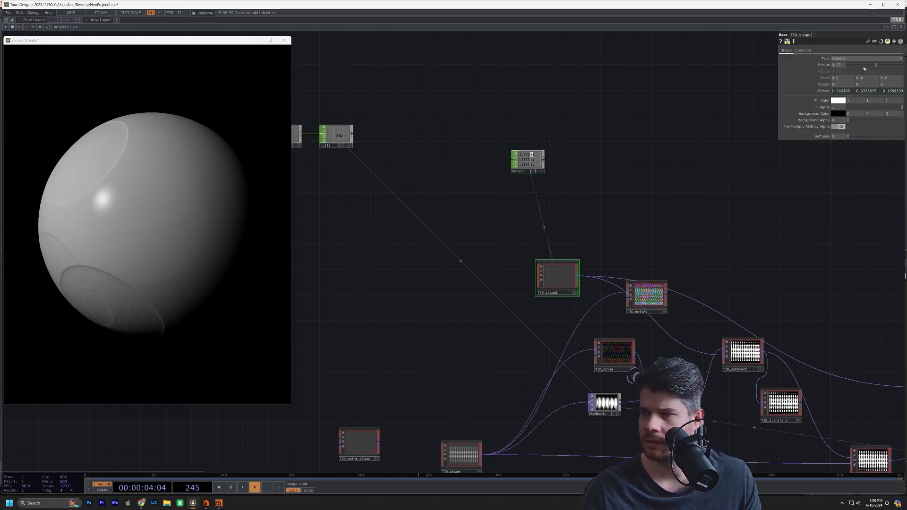
# Switch the three Center parameters of T3D_shape1 from noise1 references to constant values and set Center X to 0.5.
pyautogui.click(821, 91)
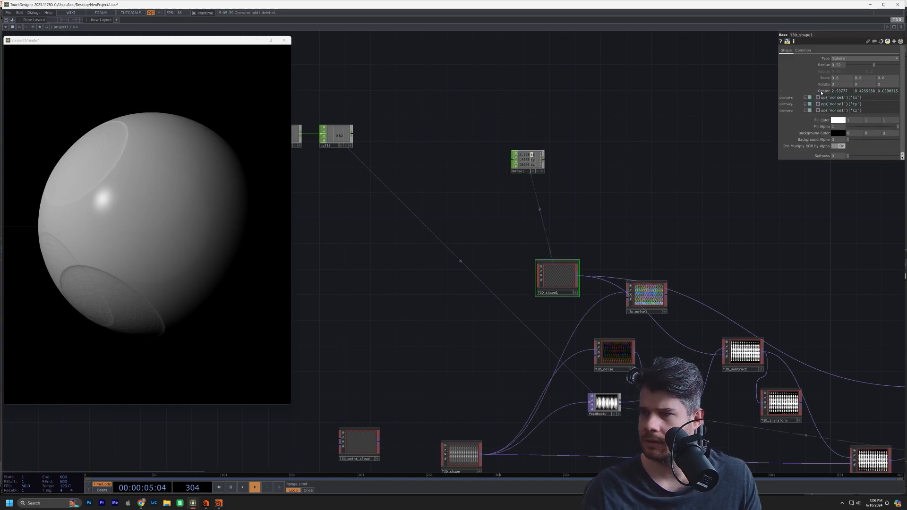
pyautogui.click(806, 97)
pyautogui.click(806, 103)
pyautogui.click(805, 111)
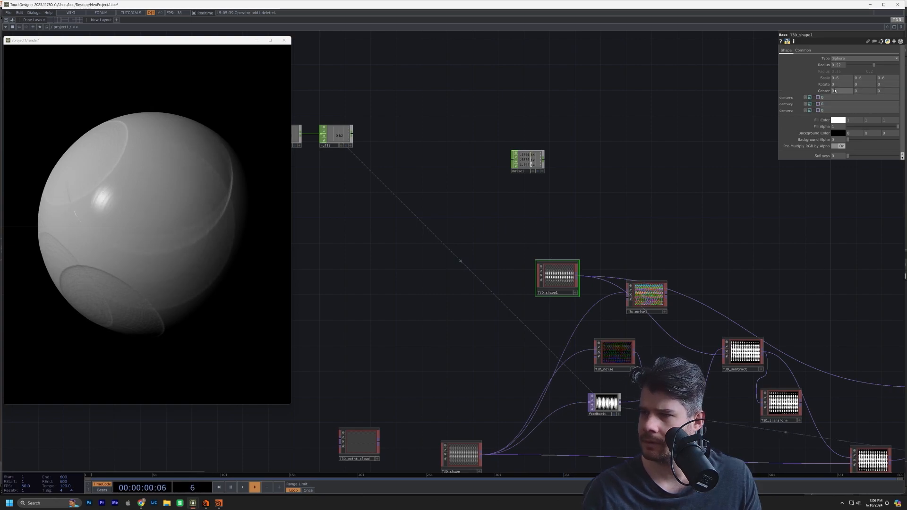
pyautogui.moveTo(835, 90); pyautogui.dragTo(857, 92, button='middle')
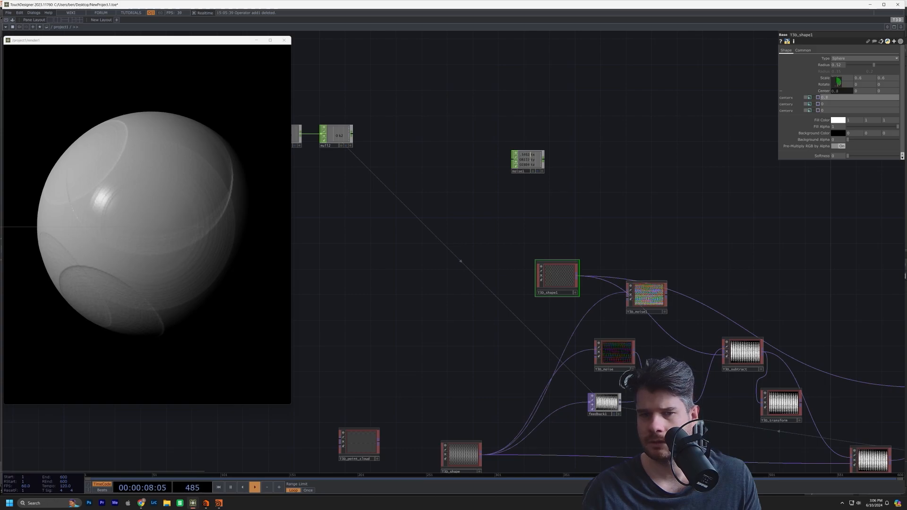
pyautogui.moveTo(837, 82); pyautogui.dragTo(840, 82, button='middle')
# Raise the Softness of T3D_shape1 to about 0.372 and its Scale to 1.8.
pyautogui.moveTo(847, 155); pyautogui.dragTo(858, 157)
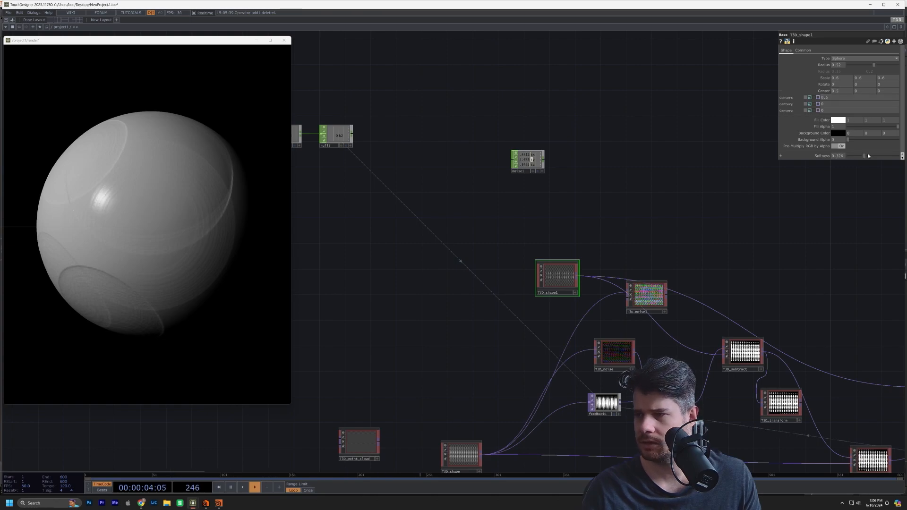
pyautogui.moveTo(842, 201); pyautogui.dragTo(825, 199)
pyautogui.moveTo(824, 77); pyautogui.dragTo(823, 69, button='middle')
# Inspect the output of T3D_add1, and move null1 slightly closer to T3D_add.
pyautogui.moveTo(698, 258); pyautogui.dragTo(403, 215)
pyautogui.scroll(5, 669, 384)
pyautogui.click(599, 309)
pyautogui.scroll(-5, 562, 233)
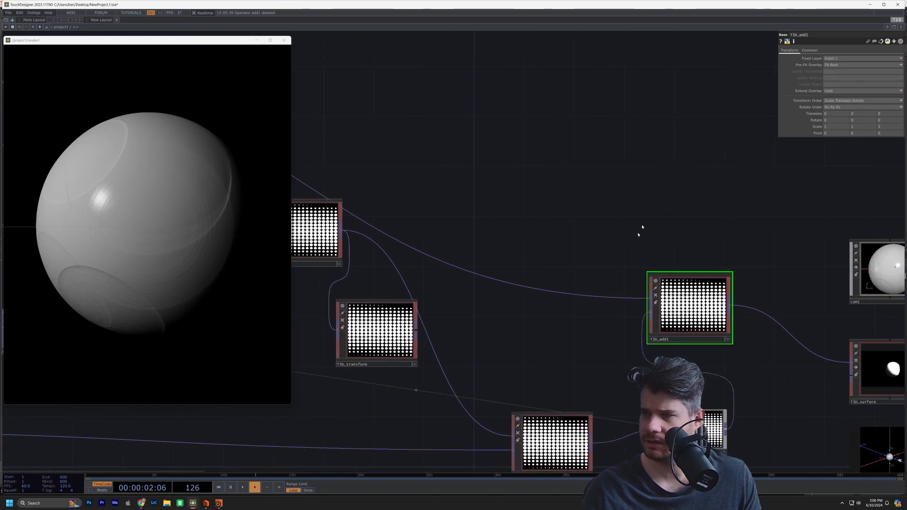
pyautogui.moveTo(674, 242); pyautogui.dragTo(666, 244)
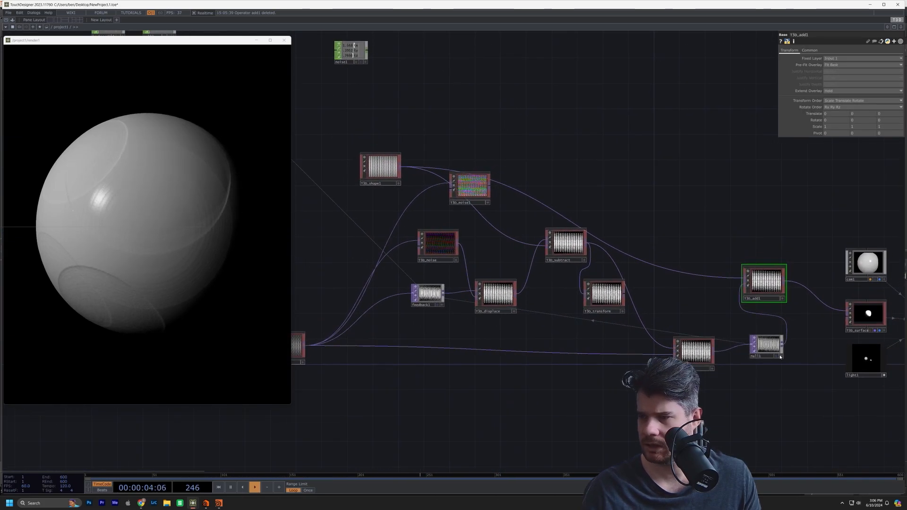
pyautogui.moveTo(769, 351); pyautogui.dragTo(761, 357)
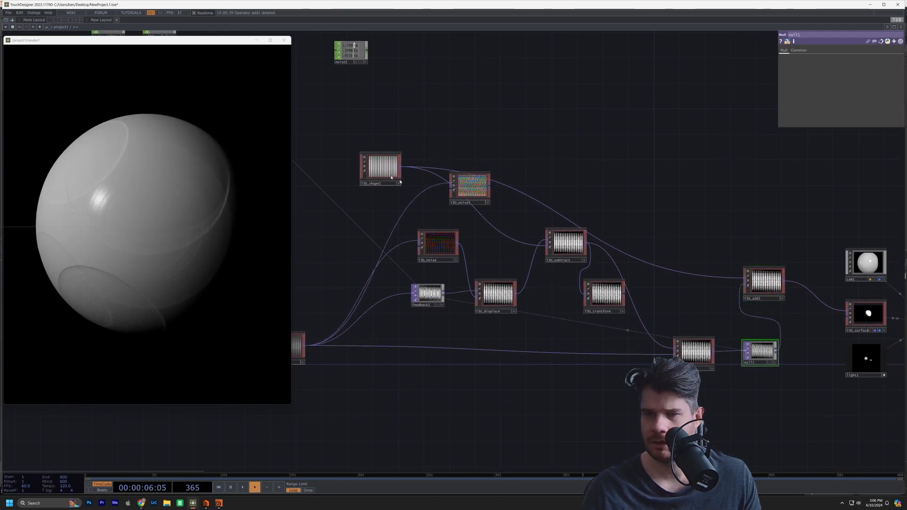
# Set the Fill Color of T3D_shape1 to red.
pyautogui.click(381, 167)
pyautogui.click(838, 119)
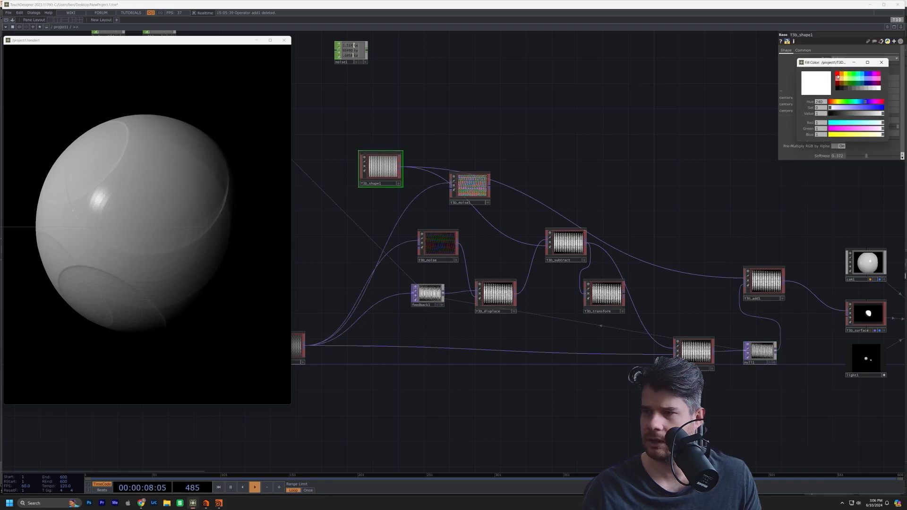
pyautogui.click(840, 74)
pyautogui.click(880, 64)
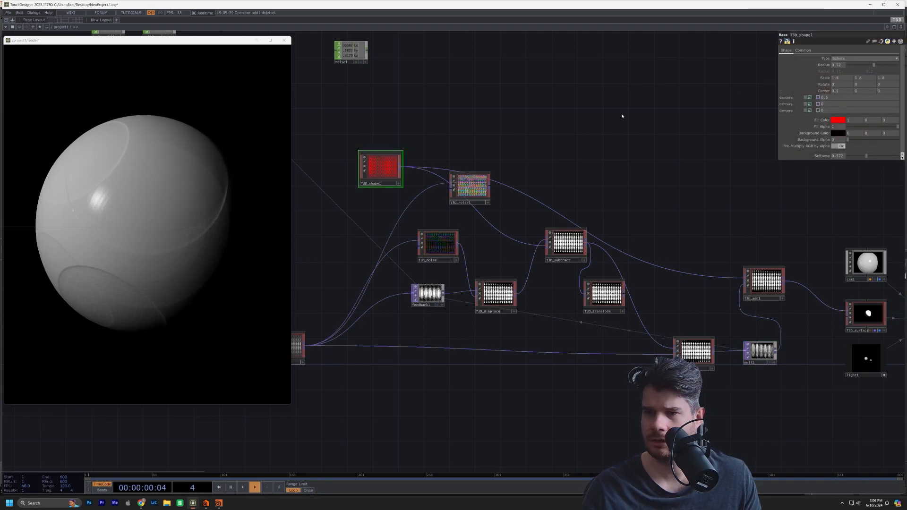
# Connect the output of T3D_add1 to the second input of T3D_surface as well.
pyautogui.moveTo(622, 116); pyautogui.dragTo(652, 110)
pyautogui.moveTo(799, 349); pyautogui.dragTo(793, 348)
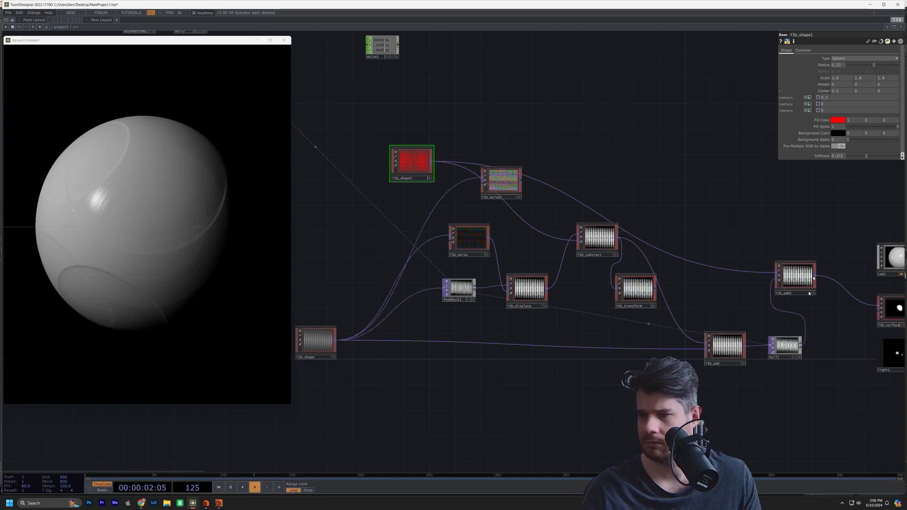
pyautogui.click(811, 289)
pyautogui.moveTo(773, 238); pyautogui.dragTo(785, 251)
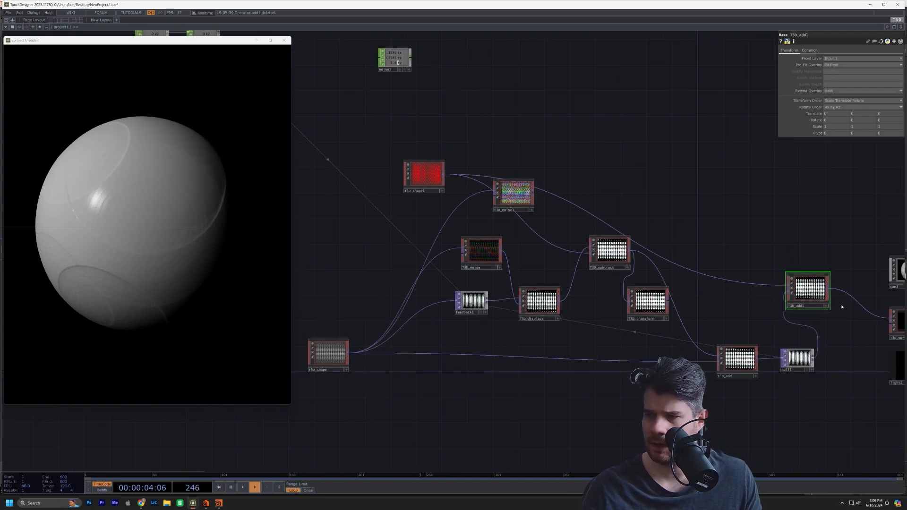
pyautogui.moveTo(833, 290); pyautogui.dragTo(819, 334)
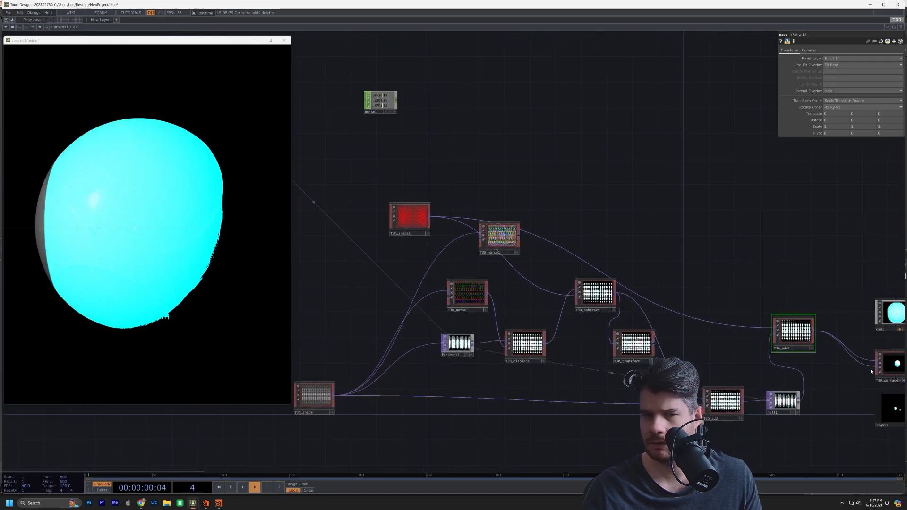
# Set the Fill Color of T3D_shape to a bright yellowish green.
pyautogui.moveTo(818, 273); pyautogui.dragTo(615, 228)
pyautogui.scroll(7, 680, 318)
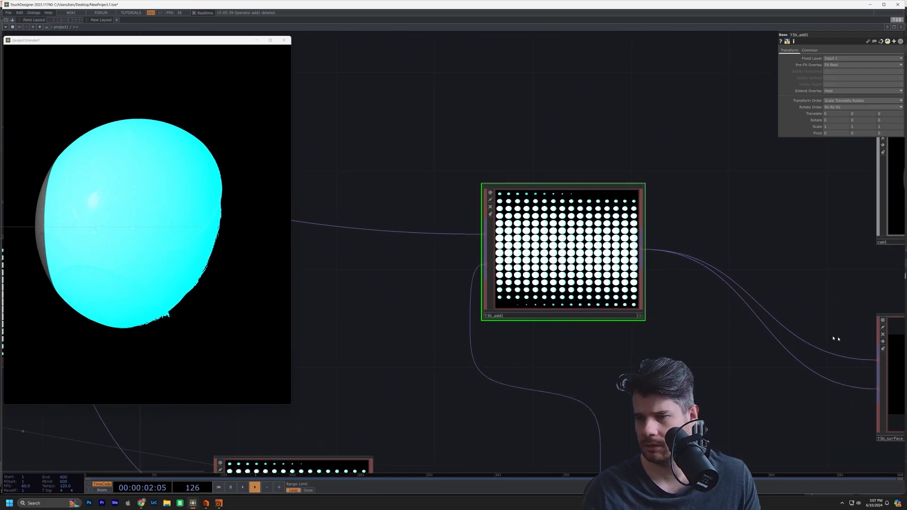
pyautogui.scroll(-5, 555, 295)
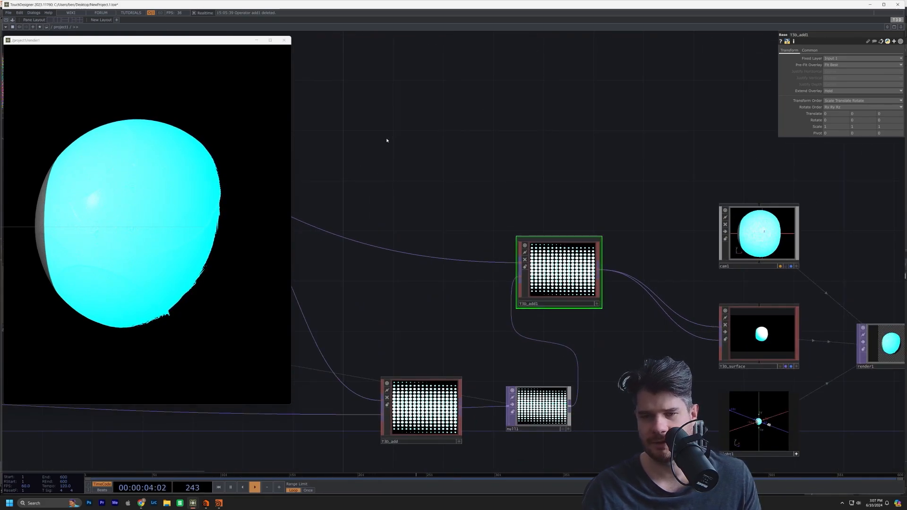
pyautogui.moveTo(387, 140); pyautogui.dragTo(461, 152)
pyautogui.scroll(-3, 543, 170)
pyautogui.moveTo(629, 192); pyautogui.dragTo(850, 246)
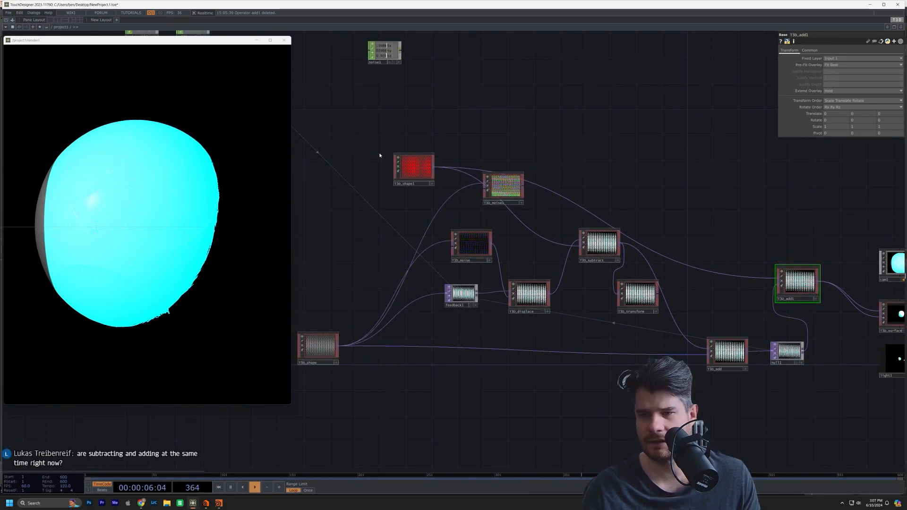
pyautogui.click(421, 177)
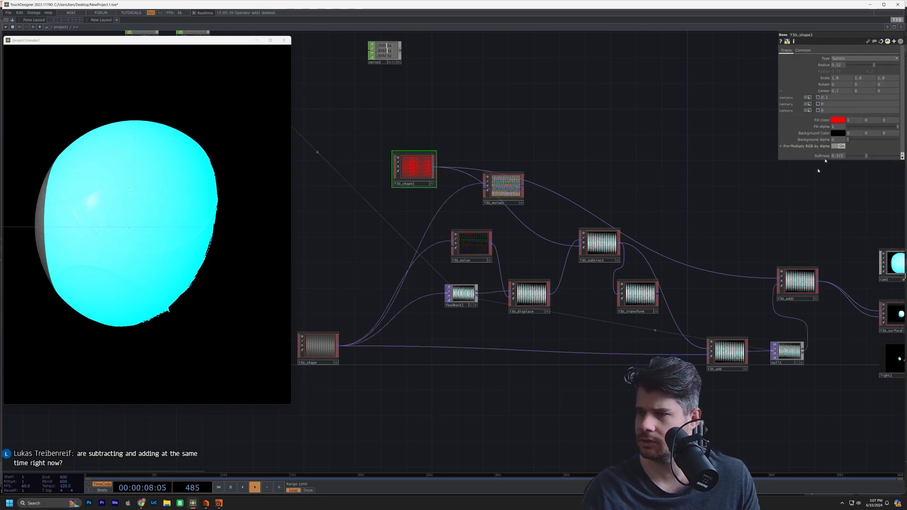
pyautogui.click(316, 353)
pyautogui.click(842, 101)
pyautogui.click(850, 75)
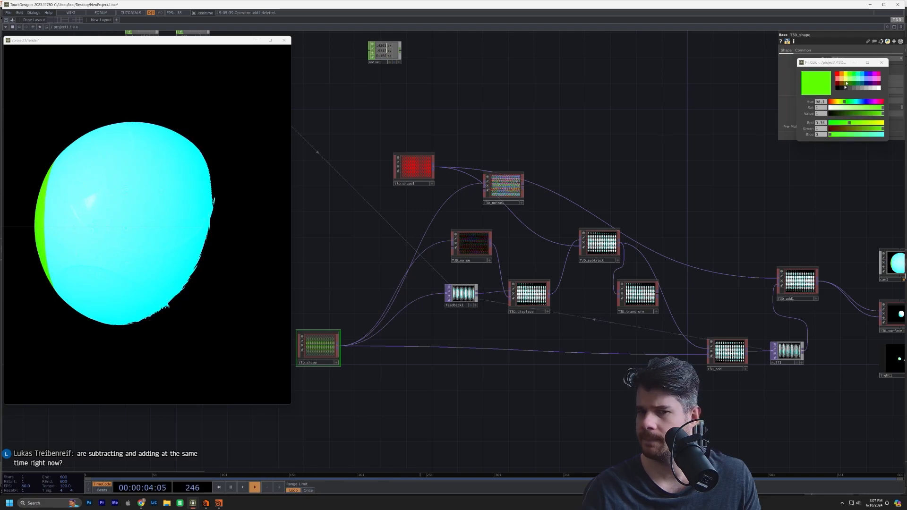
pyautogui.click(886, 63)
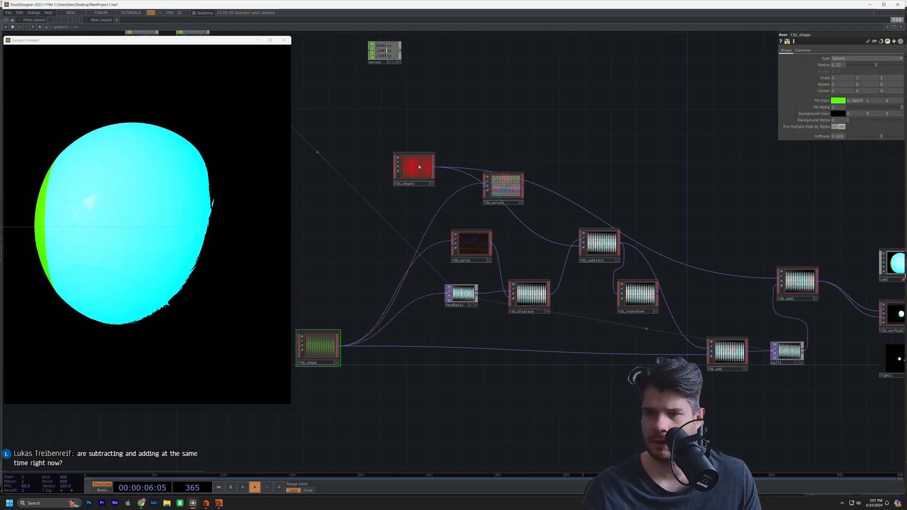
# Set the Scale of T3D_shape1 to 1 on all axes and try out other Center values.
pyautogui.click(418, 167)
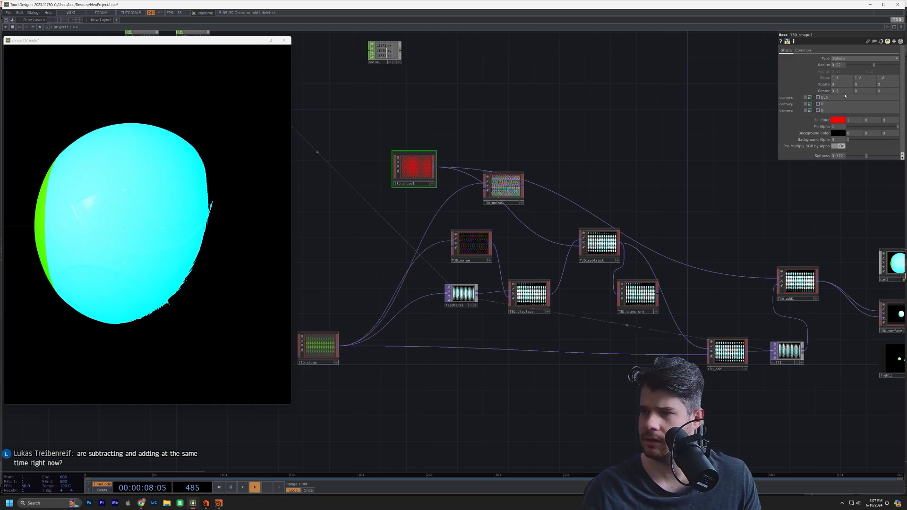
pyautogui.moveTo(822, 80); pyautogui.dragTo(820, 70, button='middle')
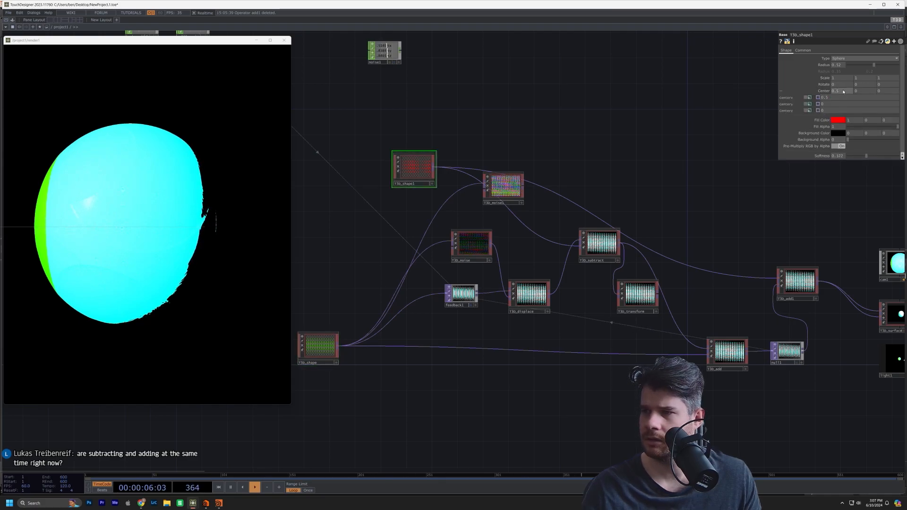
pyautogui.moveTo(838, 91); pyautogui.dragTo(857, 91, button='middle')
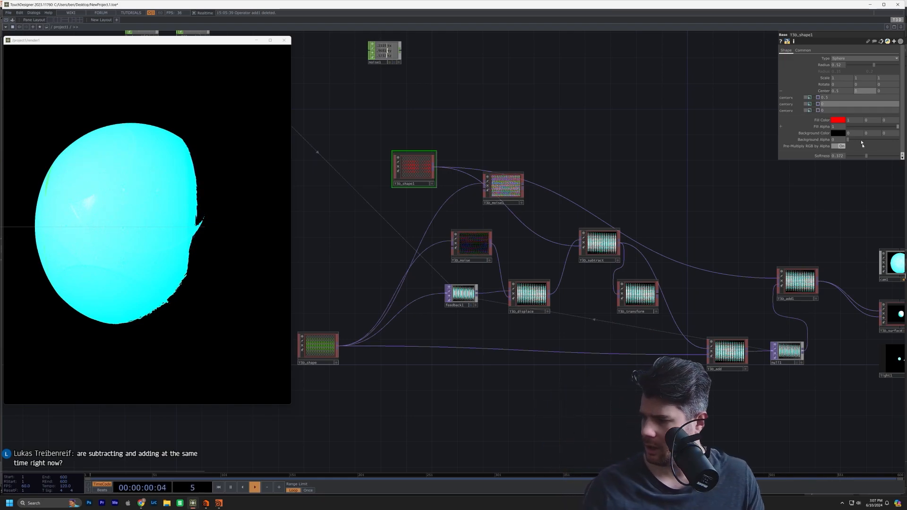
# Delete T3D_add1 and connect the output of null1 directly to the first input of T3D_surface.
pyautogui.moveTo(710, 308); pyautogui.dragTo(609, 307)
pyautogui.scroll(5, 585, 300)
pyautogui.click(652, 281)
pyautogui.scroll(3, 650, 281)
pyautogui.scroll(-2, 650, 282)
pyautogui.scroll(4, 648, 283)
pyautogui.scroll(-4, 646, 283)
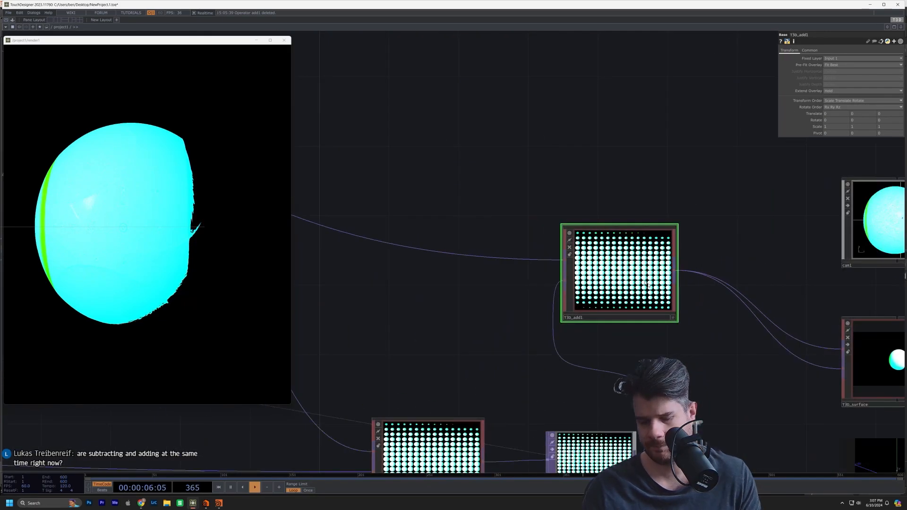
pyautogui.scroll(-3, 638, 361)
pyautogui.press('Delete')
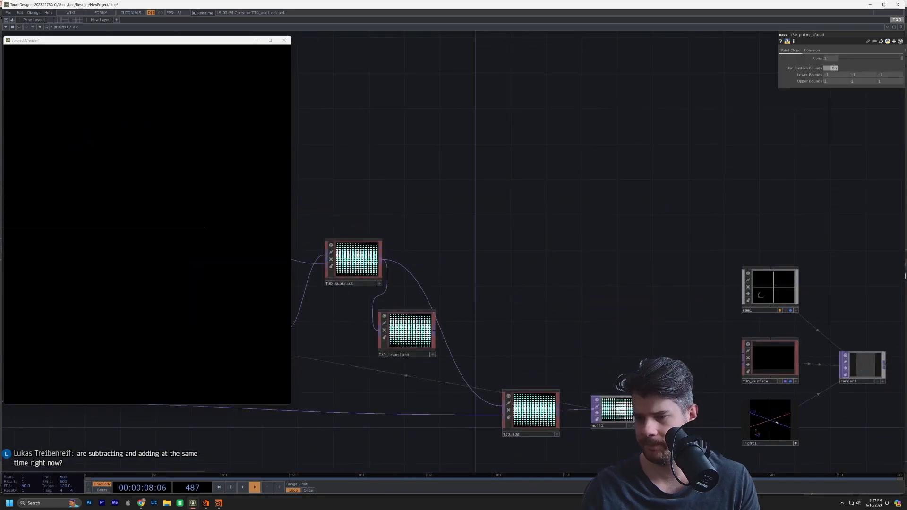
pyautogui.moveTo(635, 411); pyautogui.dragTo(743, 353)
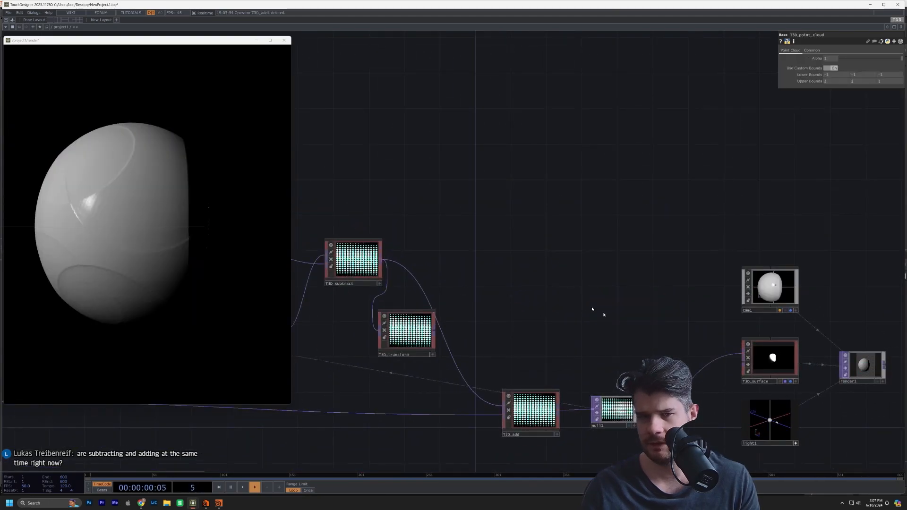
# Set the Center of T3D_shape1 to -1.5 in X and 1 in Z.
pyautogui.moveTo(593, 308); pyautogui.dragTo(857, 335)
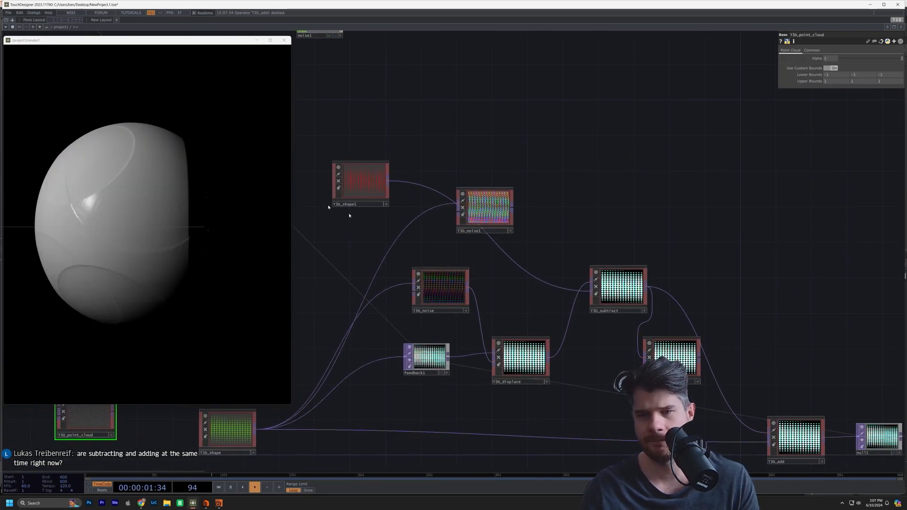
pyautogui.click(364, 193)
pyautogui.moveTo(610, 254); pyautogui.dragTo(284, 153)
pyautogui.moveTo(569, 248); pyautogui.dragTo(777, 267)
pyautogui.moveTo(636, 239); pyautogui.dragTo(863, 273)
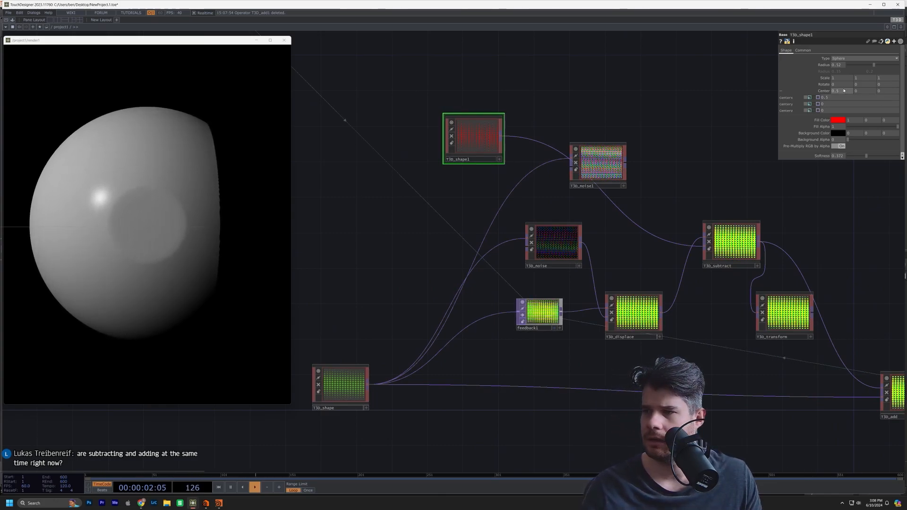
pyautogui.moveTo(843, 92); pyautogui.dragTo(839, 85, button='middle')
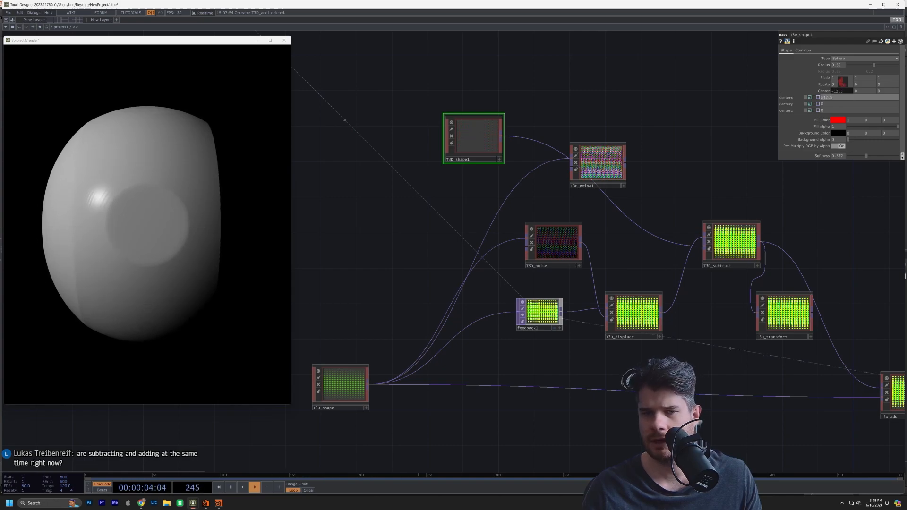
pyautogui.moveTo(842, 85); pyautogui.dragTo(840, 79, button='middle')
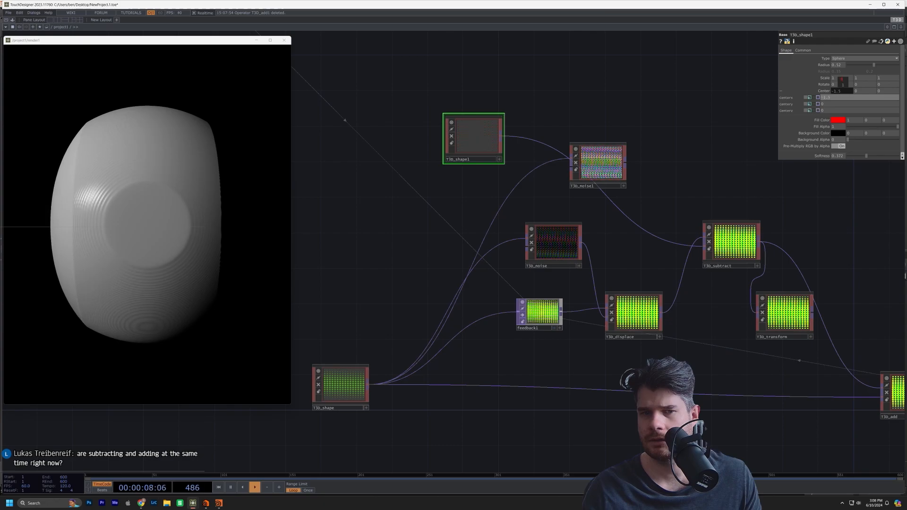
pyautogui.moveTo(842, 80); pyautogui.dragTo(892, 88, button='middle')
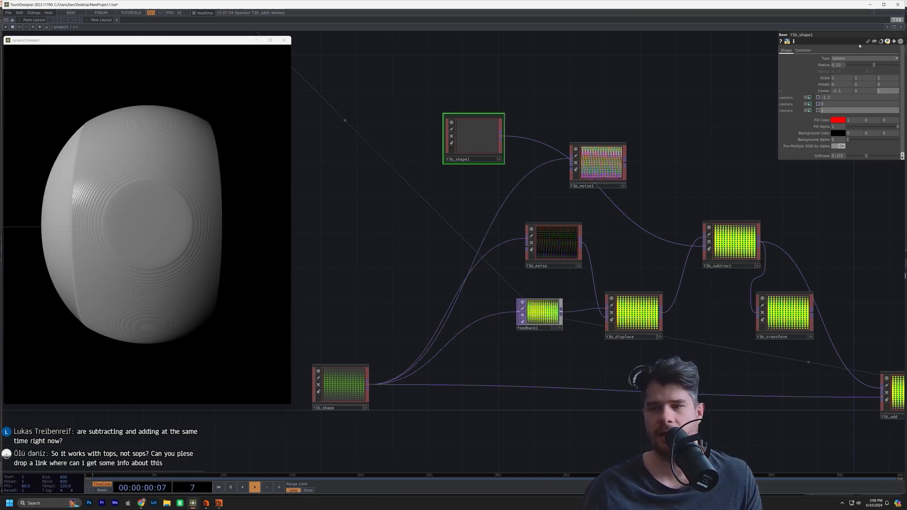
# Look at the license notice inside the T3D_shape component and return to the project network.
pyautogui.moveTo(591, 247); pyautogui.dragTo(559, 272)
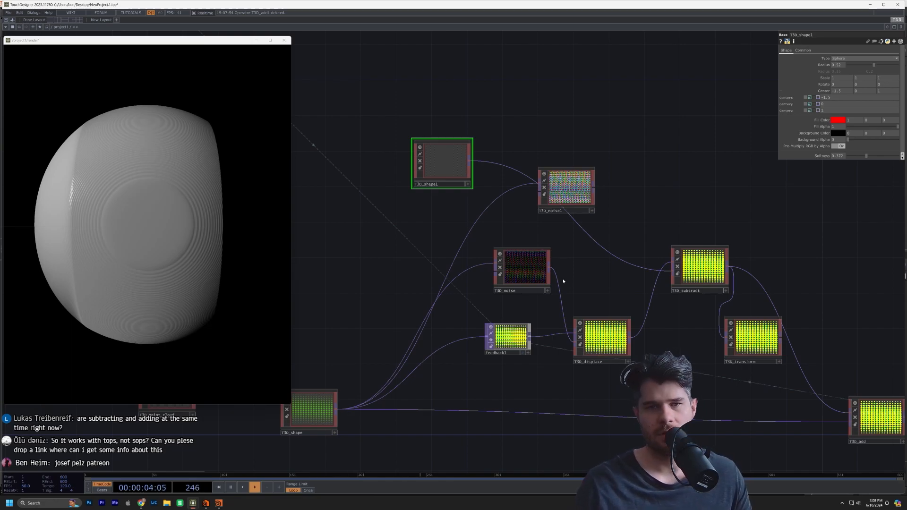
pyautogui.moveTo(396, 294); pyautogui.dragTo(547, 282)
pyautogui.doubleClick(457, 414)
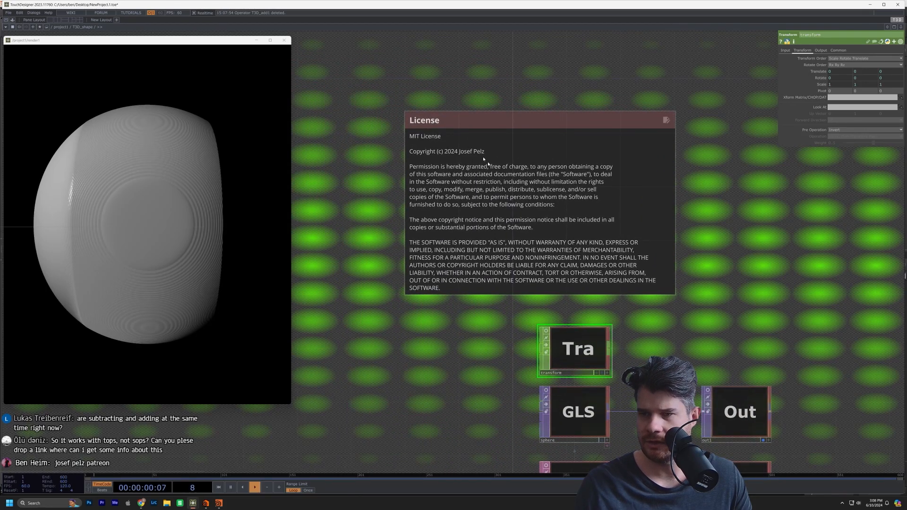
pyautogui.scroll(-5, 555, 314)
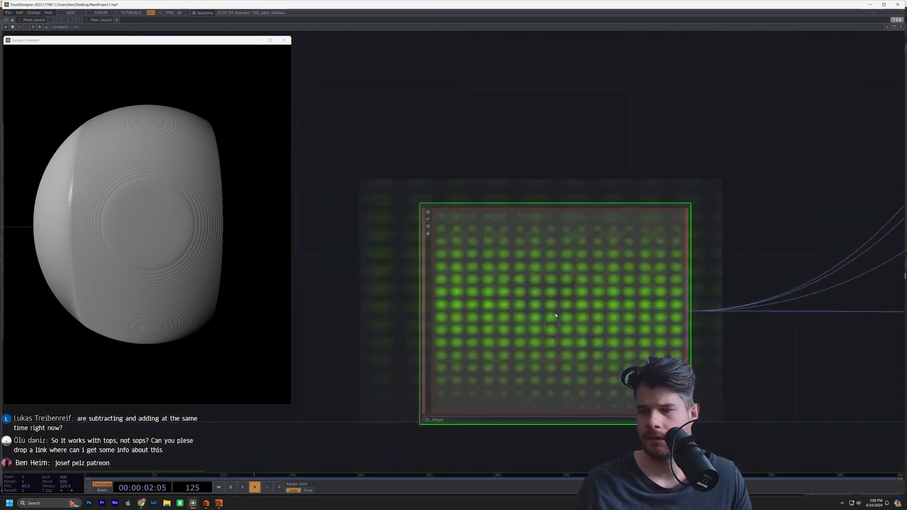
pyautogui.moveTo(710, 386); pyautogui.dragTo(510, 405)
pyautogui.moveTo(588, 388); pyautogui.dragTo(531, 395)
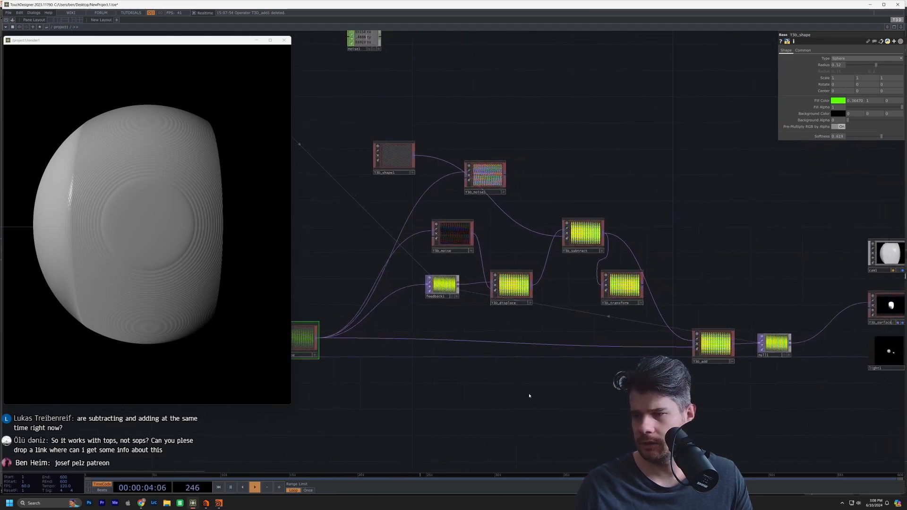
# Connect the output of null1 to the second input of T3D_surface as well.
pyautogui.moveTo(733, 246); pyautogui.dragTo(653, 267)
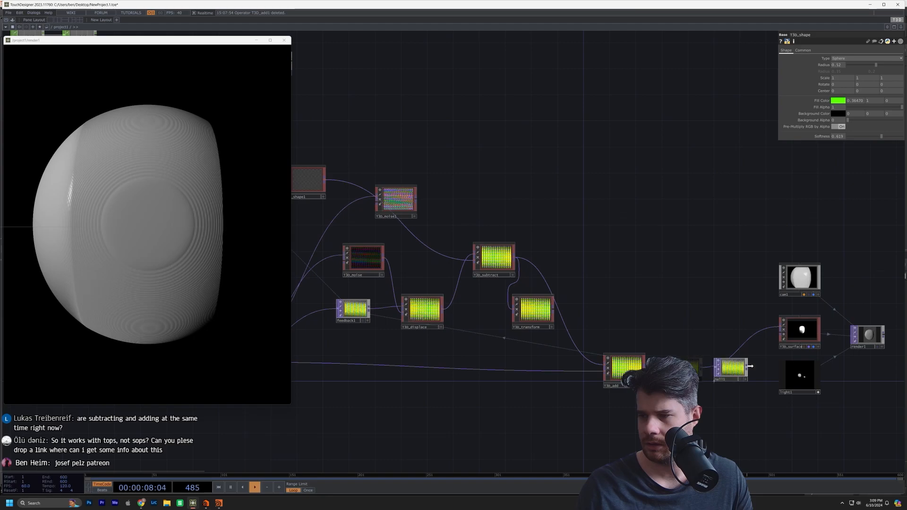
pyautogui.moveTo(795, 353); pyautogui.dragTo(780, 333)
pyautogui.moveTo(691, 298); pyautogui.dragTo(833, 306)
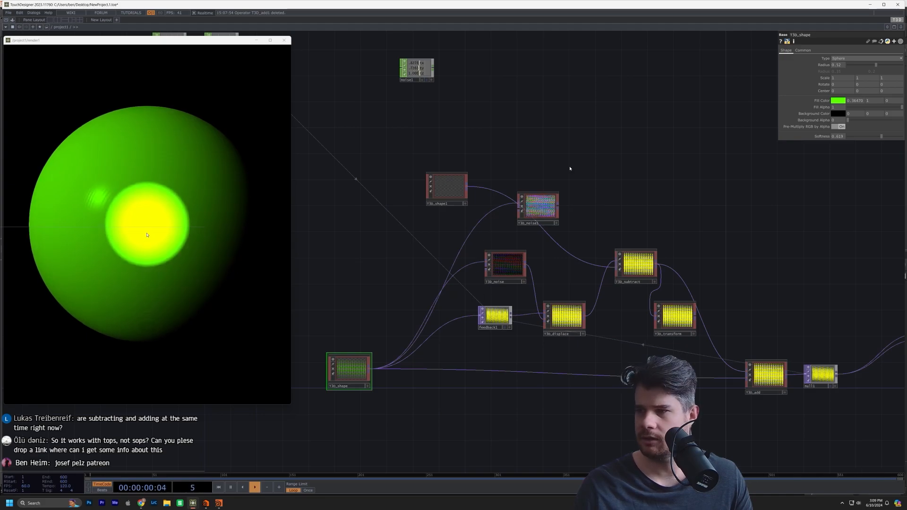
# Switch Center X, Y and Z of T3D_shape1 back to the noise1 tx, ty and tz expressions, and select noise1.
pyautogui.moveTo(461, 157); pyautogui.dragTo(502, 170)
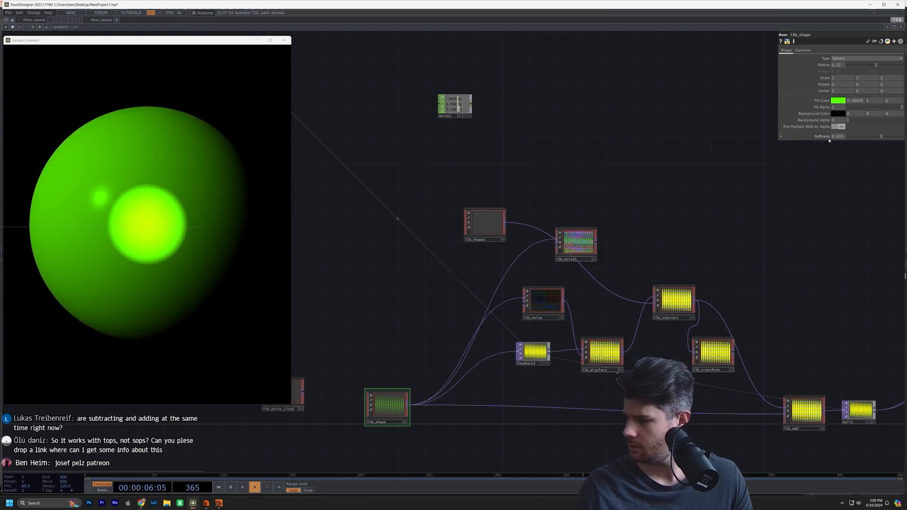
pyautogui.press('1')
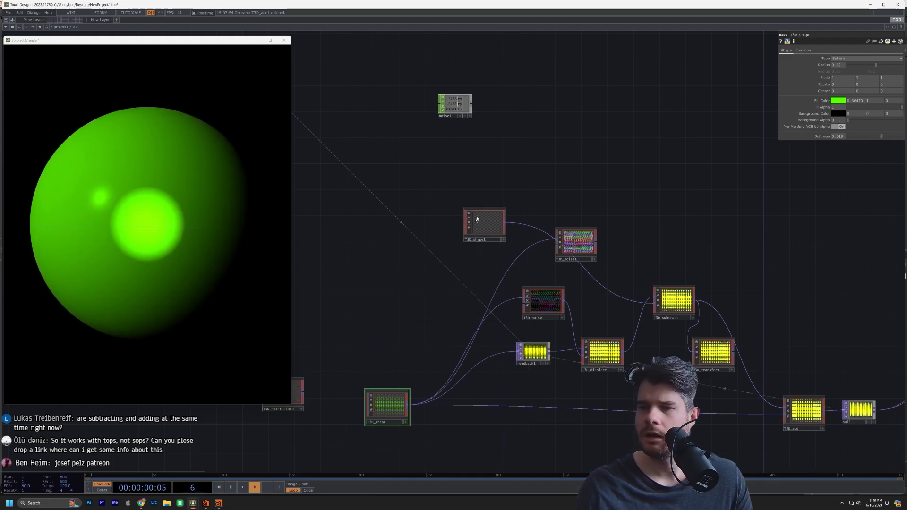
pyautogui.click(490, 219)
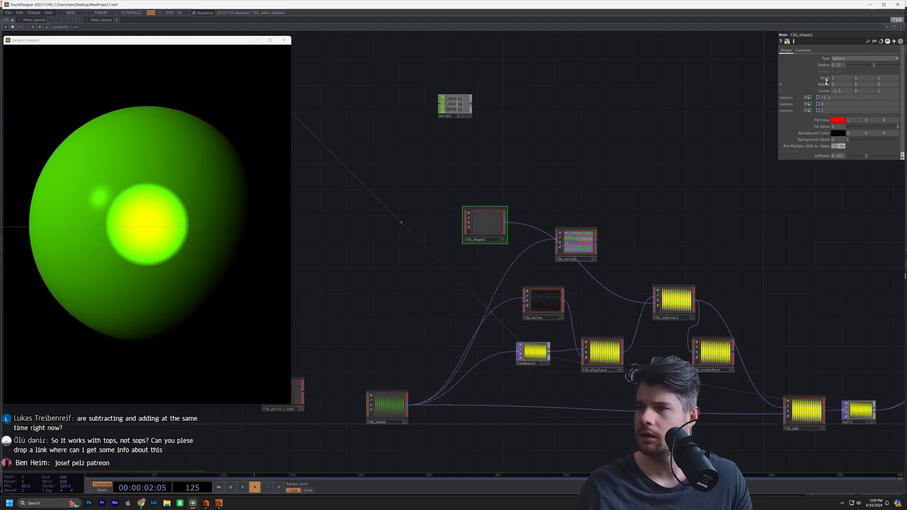
pyautogui.click(809, 97)
pyautogui.click(809, 104)
pyautogui.click(809, 110)
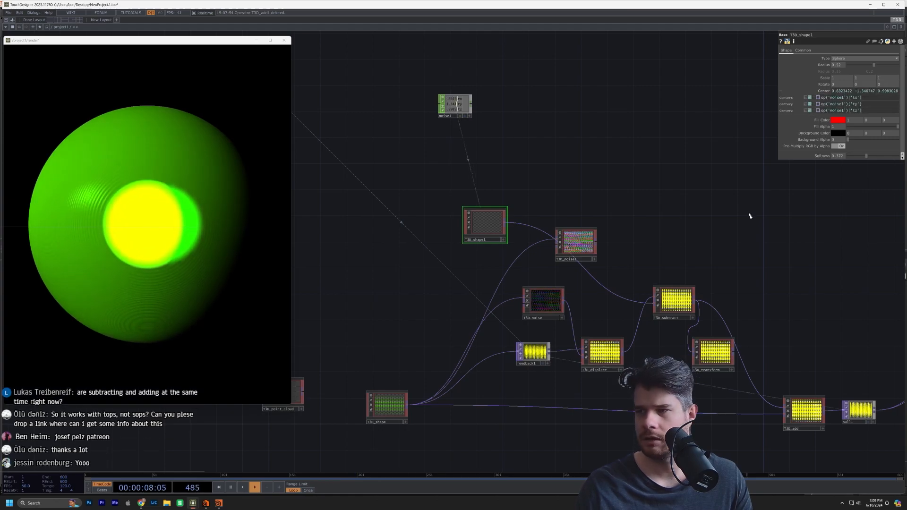
pyautogui.click(463, 104)
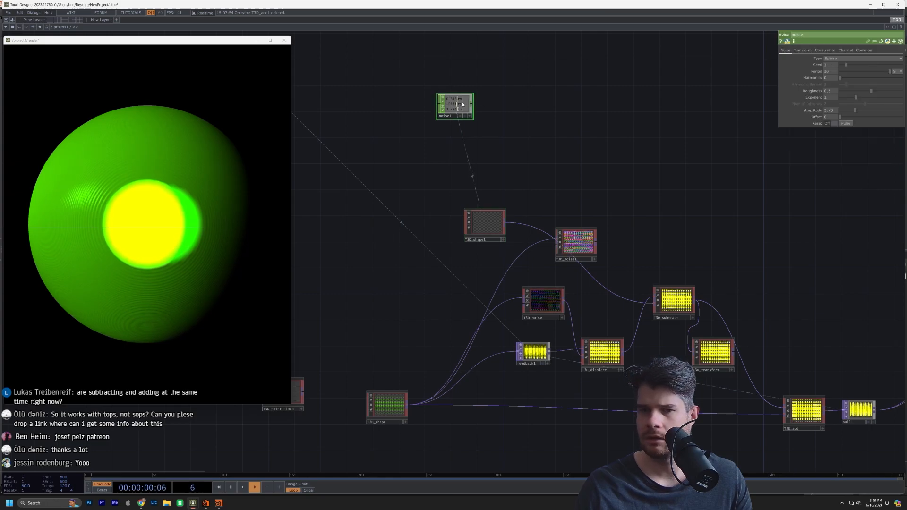
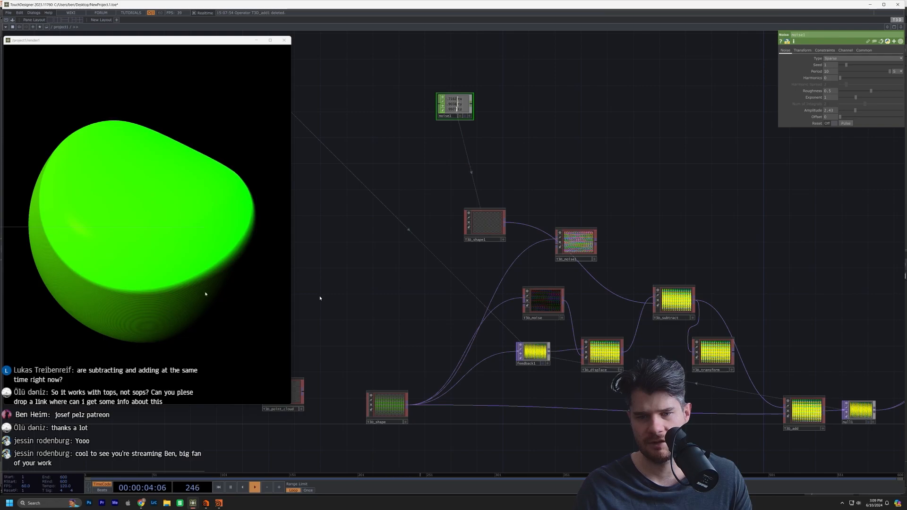
# Make the cam1 viewer active so the render camera can be orbited.
pyautogui.moveTo(744, 232); pyautogui.dragTo(505, 181)
pyautogui.moveTo(675, 263); pyautogui.dragTo(537, 243)
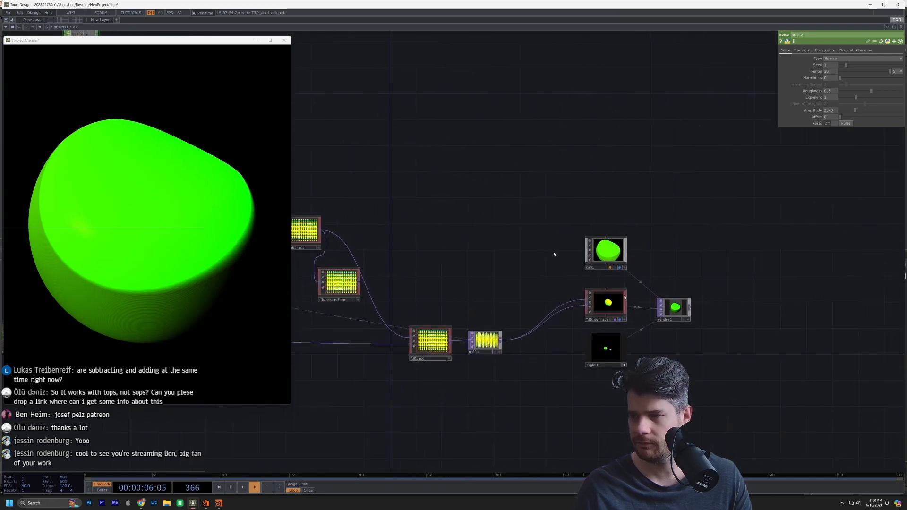
pyautogui.scroll(3, 651, 308)
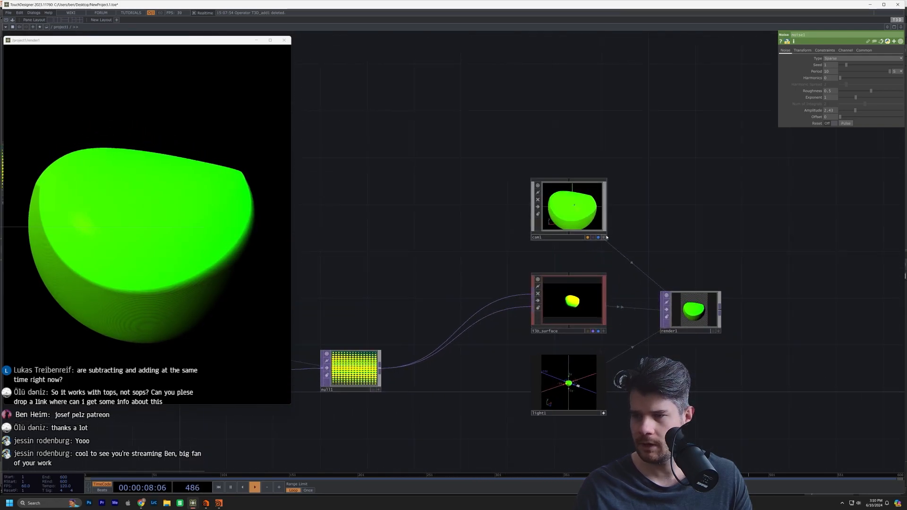
pyautogui.click(604, 237)
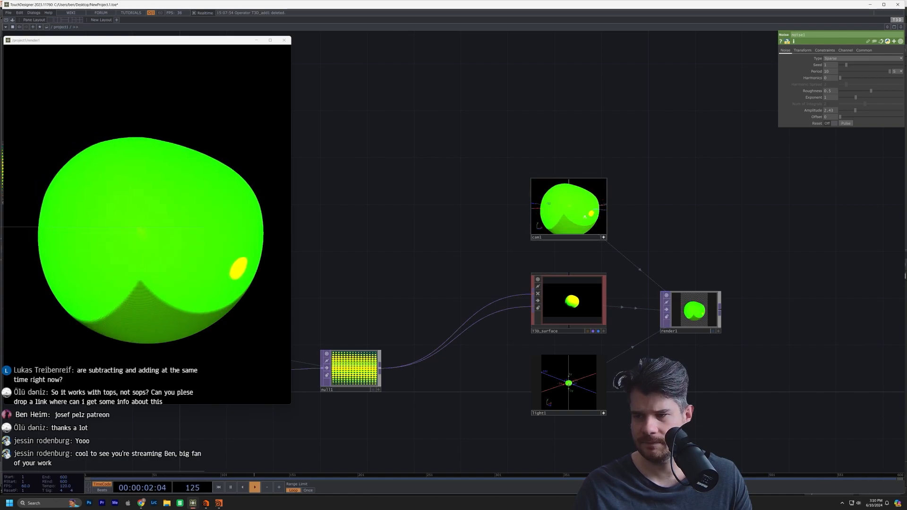
# Move T3D_shape1 slightly farther away from T3D_noise1 and noise1 in the network.
pyautogui.scroll(-2, 460, 222)
pyautogui.moveTo(349, 219); pyautogui.dragTo(725, 295)
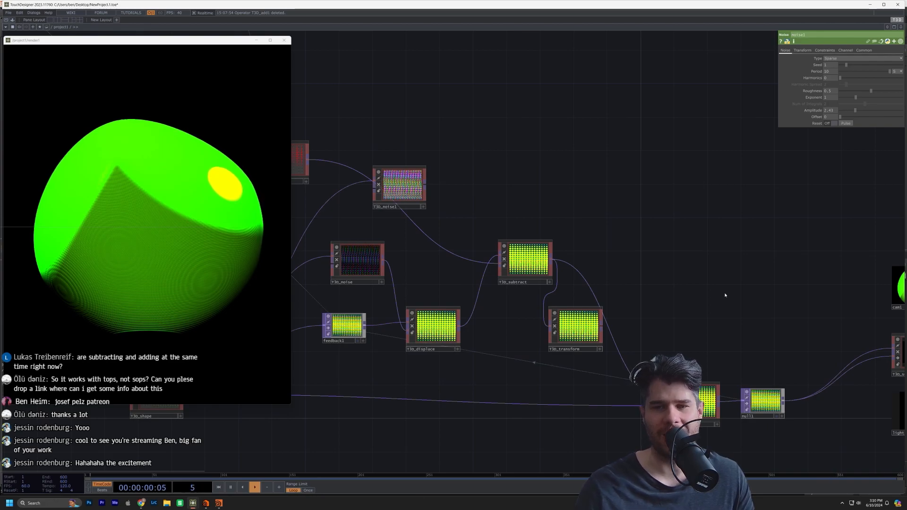
pyautogui.moveTo(582, 137); pyautogui.dragTo(713, 189)
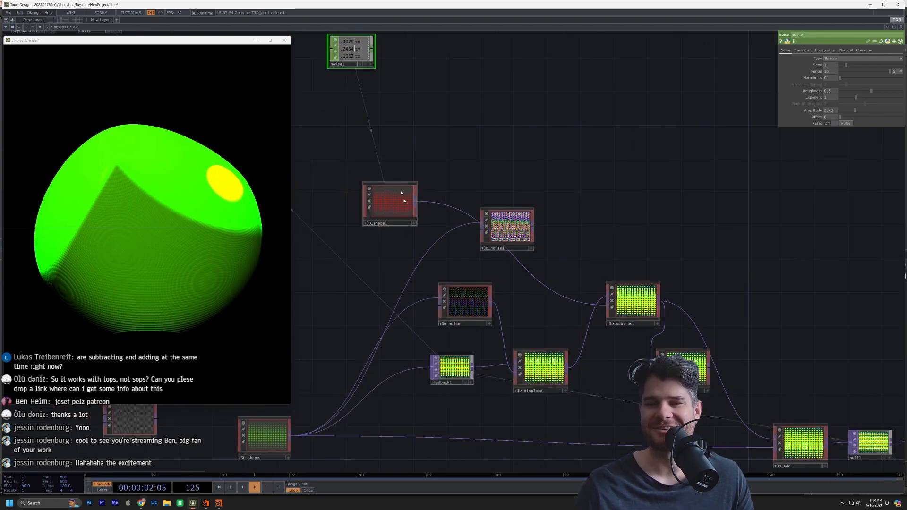
pyautogui.moveTo(391, 202); pyautogui.dragTo(375, 227)
# Disconnect null1 from the second input of T3D_surface.
pyautogui.moveTo(518, 331); pyautogui.dragTo(316, 284)
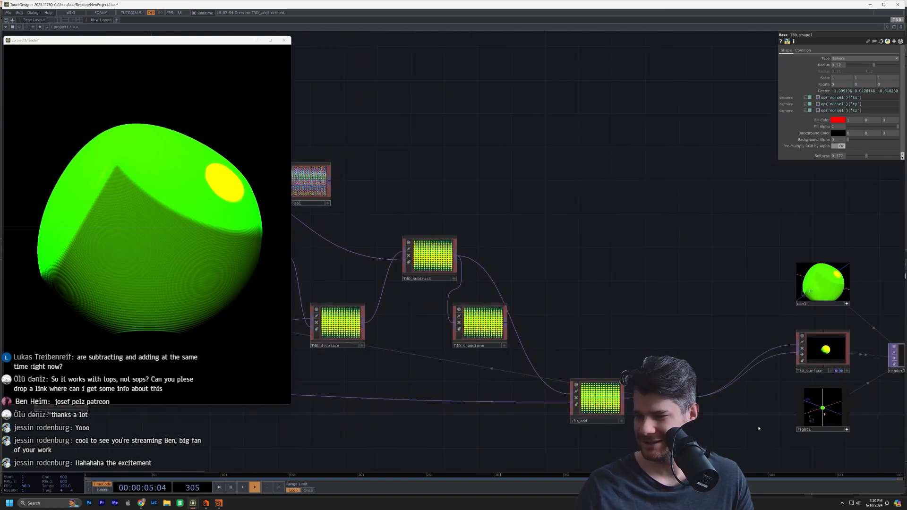
pyautogui.rightClick(768, 358)
pyautogui.click(775, 377)
# Set the Scale of T3D_shape1 to 0.4 on all axes.
pyautogui.moveTo(589, 284); pyautogui.dragTo(756, 292)
pyautogui.moveTo(431, 131); pyautogui.dragTo(564, 185)
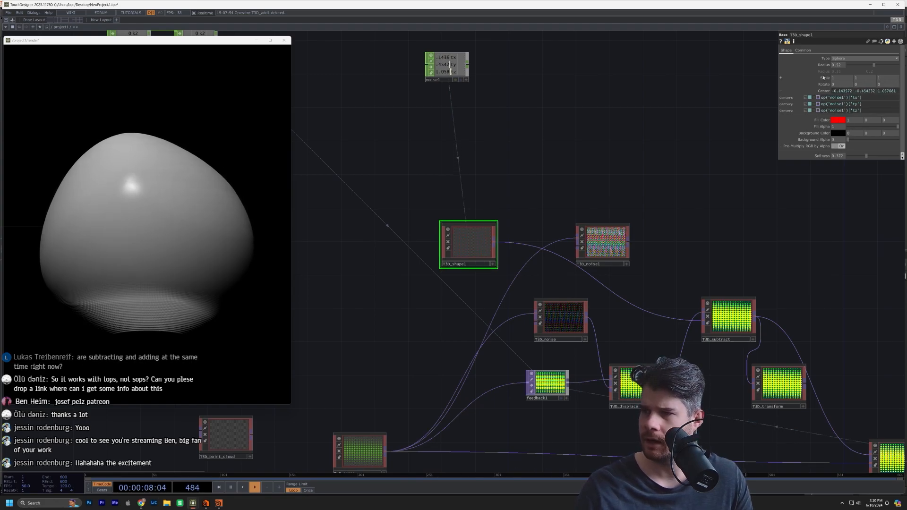
pyautogui.moveTo(822, 78); pyautogui.dragTo(820, 69, button='middle')
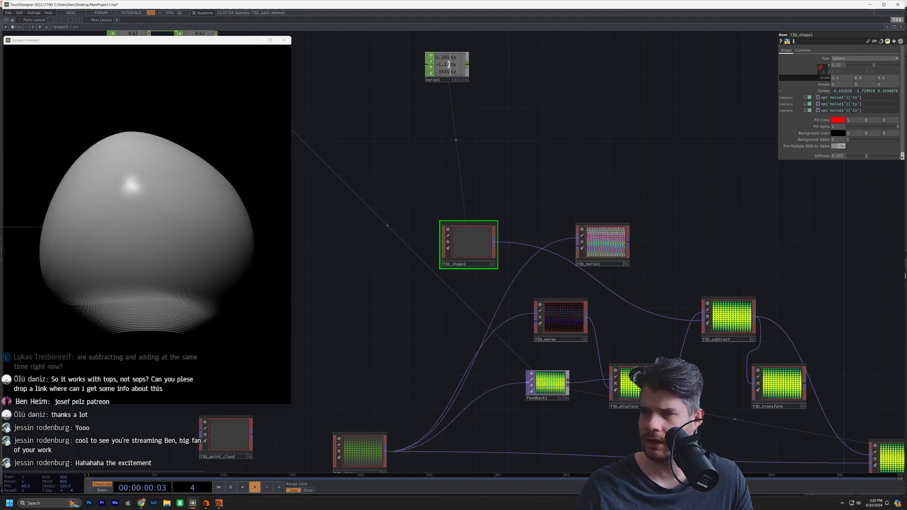
pyautogui.moveTo(632, 127); pyautogui.dragTo(646, 137)
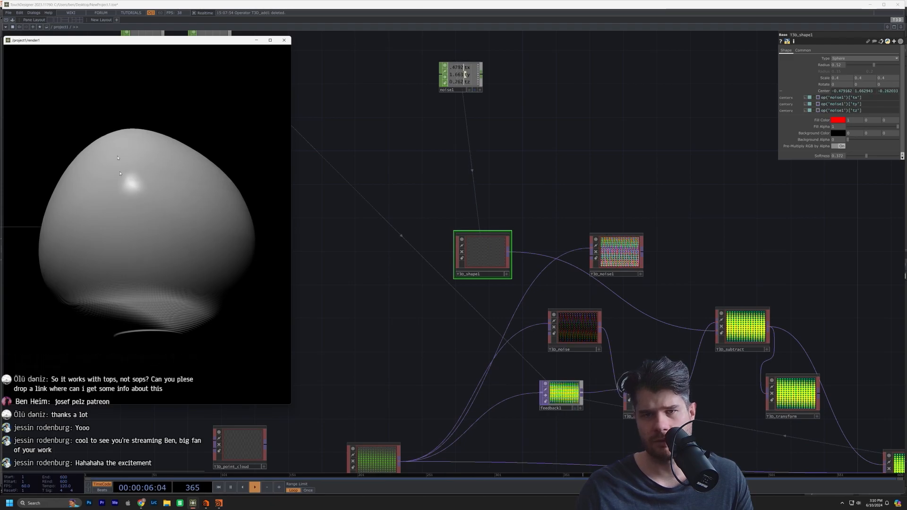
# Deactivate the cam1 viewer and move cam1 slightly closer to T3D_surface.
pyautogui.moveTo(647, 167); pyautogui.dragTo(388, 175)
pyautogui.scroll(-3, 629, 275)
pyautogui.moveTo(585, 284); pyautogui.dragTo(480, 286)
pyautogui.scroll(5, 753, 370)
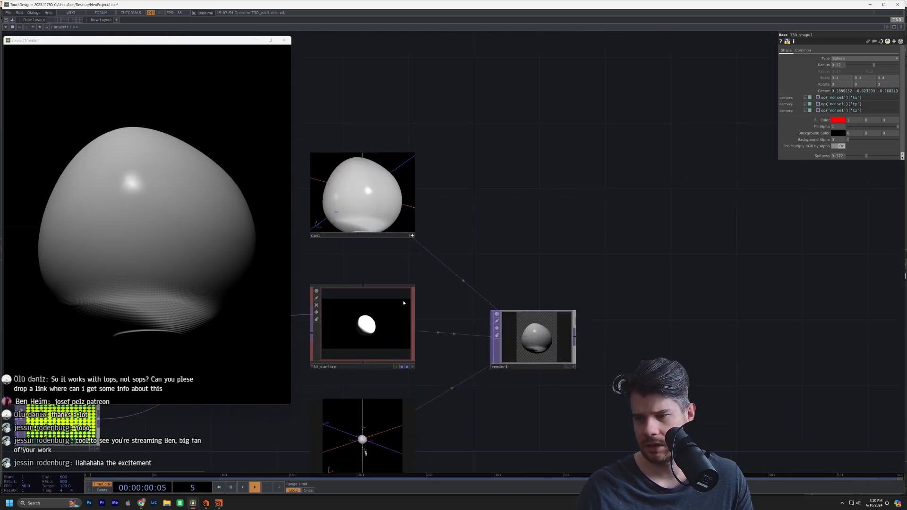
pyautogui.moveTo(457, 201); pyautogui.dragTo(555, 206)
pyautogui.scroll(3, 549, 250)
pyautogui.moveTo(523, 257); pyautogui.dragTo(634, 329)
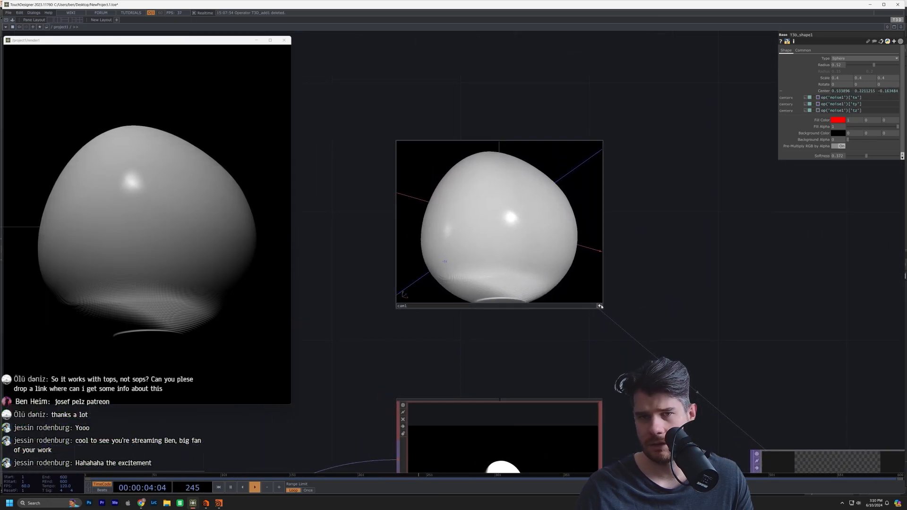
pyautogui.click(601, 306)
pyautogui.moveTo(583, 309); pyautogui.dragTo(583, 341)
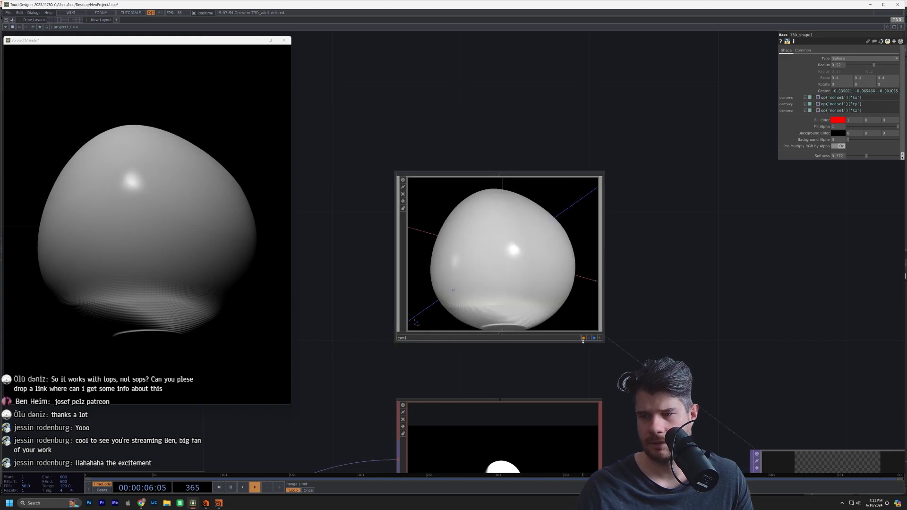
# Activate the cam1 viewer and orbit the camera to a different angle around the rounded form.
pyautogui.click(599, 338)
pyautogui.moveTo(520, 241); pyautogui.dragTo(499, 266)
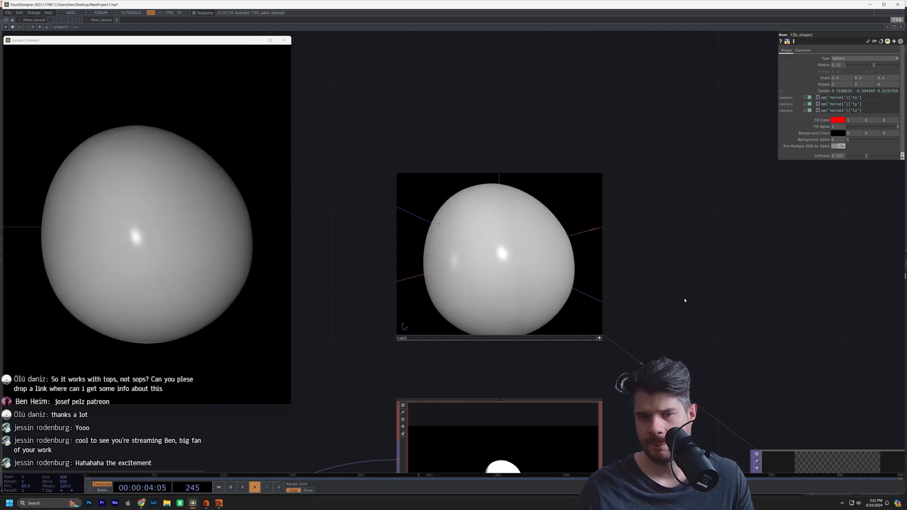
pyautogui.scroll(-8, 684, 300)
pyautogui.scroll(4, 467, 225)
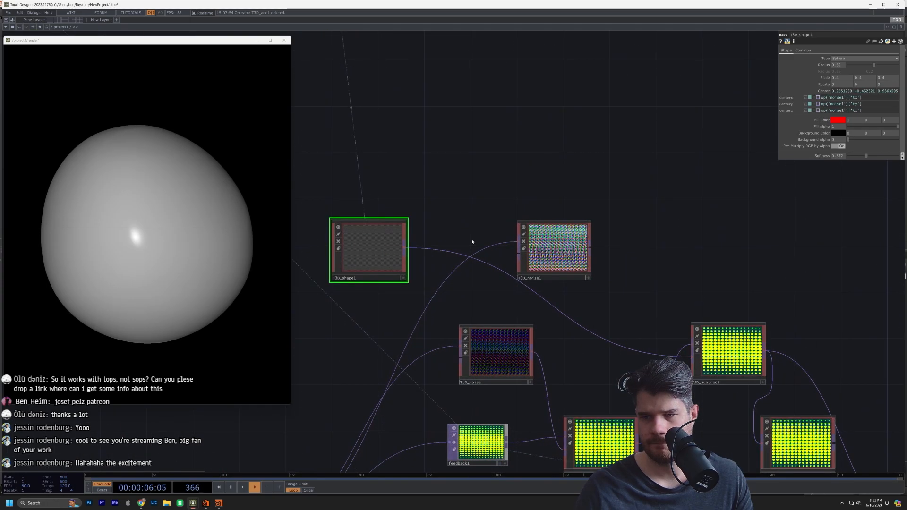
pyautogui.scroll(-2, 472, 240)
pyautogui.scroll(-2, 472, 241)
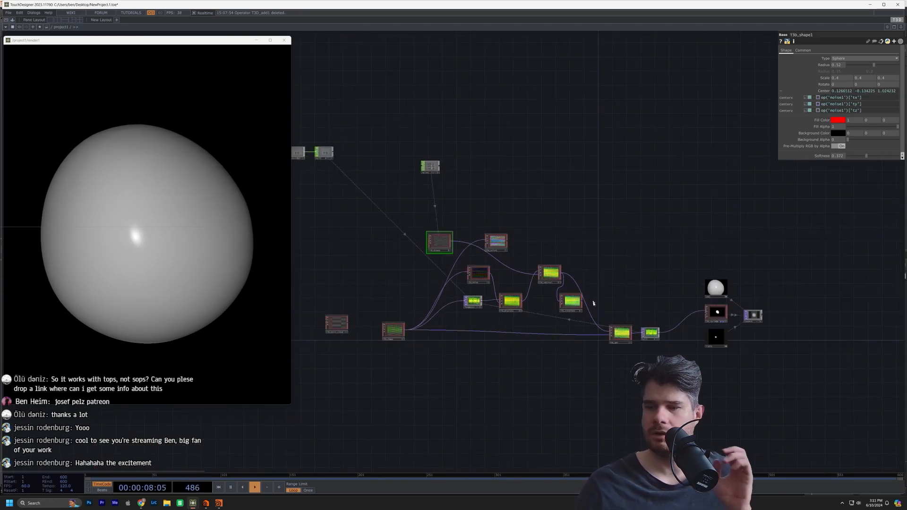
pyautogui.scroll(4, 624, 354)
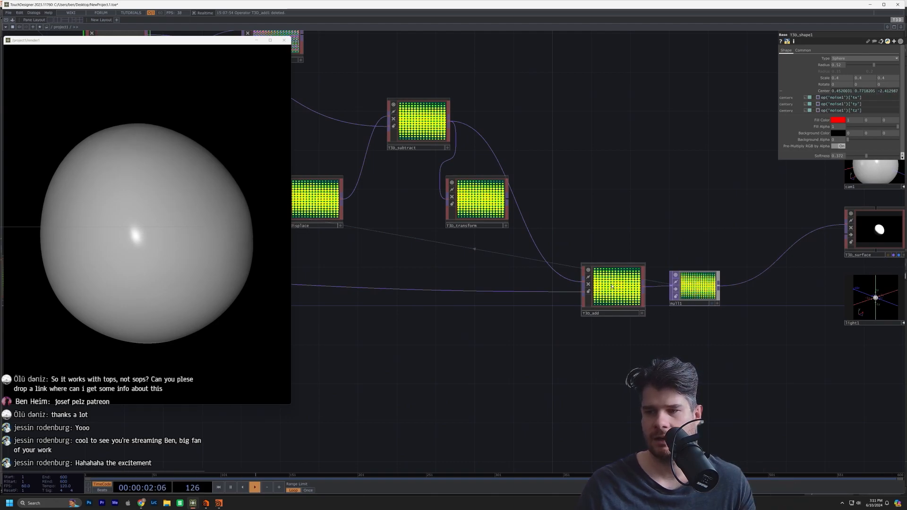
# Move T3D_add below null1 and wire T3D_subtract directly into null1, bypassing T3D_add.
pyautogui.click(612, 286)
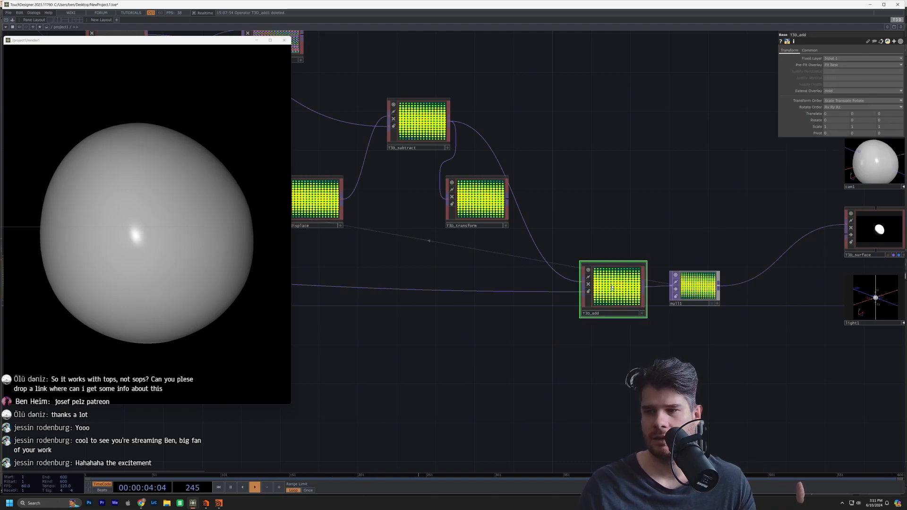
pyautogui.moveTo(611, 304); pyautogui.dragTo(618, 320)
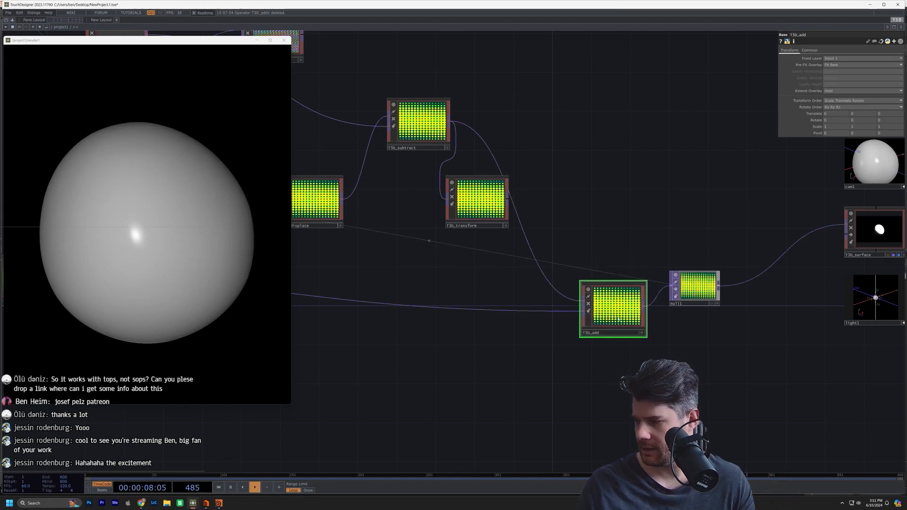
pyautogui.scroll(-5, 618, 319)
pyautogui.scroll(1, 566, 318)
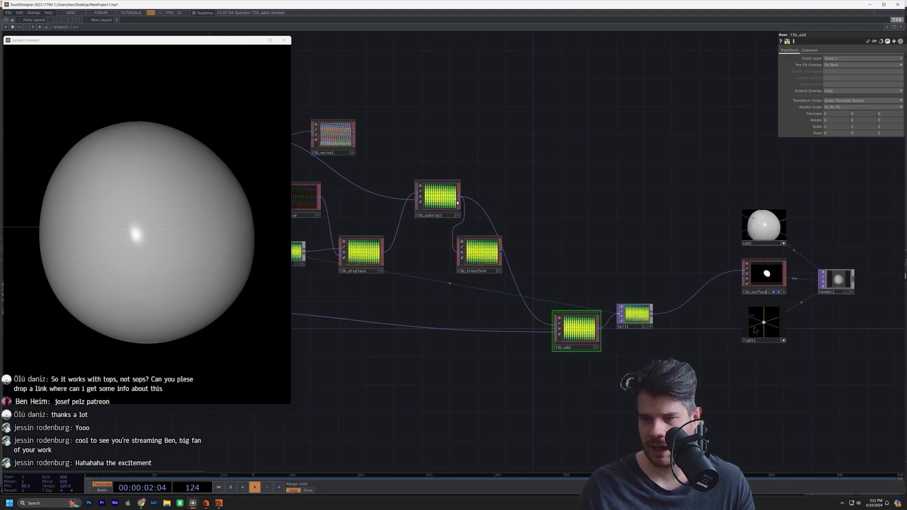
pyautogui.moveTo(461, 197); pyautogui.dragTo(604, 393)
pyautogui.moveTo(679, 233); pyautogui.dragTo(866, 307)
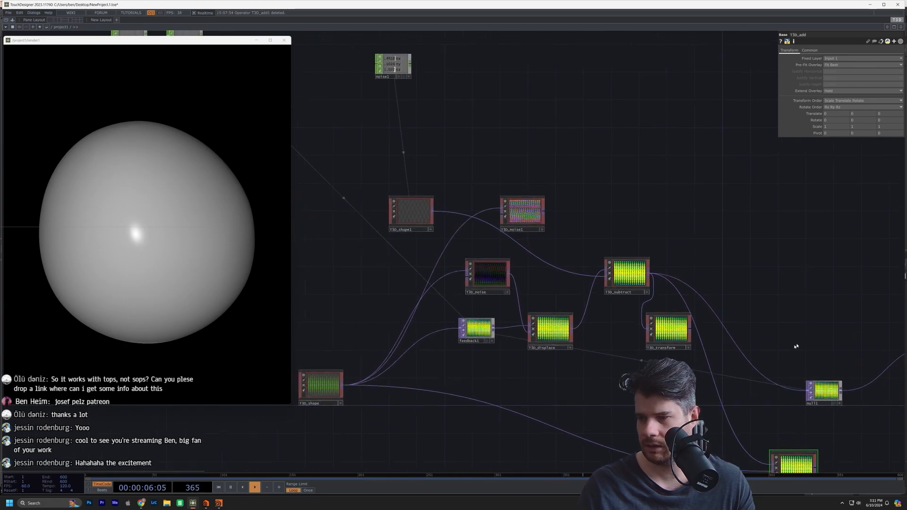
pyautogui.moveTo(795, 346); pyautogui.dragTo(762, 294)
# Reset the feedback, then inspect feedback1's parameters and the T3D_surface viewer.
pyautogui.press('1')
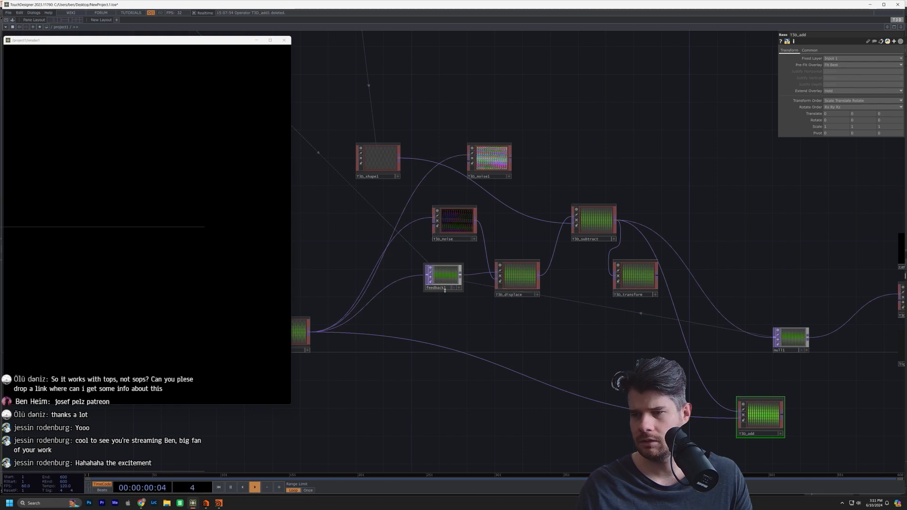
pyautogui.moveTo(445, 330); pyautogui.dragTo(470, 317)
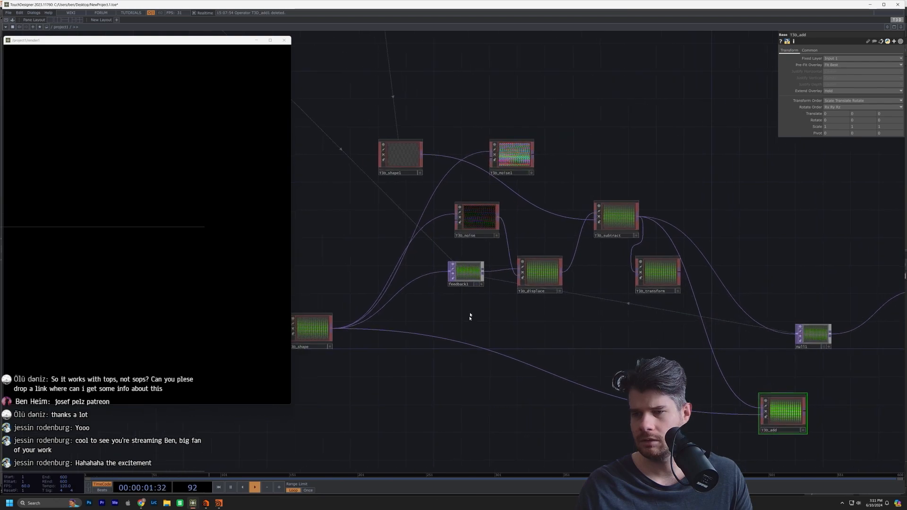
pyautogui.click(465, 278)
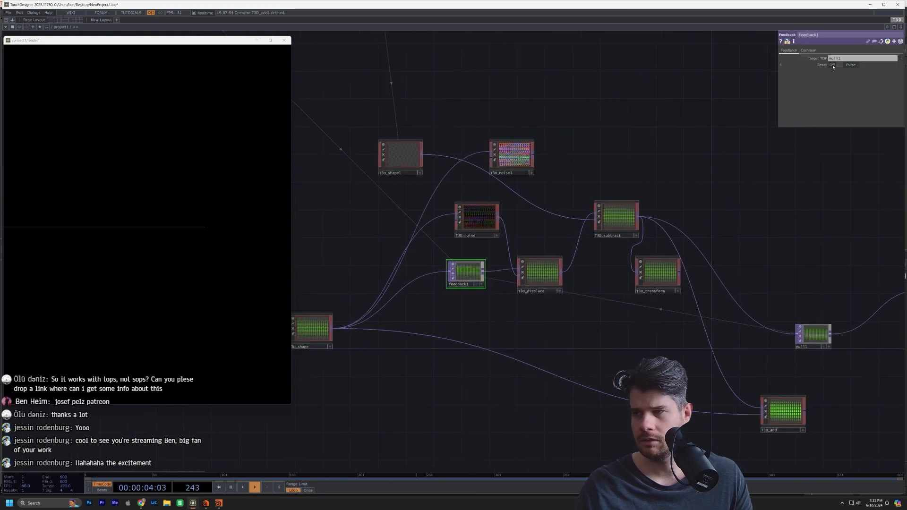
pyautogui.moveTo(778, 200); pyautogui.dragTo(443, 192)
pyautogui.scroll(5, 603, 305)
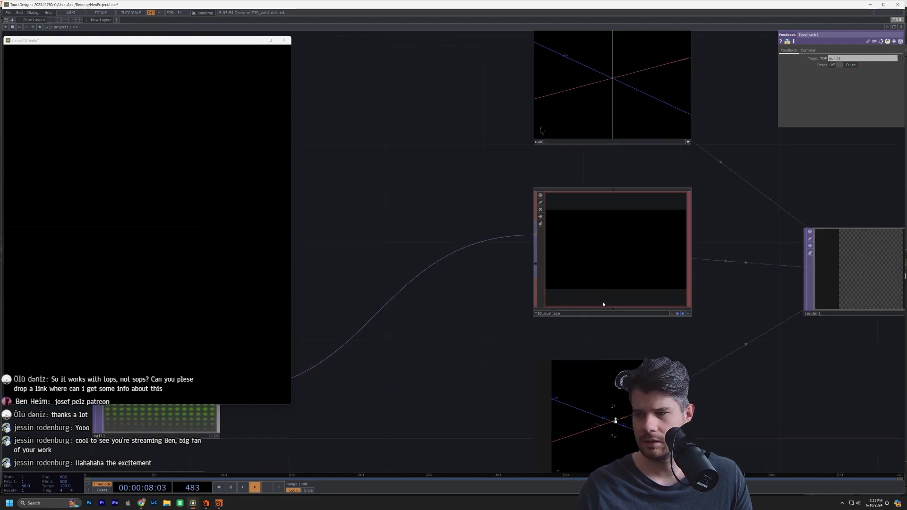
pyautogui.scroll(-5, 604, 304)
pyautogui.moveTo(557, 354); pyautogui.dragTo(671, 358)
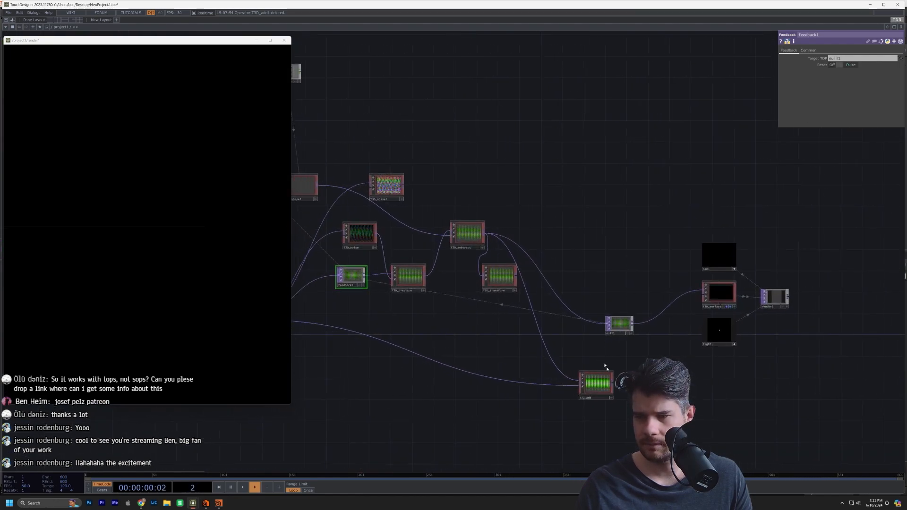
# Connect T3D_add to null1 again and move it back in line with null1.
pyautogui.click(613, 384)
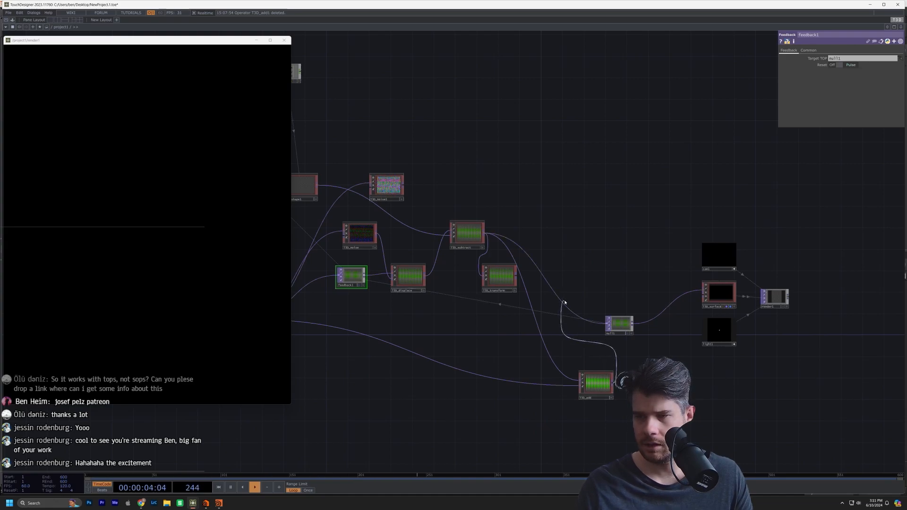
pyautogui.click(563, 303)
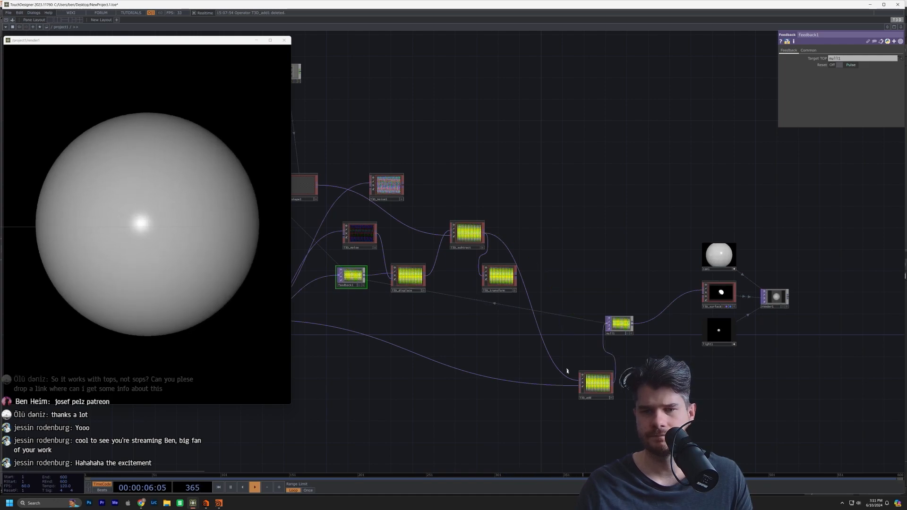
pyautogui.moveTo(603, 378); pyautogui.dragTo(566, 320)
# Set the Amplitude of noise1, which drives T3D_shape1's center, to 0.71.
pyautogui.moveTo(601, 273); pyautogui.dragTo(761, 308)
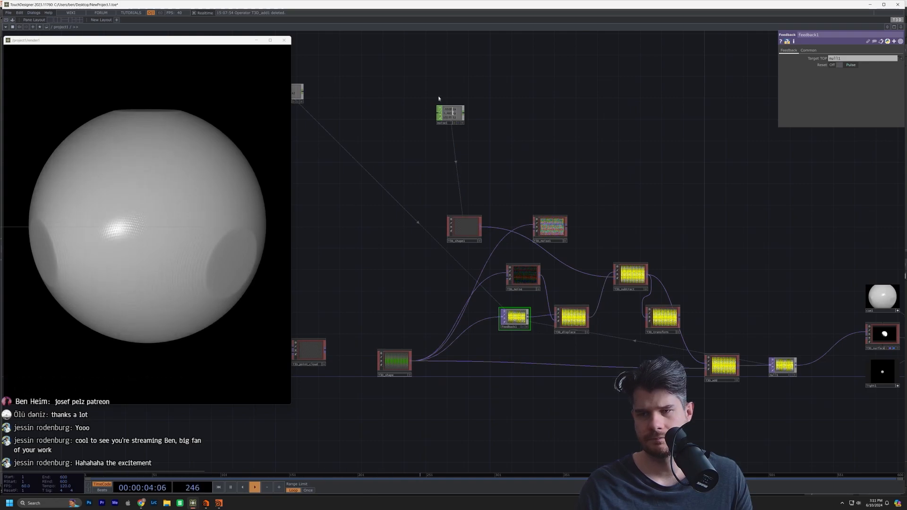
pyautogui.click(461, 114)
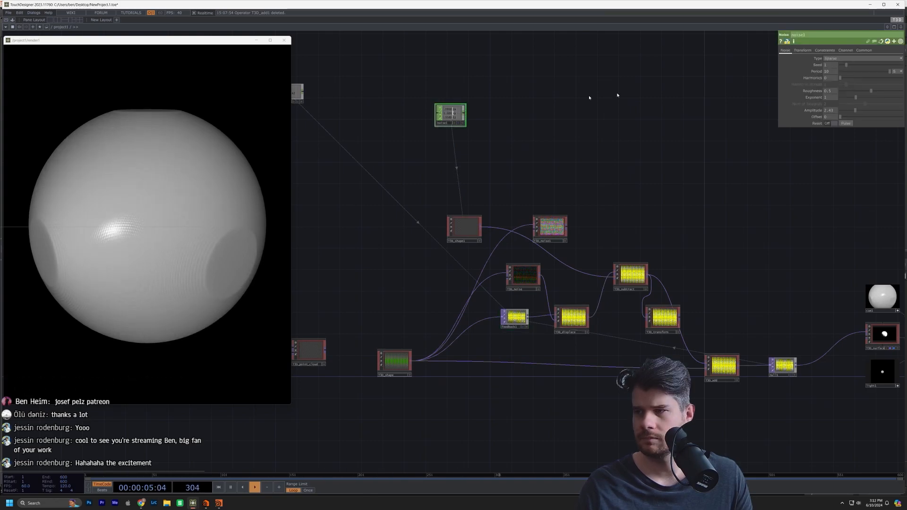
pyautogui.click(845, 110)
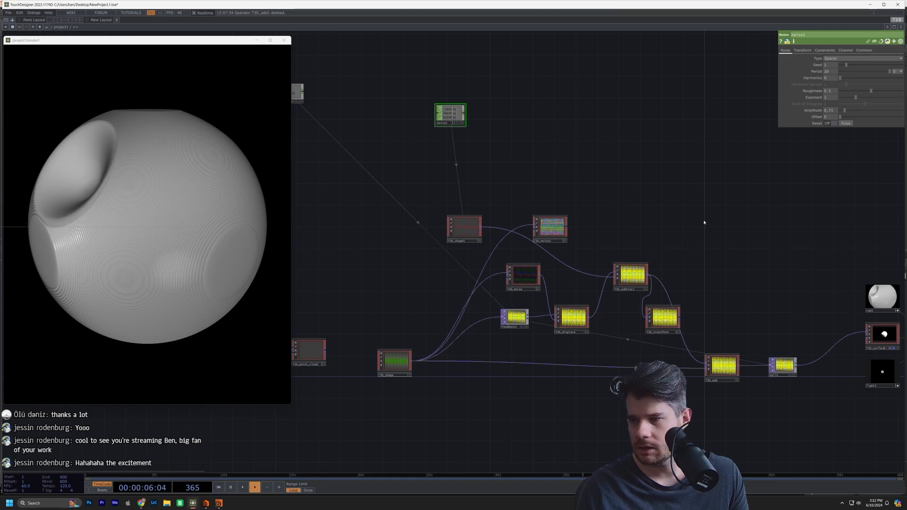
# Activate the cam1 viewer and orbit the camera around the carved sphere to view its hollows from several angles.
pyautogui.moveTo(703, 222); pyautogui.dragTo(504, 239)
pyautogui.scroll(5, 733, 338)
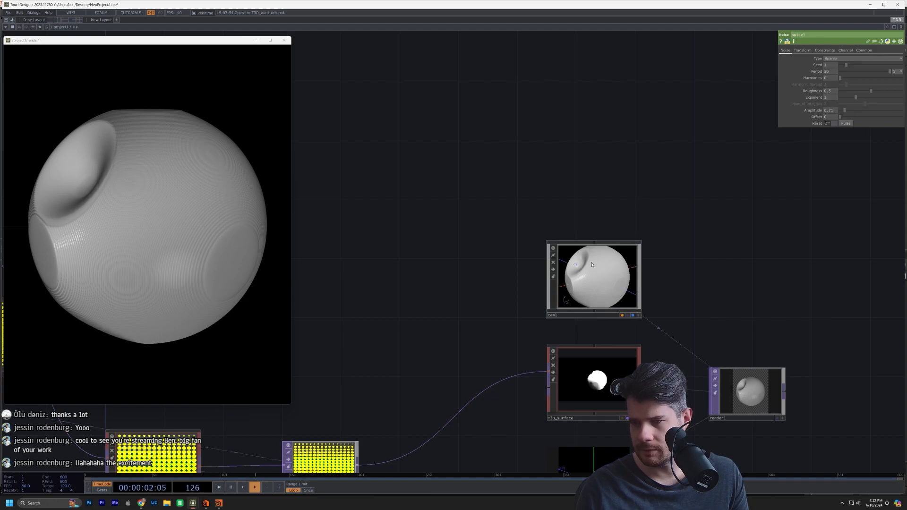
pyautogui.click(637, 315)
pyautogui.click(638, 315)
pyautogui.moveTo(586, 269)
pyautogui.mouseDown()
pyautogui.moveTo(597, 288)
pyautogui.moveTo(590, 280)
pyautogui.mouseUp()
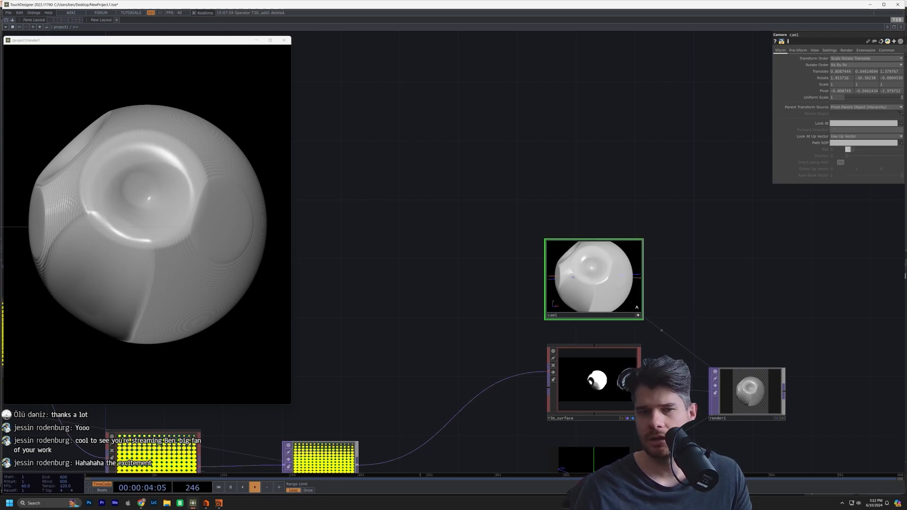
pyautogui.moveTo(597, 266); pyautogui.dragTo(602, 277)
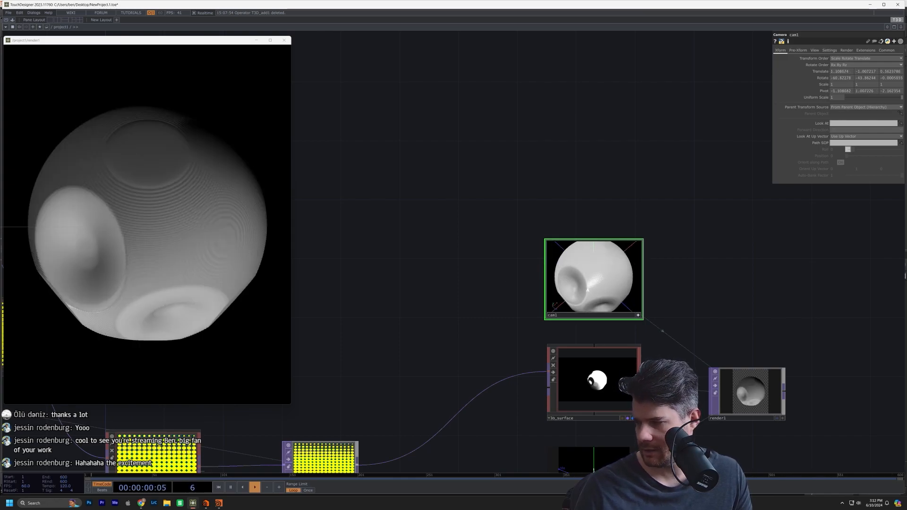
pyautogui.moveTo(602, 293); pyautogui.dragTo(588, 281)
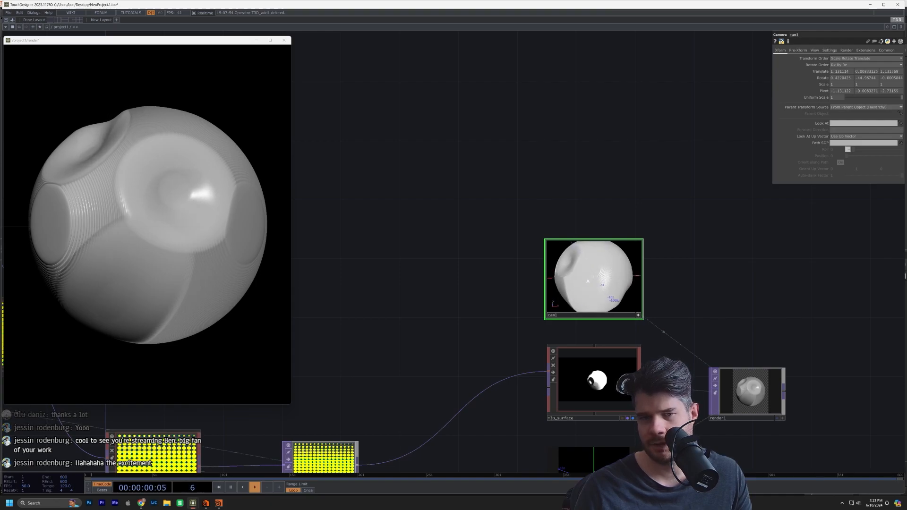
pyautogui.moveTo(588, 282); pyautogui.dragTo(601, 286)
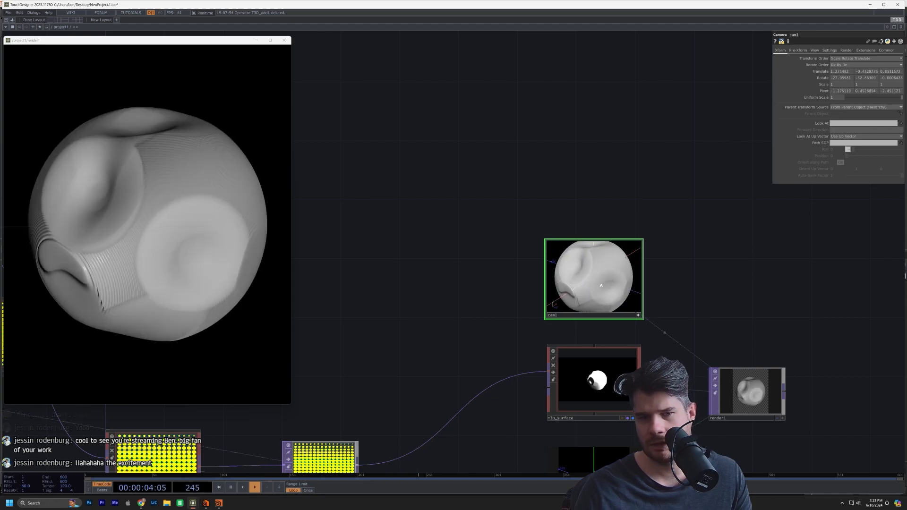
# Set the Threshold of T3D_surface to 0.4.
pyautogui.scroll(-3, 447, 302)
pyautogui.click(535, 344)
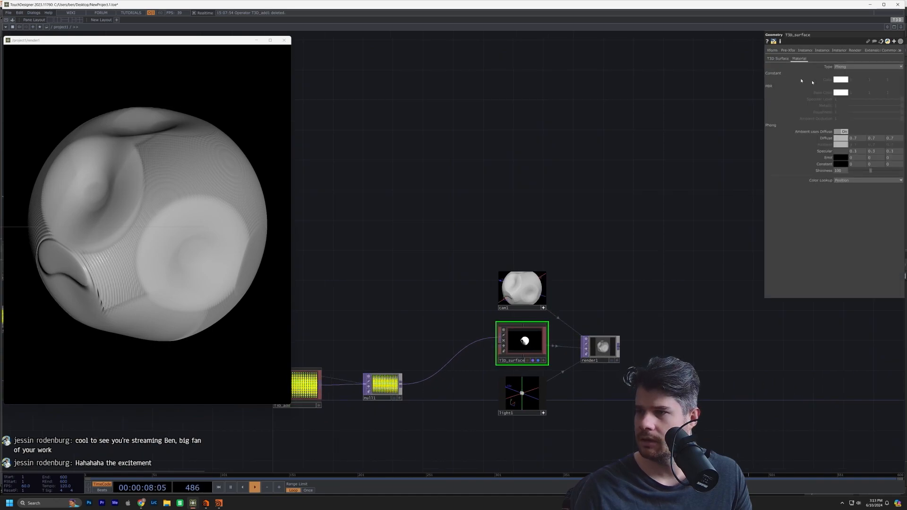
pyautogui.click(775, 59)
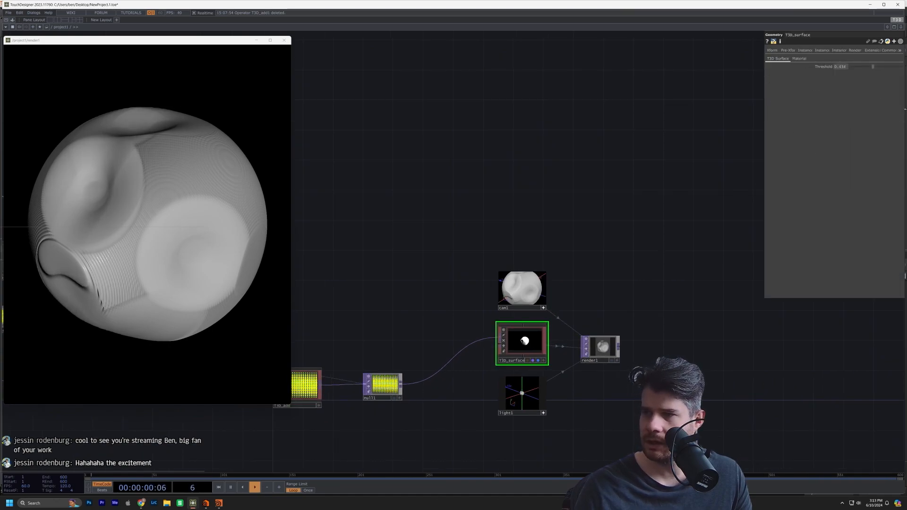
pyautogui.moveTo(847, 70); pyautogui.dragTo(873, 76)
# Try the PBR and Constant material types on T3D_surface, then return it to Phong.
pyautogui.moveTo(523, 261); pyautogui.dragTo(510, 223)
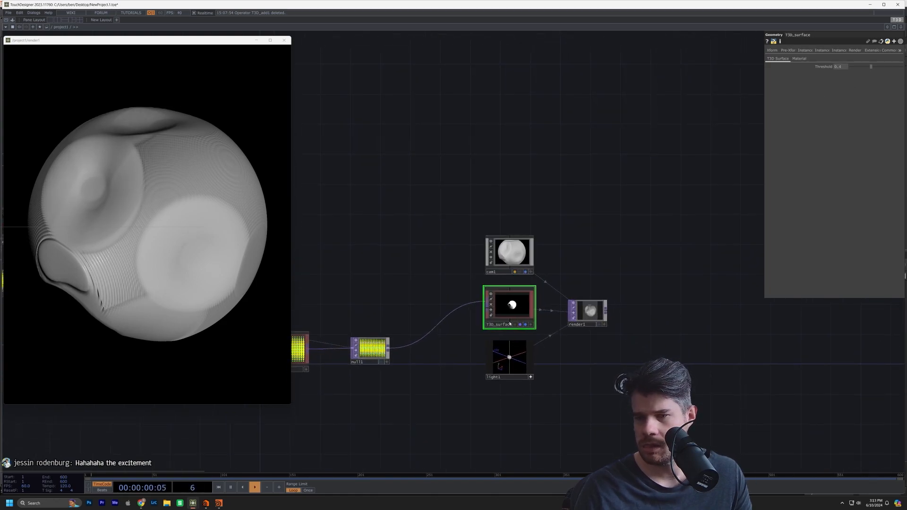
pyautogui.scroll(3, 518, 314)
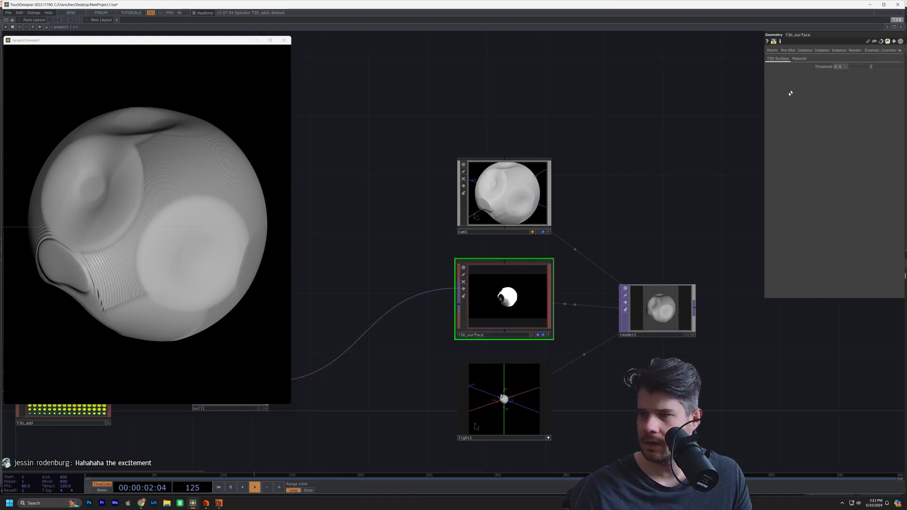
pyautogui.click(800, 58)
pyautogui.click(845, 66)
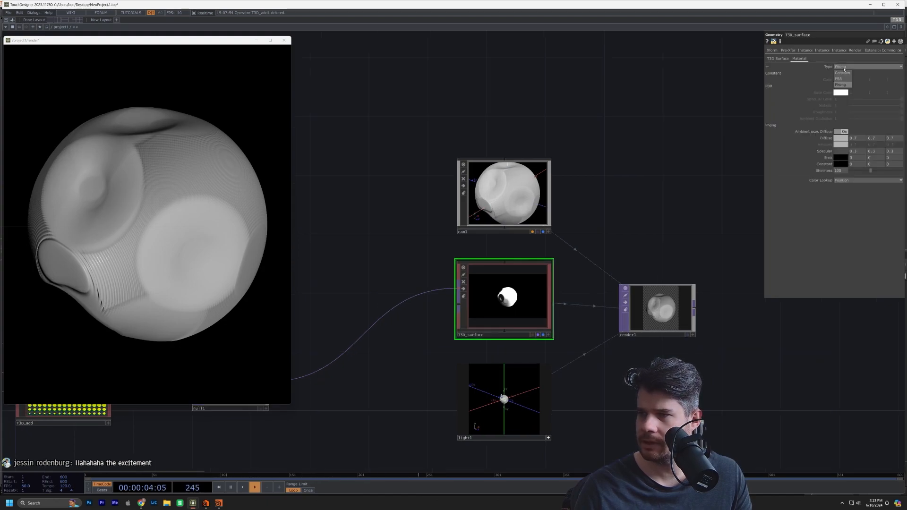
pyautogui.click(843, 73)
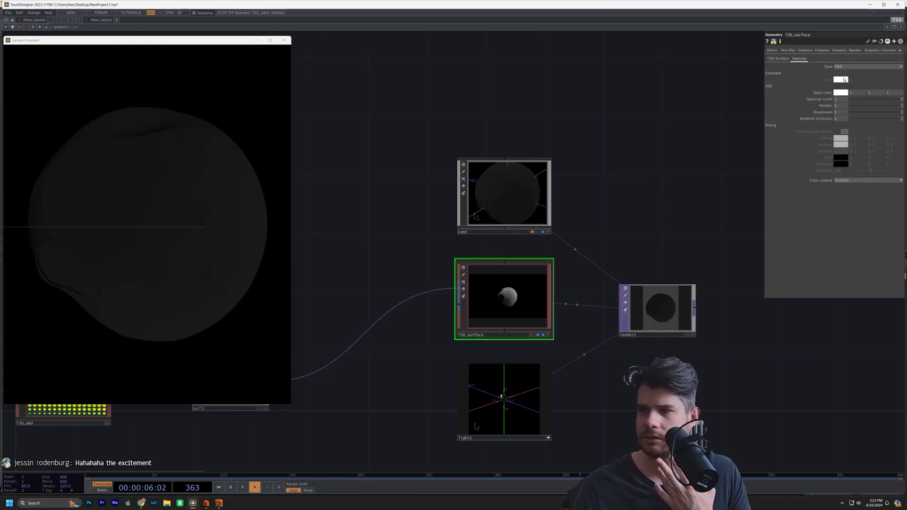
pyautogui.click(853, 66)
pyautogui.click(843, 74)
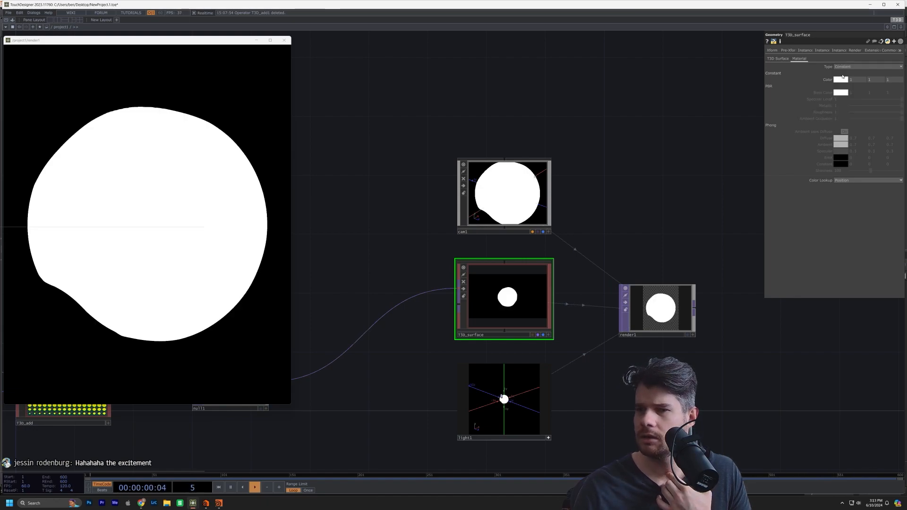
pyautogui.click(853, 67)
pyautogui.click(840, 84)
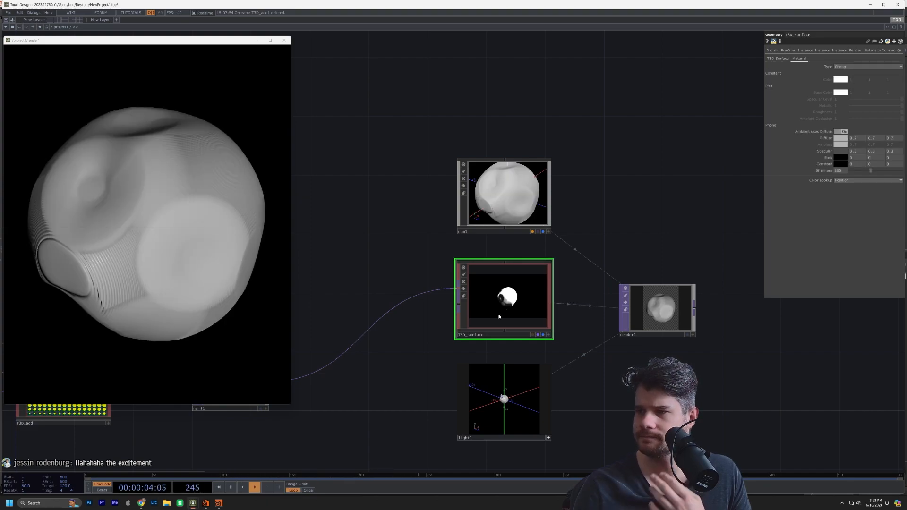
# Move the floating render1 window away from the screen edge, closer to the middle of the network.
pyautogui.scroll(-2, 496, 313)
pyautogui.moveTo(629, 445); pyautogui.dragTo(614, 271)
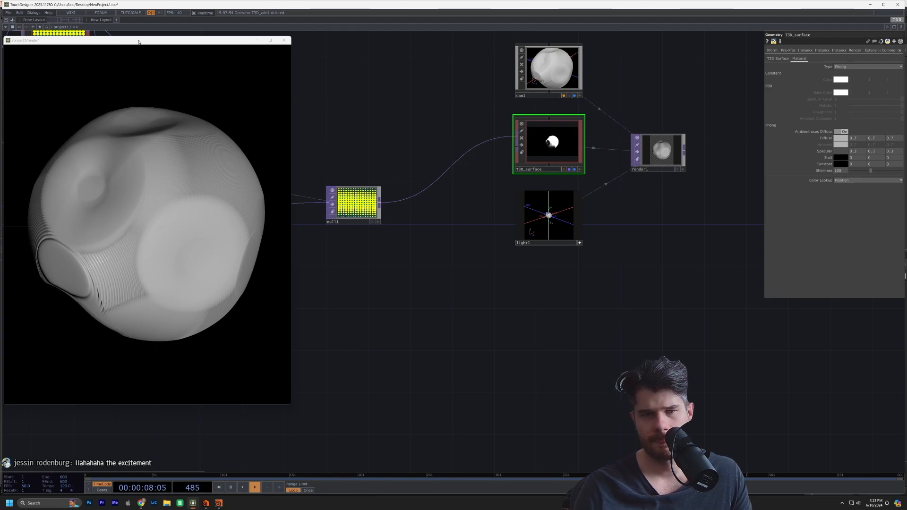
pyautogui.moveTo(137, 40); pyautogui.dragTo(263, 52)
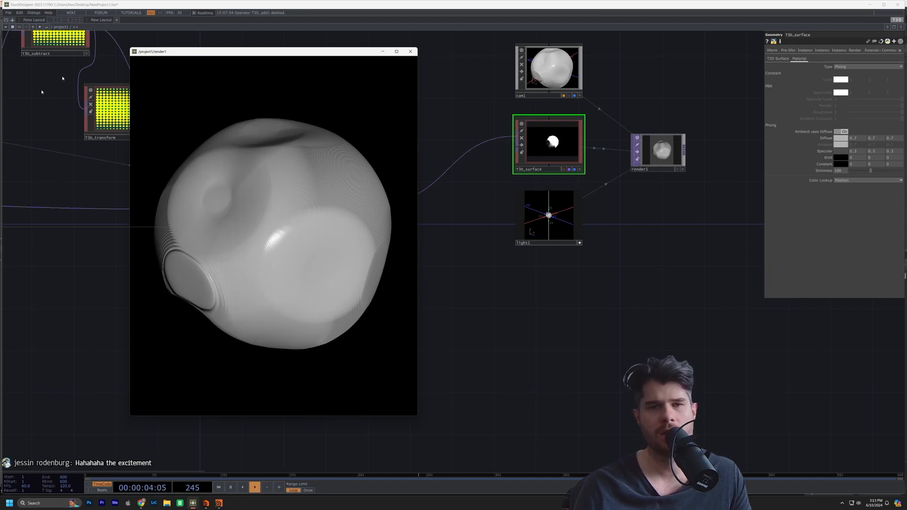
# Add the environmentLight component from the palette's TDVR World Objects to the network, below light1.
pyautogui.click(12, 21)
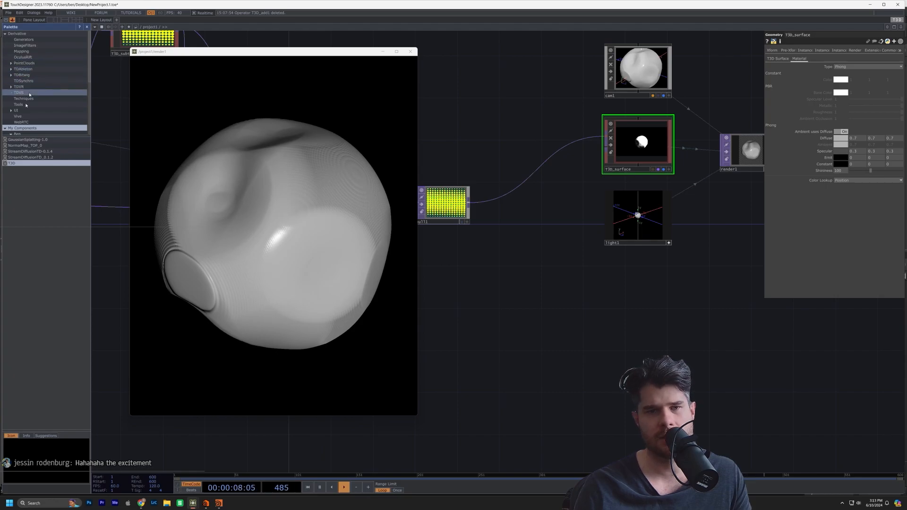
pyautogui.click(19, 86)
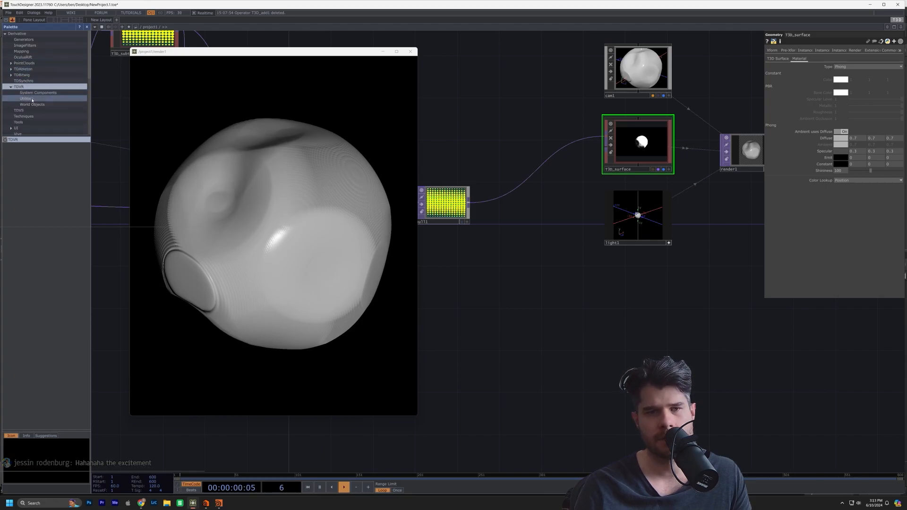
pyautogui.click(32, 104)
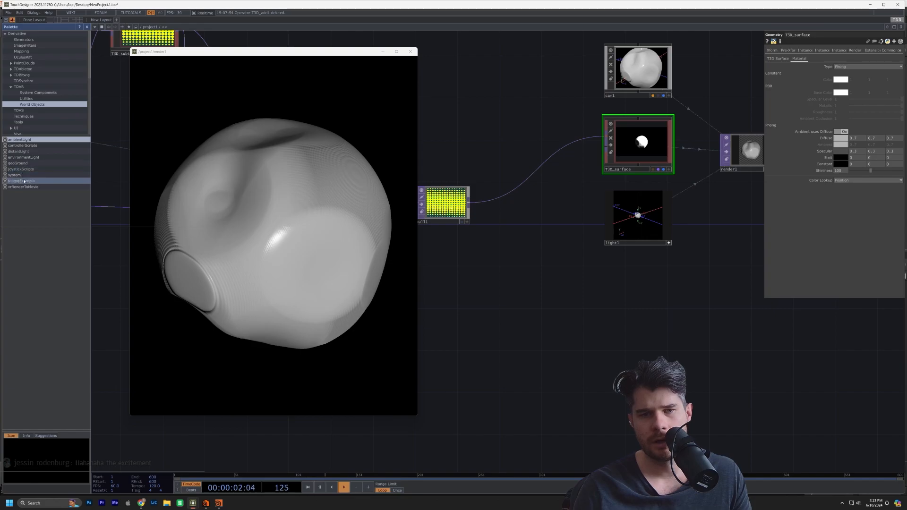
pyautogui.moveTo(26, 157); pyautogui.dragTo(546, 261)
pyautogui.moveTo(629, 322); pyautogui.dragTo(629, 321)
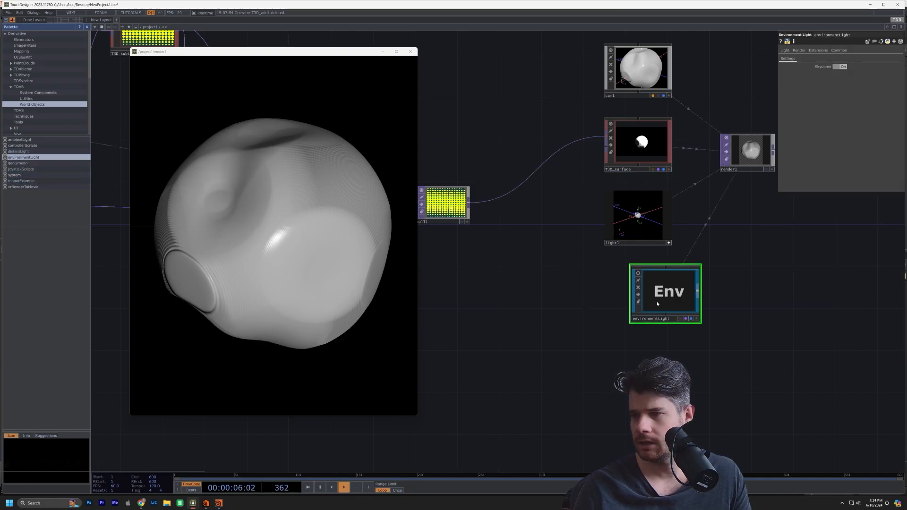
pyautogui.scroll(2, 741, 307)
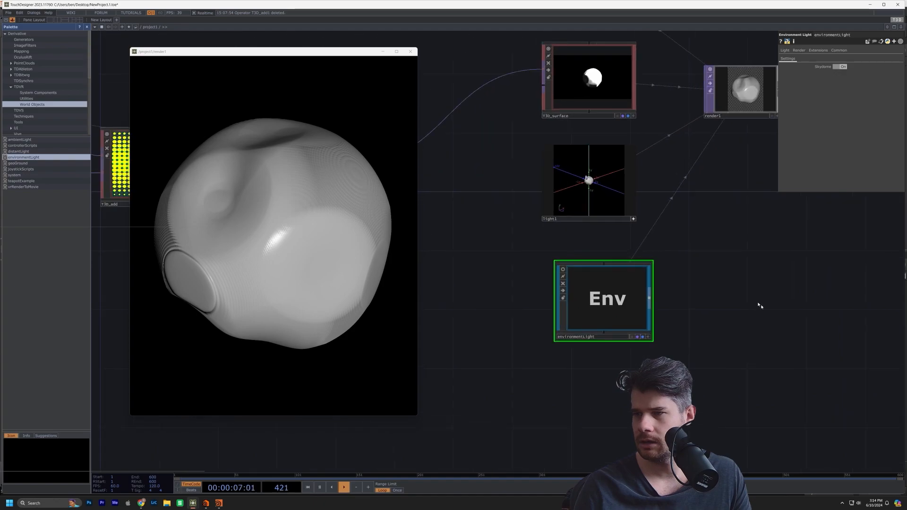
# Switch the T3D_surface material type to PBR and set its Roughness to 0.
pyautogui.click(623, 62)
pyautogui.click(863, 67)
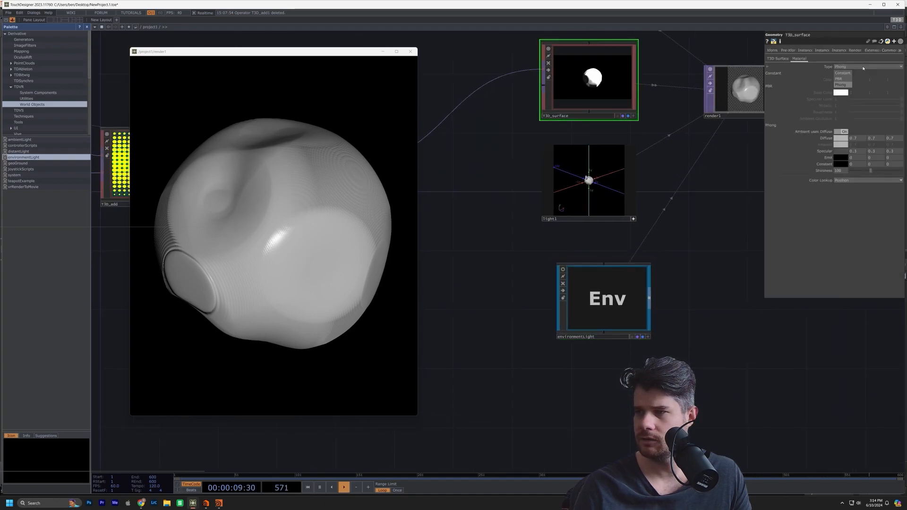
pyautogui.click(841, 78)
pyautogui.moveTo(705, 194); pyautogui.dragTo(652, 196)
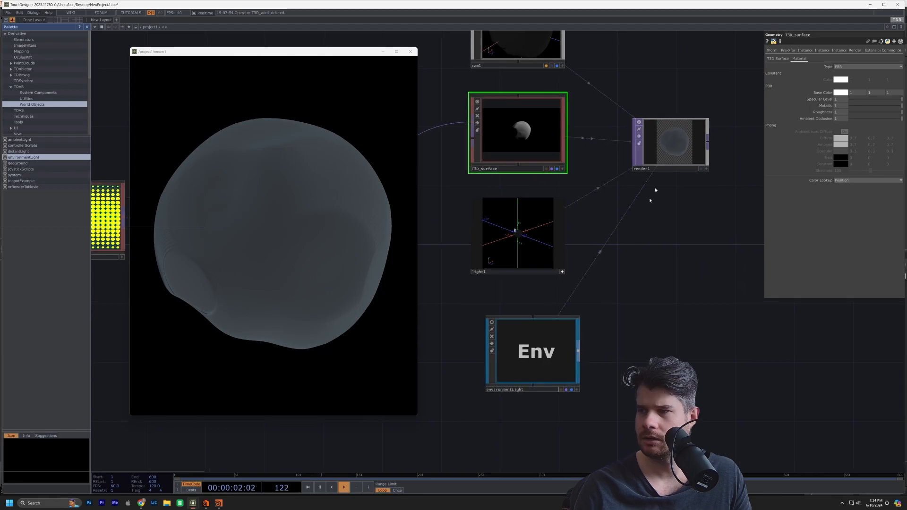
pyautogui.scroll(3, 659, 177)
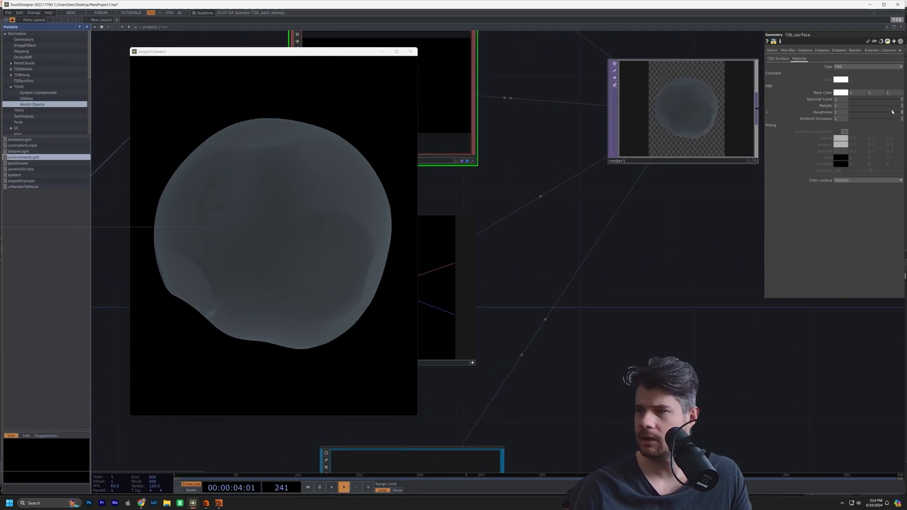
pyautogui.moveTo(892, 112); pyautogui.dragTo(831, 114)
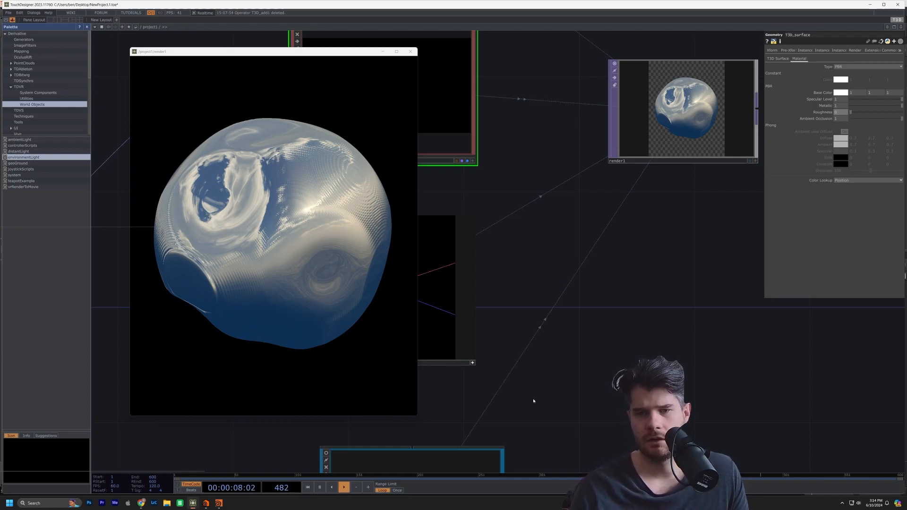
# Raise the Strength of T3D_displace slightly above zero and close the palette.
pyautogui.moveTo(516, 325); pyautogui.dragTo(731, 347)
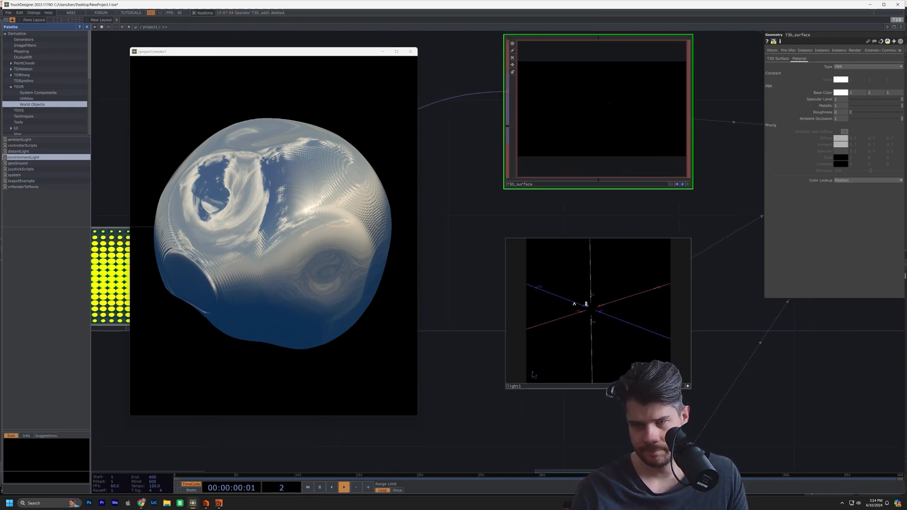
pyautogui.scroll(-4, 438, 328)
pyautogui.moveTo(437, 327); pyautogui.dragTo(860, 395)
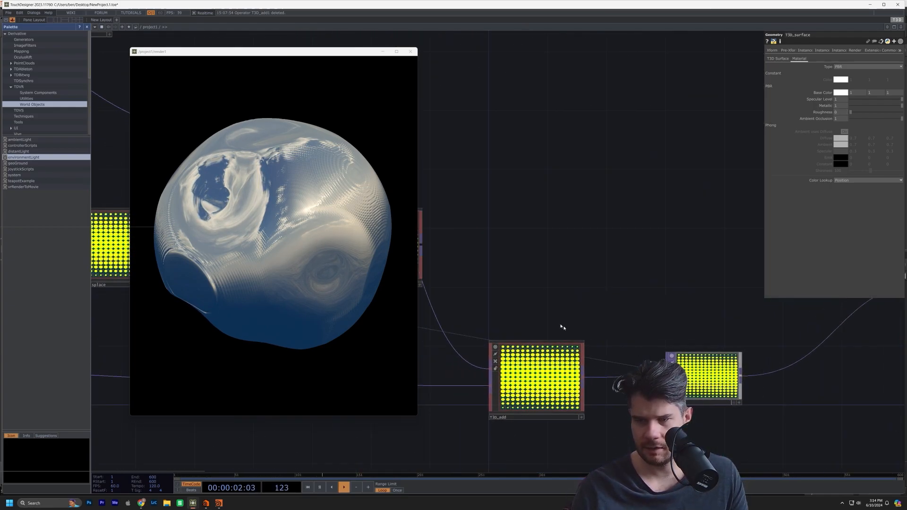
pyautogui.moveTo(568, 330); pyautogui.dragTo(816, 297)
pyautogui.moveTo(562, 304); pyautogui.dragTo(649, 312)
pyautogui.scroll(-2, 648, 312)
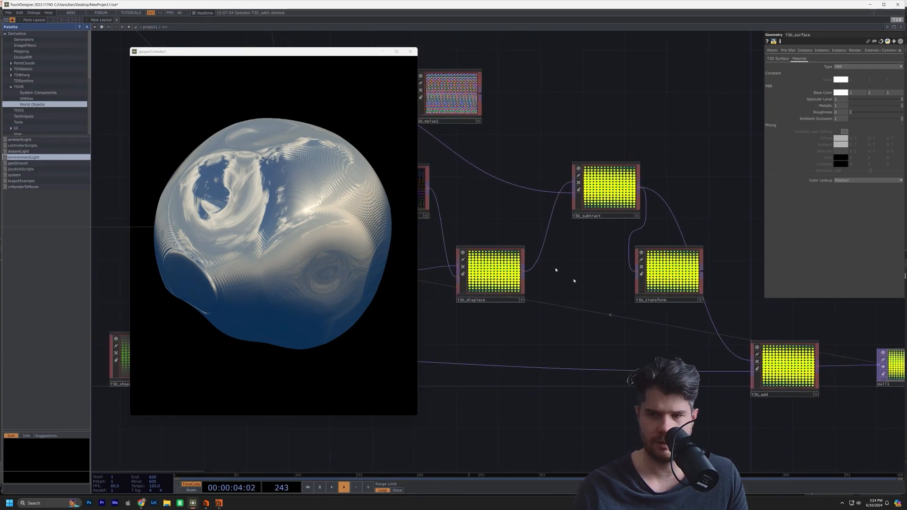
pyautogui.click(493, 271)
pyautogui.scroll(2, 435, 281)
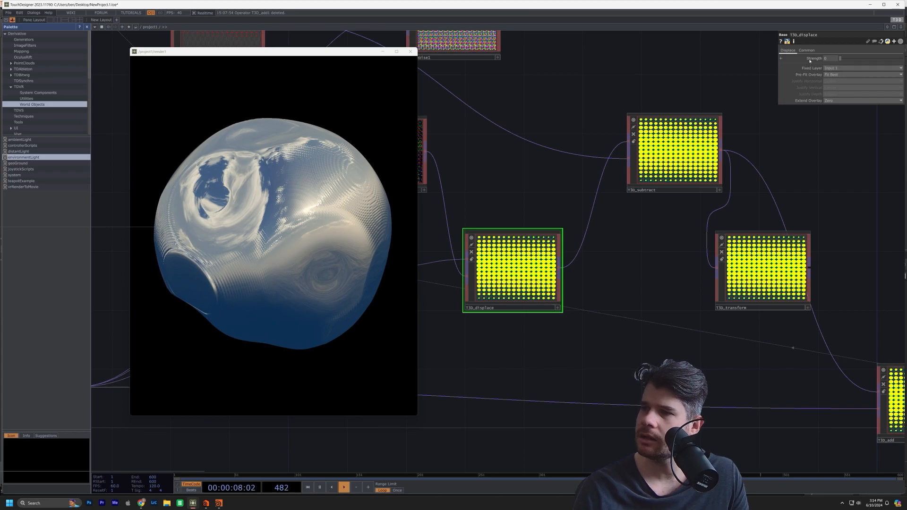
pyautogui.moveTo(810, 61); pyautogui.dragTo(815, 73, button='middle')
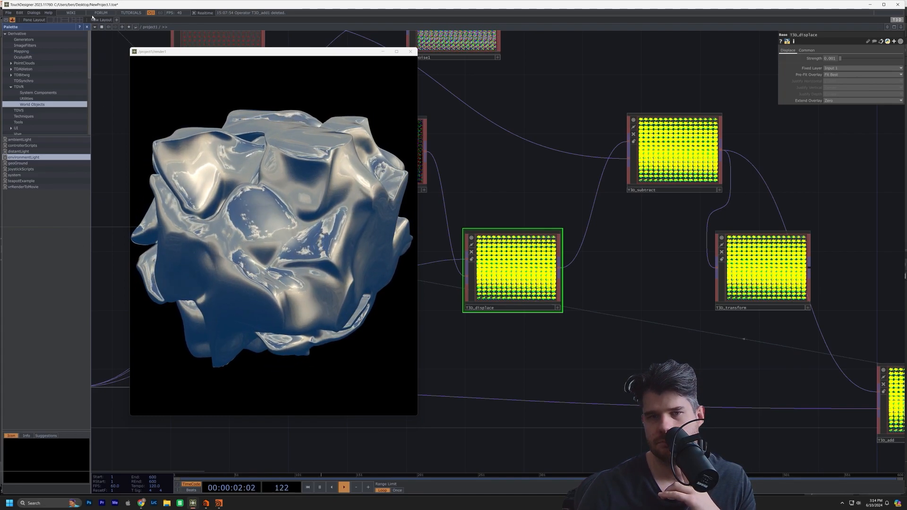
pyautogui.click(86, 27)
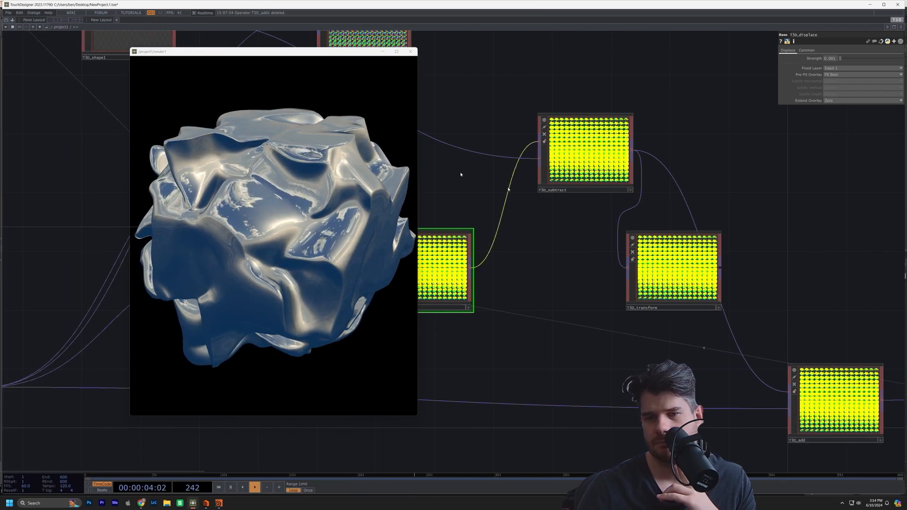
# Set the Scale of the T3D_shape1 sphere to 0.5 on all three axes.
pyautogui.moveTo(458, 179); pyautogui.dragTo(836, 330)
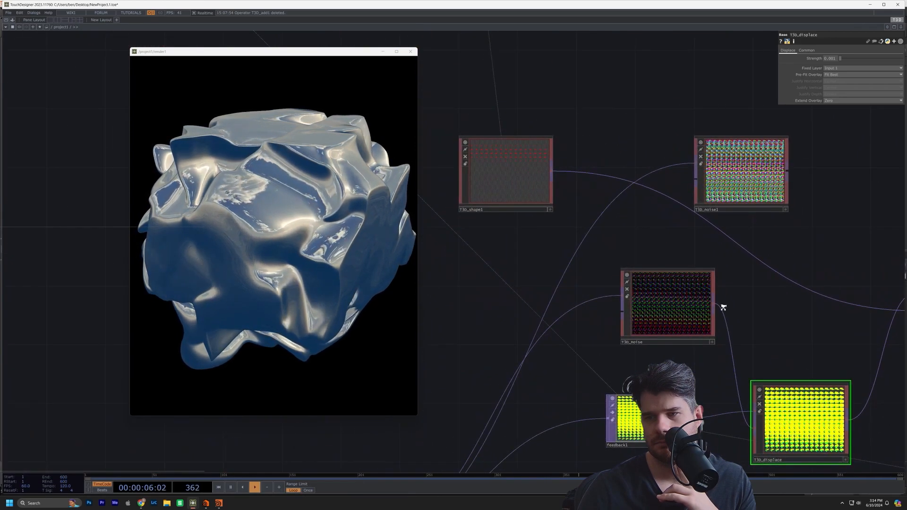
pyautogui.scroll(-2, 722, 308)
pyautogui.click(577, 211)
pyautogui.scroll(-3, 578, 211)
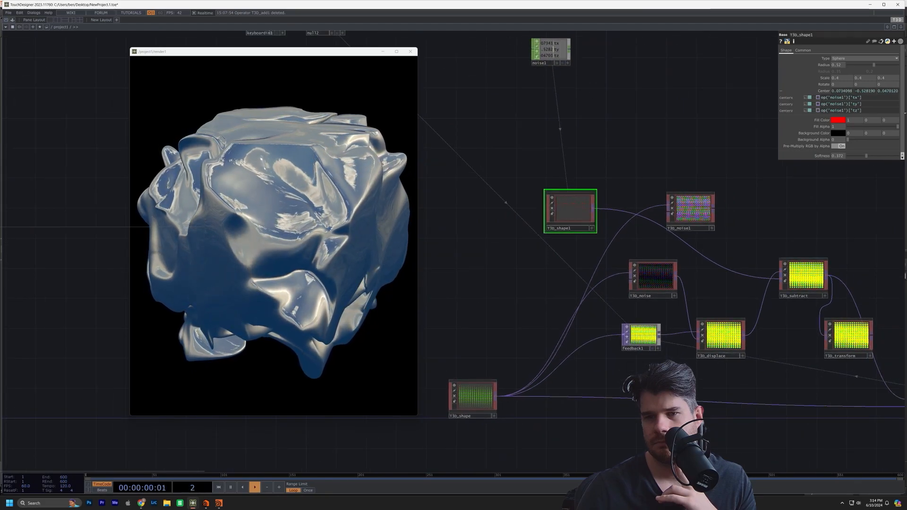
pyautogui.moveTo(821, 79)
pyautogui.mouseDown(button='middle')
pyautogui.moveTo(823, 70)
pyautogui.moveTo(822, 79)
pyautogui.mouseUp(button='middle')
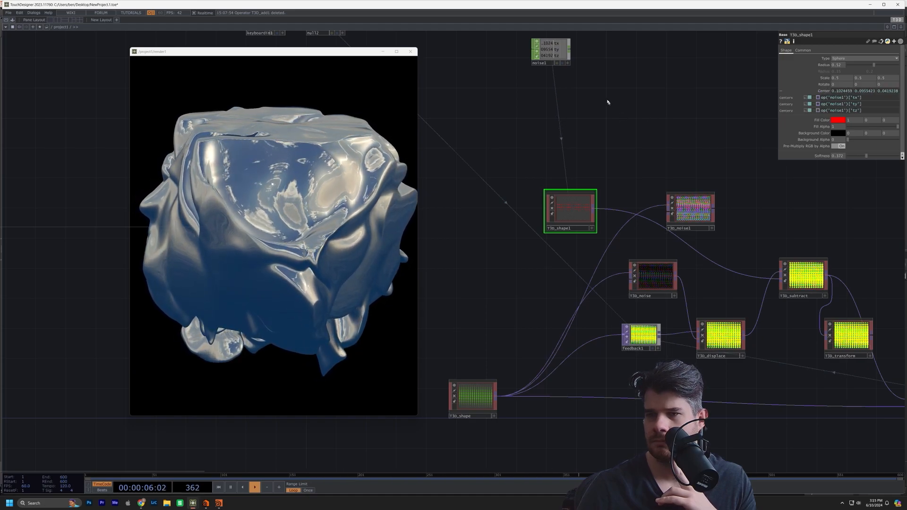
# Connect T3D_noise1 to T3D_subtract as the carving input in place of T3D_shape1.
pyautogui.click(537, 45)
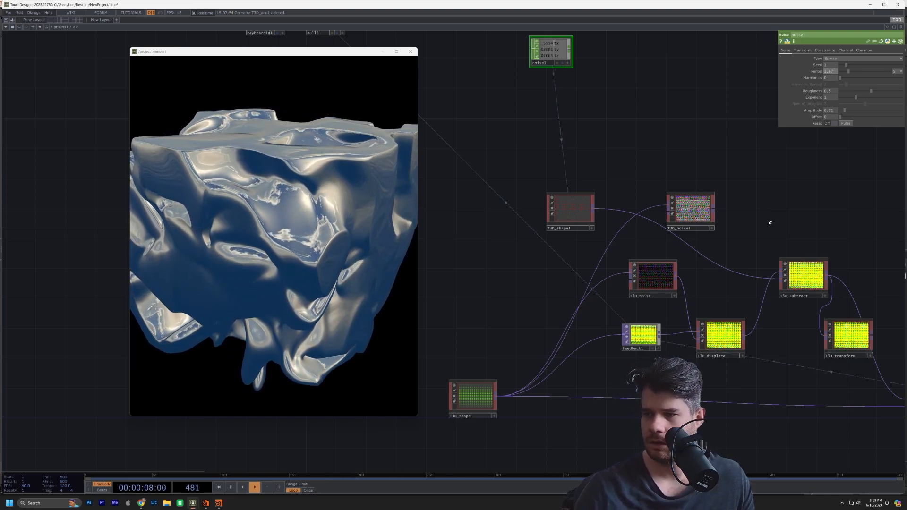
pyautogui.moveTo(714, 209); pyautogui.dragTo(719, 222)
pyautogui.moveTo(726, 274); pyautogui.dragTo(729, 270)
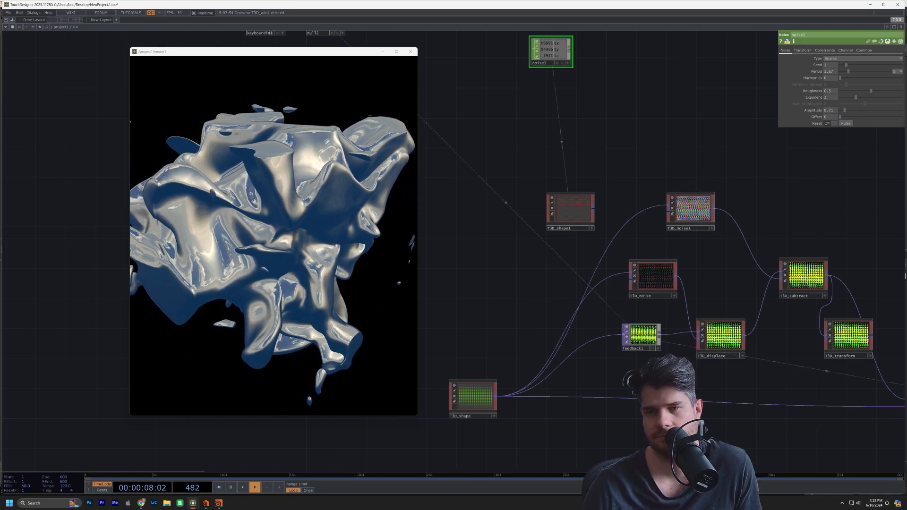
# Set the Anti-Alias option of render1 to 16x (Medium).
pyautogui.moveTo(630, 432); pyautogui.dragTo(274, 431)
pyautogui.moveTo(654, 326); pyautogui.dragTo(434, 320)
pyautogui.scroll(3, 699, 349)
pyautogui.moveTo(811, 360); pyautogui.dragTo(760, 321)
pyautogui.click(635, 339)
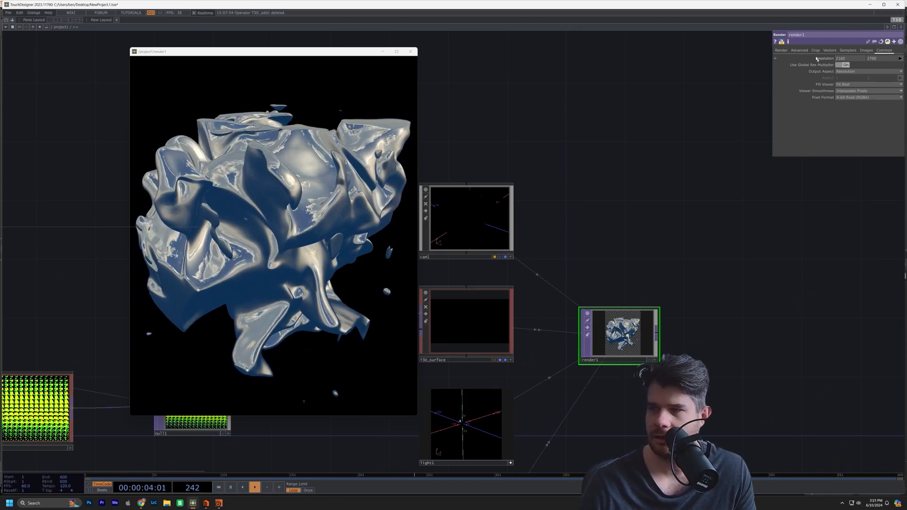
pyautogui.click(780, 50)
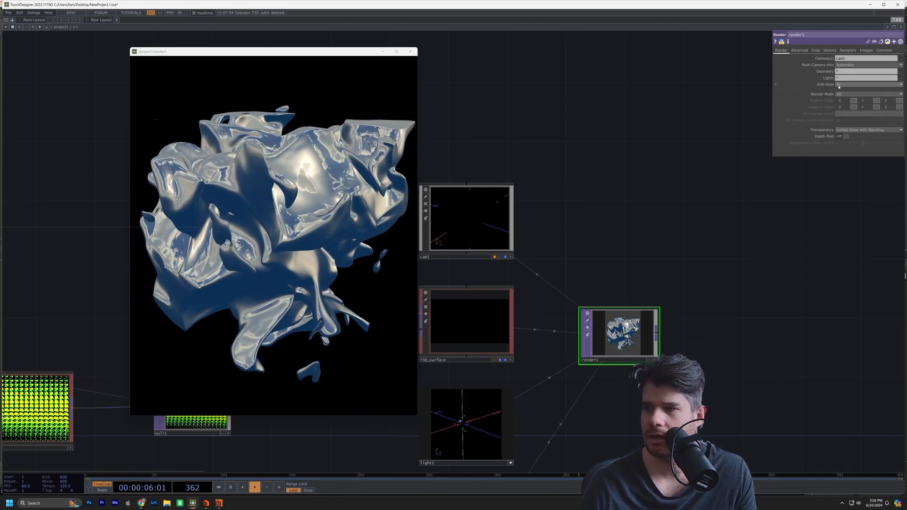
pyautogui.click(846, 84)
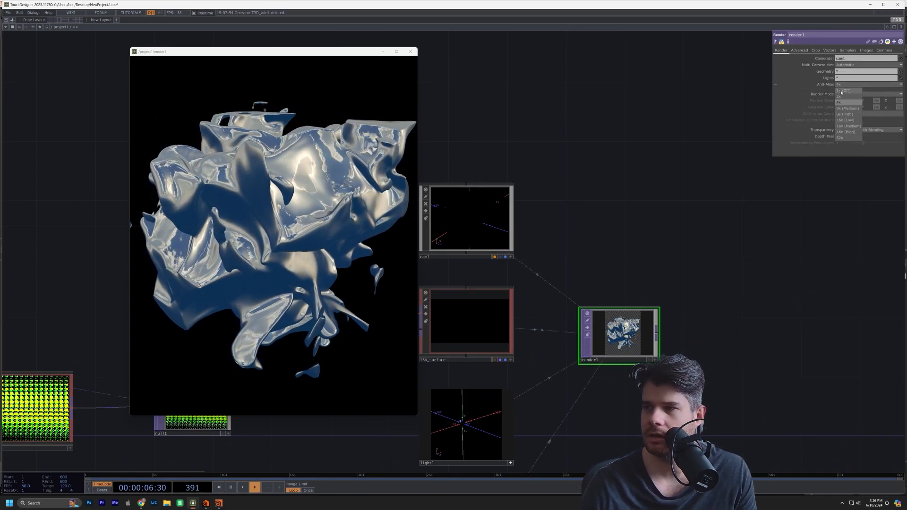
pyautogui.click(852, 126)
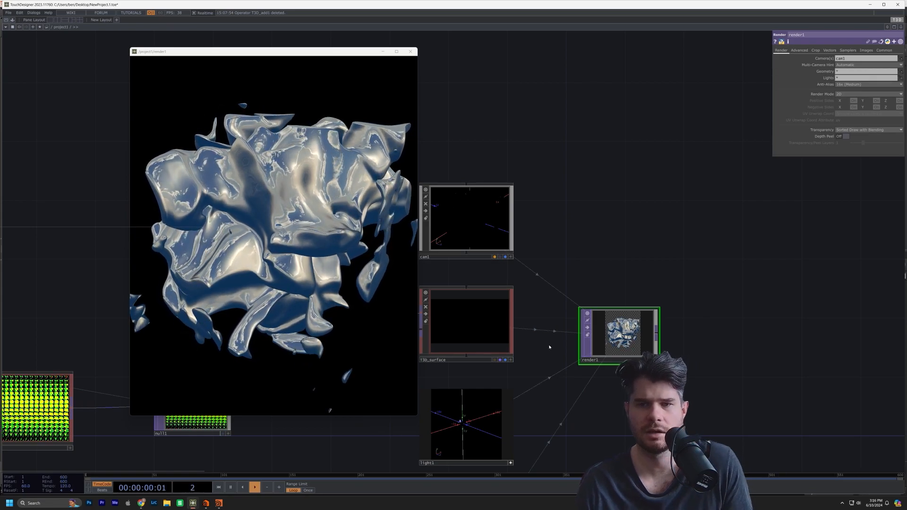
# Move the floating render1 window farther away from the camera, surface and light operators.
pyautogui.click(232, 130)
pyautogui.moveTo(232, 130); pyautogui.dragTo(316, 267, button='middle')
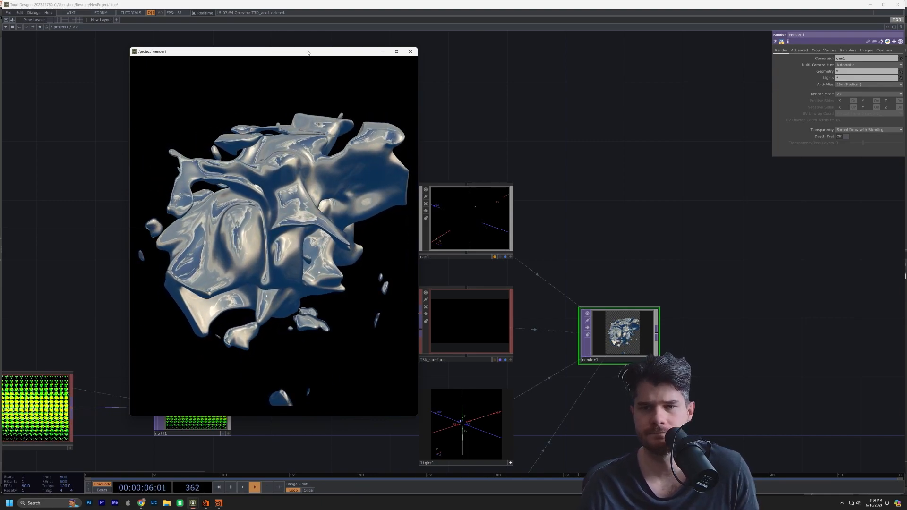
pyautogui.moveTo(308, 52); pyautogui.dragTo(208, 39)
# Reposition environmentLight closer beneath light1 and deactivate the light1 viewer.
pyautogui.moveTo(354, 245); pyautogui.dragTo(763, 201)
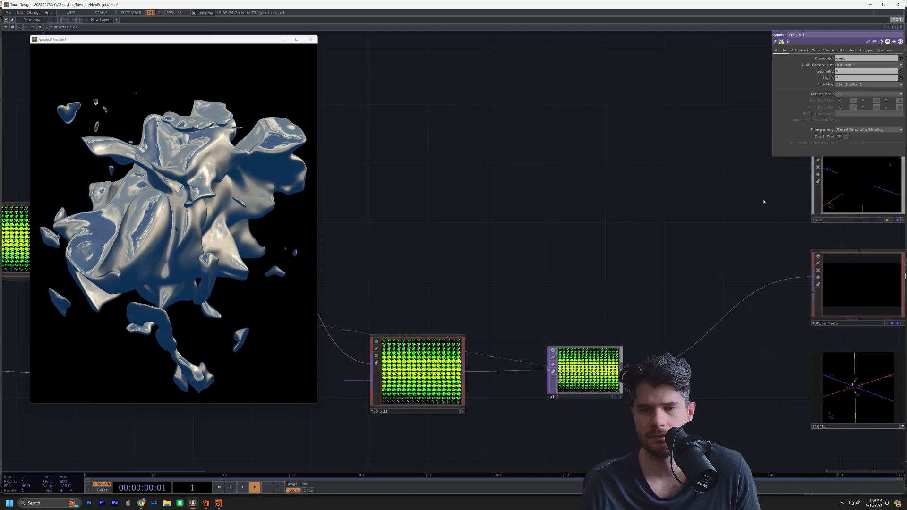
pyautogui.moveTo(688, 225); pyautogui.dragTo(431, 228)
pyautogui.scroll(-3, 581, 304)
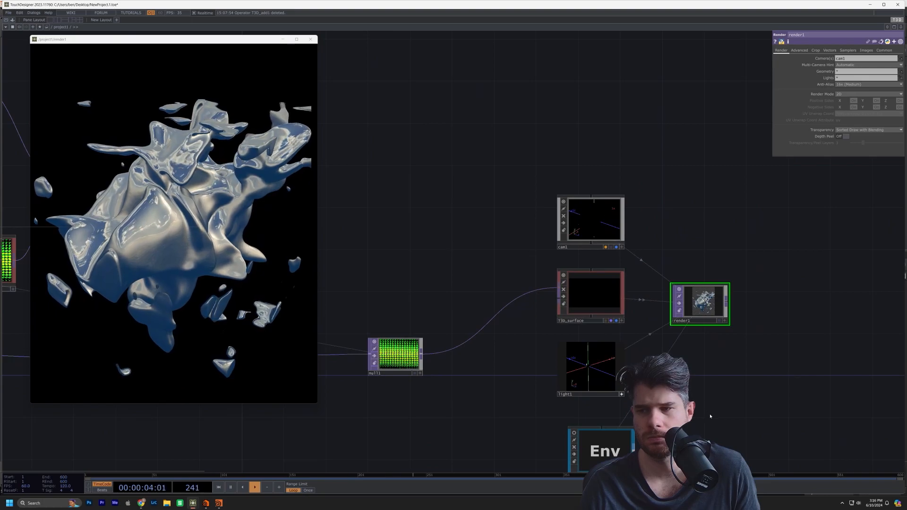
pyautogui.moveTo(709, 416); pyautogui.dragTo(628, 397)
pyautogui.scroll(3, 668, 319)
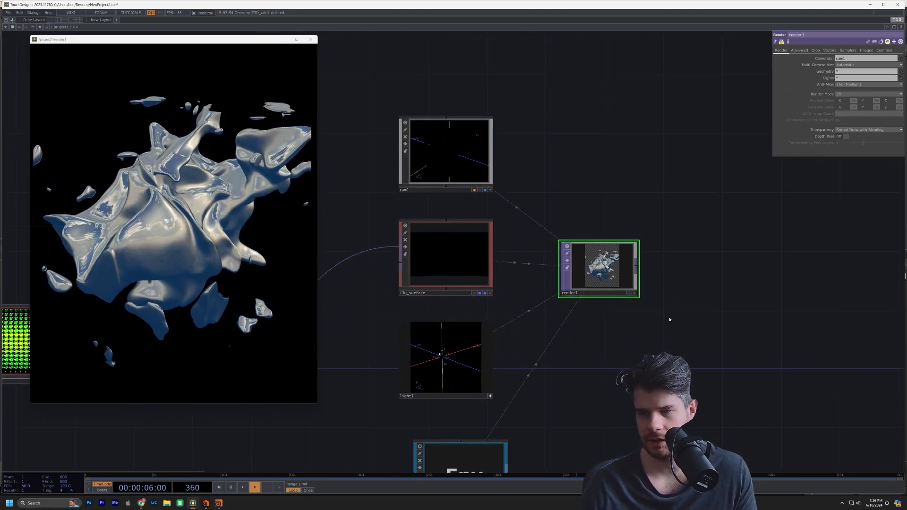
pyautogui.moveTo(669, 320); pyautogui.dragTo(672, 299)
pyautogui.moveTo(633, 385); pyautogui.dragTo(641, 289)
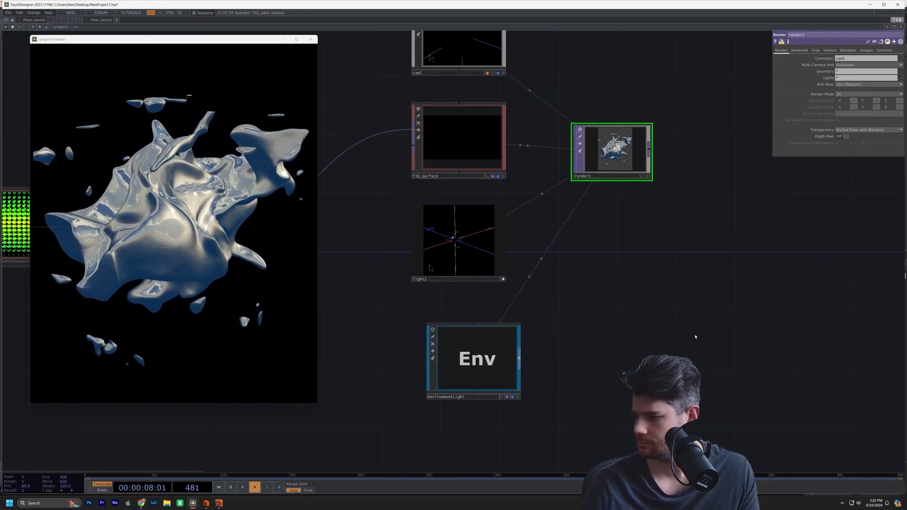
pyautogui.moveTo(480, 363); pyautogui.dragTo(451, 334)
pyautogui.click(503, 279)
pyautogui.moveTo(509, 330); pyautogui.dragTo(510, 303)
# Create a Grid SOP and place it below environmentLight.
pyautogui.press('Tab')
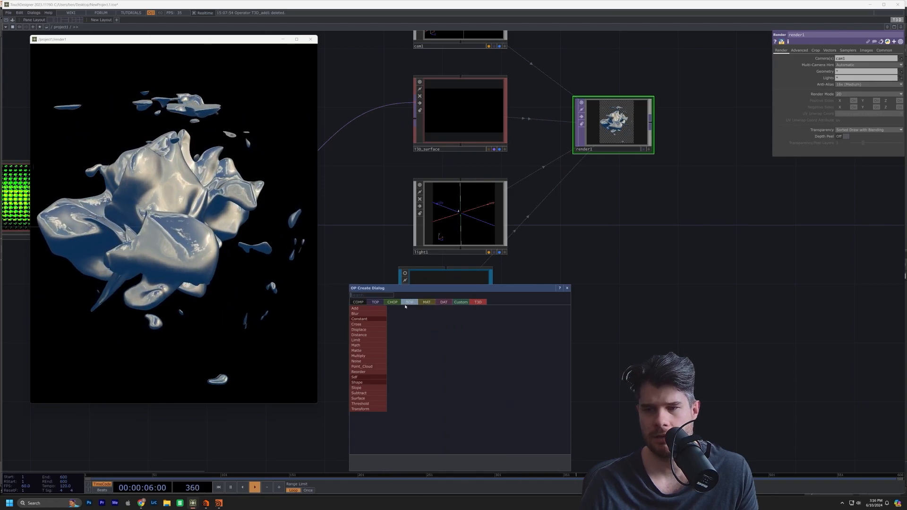
pyautogui.click(405, 307)
pyautogui.write('g')
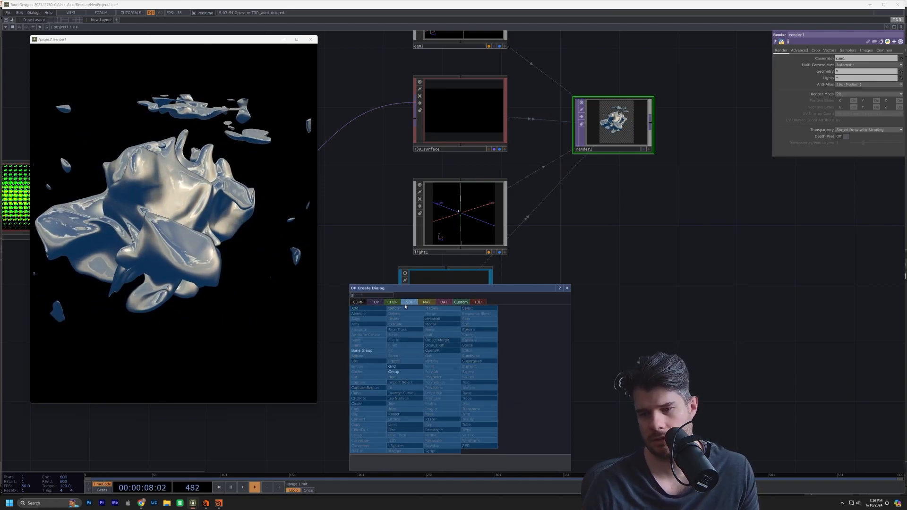
pyautogui.click(405, 367)
pyautogui.click(394, 405)
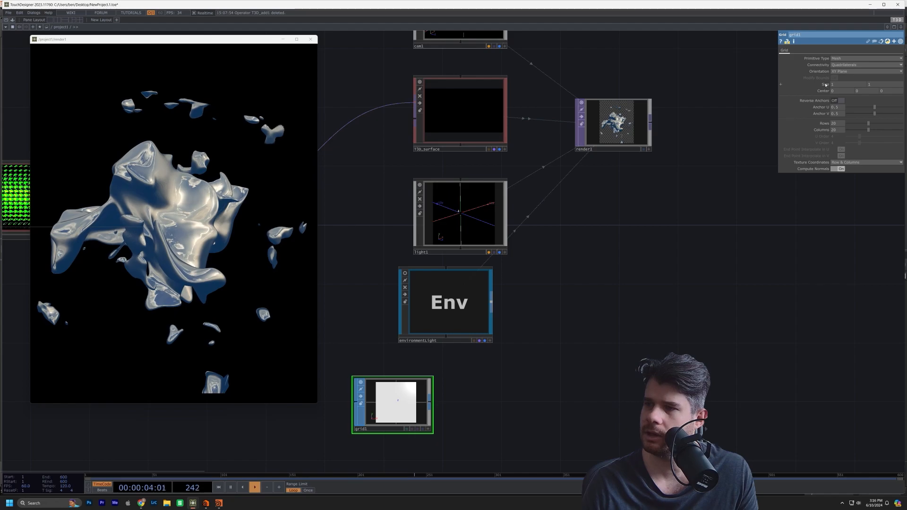
# Increase the Size of grid1 equally in both directions and shift its Center to a negative Z value.
pyautogui.moveTo(825, 85); pyautogui.dragTo(825, 73)
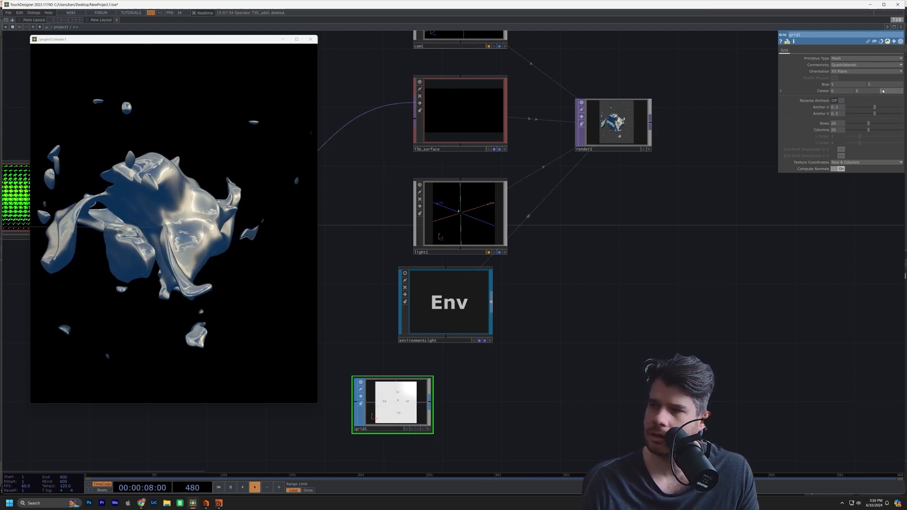
pyautogui.moveTo(883, 90); pyautogui.dragTo(883, 92, button='middle')
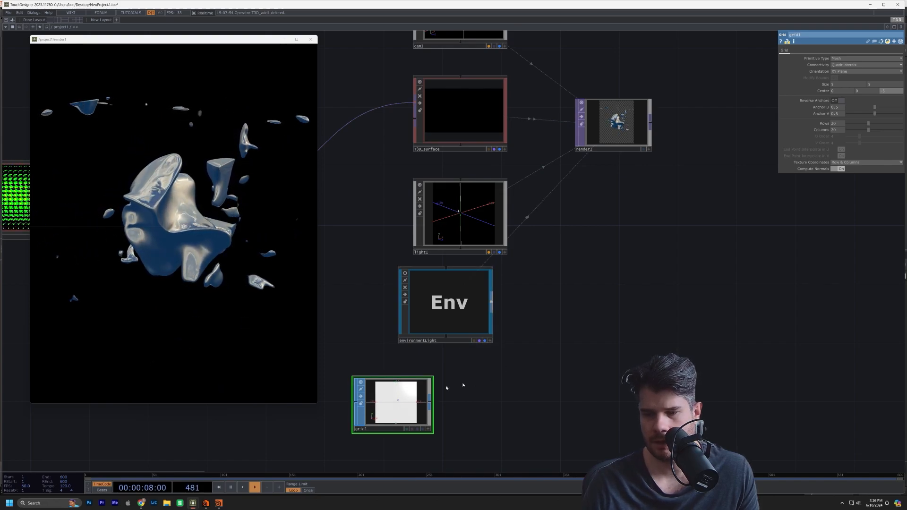
pyautogui.rightClick(431, 401)
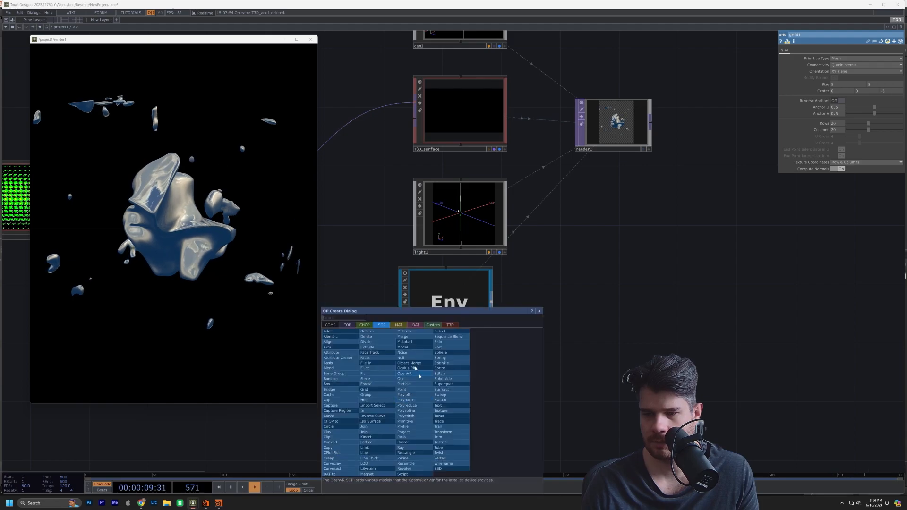
pyautogui.click(330, 325)
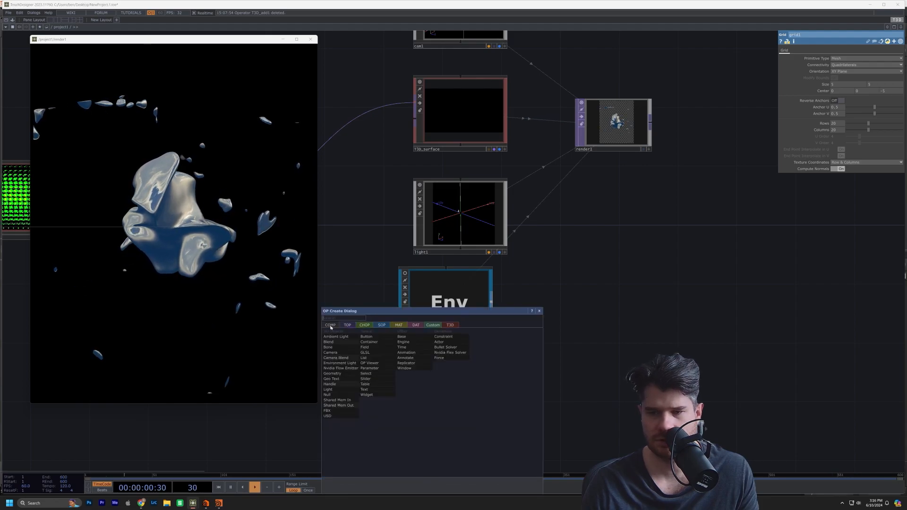
pyautogui.click(350, 374)
pyautogui.click(513, 400)
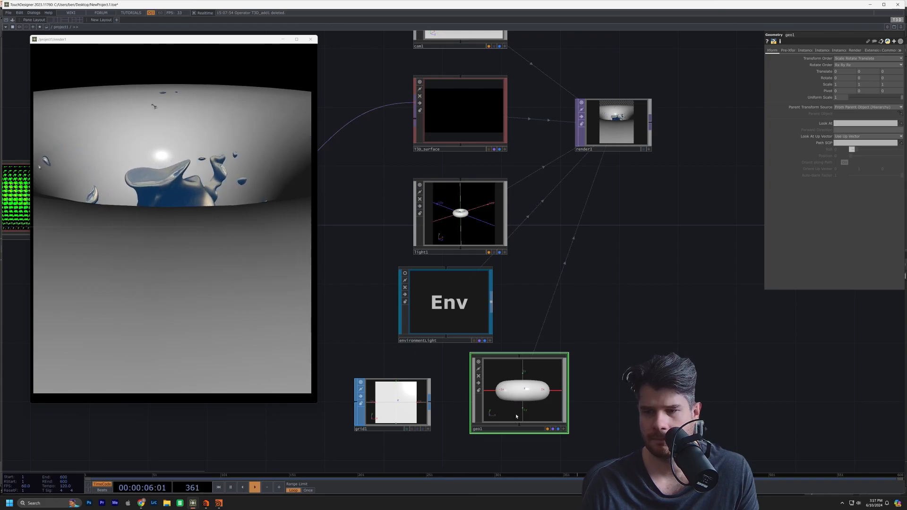
pyautogui.hotkey('ctrl', 'z')
pyautogui.rightClick(430, 406)
pyautogui.write('ge')
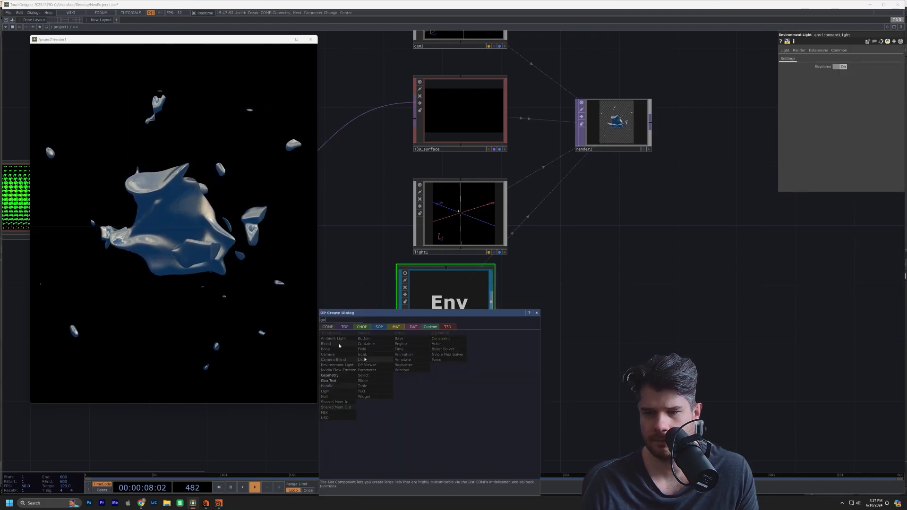
pyautogui.click(342, 375)
pyautogui.click(518, 406)
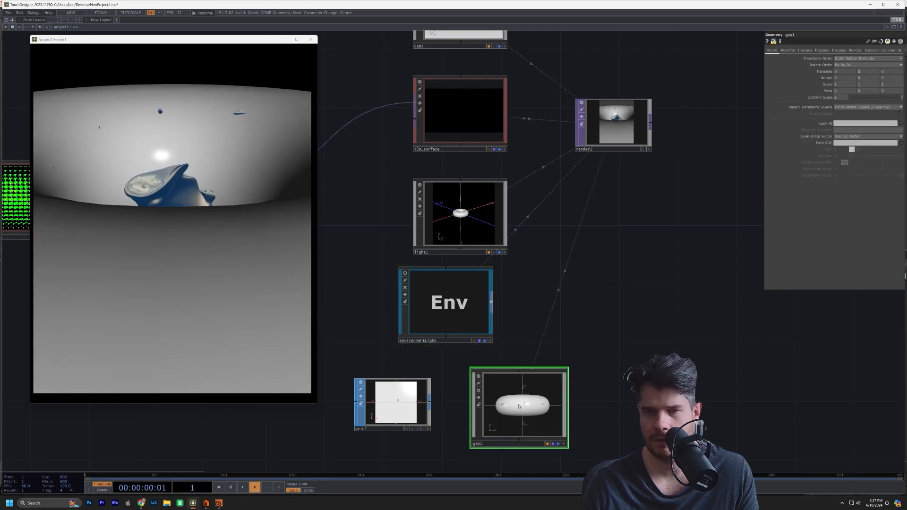
pyautogui.hotkey('ctrl', 'z')
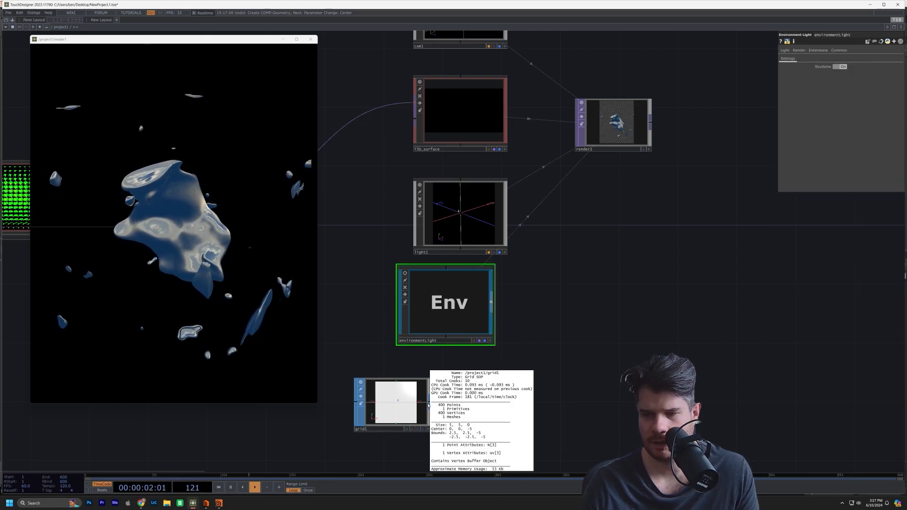
# Create a Geometry COMP beside grid1, below environmentLight.
pyautogui.rightClick(429, 405)
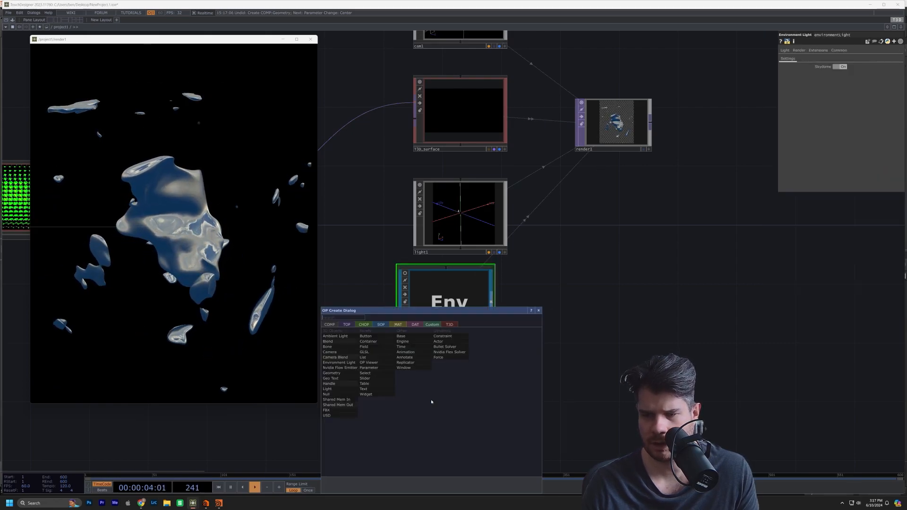
pyautogui.click(332, 373)
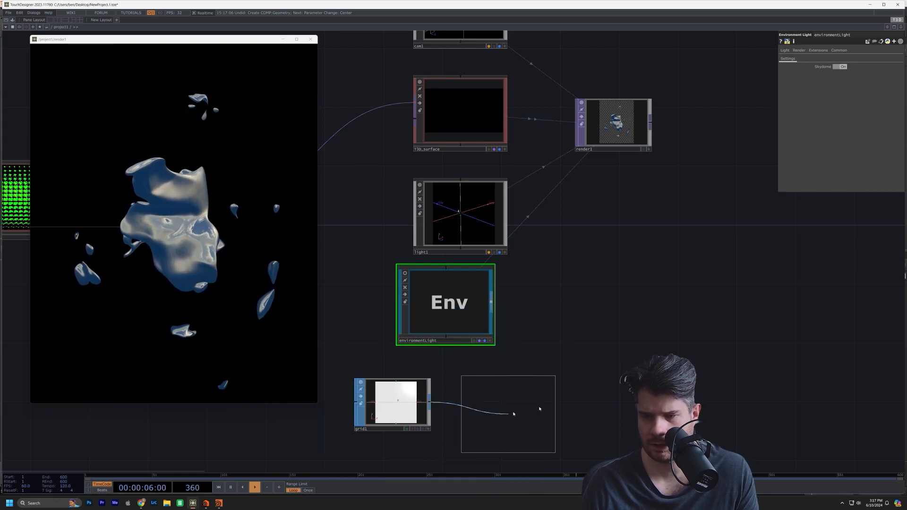
pyautogui.click(569, 408)
pyautogui.moveTo(752, 392); pyautogui.dragTo(790, 349)
pyautogui.moveTo(552, 352); pyautogui.dragTo(529, 351)
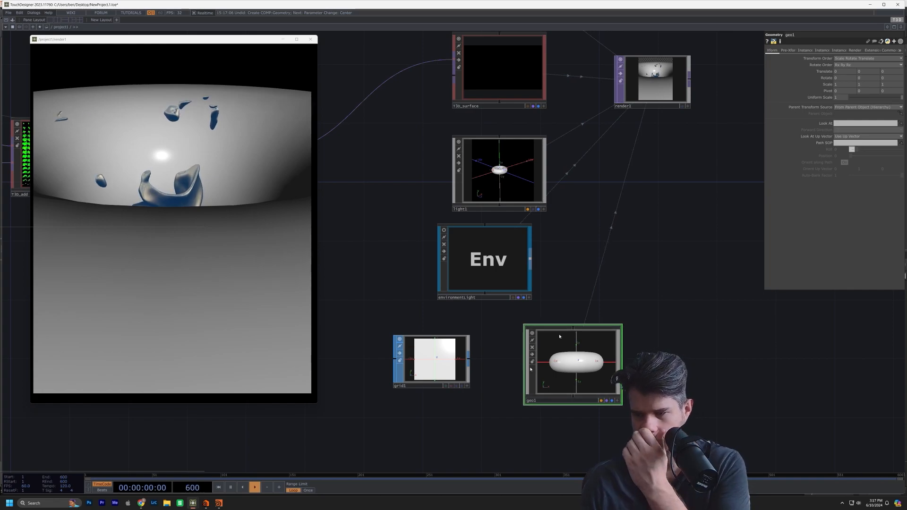
# Enter the geometry component and add an In SOP above the default torus.
pyautogui.press('i')
pyautogui.scroll(-5, 731, 326)
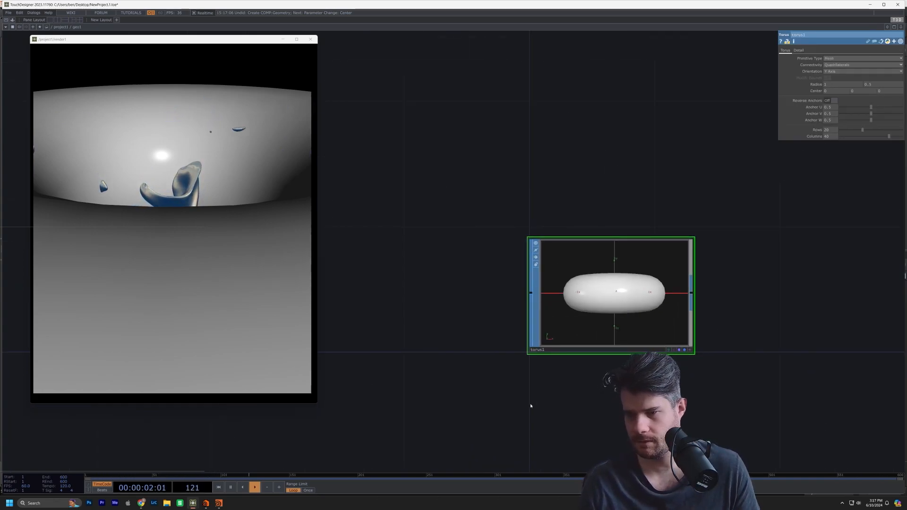
pyautogui.press('Tab')
pyautogui.write('in')
pyautogui.click(486, 322)
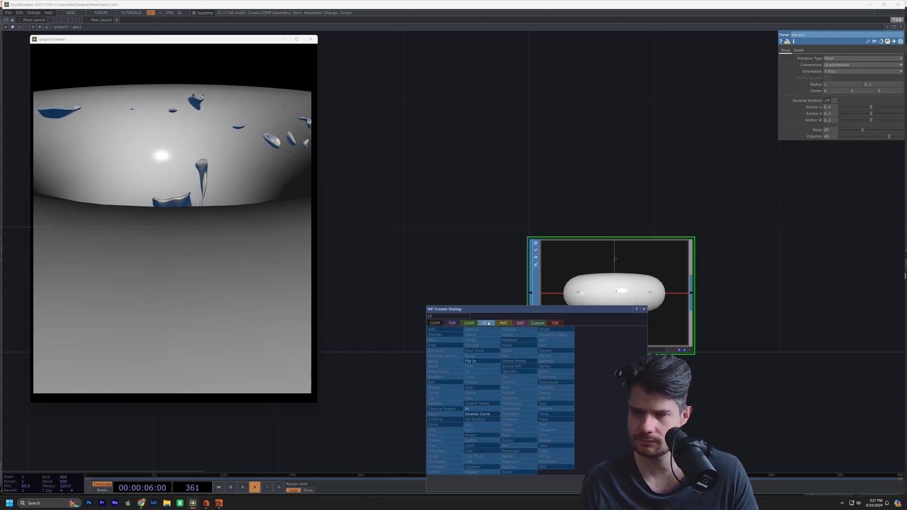
pyautogui.click(464, 409)
pyautogui.click(531, 149)
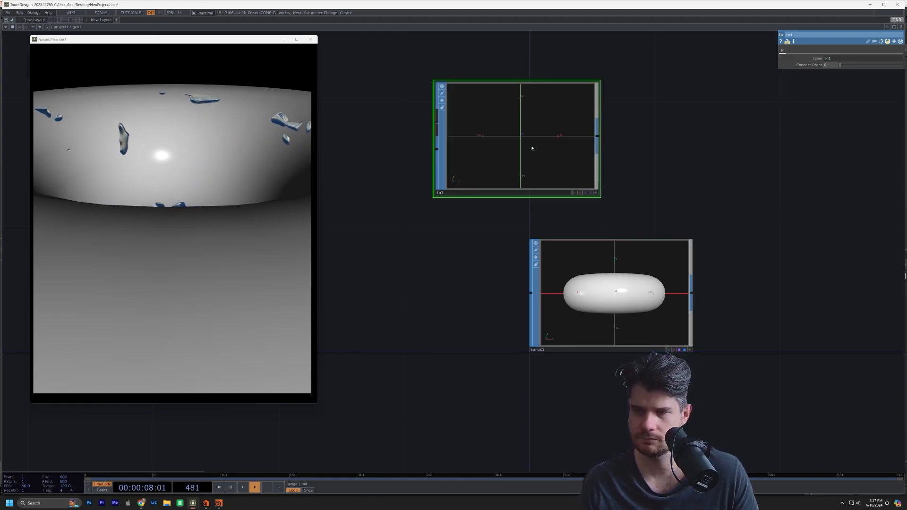
# Add a Null SOP beside in1, wire in1 into it and enable its display and render flags.
pyautogui.moveTo(657, 154); pyautogui.dragTo(601, 220)
pyautogui.press('Tab')
pyautogui.write('nu')
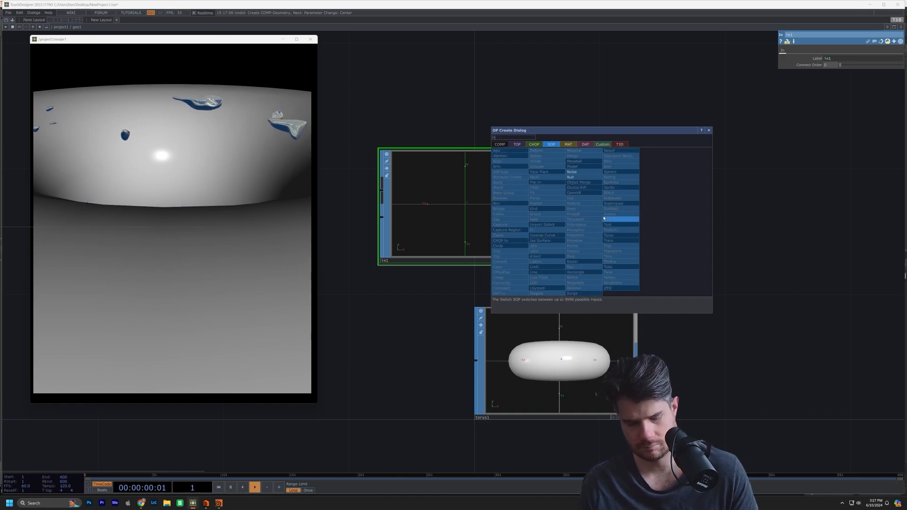
pyautogui.press('Return')
pyautogui.click(675, 204)
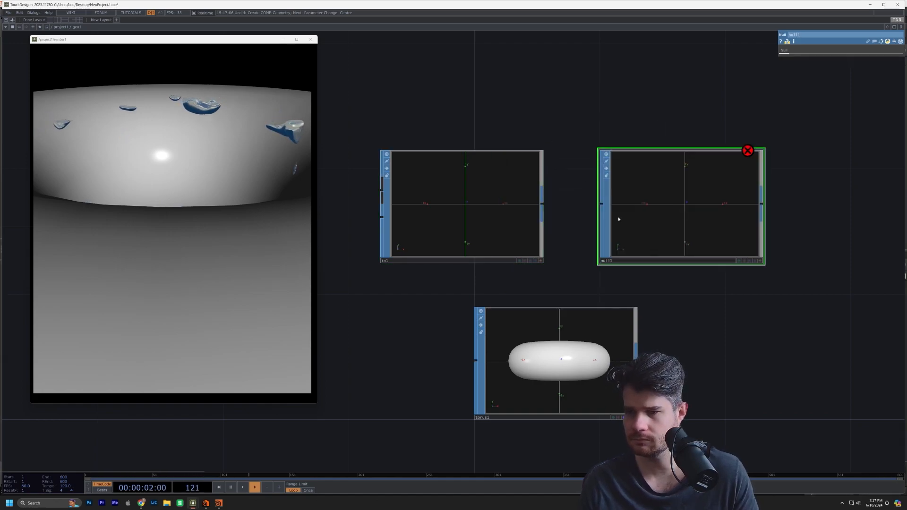
pyautogui.moveTo(547, 207); pyautogui.dragTo(600, 209)
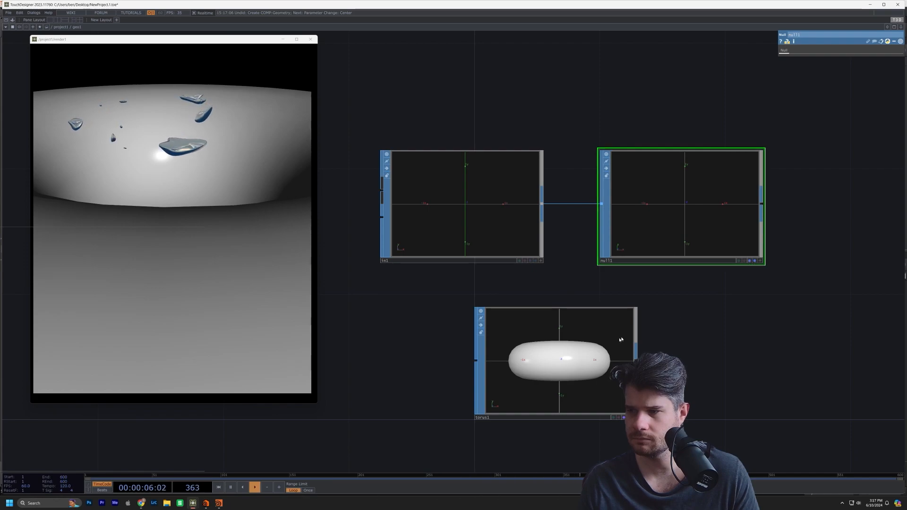
# Delete the default torus inside geo1, return to the parent network and wire grid1 into geo1.
pyautogui.click(552, 388)
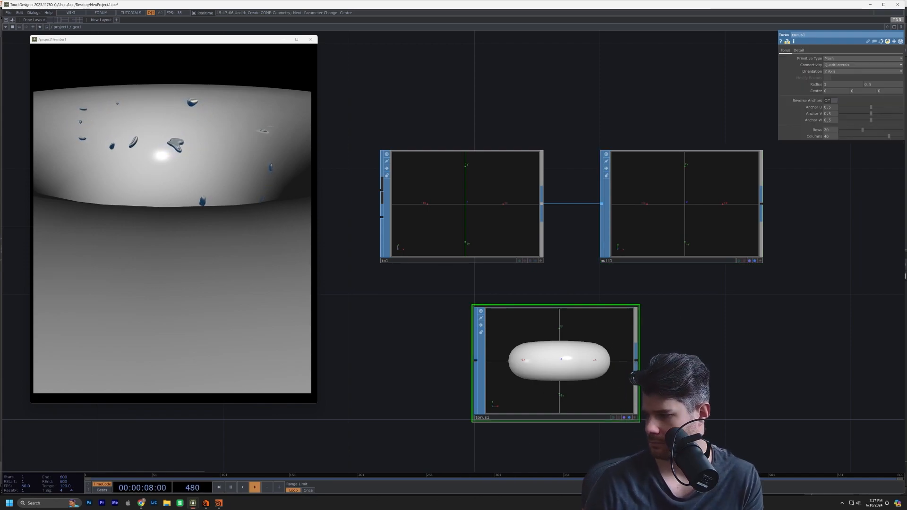
pyautogui.press('Delete')
pyautogui.scroll(-2, 543, 419)
pyautogui.scroll(-4, 544, 419)
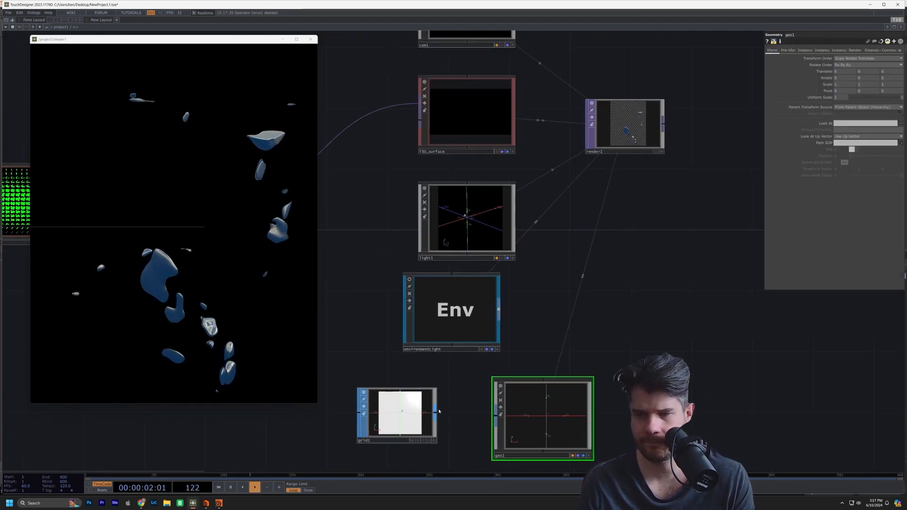
pyautogui.moveTo(435, 412); pyautogui.dragTo(488, 420)
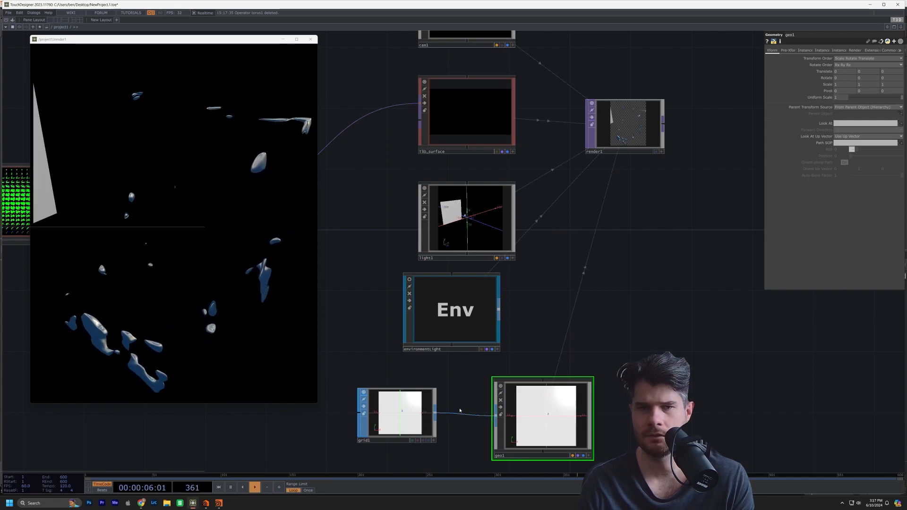
# Try to frame the grid backdrop by orbiting and zooming cam1 in its active viewer.
pyautogui.moveTo(196, 294); pyautogui.dragTo(193, 291)
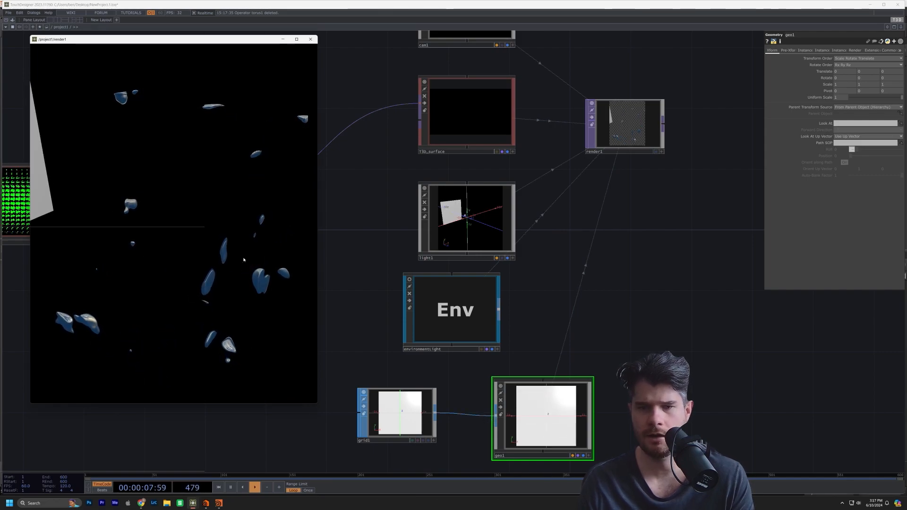
pyautogui.moveTo(519, 80); pyautogui.dragTo(534, 152)
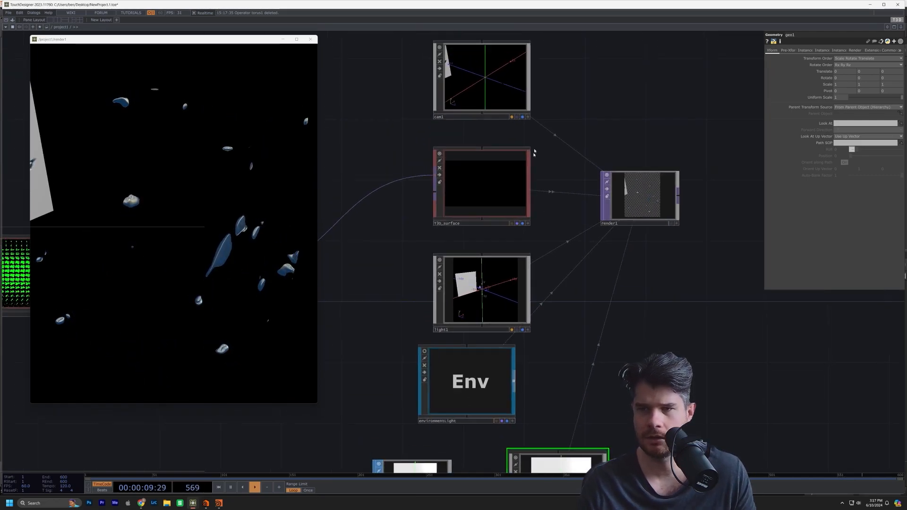
pyautogui.click(528, 117)
pyautogui.moveTo(504, 94); pyautogui.dragTo(481, 79)
pyautogui.scroll(10, 481, 78)
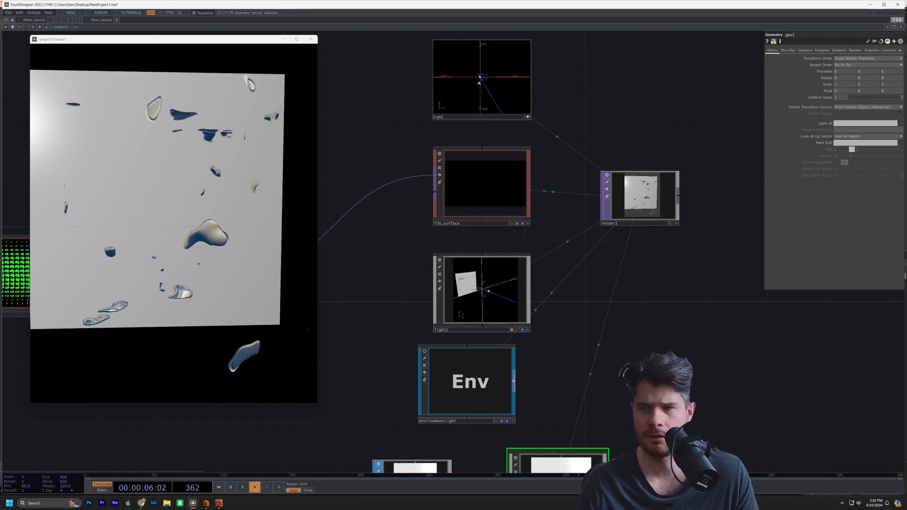
pyautogui.scroll(-10, 482, 78)
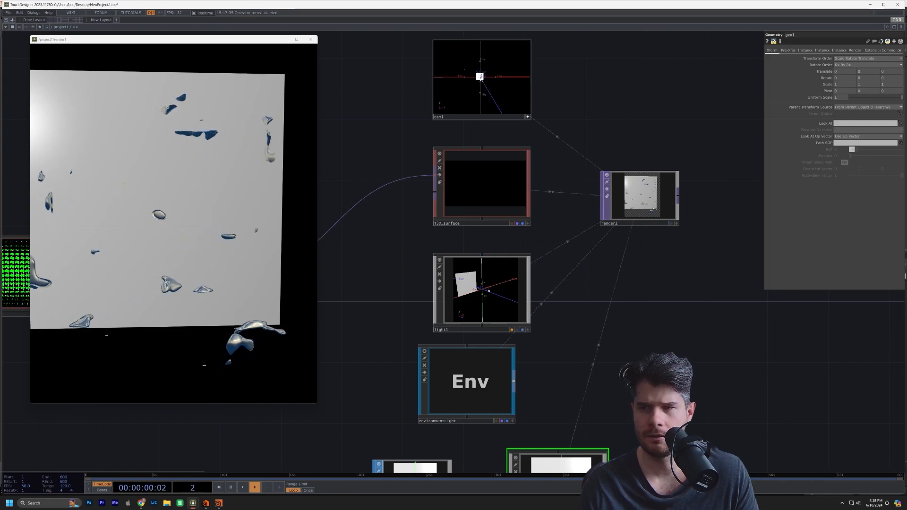
pyautogui.scroll(3, 480, 78)
pyautogui.scroll(-8, 481, 78)
pyautogui.scroll(8, 481, 78)
pyautogui.scroll(5, 481, 78)
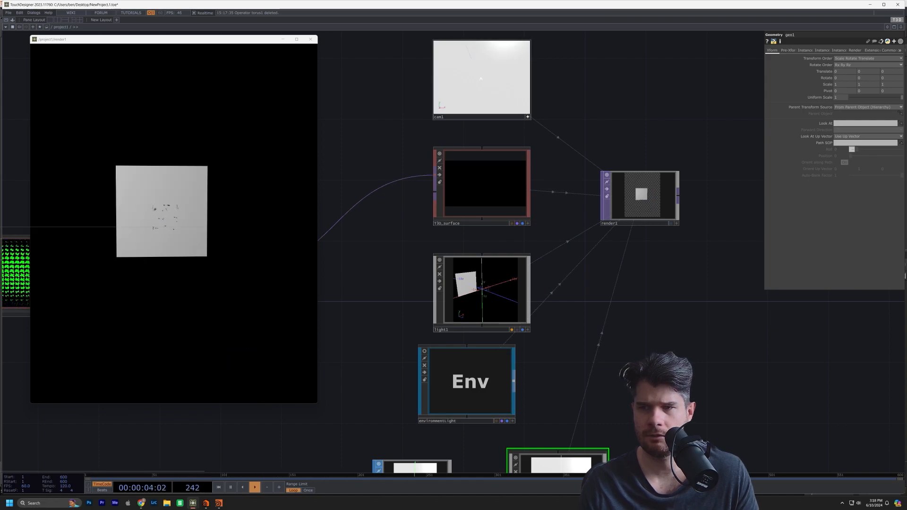
# Deactivate the cam1 viewer, reset all of cam1's parameters and select the camera.
pyautogui.rightClick(478, 81)
pyautogui.click(588, 115)
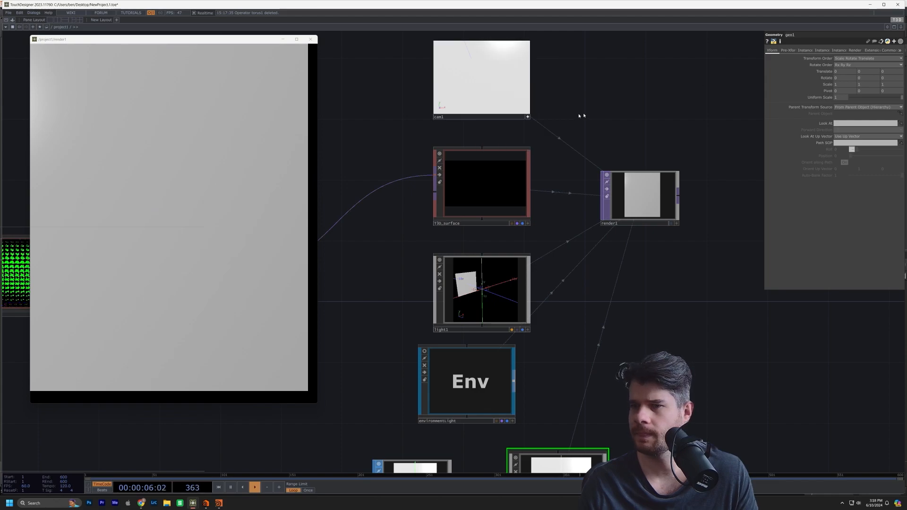
pyautogui.rightClick(514, 104)
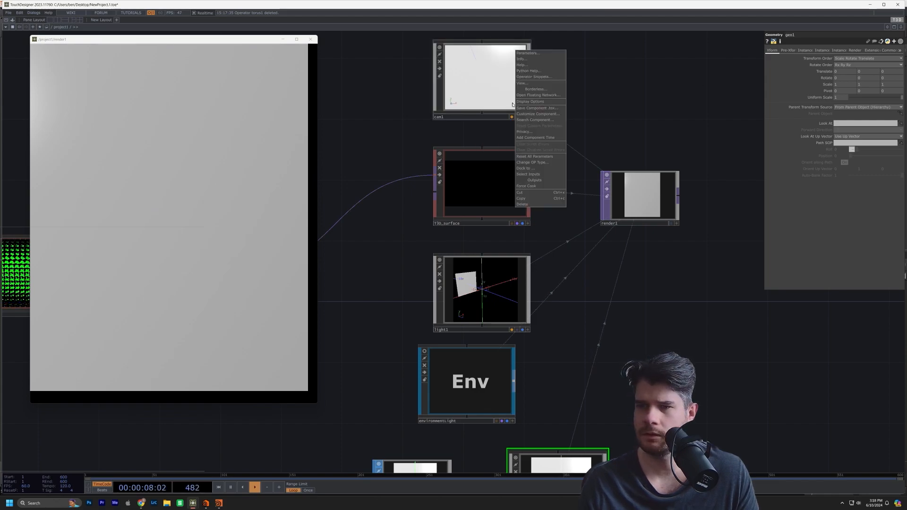
pyautogui.click(613, 126)
pyautogui.rightClick(493, 86)
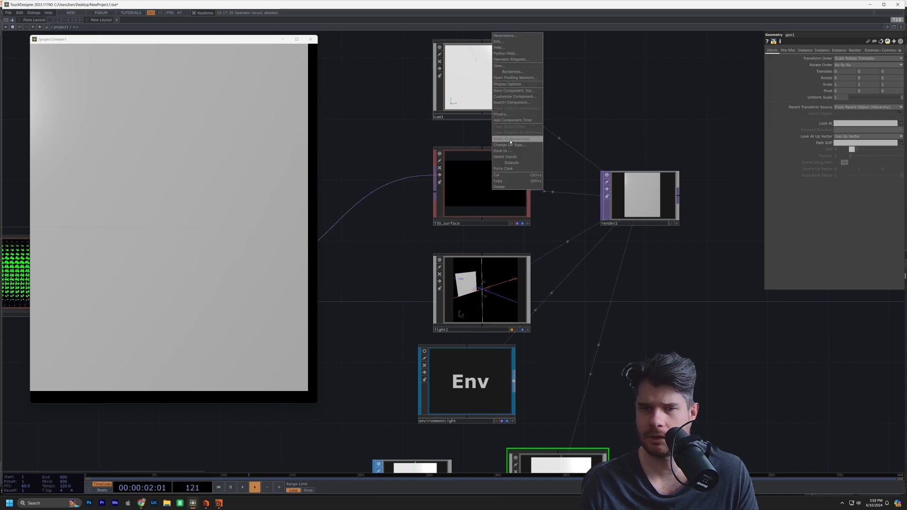
pyautogui.click(511, 139)
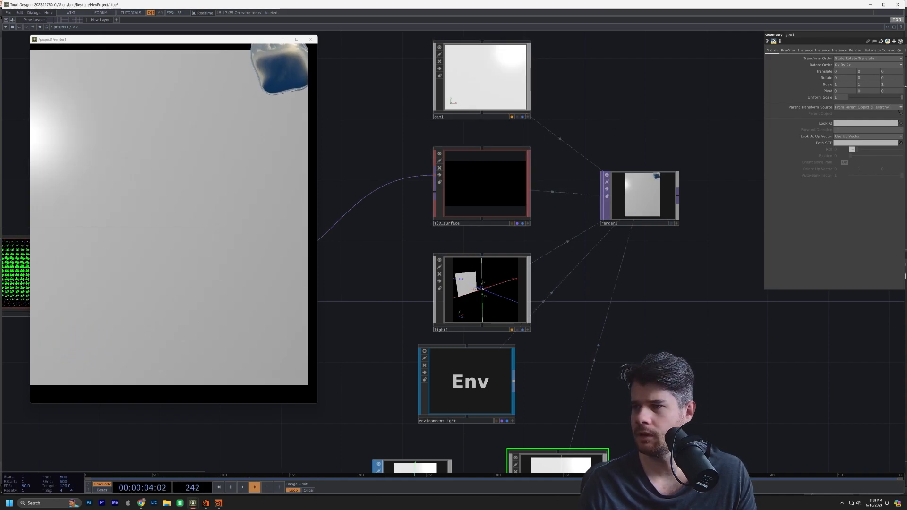
pyautogui.click(492, 100)
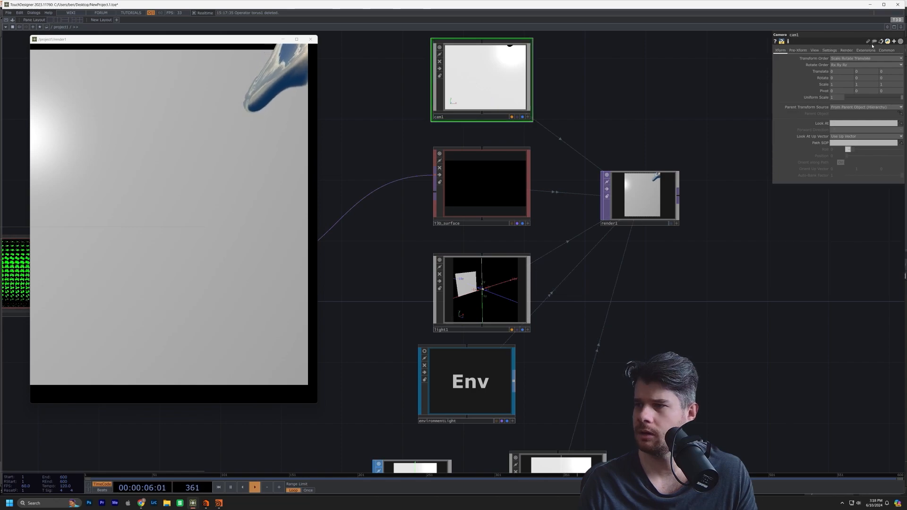
# Move cam1 back along the Z axis so the whole backdrop fits in the render.
pyautogui.moveTo(883, 73); pyautogui.dragTo(887, 66, button='middle')
pyautogui.moveTo(350, 295); pyautogui.dragTo(529, 269)
pyautogui.scroll(-3, 543, 316)
pyautogui.scroll(2, 637, 292)
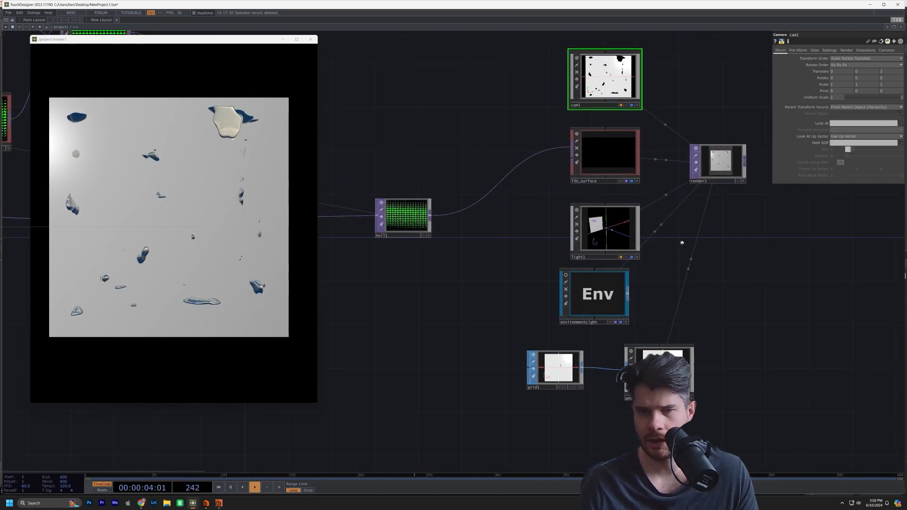
# Turn on shadows for light1 with the shadow type Hard, 2D Mapped.
pyautogui.scroll(2, 681, 243)
pyautogui.click(610, 236)
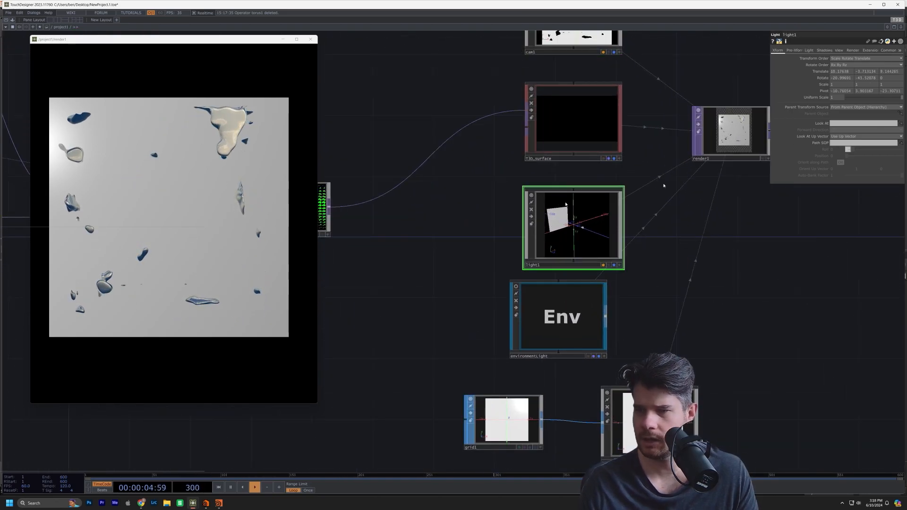
pyautogui.click(824, 50)
pyautogui.click(843, 58)
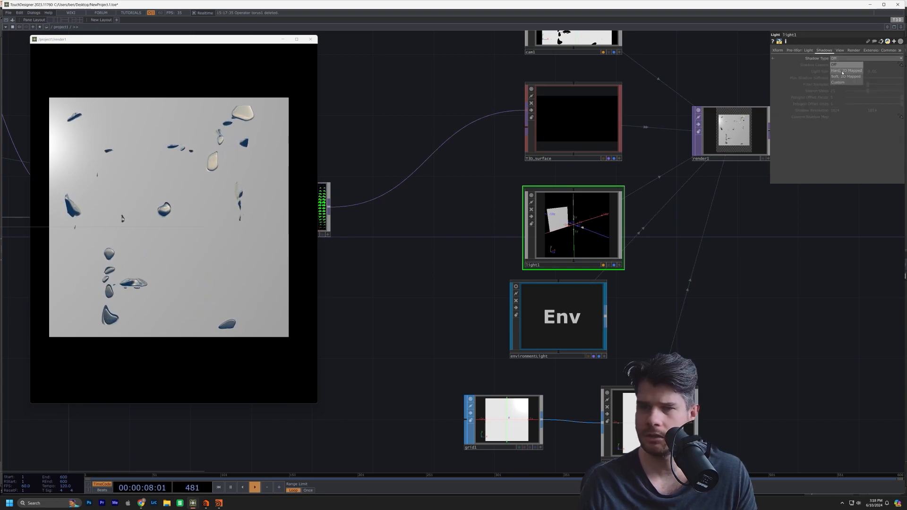
pyautogui.click(843, 71)
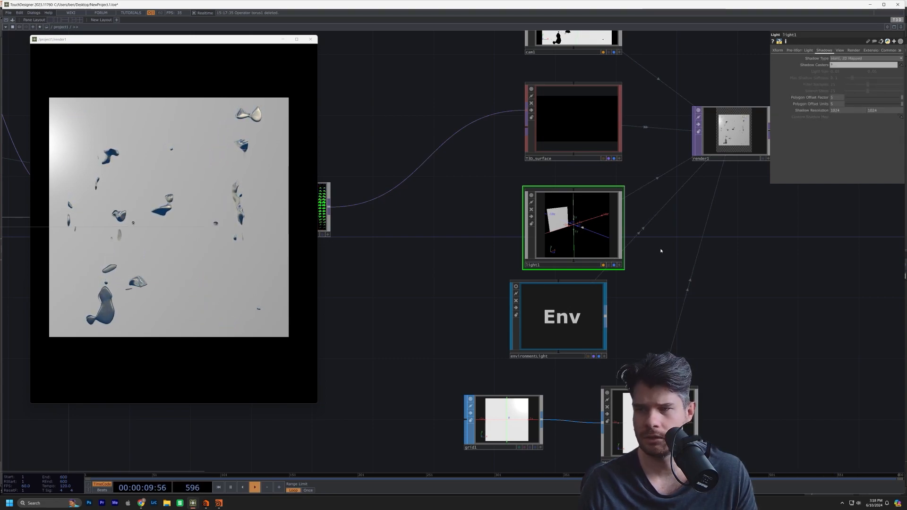
# Reposition light1 within its viewer so the droplets cast shadows onto the backdrop.
pyautogui.scroll(3, 609, 237)
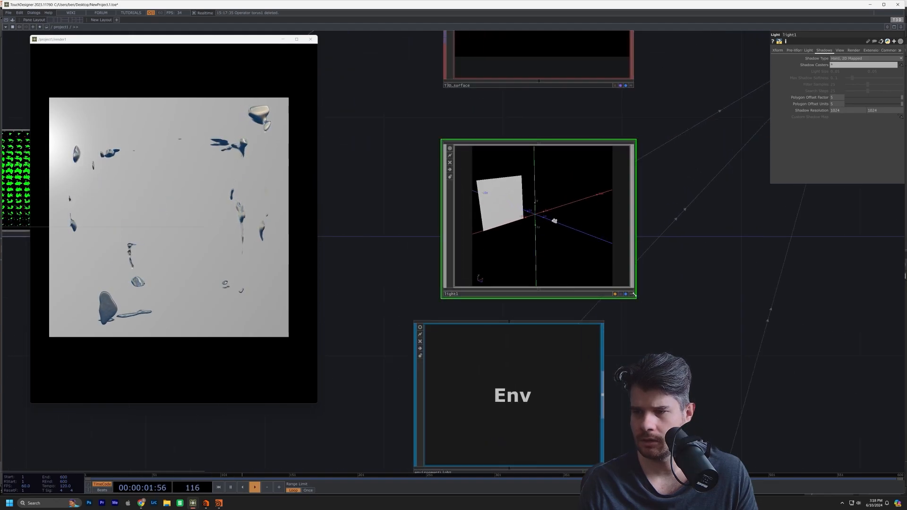
pyautogui.moveTo(573, 228)
pyautogui.mouseDown()
pyautogui.moveTo(562, 222)
pyautogui.moveTo(562, 236)
pyautogui.mouseUp()
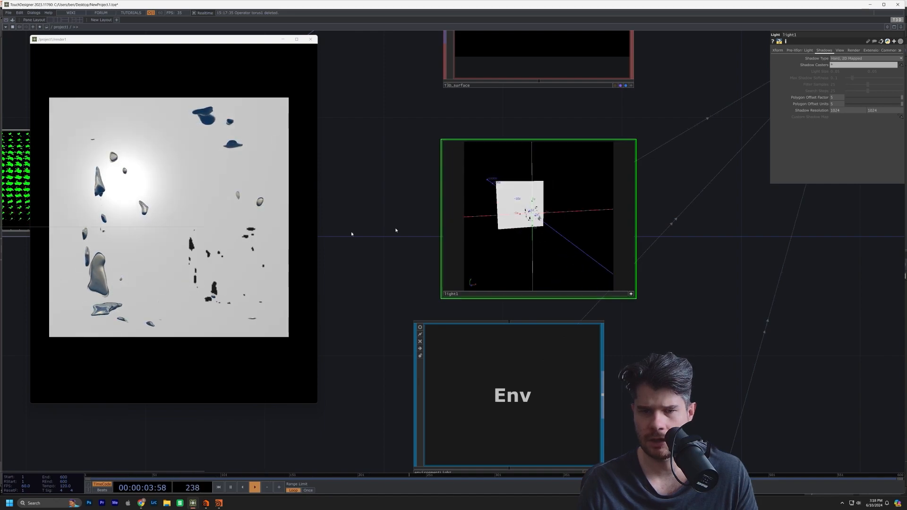
pyautogui.scroll(-3, 573, 304)
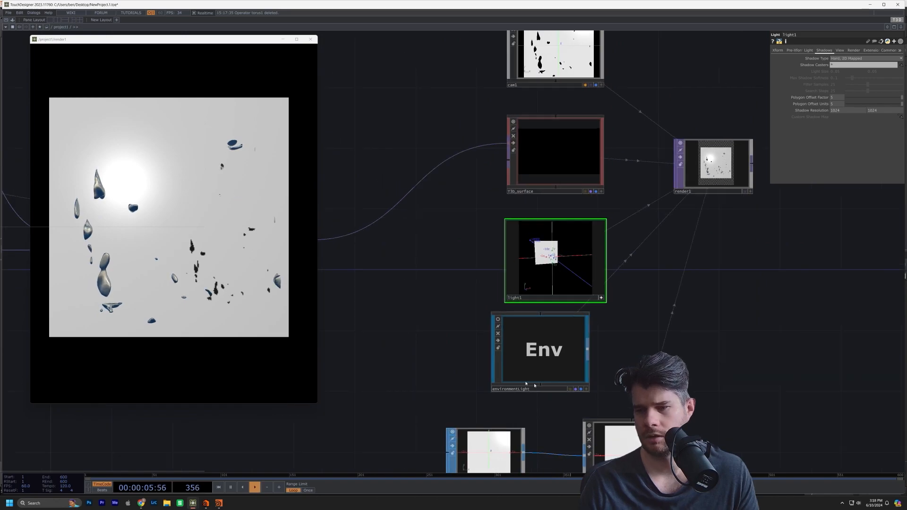
# Enlarge the grid1 backdrop to fill the render width and set light1's shadow resolution to 4096 by 4096.
pyautogui.click(511, 458)
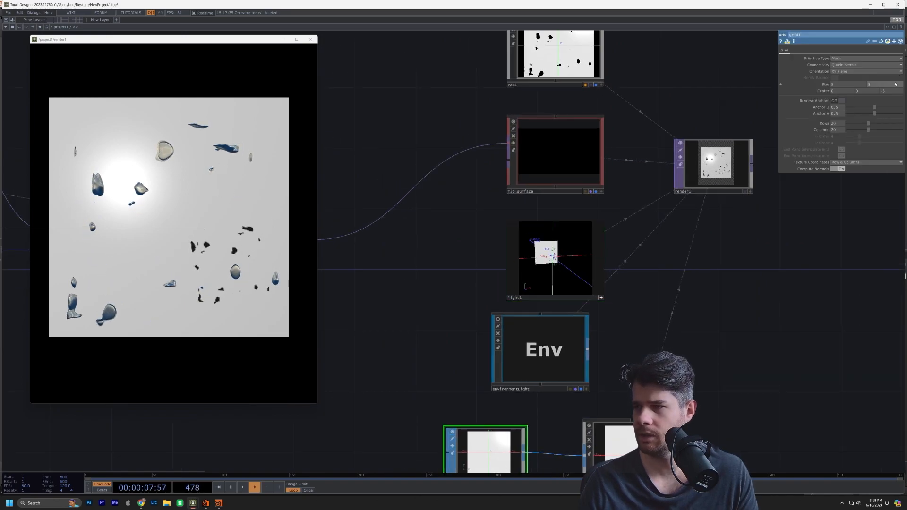
pyautogui.moveTo(891, 84); pyautogui.dragTo(891, 80, button='middle')
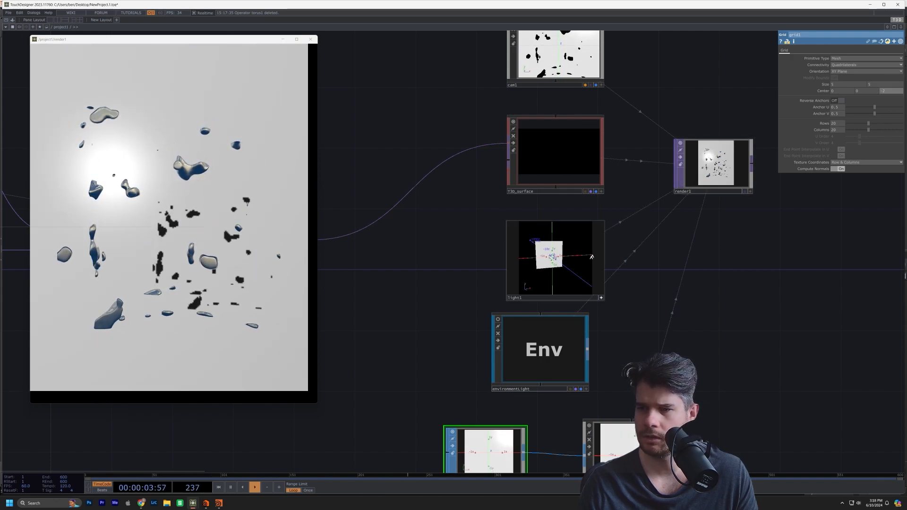
pyautogui.click(599, 295)
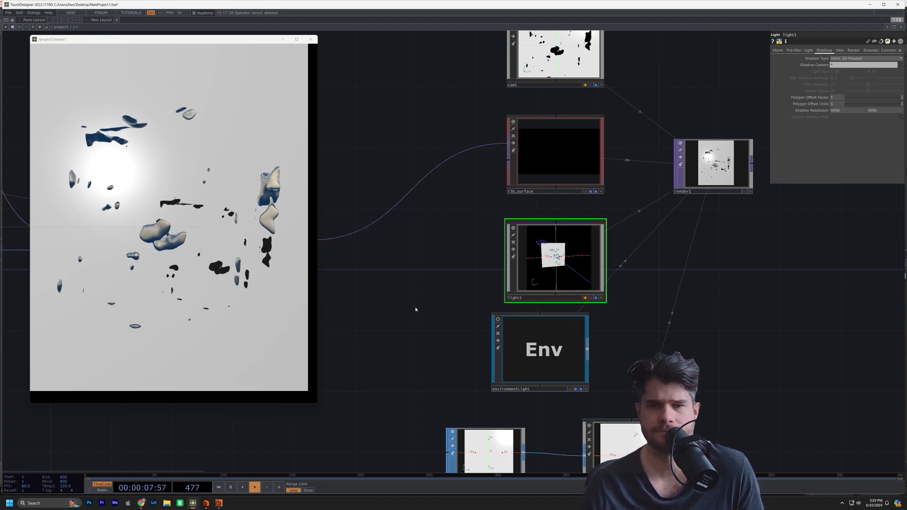
pyautogui.moveTo(378, 266); pyautogui.dragTo(689, 303)
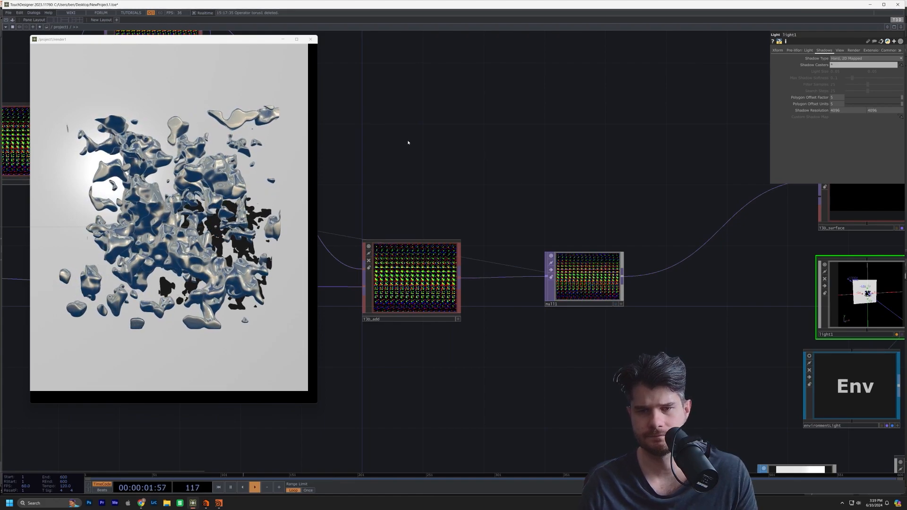
pyautogui.moveTo(408, 143); pyautogui.dragTo(715, 225)
pyautogui.scroll(-3, 582, 305)
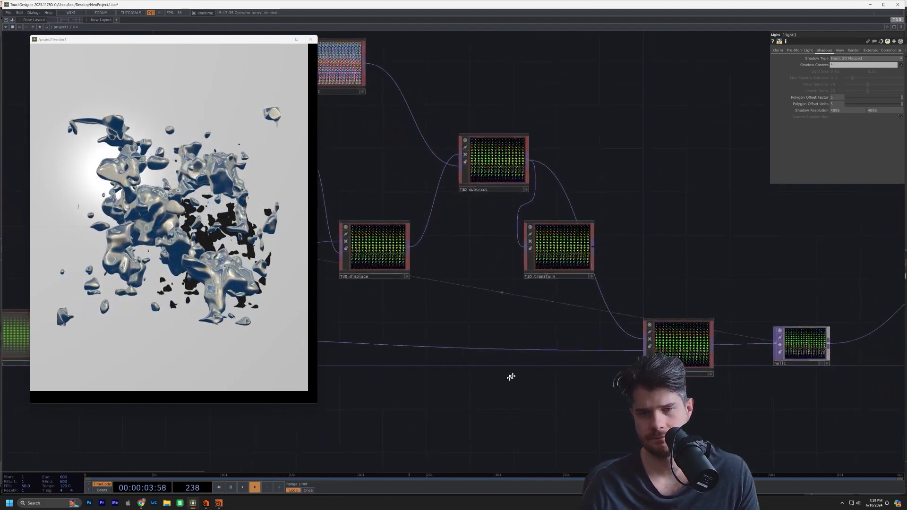
pyautogui.moveTo(513, 376); pyautogui.dragTo(462, 395)
pyautogui.moveTo(566, 312); pyautogui.dragTo(304, 384)
pyautogui.moveTo(375, 382); pyautogui.dragTo(342, 324)
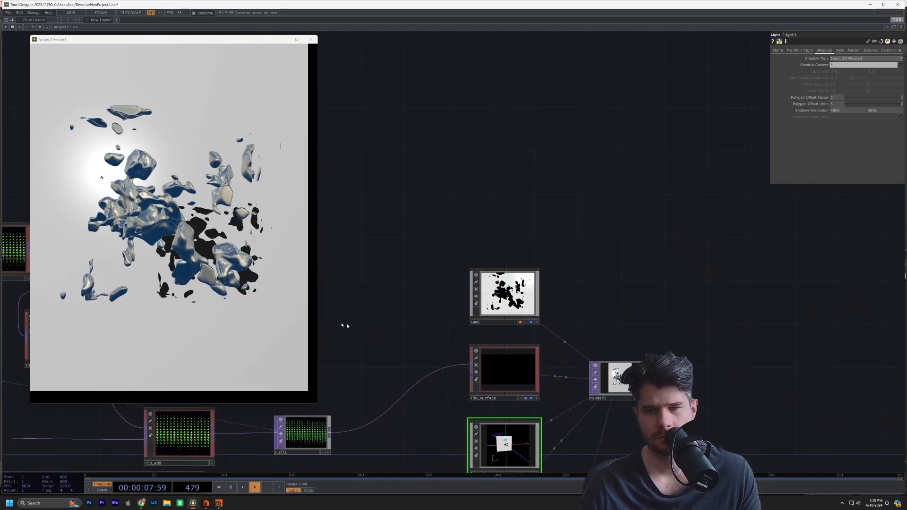
pyautogui.moveTo(425, 150); pyautogui.dragTo(472, 87)
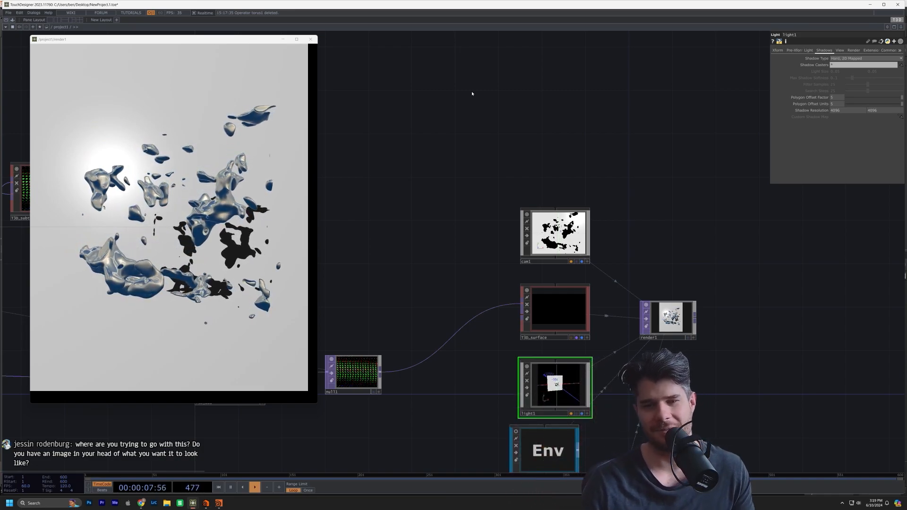
# Set the offset of T3D_noise1 to 0.
pyautogui.moveTo(452, 241); pyautogui.dragTo(738, 221)
pyautogui.moveTo(590, 232); pyautogui.dragTo(861, 211)
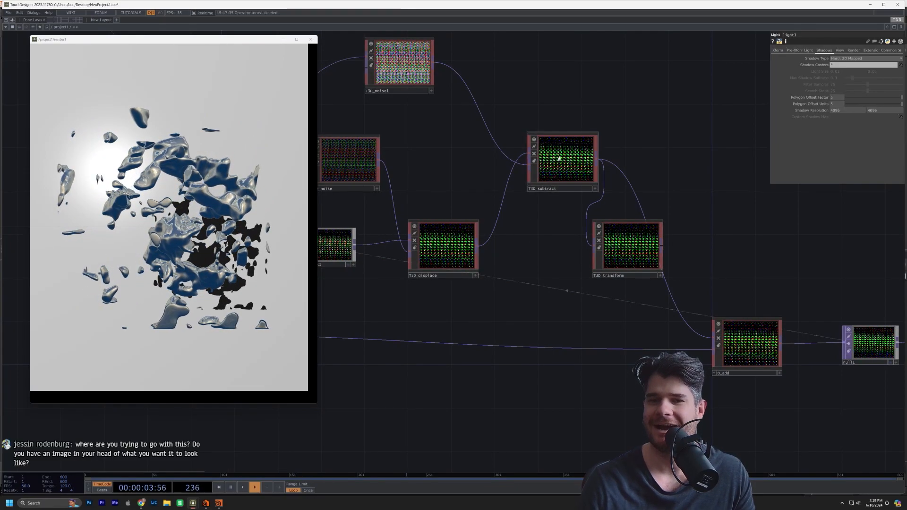
pyautogui.click(594, 138)
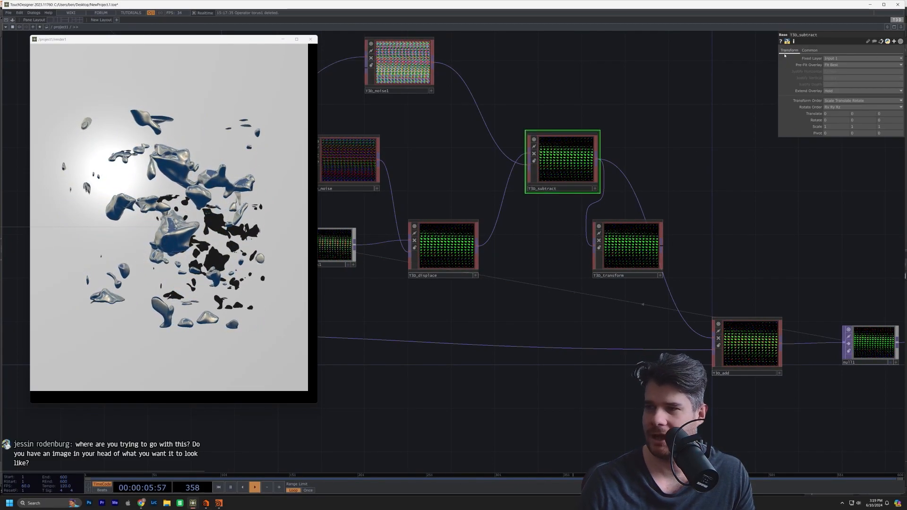
pyautogui.click(423, 69)
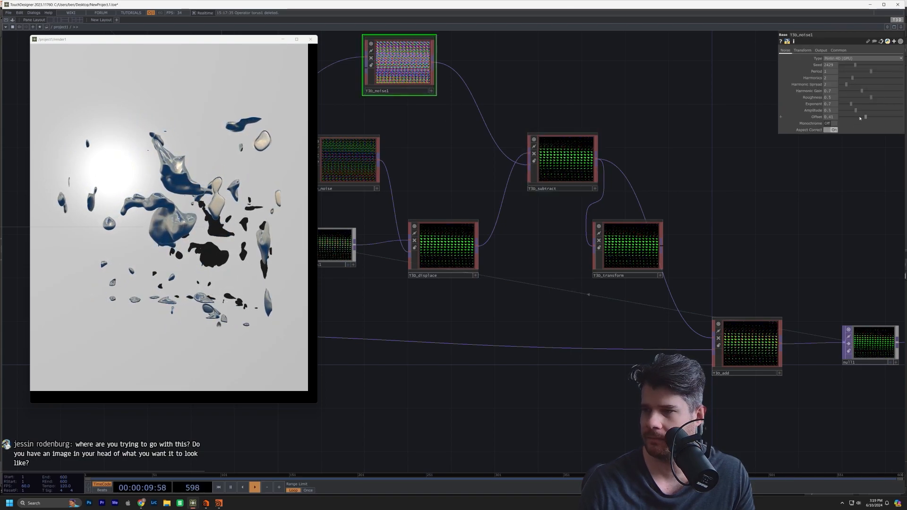
pyautogui.moveTo(860, 118); pyautogui.dragTo(819, 126)
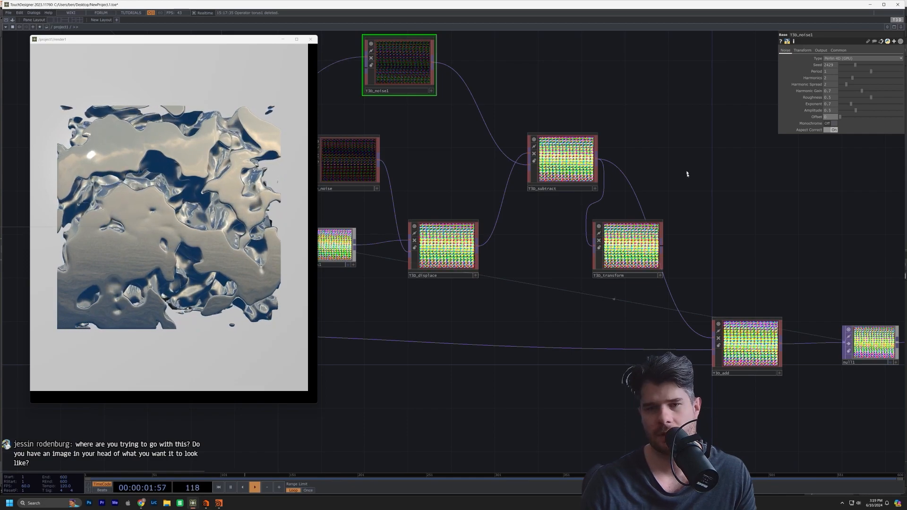
# Raise the offset of T3D_noise1 to about 0.495.
pyautogui.moveTo(467, 326); pyautogui.dragTo(826, 323)
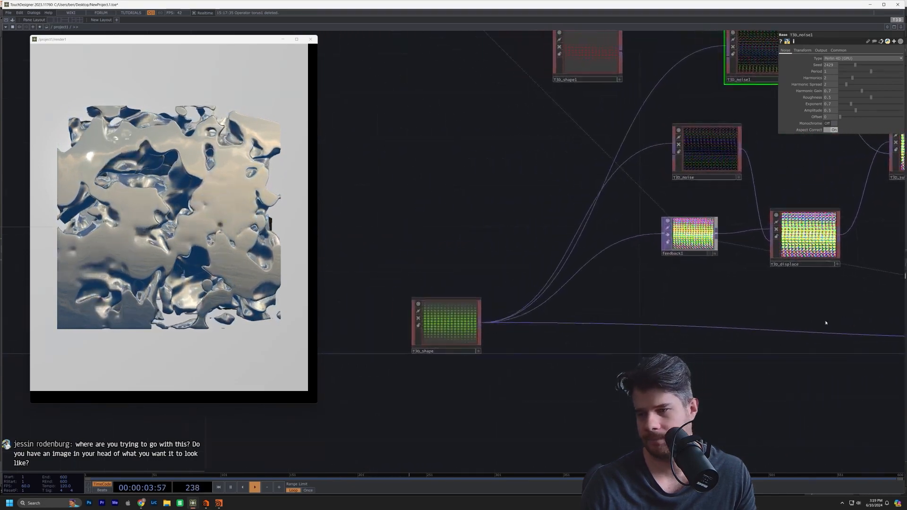
pyautogui.scroll(-2, 768, 310)
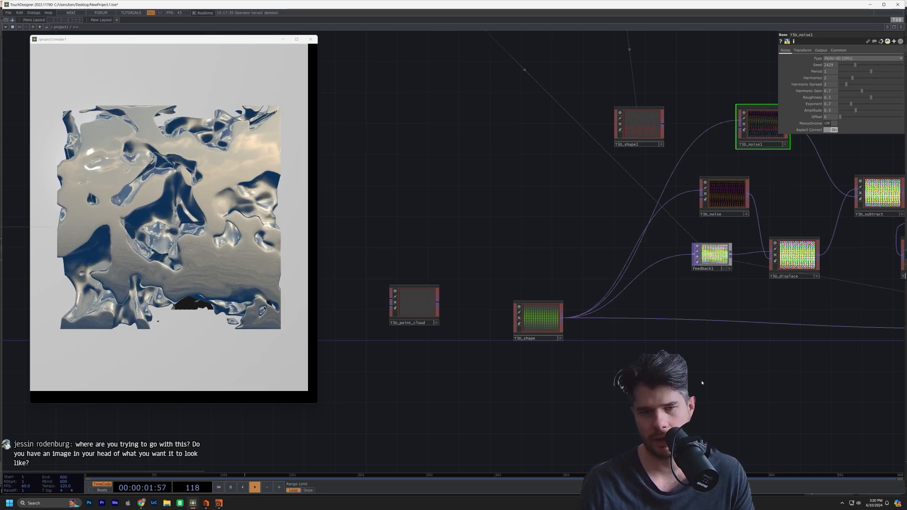
pyautogui.moveTo(759, 307); pyautogui.dragTo(617, 389, button='middle')
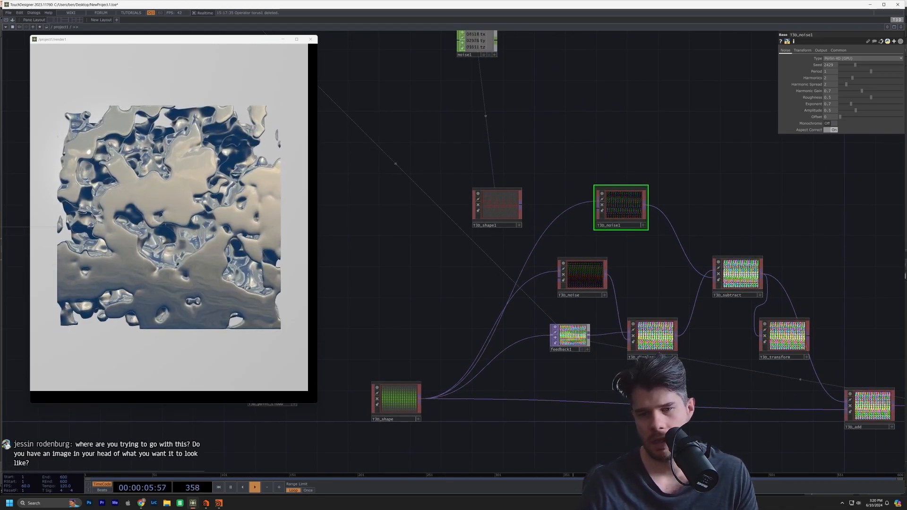
pyautogui.moveTo(703, 364); pyautogui.dragTo(454, 334, button='middle')
pyautogui.moveTo(454, 335); pyautogui.dragTo(275, 250)
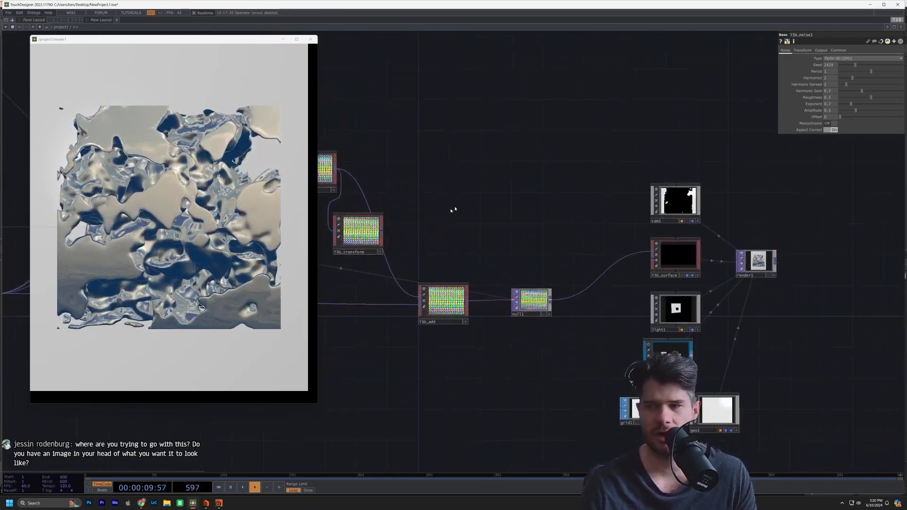
pyautogui.moveTo(460, 208); pyautogui.dragTo(694, 226)
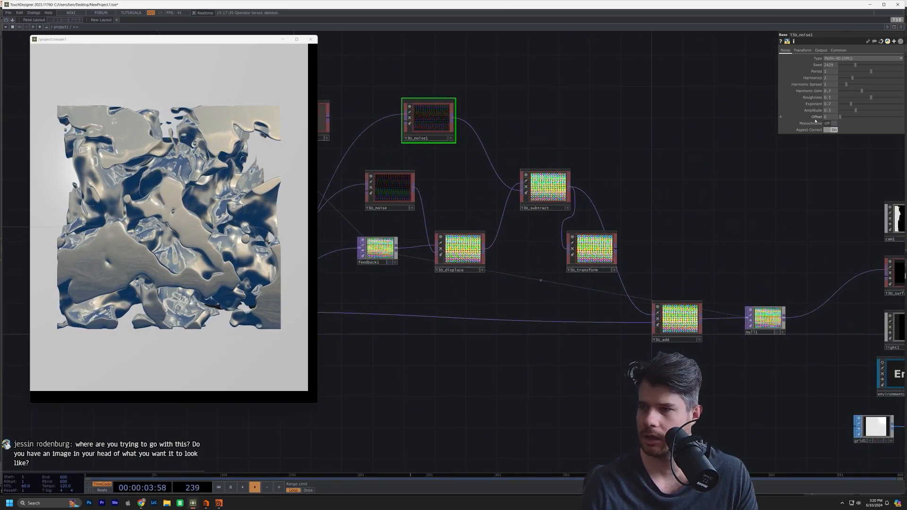
pyautogui.moveTo(840, 117); pyautogui.dragTo(872, 124)
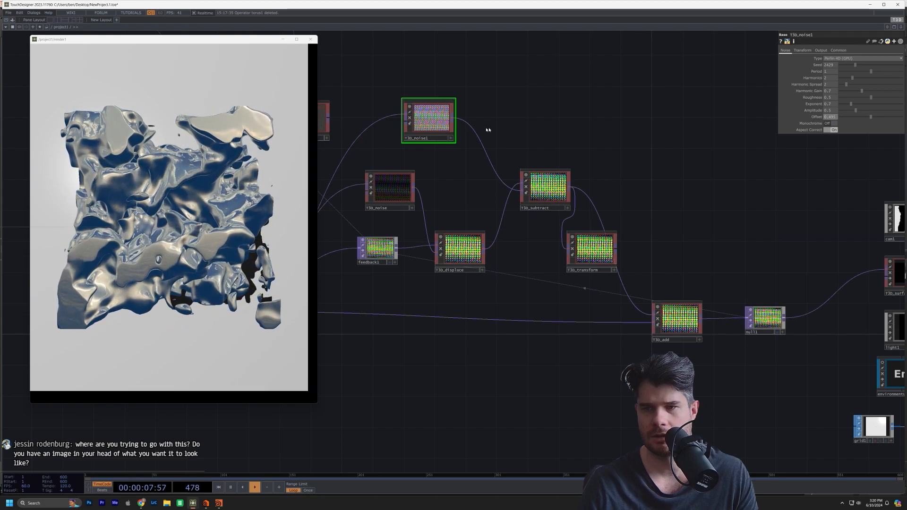
# Feed T3D_shape1 into T3D_noise1 in place of T3D_shape and check the T3D_displace settings.
pyautogui.moveTo(562, 117); pyautogui.dragTo(676, 157)
pyautogui.moveTo(442, 159); pyautogui.dragTo(497, 159)
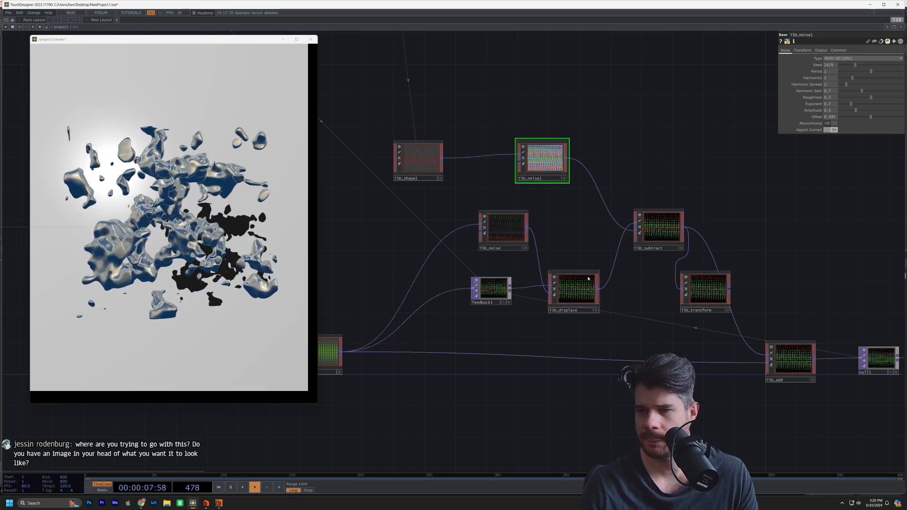
pyautogui.click(570, 287)
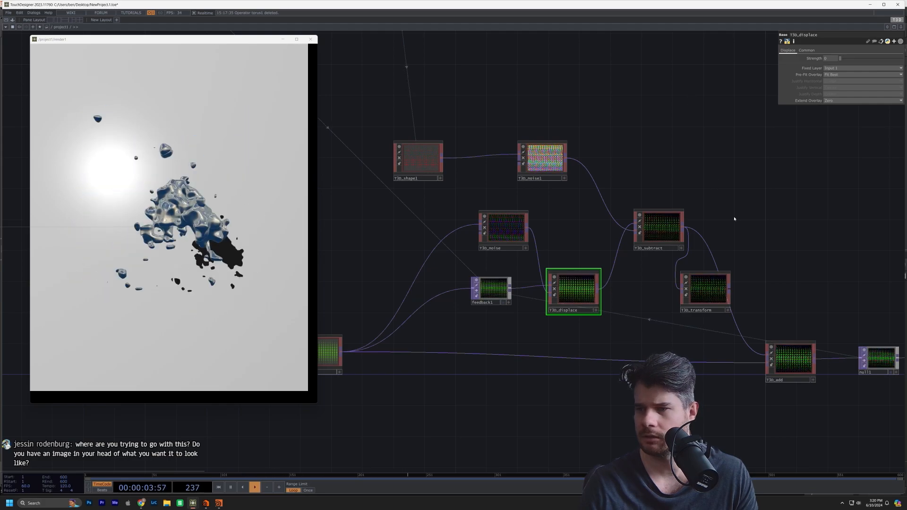
# Connect T3D_shape1 to T3D_subtract in place of T3D_noise1, and reconnect T3D_shape to T3D_noise1's input.
pyautogui.moveTo(442, 159); pyautogui.dragTo(598, 188)
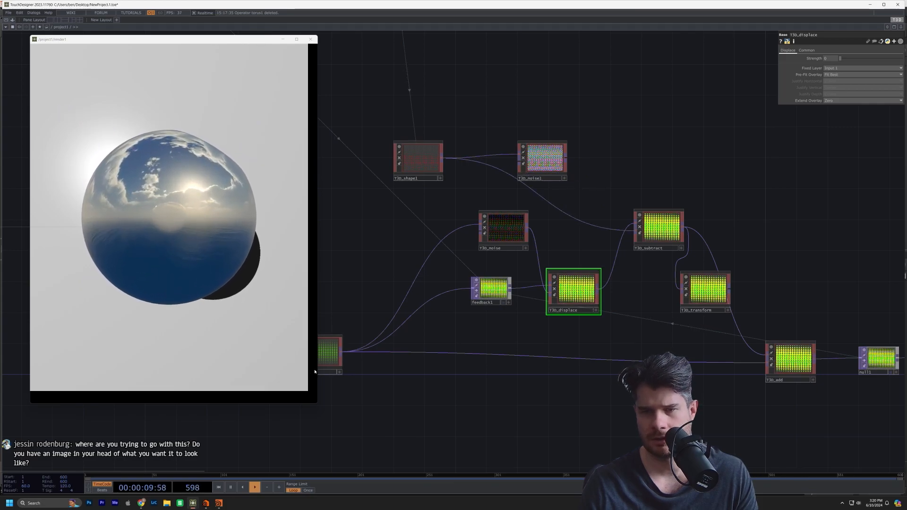
pyautogui.moveTo(343, 354); pyautogui.dragTo(500, 156)
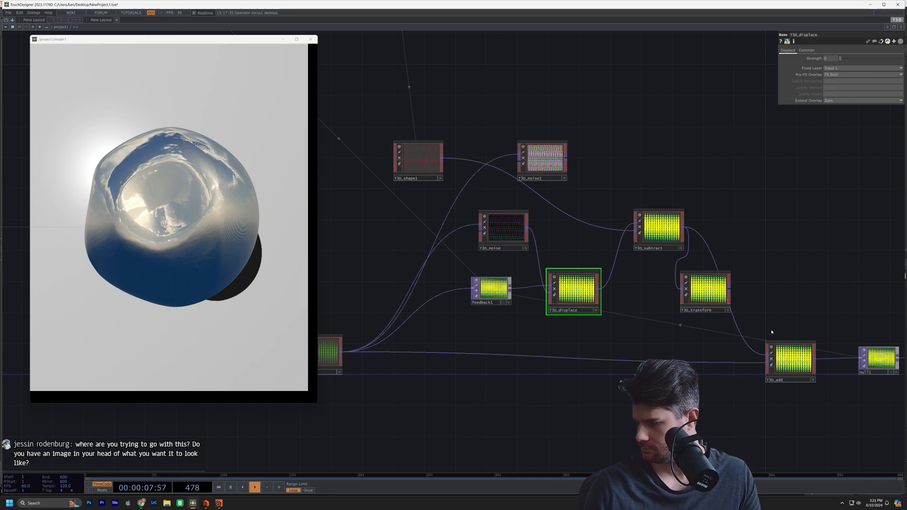
# Examine the PBR material settings of T3D_surface, such as specular level, metallic and ambient occlusion.
pyautogui.moveTo(793, 281); pyautogui.dragTo(334, 263)
pyautogui.moveTo(426, 267); pyautogui.dragTo(430, 263)
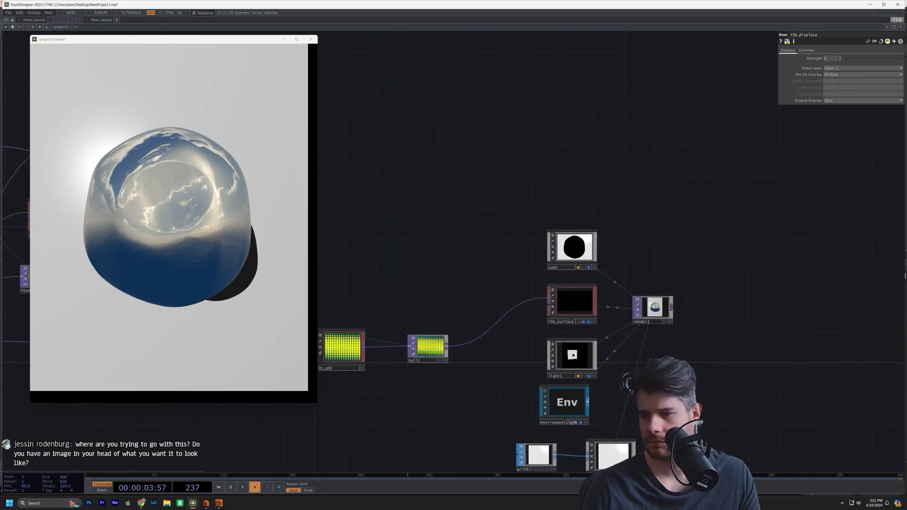
pyautogui.scroll(3, 616, 395)
pyautogui.click(525, 226)
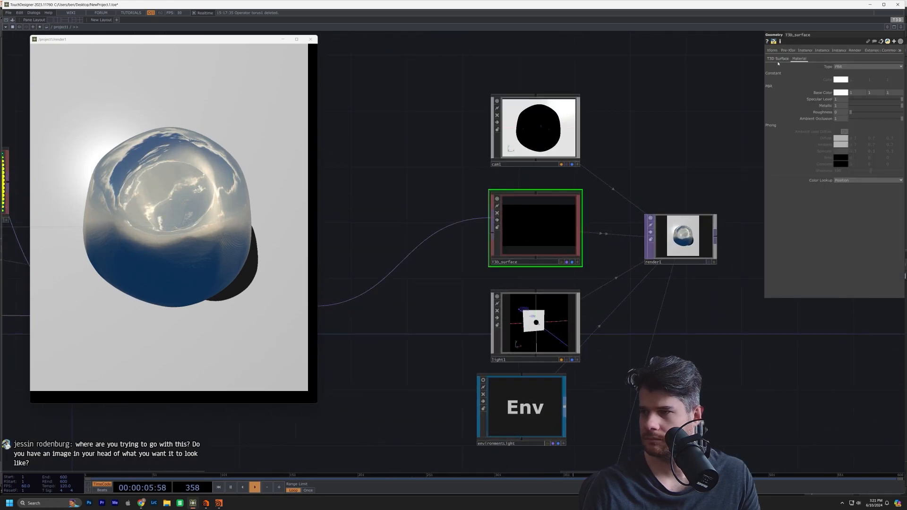
pyautogui.moveTo(893, 107)
pyautogui.mouseDown()
pyautogui.moveTo(812, 115)
pyautogui.moveTo(897, 118)
pyautogui.mouseUp()
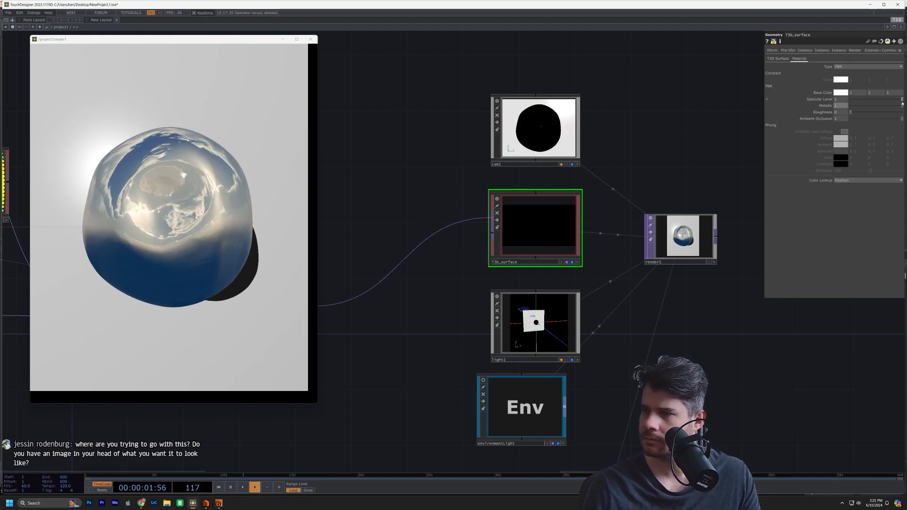
pyautogui.moveTo(899, 118); pyautogui.dragTo(857, 128)
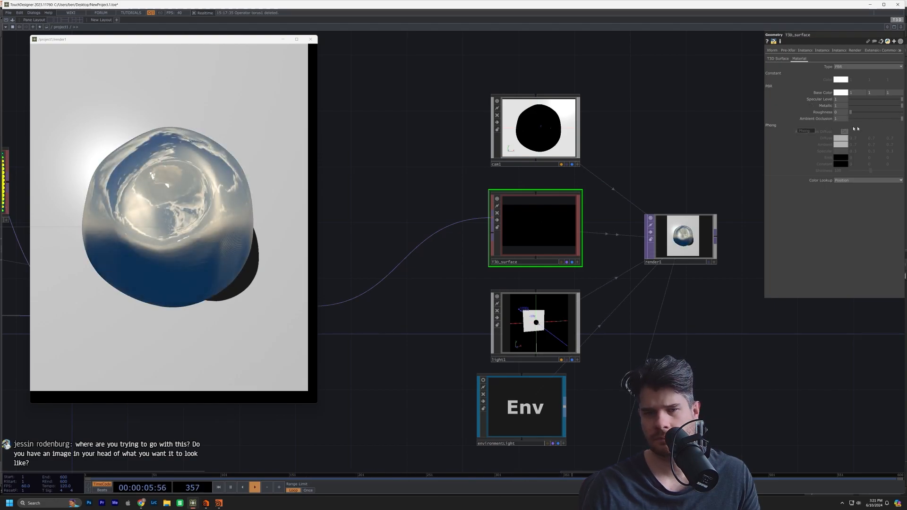
# Delete the unconnected T3D_point_cloud node beside T3D_shape.
pyautogui.moveTo(383, 202); pyautogui.dragTo(714, 215)
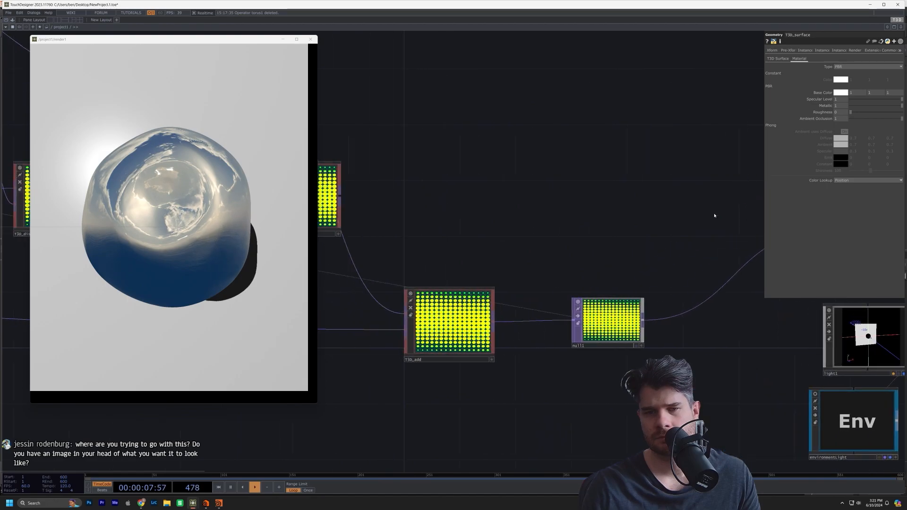
pyautogui.scroll(-3, 713, 214)
pyautogui.scroll(-3, 713, 214)
pyautogui.scroll(3, 523, 208)
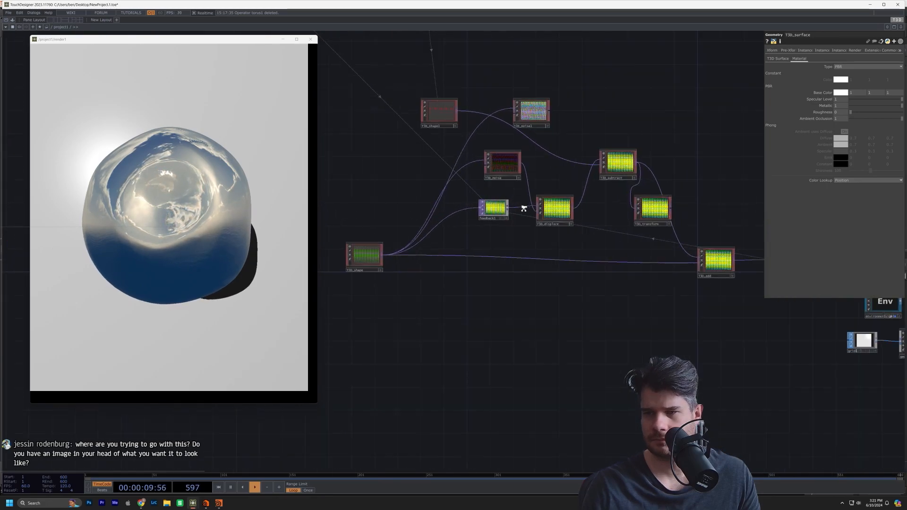
pyautogui.moveTo(548, 250); pyautogui.dragTo(698, 269)
pyautogui.click(371, 269)
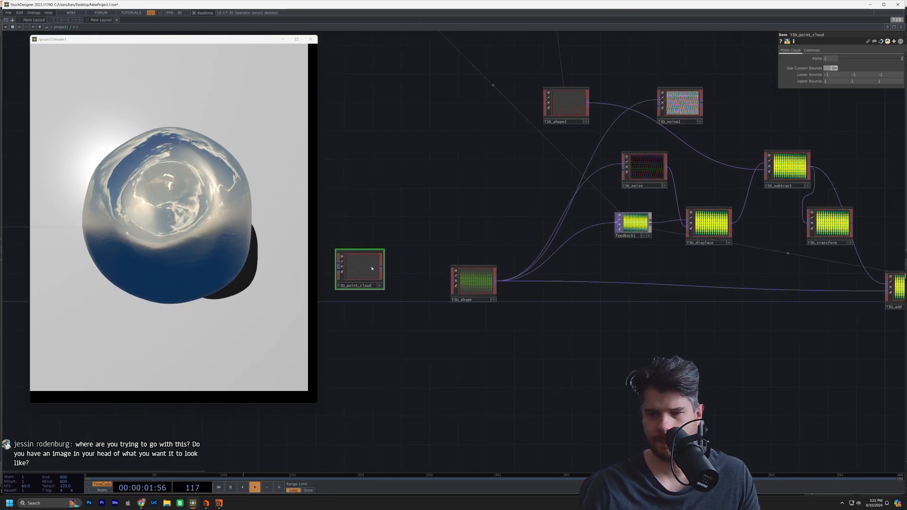
pyautogui.moveTo(422, 296); pyautogui.dragTo(359, 341)
pyautogui.moveTo(334, 290); pyautogui.dragTo(437, 318)
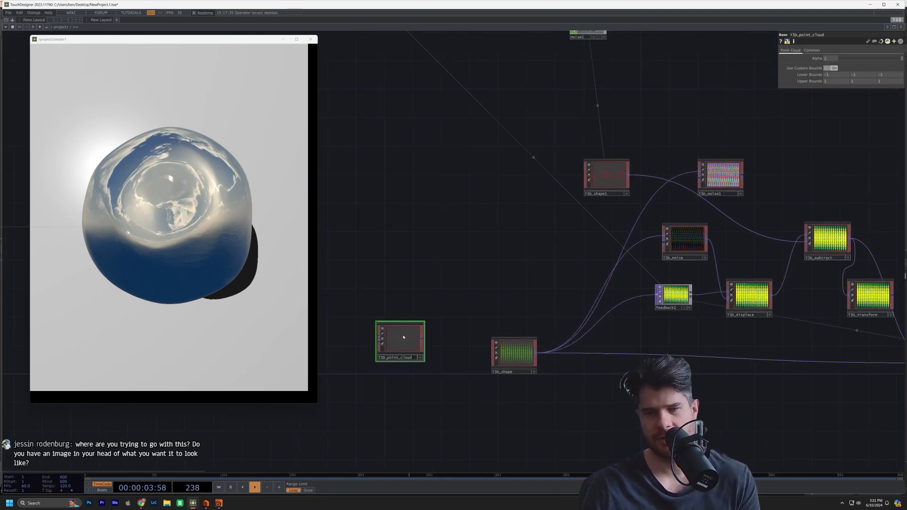
pyautogui.press('Delete')
pyautogui.scroll(-5, 371, 296)
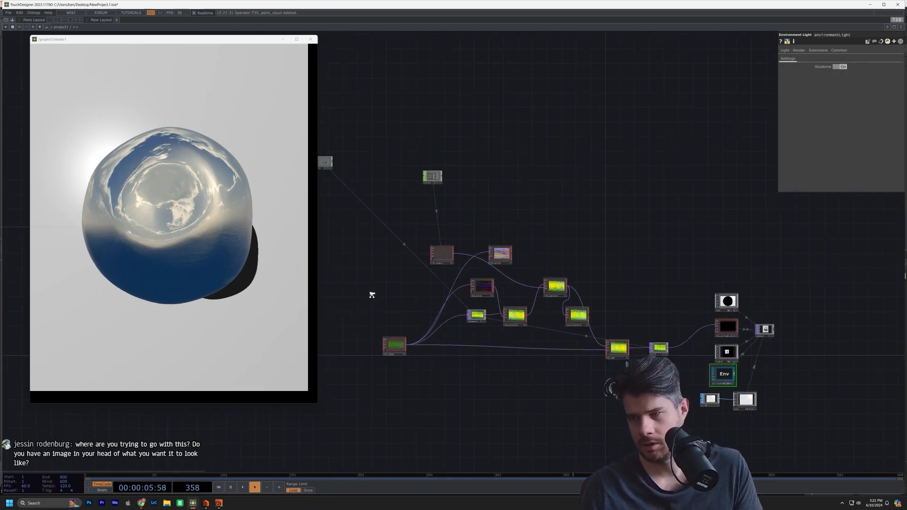
# Select every node in the network.
pyautogui.moveTo(388, 291); pyautogui.dragTo(486, 294)
pyautogui.scroll(3, 485, 294)
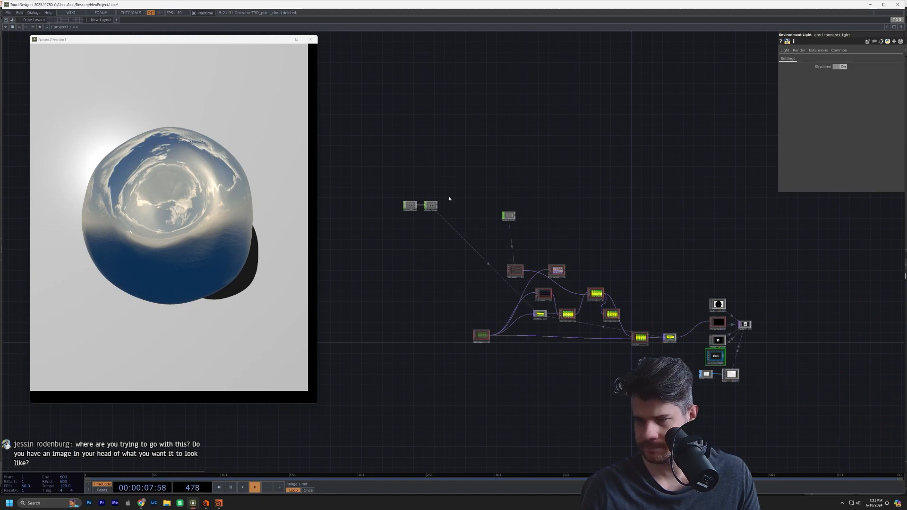
pyautogui.moveTo(386, 164); pyautogui.dragTo(767, 383)
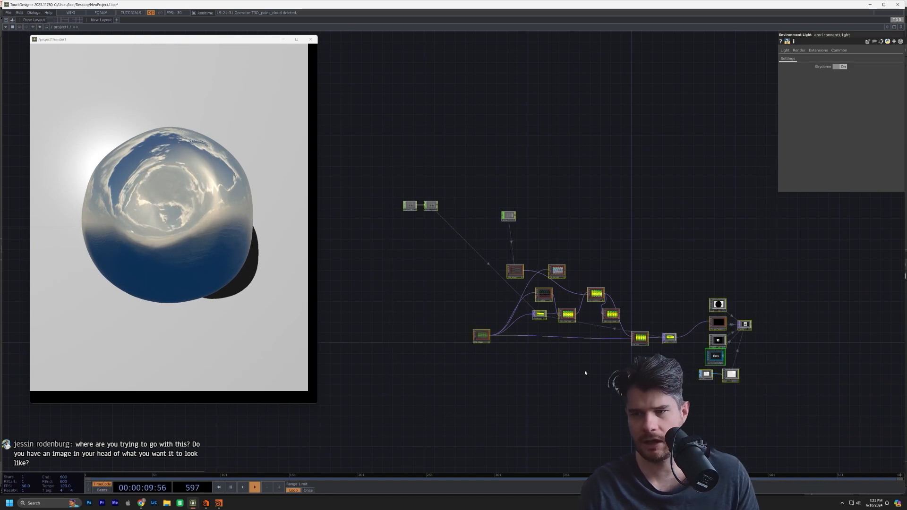
# Start saving the project under a new name and create a folder named 3D Feedback in CURRENT PROJECTS > Experiments.
pyautogui.hotkey('ctrl', 'shift', 's')
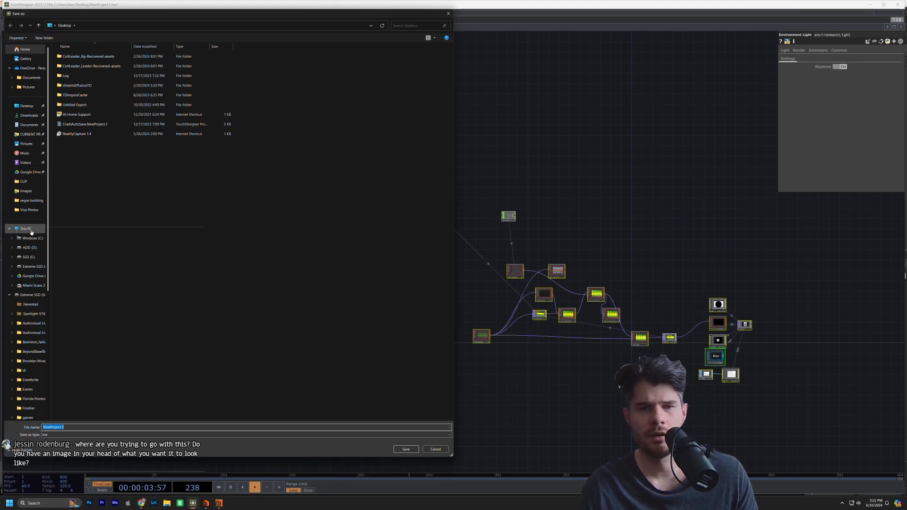
pyautogui.click(29, 134)
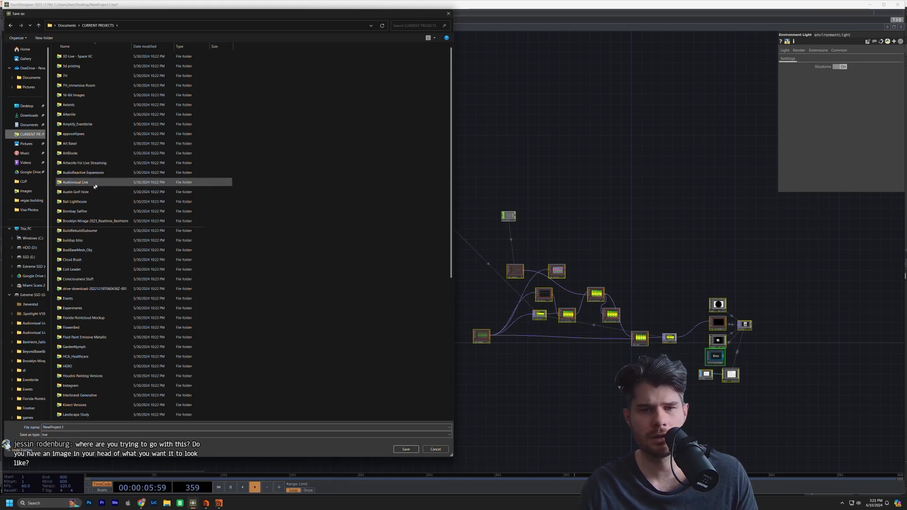
pyautogui.doubleClick(96, 307)
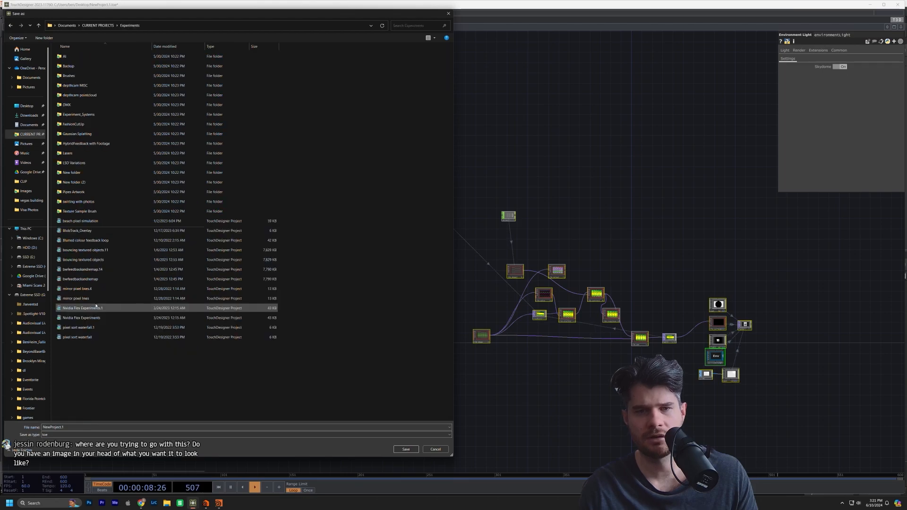
pyautogui.click(36, 41)
pyautogui.write('3D Feedback')
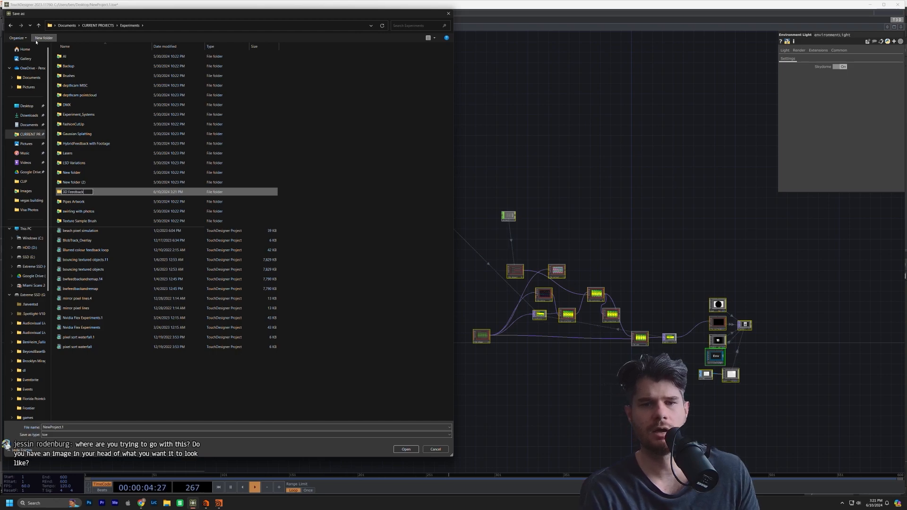
pyautogui.press('Return')
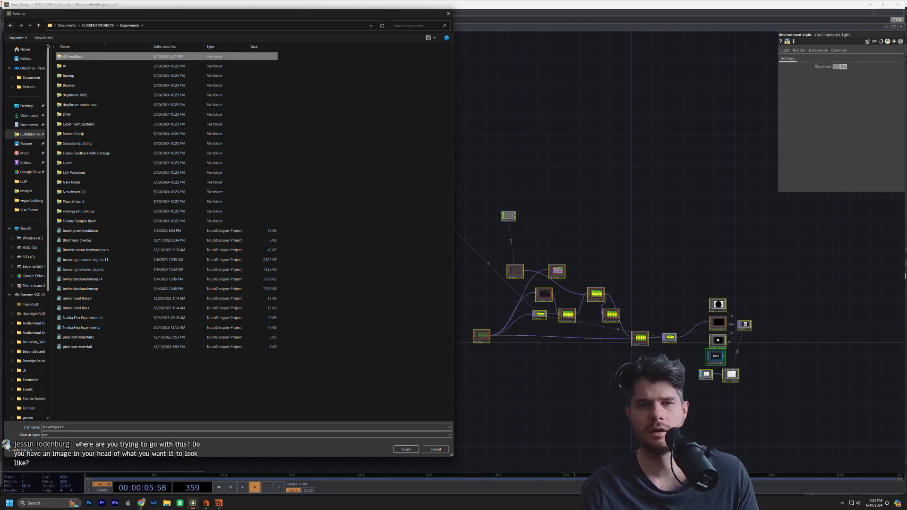
# Save the project as 3D Feedback inside the new 3D Feedback folder.
pyautogui.doubleClick(86, 56)
pyautogui.click(80, 427)
pyautogui.write('3D')
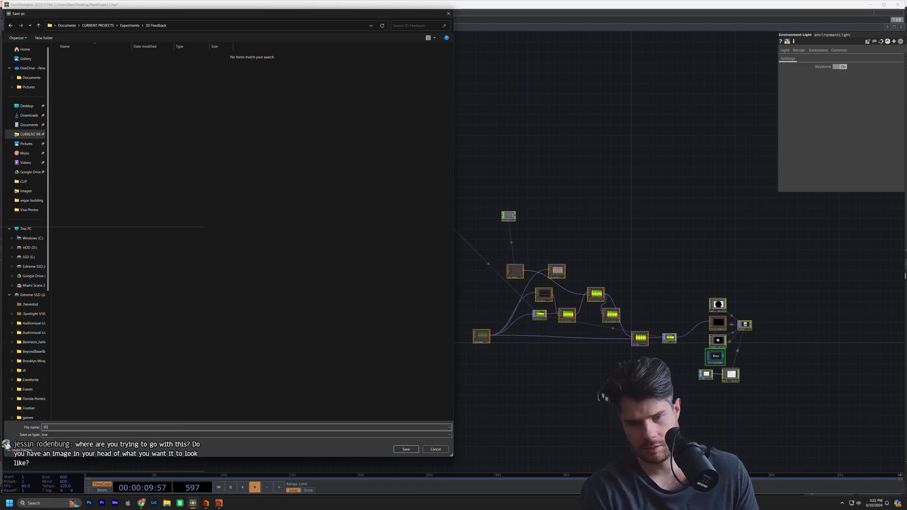
pyautogui.write(' Feedbac')
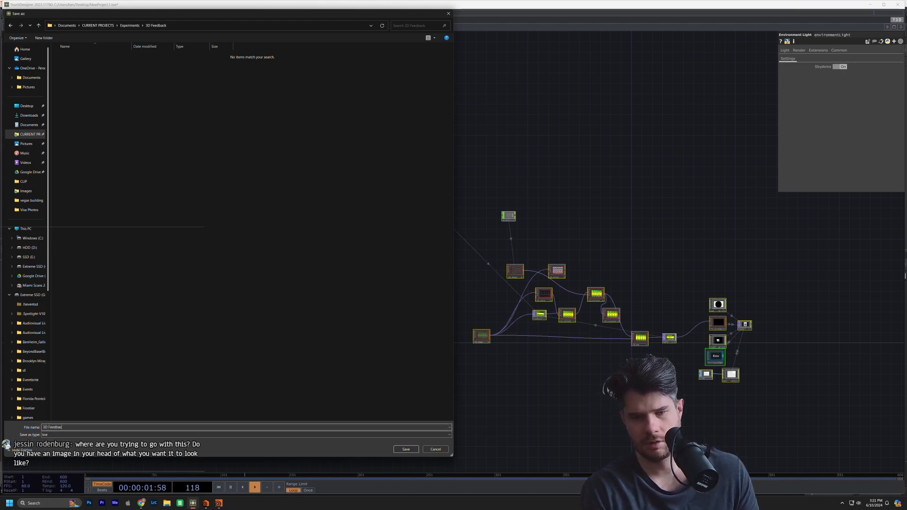
pyautogui.write('k')
pyautogui.press('Return')
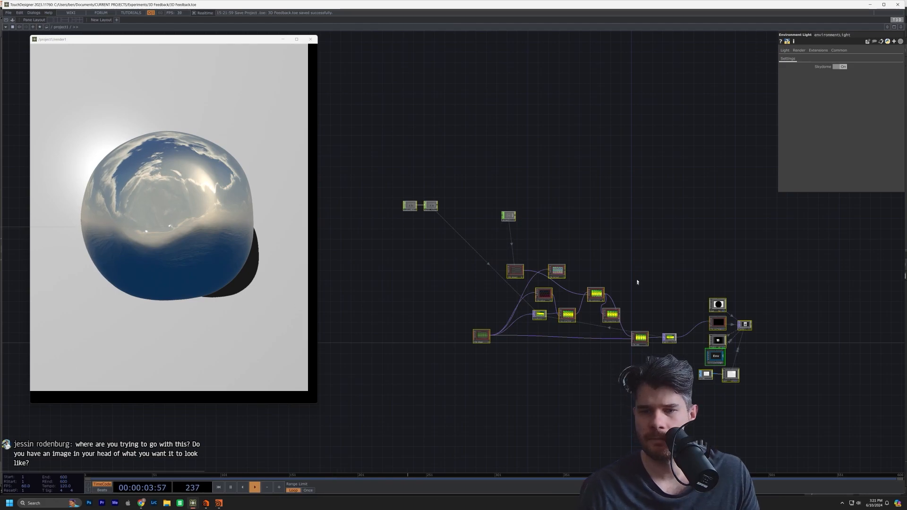
pyautogui.scroll(5, 636, 272)
pyautogui.moveTo(630, 273); pyautogui.dragTo(666, 258)
pyautogui.scroll(-3, 521, 227)
pyautogui.scroll(-2, 677, 259)
pyautogui.scroll(5, 639, 267)
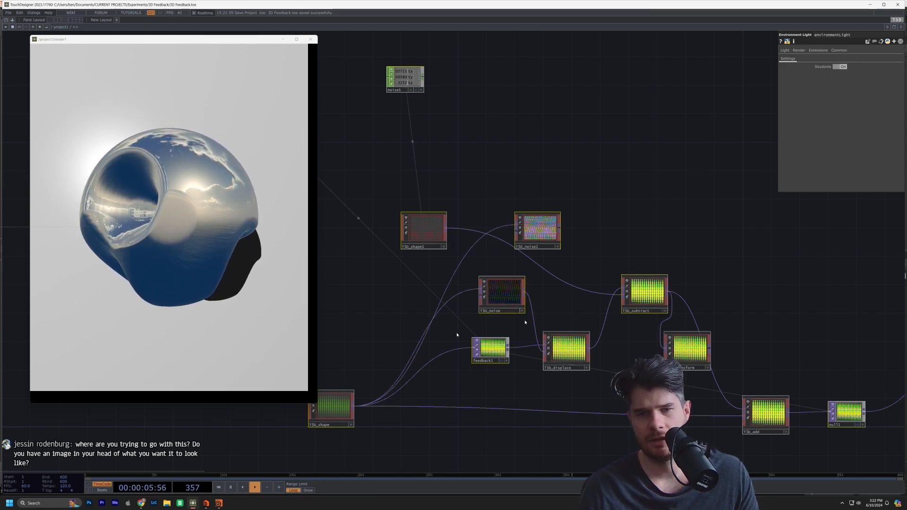
pyautogui.moveTo(752, 275); pyautogui.dragTo(350, 258)
pyautogui.scroll(3, 587, 332)
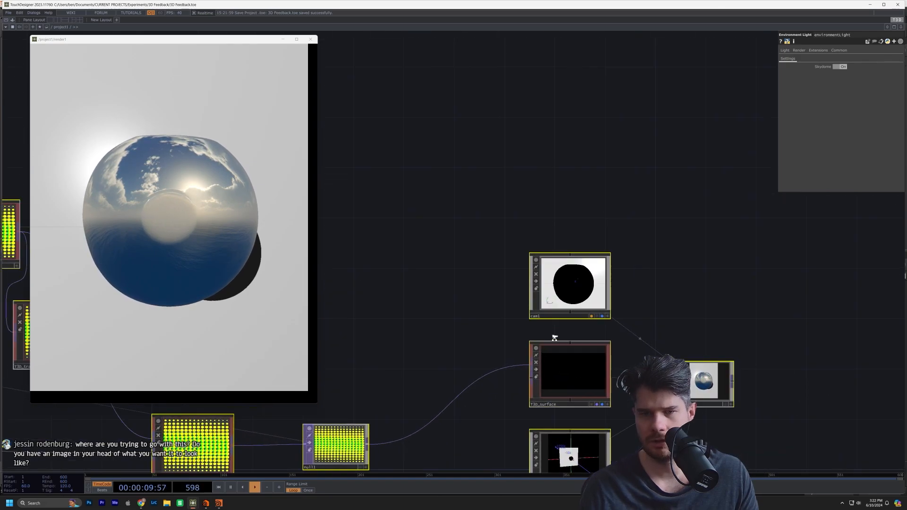
# Undo the accidental view change in cam1's active viewer.
pyautogui.scroll(1, 554, 338)
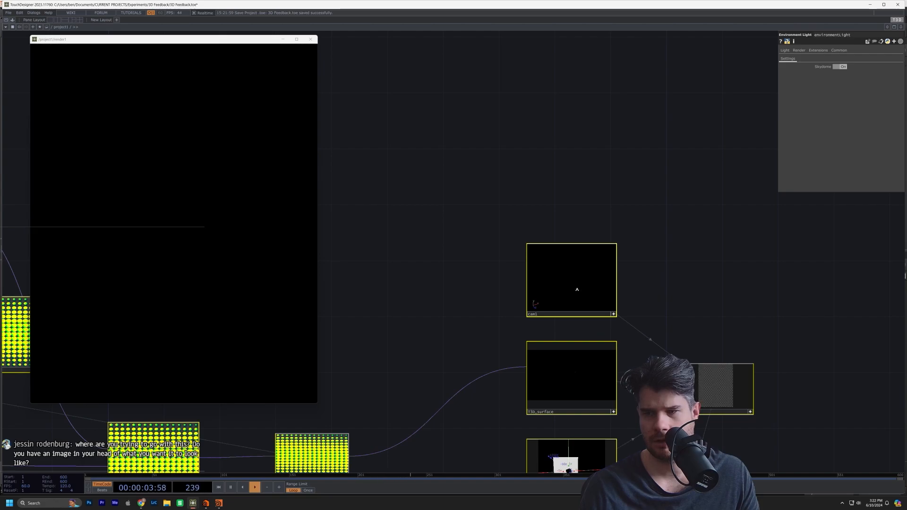
pyautogui.rightClick(575, 253)
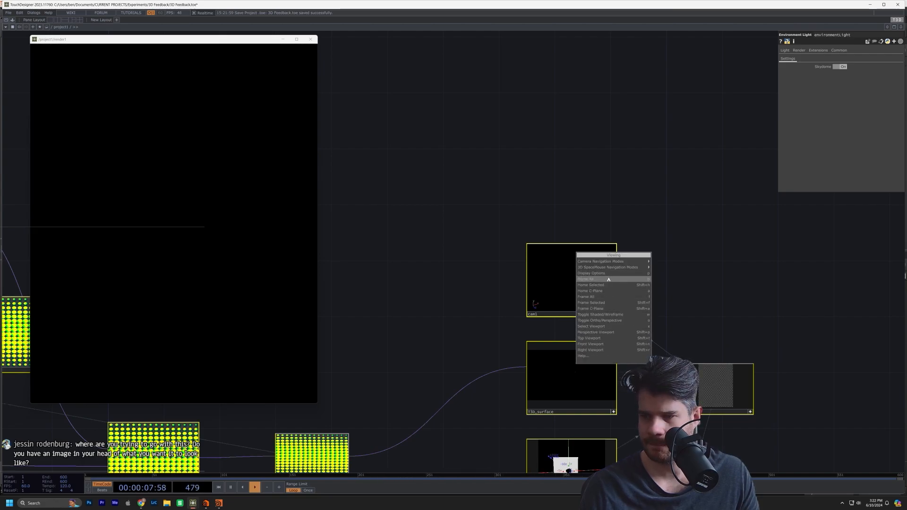
pyautogui.moveTo(609, 268)
pyautogui.click(522, 242)
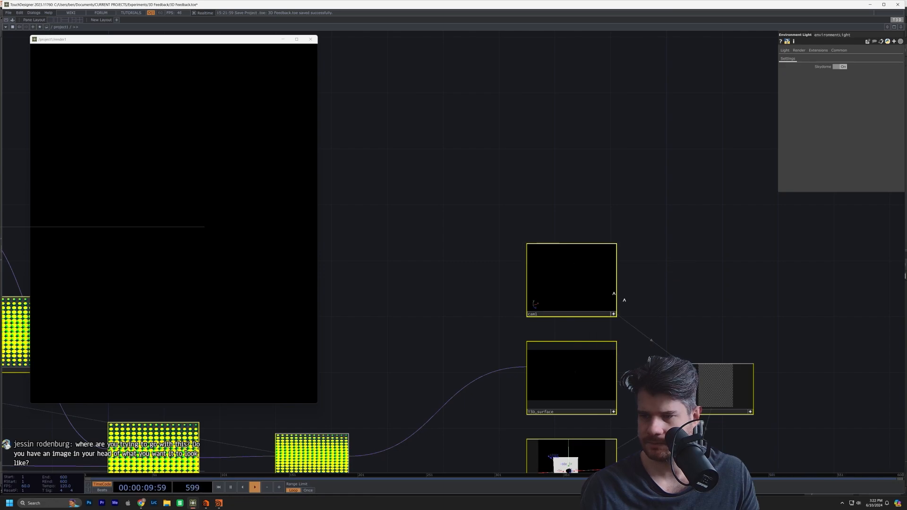
pyautogui.hotkey('ctrl', 'z')
# Deactivate the node viewers of cam1 and T3D_surface.
pyautogui.click(612, 314)
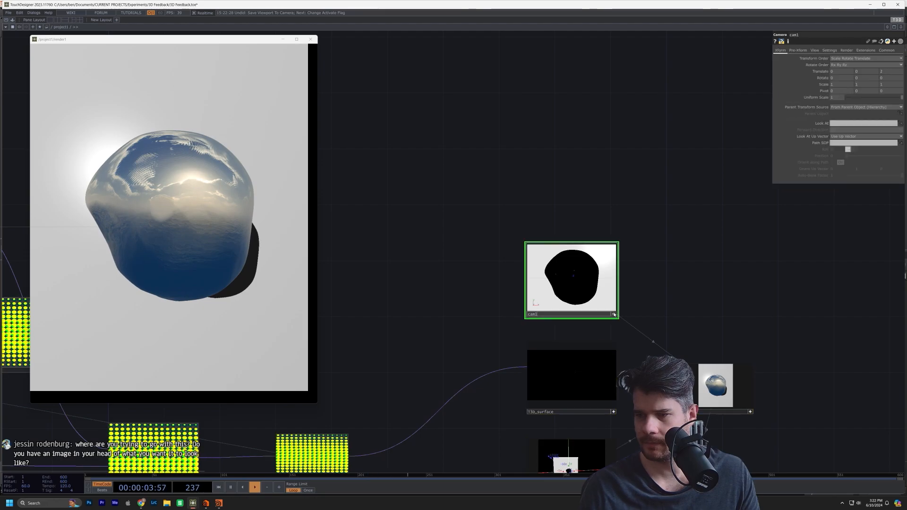
pyautogui.click(614, 314)
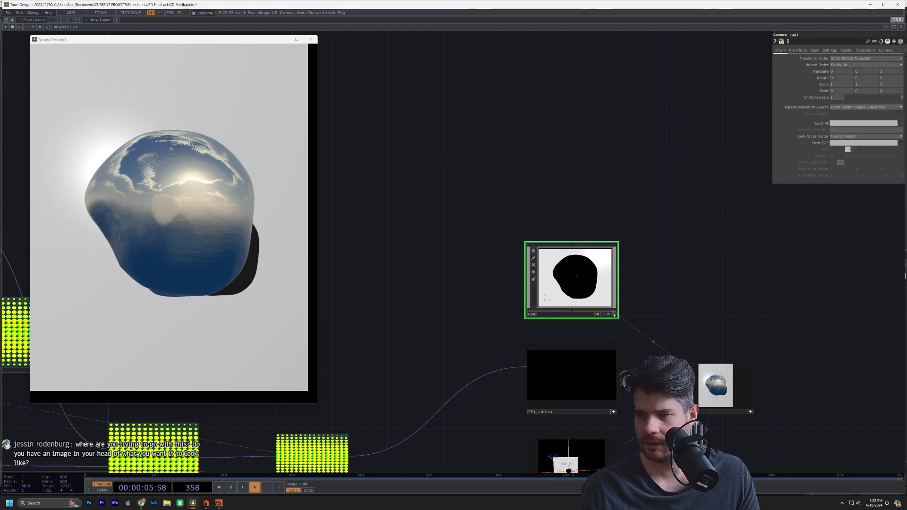
pyautogui.click(614, 412)
# Undo the stray camera move made in cam1's reactivated viewer, and deactivate the viewer of light1.
pyautogui.click(613, 314)
pyautogui.moveTo(573, 280); pyautogui.dragTo(575, 282)
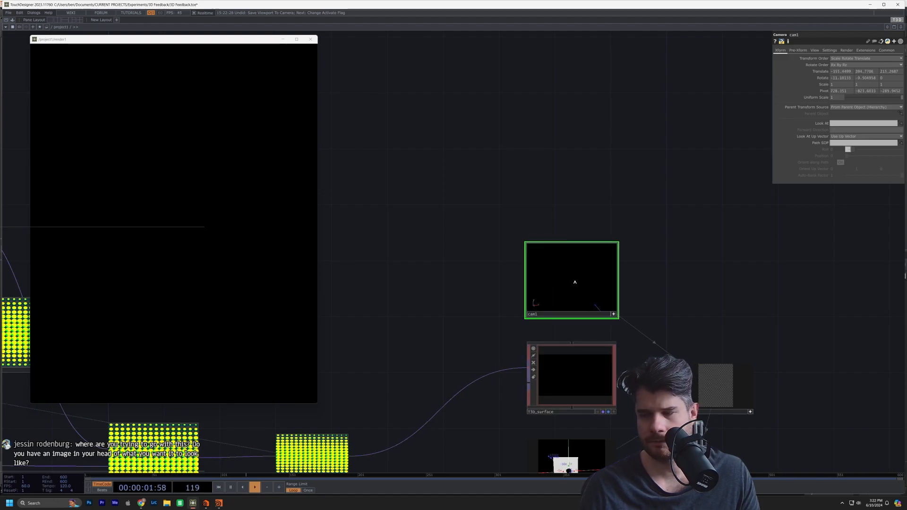
pyautogui.hotkey('ctrl', 'z')
pyautogui.moveTo(620, 420); pyautogui.dragTo(617, 316)
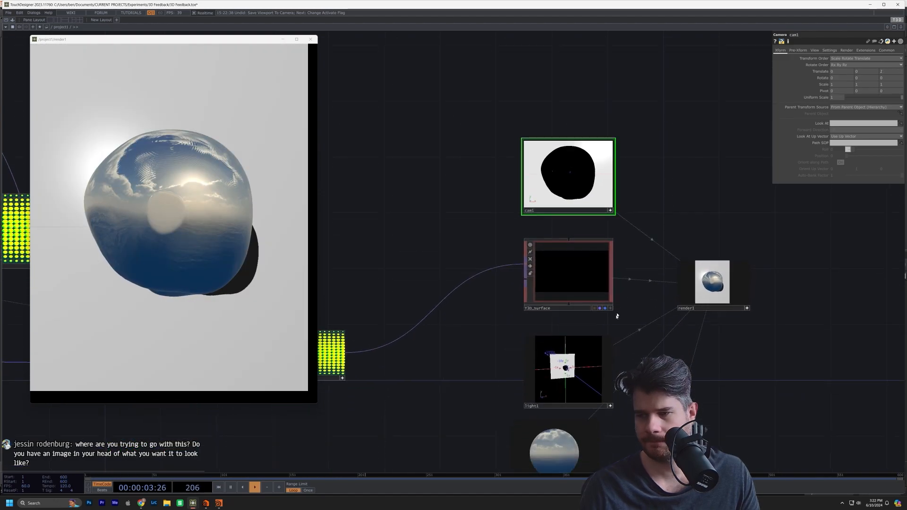
pyautogui.click(612, 406)
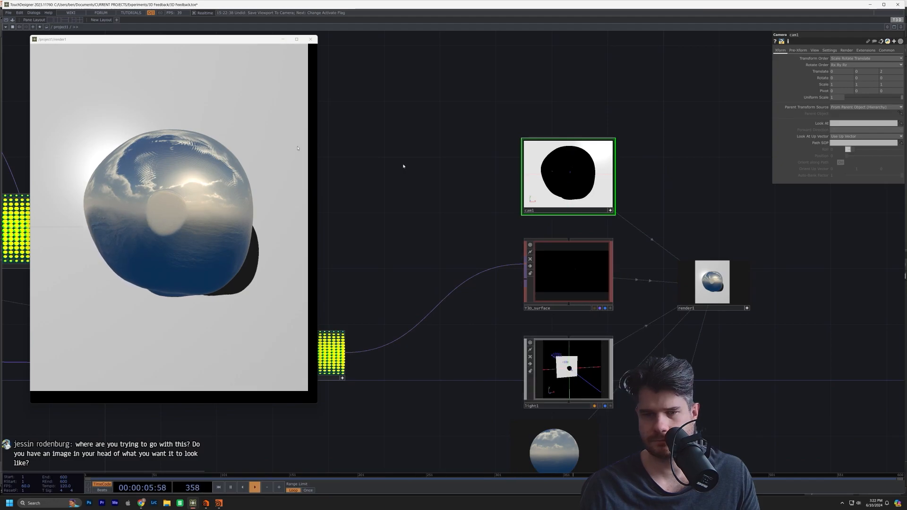
# Select all nodes in the network and collapse them into a single base component.
pyautogui.moveTo(400, 211); pyautogui.dragTo(818, 269)
pyautogui.scroll(-5, 572, 306)
pyautogui.scroll(-5, 572, 304)
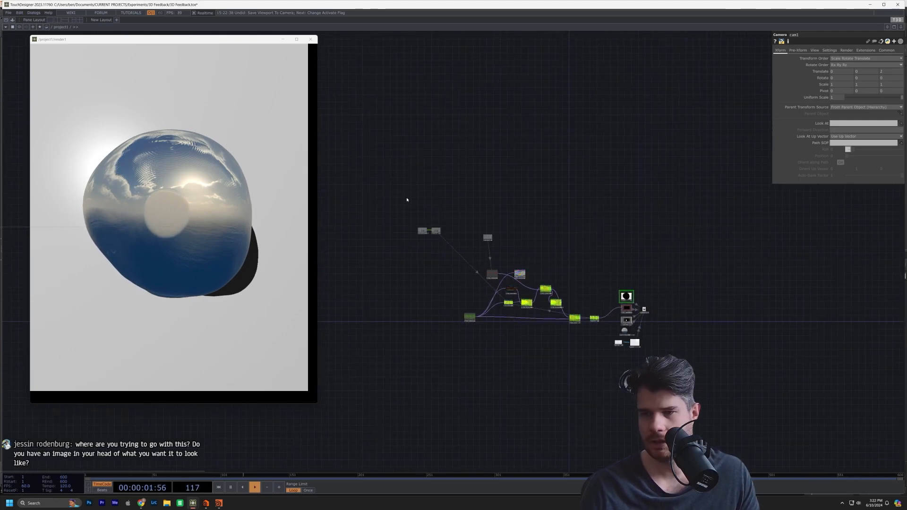
pyautogui.moveTo(391, 198); pyautogui.dragTo(568, 251, button='right')
pyautogui.scroll(5, 557, 338)
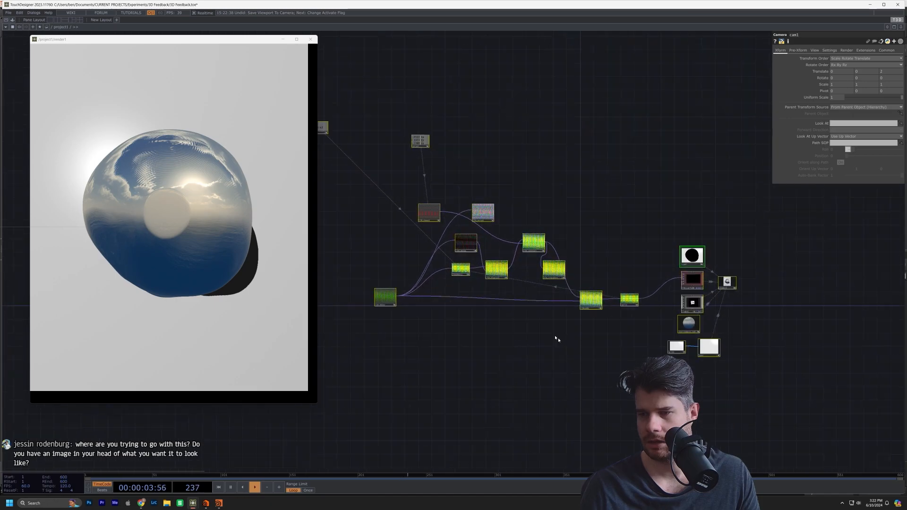
pyautogui.rightClick(557, 337)
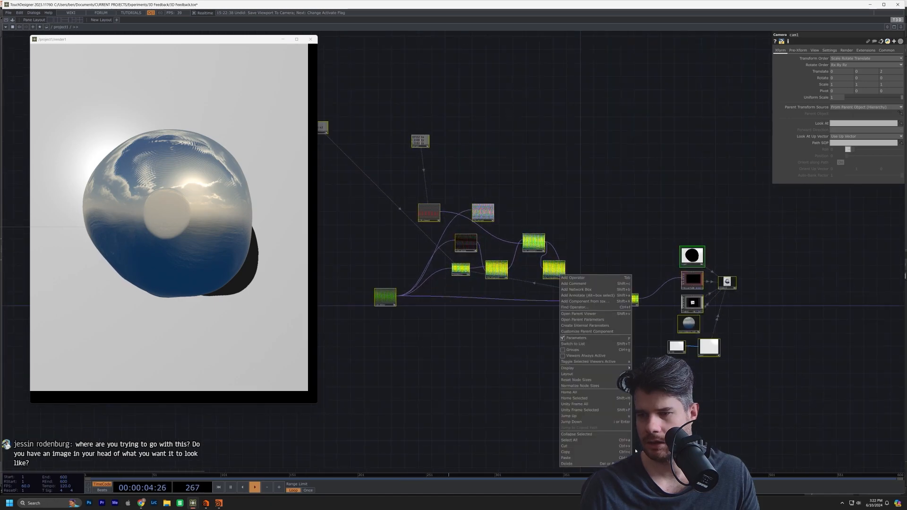
pyautogui.click(612, 436)
pyautogui.scroll(5, 539, 259)
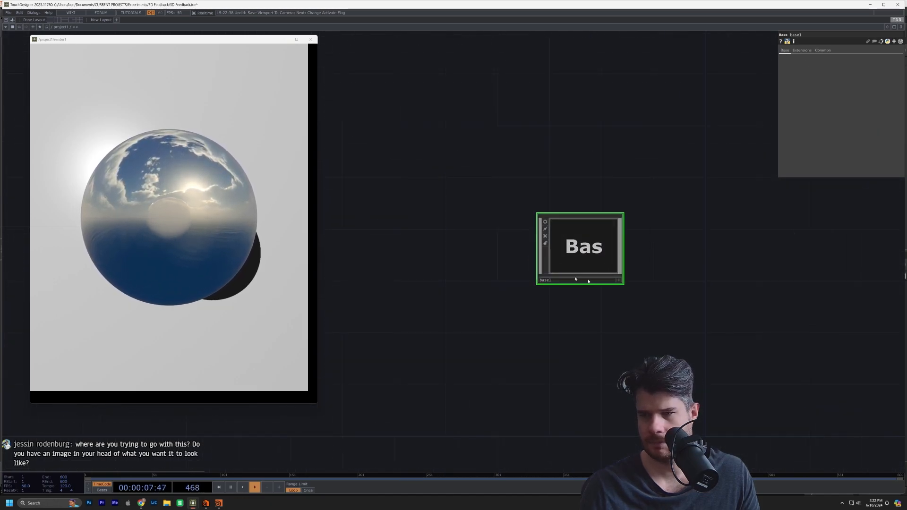
# Rename the base component Subtraction_System and paste a copy of it directly below.
pyautogui.click(576, 281)
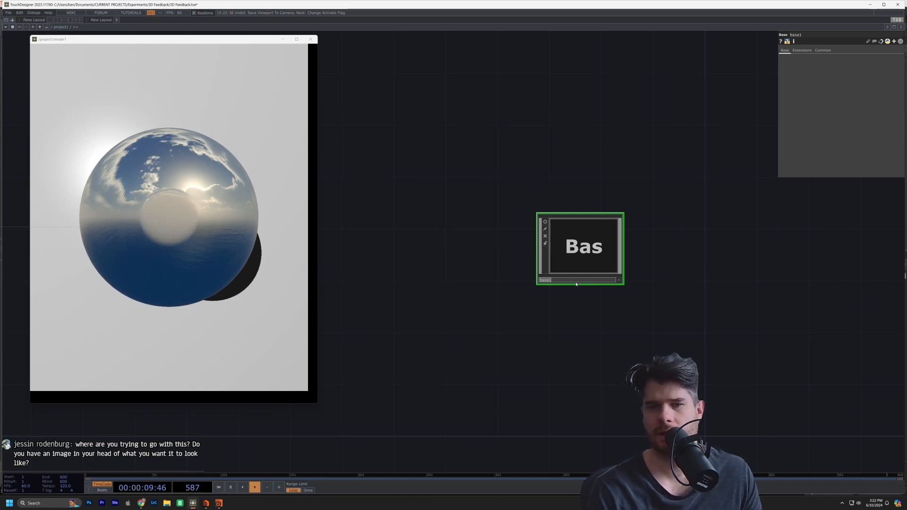
pyautogui.write('Sub')
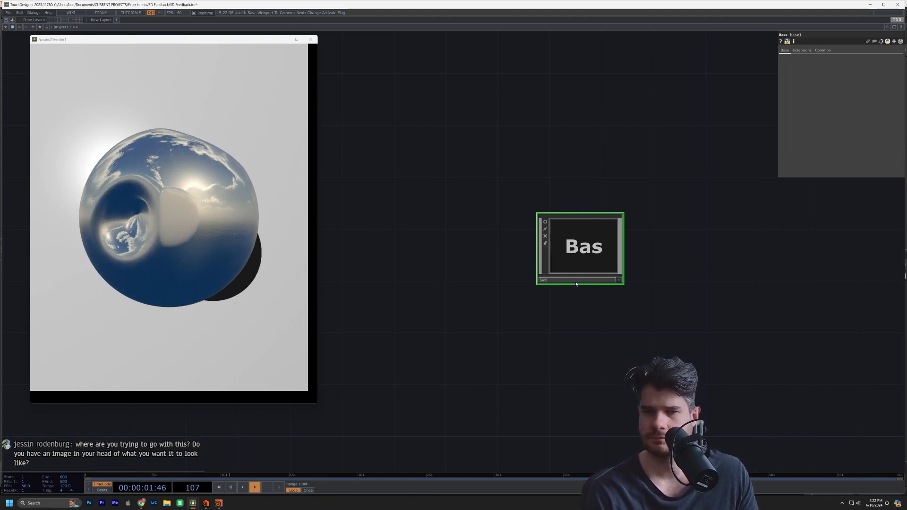
pyautogui.write('traction_')
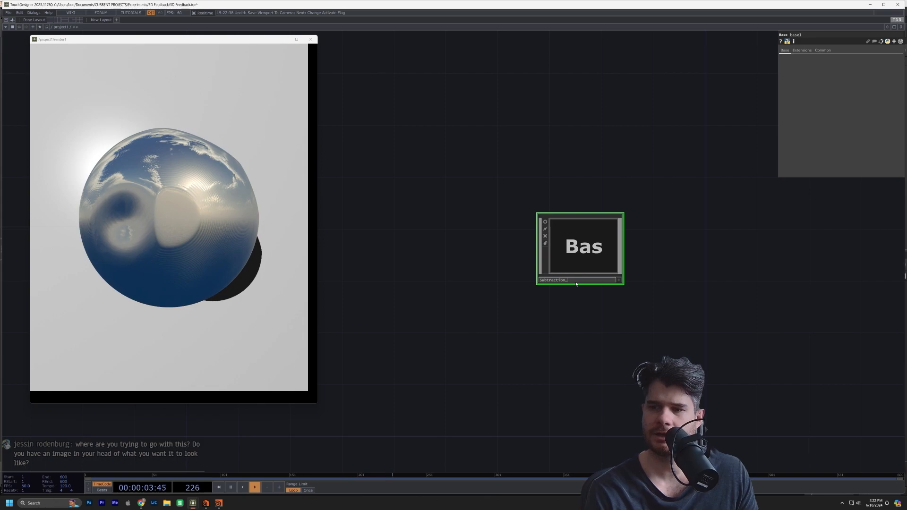
pyautogui.write('System')
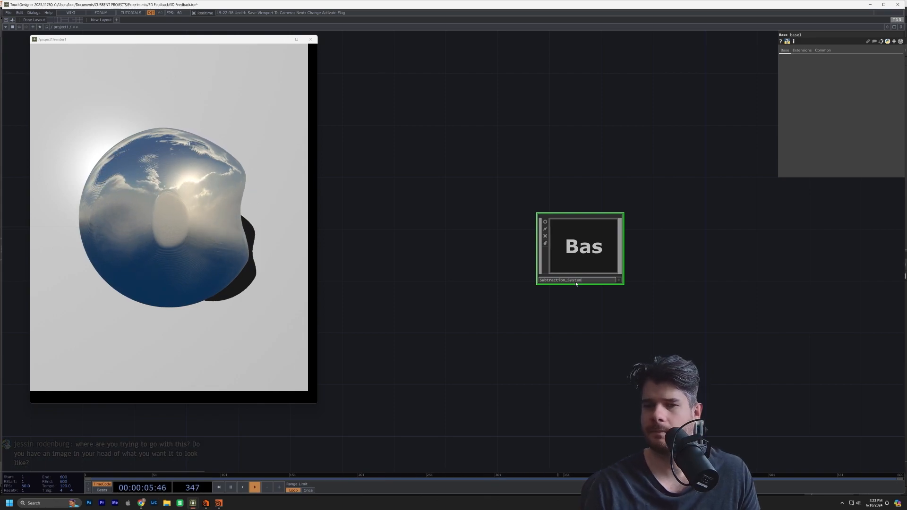
pyautogui.press('Return')
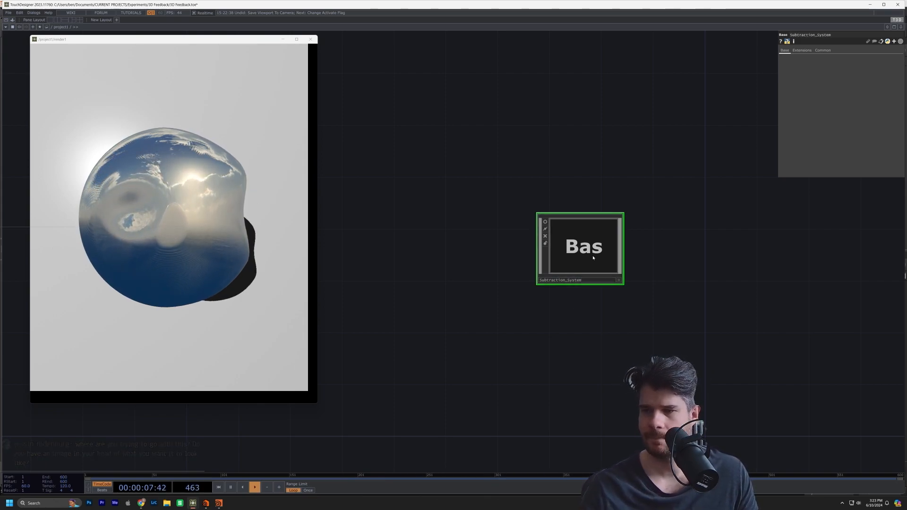
pyautogui.hotkey('ctrl', 'c')
pyautogui.hotkey('ctrl', 'v')
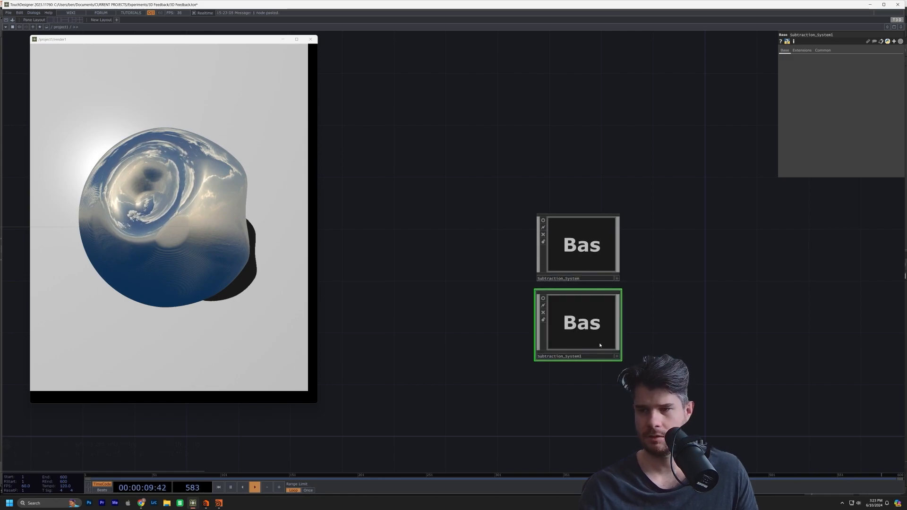
# Close the render1 viewer window and rename the copied base component Growth_System.
pyautogui.click(580, 259)
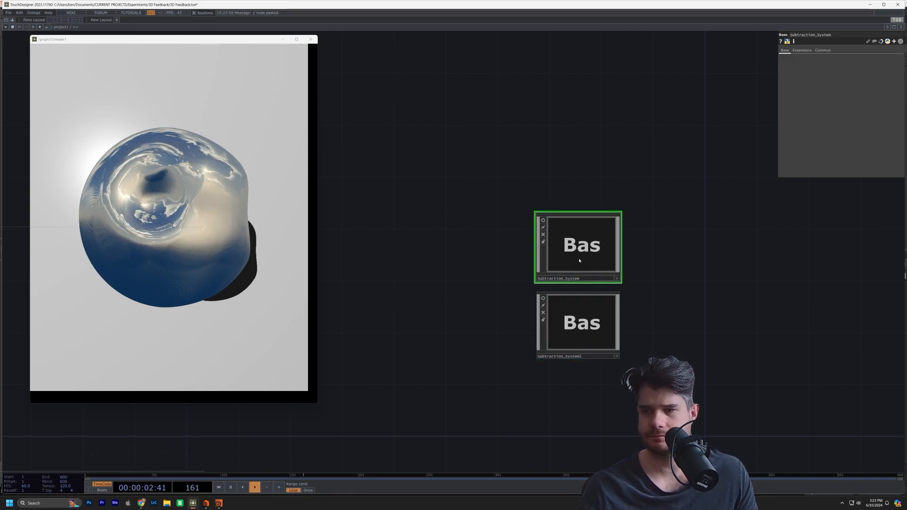
pyautogui.click(310, 40)
pyautogui.click(590, 358)
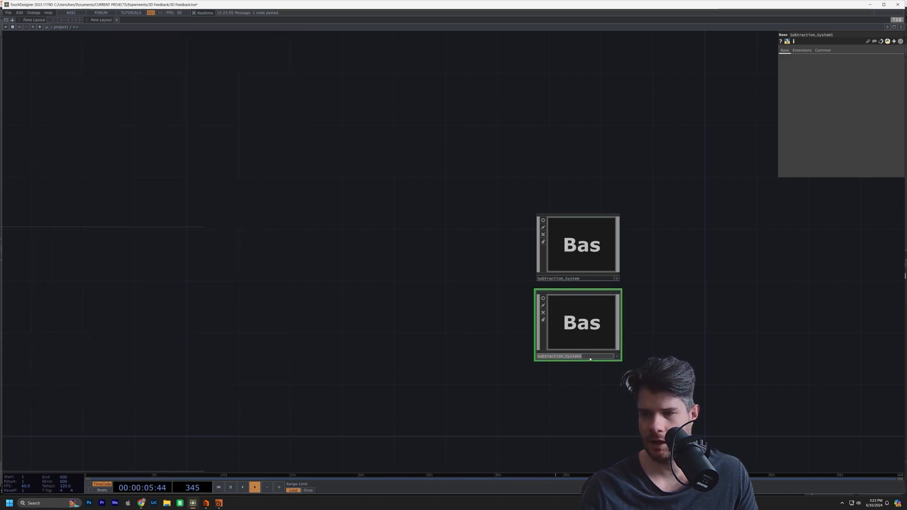
pyautogui.write('Gr')
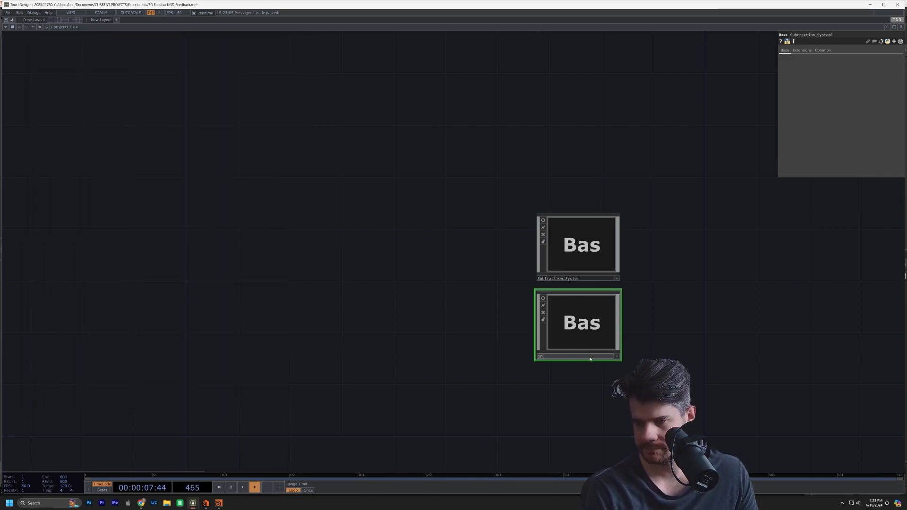
pyautogui.write('iwth_System')
pyautogui.press('Return')
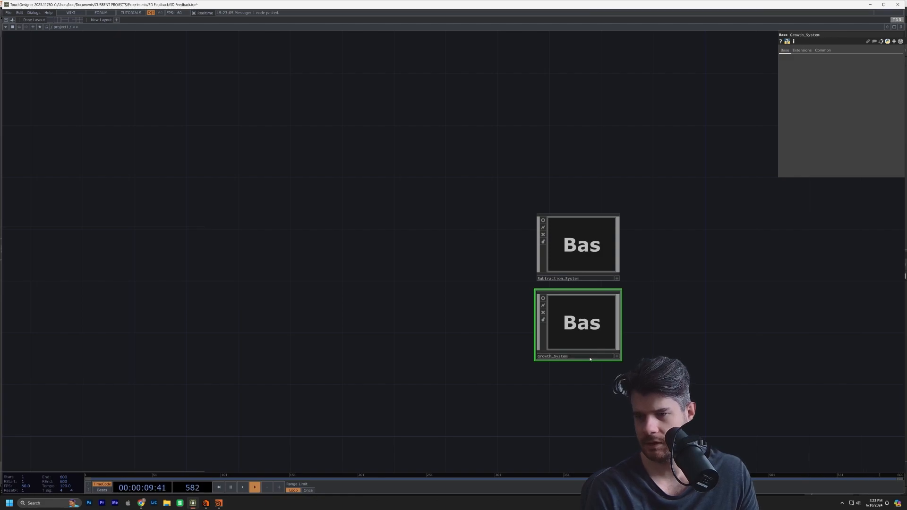
# Enter the Growth_System component and deactivate the node viewers of all its selected nodes.
pyautogui.press('i')
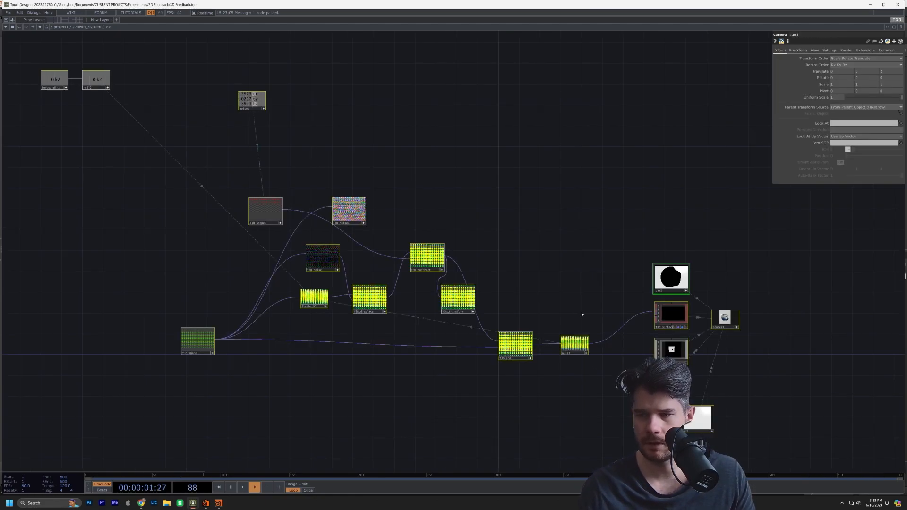
pyautogui.moveTo(808, 326); pyautogui.dragTo(722, 329)
pyautogui.scroll(2, 723, 328)
pyautogui.scroll(3, 722, 329)
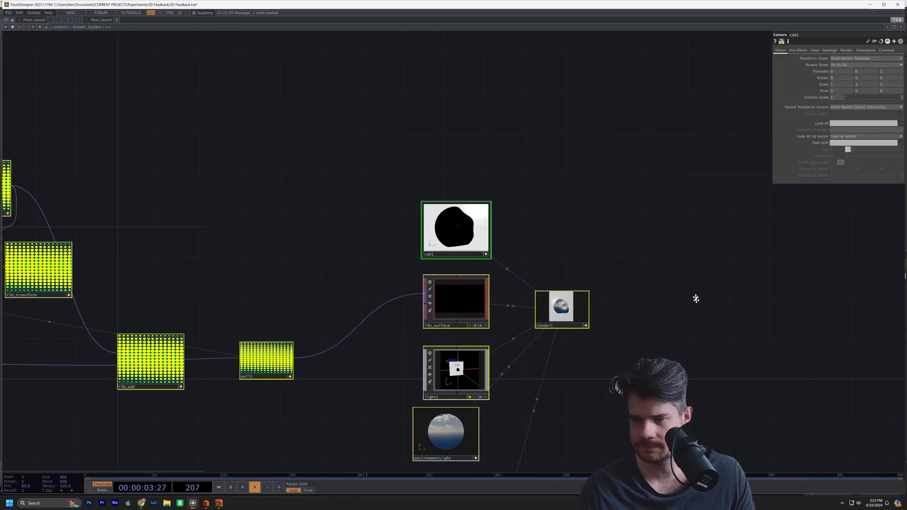
pyautogui.moveTo(589, 346); pyautogui.dragTo(569, 268)
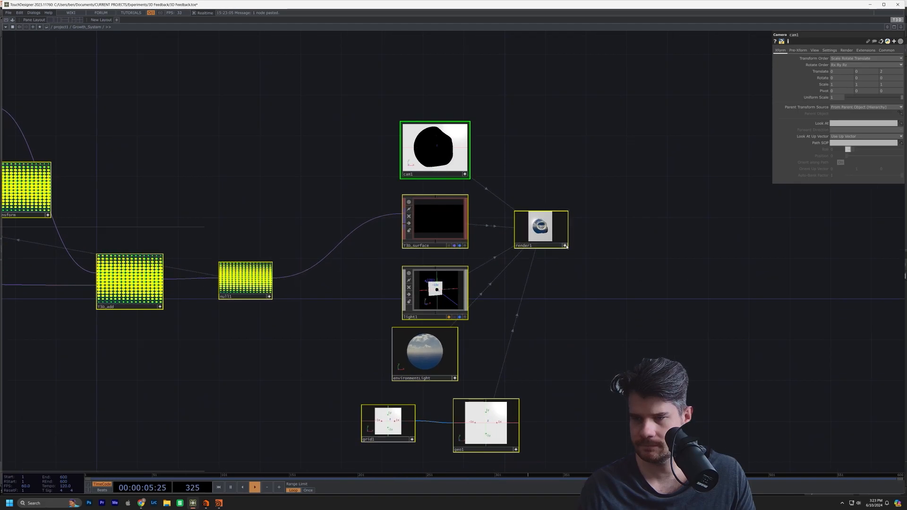
pyautogui.click(569, 267)
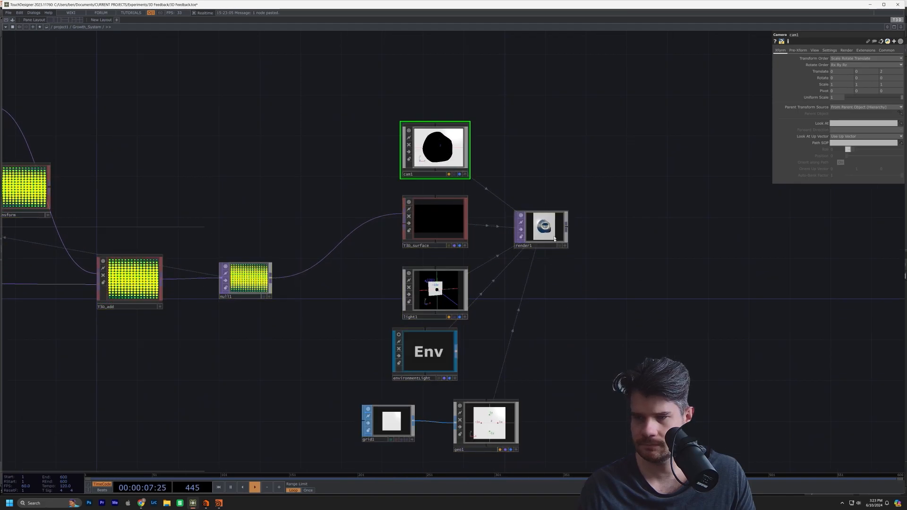
# Open render1's output in a separate floating viewer window.
pyautogui.rightClick(555, 239)
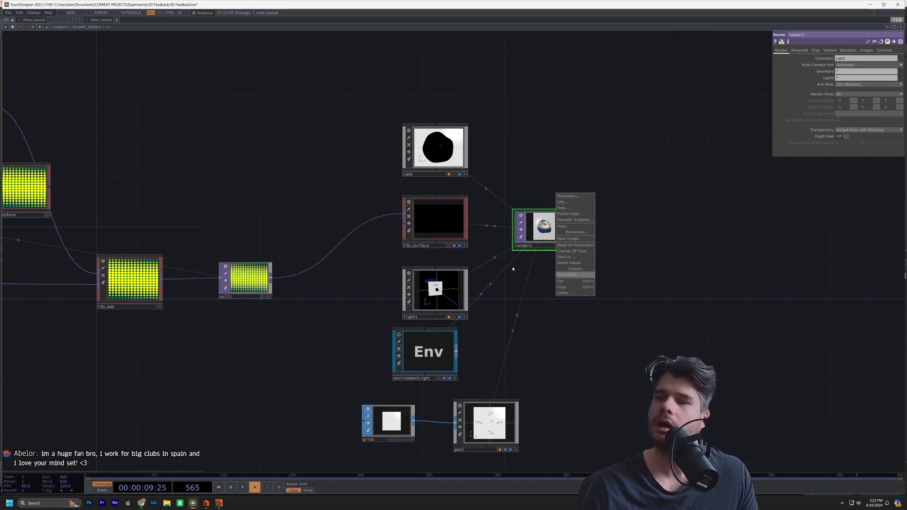
pyautogui.click(536, 232)
pyautogui.rightClick(538, 230)
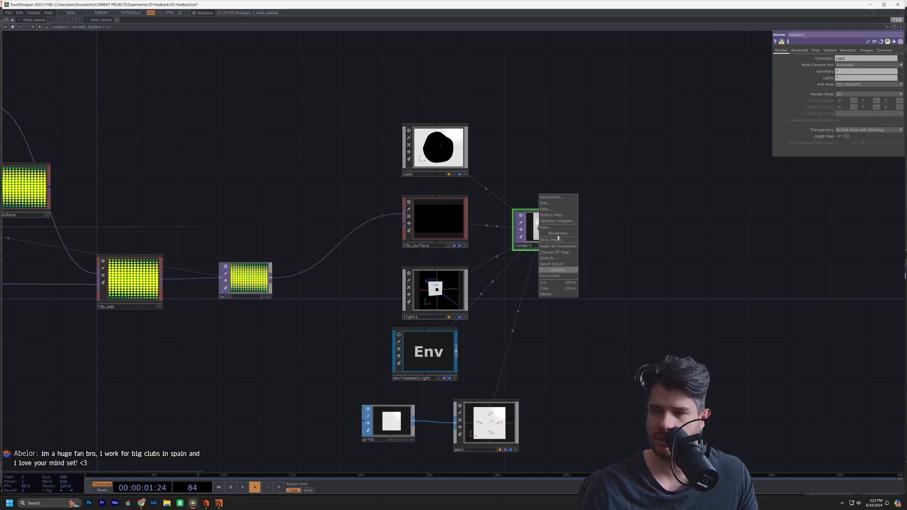
pyautogui.click(516, 235)
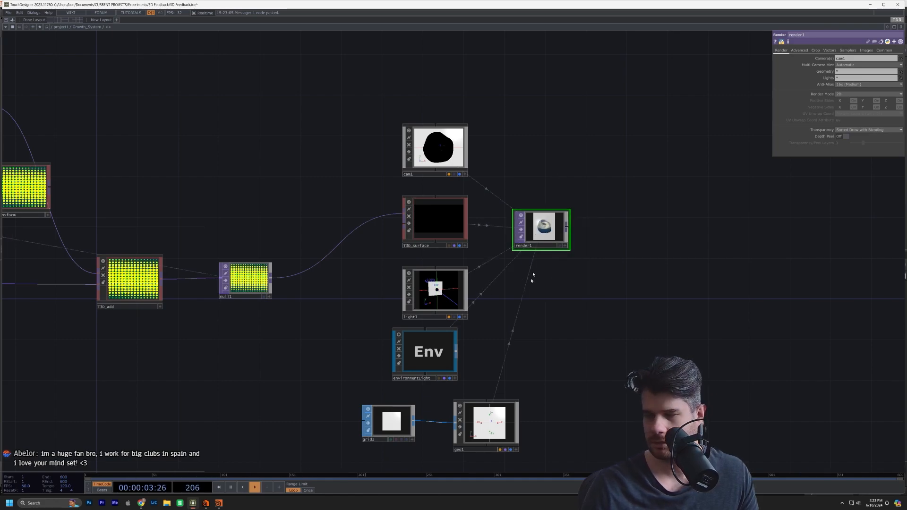
pyautogui.rightClick(545, 230)
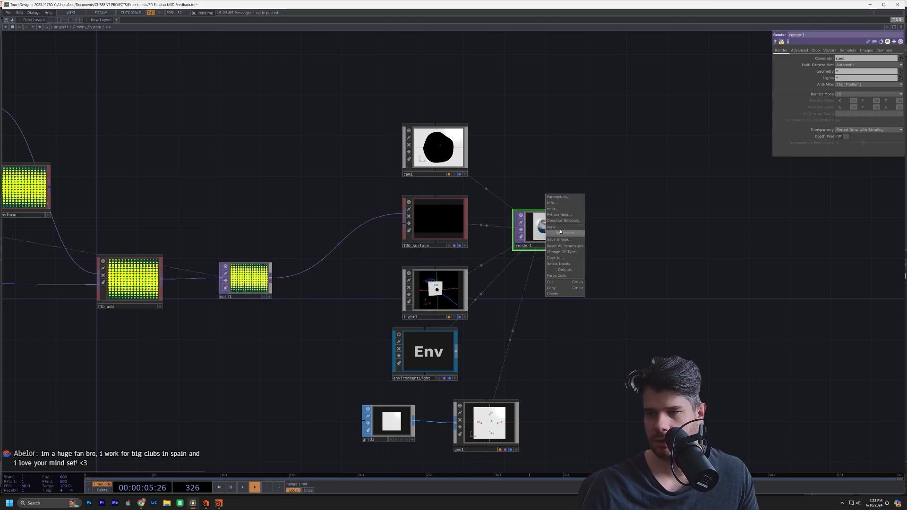
pyautogui.click(554, 227)
# Delete the T3D_displace and T3D_noise nodes from the feedback loop.
pyautogui.moveTo(881, 284); pyautogui.dragTo(540, 284)
pyautogui.moveTo(121, 117); pyautogui.dragTo(732, 169)
pyautogui.scroll(-4, 630, 320)
pyautogui.moveTo(628, 366); pyautogui.dragTo(863, 364)
pyautogui.moveTo(756, 399); pyautogui.dragTo(683, 443)
pyautogui.scroll(2, 699, 371)
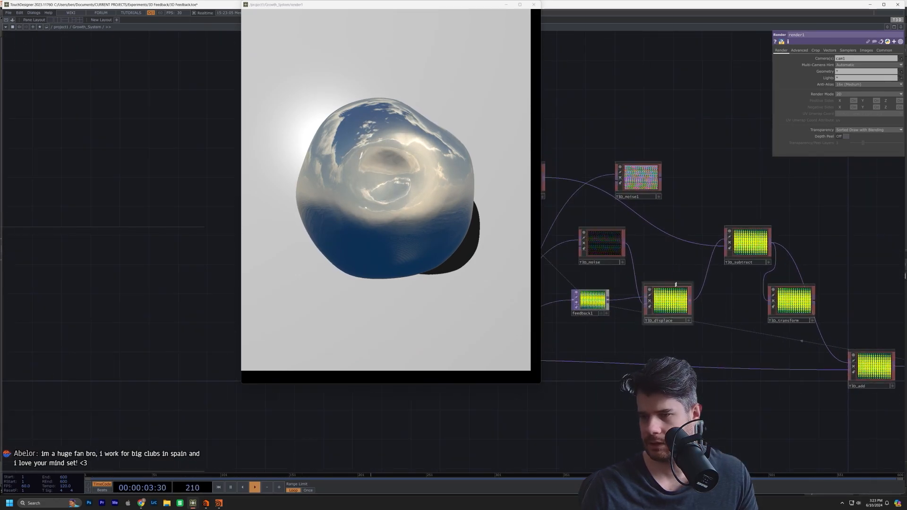
pyautogui.click(679, 287)
pyautogui.press('Delete')
pyautogui.click(590, 236)
pyautogui.press('Delete')
# Wire feedback1 directly into T3D_add and delete T3D_transform.
pyautogui.moveTo(664, 292); pyautogui.dragTo(717, 347)
pyautogui.moveTo(647, 377); pyautogui.dragTo(588, 372)
pyautogui.click(597, 366)
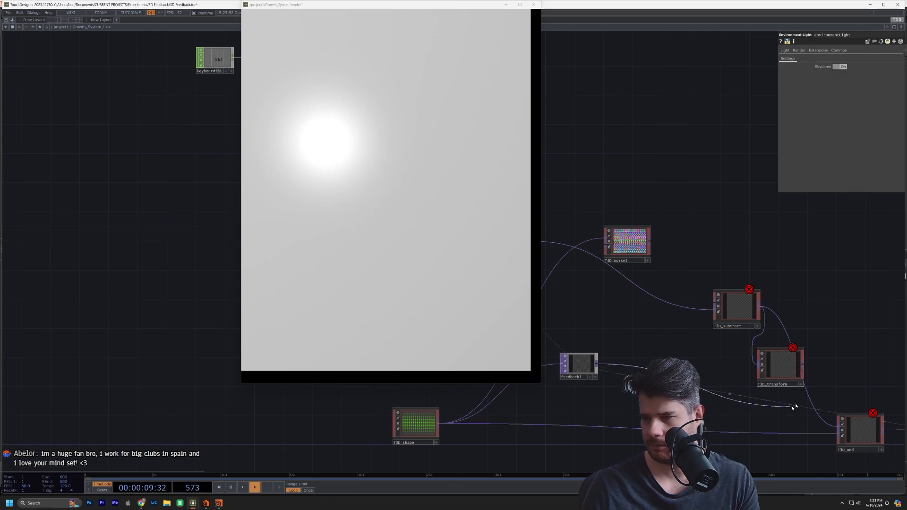
pyautogui.click(774, 367)
pyautogui.press('Delete')
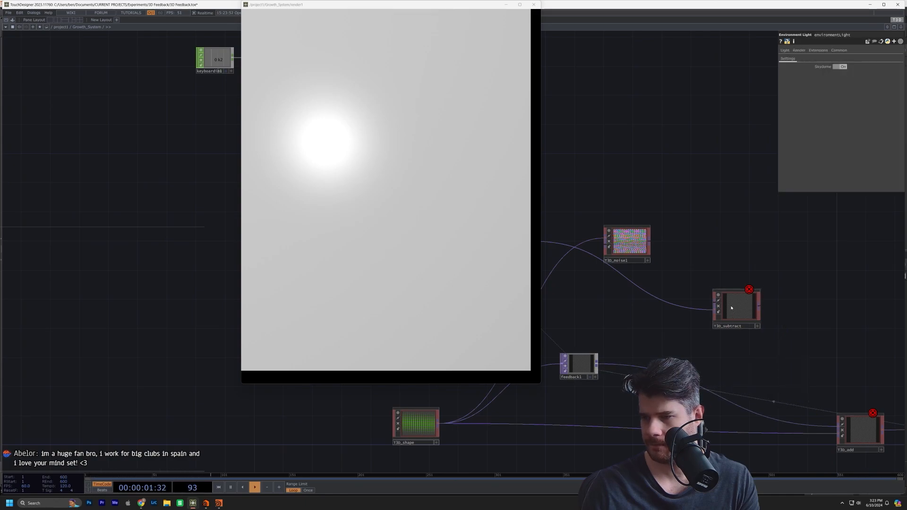
# Delete the T3D_subtract and T3D_noise1 nodes.
pyautogui.click(735, 307)
pyautogui.press('Delete')
pyautogui.moveTo(640, 283); pyautogui.dragTo(781, 310)
pyautogui.click(780, 282)
pyautogui.press('Delete')
# Delete T3D_shape1 and the noise1 CHOP that drives its center.
pyautogui.moveTo(777, 370); pyautogui.dragTo(813, 333)
pyautogui.click(692, 235)
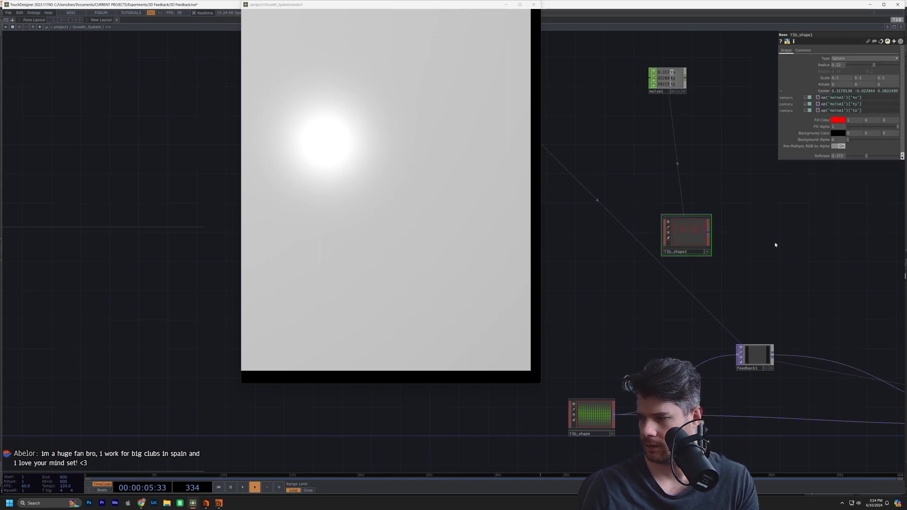
pyautogui.press('Delete')
pyautogui.click(666, 72)
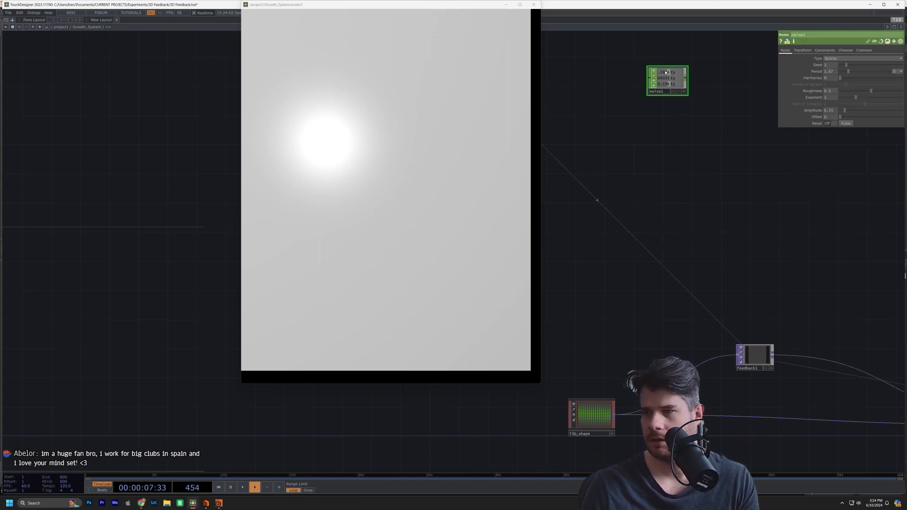
pyautogui.press('Delete')
pyautogui.moveTo(754, 352); pyautogui.dragTo(714, 296)
pyautogui.moveTo(609, 394); pyautogui.dragTo(558, 410)
pyautogui.scroll(1, 593, 432)
pyautogui.scroll(2, 609, 429)
pyautogui.moveTo(609, 430); pyautogui.dragTo(741, 369)
pyautogui.scroll(2, 740, 369)
pyautogui.scroll(-2, 751, 377)
pyautogui.moveTo(770, 401); pyautogui.dragTo(528, 439)
pyautogui.scroll(-5, 628, 384)
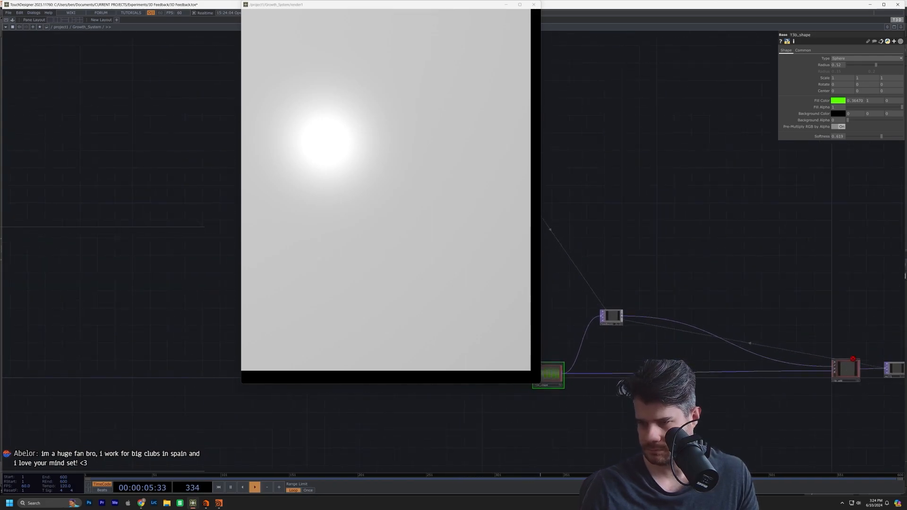
pyautogui.press('Tab')
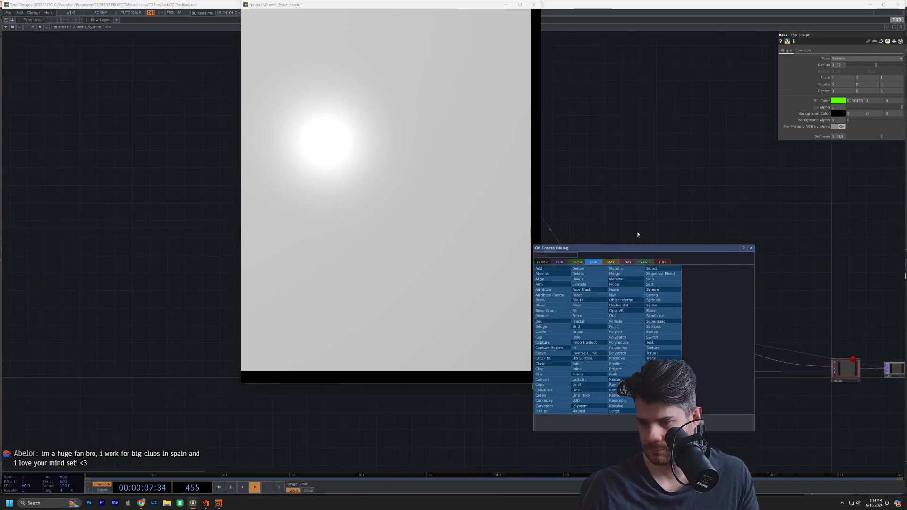
pyautogui.press('Escape')
# Add a T3D Noise operator beneath T3D_shape.
pyautogui.moveTo(592, 405); pyautogui.dragTo(702, 404)
pyautogui.scroll(5, 690, 403)
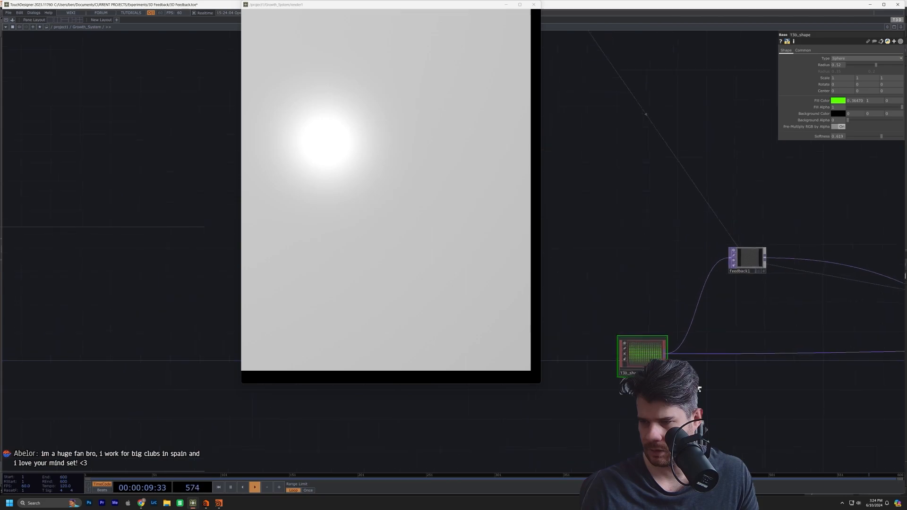
pyautogui.scroll(-2, 688, 402)
pyautogui.press('Tab')
pyautogui.write('noise')
pyautogui.click(711, 327)
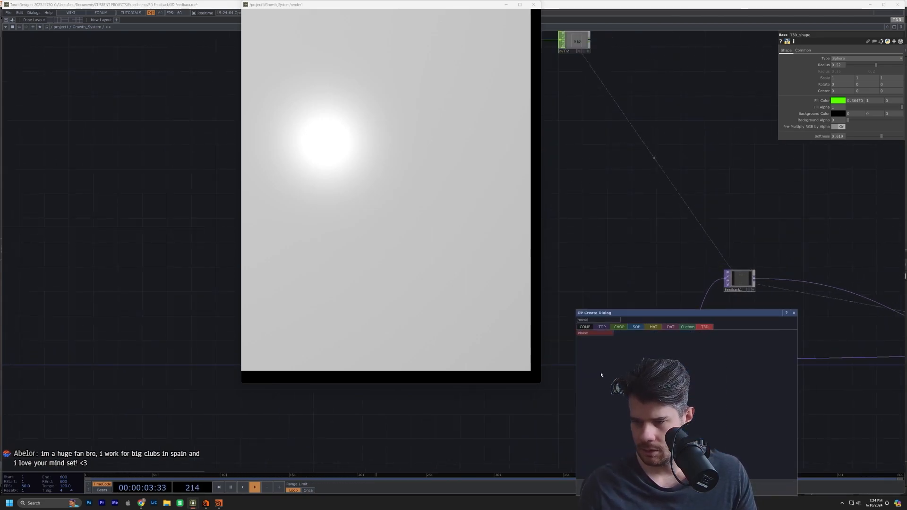
pyautogui.click(588, 334)
pyautogui.click(651, 355)
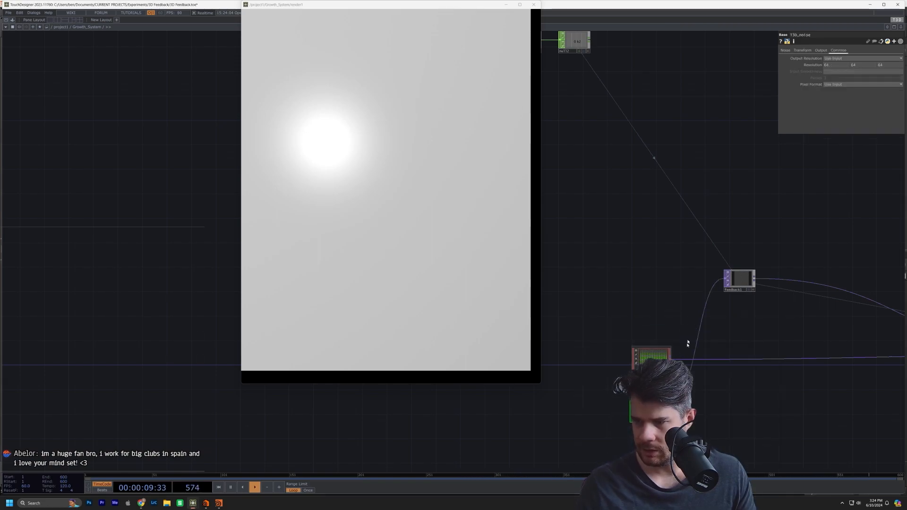
# Feed T3D_add from T3D_noise in place of T3D_shape, delete T3D_shape, and move T3D_noise up into its spot.
pyautogui.moveTo(721, 357); pyautogui.dragTo(721, 360)
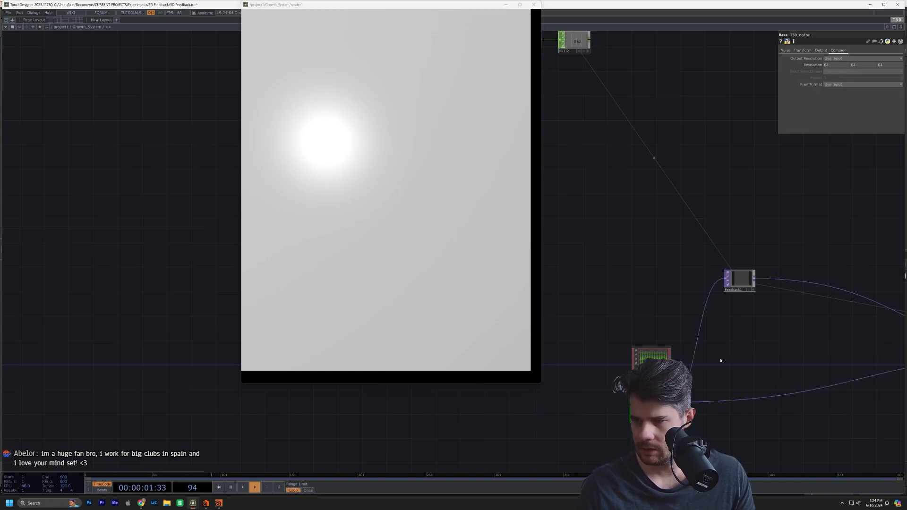
pyautogui.click(651, 355)
pyautogui.press('Delete')
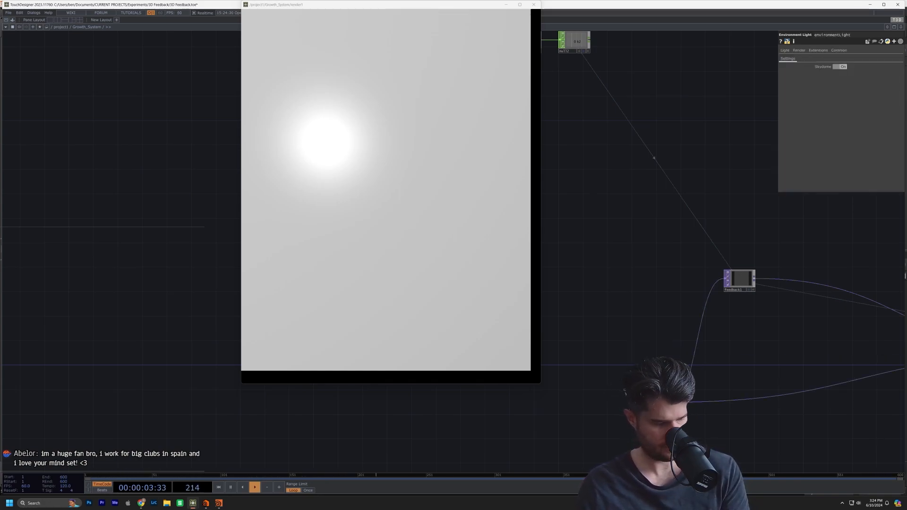
pyautogui.moveTo(659, 374); pyautogui.dragTo(634, 369)
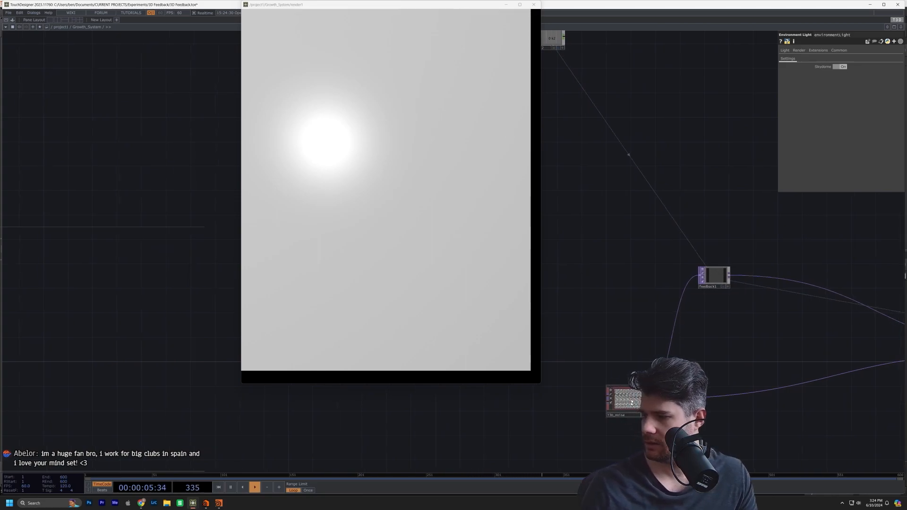
pyautogui.moveTo(635, 402); pyautogui.dragTo(605, 340)
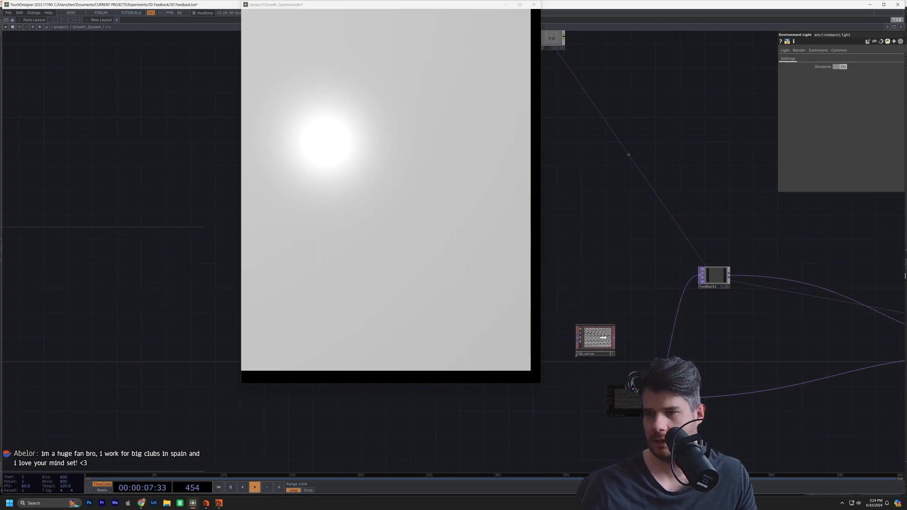
# Read the error reported on T3D_add and check the wiring from T3D_noise and feedback1.
pyautogui.moveTo(890, 359); pyautogui.dragTo(453, 427)
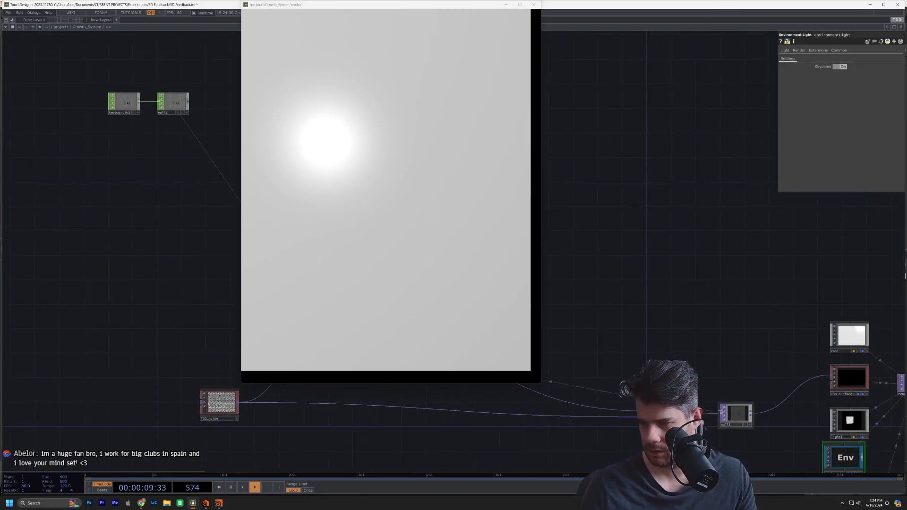
pyautogui.click(666, 415)
pyautogui.moveTo(702, 351); pyautogui.dragTo(806, 311)
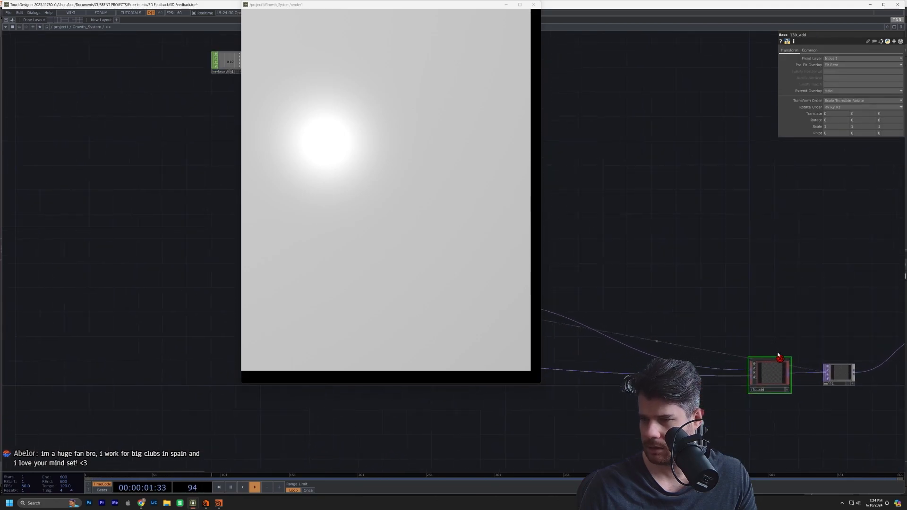
pyautogui.moveTo(779, 362)
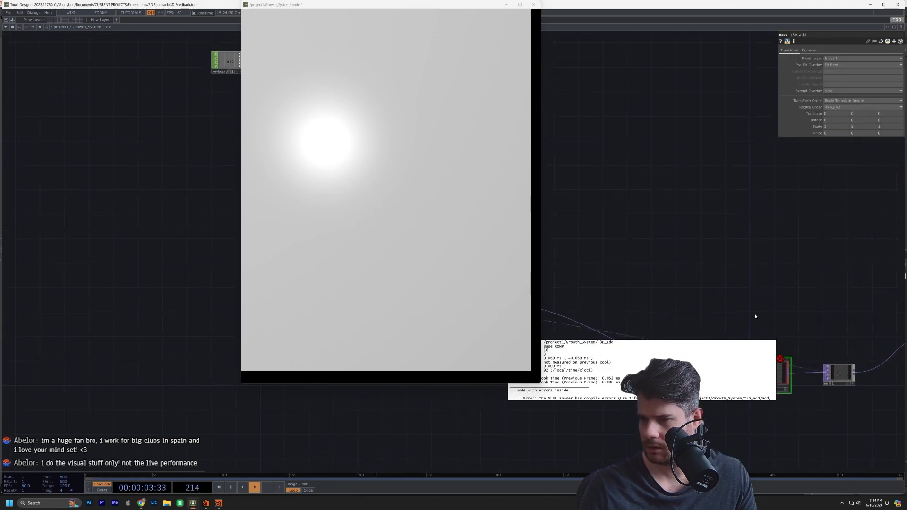
pyautogui.scroll(3, 694, 308)
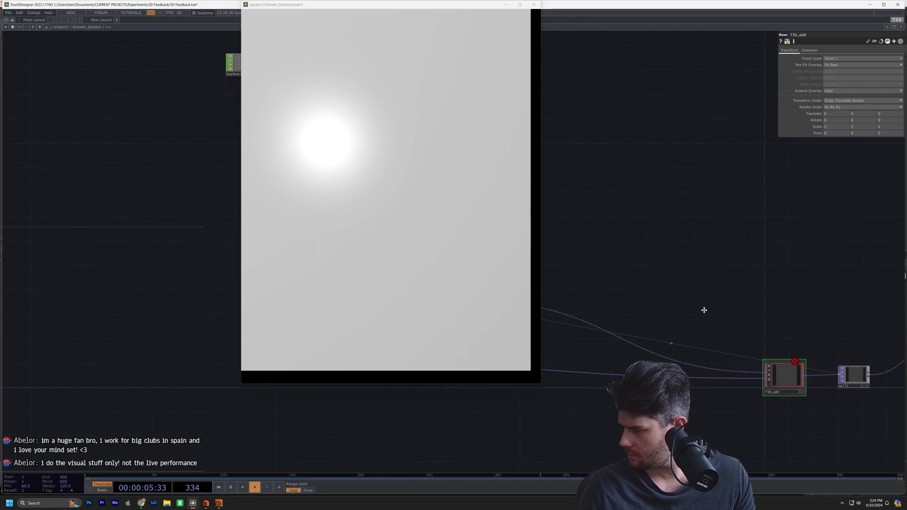
pyautogui.moveTo(686, 318); pyautogui.dragTo(777, 334)
pyautogui.moveTo(617, 366); pyautogui.dragTo(674, 366)
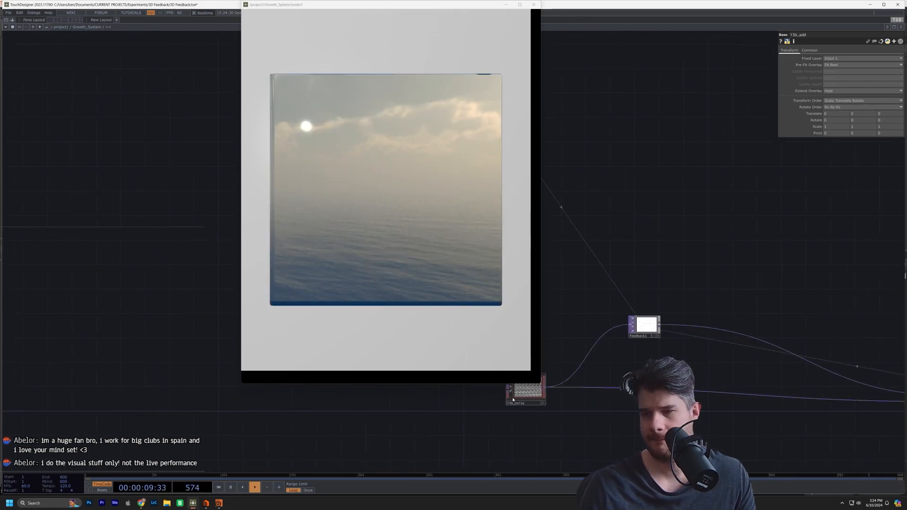
# Move T3D_noise further away from feedback1 and close the render1 viewer window.
pyautogui.moveTo(519, 398); pyautogui.dragTo(457, 428)
pyautogui.moveTo(654, 322); pyautogui.dragTo(386, 333)
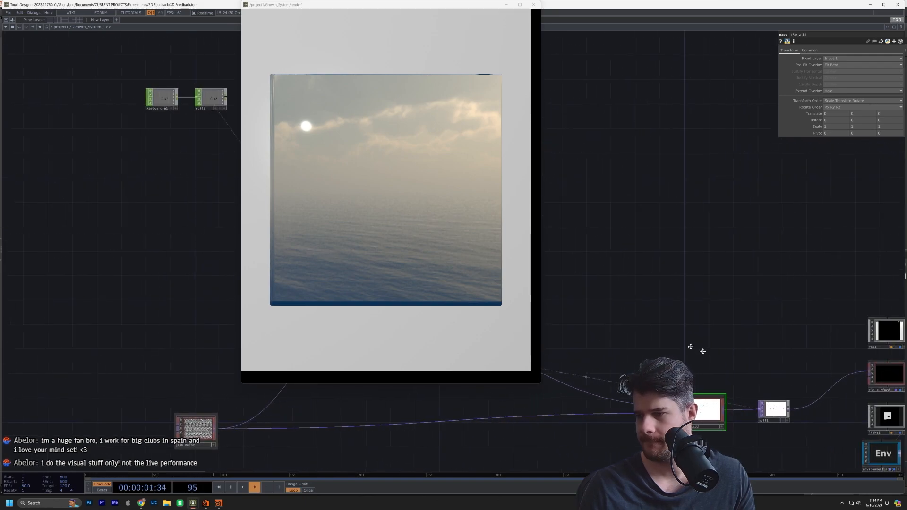
pyautogui.moveTo(703, 352); pyautogui.dragTo(616, 340)
pyautogui.moveTo(839, 388); pyautogui.dragTo(752, 378)
pyautogui.scroll(3, 753, 378)
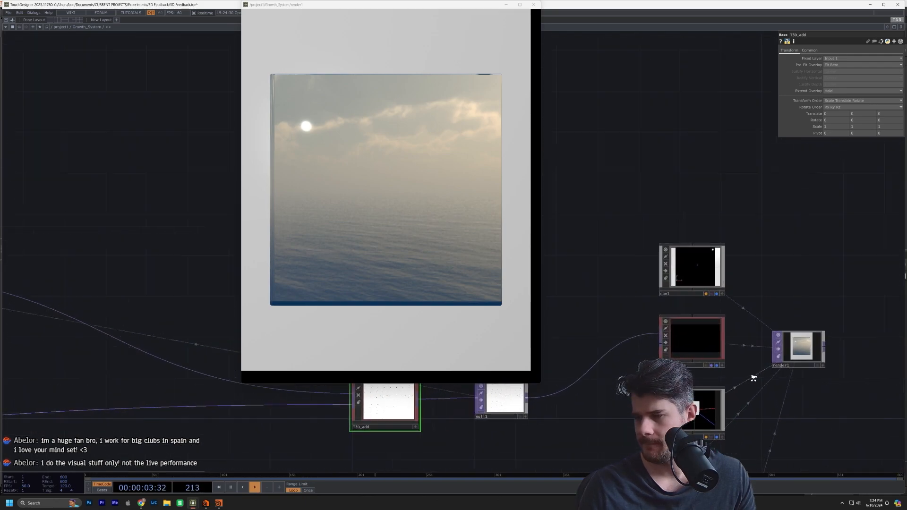
pyautogui.scroll(-3, 765, 377)
pyautogui.moveTo(855, 412); pyautogui.dragTo(698, 404)
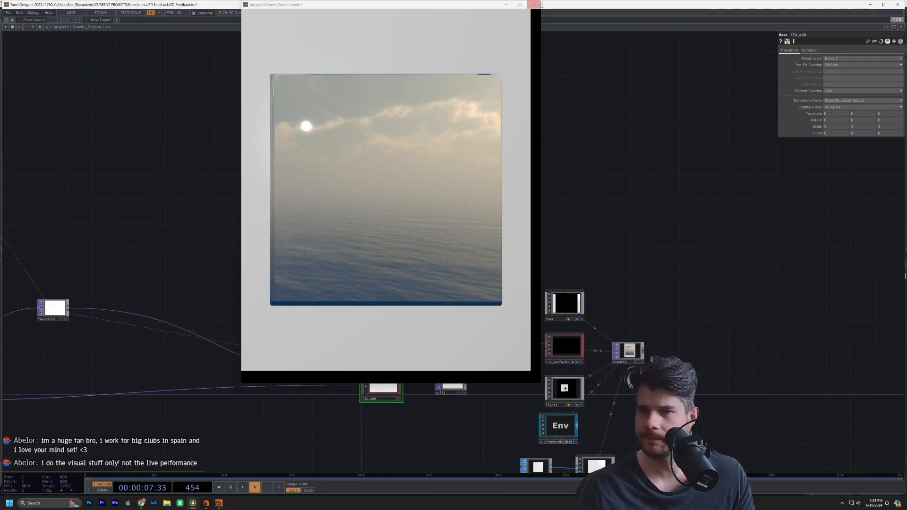
pyautogui.click(537, 5)
pyautogui.moveTo(548, 226); pyautogui.dragTo(435, 223)
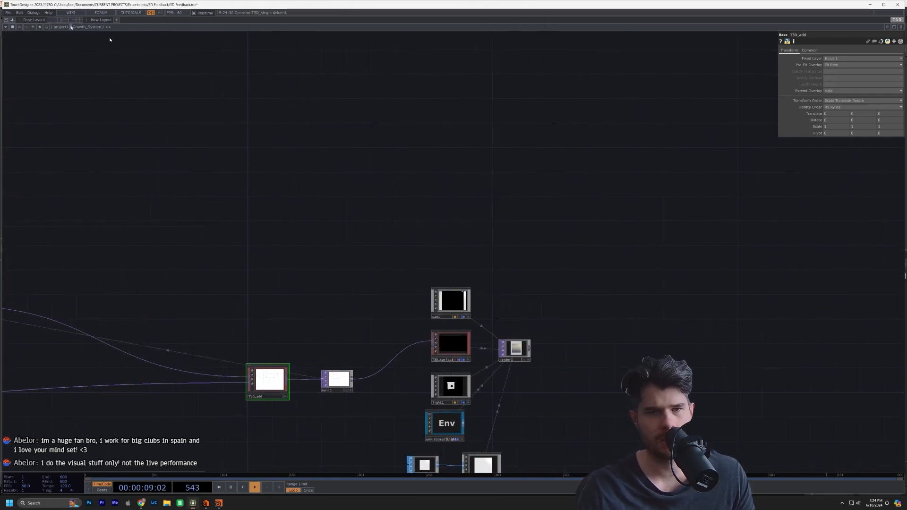
# Add the viewer3D_MultiPurpose component from the custom component palette to the network beside render1.
pyautogui.click(12, 20)
pyautogui.scroll(-3, 28, 127)
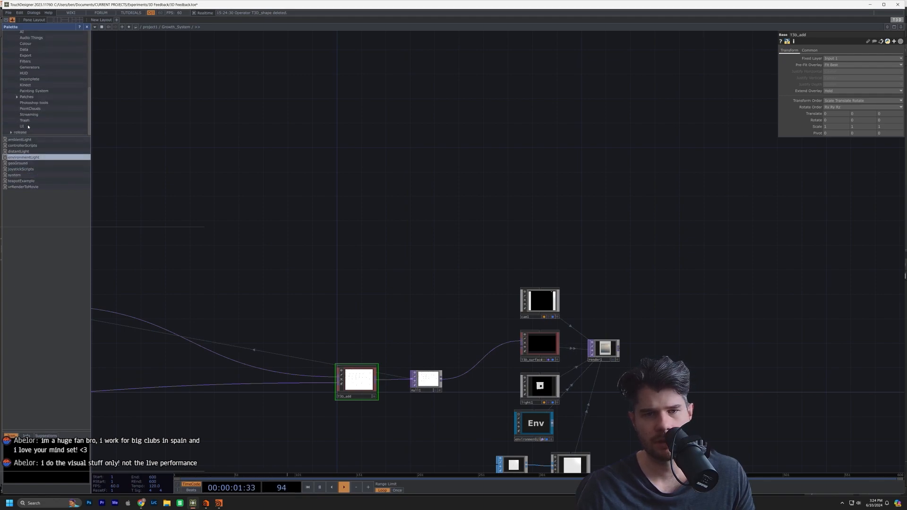
pyautogui.scroll(3, 24, 111)
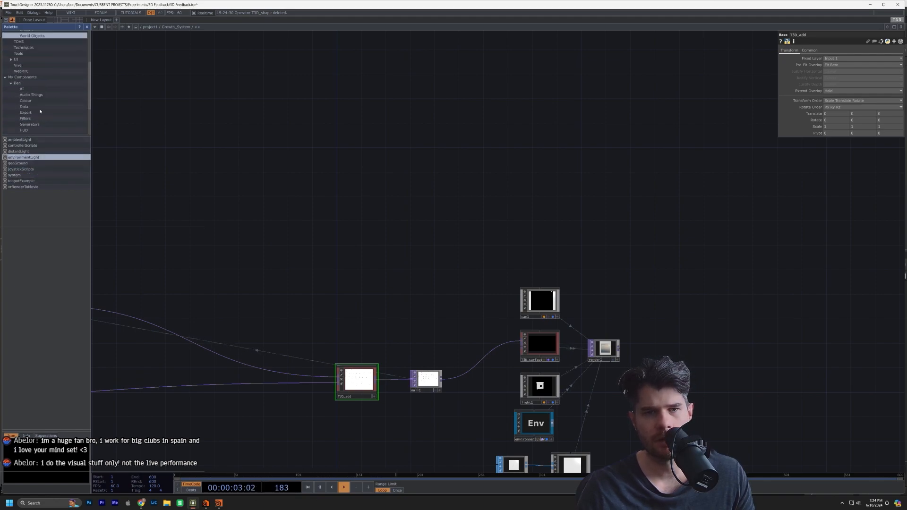
pyautogui.click(17, 83)
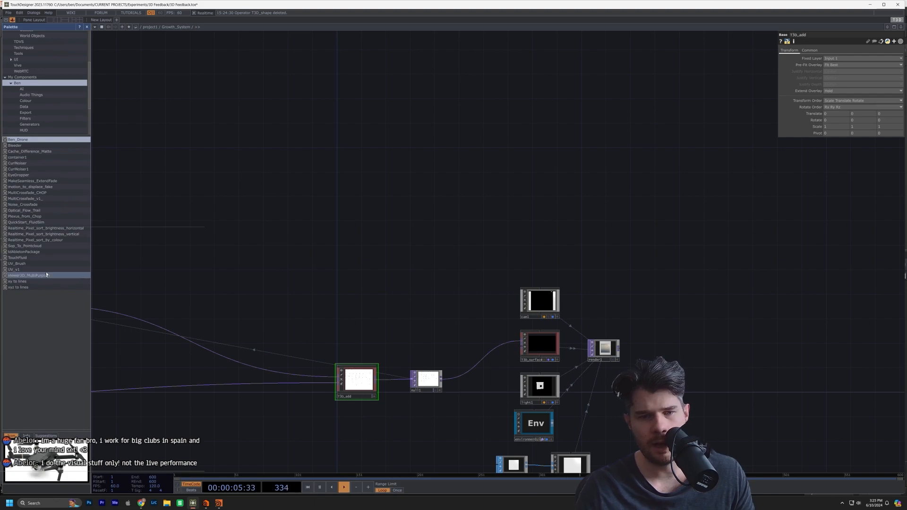
pyautogui.click(43, 276)
pyautogui.click(651, 335)
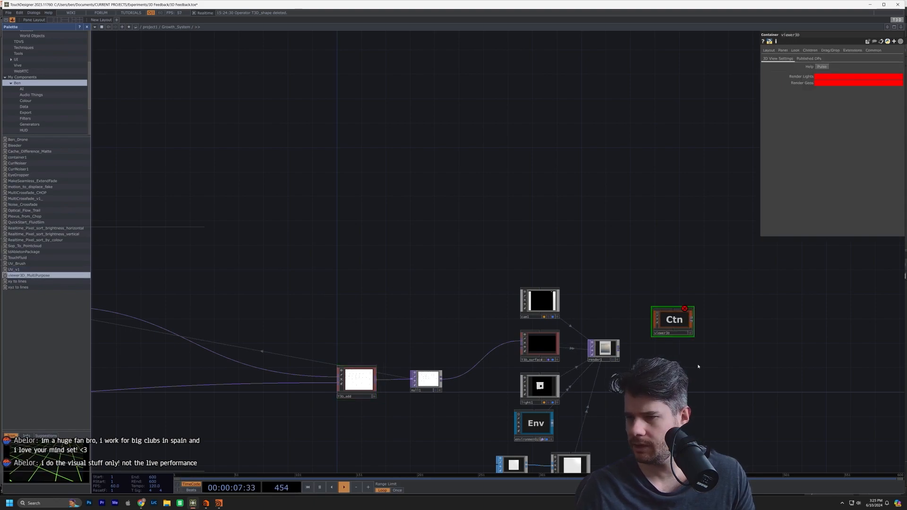
# Inspect the render chain inside viewer3D and bypass its ssao1 operator.
pyautogui.scroll(5, 699, 366)
pyautogui.press('i')
pyautogui.scroll(7, 580, 314)
pyautogui.scroll(-4, 480, 237)
pyautogui.scroll(7, 480, 238)
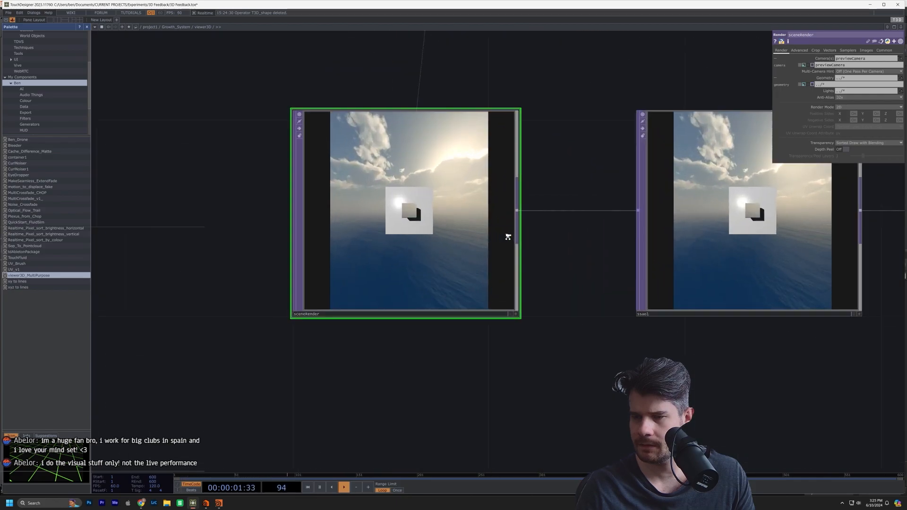
pyautogui.scroll(-3, 394, 219)
pyautogui.scroll(-5, 395, 220)
pyautogui.scroll(3, 519, 226)
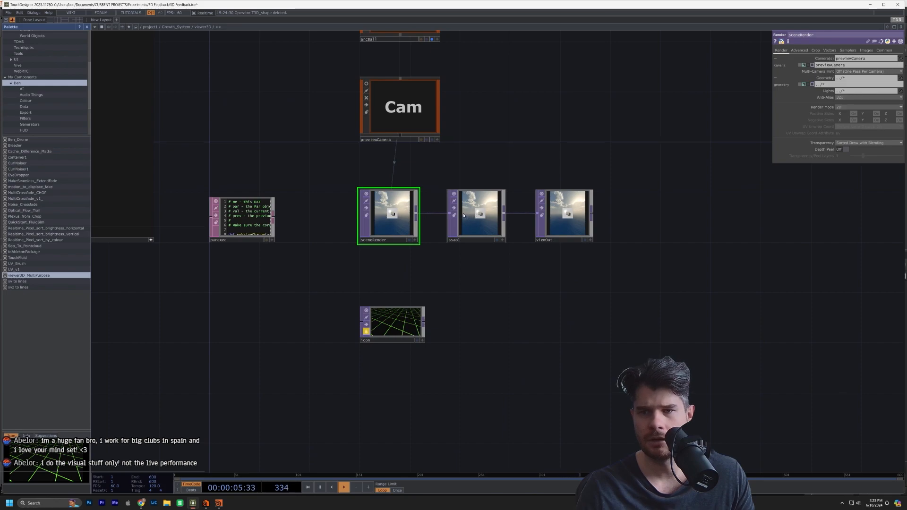
pyautogui.click(456, 211)
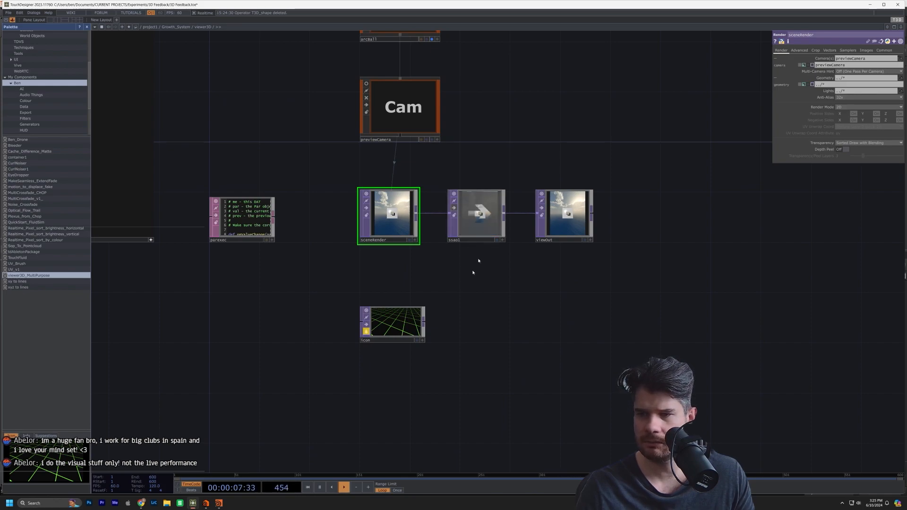
pyautogui.scroll(-6, 473, 271)
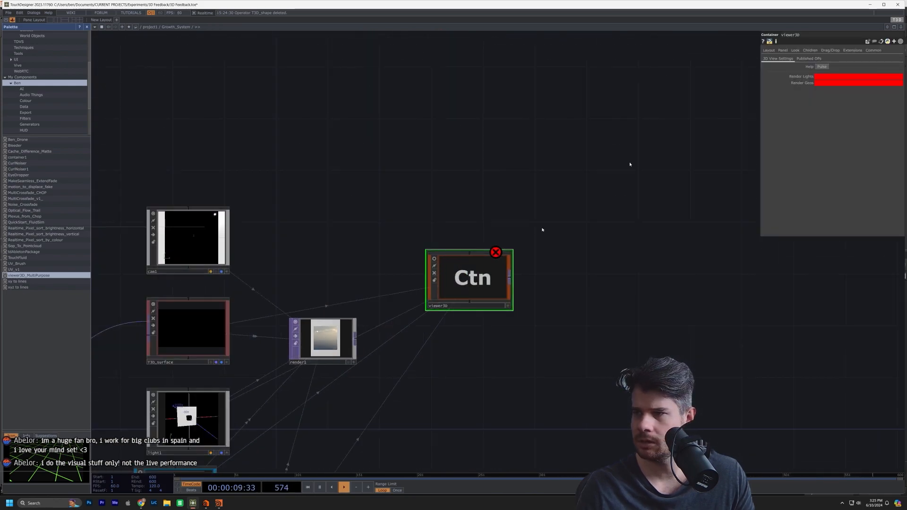
# Set the viewer3D container's layout size to 2160 wide by 2700 high.
pyautogui.click(769, 50)
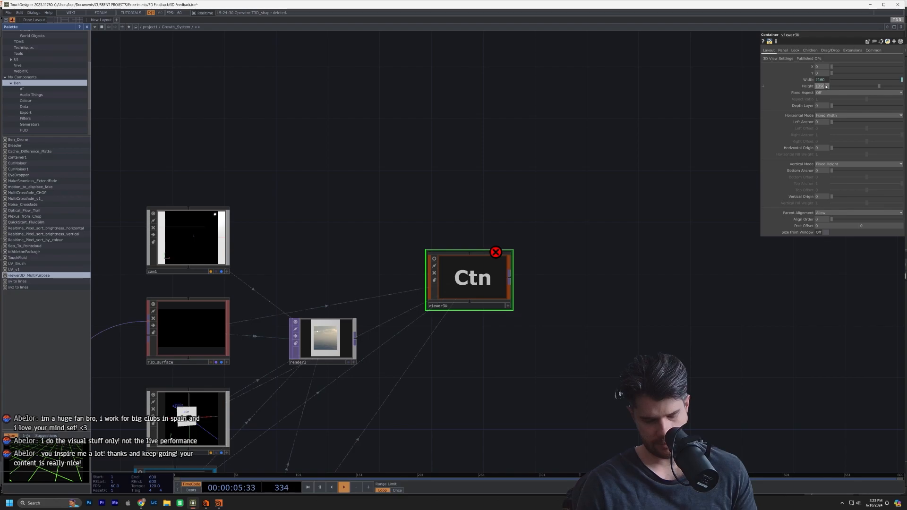
pyautogui.write('2700')
pyautogui.press('Return')
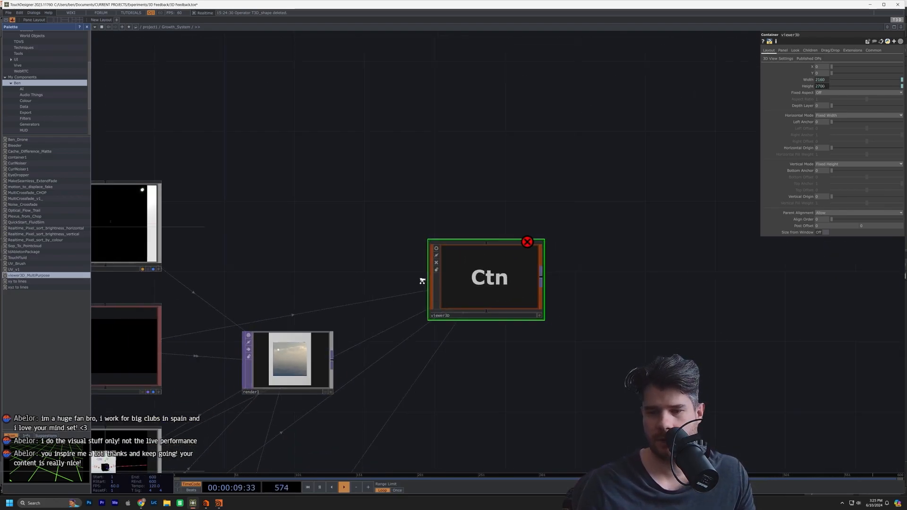
# Open viewer3D in its own viewer window, shrink the window, and orbit around the cube and backdrop.
pyautogui.rightClick(475, 271)
pyautogui.click(477, 257)
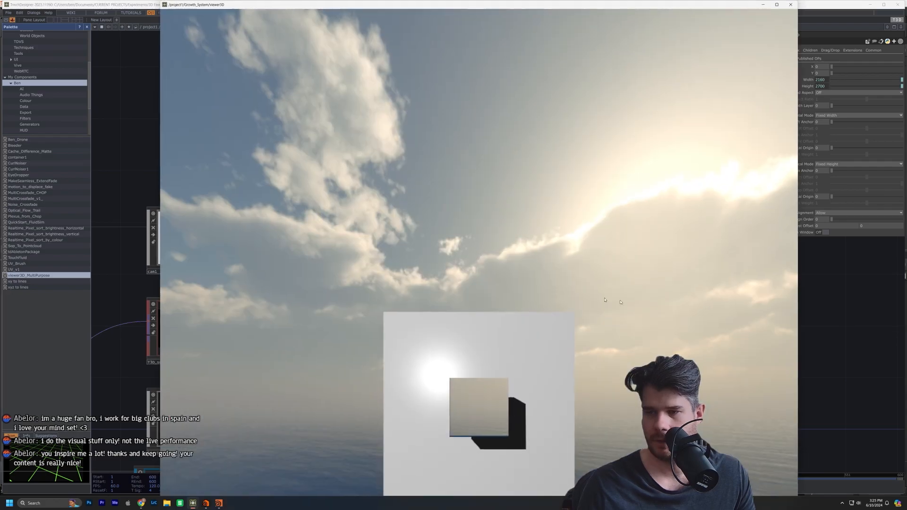
pyautogui.moveTo(797, 280); pyautogui.dragTo(417, 282)
pyautogui.moveTo(277, 177); pyautogui.dragTo(255, 122)
pyautogui.click(458, 287)
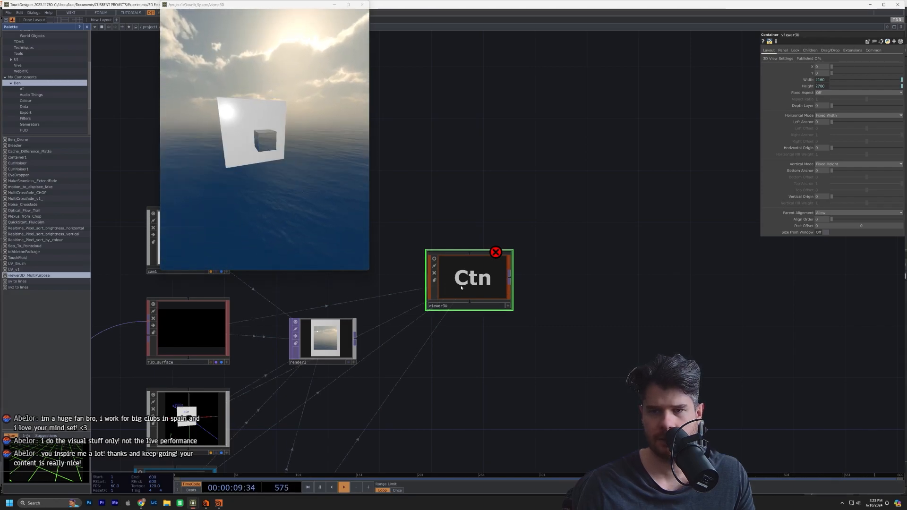
pyautogui.moveTo(250, 182); pyautogui.dragTo(285, 137, button='middle')
pyautogui.moveTo(285, 137); pyautogui.dragTo(222, 109)
pyautogui.moveTo(493, 154); pyautogui.dragTo(737, 124)
pyautogui.moveTo(303, 151); pyautogui.dragTo(484, 170)
pyautogui.moveTo(587, 156); pyautogui.dragTo(614, 40)
pyautogui.moveTo(567, 372); pyautogui.dragTo(397, 444)
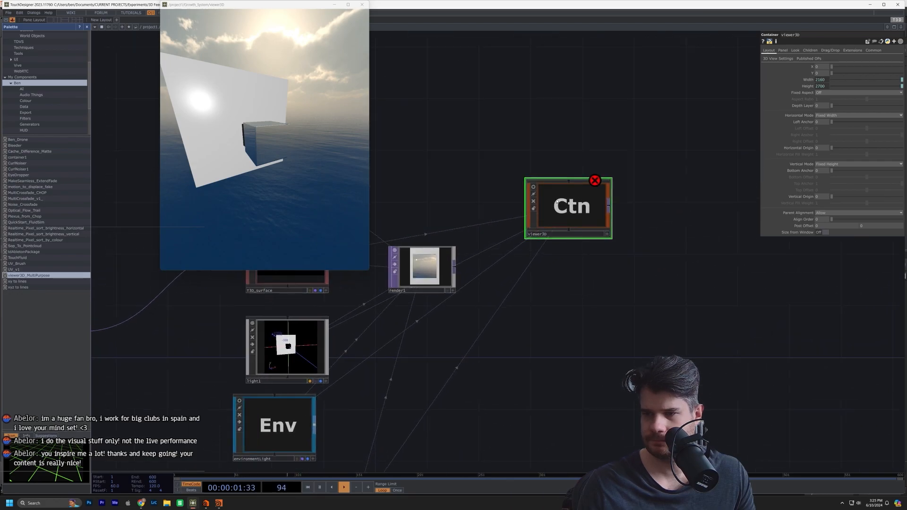
# Set the anti-aliasing of sceneRender inside viewer3D to 16x (Medium).
pyautogui.press('i')
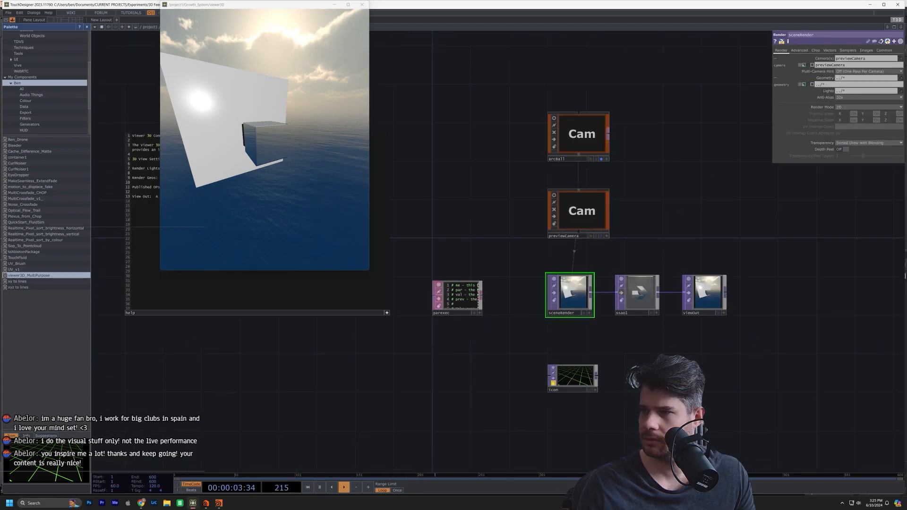
pyautogui.click(858, 98)
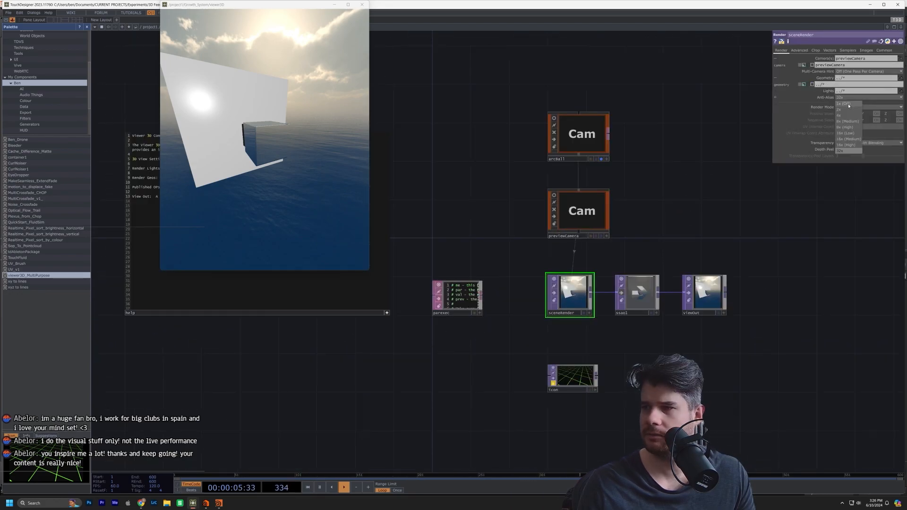
pyautogui.click(855, 139)
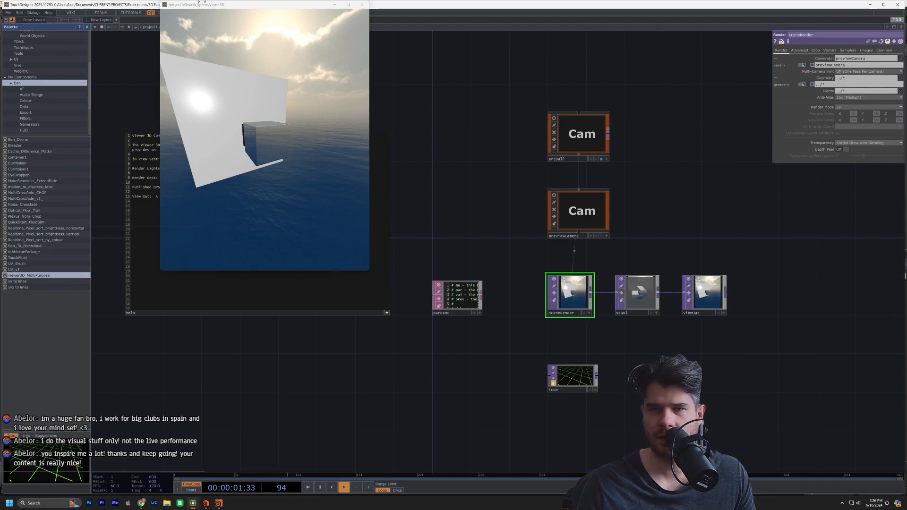
# Move the floating viewer3D window lower over the network and close the palette.
pyautogui.moveTo(211, 8); pyautogui.dragTo(142, 106)
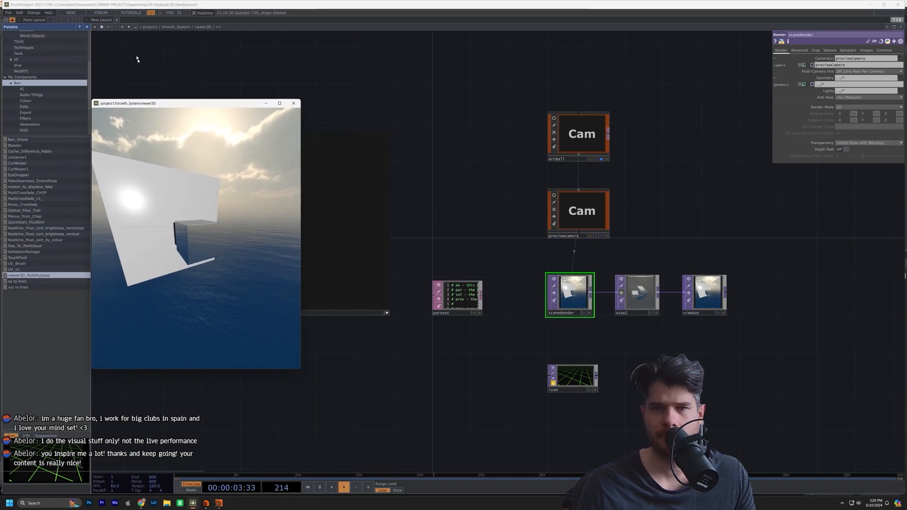
pyautogui.click(88, 28)
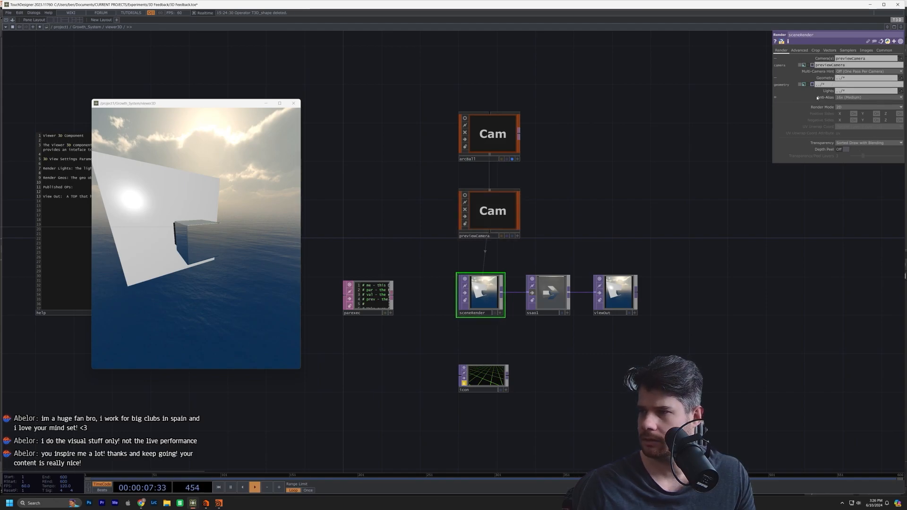
# Reduce the previewCamera's FOV angle to about 70.
pyautogui.click(514, 202)
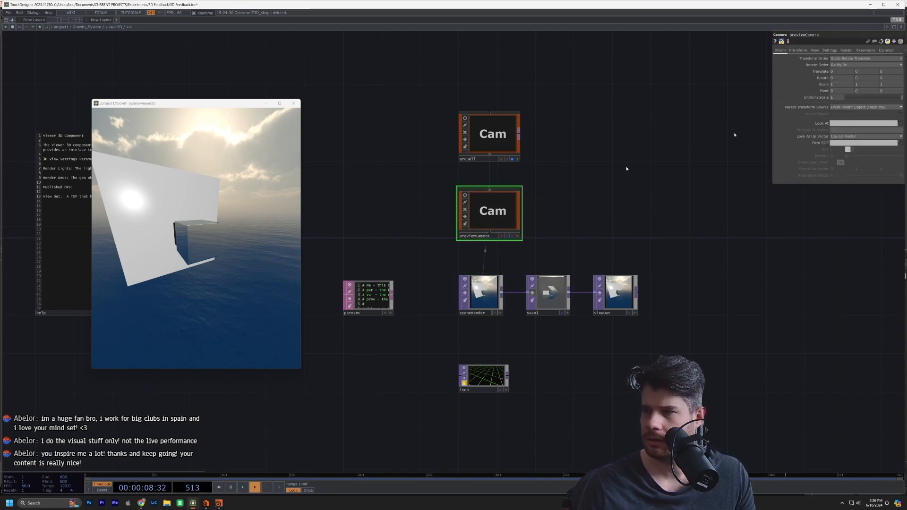
pyautogui.click(814, 50)
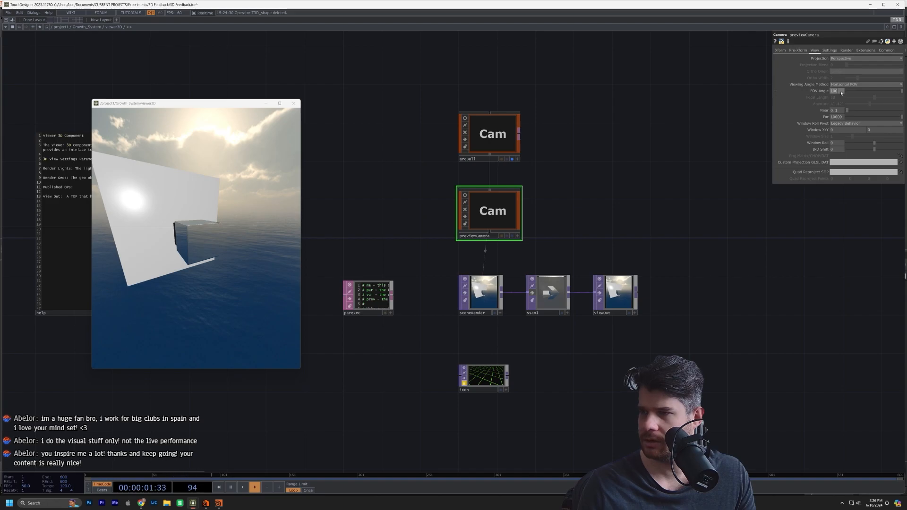
pyautogui.moveTo(834, 84); pyautogui.dragTo(836, 84, button='middle')
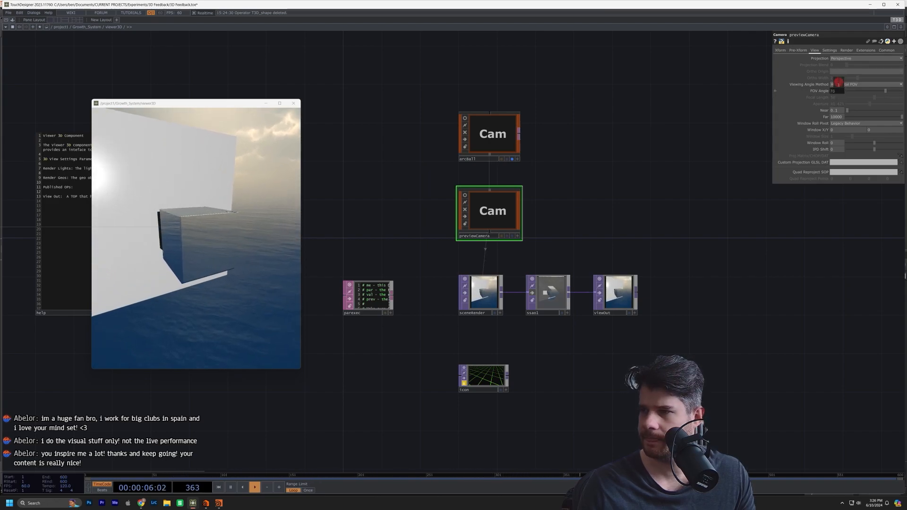
# Set sceneRender's output resolution to 2160 by 2700.
pyautogui.click(469, 302)
pyautogui.click(881, 50)
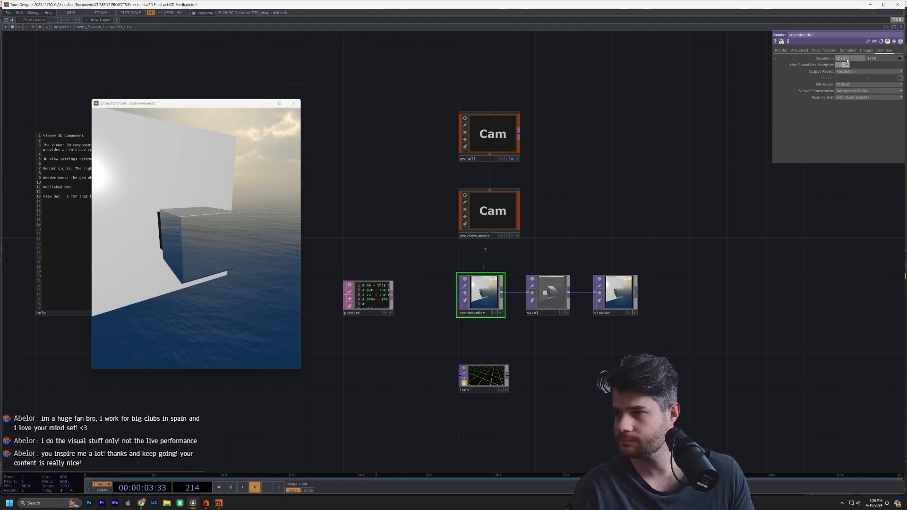
pyautogui.write('2160')
pyautogui.press('Tab')
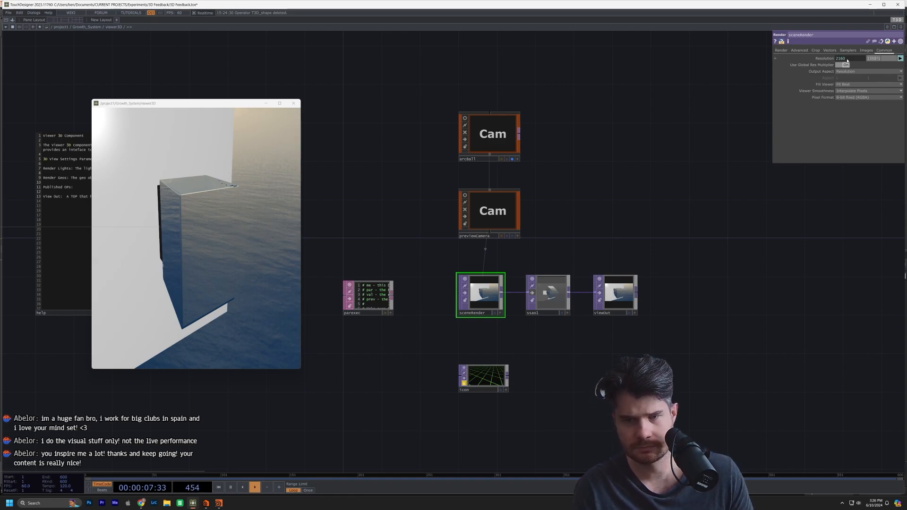
pyautogui.press('Return')
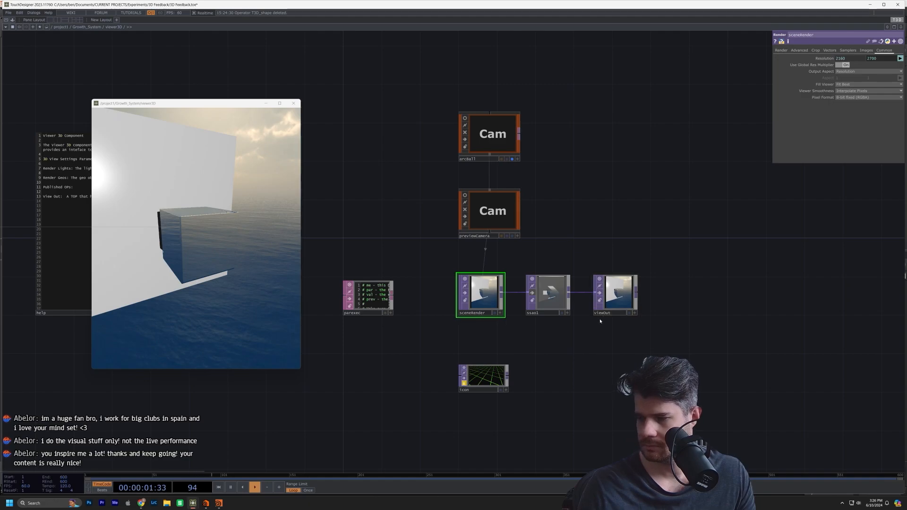
# Delete render1 and cam1 from the Growth_System network and move viewer3D closer to the remaining scene operators.
pyautogui.press('u')
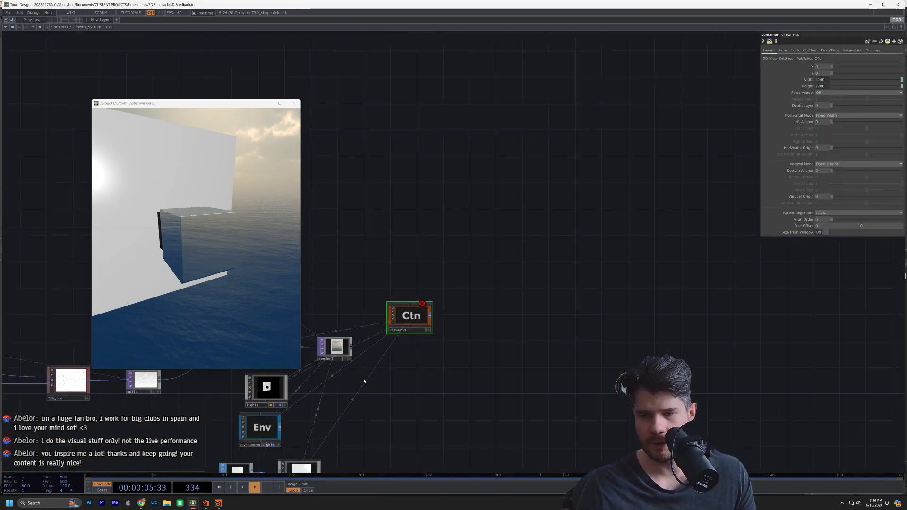
pyautogui.click(517, 248)
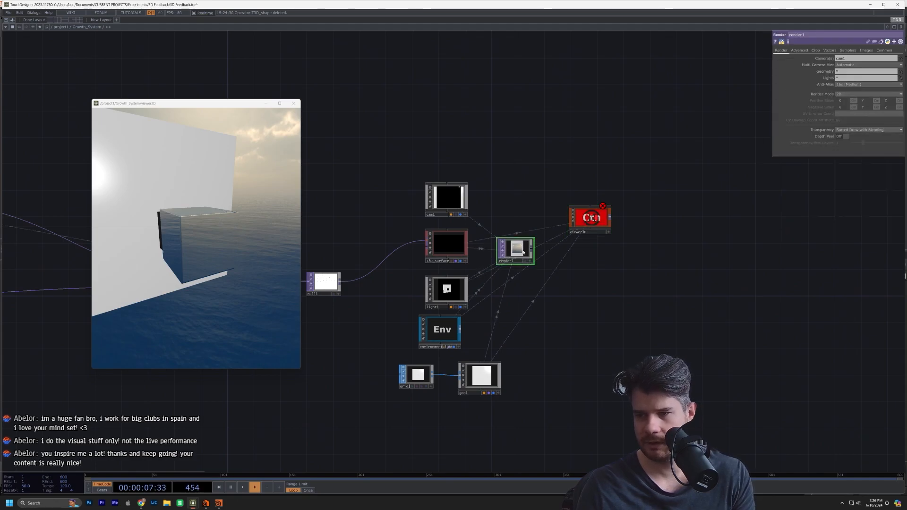
pyautogui.press('Delete')
pyautogui.moveTo(592, 218); pyautogui.dragTo(551, 240)
pyautogui.click(447, 198)
pyautogui.press('Delete')
# Align environmentLight with light1 in the column of scene operators.
pyautogui.scroll(2, 506, 337)
pyautogui.moveTo(509, 317); pyautogui.dragTo(548, 288)
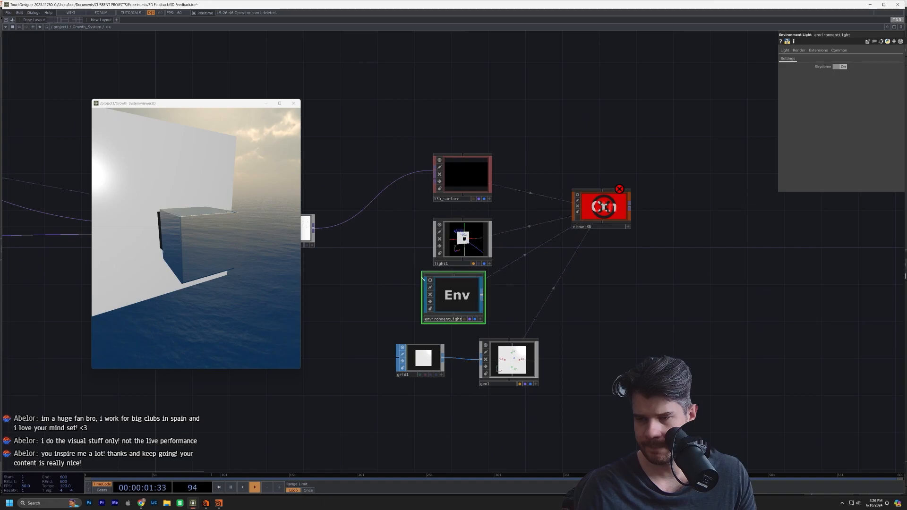
pyautogui.moveTo(447, 298); pyautogui.dragTo(457, 298)
# Turn off the environmentLight's skydome and orbit the viewer3D scene to check the cube against black.
pyautogui.click(516, 381)
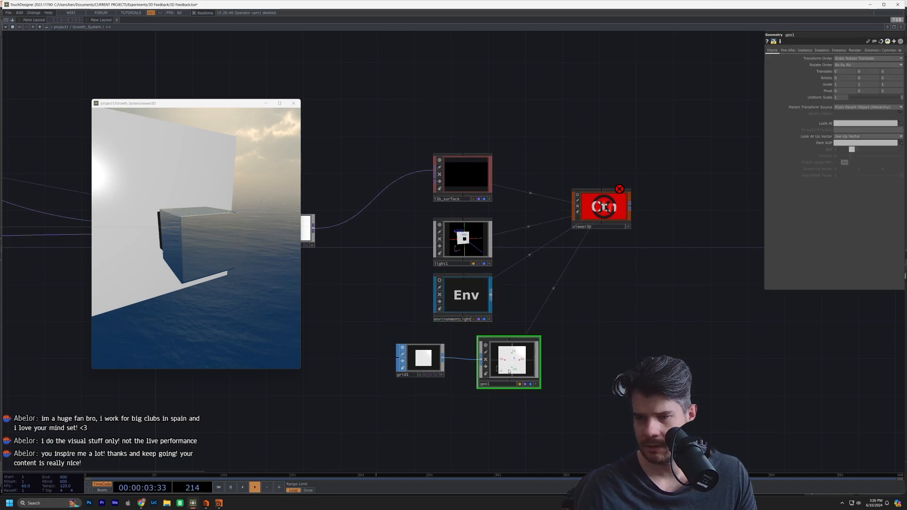
pyautogui.click(478, 299)
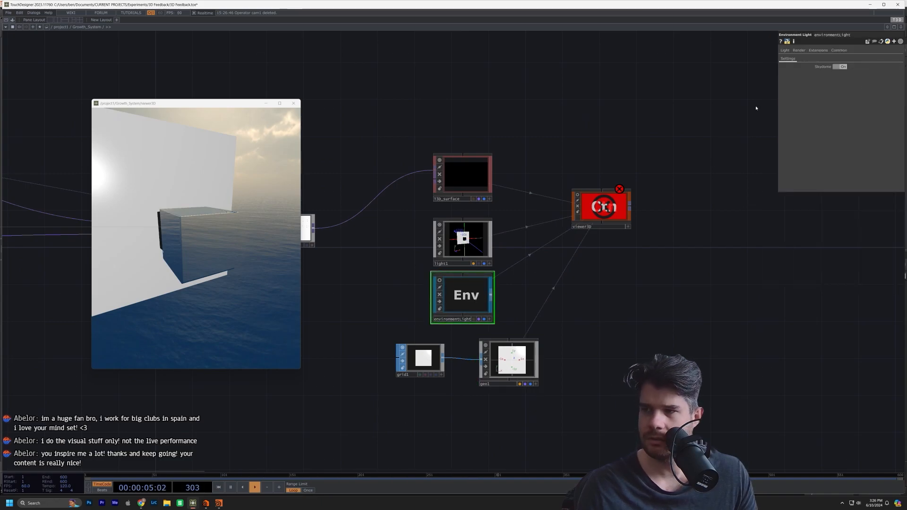
pyautogui.click(843, 67)
pyautogui.moveTo(197, 270); pyautogui.dragTo(236, 217)
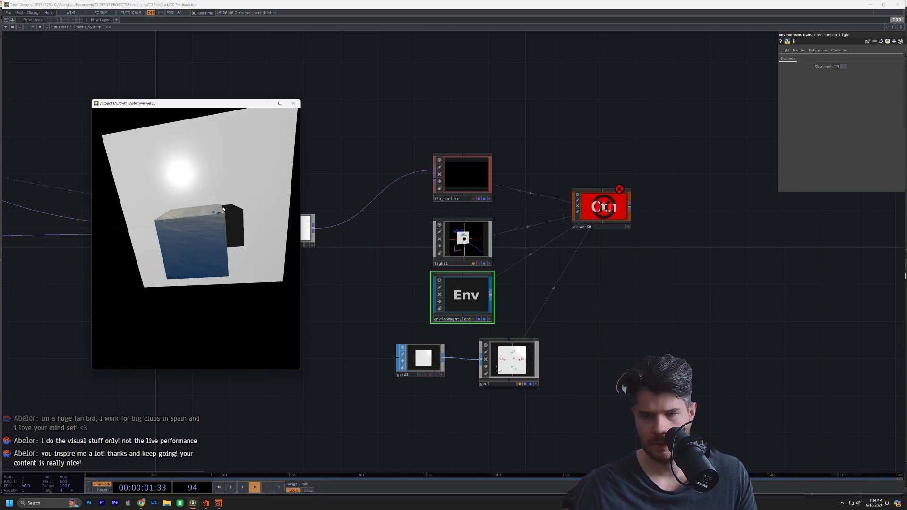
# Set T3D_noise's resolution to 256 on all three axes.
pyautogui.moveTo(416, 319); pyautogui.dragTo(738, 339)
pyautogui.moveTo(445, 341); pyautogui.dragTo(703, 372)
pyautogui.moveTo(426, 347); pyautogui.dragTo(661, 338)
pyautogui.scroll(-5, 656, 339)
pyautogui.scroll(3, 416, 330)
pyautogui.click(510, 307)
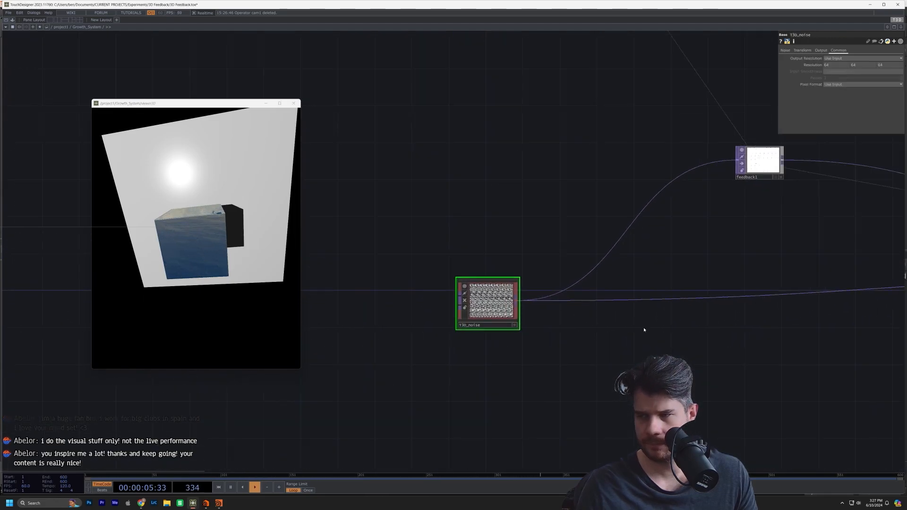
pyautogui.scroll(3, 647, 338)
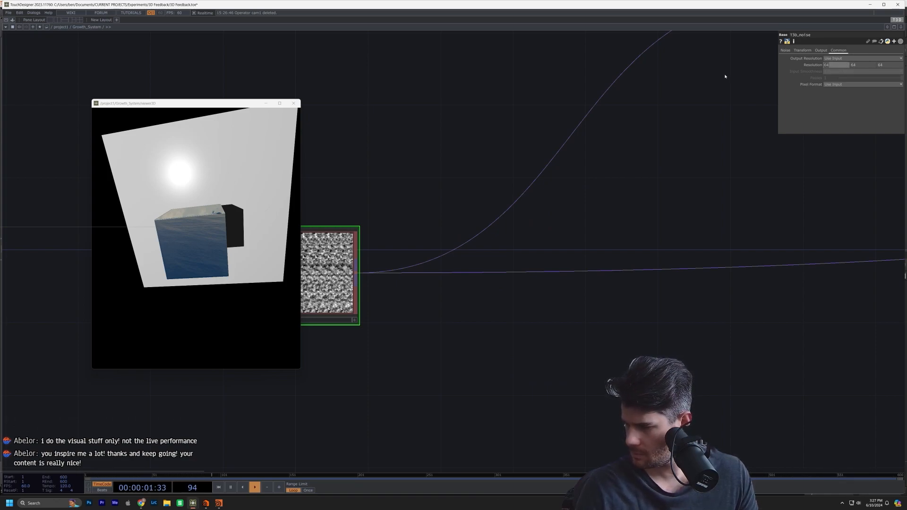
pyautogui.write('256')
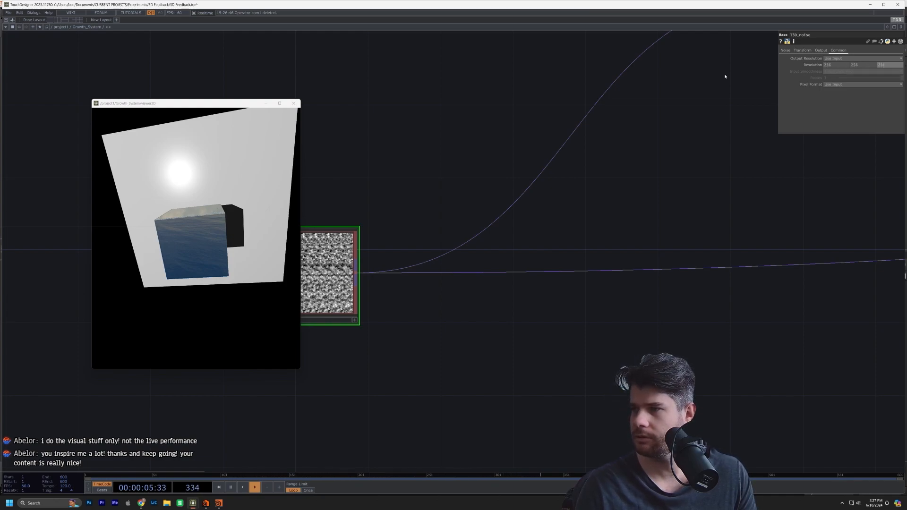
pyautogui.press('Return')
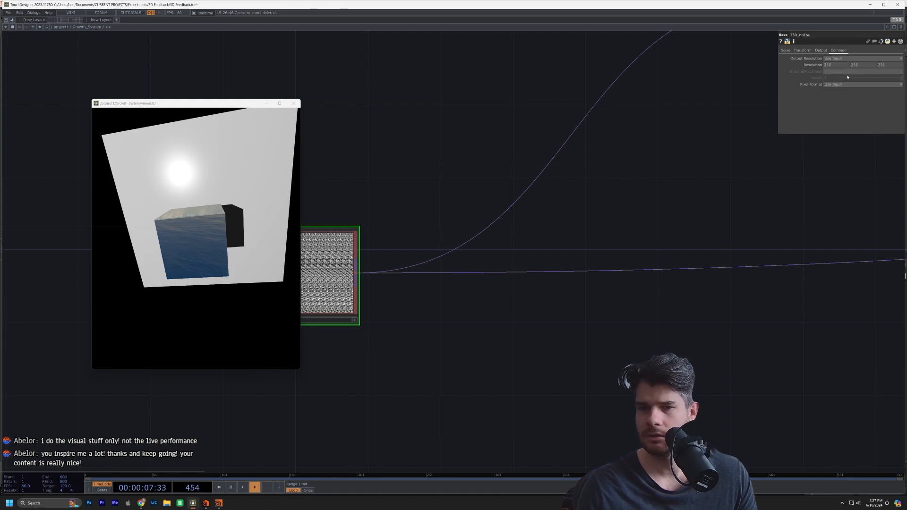
pyautogui.scroll(-5, 562, 255)
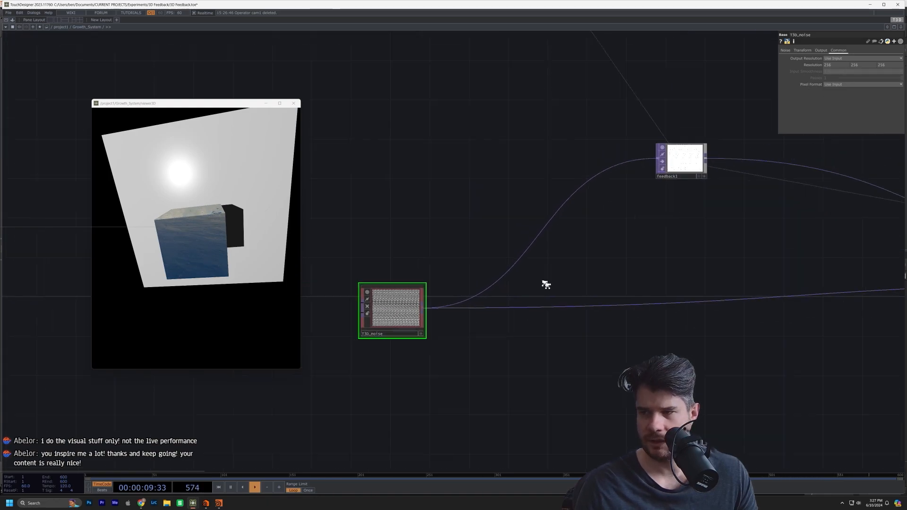
# Wire T3D_noise directly into null1, bypassing T3D_add, and move T3D_add out of the way below the connection.
pyautogui.scroll(-5, 466, 364)
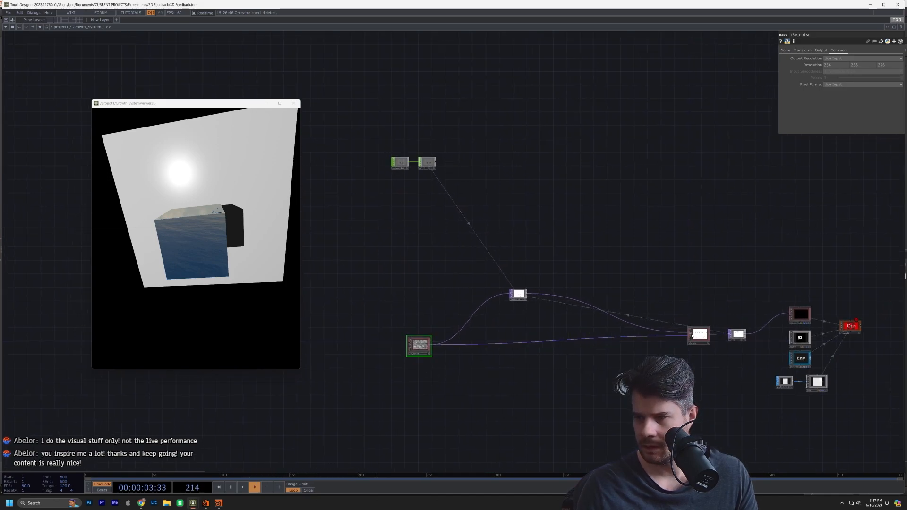
pyautogui.moveTo(703, 336); pyautogui.dragTo(616, 342)
pyautogui.scroll(3, 618, 343)
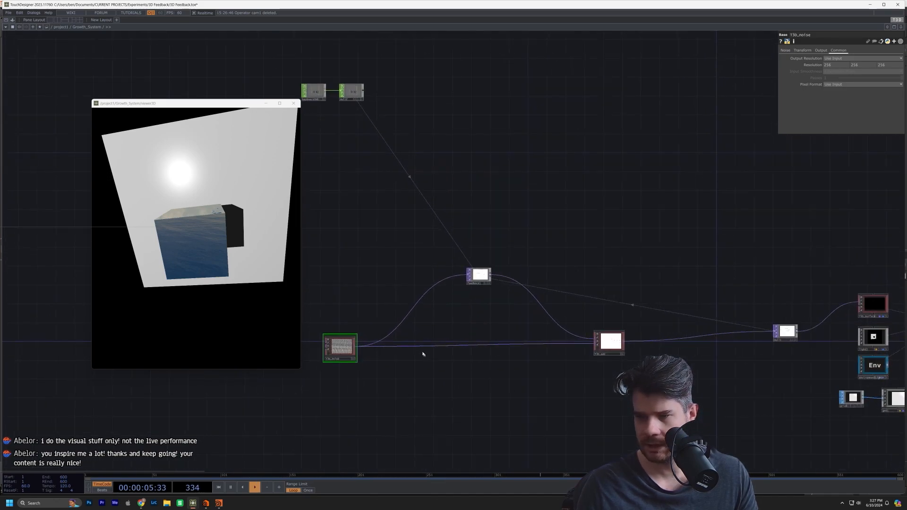
pyautogui.moveTo(355, 350); pyautogui.dragTo(773, 332)
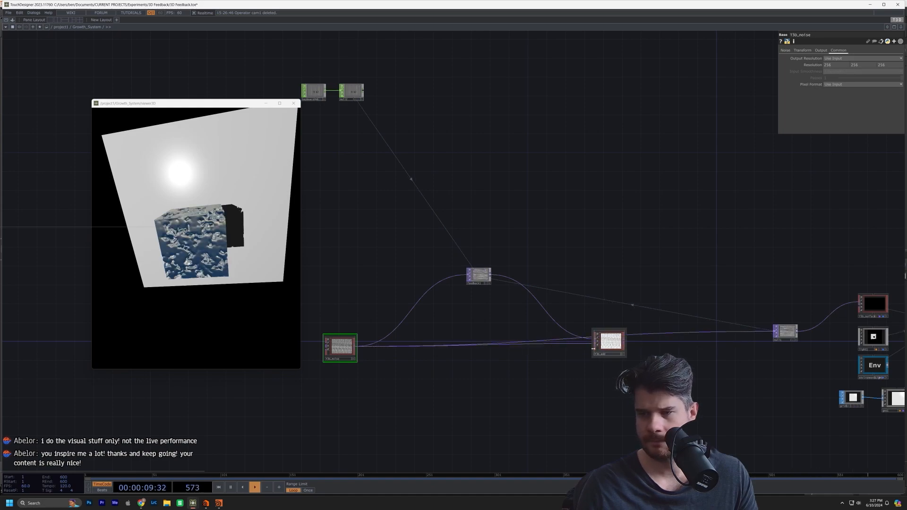
pyautogui.moveTo(609, 388); pyautogui.dragTo(609, 389)
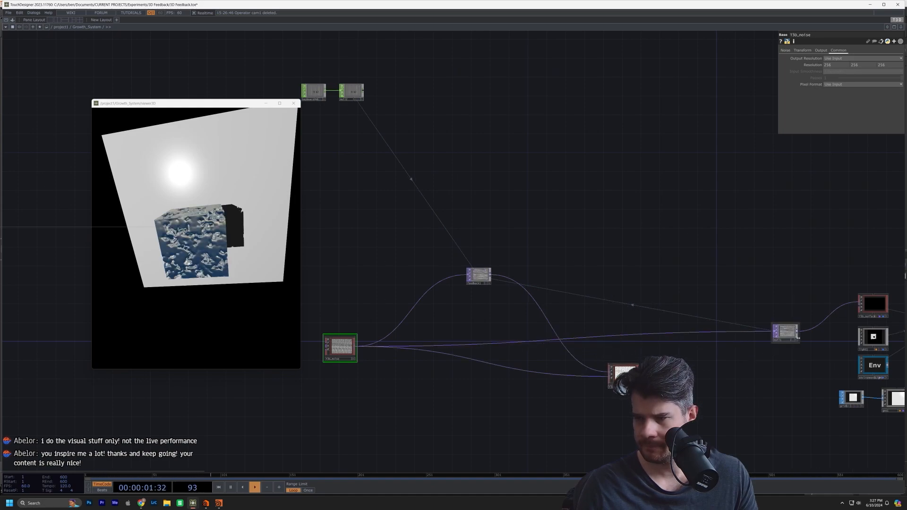
pyautogui.moveTo(786, 334); pyautogui.dragTo(682, 328)
pyautogui.scroll(3, 683, 329)
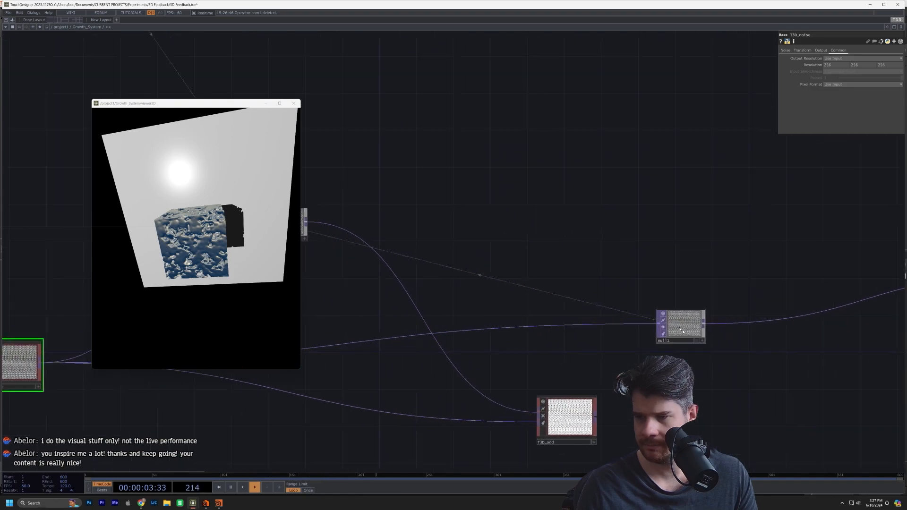
# Feed T3D_noise straight into the surface operator beside the light, and orbit the viewer3D scene around the noise-carved cube.
pyautogui.scroll(-3, 683, 331)
pyautogui.click(450, 344)
pyautogui.click(808, 311)
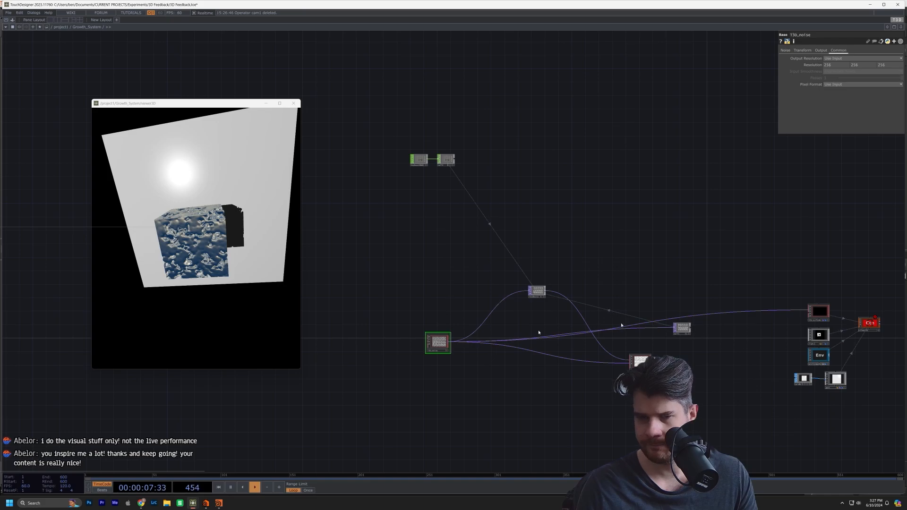
pyautogui.moveTo(246, 203); pyautogui.dragTo(307, 208)
pyautogui.scroll(5, 227, 184)
pyautogui.scroll(-5, 221, 204)
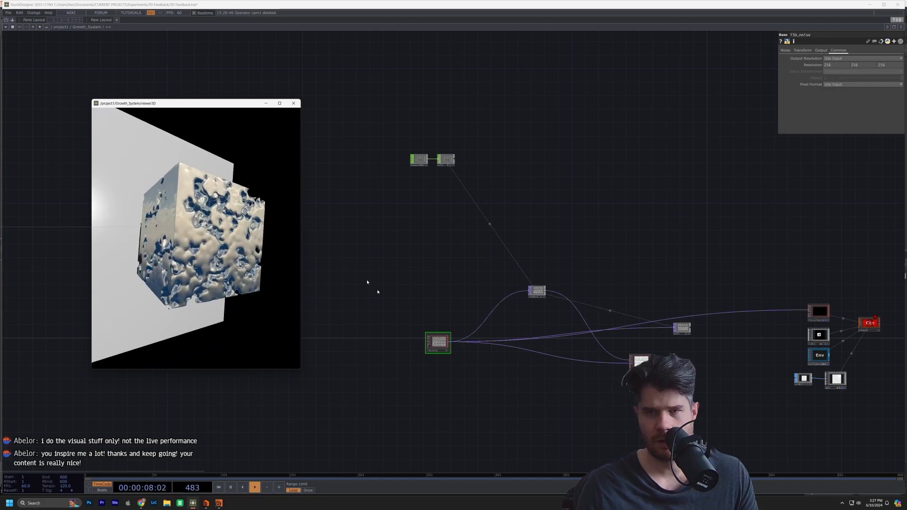
# Turn off Monochrome on T3D_noise, lower its Offset to 0.067, and orbit the viewer3D scene.
pyautogui.scroll(6, 435, 342)
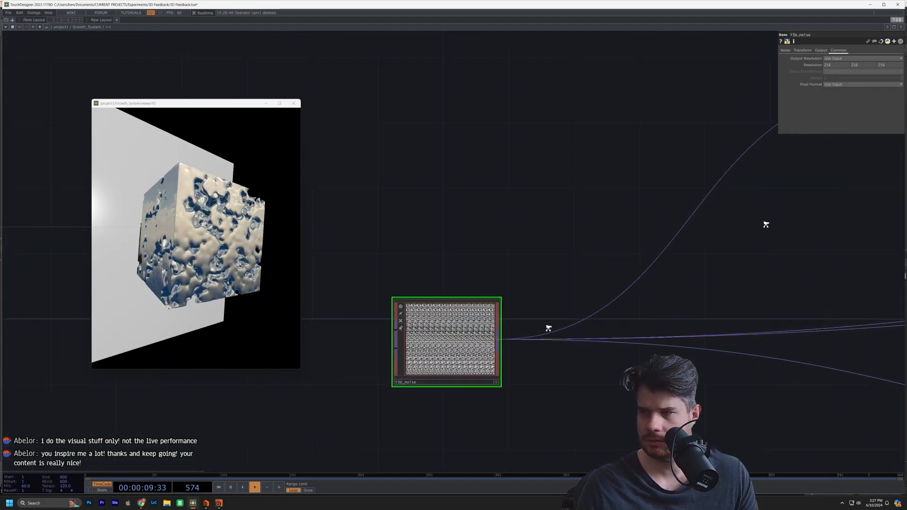
pyautogui.click(785, 51)
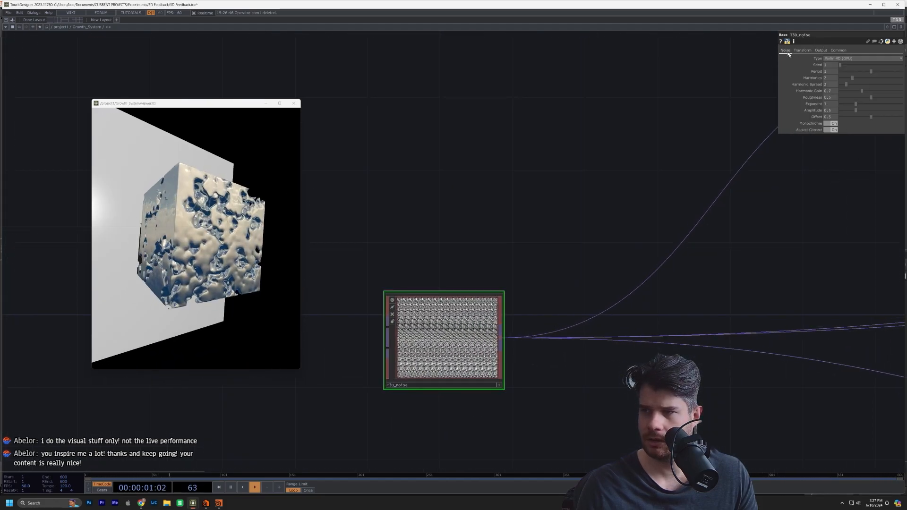
pyautogui.click(833, 124)
pyautogui.moveTo(293, 254); pyautogui.dragTo(218, 280)
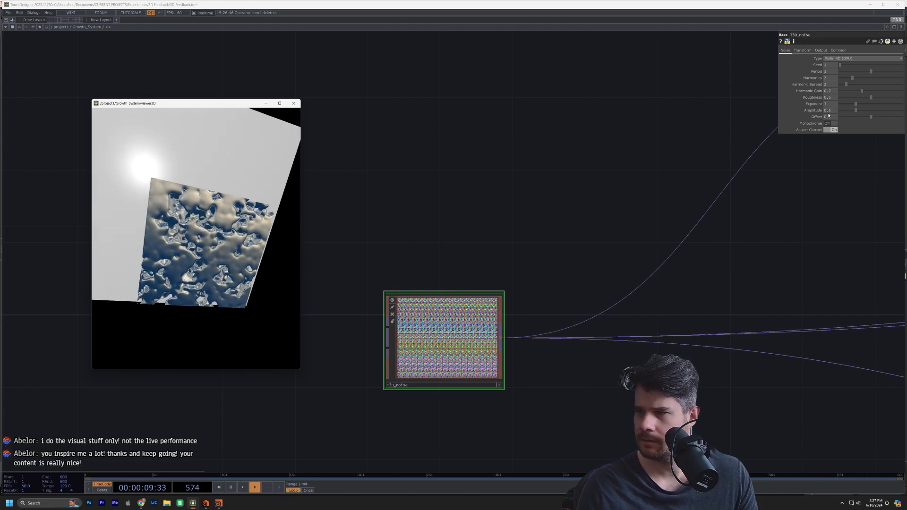
pyautogui.moveTo(870, 120); pyautogui.dragTo(821, 138)
pyautogui.moveTo(227, 229); pyautogui.dragTo(244, 230)
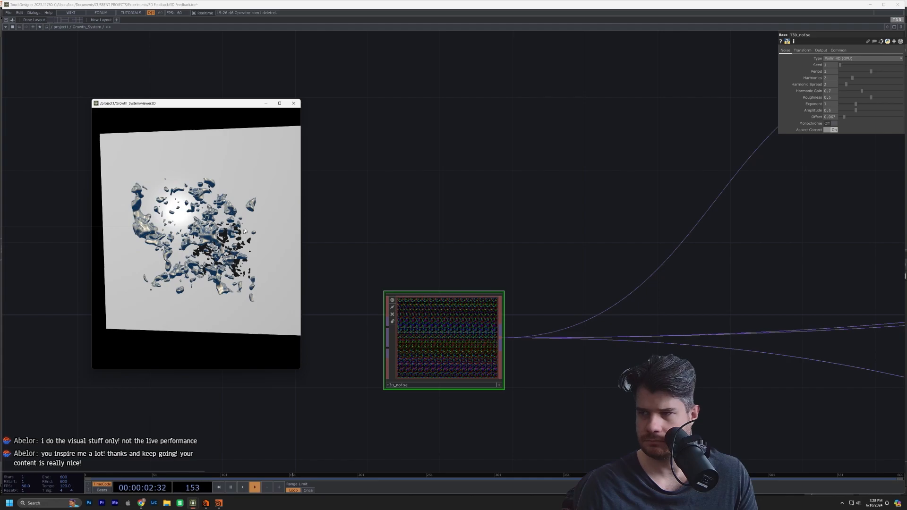
# Lower T3D_noise's Offset to a slightly negative value and inspect the remaining fragments in viewer3D from another angle.
pyautogui.click(834, 118)
pyautogui.moveTo(832, 119); pyautogui.dragTo(821, 118, button='middle')
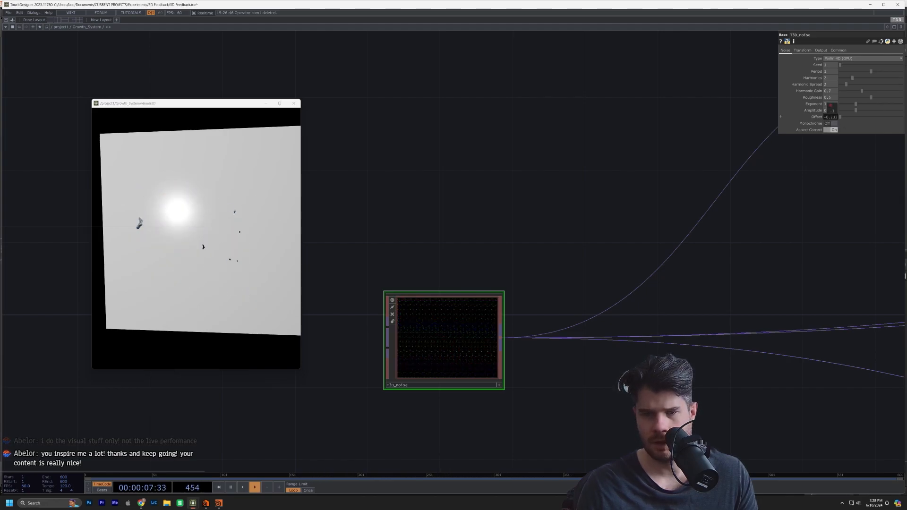
pyautogui.moveTo(255, 231); pyautogui.dragTo(277, 271)
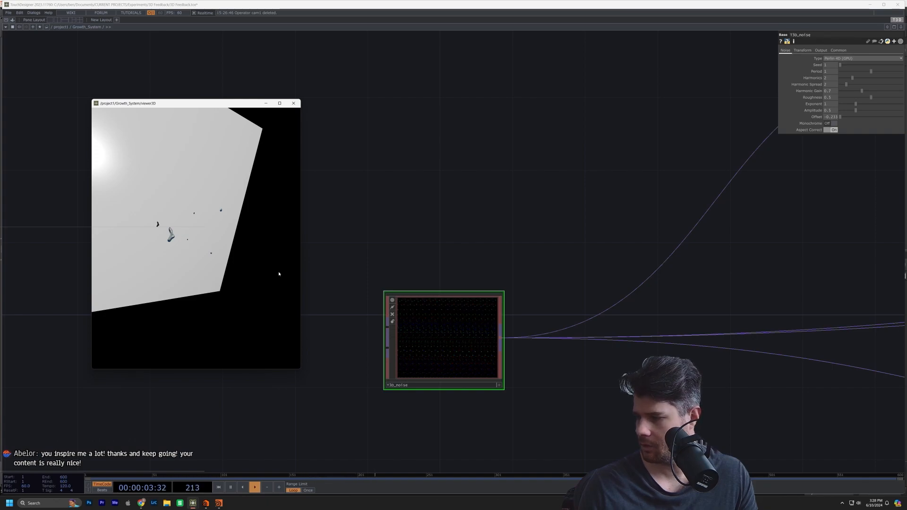
pyautogui.moveTo(279, 273); pyautogui.dragTo(265, 257)
# Move feedback1 closer to T3D_noise, making room in the network for more operators.
pyautogui.scroll(-5, 458, 265)
pyautogui.moveTo(623, 239); pyautogui.dragTo(589, 260)
pyautogui.moveTo(613, 210); pyautogui.dragTo(481, 216)
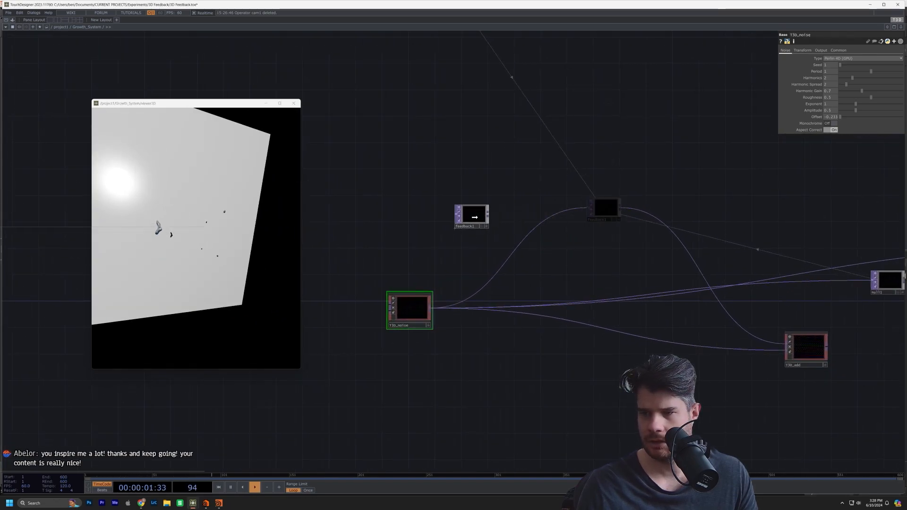
# Add a T3D Slope operator, wire feedback1 into it, and look closely at its output texture.
pyautogui.scroll(2, 480, 212)
pyautogui.scroll(-2, 545, 287)
pyautogui.press('Tab')
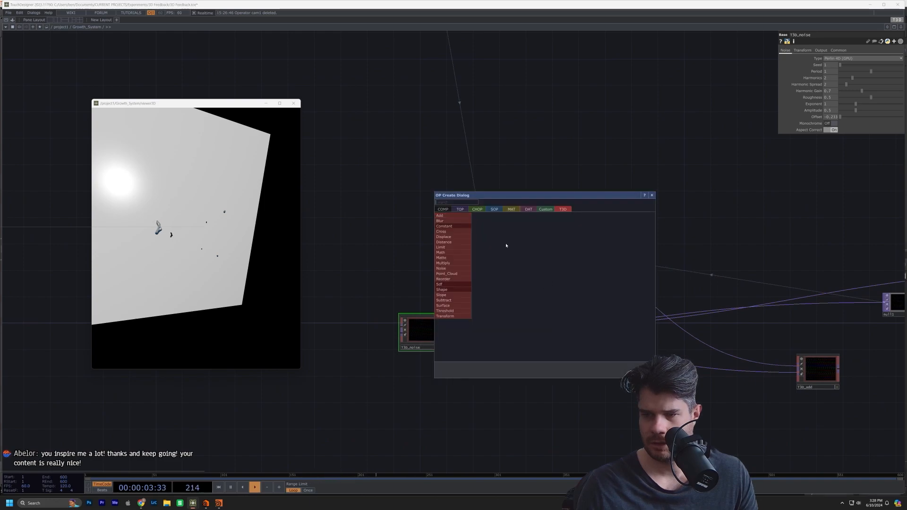
pyautogui.click(466, 294)
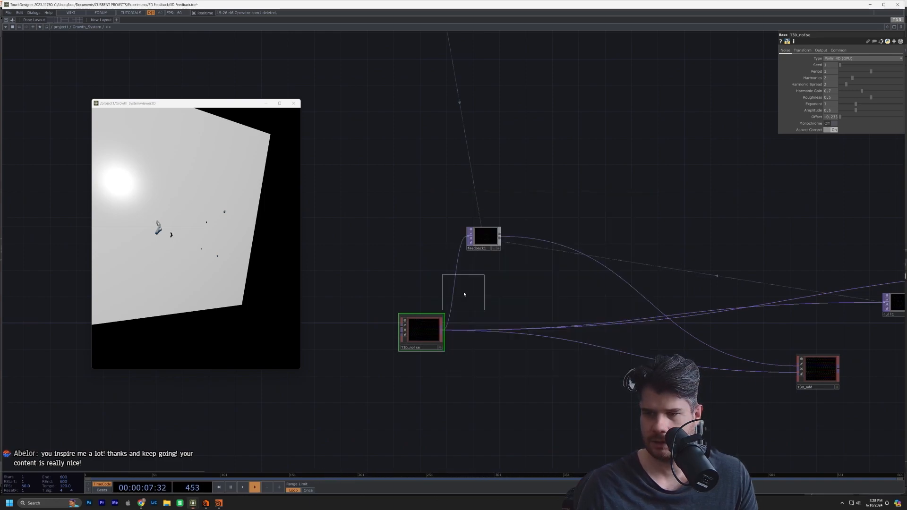
pyautogui.click(589, 174)
pyautogui.scroll(2, 508, 248)
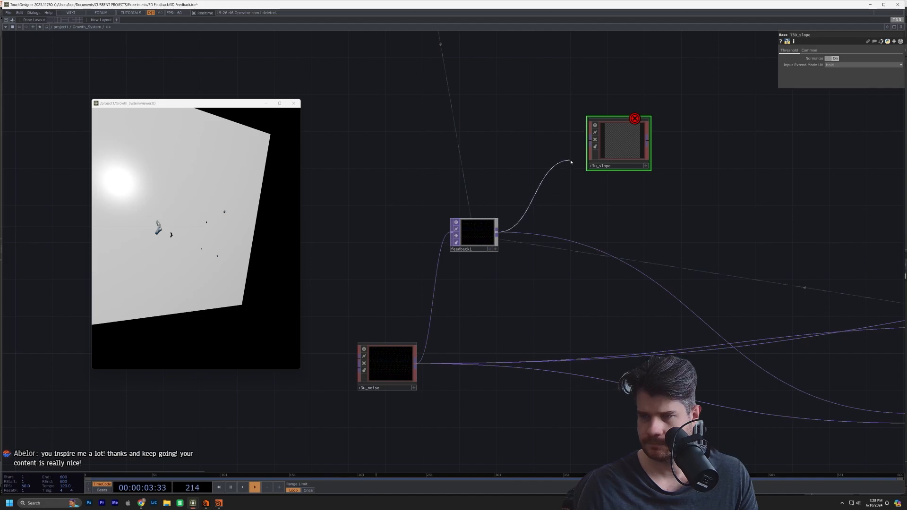
pyautogui.click(581, 149)
pyautogui.scroll(5, 590, 166)
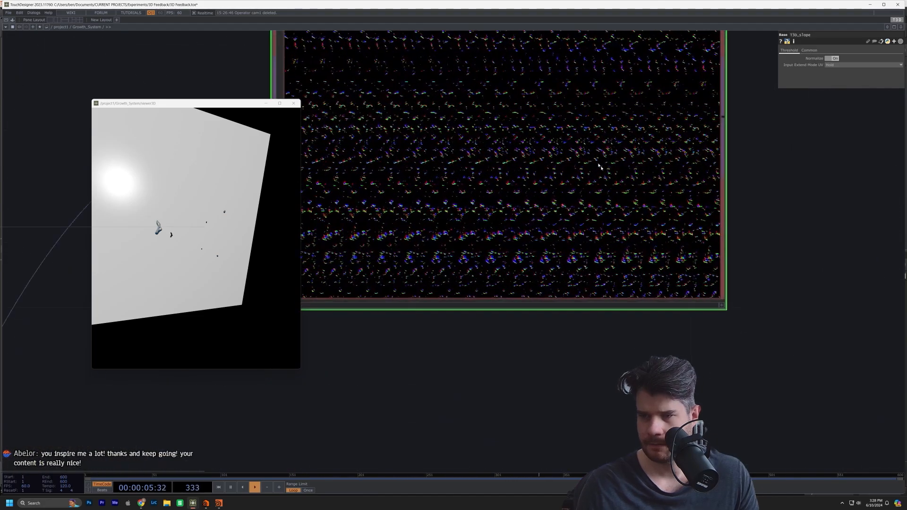
pyautogui.scroll(-2, 597, 167)
pyautogui.scroll(-3, 585, 208)
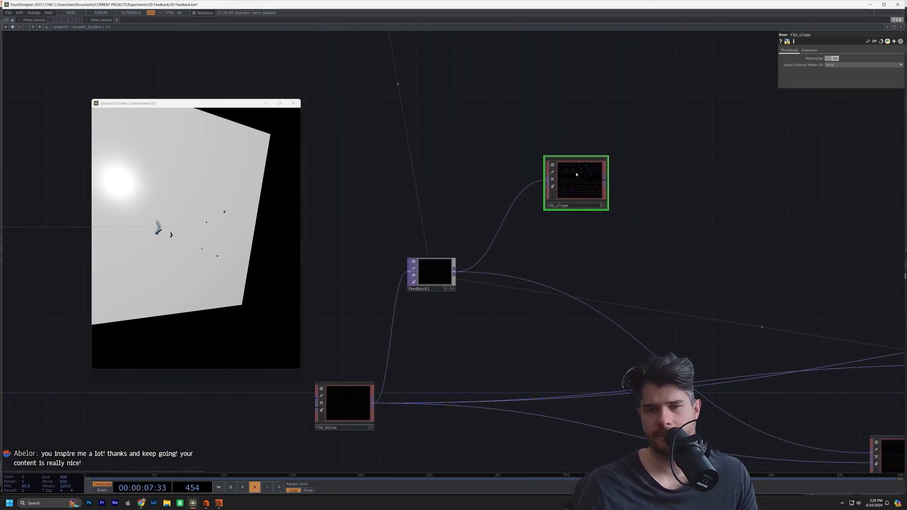
# Move the viewer3D window away from the nodes, enlarge it, and bring the network beside it.
pyautogui.moveTo(123, 106); pyautogui.dragTo(47, 73)
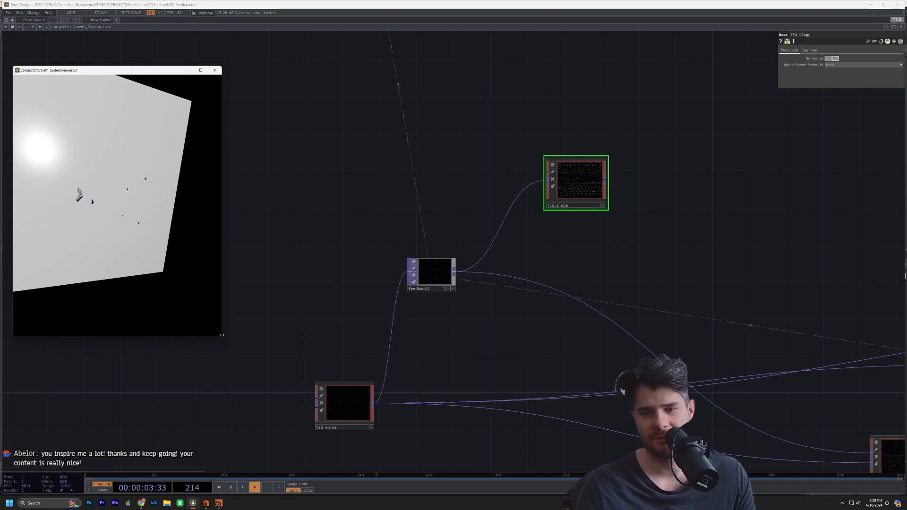
pyautogui.moveTo(221, 335); pyautogui.dragTo(327, 468)
pyautogui.moveTo(622, 364); pyautogui.dragTo(817, 370)
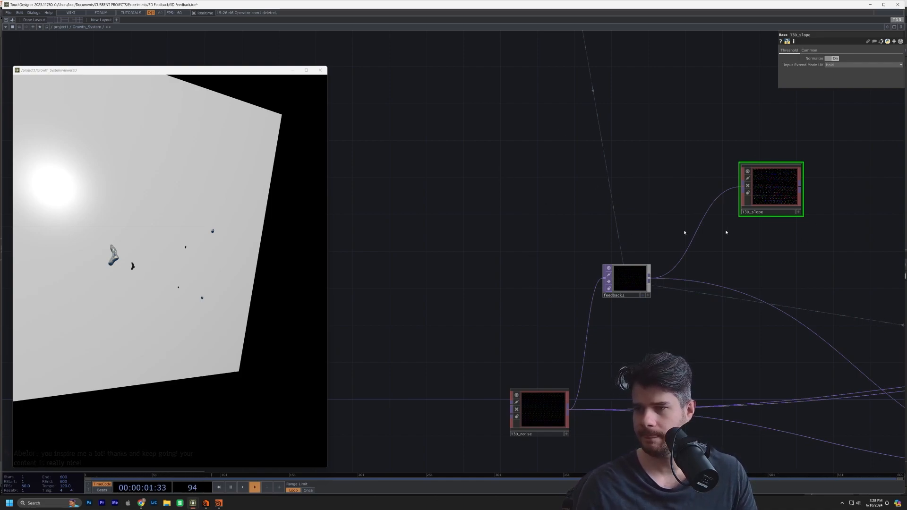
# Shift T3D_slope slightly lower and place a T3D Displace operator next to it.
pyautogui.moveTo(742, 247); pyautogui.dragTo(611, 233)
pyautogui.moveTo(642, 166); pyautogui.dragTo(642, 185)
pyautogui.press('Tab')
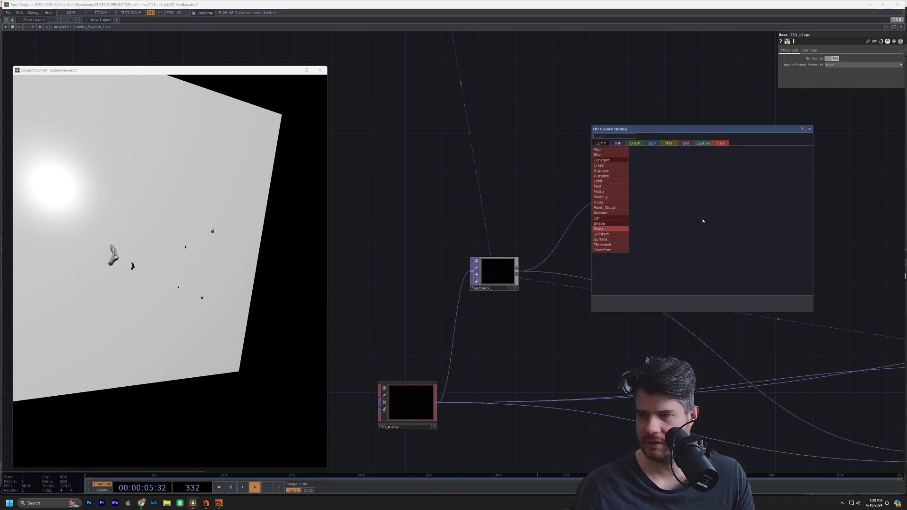
pyautogui.click(607, 170)
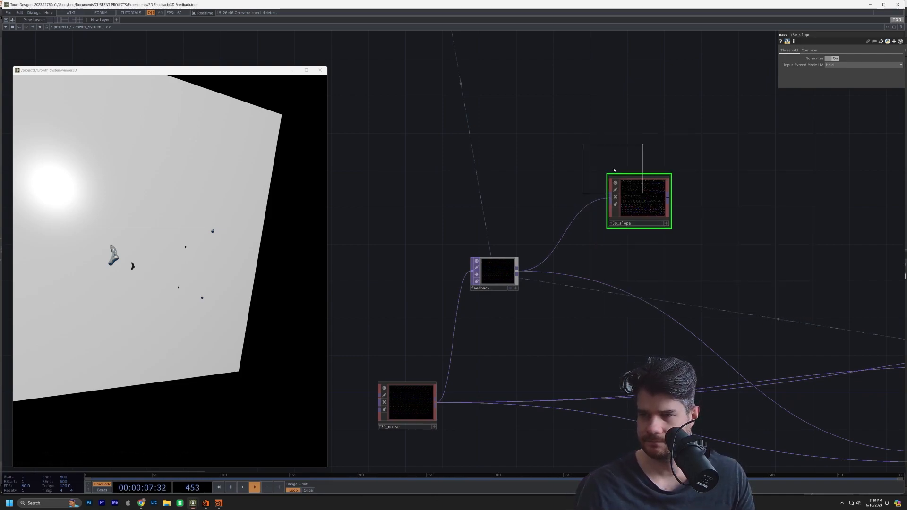
pyautogui.click(725, 227)
# Wire feedback1 into T3D_displace's first input and T3D_slope into its second input.
pyautogui.moveTo(669, 200); pyautogui.dragTo(736, 243)
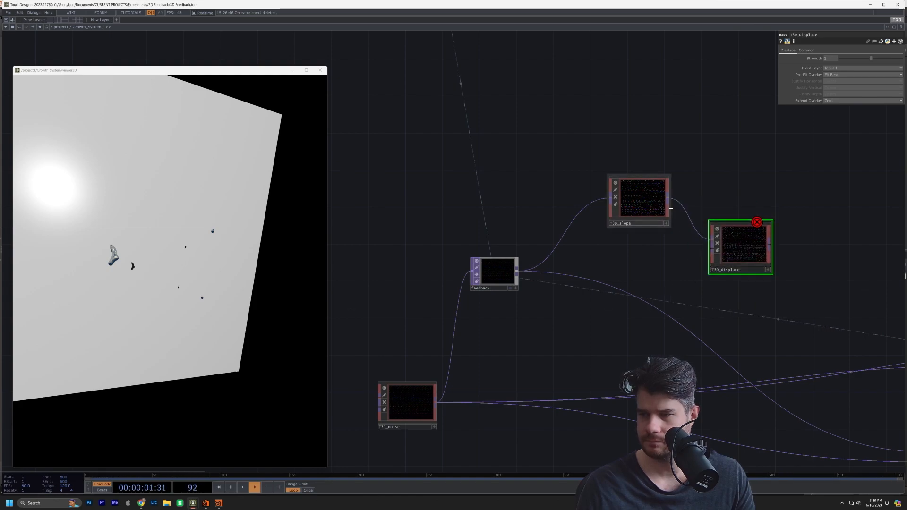
pyautogui.moveTo(669, 203); pyautogui.dragTo(702, 248)
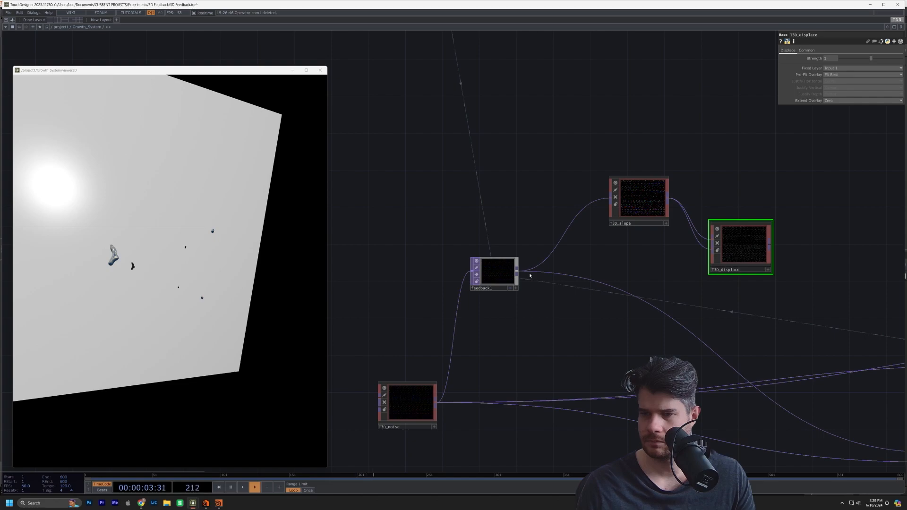
pyautogui.moveTo(517, 272); pyautogui.dragTo(711, 263)
# Set T3D_displace's Strength to 0 and route its output through T3D_add and null1 into the surface operator.
pyautogui.moveTo(796, 306); pyautogui.dragTo(620, 278)
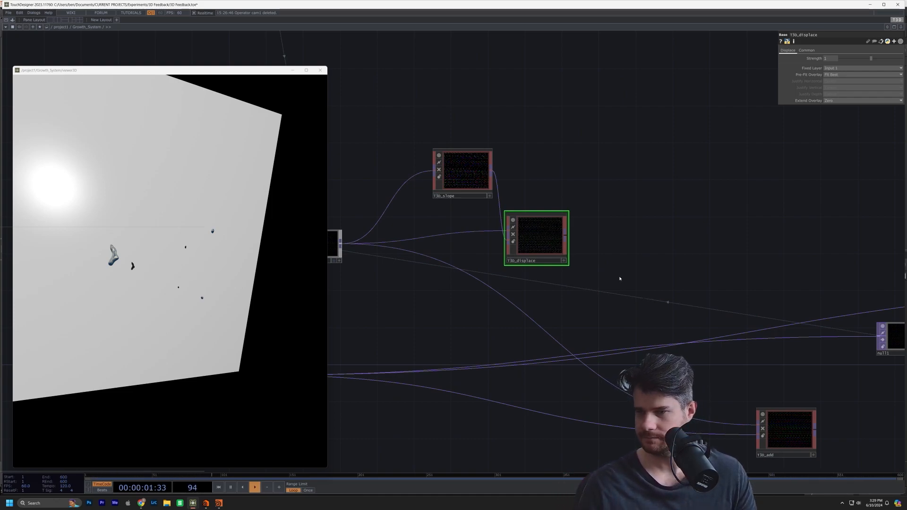
pyautogui.scroll(-3, 620, 278)
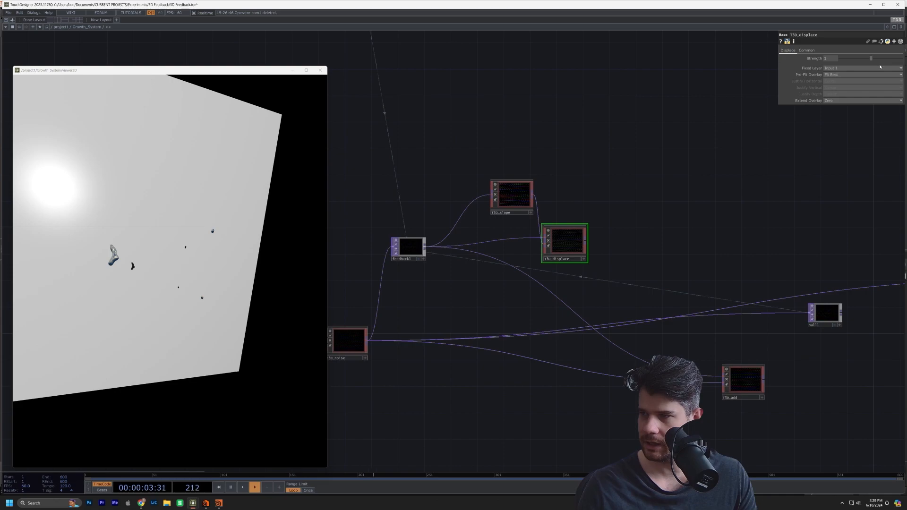
pyautogui.moveTo(584, 243); pyautogui.dragTo(786, 315)
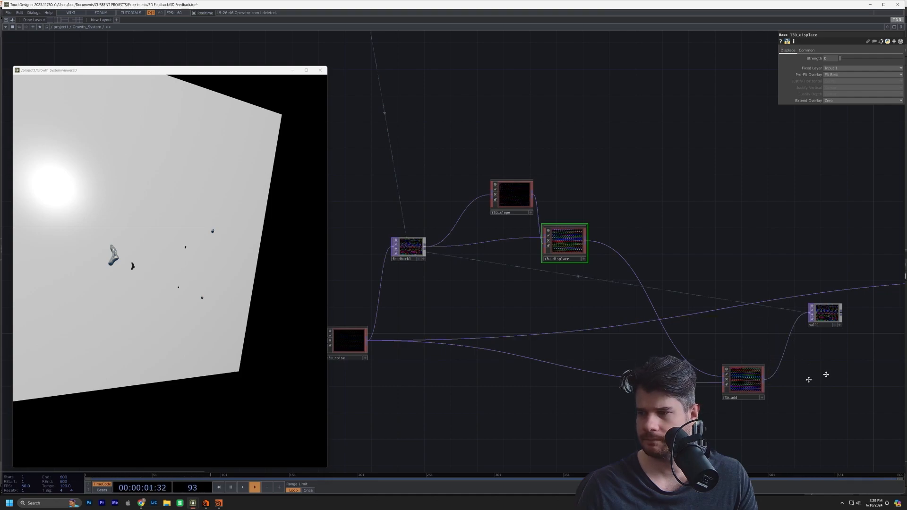
pyautogui.moveTo(821, 376); pyautogui.dragTo(778, 393)
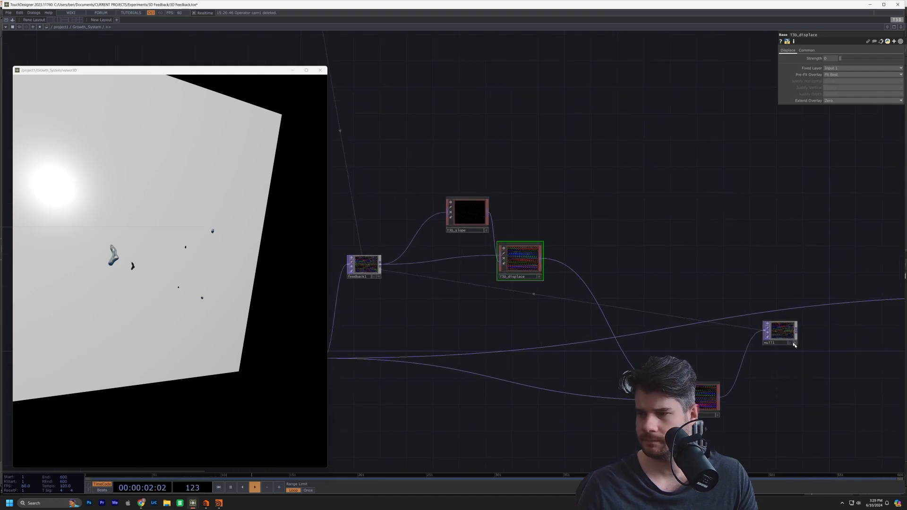
pyautogui.click(810, 309)
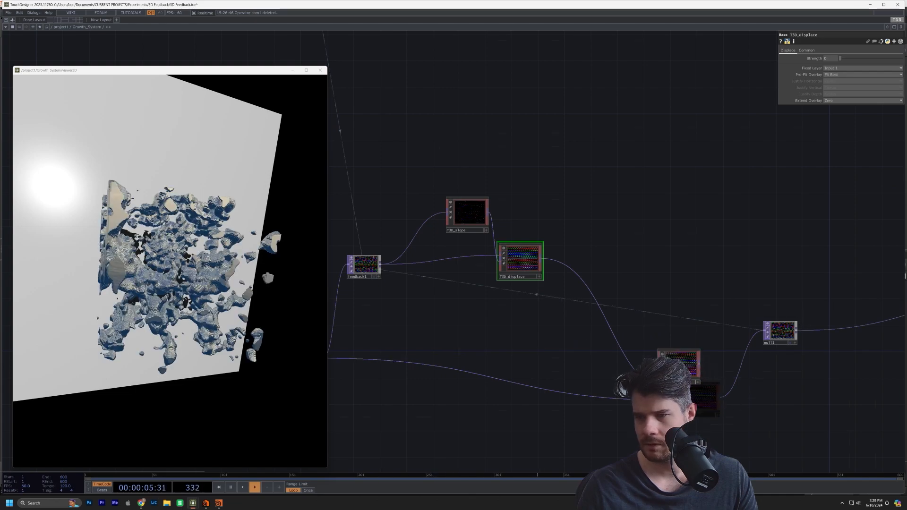
pyautogui.moveTo(482, 334); pyautogui.dragTo(552, 332)
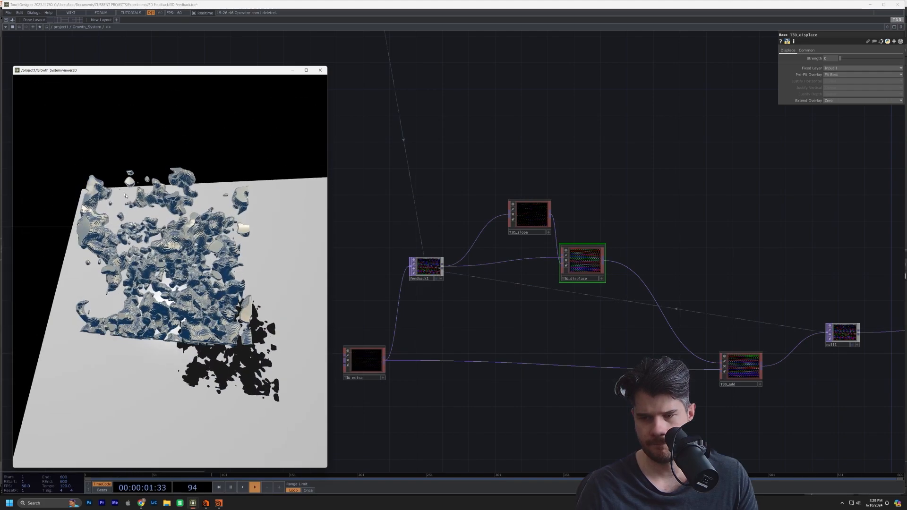
# Toggle feedback1's Reset to restart the feedback loop, leaving Reset switched on.
pyautogui.click(431, 262)
pyautogui.click(836, 66)
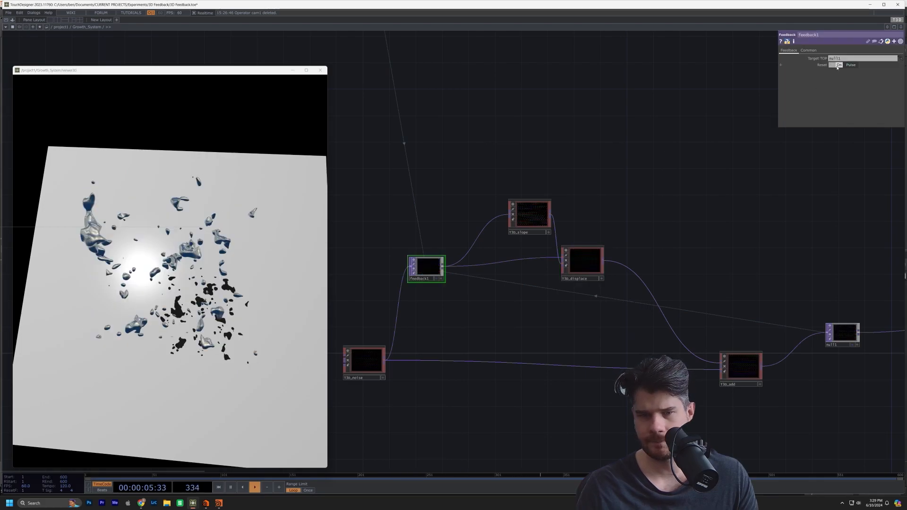
pyautogui.click(837, 66)
pyautogui.click(837, 66)
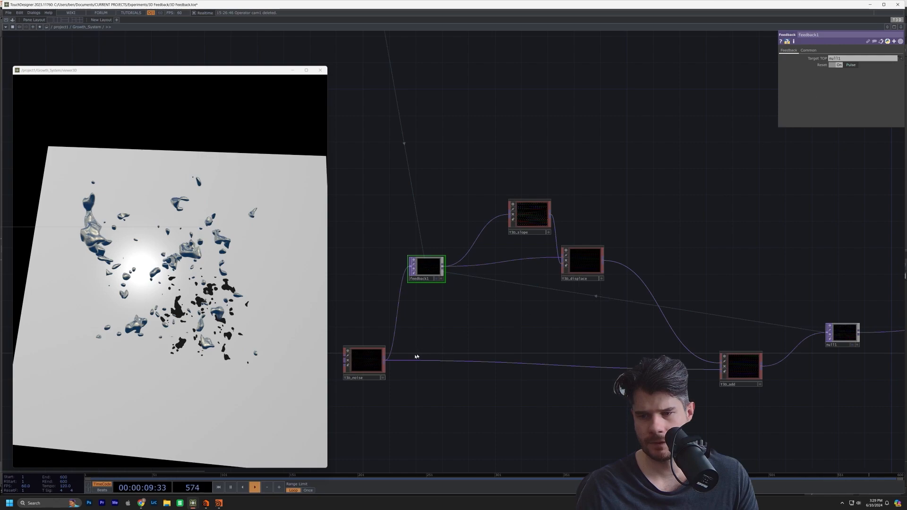
# Select T3D_displace for adjustment and move T3D_slope farther above it.
pyautogui.click(573, 256)
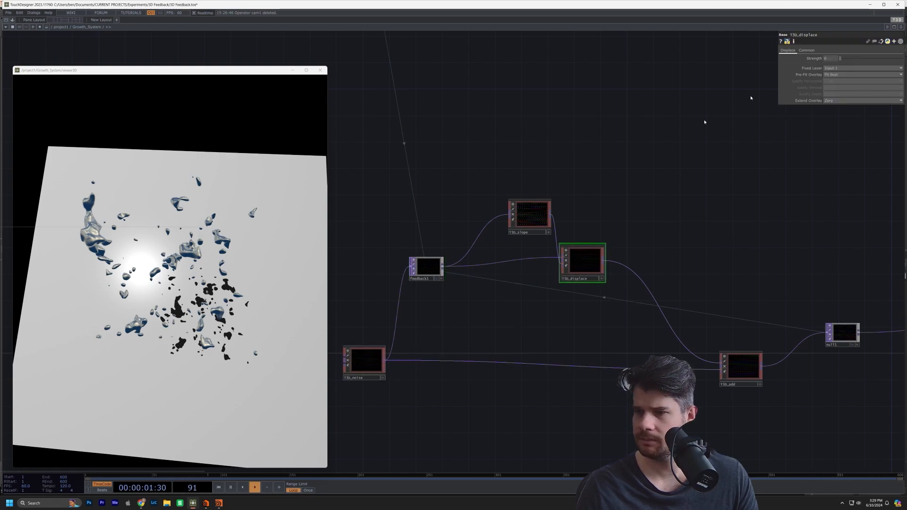
pyautogui.moveTo(548, 213); pyautogui.dragTo(535, 193)
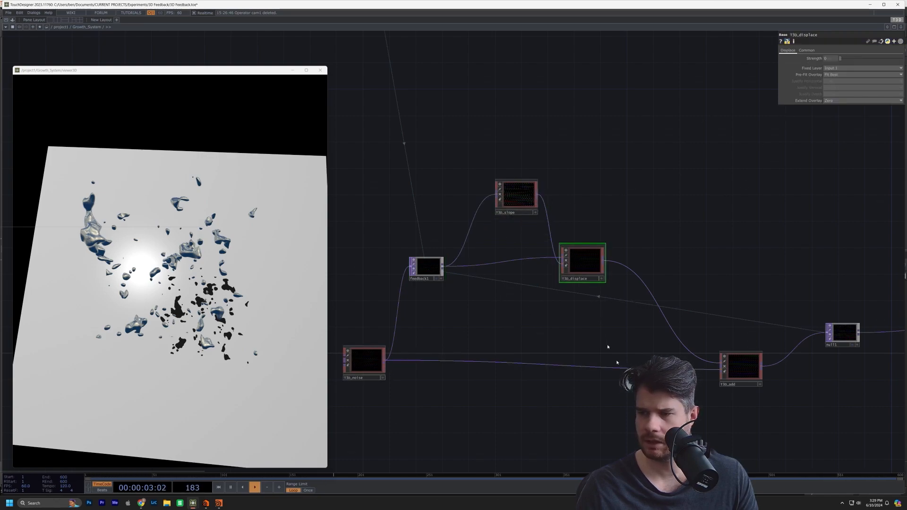
# Create a T3D Cross operator in the free area between T3D_displace and null1.
pyautogui.click(759, 372)
pyautogui.moveTo(603, 332); pyautogui.dragTo(635, 351)
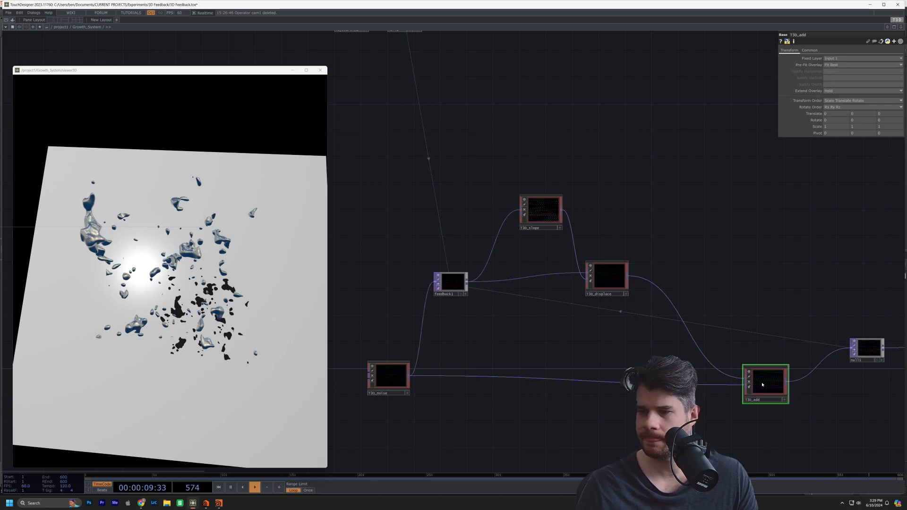
pyautogui.press('Tab')
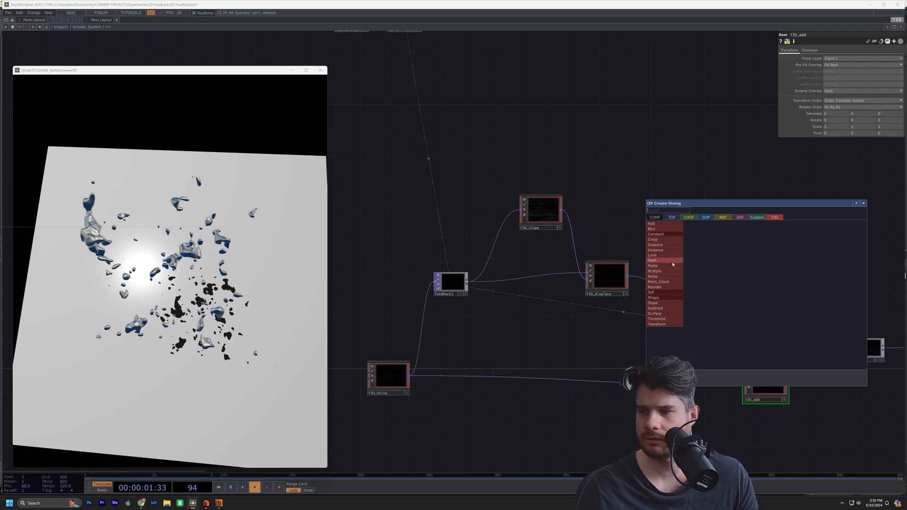
pyautogui.click(653, 239)
pyautogui.click(718, 281)
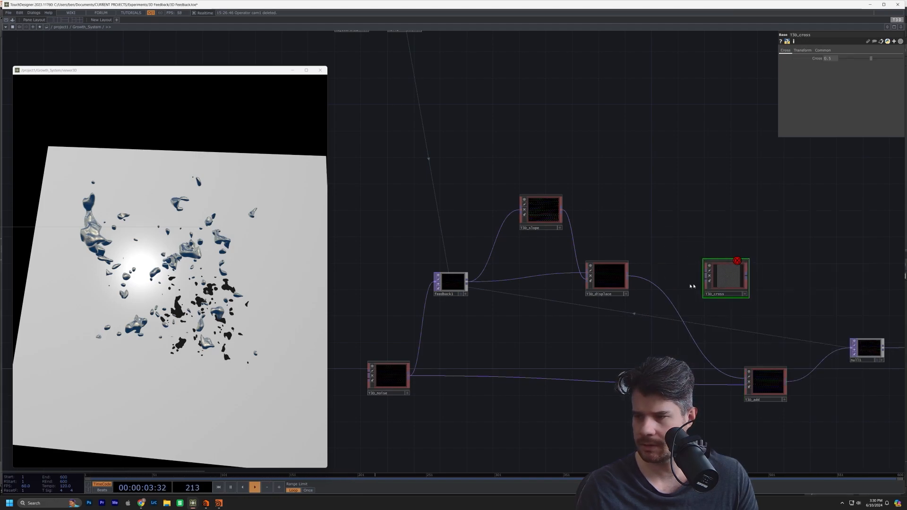
# Wire T3D_displace into T3D_cross's first input and T3D_noise into its second, and connect T3D_cross's output to null1.
pyautogui.moveTo(627, 282); pyautogui.dragTo(633, 284)
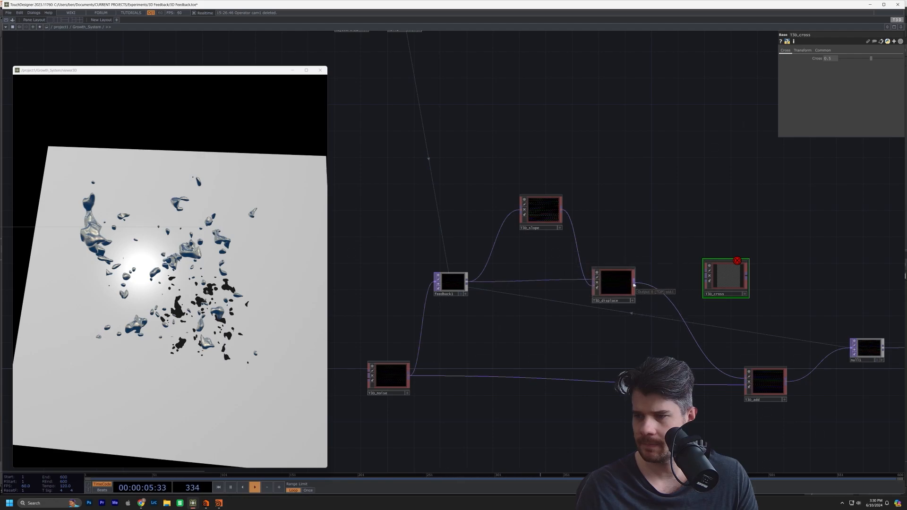
pyautogui.moveTo(693, 276); pyautogui.dragTo(706, 274)
pyautogui.moveTo(411, 377); pyautogui.dragTo(699, 292)
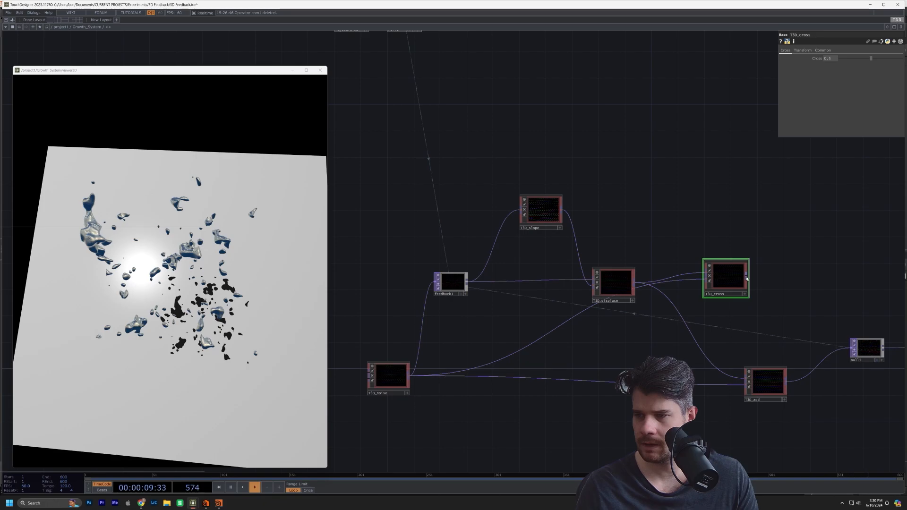
pyautogui.moveTo(839, 350); pyautogui.dragTo(839, 350)
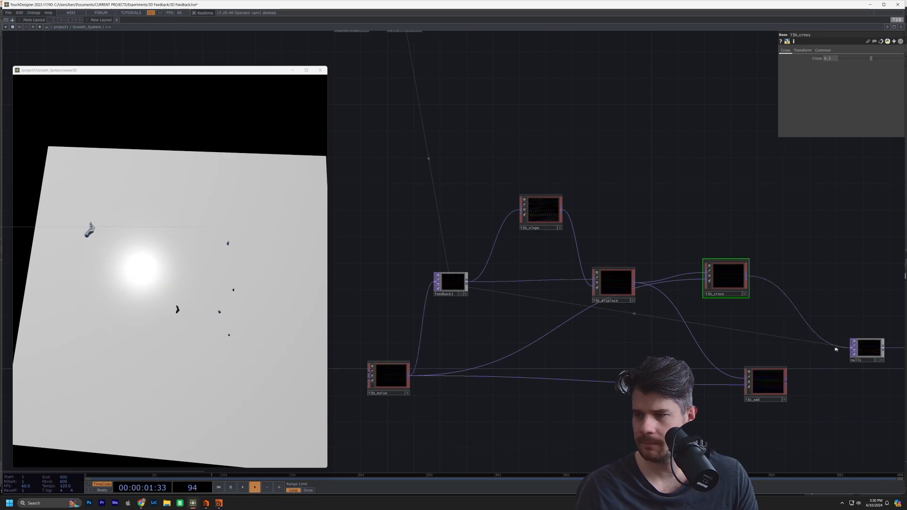
# Delete T3D_add and position T3D_cross in its place in front of null1.
pyautogui.moveTo(730, 278); pyautogui.dragTo(670, 344)
pyautogui.moveTo(766, 379); pyautogui.dragTo(753, 411)
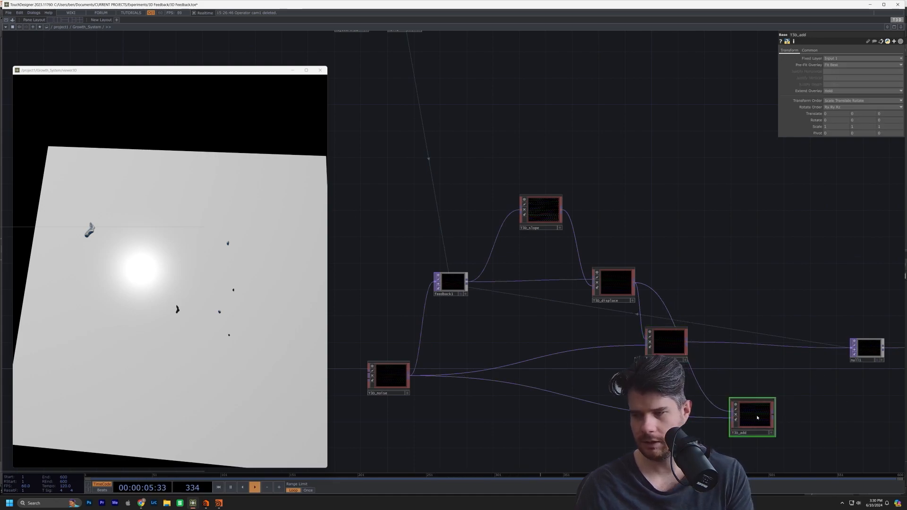
pyautogui.press('Delete')
pyautogui.moveTo(669, 342); pyautogui.dragTo(703, 355)
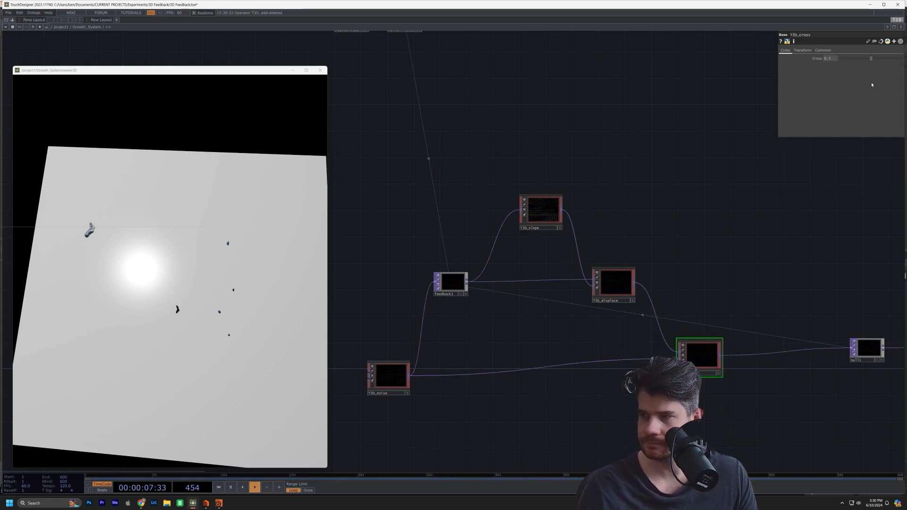
# Test different Cross amounts on T3D_cross and switch off feedback1's Reset.
pyautogui.moveTo(860, 64); pyautogui.dragTo(811, 63)
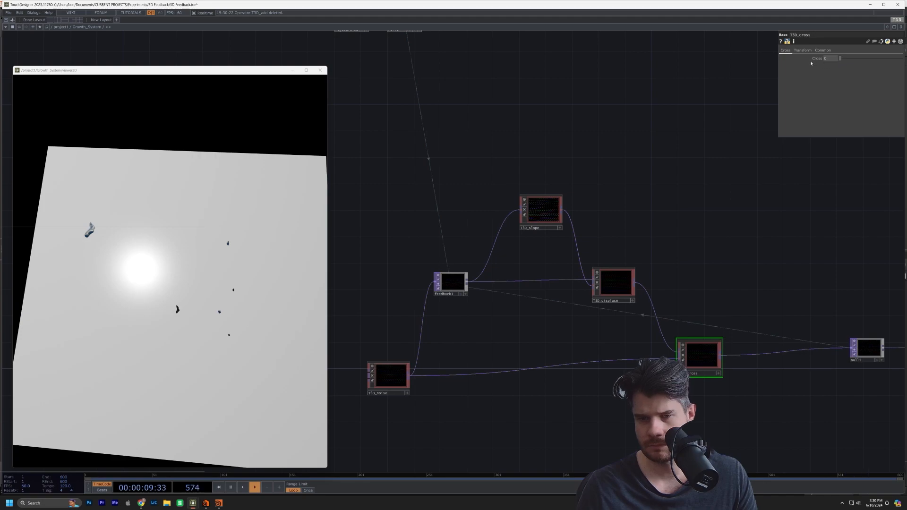
pyautogui.moveTo(867, 63)
pyautogui.mouseDown()
pyautogui.moveTo(888, 64)
pyautogui.moveTo(871, 64)
pyautogui.mouseUp()
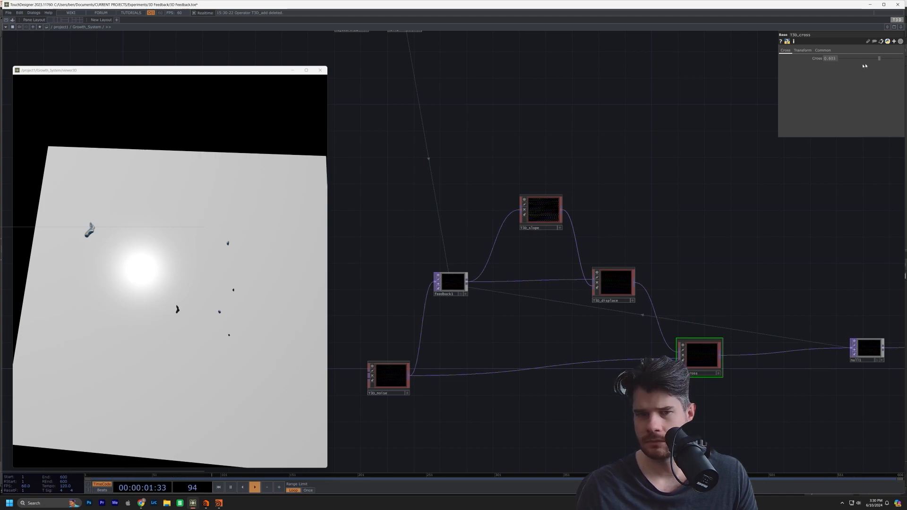
pyautogui.click(468, 283)
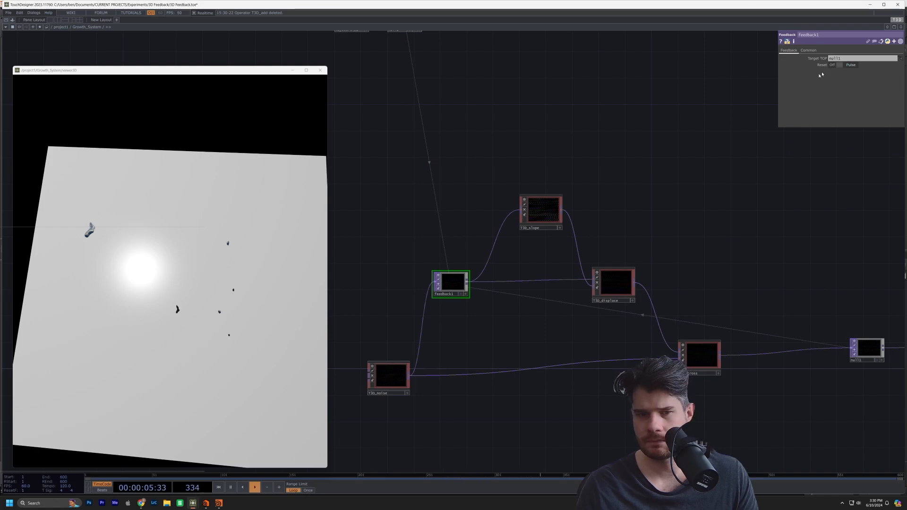
pyautogui.click(711, 361)
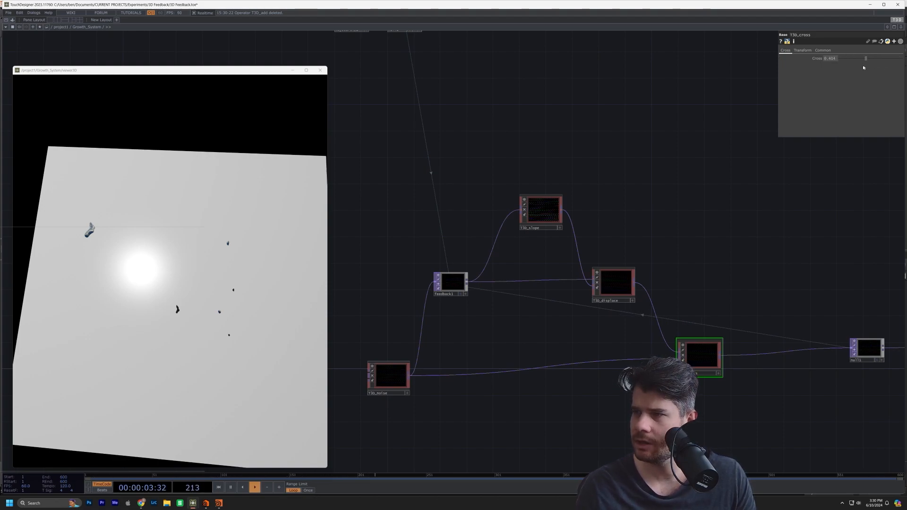
# Set T3D_displace's Strength to 0.003 and T3D_cross's Cross to 0.
pyautogui.click(628, 276)
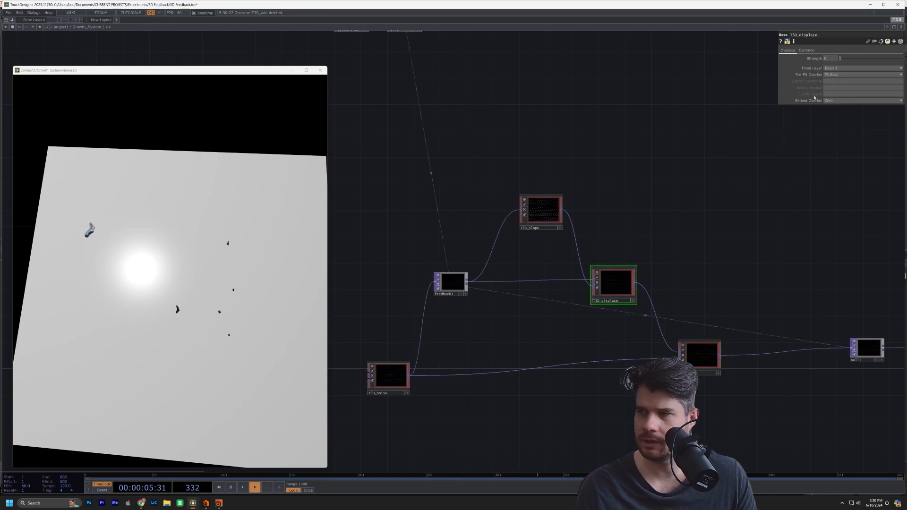
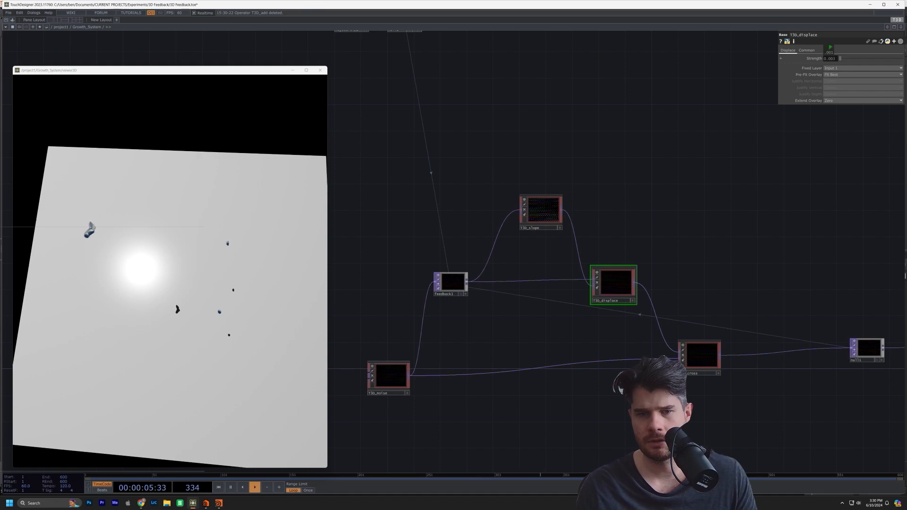
pyautogui.click(698, 359)
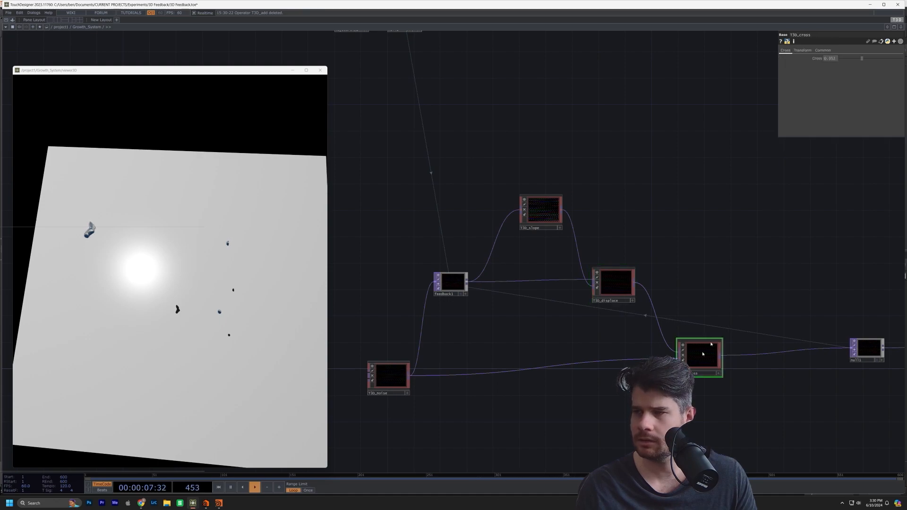
pyautogui.moveTo(846, 61); pyautogui.dragTo(813, 65)
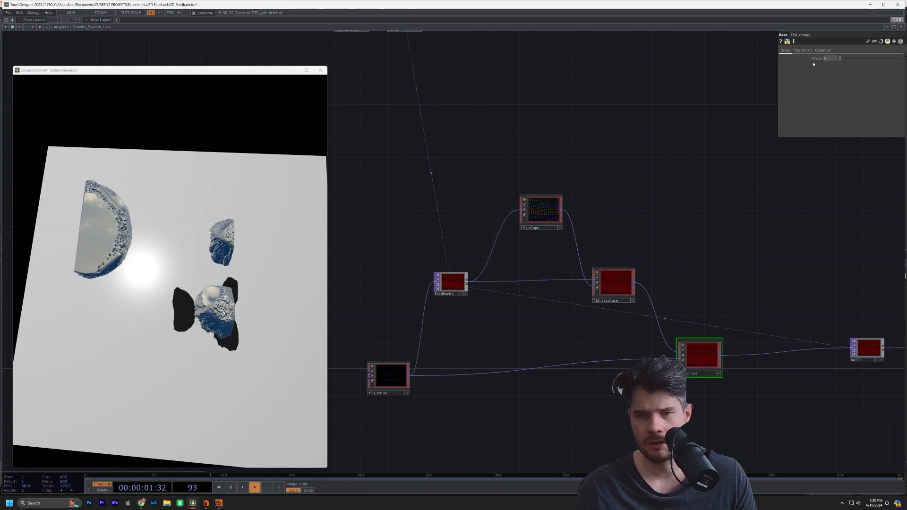
pyautogui.moveTo(813, 64)
pyautogui.mouseDown()
pyautogui.moveTo(822, 65)
pyautogui.moveTo(812, 65)
pyautogui.mouseUp()
# Retrigger the feedback reset and examine the growing crystal shapes from several angles in viewer3D.
pyautogui.moveTo(201, 289); pyautogui.dragTo(340, 256)
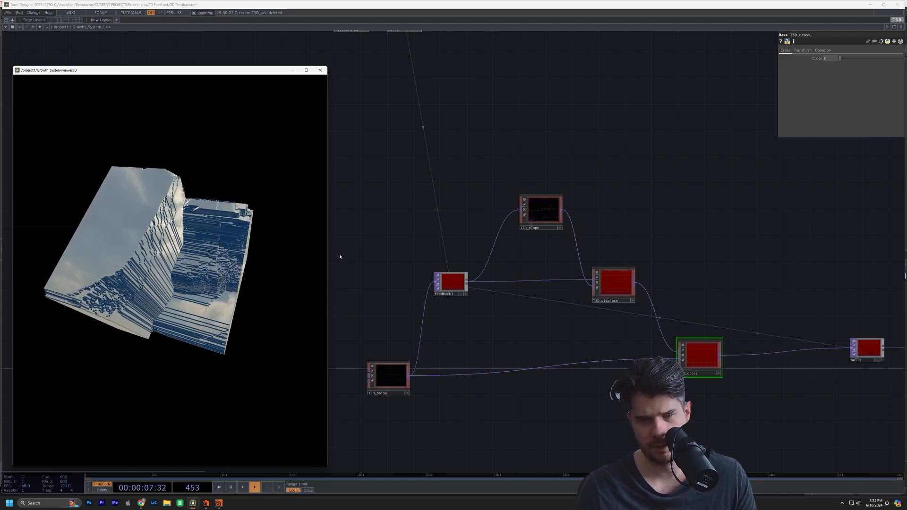
pyautogui.press('1')
pyautogui.moveTo(452, 362); pyautogui.dragTo(467, 366)
pyautogui.click(403, 379)
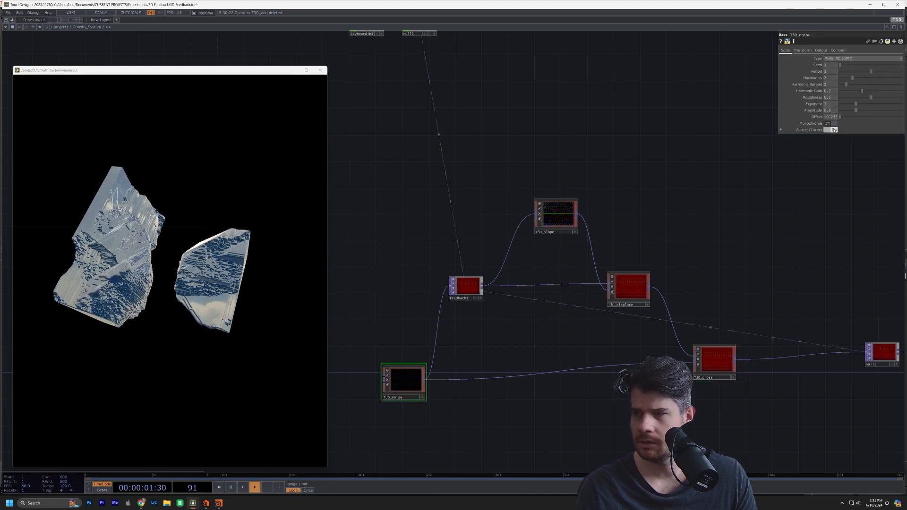
pyautogui.press('1')
pyautogui.click(194, 247)
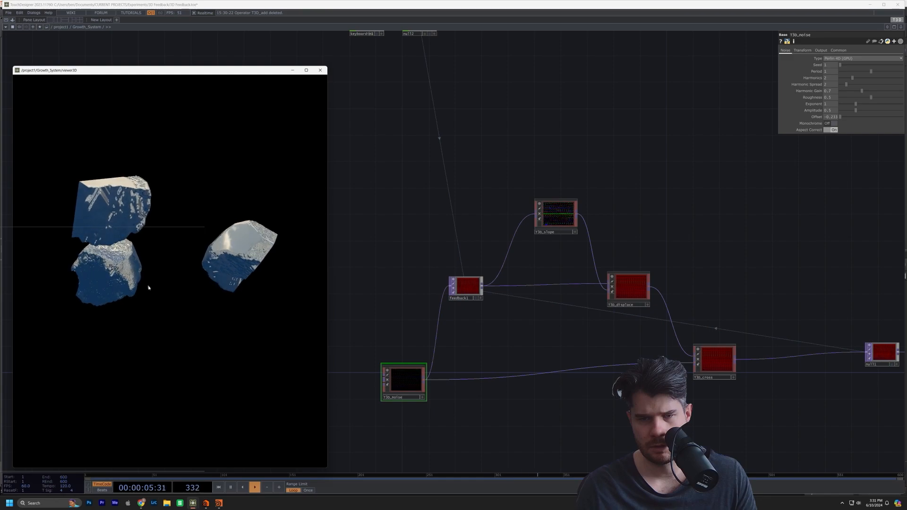
pyautogui.moveTo(88, 200); pyautogui.dragTo(33, 180)
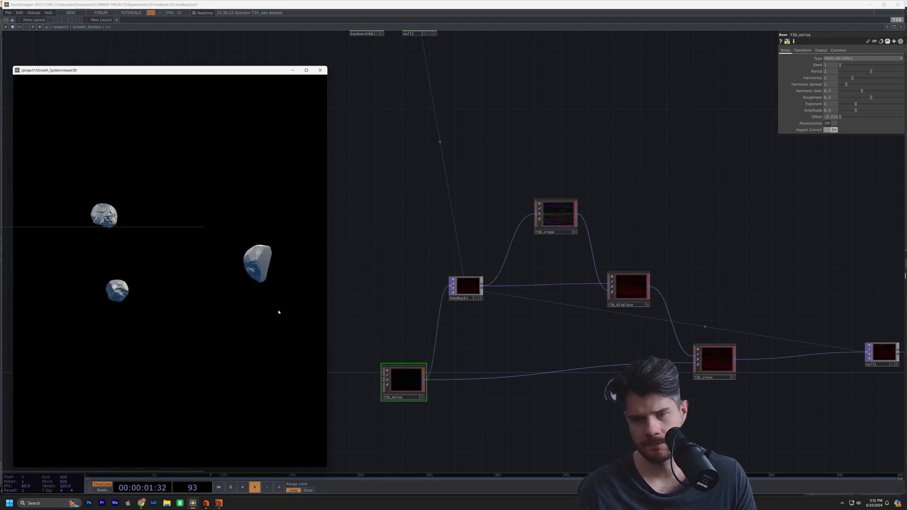
# Move T3D_slope closer to feedback1 and T3D_displace, and set T3D_noise's Seed to 4286.
pyautogui.moveTo(563, 222); pyautogui.dragTo(550, 249)
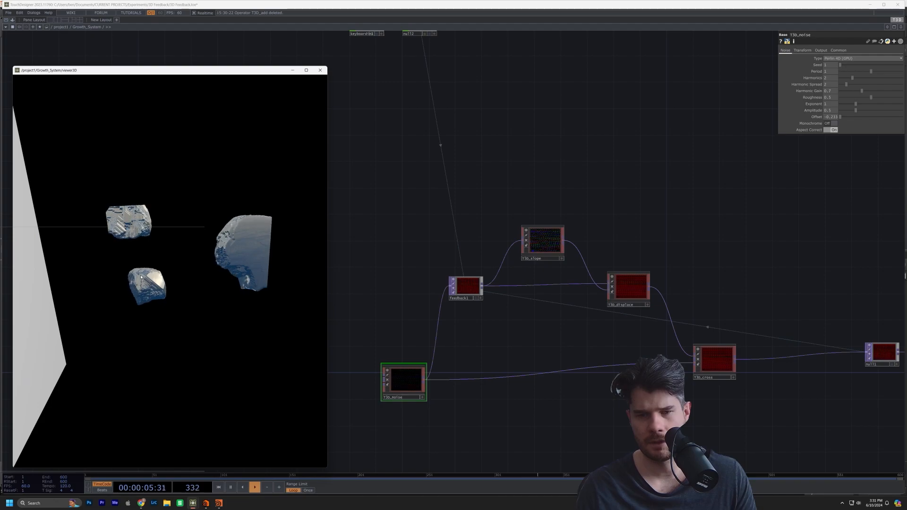
pyautogui.moveTo(181, 257); pyautogui.dragTo(28, 288)
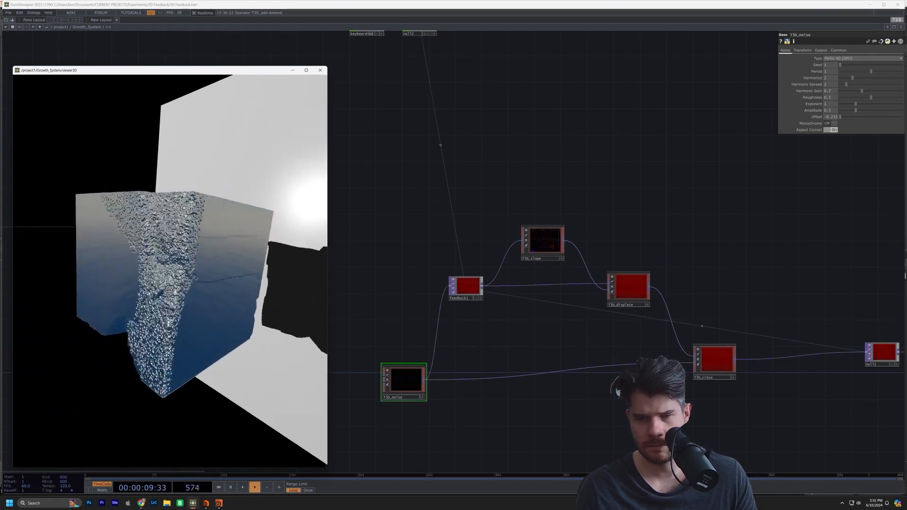
pyautogui.moveTo(552, 341); pyautogui.dragTo(630, 329)
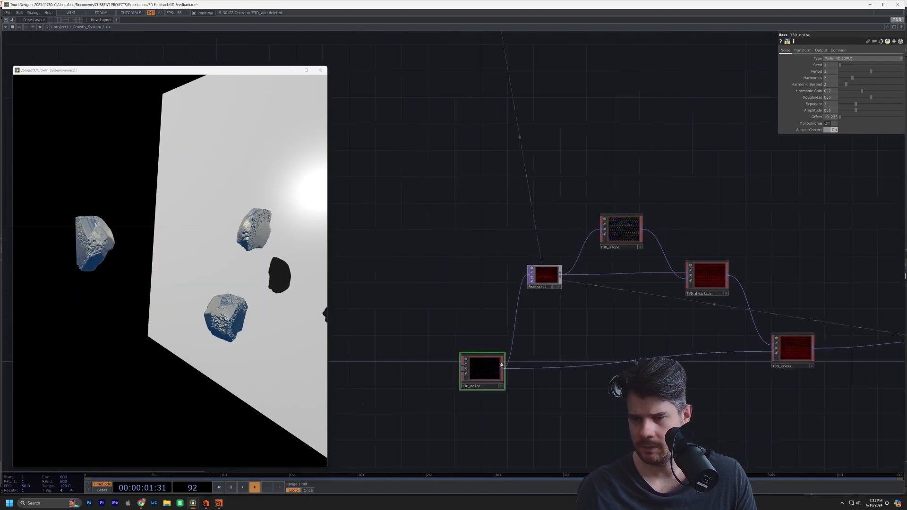
pyautogui.click(853, 66)
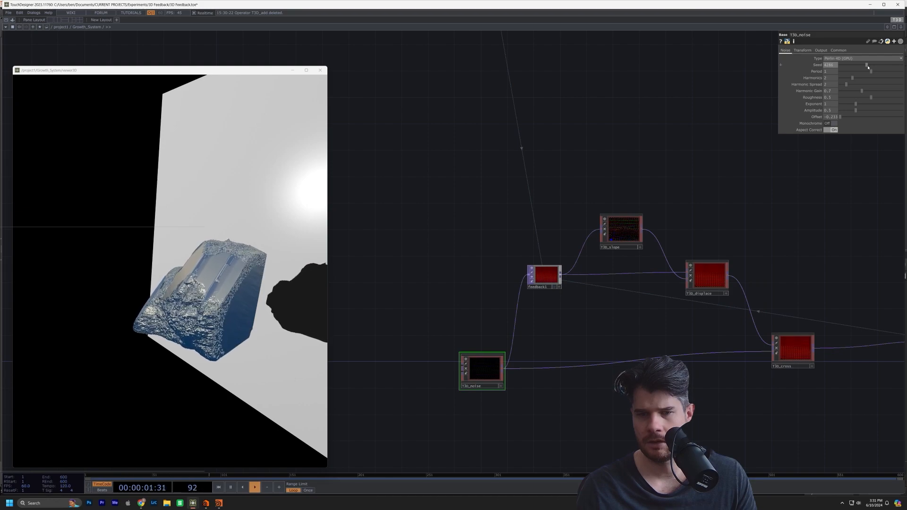
# Retrigger the feedback reset and compare the new seed's growth in viewer3D with T3D_noise's preview.
pyautogui.moveTo(261, 309); pyautogui.dragTo(207, 222)
pyautogui.scroll(-3, 205, 284)
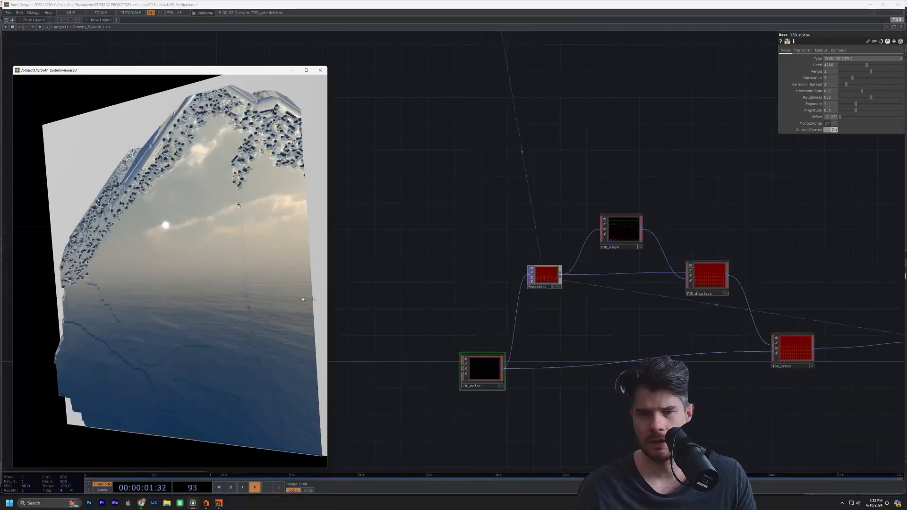
pyautogui.scroll(-3, 186, 286)
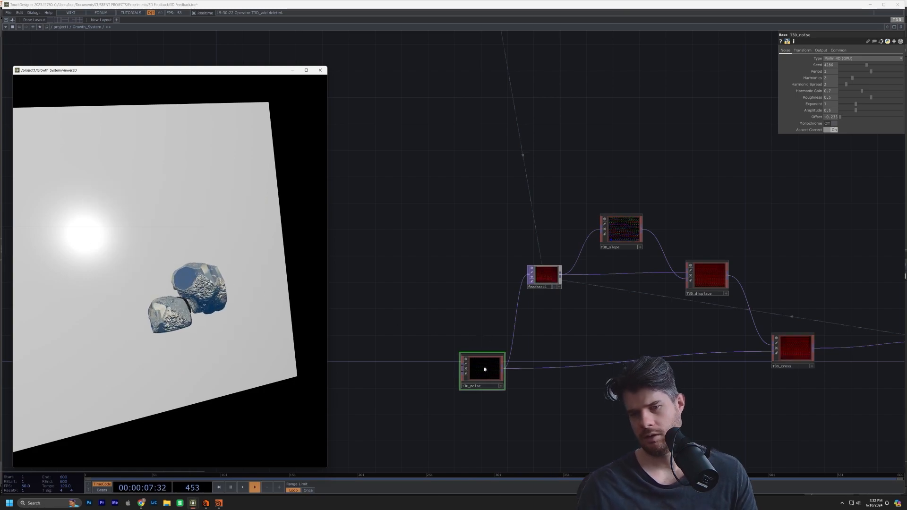
pyautogui.moveTo(476, 372); pyautogui.dragTo(458, 371)
pyautogui.scroll(4, 463, 371)
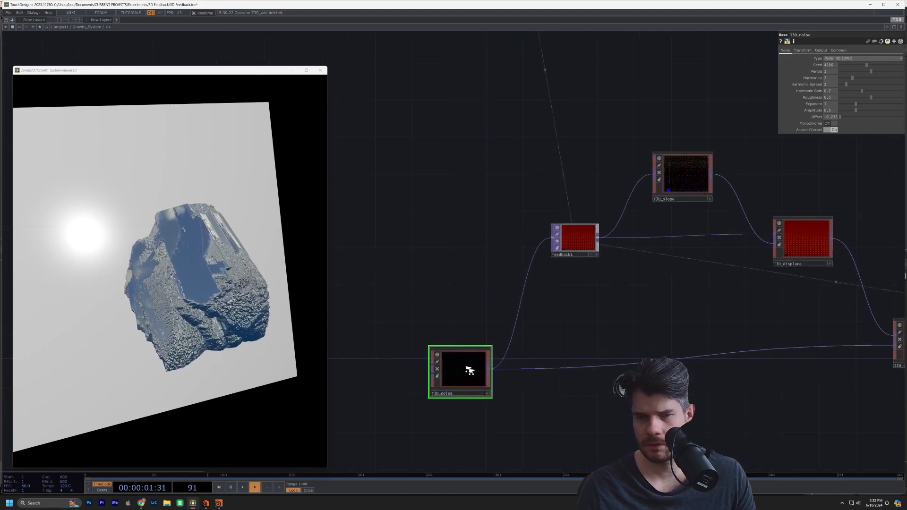
pyautogui.press('1')
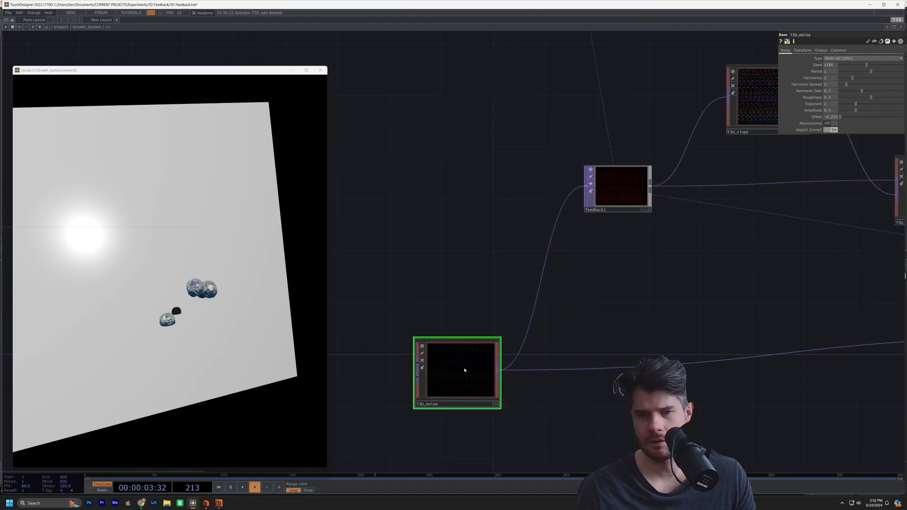
pyautogui.moveTo(265, 339); pyautogui.dragTo(121, 322)
pyautogui.press('1')
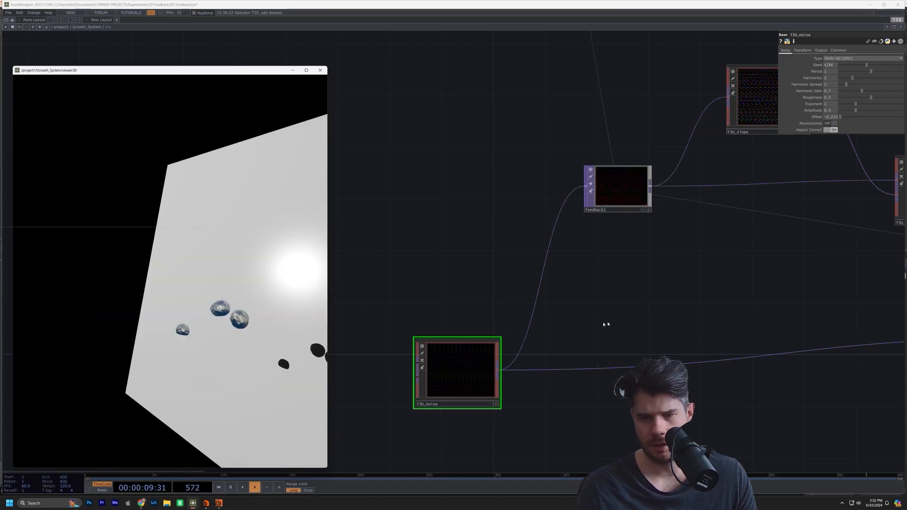
# Tidy the feedback network by repositioning T3D_slope, T3D_displace and T3D_cross with more space between them.
pyautogui.moveTo(654, 332); pyautogui.dragTo(566, 334)
pyautogui.scroll(-3, 513, 339)
pyautogui.moveTo(747, 257); pyautogui.dragTo(515, 282)
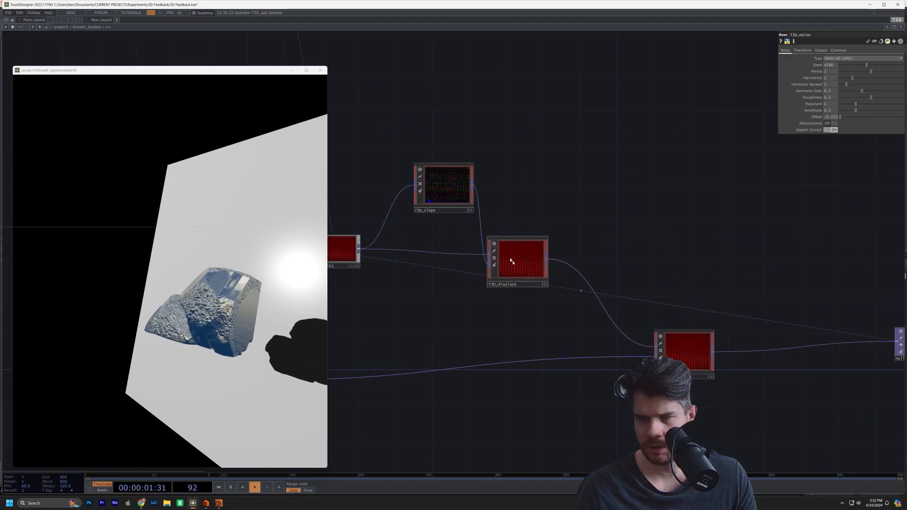
pyautogui.moveTo(444, 193); pyautogui.dragTo(417, 202)
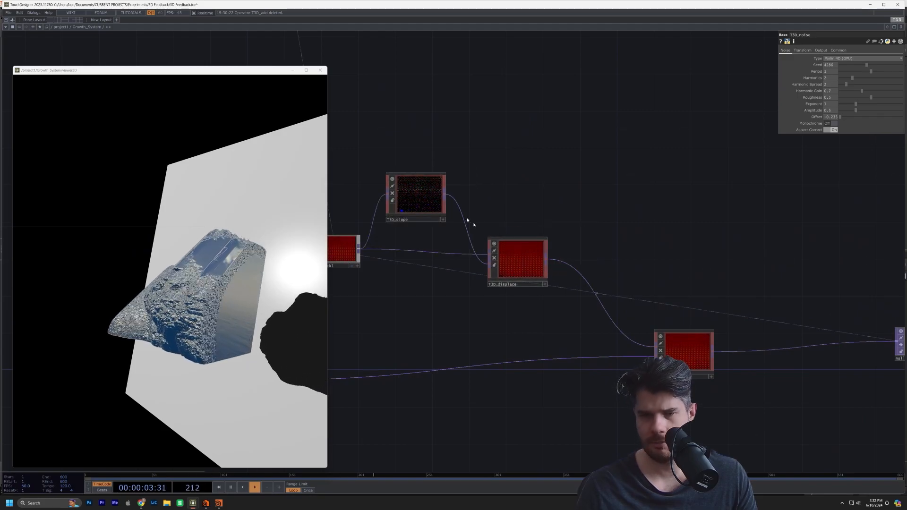
pyautogui.moveTo(513, 262); pyautogui.dragTo(507, 245)
pyautogui.moveTo(560, 247); pyautogui.dragTo(476, 246)
pyautogui.moveTo(591, 355); pyautogui.dragTo(640, 355)
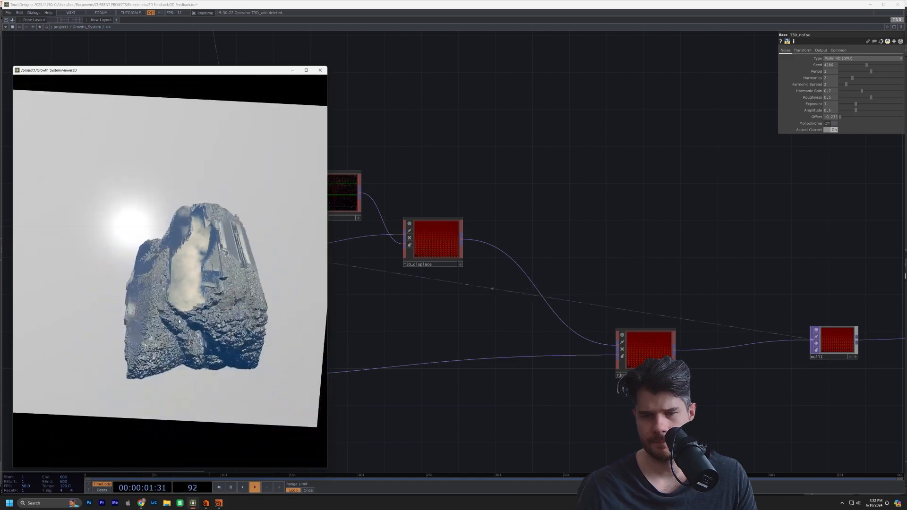
# Switch off geo1's rendering to hide the backdrop plane in viewer3D, and return to the feedback network.
pyautogui.scroll(-2, 458, 229)
pyautogui.scroll(-4, 458, 230)
pyautogui.moveTo(563, 322); pyautogui.dragTo(511, 324)
pyautogui.scroll(4, 709, 321)
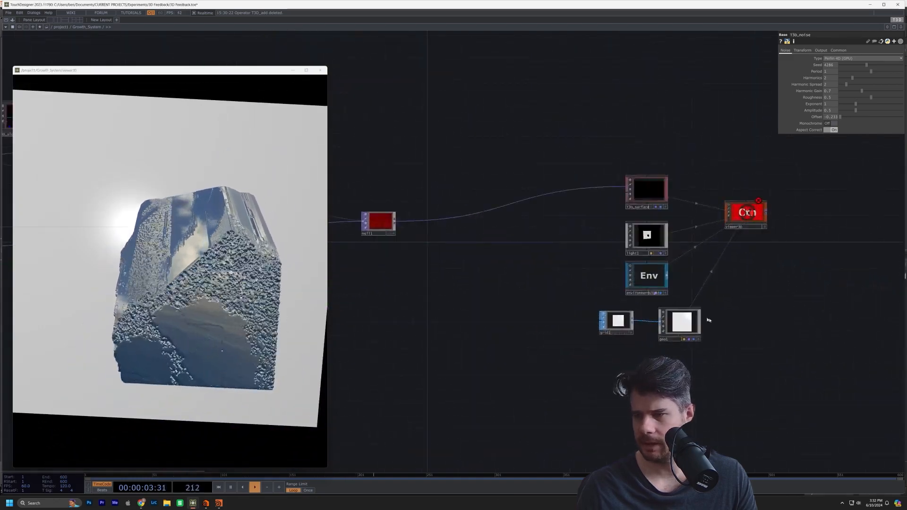
pyautogui.click(690, 338)
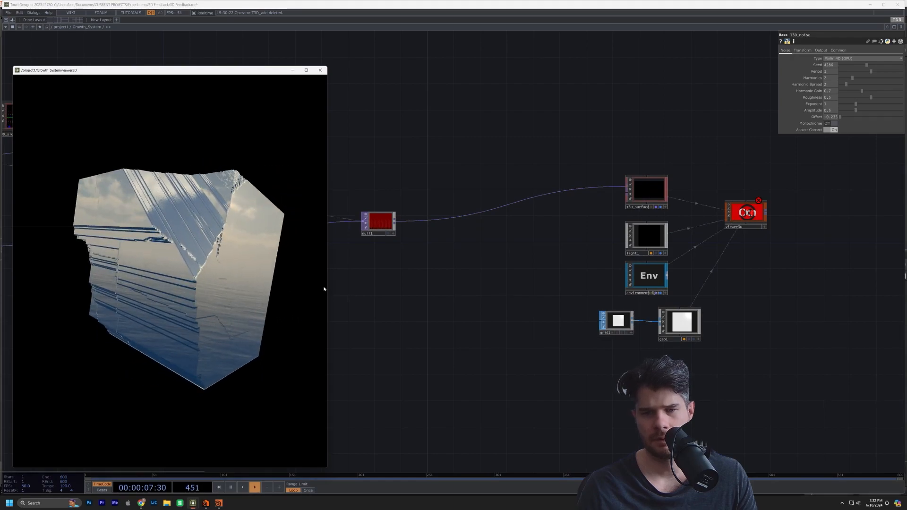
pyautogui.moveTo(418, 295); pyautogui.dragTo(635, 307)
pyautogui.scroll(2, 396, 238)
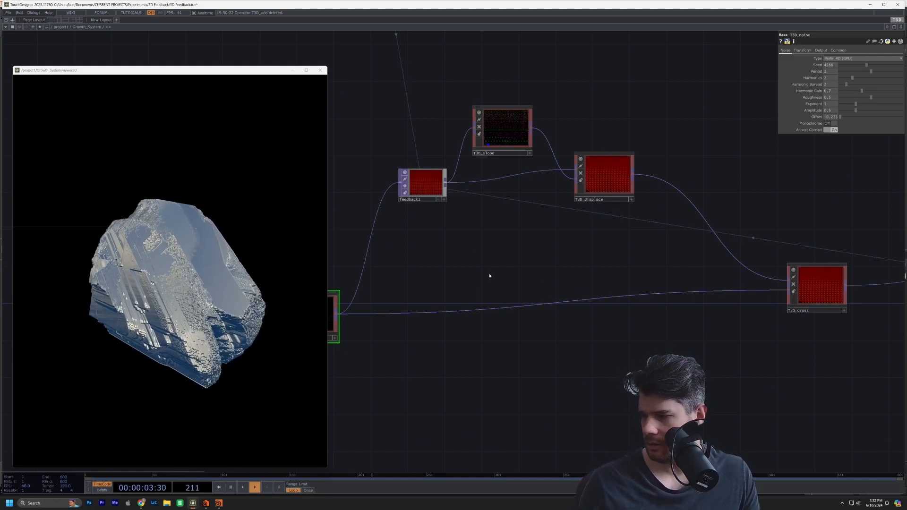
# Insert a T3D Math operator on the connection between T3D_displace and T3D_cross.
pyautogui.rightClick(668, 187)
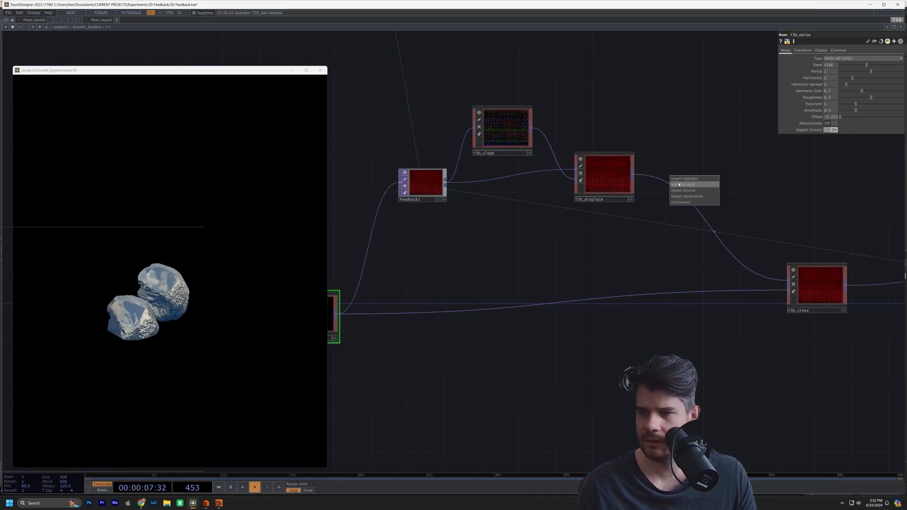
pyautogui.click(678, 182)
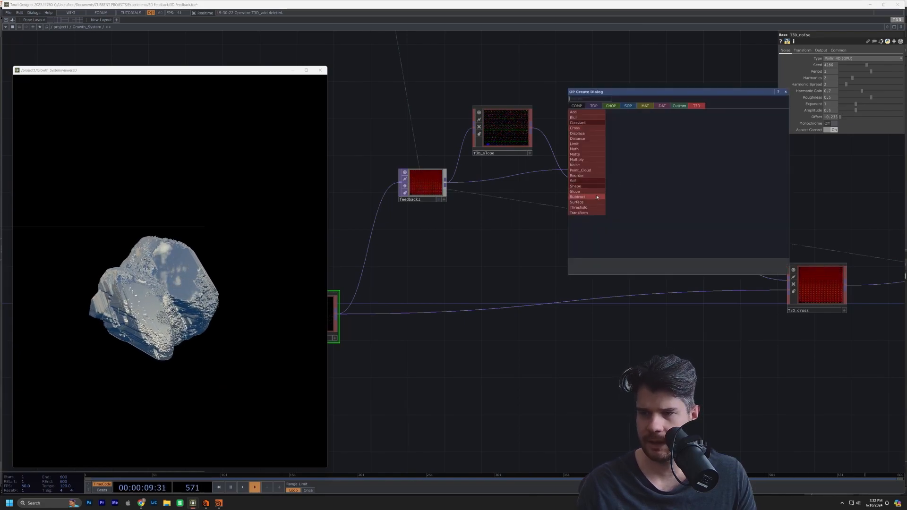
pyautogui.click(586, 150)
pyautogui.click(684, 195)
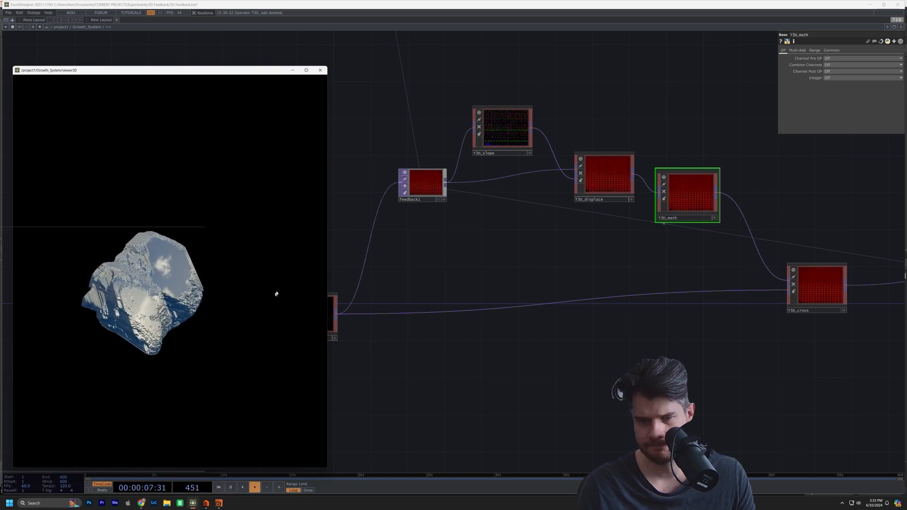
# Lower T3D_math's Multiply to 0.996 and retrigger the feedback reset.
pyautogui.click(798, 50)
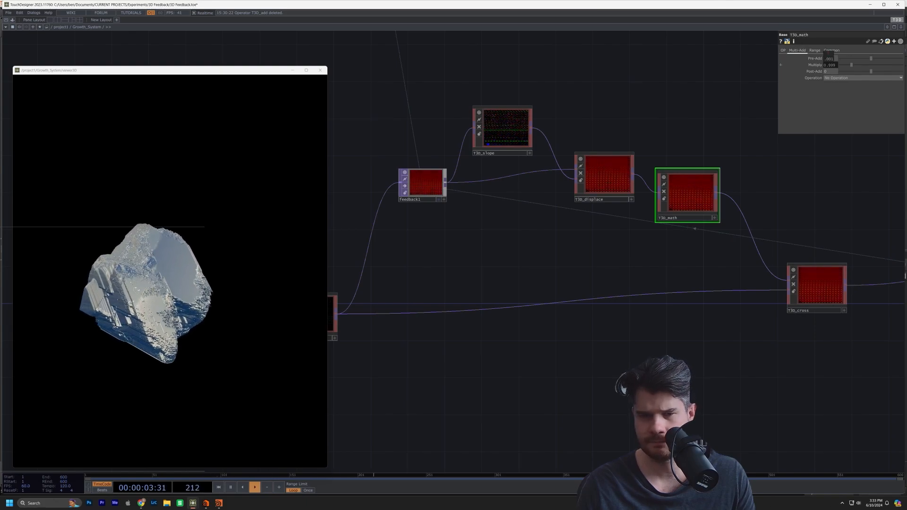
pyautogui.moveTo(829, 58); pyautogui.dragTo(831, 58)
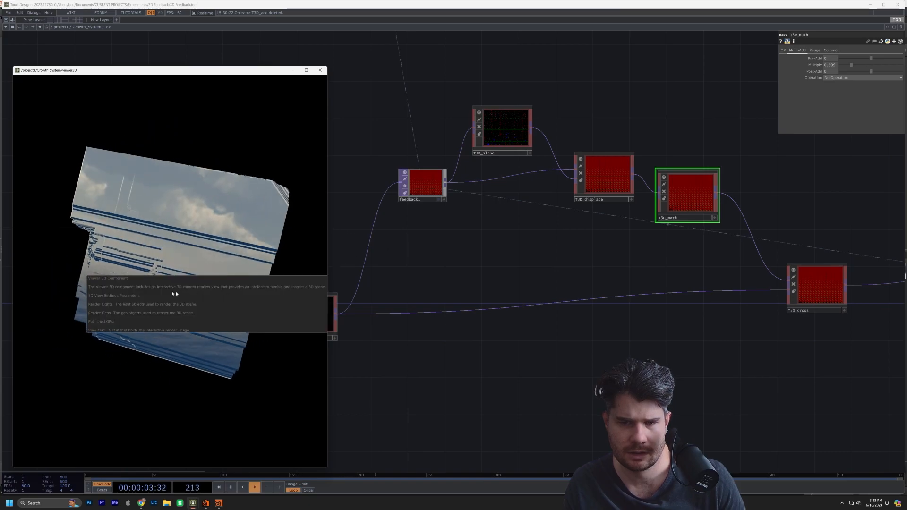
pyautogui.click(834, 65)
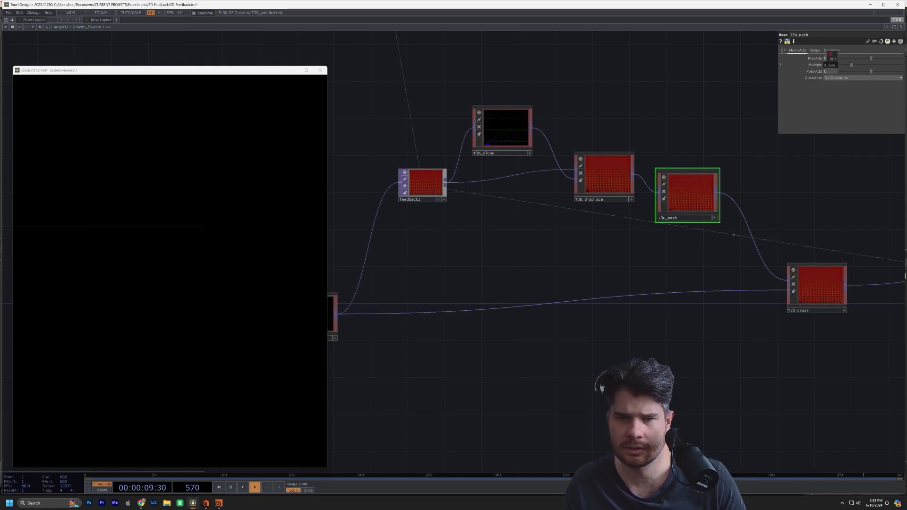
pyautogui.moveTo(830, 54); pyautogui.dragTo(834, 66)
pyautogui.press('1')
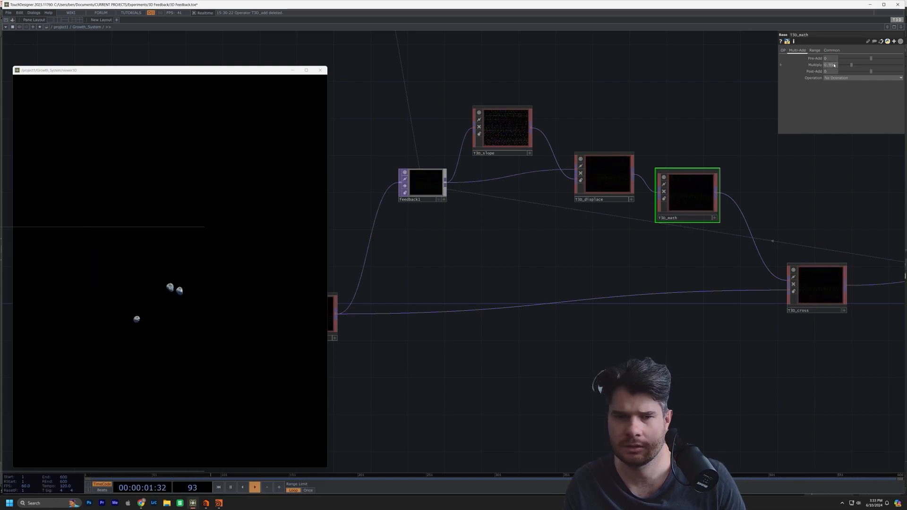
# Examine the growing form in viewer3D with the reduced multiplier, and restart the growth.
pyautogui.click(209, 301)
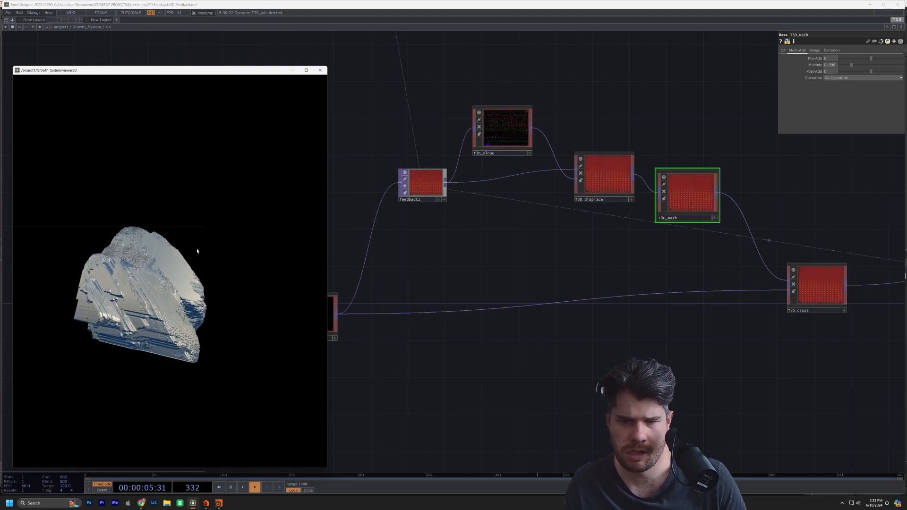
pyautogui.moveTo(140, 225); pyautogui.dragTo(324, 275)
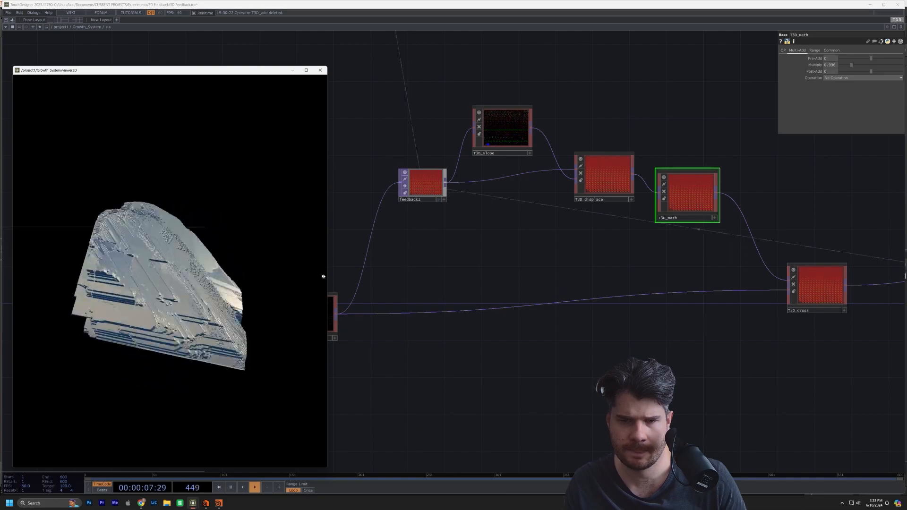
pyautogui.press('1')
# Set T3D_displace's Strength to 0.002, restarting the feedback to test the growth.
pyautogui.click(617, 161)
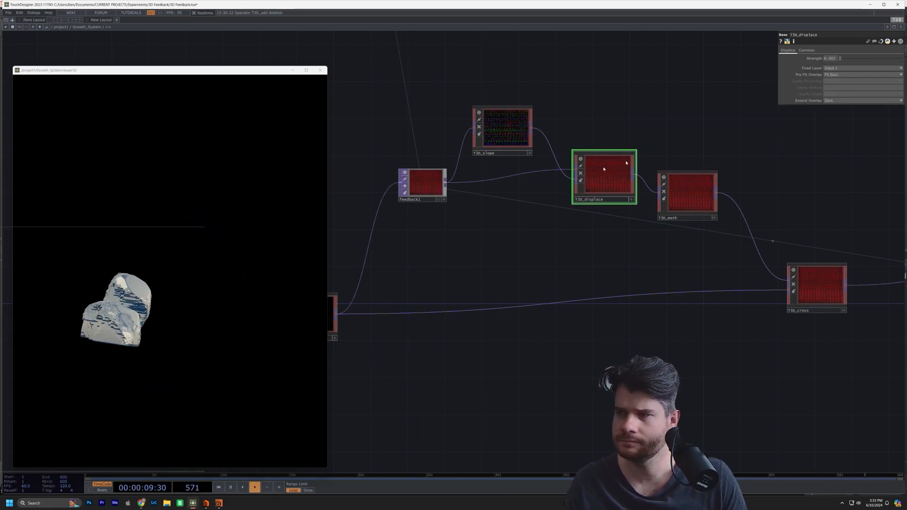
pyautogui.moveTo(812, 59); pyautogui.dragTo(807, 53, button='middle')
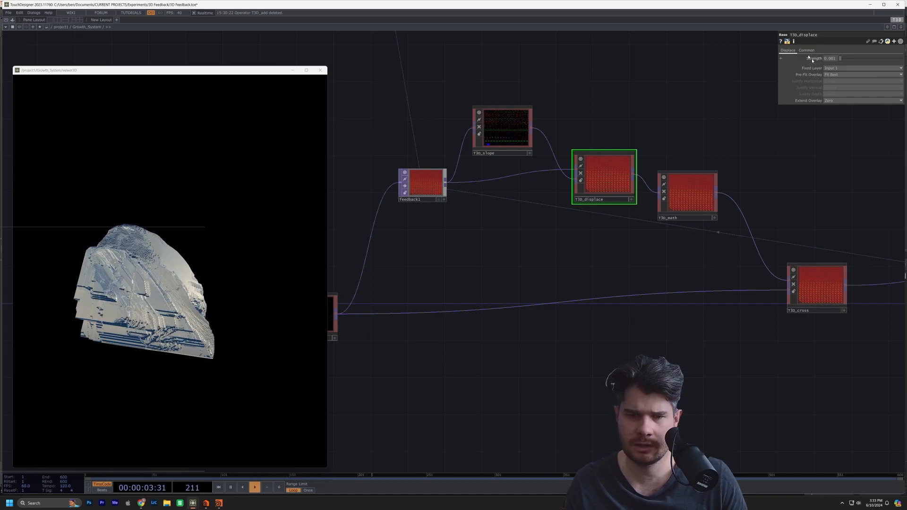
pyautogui.press('1')
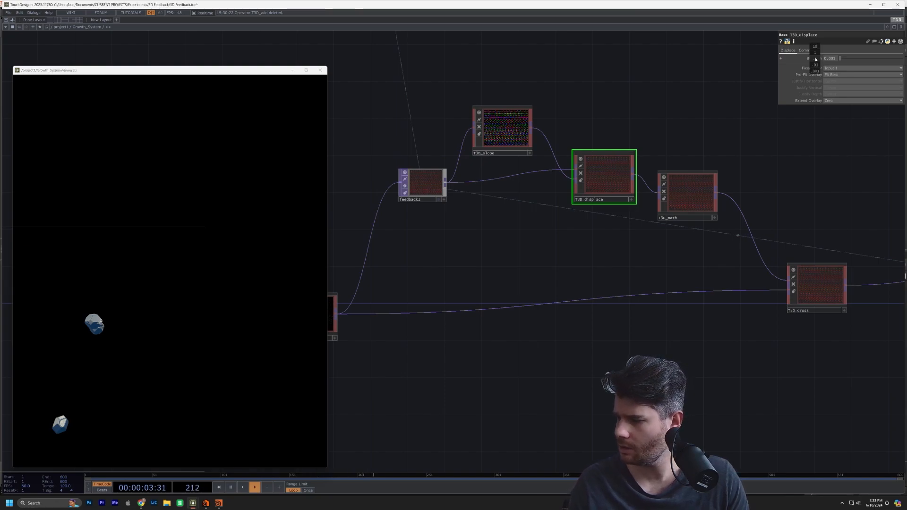
pyautogui.moveTo(819, 75); pyautogui.dragTo(829, 74, button='middle')
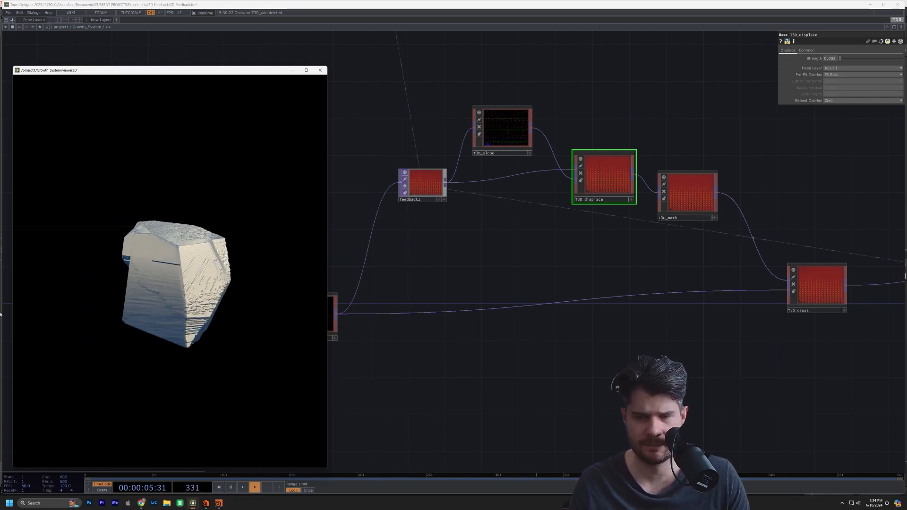
# Space T3D_math and T3D_cross farther from T3D_displace, and retrigger the feedback to watch the growth from another angle.
pyautogui.moveTo(423, 338); pyautogui.dragTo(267, 406)
pyautogui.moveTo(527, 265); pyautogui.dragTo(527, 257)
pyautogui.moveTo(570, 278); pyautogui.dragTo(432, 275)
pyautogui.moveTo(504, 360); pyautogui.dragTo(558, 361)
pyautogui.moveTo(383, 248); pyautogui.dragTo(472, 246)
pyautogui.moveTo(498, 193); pyautogui.dragTo(648, 243)
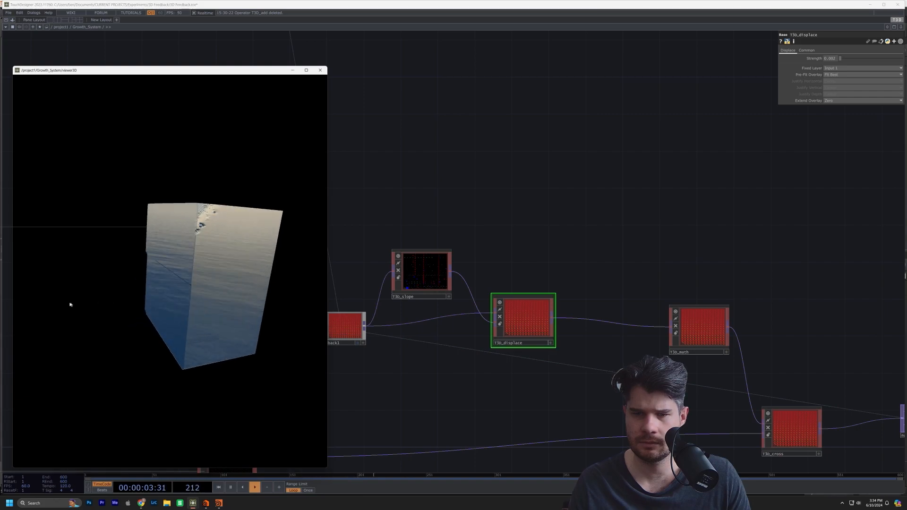
pyautogui.moveTo(98, 296); pyautogui.dragTo(337, 297)
pyautogui.moveTo(568, 228); pyautogui.dragTo(659, 224)
pyautogui.press('1')
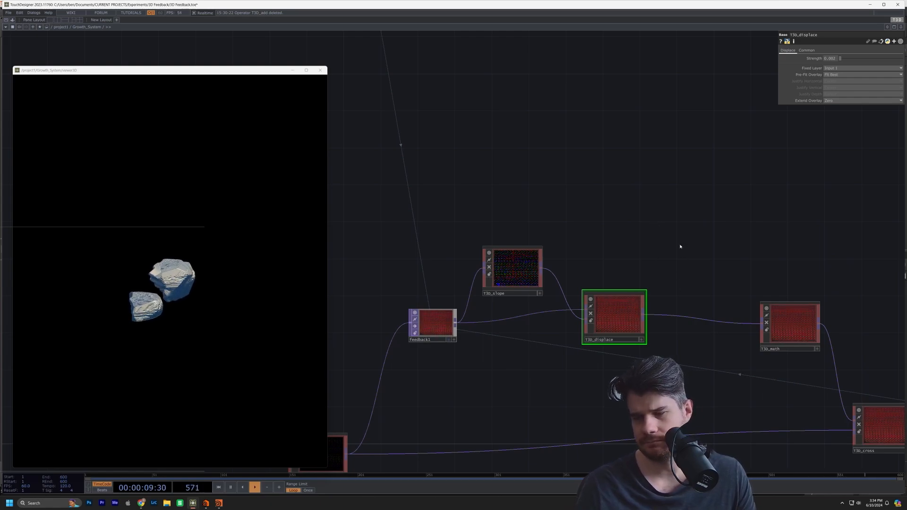
# Move feedback1 and T3D_slope farther from T3D_displace, and delete T3D_math.
pyautogui.moveTo(680, 247); pyautogui.dragTo(621, 273)
pyautogui.moveTo(400, 327); pyautogui.dragTo(373, 327)
pyautogui.moveTo(475, 274); pyautogui.dragTo(438, 283)
pyautogui.click(754, 326)
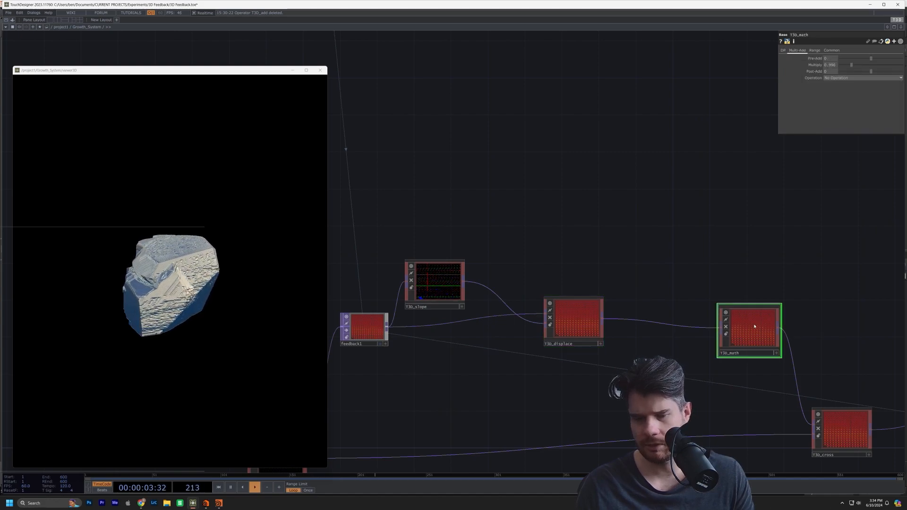
pyautogui.press('Delete')
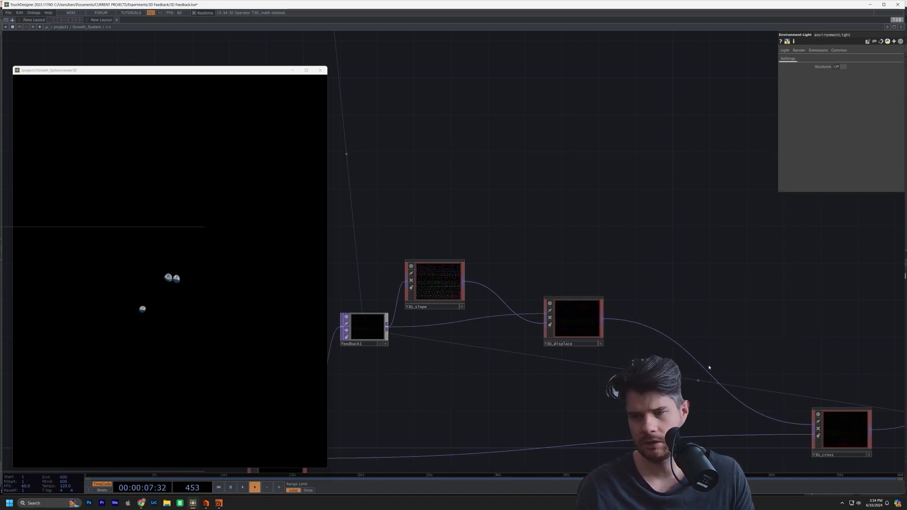
# Add a T3D Noise operator above T3D_displace and feed T3D_displace's output into it.
pyautogui.moveTo(626, 318); pyautogui.dragTo(460, 322)
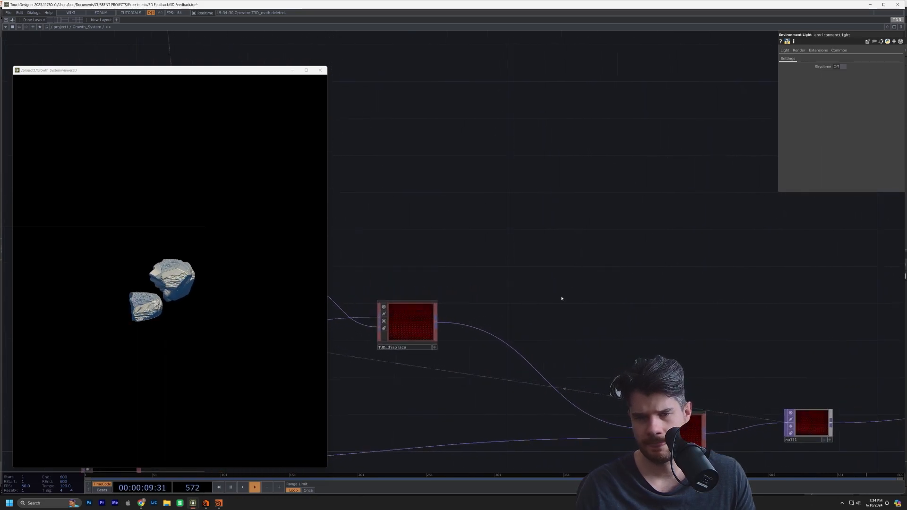
pyautogui.press('Tab')
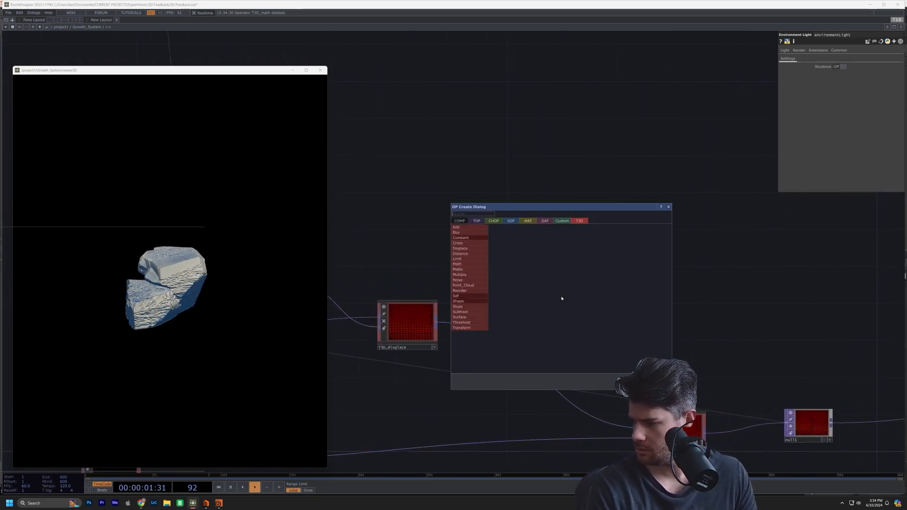
pyautogui.write('noi')
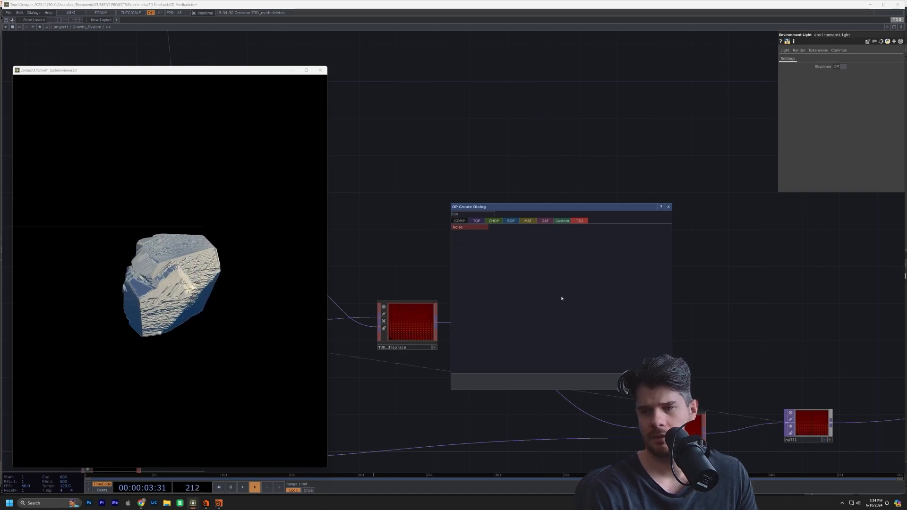
pyautogui.click(476, 228)
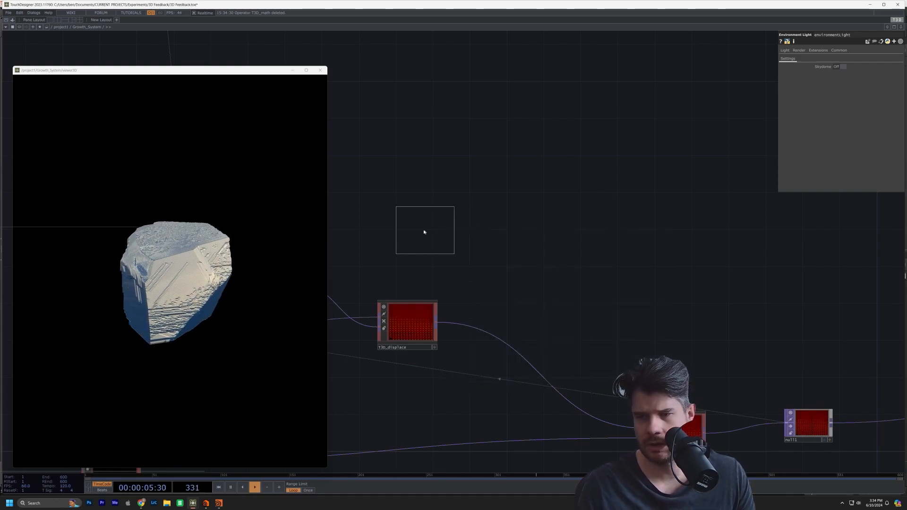
pyautogui.click(416, 233)
pyautogui.moveTo(438, 324); pyautogui.dragTo(440, 213)
pyautogui.scroll(6, 440, 212)
pyautogui.scroll(-3, 441, 212)
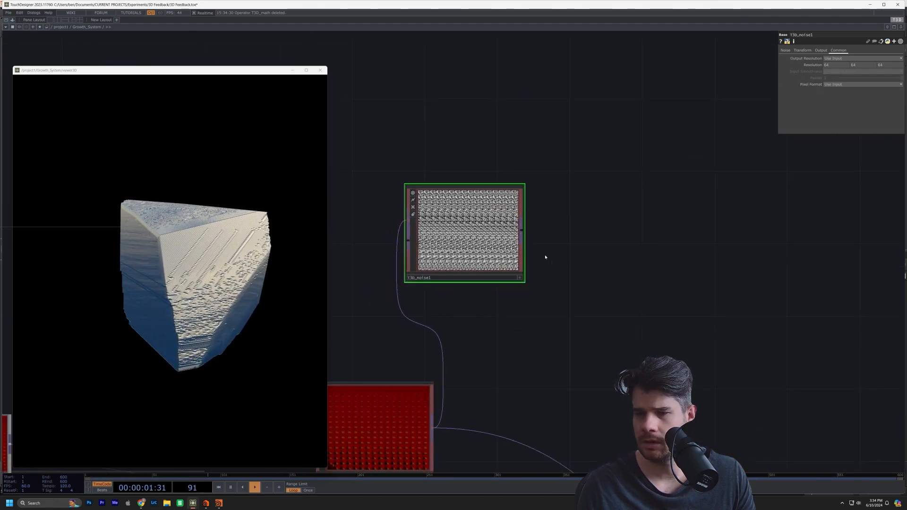
# Add a T3D Multiply operator after T3D_displace and connect T3D_displace to its first input.
pyautogui.scroll(-3, 580, 306)
pyautogui.press('Tab')
pyautogui.write('mu')
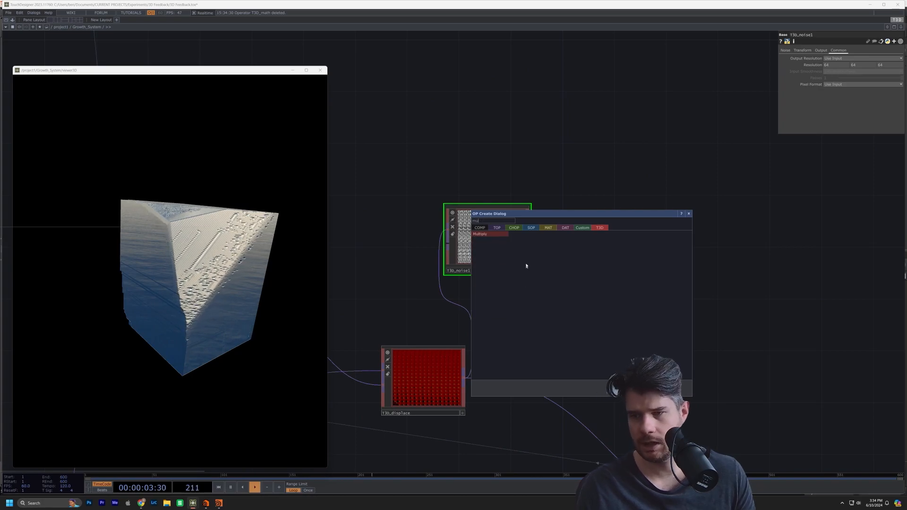
pyautogui.click(496, 234)
pyautogui.click(656, 348)
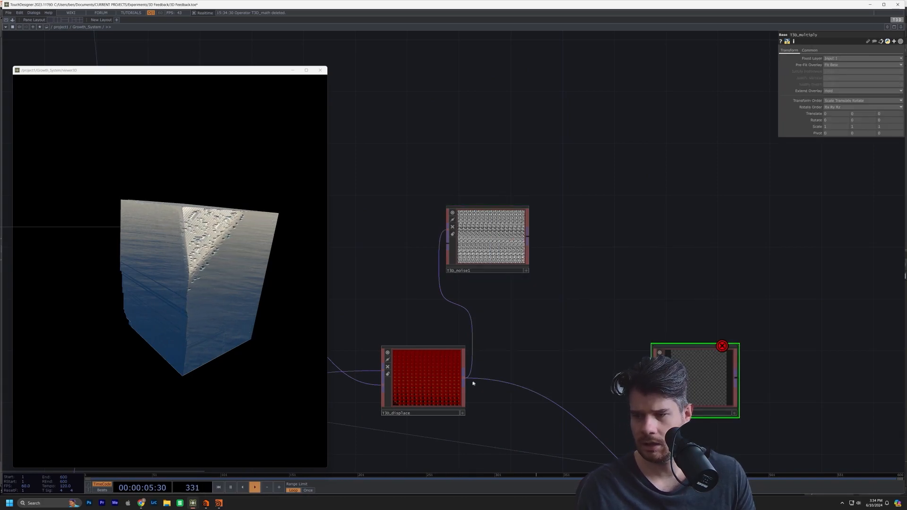
pyautogui.click(467, 378)
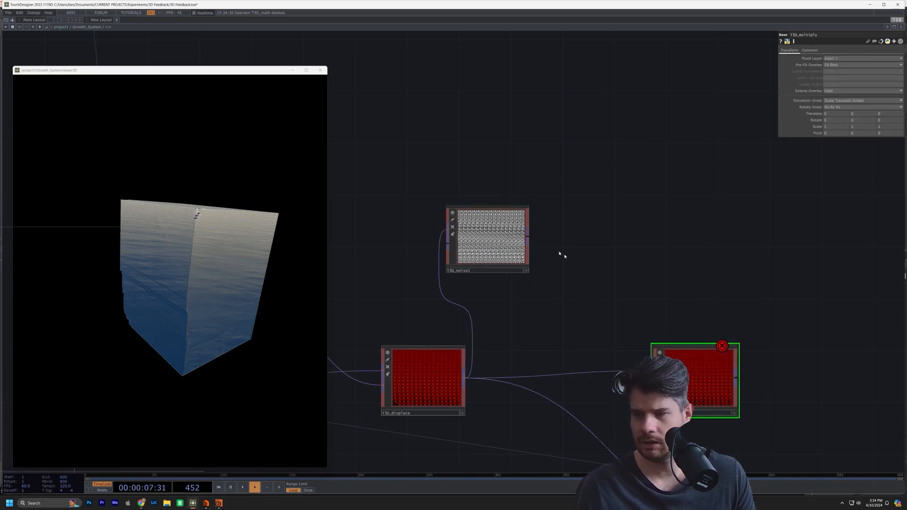
# Connect T3D_noise1 to T3D_multiply's second input, and route the multiply output into T3D_cross in place of T3D_displace.
pyautogui.moveTo(525, 238); pyautogui.dragTo(568, 240)
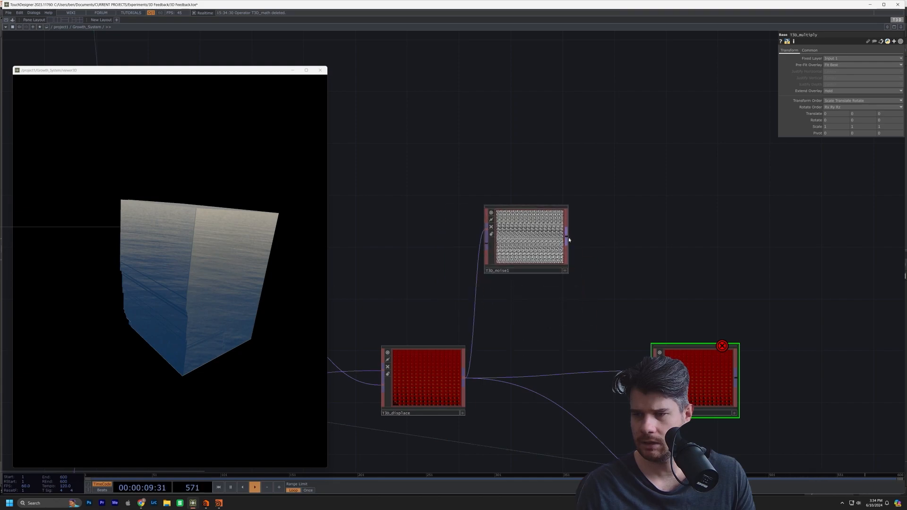
pyautogui.scroll(-3, 588, 339)
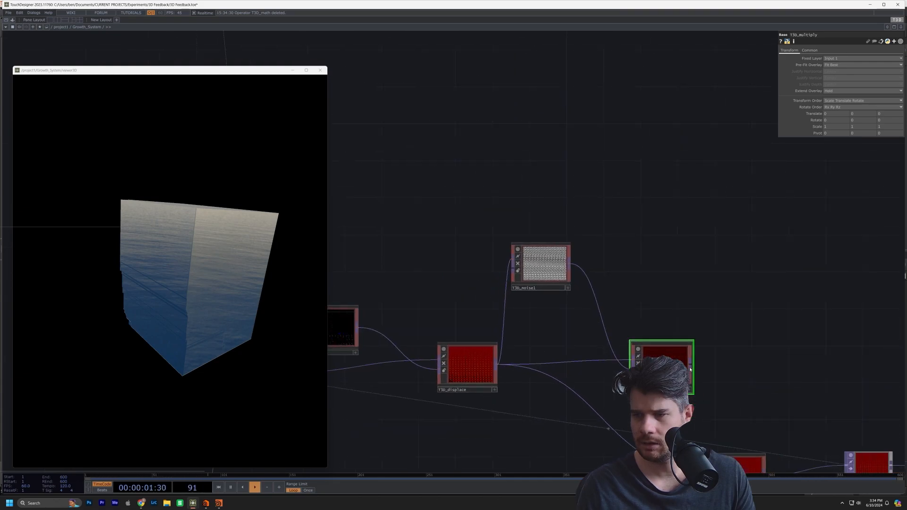
pyautogui.click(620, 436)
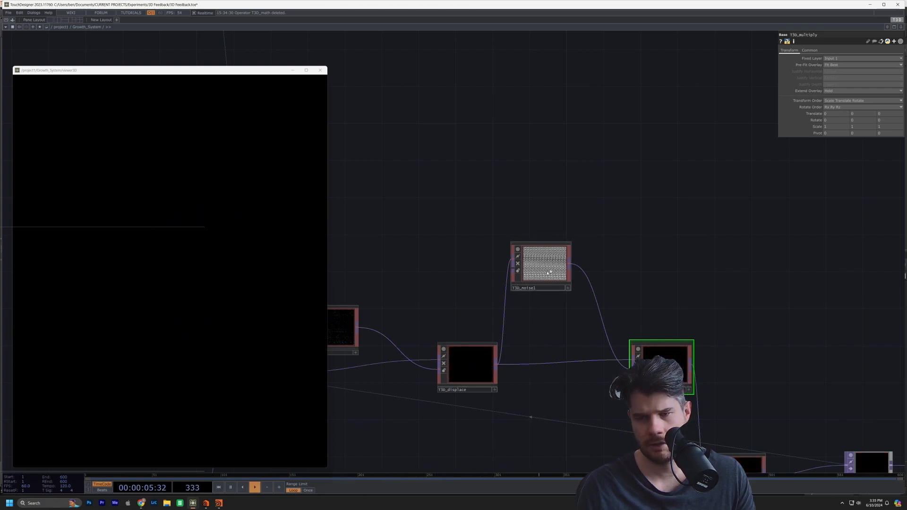
# Compare the resolution and pixel format settings of T3D_noise1 with those of the seed T3D_noise.
pyautogui.moveTo(450, 320); pyautogui.dragTo(554, 314)
pyautogui.click(648, 257)
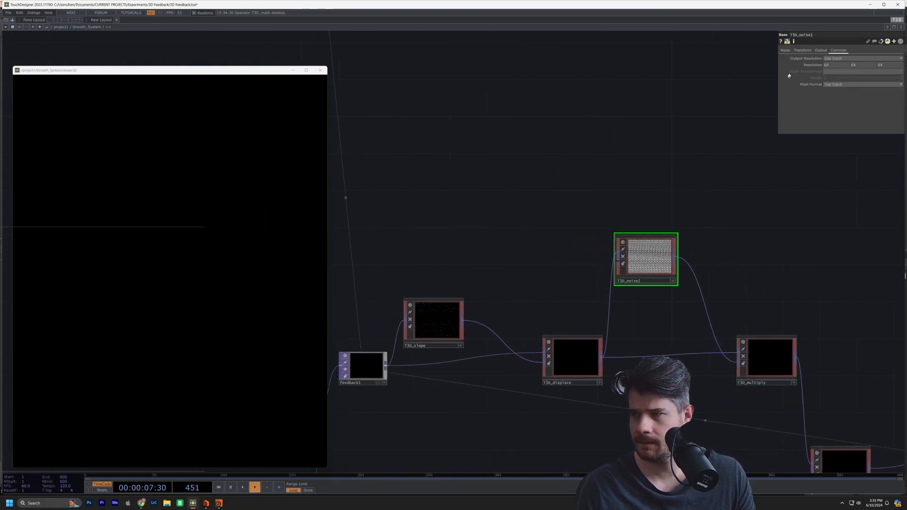
pyautogui.click(785, 50)
pyautogui.moveTo(397, 257); pyautogui.dragTo(722, 170)
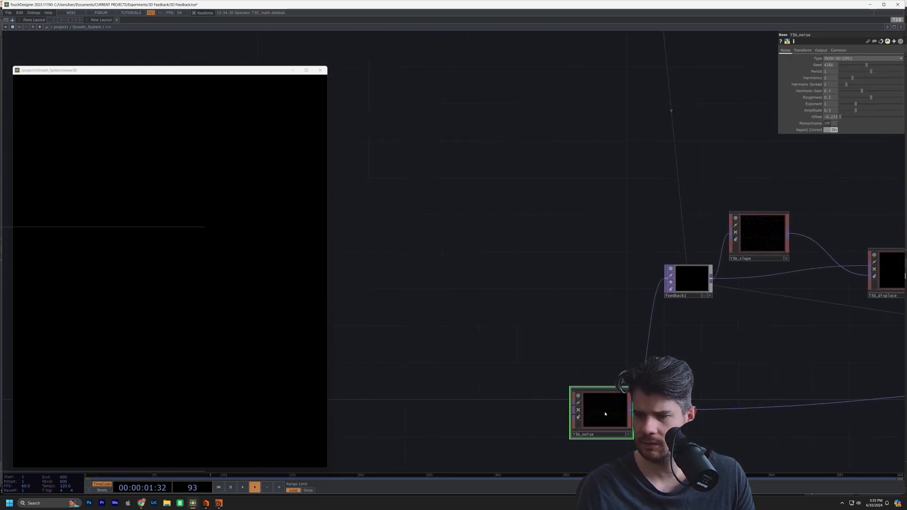
pyautogui.click(838, 50)
pyautogui.moveTo(713, 115); pyautogui.dragTo(613, 112)
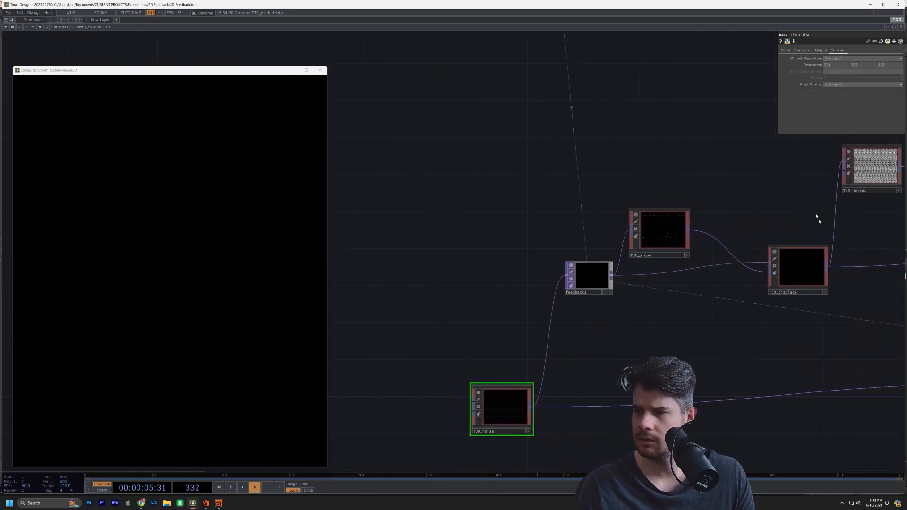
pyautogui.moveTo(817, 219); pyautogui.dragTo(709, 227)
pyautogui.click(766, 180)
pyautogui.click(837, 50)
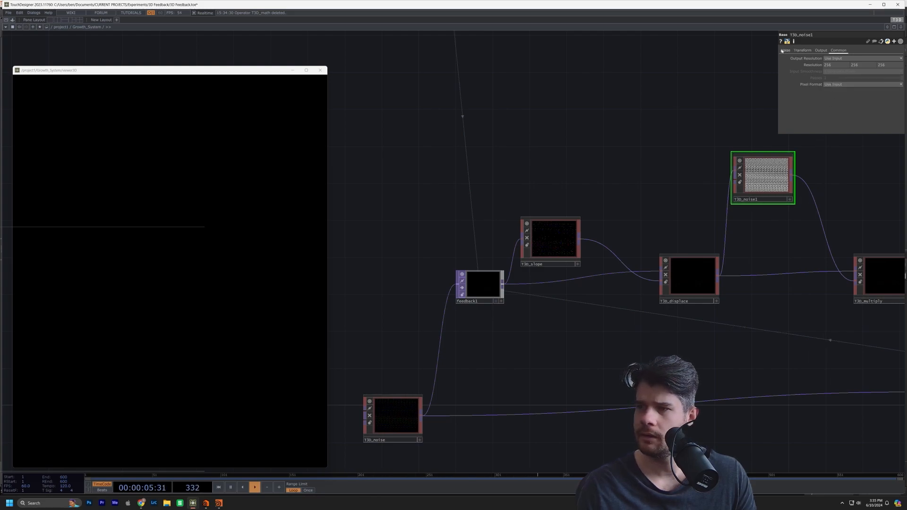
# Raise T3D_noise1's Offset to 1 so the multiplied feedback keeps growing.
pyautogui.click(784, 51)
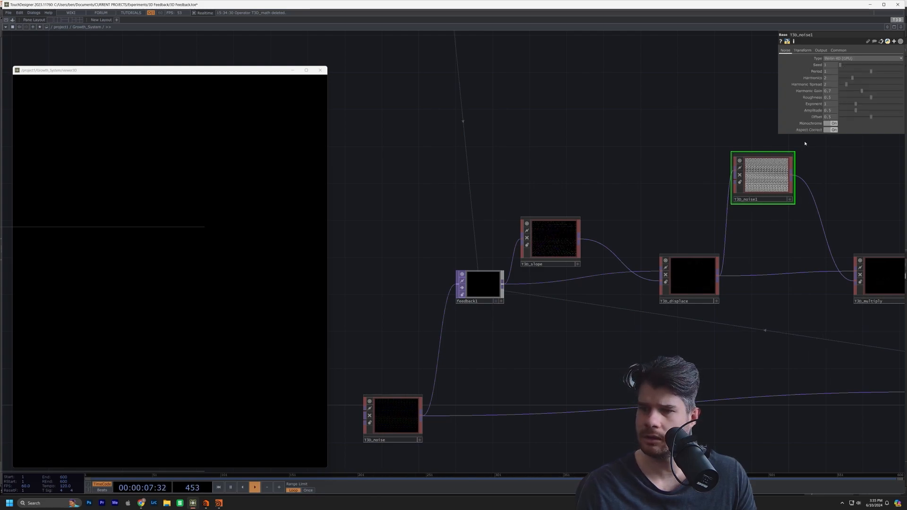
pyautogui.moveTo(802, 252); pyautogui.dragTo(703, 253)
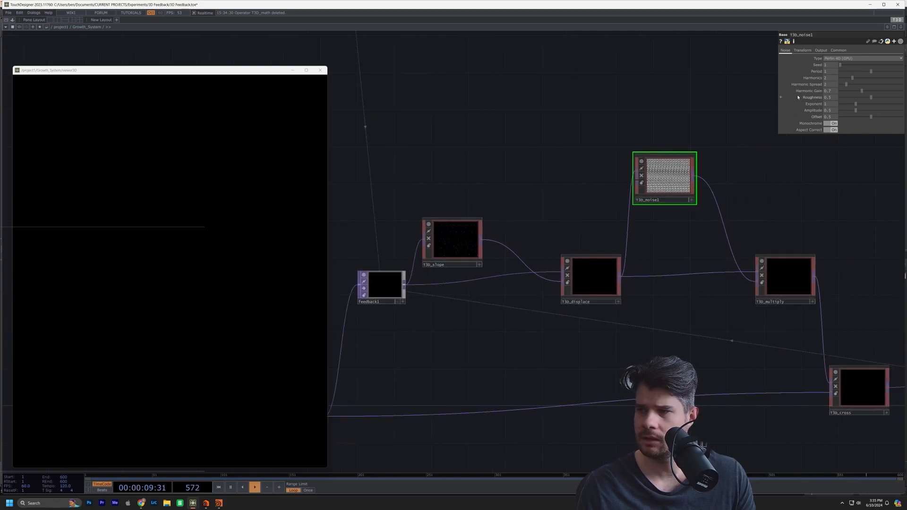
pyautogui.moveTo(870, 118); pyautogui.dragTo(901, 116)
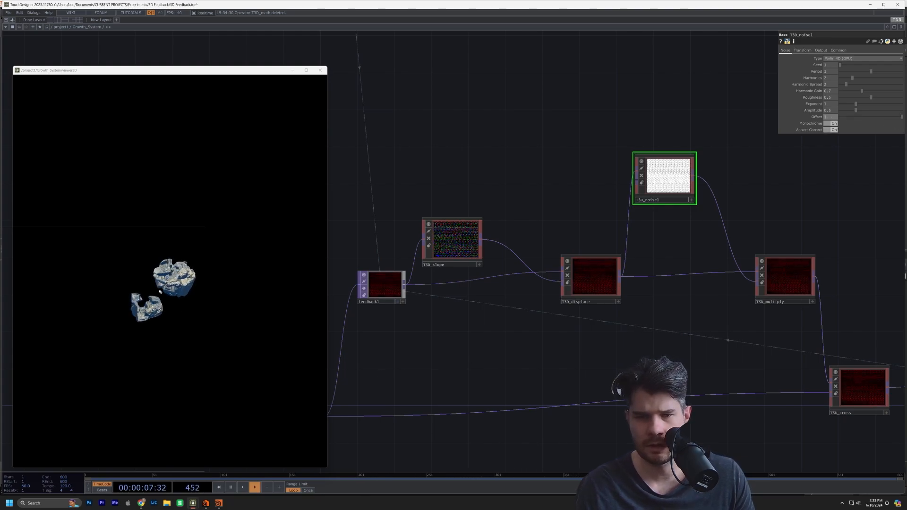
# Set the Input Smoothness of T3D_displace to Nearest Pixel.
pyautogui.moveTo(171, 292); pyautogui.dragTo(214, 298)
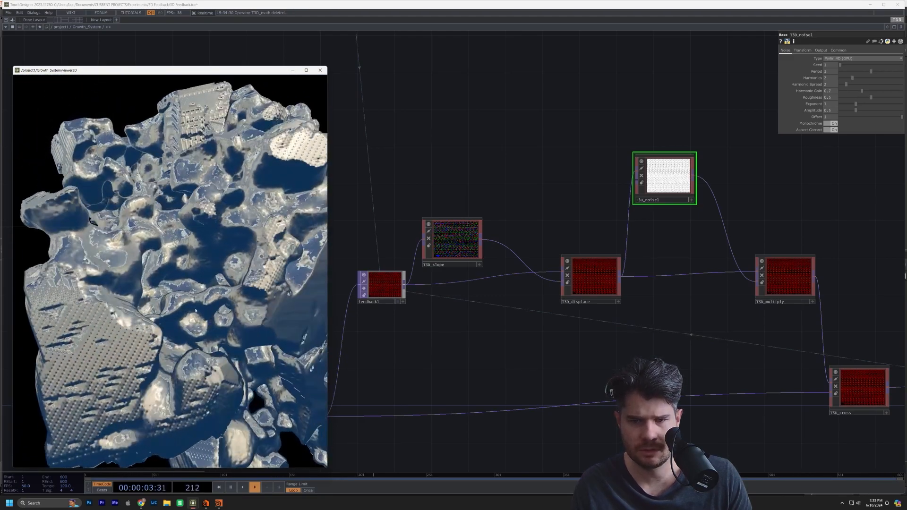
pyautogui.moveTo(170, 315); pyautogui.dragTo(243, 315)
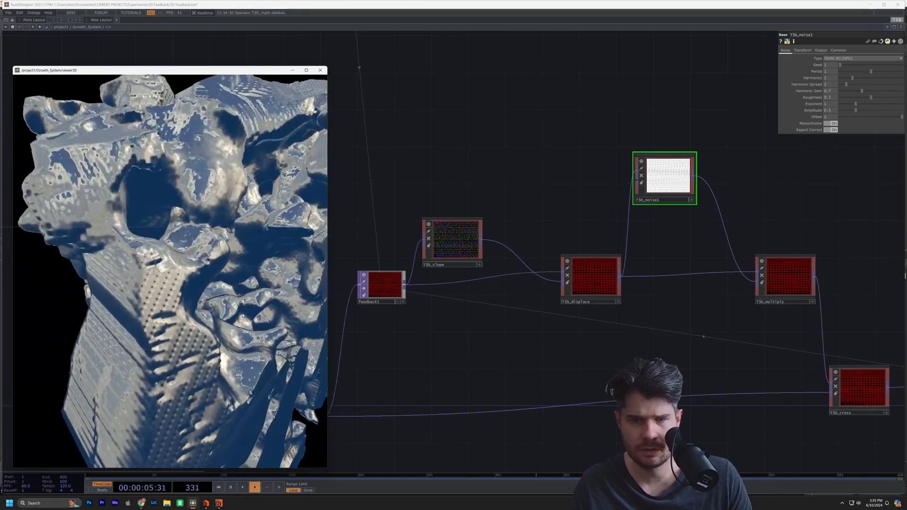
pyautogui.press('1')
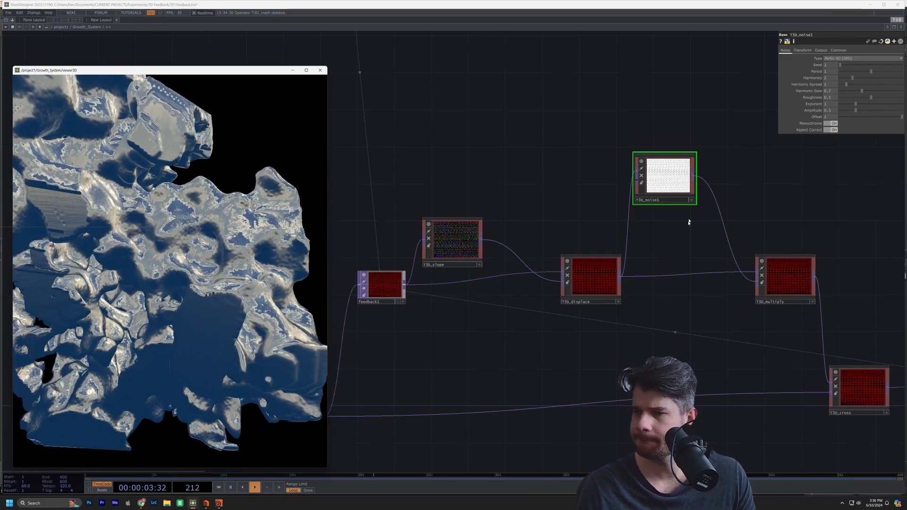
pyautogui.click(594, 272)
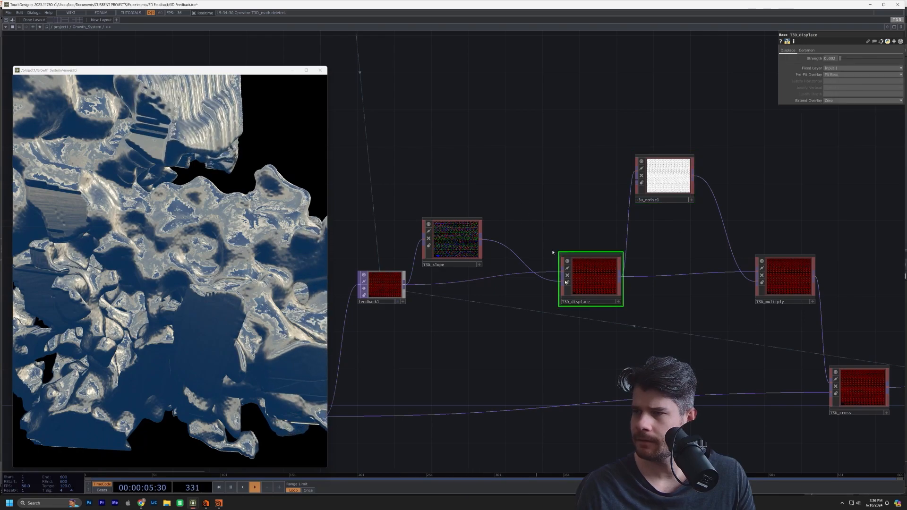
pyautogui.click(806, 50)
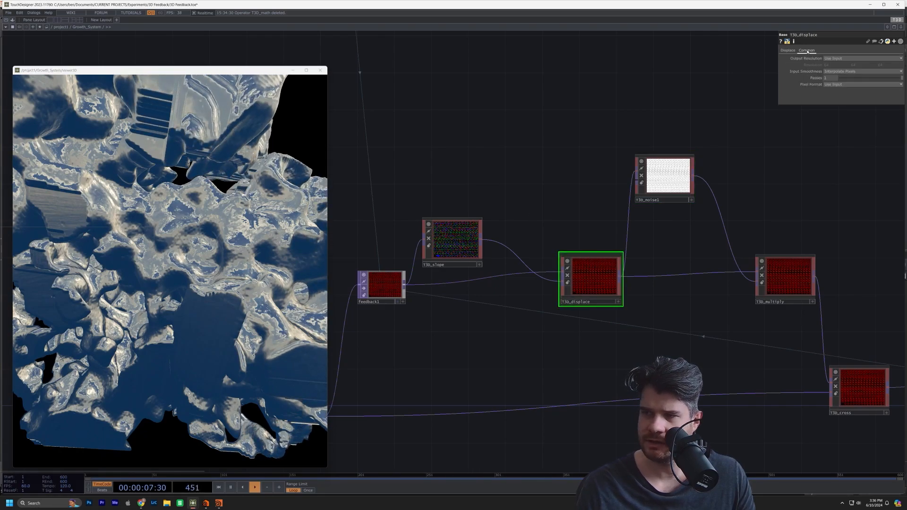
pyautogui.click(837, 72)
pyautogui.click(834, 78)
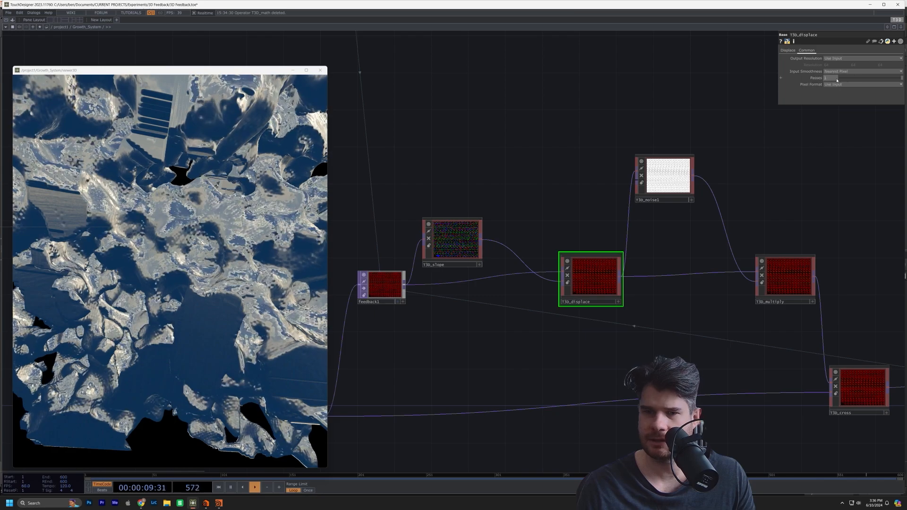
pyautogui.press('1')
pyautogui.click(132, 298)
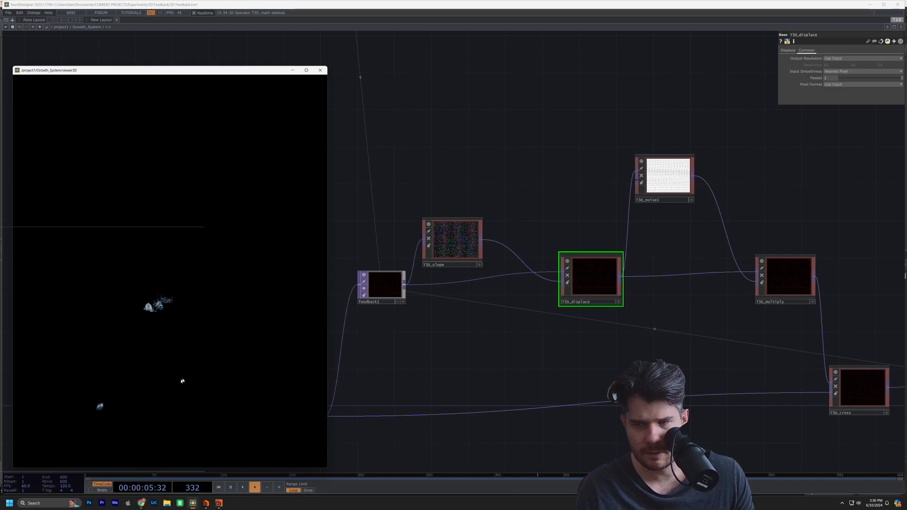
# Set T3D_noise1's Harmonics to 0 and animate its Translate 4D with an expression based on absTime.seconds.
pyautogui.click(663, 175)
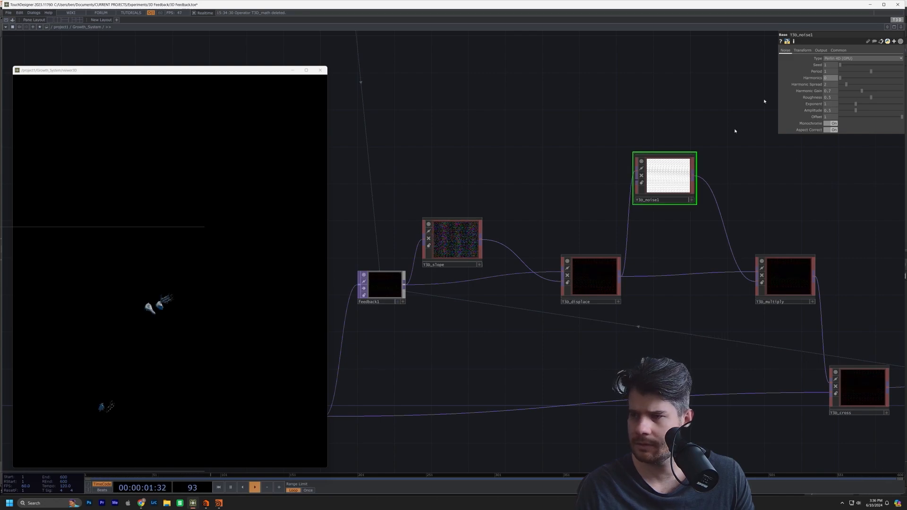
pyautogui.click(802, 50)
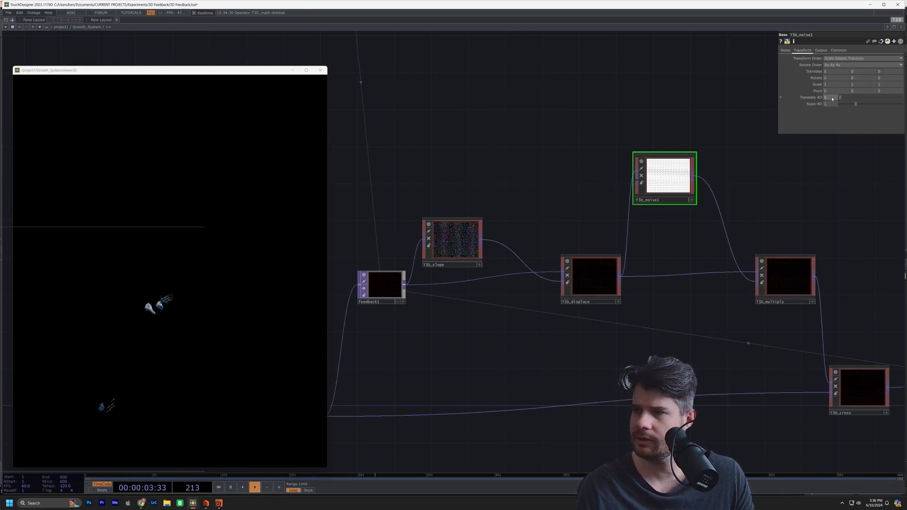
pyautogui.write('absTim')
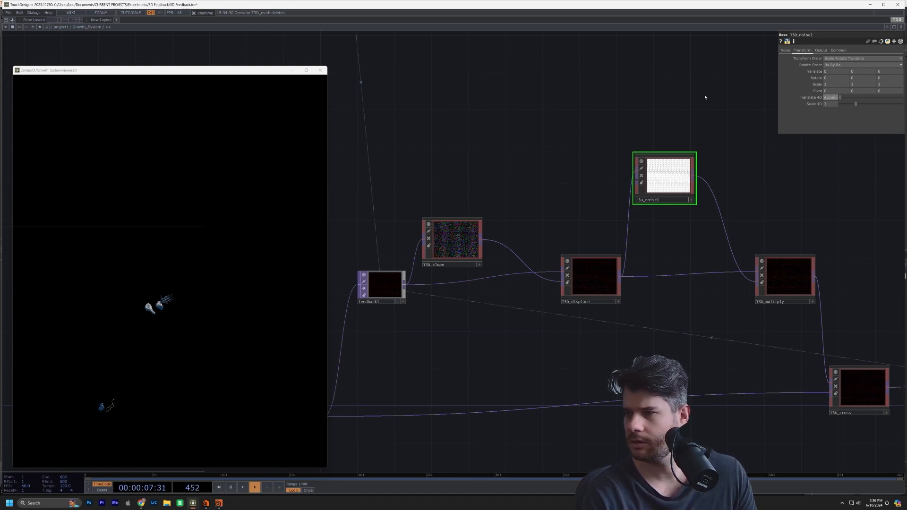
pyautogui.press('Return')
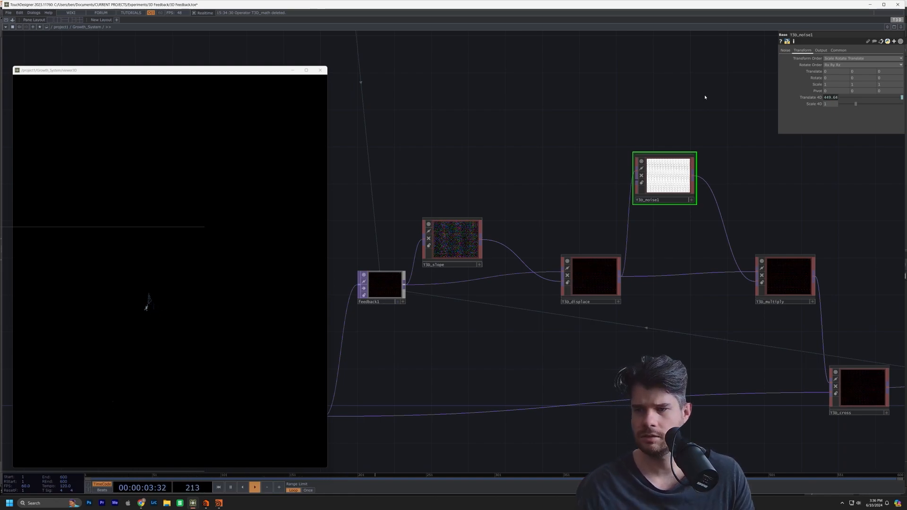
# Switch T3D_displace's Input Smoothness to Interpolate Pixels.
pyautogui.click(600, 292)
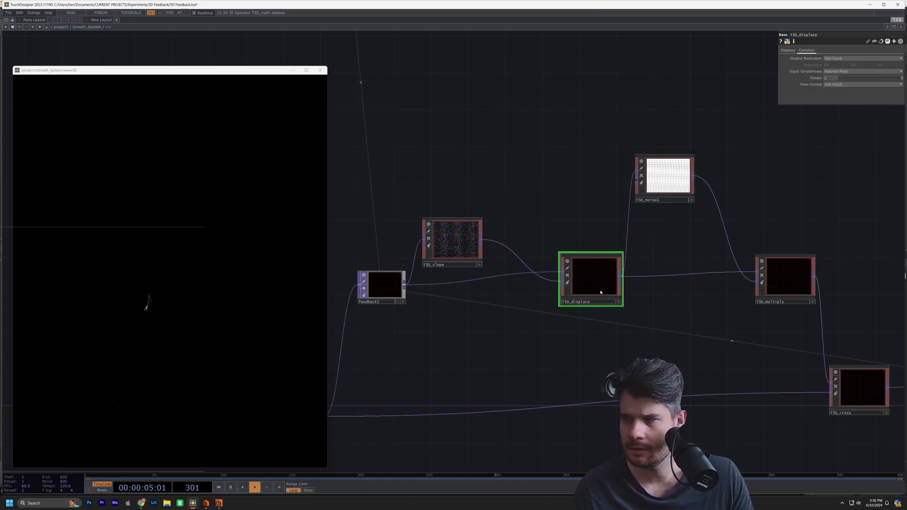
pyautogui.click(843, 71)
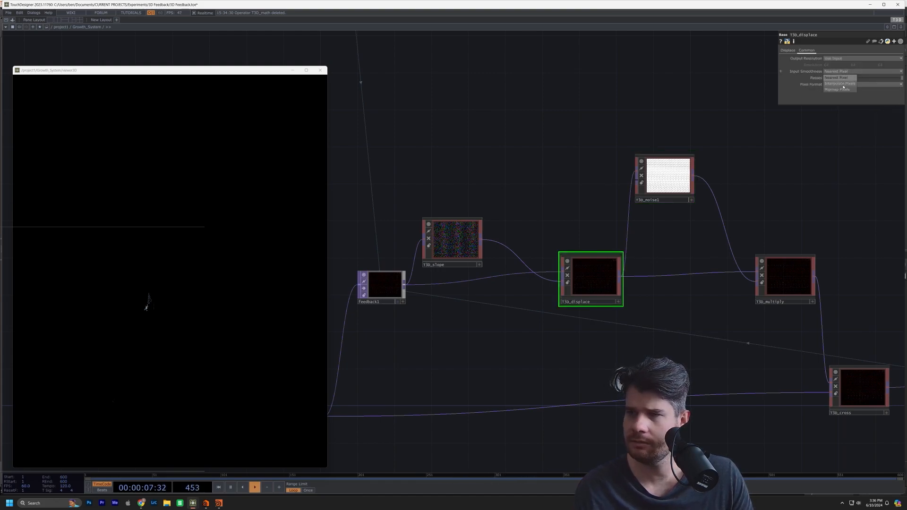
pyautogui.click(844, 85)
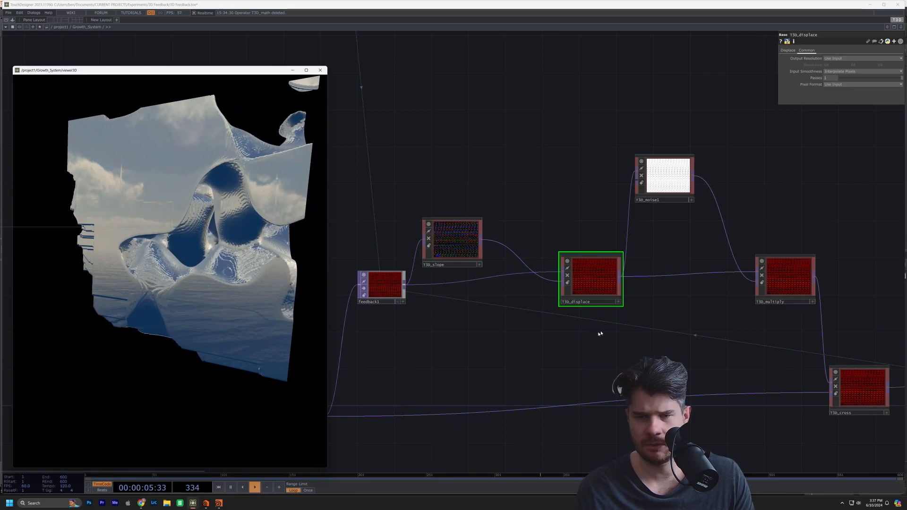
# Lower T3D_noise1's Offset to about 0.84 to hold back the feedback growth.
pyautogui.moveTo(702, 264); pyautogui.dragTo(674, 298)
pyautogui.click(654, 212)
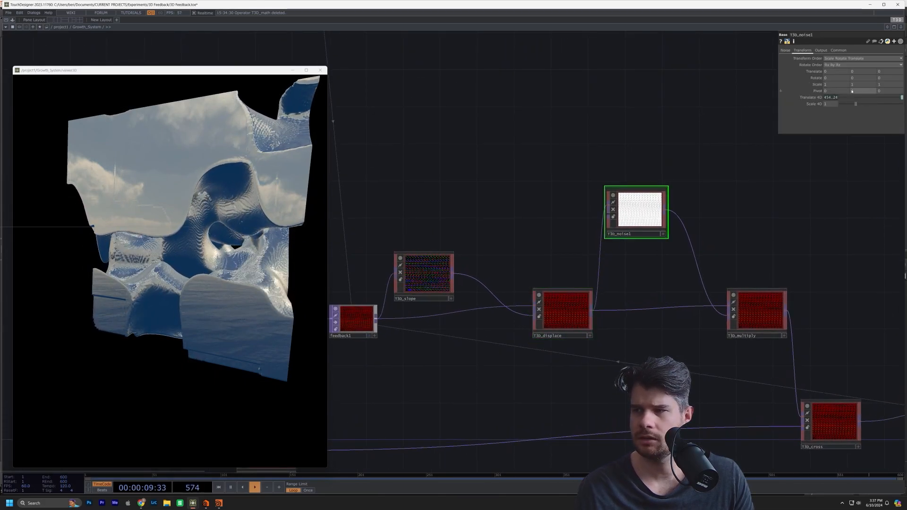
pyautogui.click(785, 50)
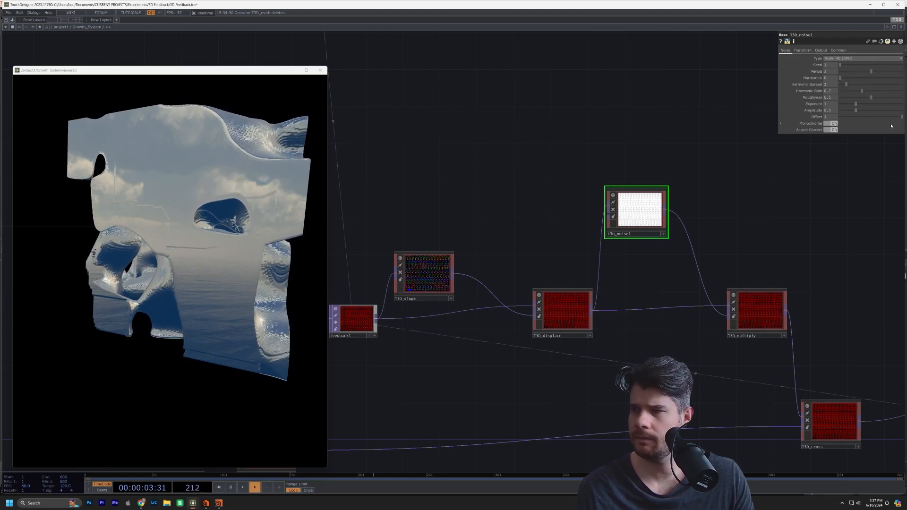
pyautogui.moveTo(901, 117); pyautogui.dragTo(893, 118)
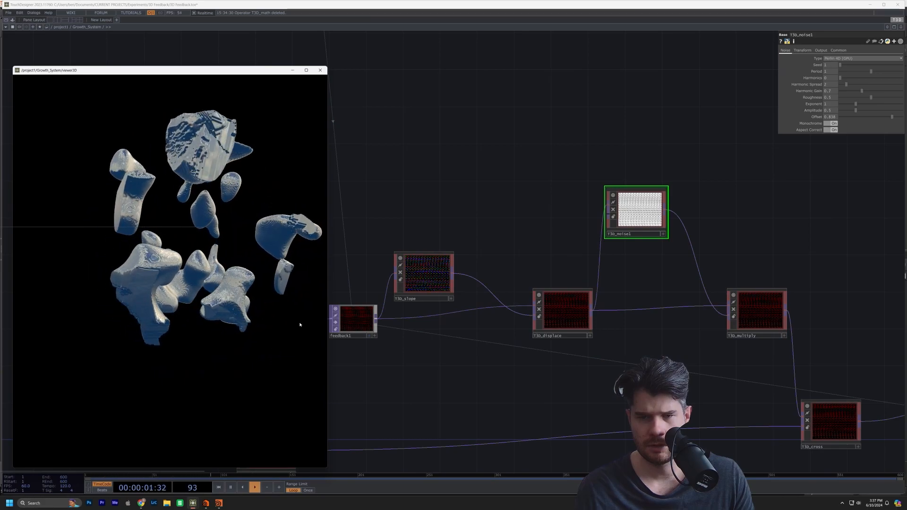
# Animate the Translate 4D of the seed T3D_noise with an expression based on absTime.seconds.
pyautogui.moveTo(529, 317); pyautogui.dragTo(858, 209)
pyautogui.click(606, 334)
pyautogui.click(811, 50)
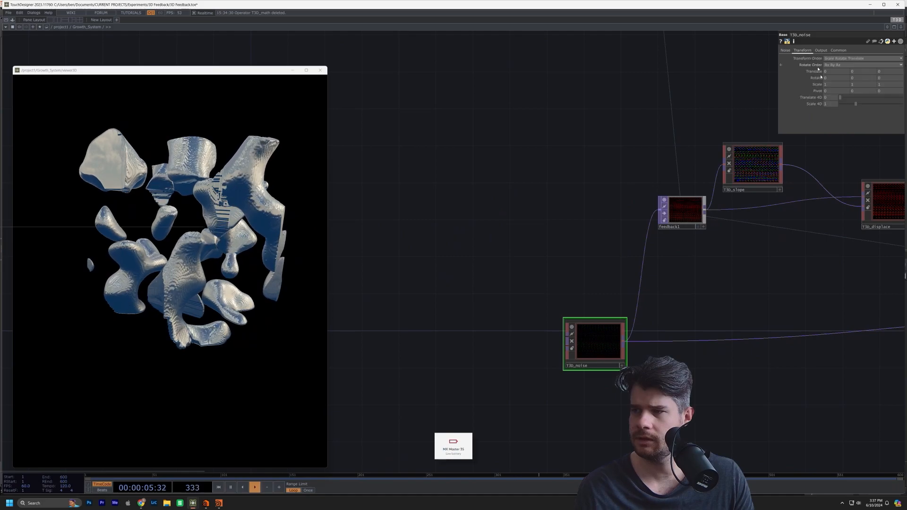
pyautogui.write('ab')
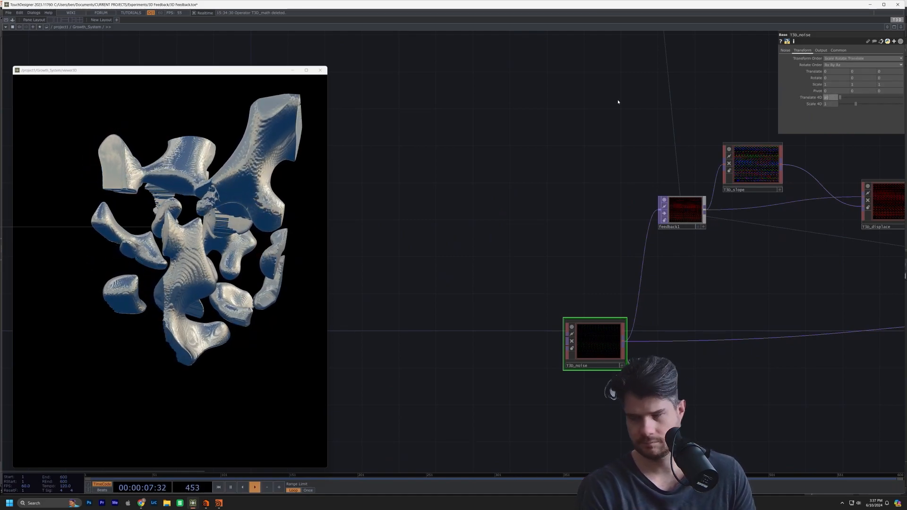
pyautogui.write('sTime.seconds')
pyautogui.press('Return')
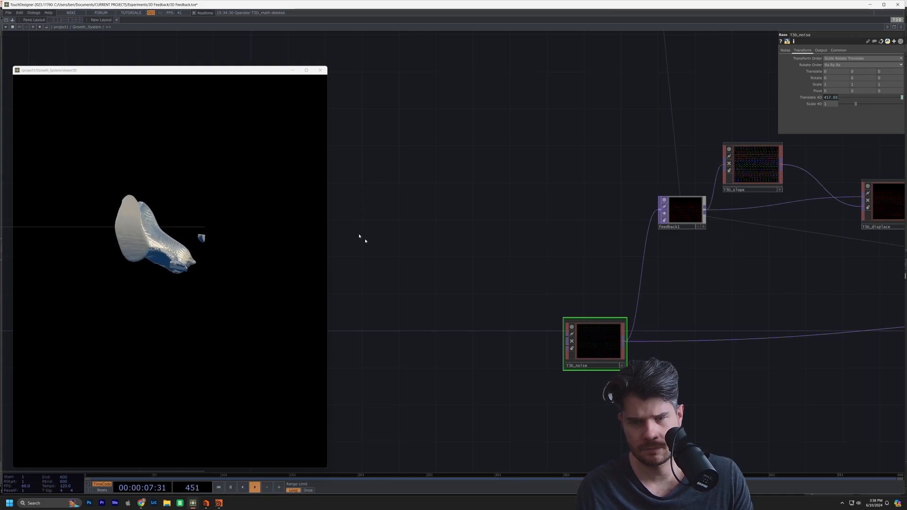
# Change T3D_displace's Input Smoothness to Nearest Pixel for a rougher, fragmented form.
pyautogui.moveTo(736, 305); pyautogui.dragTo(645, 330)
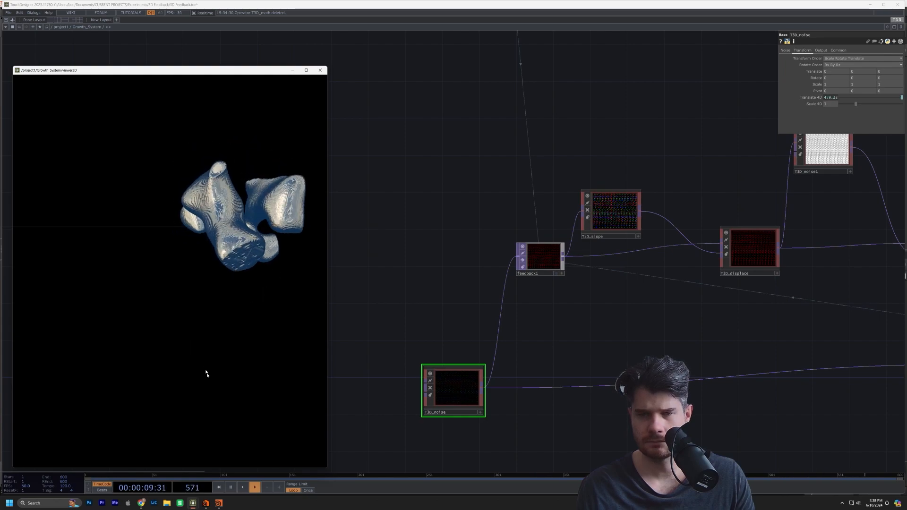
pyautogui.click(589, 307)
pyautogui.moveTo(790, 293); pyautogui.dragTo(658, 291)
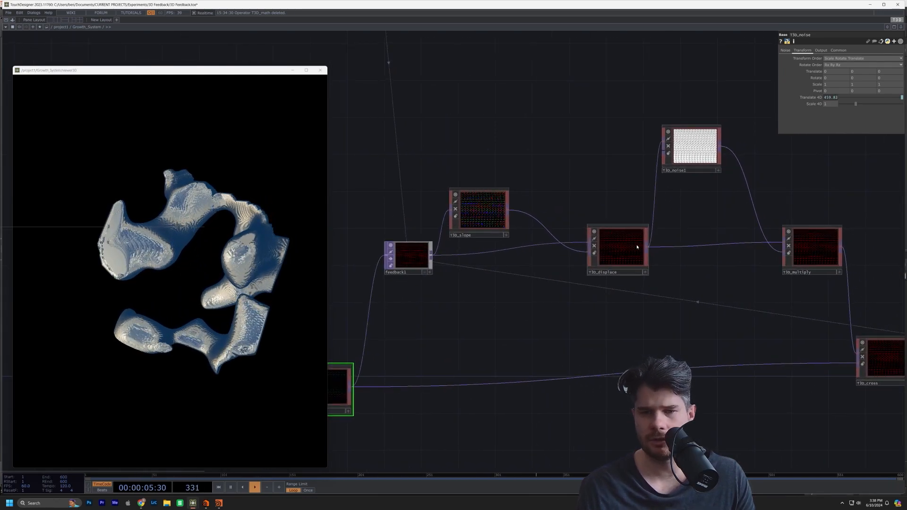
pyautogui.click(636, 274)
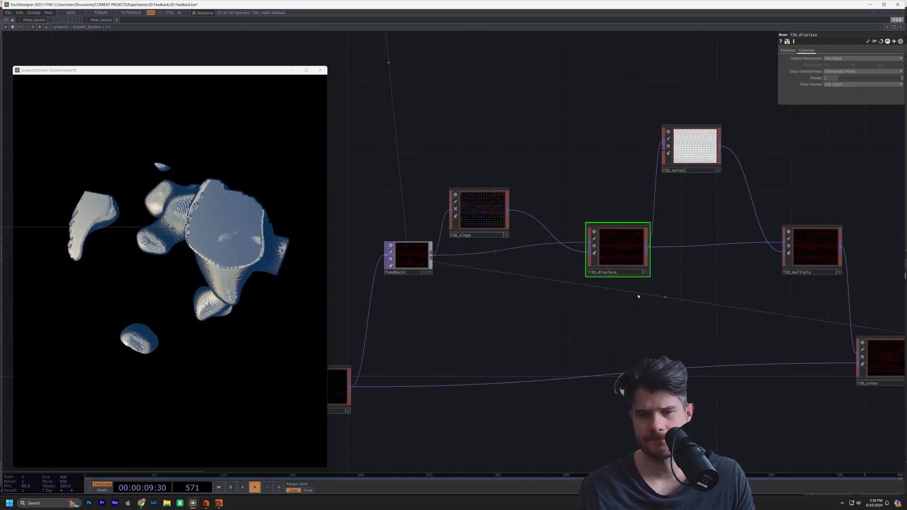
pyautogui.click(845, 71)
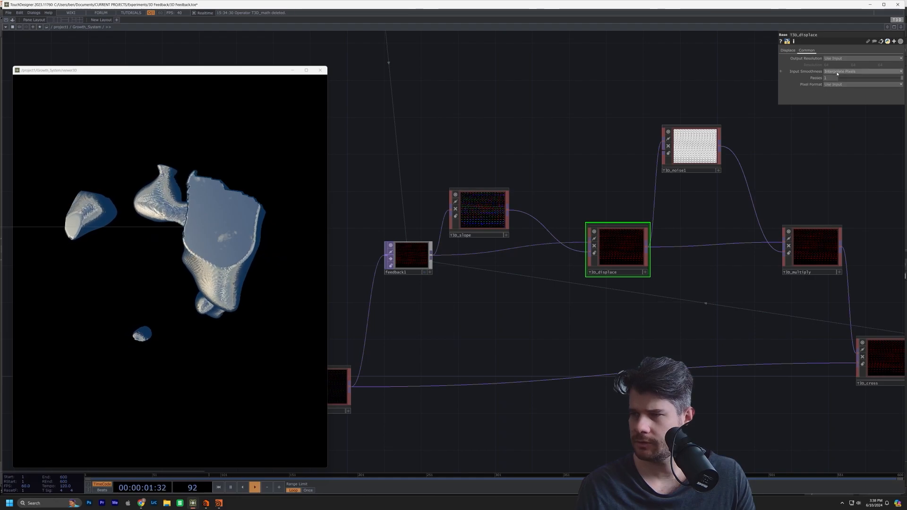
pyautogui.click(838, 77)
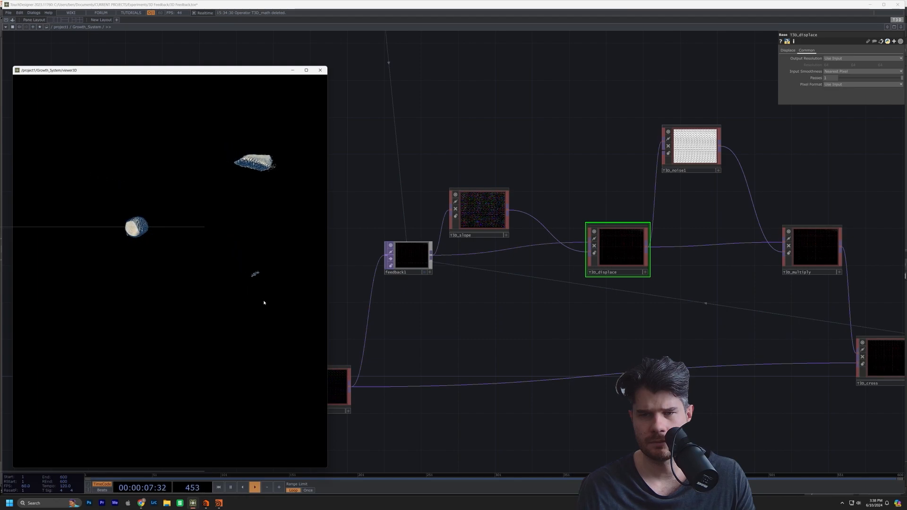
# Raise T3D_noise1's Offset to 1.
pyautogui.click(695, 147)
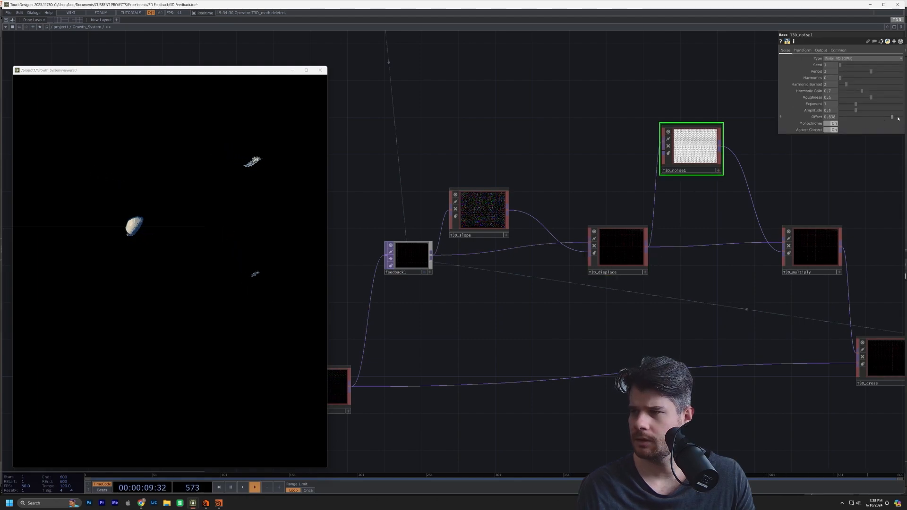
pyautogui.moveTo(898, 119); pyautogui.dragTo(903, 117)
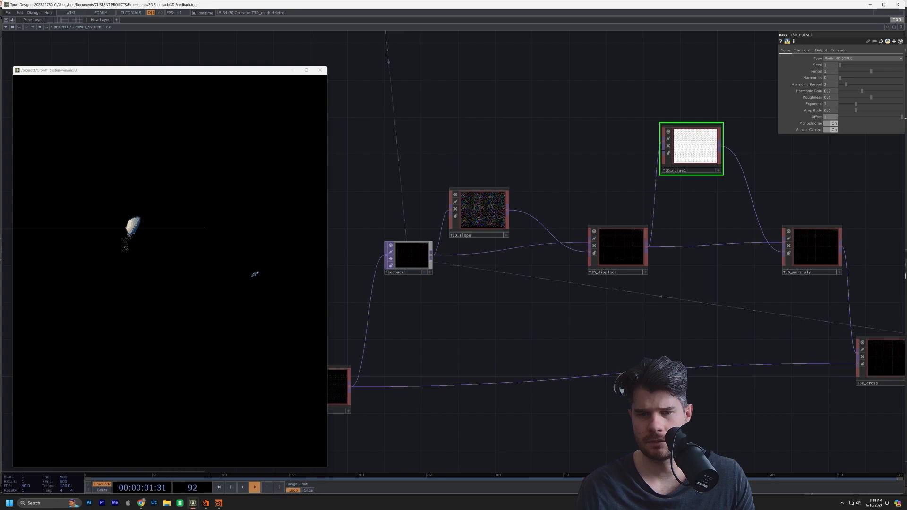
# Raise the Offset of the seed T3D_noise to about 0.43 to feed more volume into the loop.
pyautogui.moveTo(444, 336); pyautogui.dragTo(573, 307)
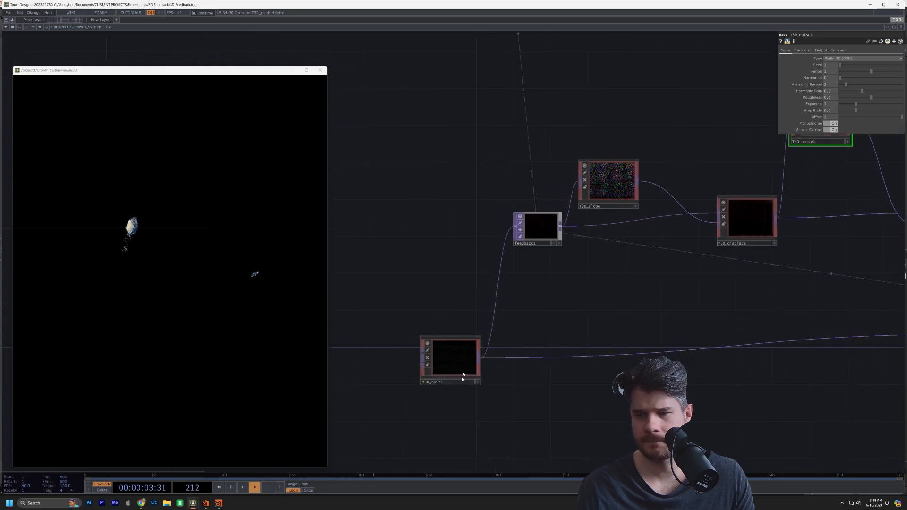
pyautogui.click(454, 359)
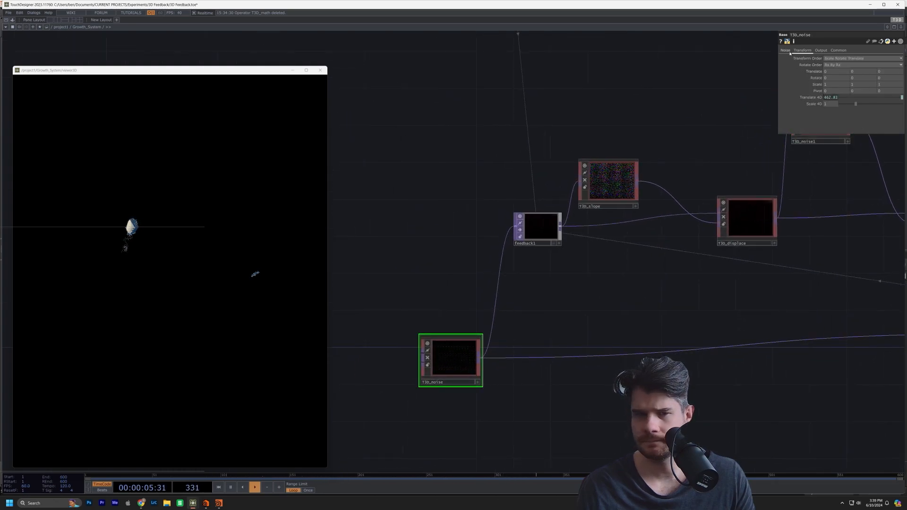
pyautogui.click(786, 50)
pyautogui.moveTo(841, 119); pyautogui.dragTo(867, 119)
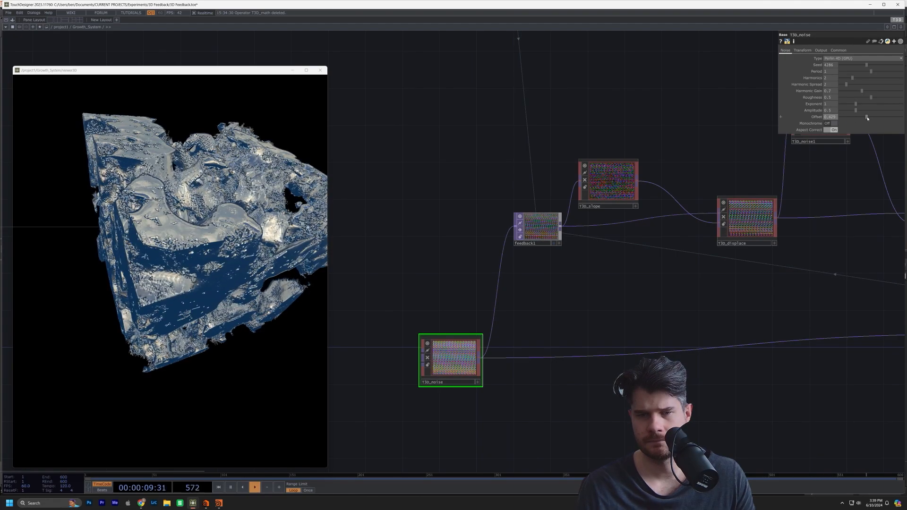
# Examine the grown form in viewer3D from several angles and set the seed T3D_noise's Offset to 0.
pyautogui.moveTo(238, 221); pyautogui.dragTo(185, 222)
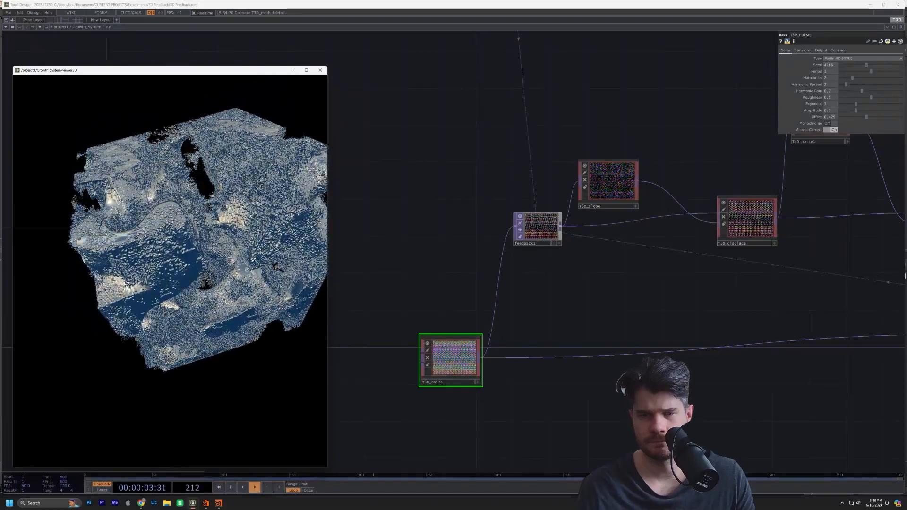
pyautogui.scroll(6, 187, 239)
pyautogui.scroll(-3, 188, 237)
pyautogui.scroll(-3, 189, 235)
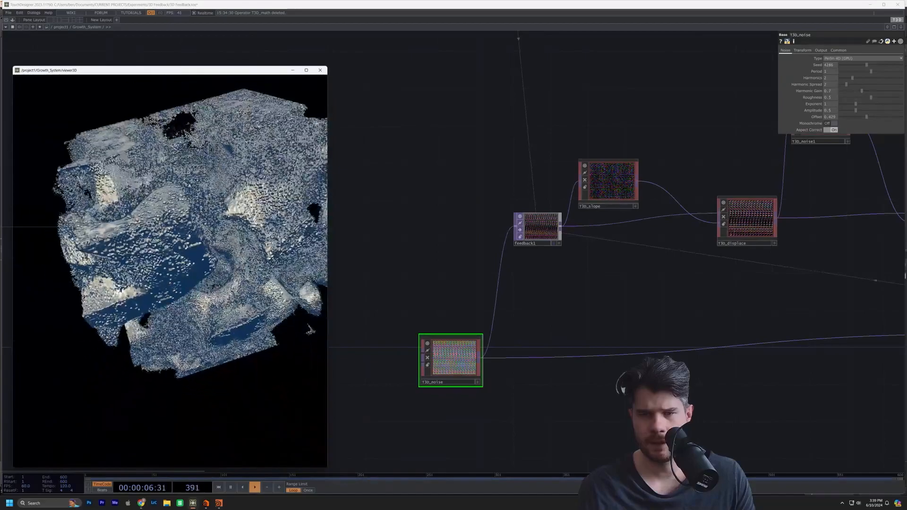
pyautogui.moveTo(189, 236); pyautogui.dragTo(262, 228)
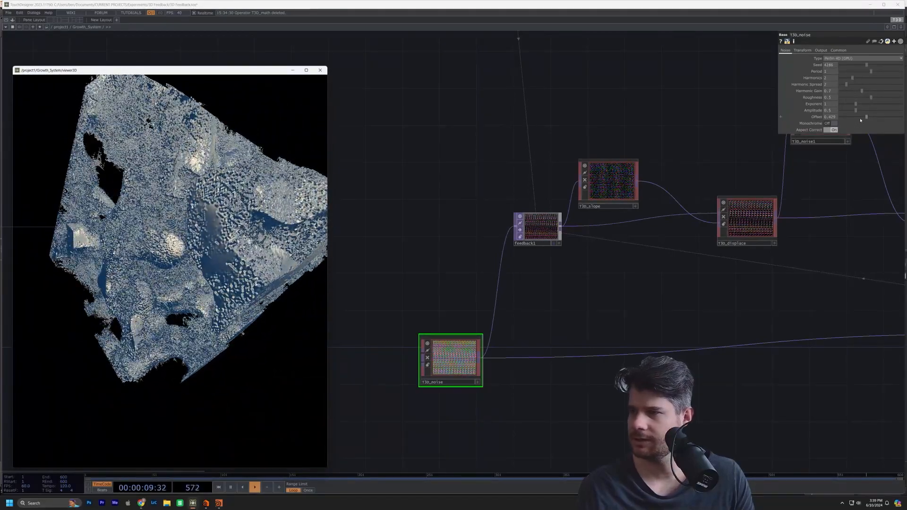
pyautogui.moveTo(860, 120); pyautogui.dragTo(815, 121)
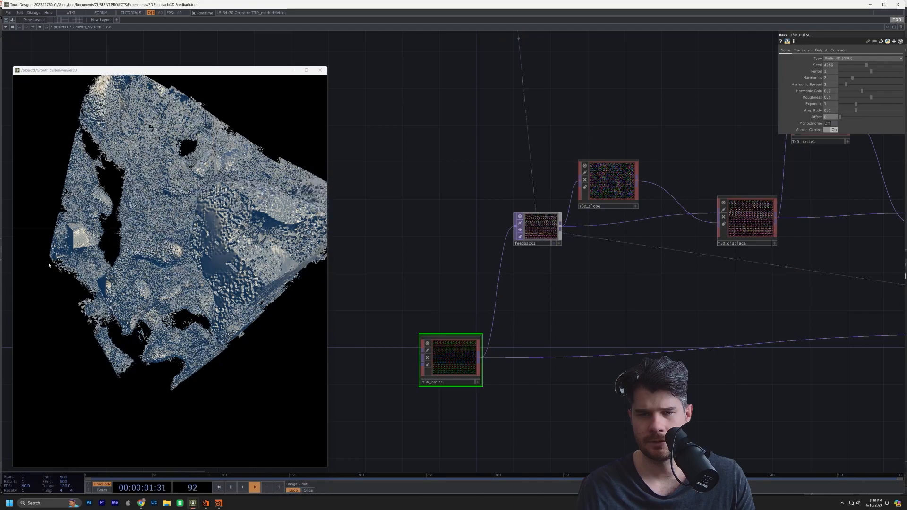
pyautogui.moveTo(156, 256); pyautogui.dragTo(157, 244, button='middle')
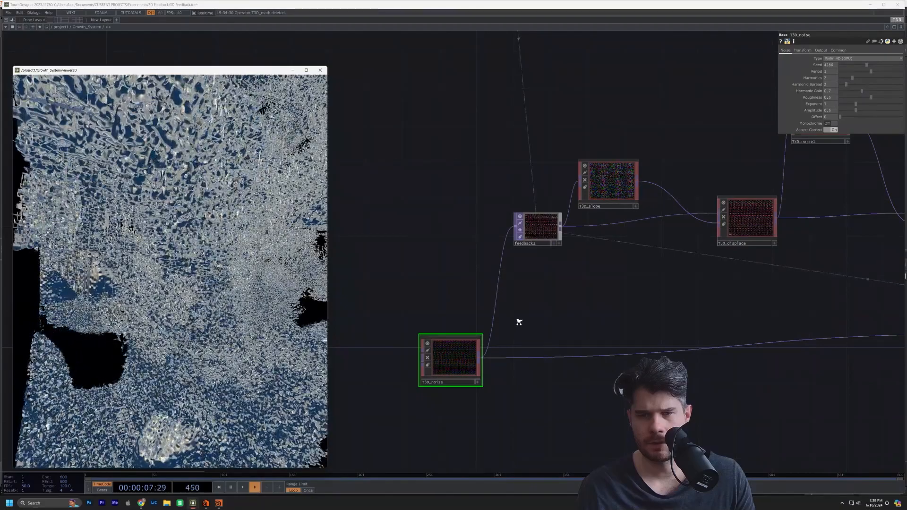
# Raise T3D_surface's Threshold to about 0.74 to break the dense volume into separate fragments.
pyautogui.scroll(-3, 519, 322)
pyautogui.moveTo(709, 328); pyautogui.dragTo(518, 334)
pyautogui.scroll(3, 851, 344)
pyautogui.moveTo(680, 340); pyautogui.dragTo(414, 345)
pyautogui.click(616, 273)
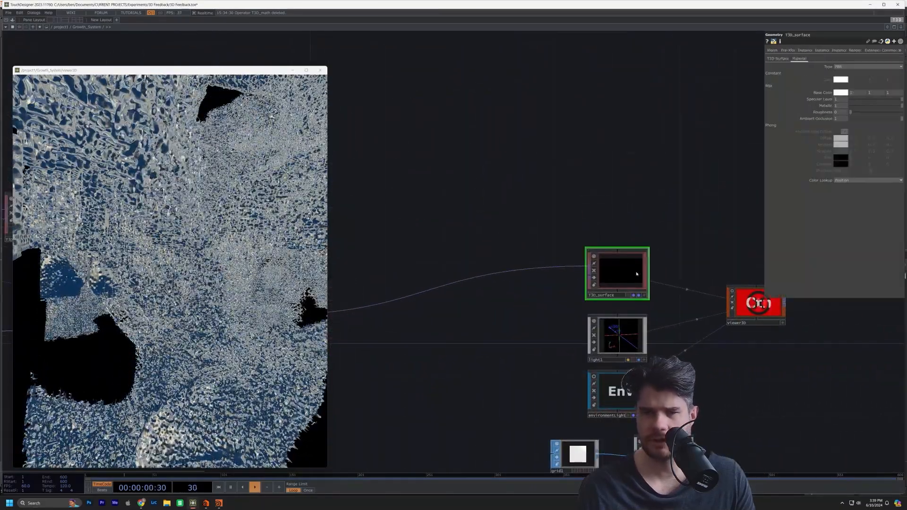
pyautogui.click(782, 59)
pyautogui.moveTo(871, 67); pyautogui.dragTo(848, 69)
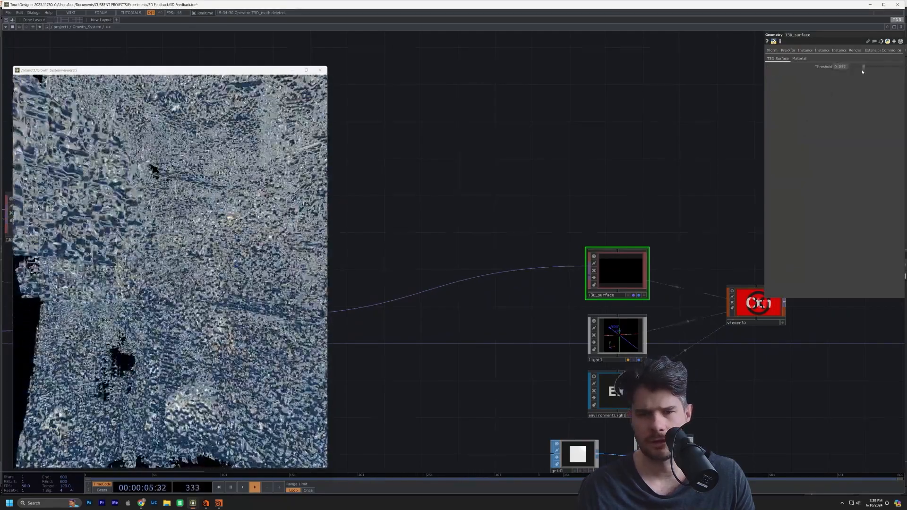
pyautogui.moveTo(885, 71); pyautogui.dragTo(886, 72)
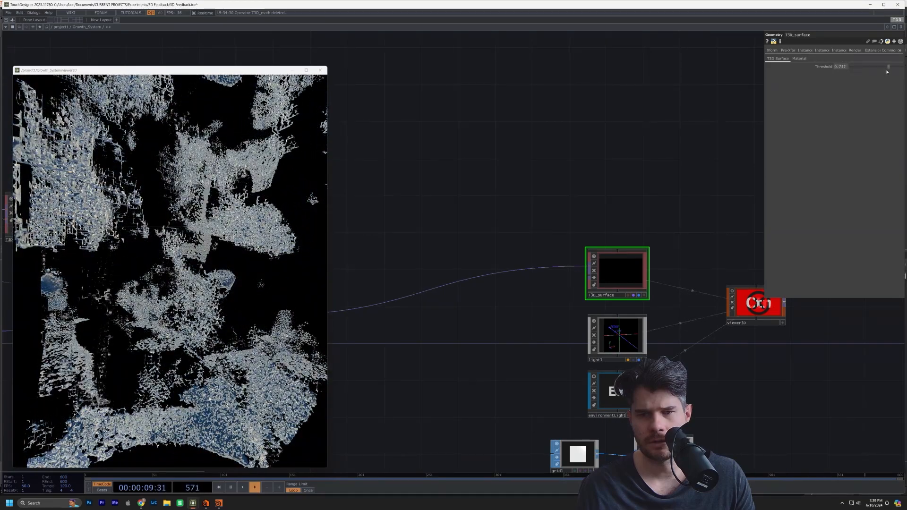
# Reposition and enlarge the viewer3D window, and bring its camera closer to the growing form.
pyautogui.click(236, 322)
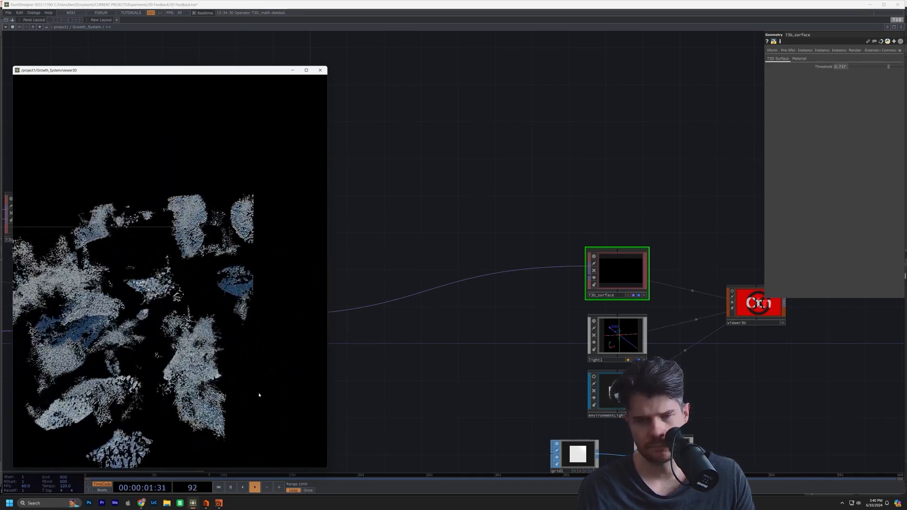
pyautogui.moveTo(139, 68); pyautogui.dragTo(137, 16)
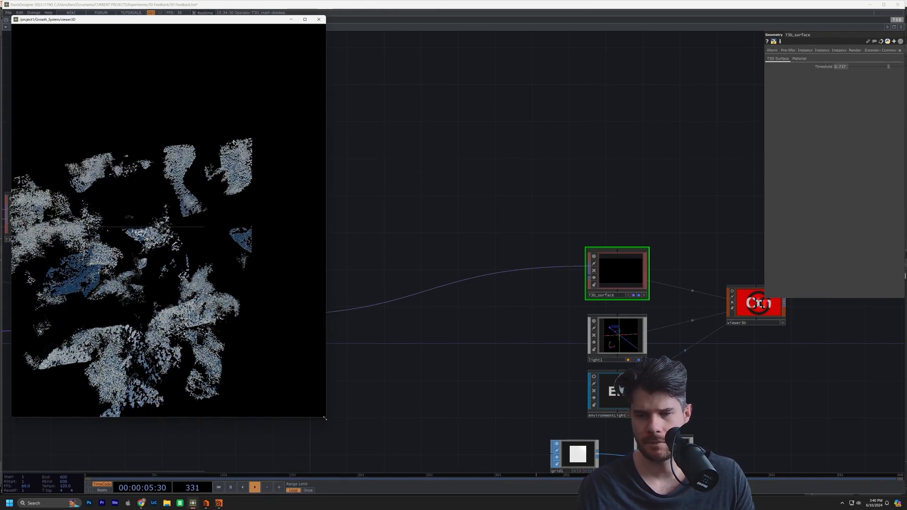
pyautogui.moveTo(324, 418); pyautogui.dragTo(335, 466)
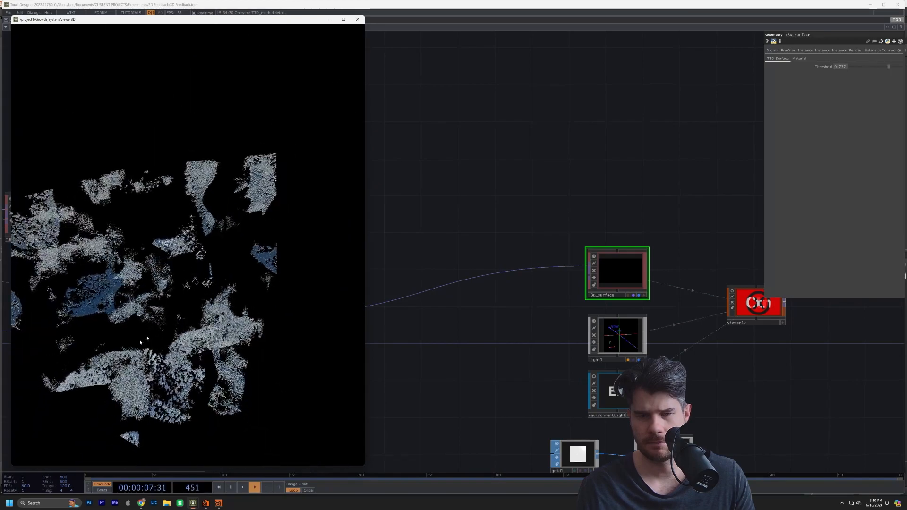
pyautogui.moveTo(196, 315); pyautogui.dragTo(161, 326, button='right')
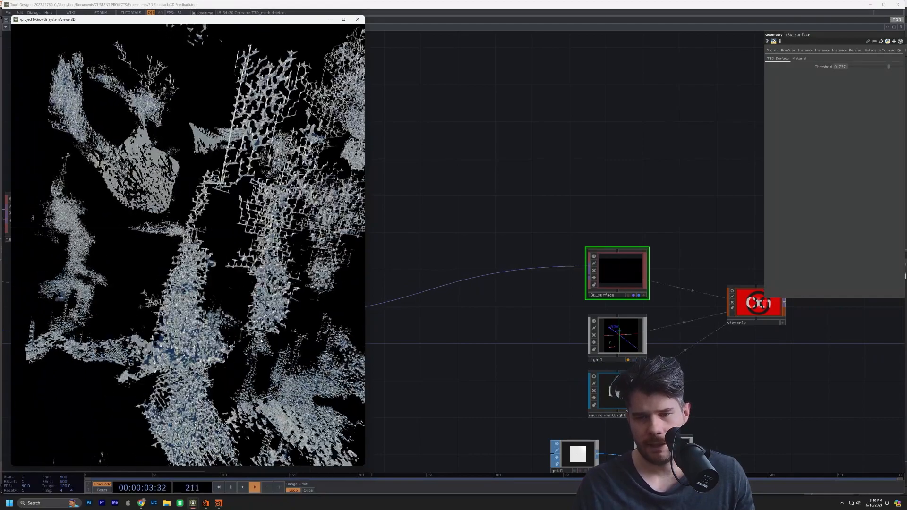
# Inside environmentLight, load the PalaceOfFineArts-360Designs sample image into moviefilein1 as the environment map.
pyautogui.scroll(-3, 597, 387)
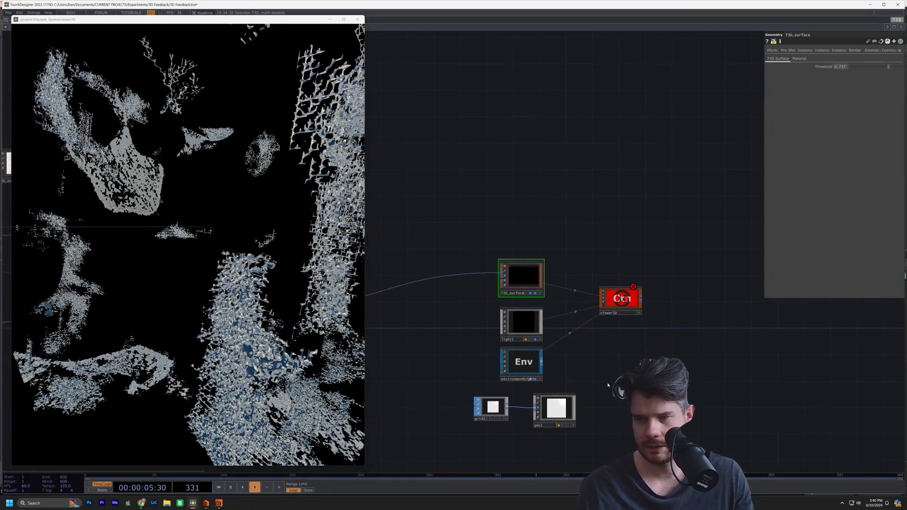
pyautogui.press('i')
pyautogui.moveTo(533, 246); pyautogui.dragTo(708, 287)
pyautogui.moveTo(543, 283); pyautogui.dragTo(769, 342)
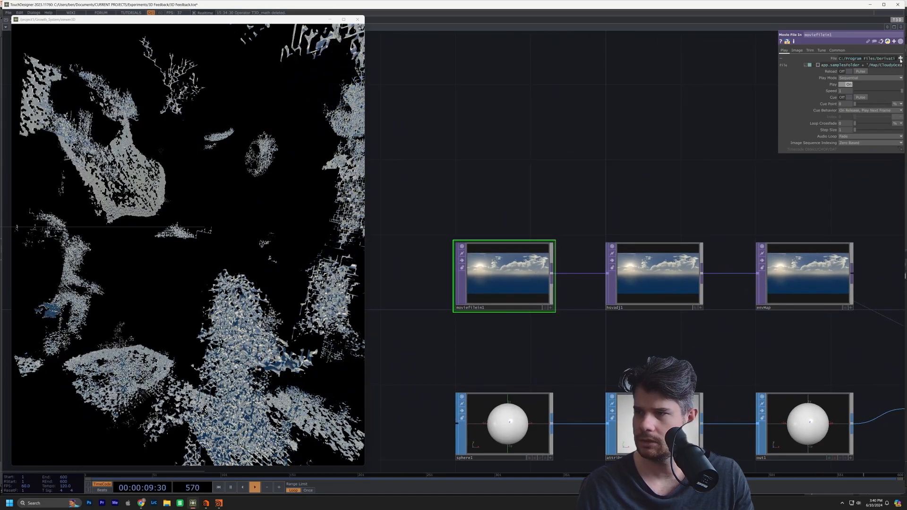
pyautogui.click(900, 59)
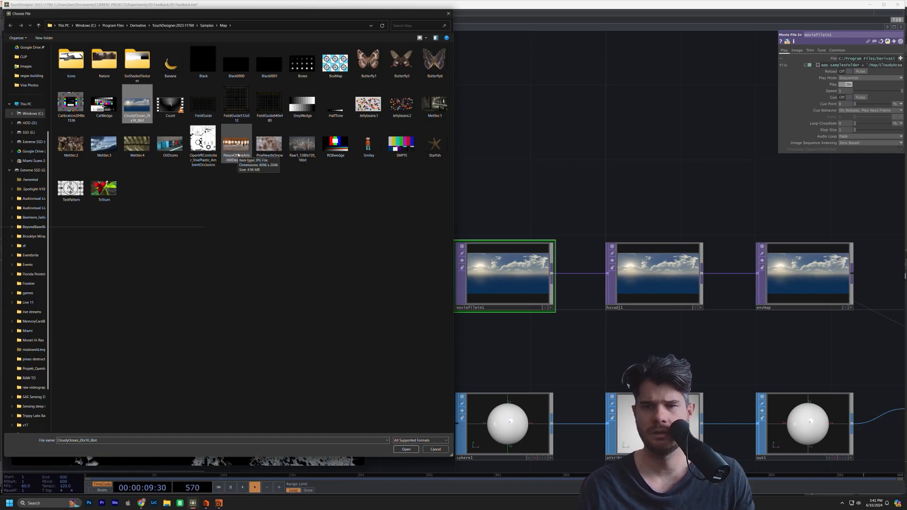
pyautogui.doubleClick(236, 144)
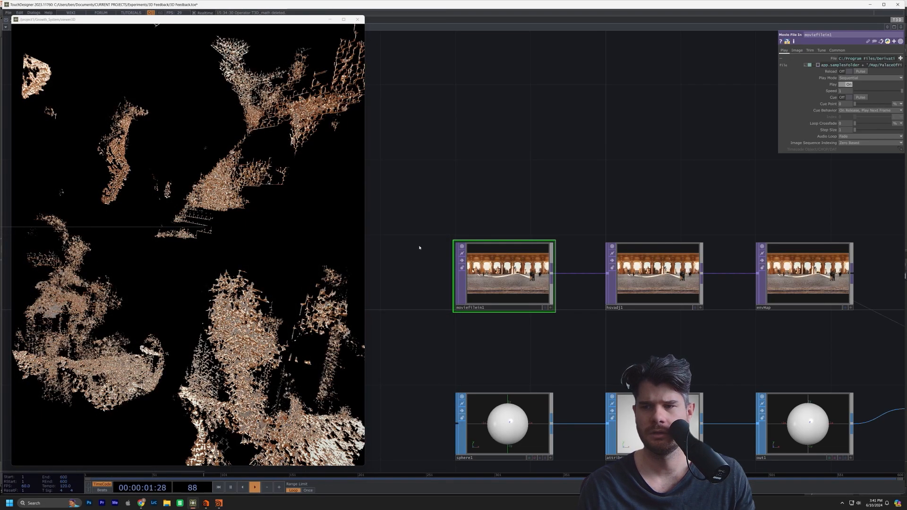
# Inspect the palace panorama, and replace moviefilein1's image with the Raw1_1280x720_16bit night skyline sample.
pyautogui.scroll(10, 505, 285)
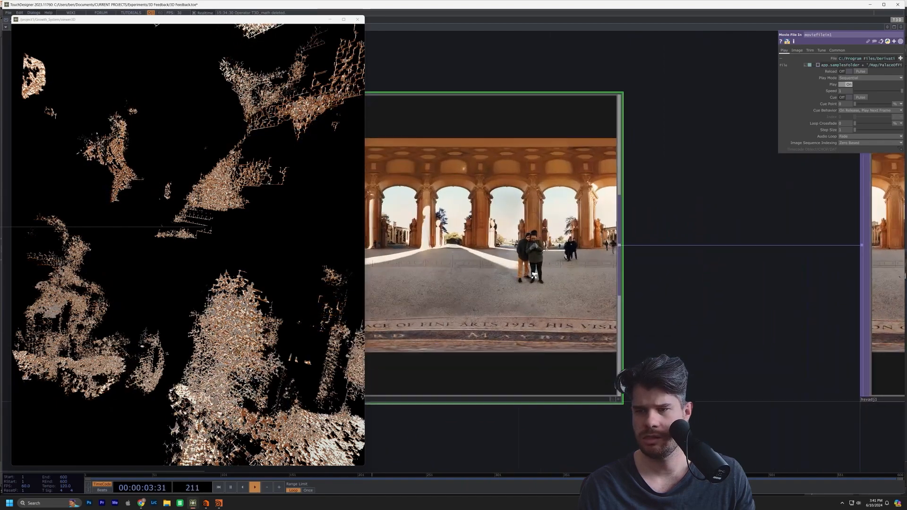
pyautogui.scroll(-6, 533, 276)
pyautogui.moveTo(687, 293); pyautogui.dragTo(838, 350)
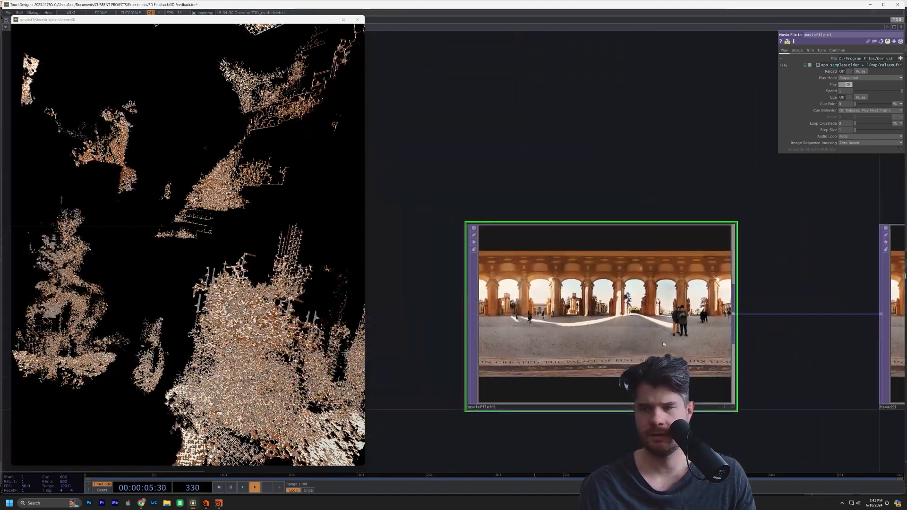
pyautogui.scroll(4, 655, 342)
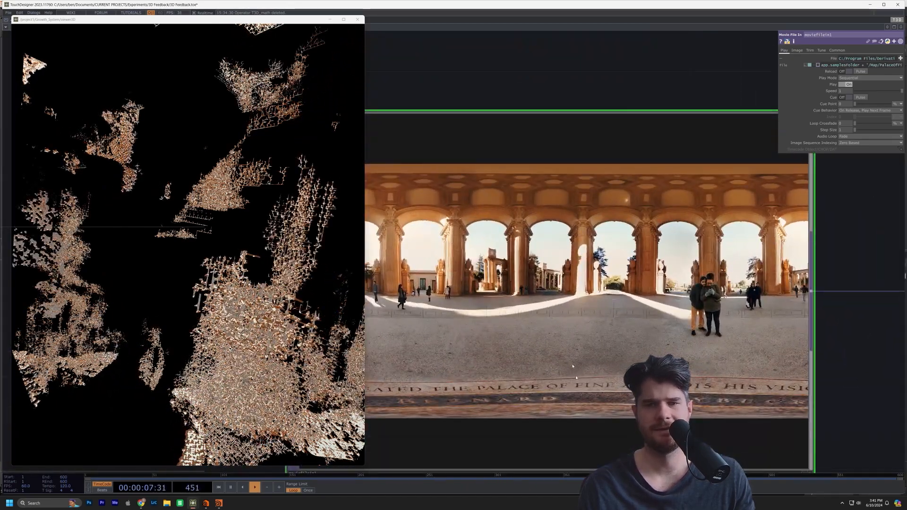
pyautogui.scroll(-3, 567, 377)
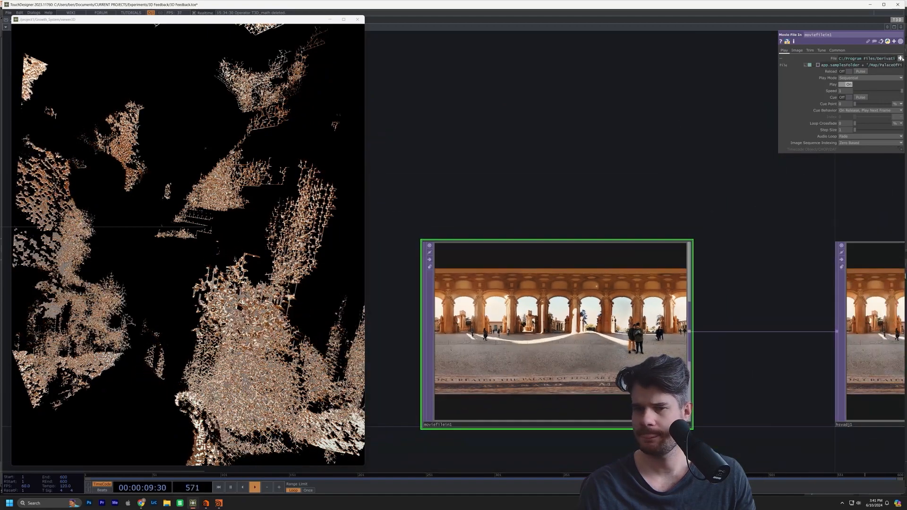
pyautogui.click(901, 58)
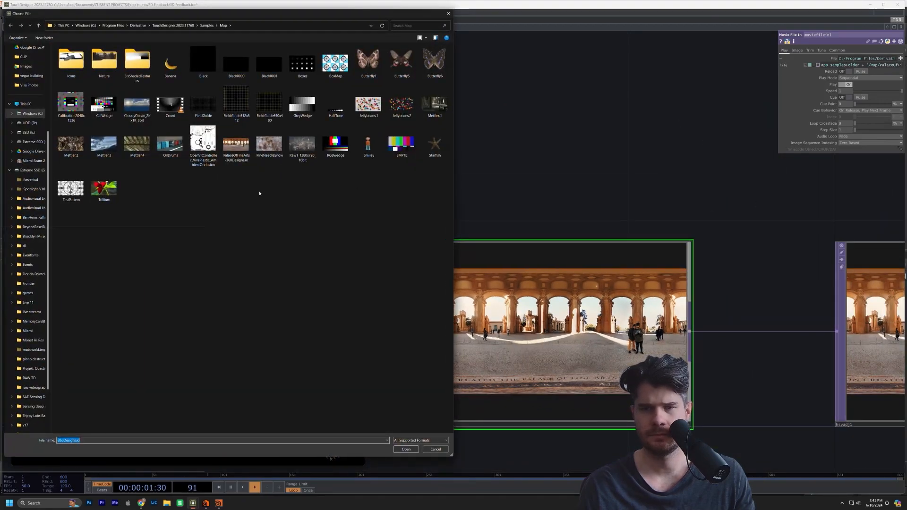
pyautogui.doubleClick(302, 144)
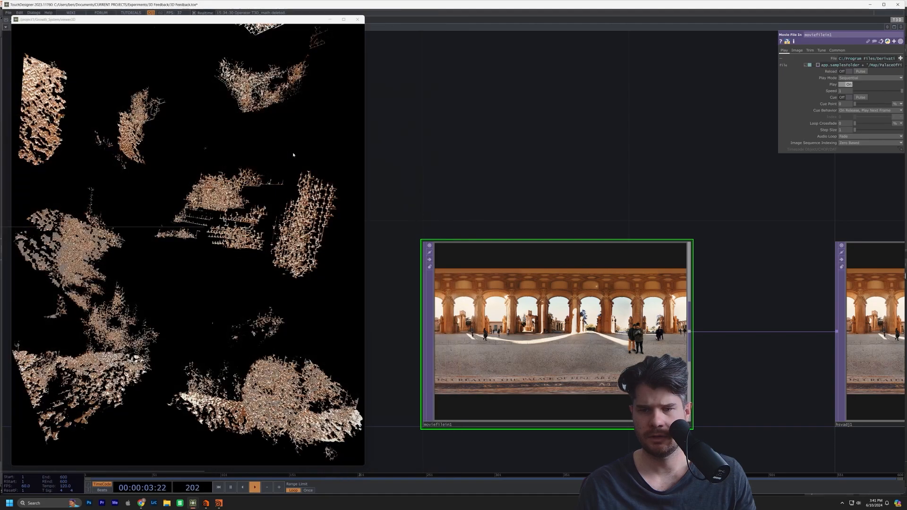
# Browse the Map samples, including the Nature folder, and load CloudyOcean_2Kx1K_8bit back into moviefilein1.
pyautogui.scroll(5, 630, 339)
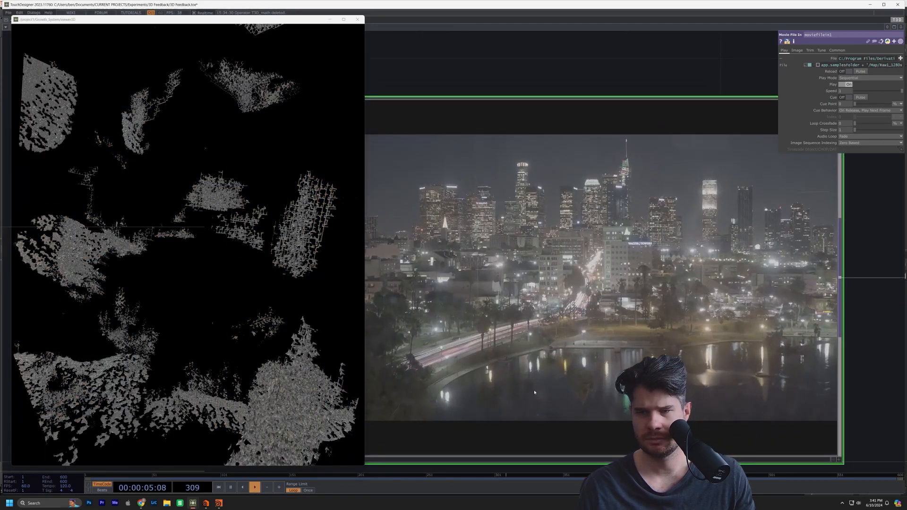
pyautogui.scroll(-5, 629, 339)
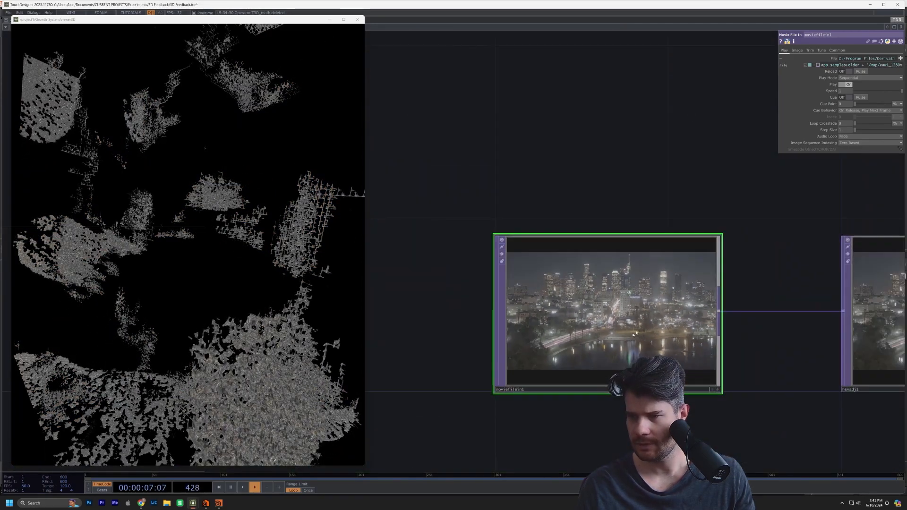
pyautogui.click(900, 58)
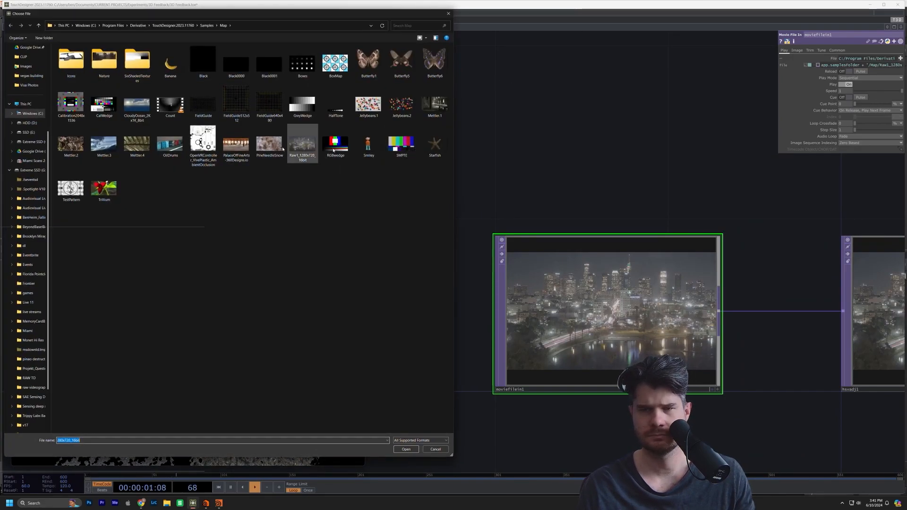
pyautogui.doubleClick(104, 60)
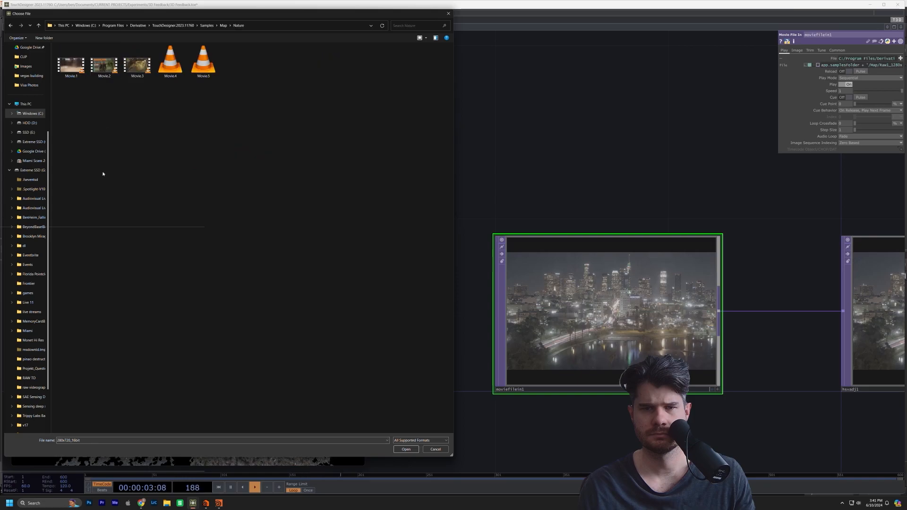
pyautogui.click(223, 25)
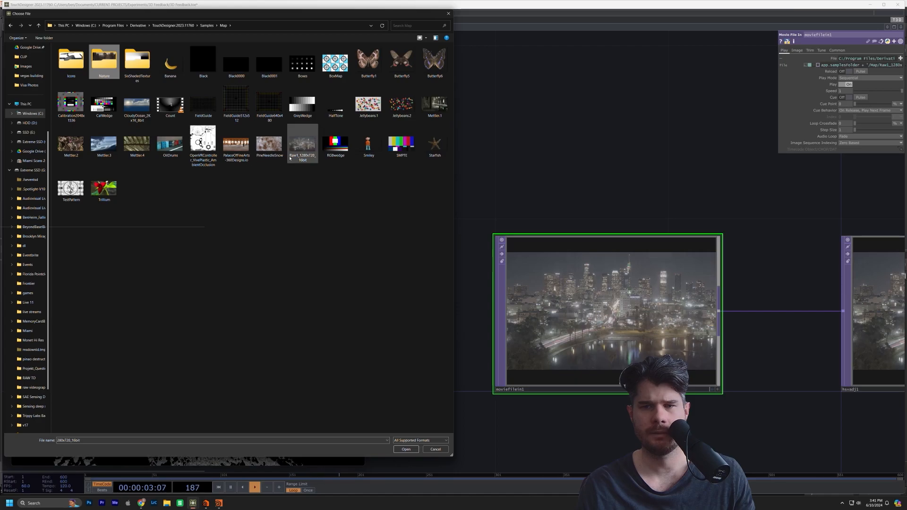
pyautogui.doubleClick(137, 105)
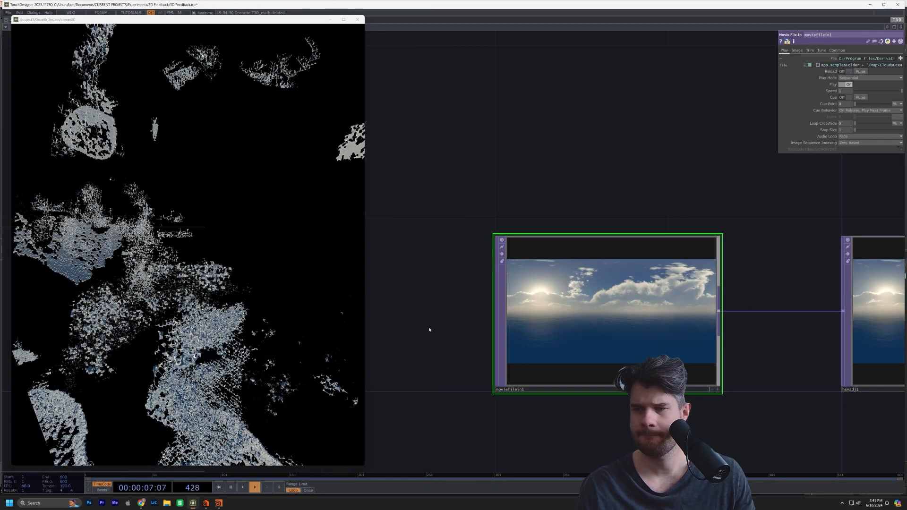
# Return from environmentLight to Growth_System and enable rendering of the geo1 backdrop plane.
pyautogui.moveTo(463, 314); pyautogui.dragTo(548, 271)
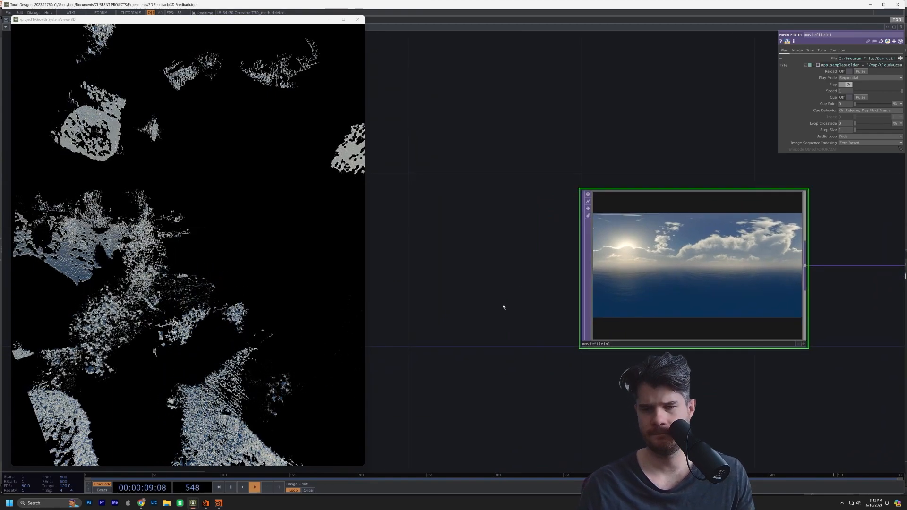
pyautogui.moveTo(487, 298); pyautogui.dragTo(441, 296)
pyautogui.scroll(-10, 603, 318)
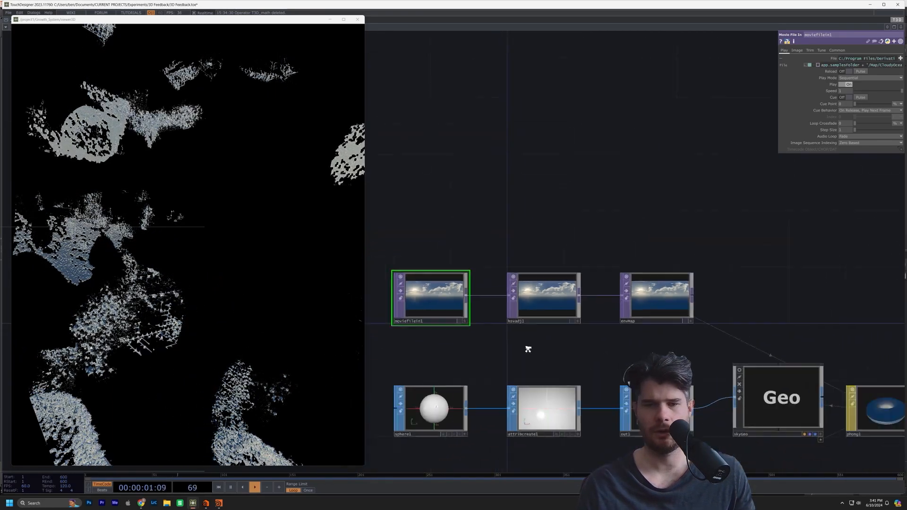
pyautogui.scroll(-4, 742, 350)
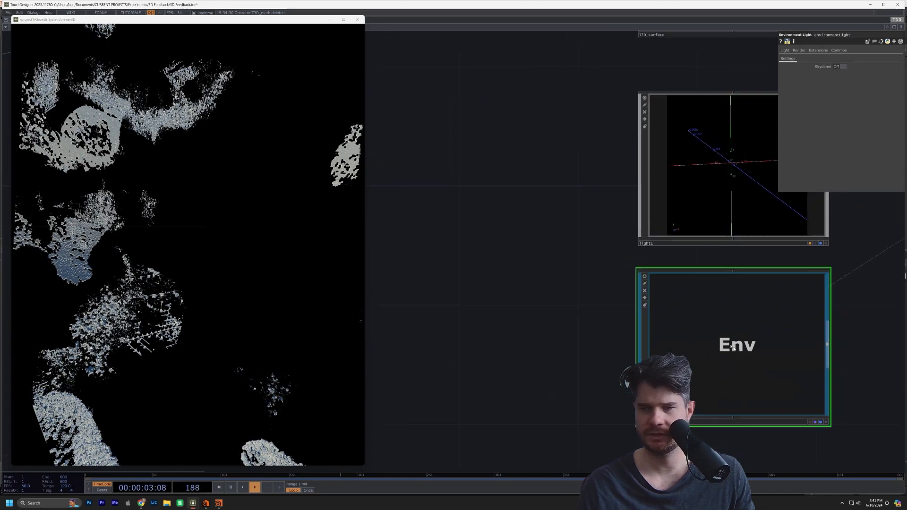
pyautogui.scroll(5, 729, 386)
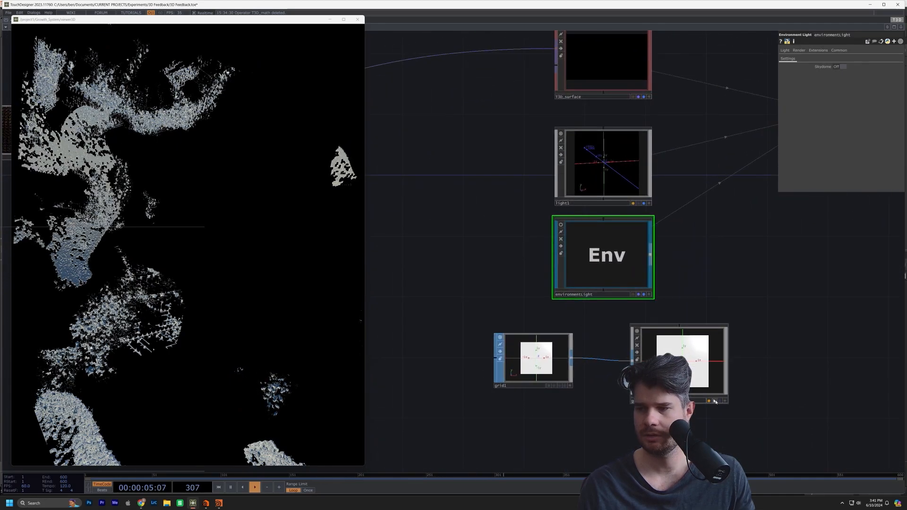
pyautogui.click(718, 401)
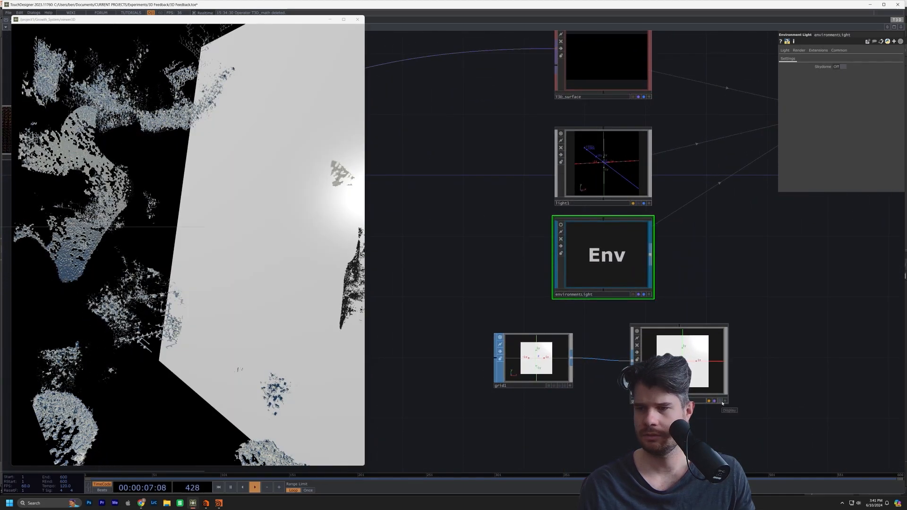
# Set grid1's Center Z to -0.63 to bring the backdrop closer, checking it against the form in viewer3D.
pyautogui.moveTo(138, 232); pyautogui.dragTo(270, 266)
pyautogui.moveTo(269, 266)
pyautogui.mouseDown(button='middle')
pyautogui.moveTo(292, 205)
pyautogui.moveTo(244, 285)
pyautogui.moveTo(277, 257)
pyautogui.mouseUp(button='middle')
pyautogui.moveTo(278, 257); pyautogui.dragTo(165, 250)
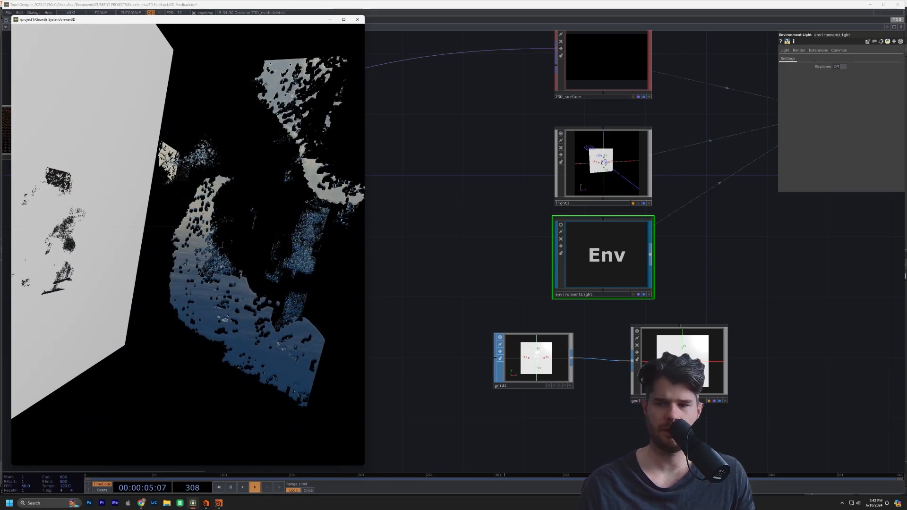
pyautogui.scroll(-3, 536, 350)
pyautogui.click(536, 351)
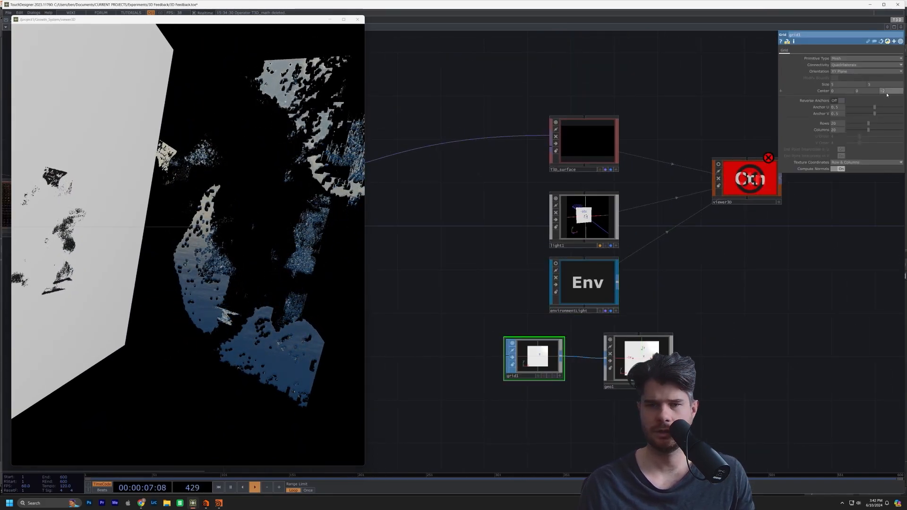
pyautogui.moveTo(886, 80); pyautogui.dragTo(885, 83)
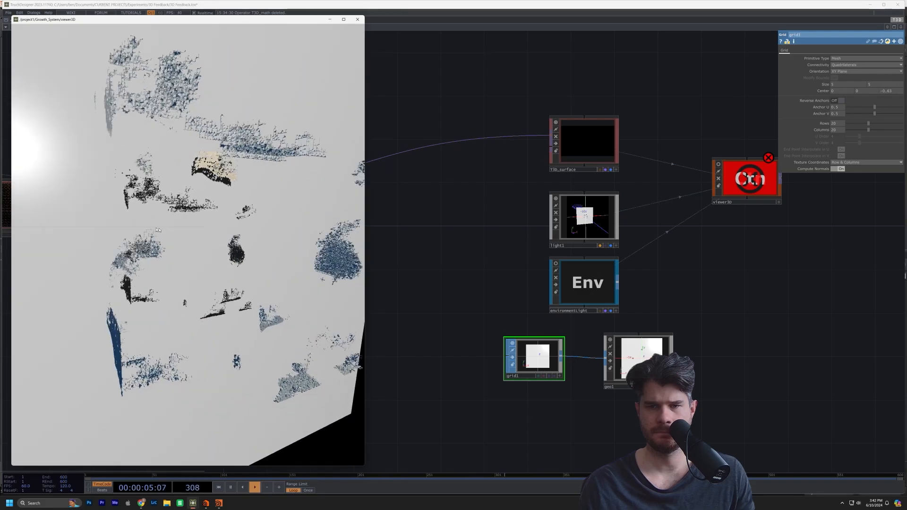
pyautogui.moveTo(115, 223); pyautogui.dragTo(146, 193)
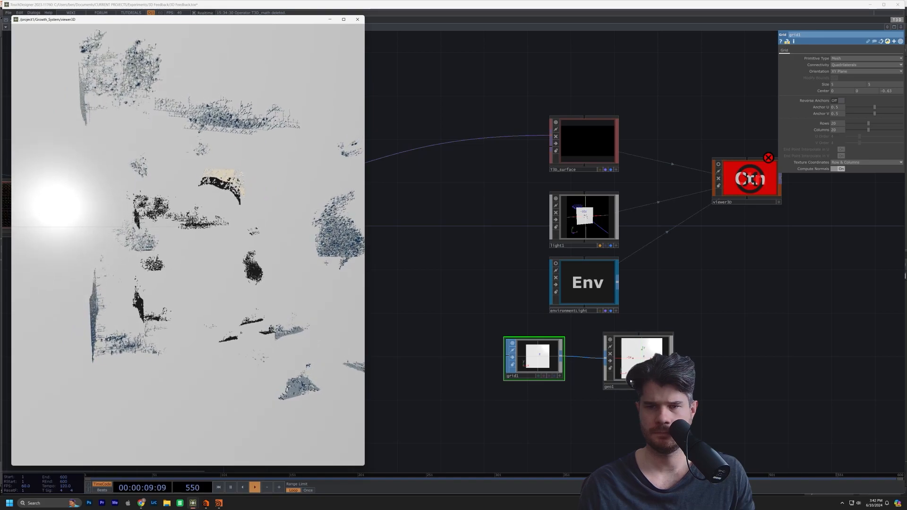
# Move light1 along the Z axis to a Translate Z of about 3.46, checking the shadows on the backdrop.
pyautogui.click(582, 297)
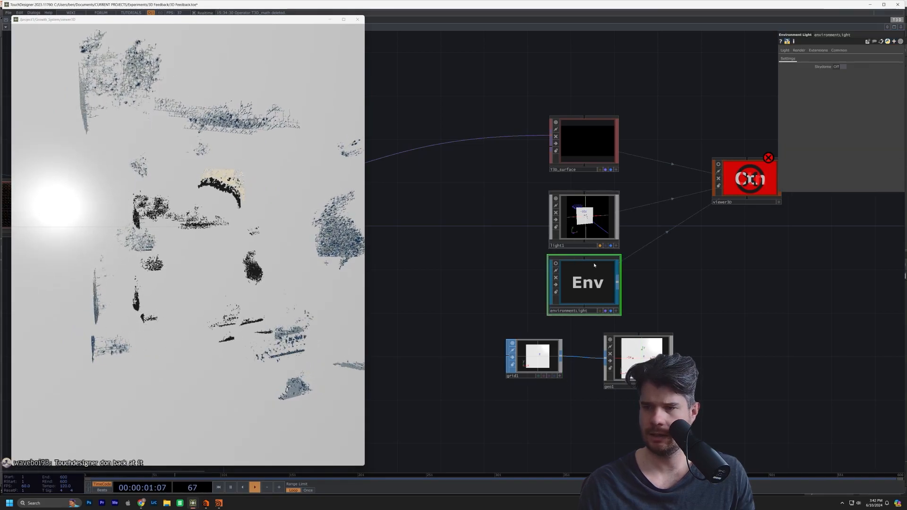
pyautogui.click(595, 222)
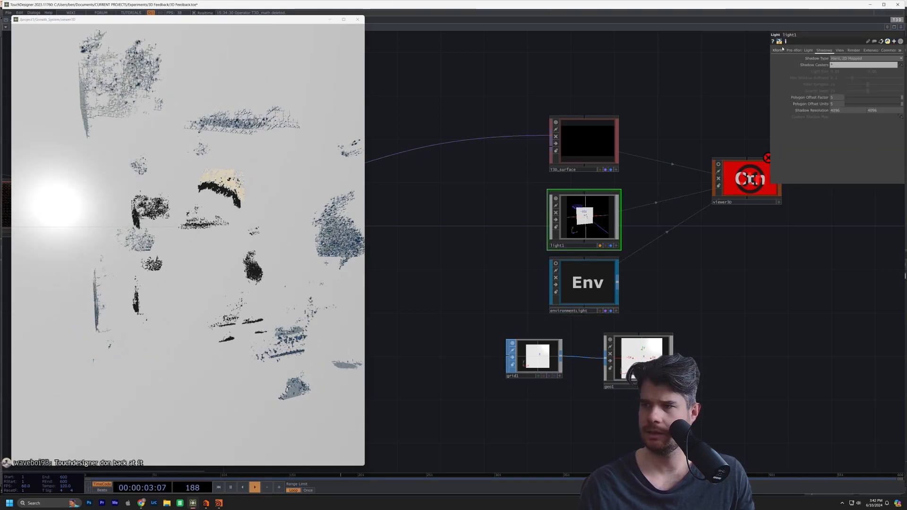
pyautogui.scroll(5, 588, 236)
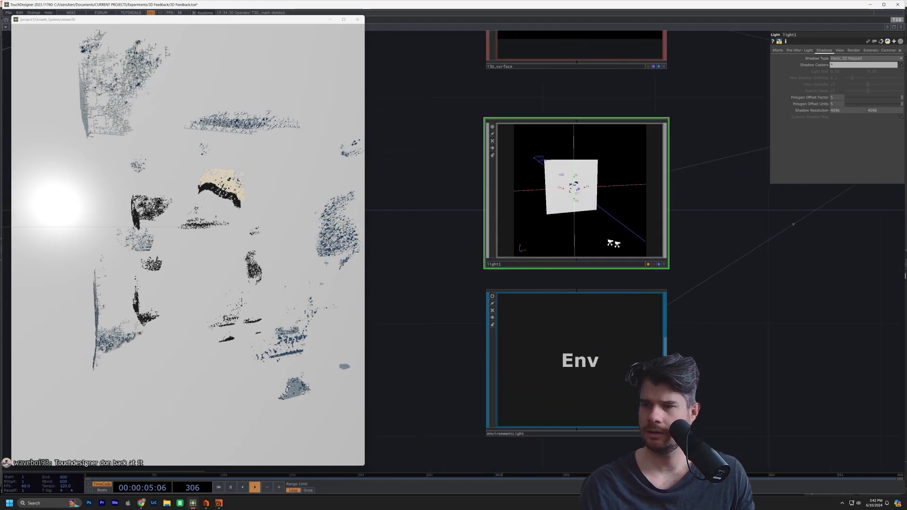
pyautogui.click(670, 268)
pyautogui.moveTo(580, 204)
pyautogui.mouseDown()
pyautogui.moveTo(567, 189)
pyautogui.moveTo(572, 197)
pyautogui.mouseUp()
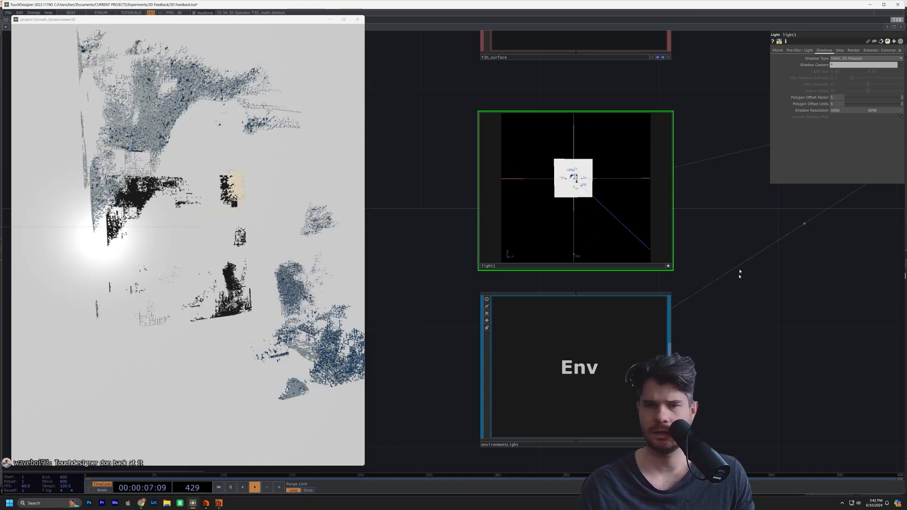
pyautogui.click(777, 50)
pyautogui.moveTo(894, 69); pyautogui.dragTo(894, 60, button='middle')
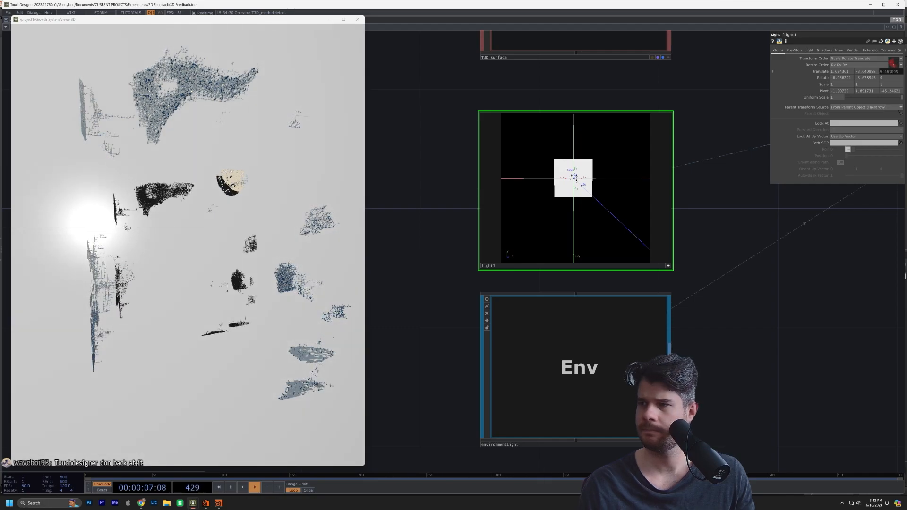
pyautogui.moveTo(893, 62); pyautogui.dragTo(894, 62, button='middle')
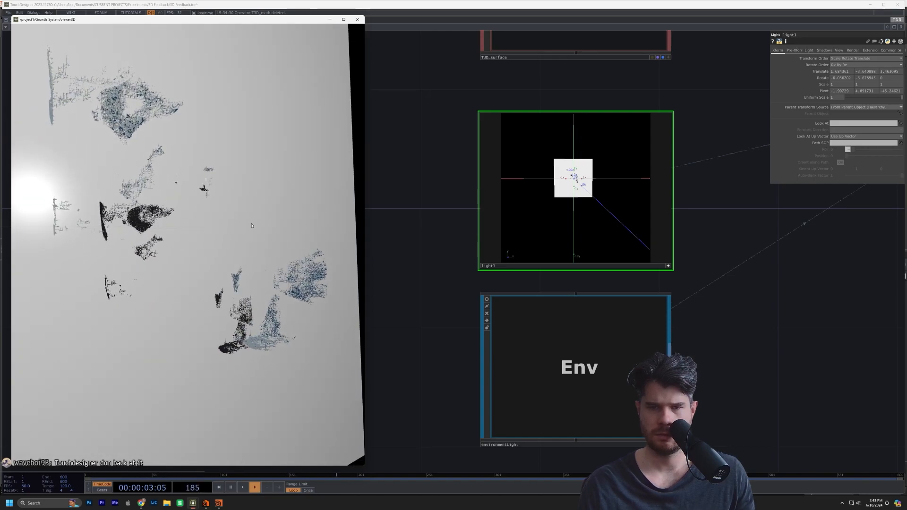
# Examine the settings of T3D_multiply and T3D_noise1 in the feedback loop against the form in viewer3D.
pyautogui.scroll(-5, 570, 320)
pyautogui.scroll(3, 559, 332)
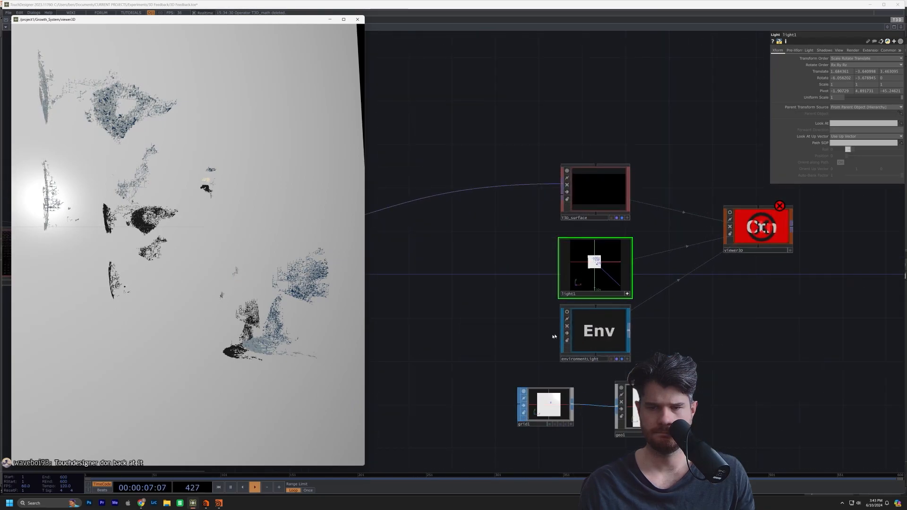
pyautogui.scroll(-6, 561, 310)
pyautogui.scroll(5, 433, 294)
pyautogui.moveTo(433, 295); pyautogui.dragTo(559, 372)
pyautogui.click(594, 191)
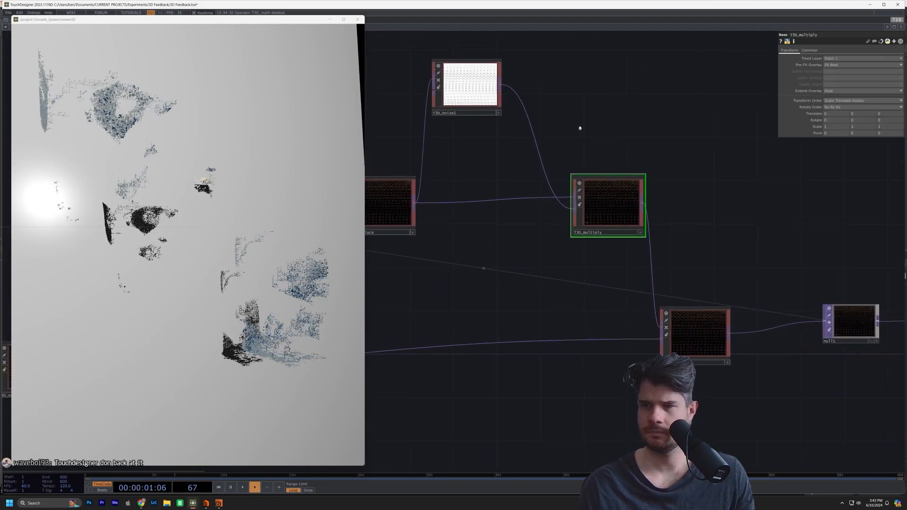
pyautogui.click(486, 92)
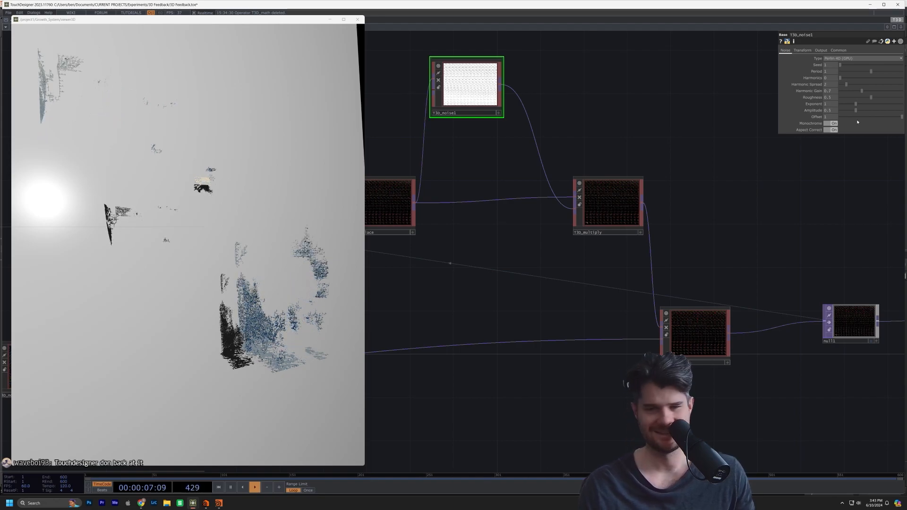
pyautogui.moveTo(246, 337); pyautogui.dragTo(268, 351)
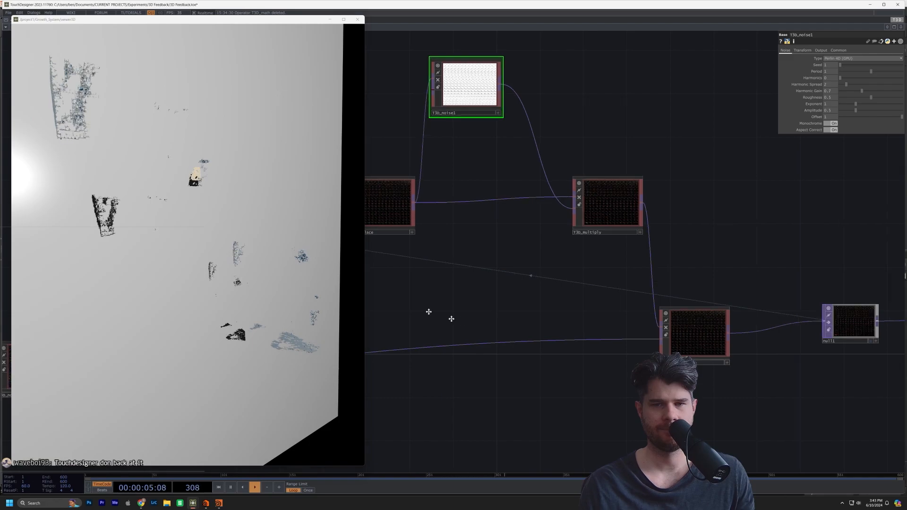
# Try Interpolate Pixels as the Input Smoothness of T3D_displace.
pyautogui.scroll(-5, 445, 318)
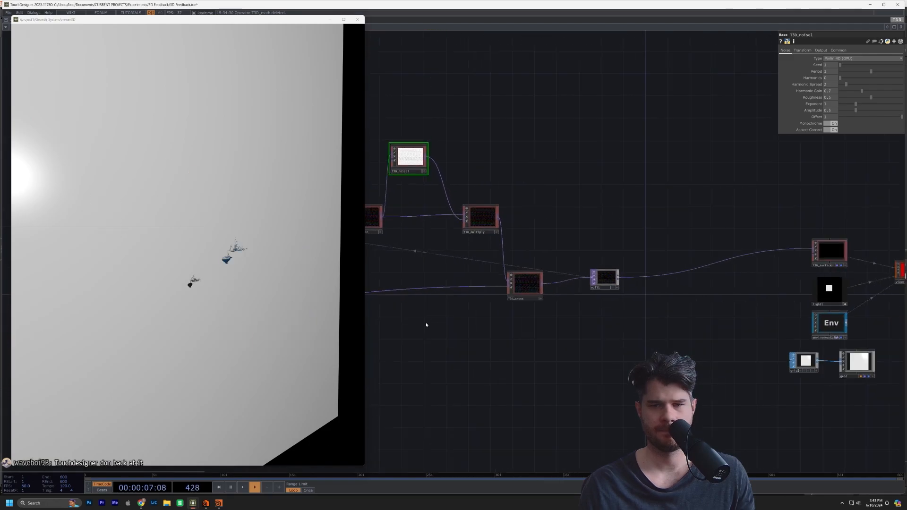
pyautogui.moveTo(437, 346); pyautogui.dragTo(600, 375)
pyautogui.click(531, 244)
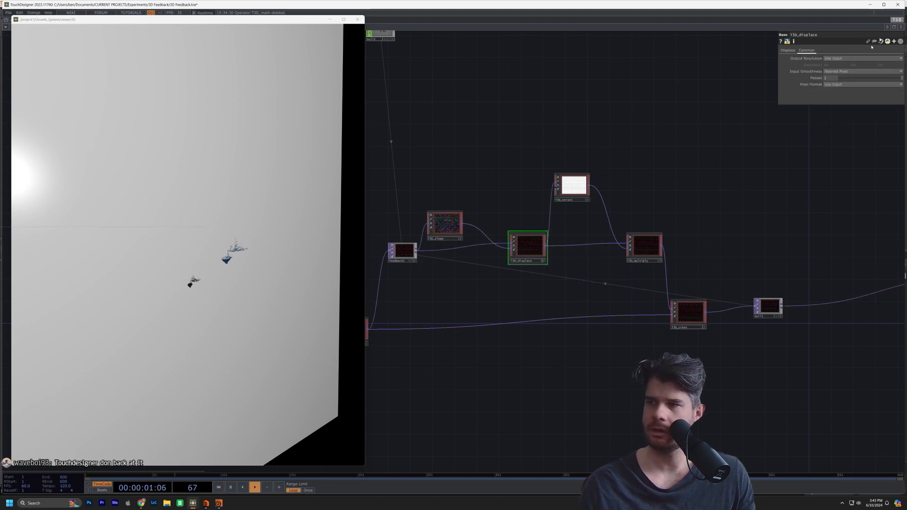
pyautogui.click(849, 83)
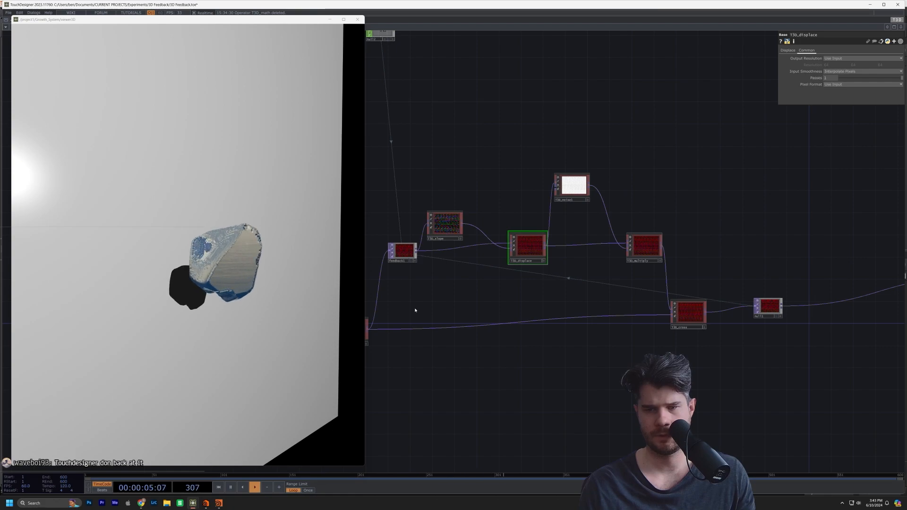
# Raise the Offset of the source T3D_noise to about 0.19.
pyautogui.moveTo(534, 308); pyautogui.dragTo(635, 317)
pyautogui.click(451, 339)
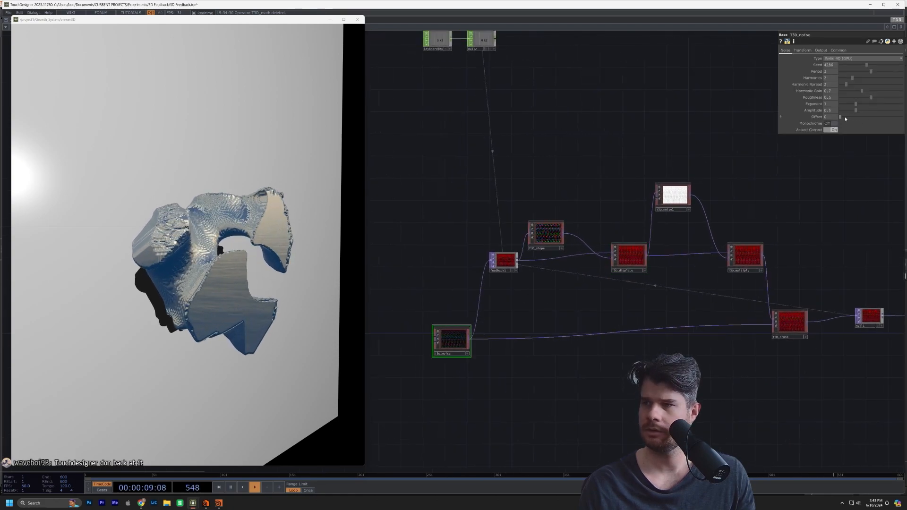
pyautogui.moveTo(870, 122); pyautogui.dragTo(854, 123)
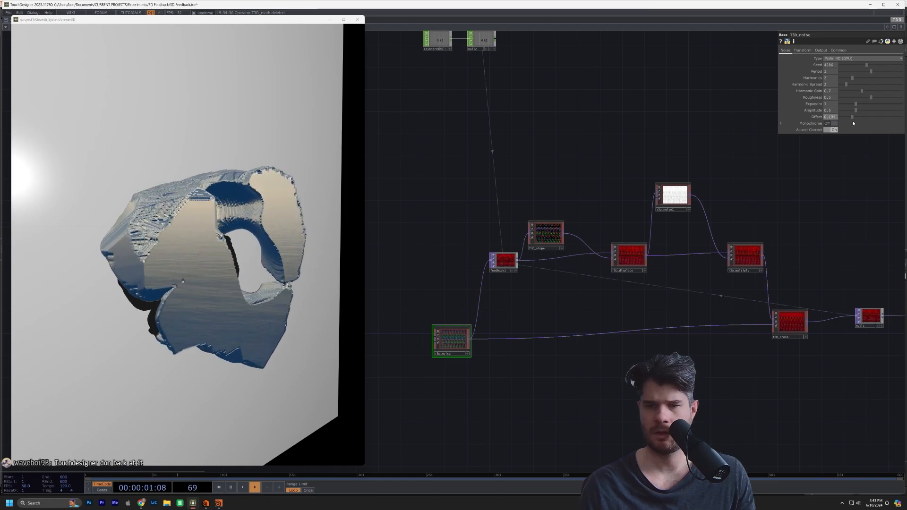
# Set the Input Smoothness of T3D_displace to Nearest Pixel.
pyautogui.click(642, 262)
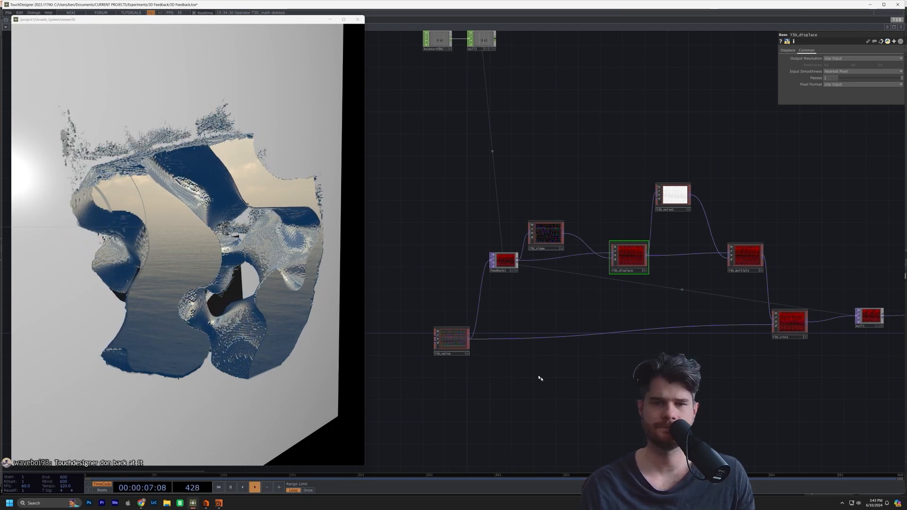
pyautogui.moveTo(559, 384); pyautogui.dragTo(520, 381)
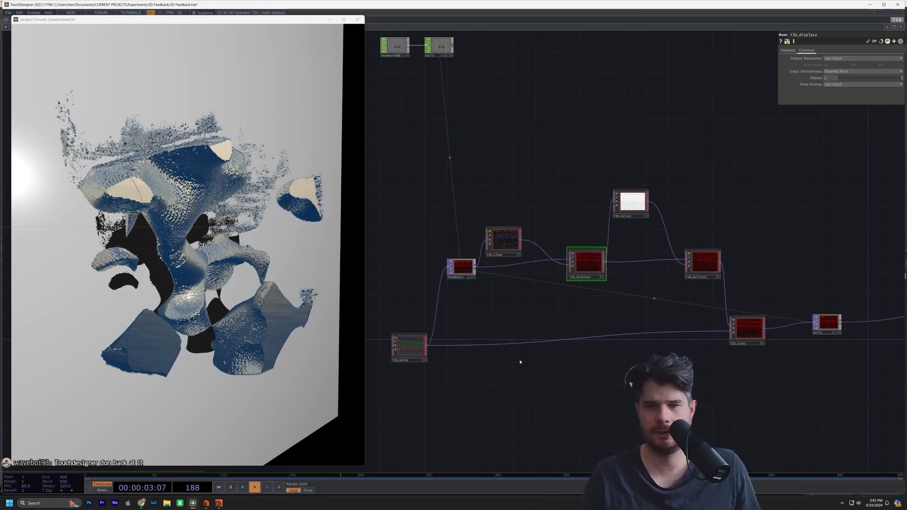
# Examine the reflective form's surface detail and its cast shadows up close from several angles in viewer3D.
pyautogui.moveTo(222, 280); pyautogui.dragTo(248, 310)
pyautogui.scroll(3, 161, 139)
pyautogui.scroll(7, 161, 140)
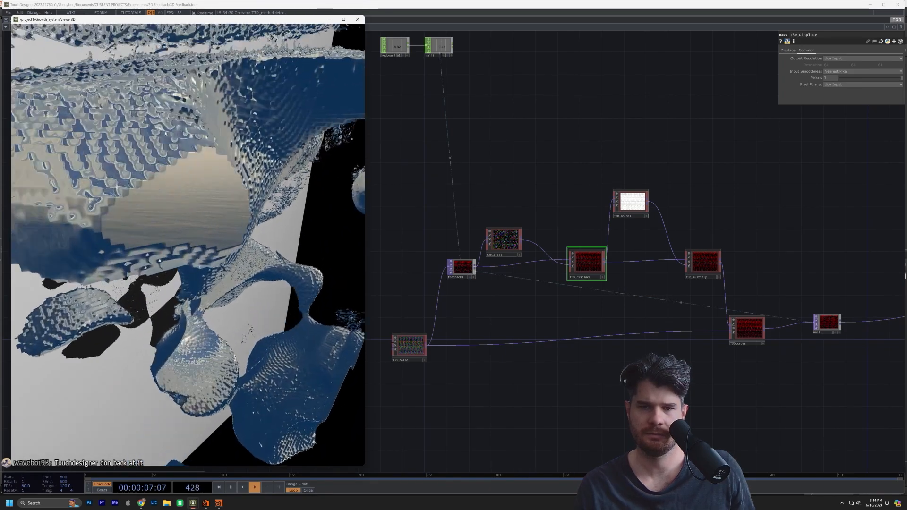
pyautogui.scroll(-5, 167, 138)
pyautogui.moveTo(168, 139); pyautogui.dragTo(260, 217, button='right')
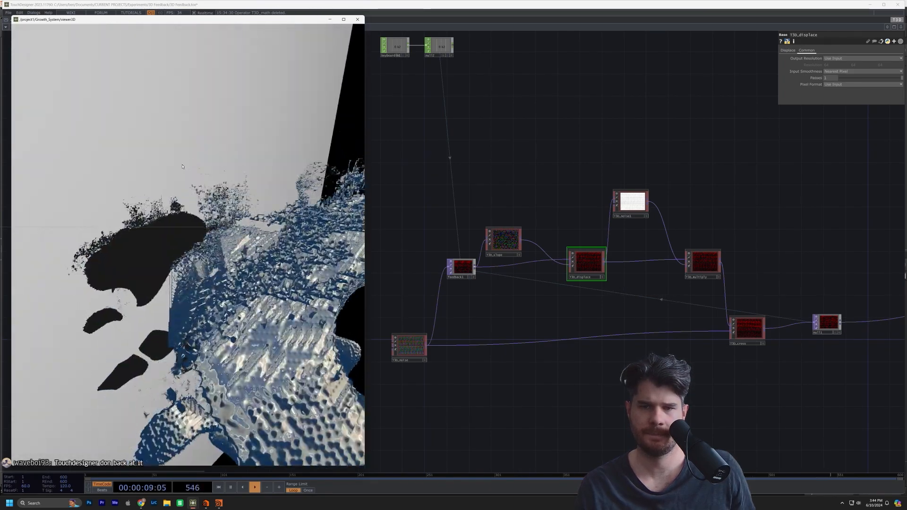
pyautogui.moveTo(271, 217); pyautogui.dragTo(228, 220)
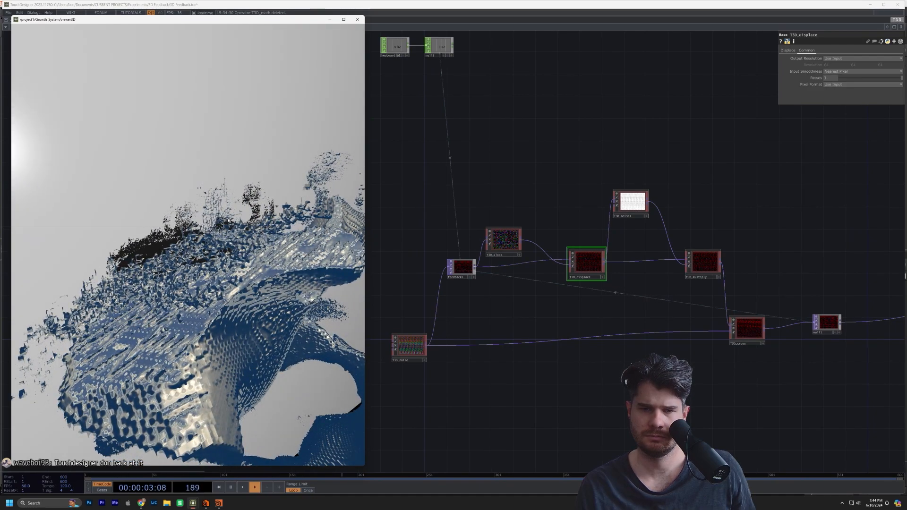
pyautogui.moveTo(297, 301); pyautogui.dragTo(207, 320)
pyautogui.scroll(4, 307, 321)
pyautogui.moveTo(238, 293); pyautogui.dragTo(228, 272)
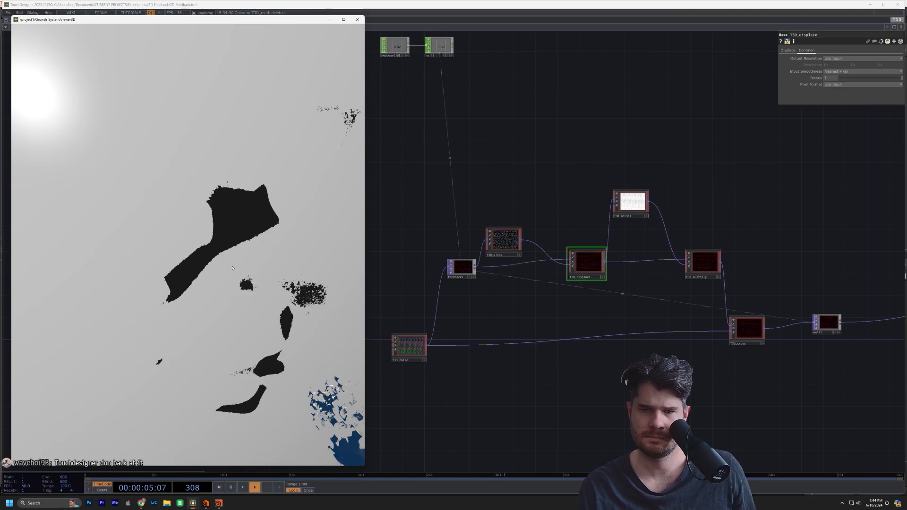
# Go up to the project level and duplicate the Growth_System component.
pyautogui.moveTo(530, 352); pyautogui.dragTo(491, 381)
pyautogui.scroll(-5, 490, 373)
pyautogui.scroll(-6, 584, 355)
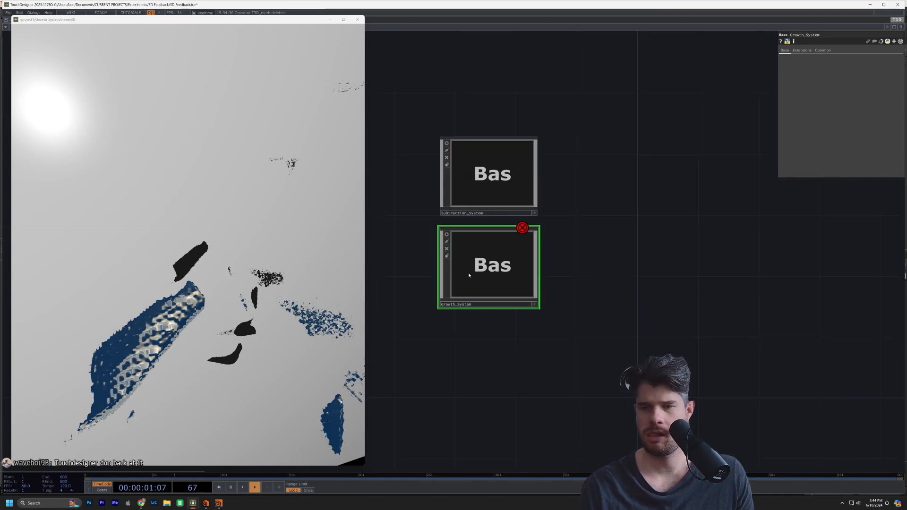
pyautogui.hotkey('ctrl', 'c')
pyautogui.hotkey('ctrl', 'v')
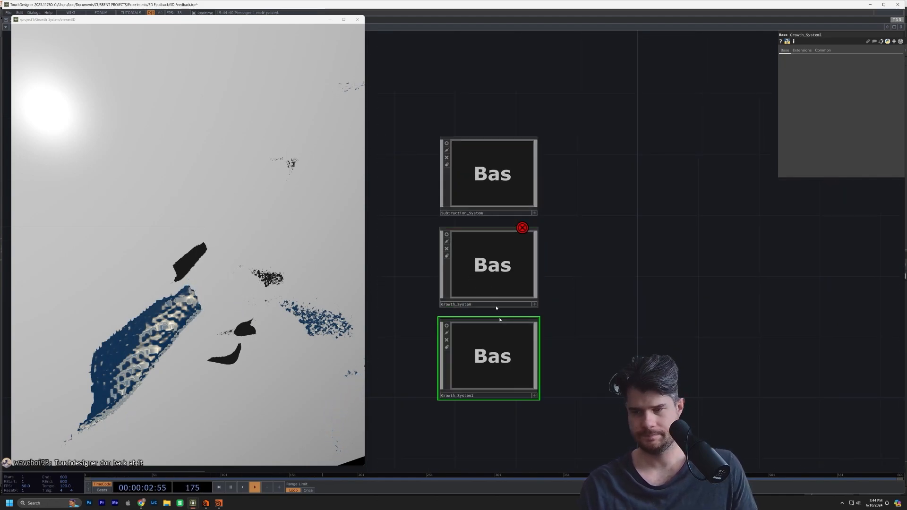
# Enter the original Growth_System, close its floating viewer3D window, and return to the project level.
pyautogui.doubleClick(510, 302)
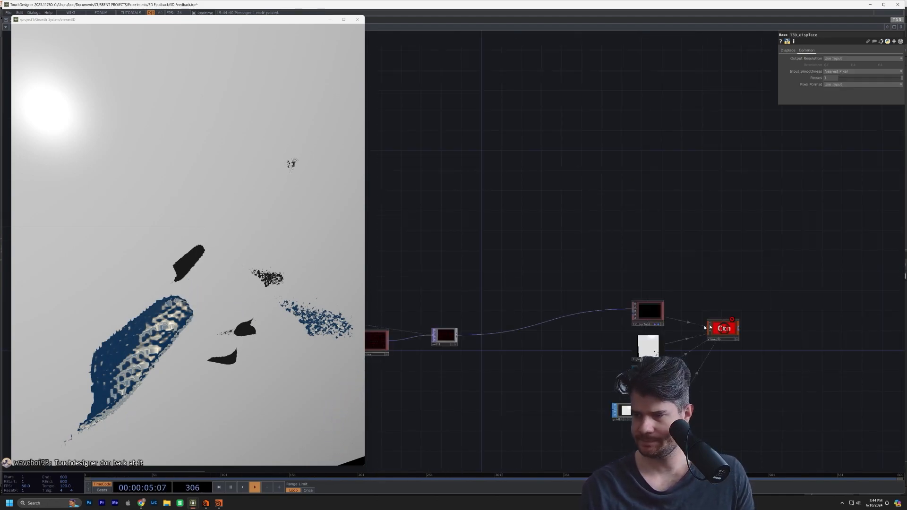
pyautogui.scroll(3, 705, 328)
pyautogui.scroll(-8, 704, 327)
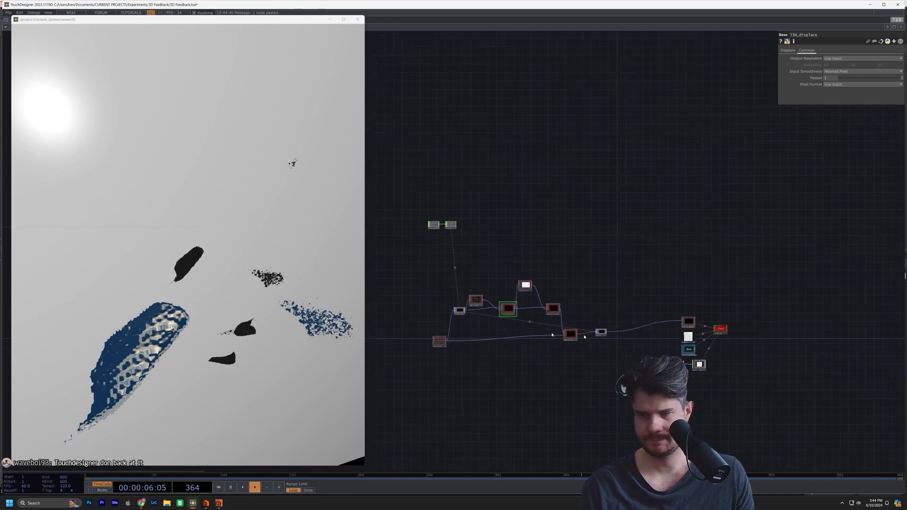
pyautogui.click(357, 19)
pyautogui.scroll(-5, 422, 253)
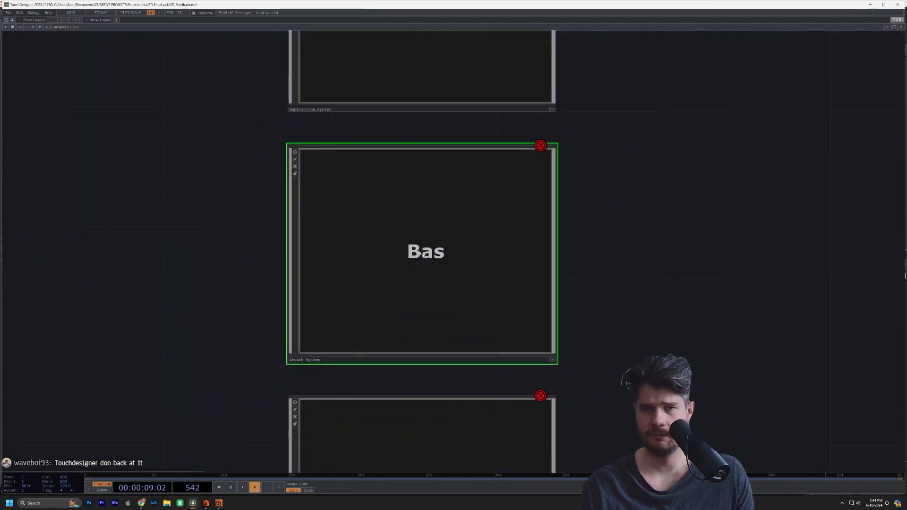
# Enter the Growth_System copy to check its network, and return to the project level.
pyautogui.scroll(-3, 421, 254)
pyautogui.click(424, 327)
pyautogui.doubleClick(423, 329)
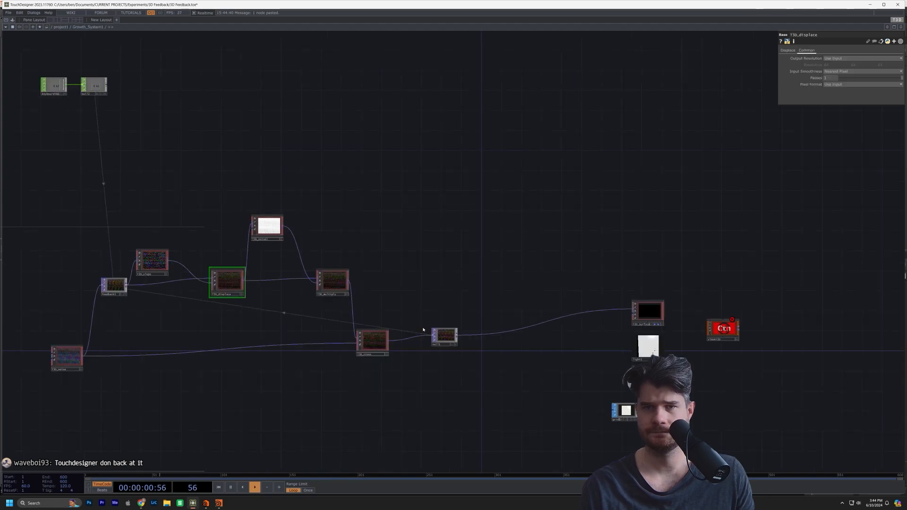
pyautogui.scroll(-5, 422, 328)
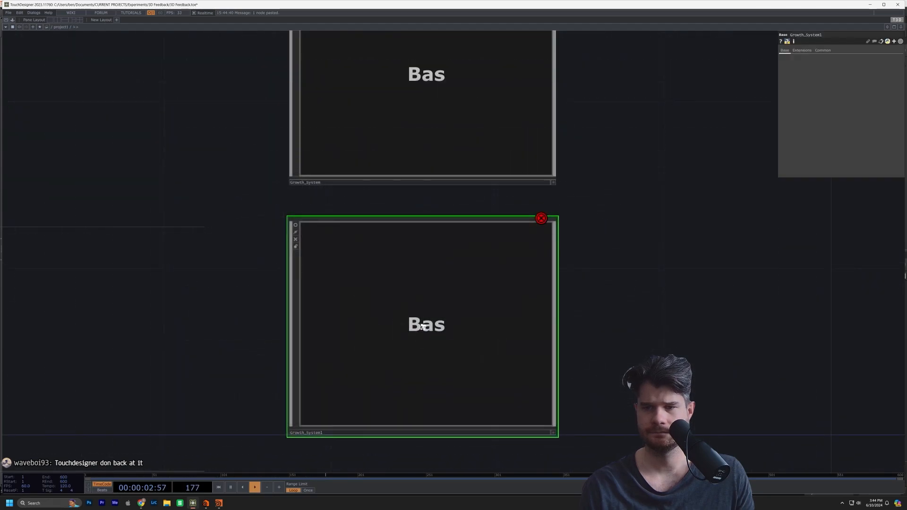
# Save the project and disable cooking on the Growth_System and Subtraction_System bases.
pyautogui.hotkey('ctrl', 's')
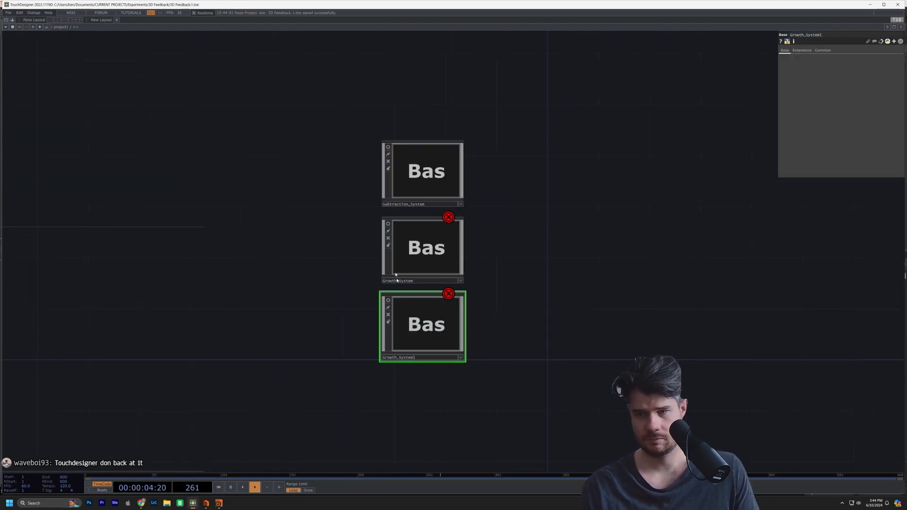
pyautogui.click(388, 238)
pyautogui.click(388, 162)
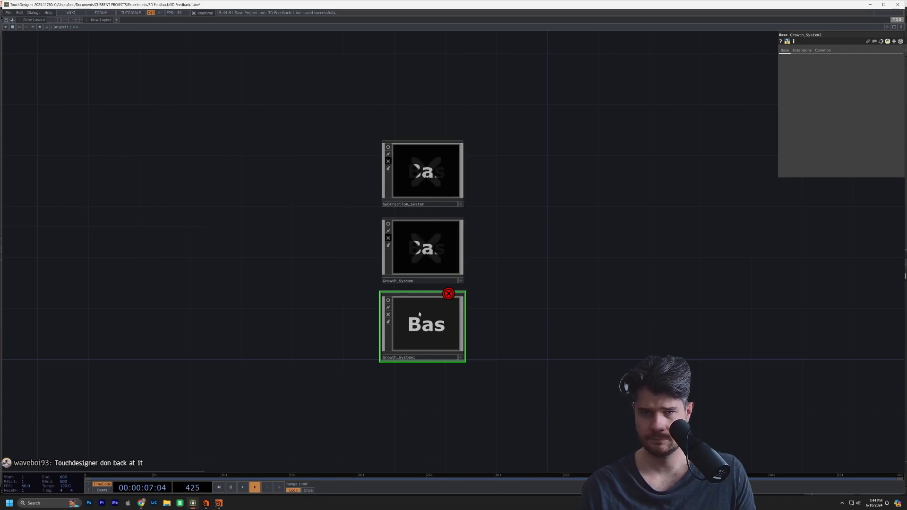
# Enter the Growth_System1 base, open its viewer3D container in a separate window and place that window over the network's empty area.
pyautogui.doubleClick(422, 304)
pyautogui.scroll(3, 659, 307)
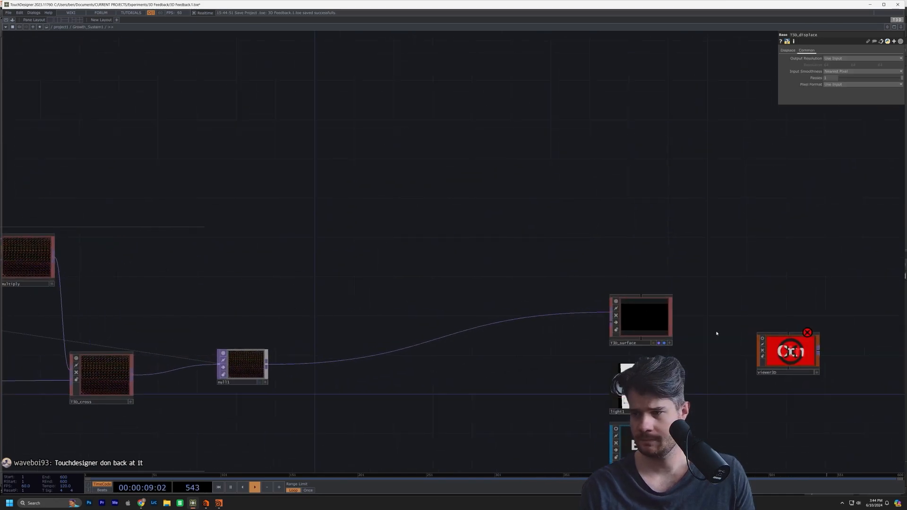
pyautogui.scroll(-3, 715, 334)
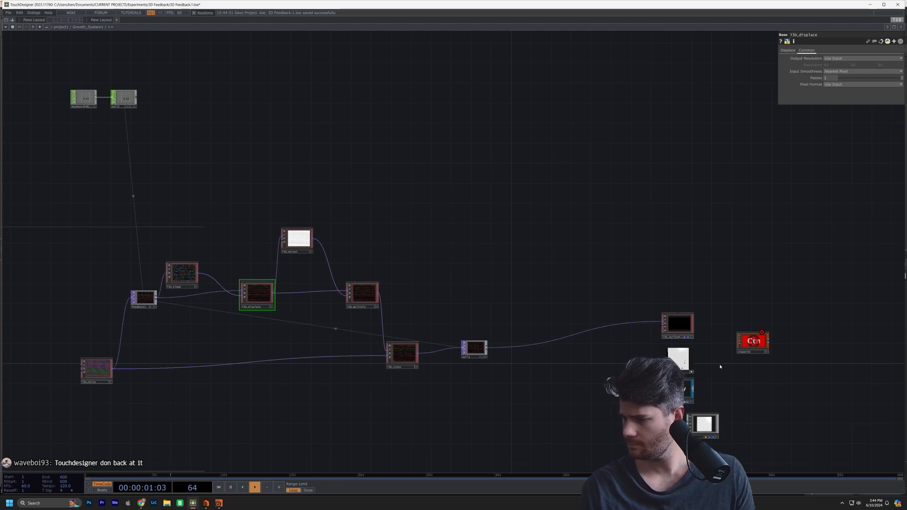
pyautogui.rightClick(762, 341)
pyautogui.click(782, 322)
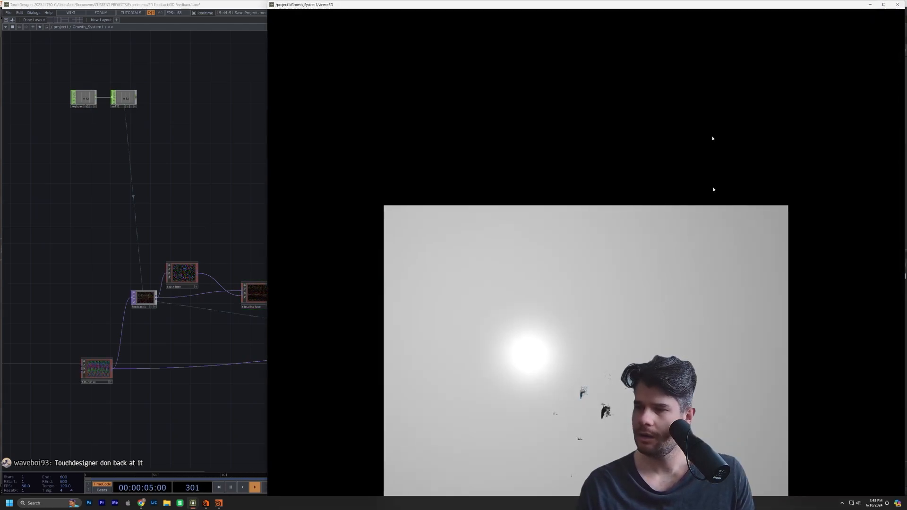
pyautogui.moveTo(738, 2); pyautogui.dragTo(243, 112)
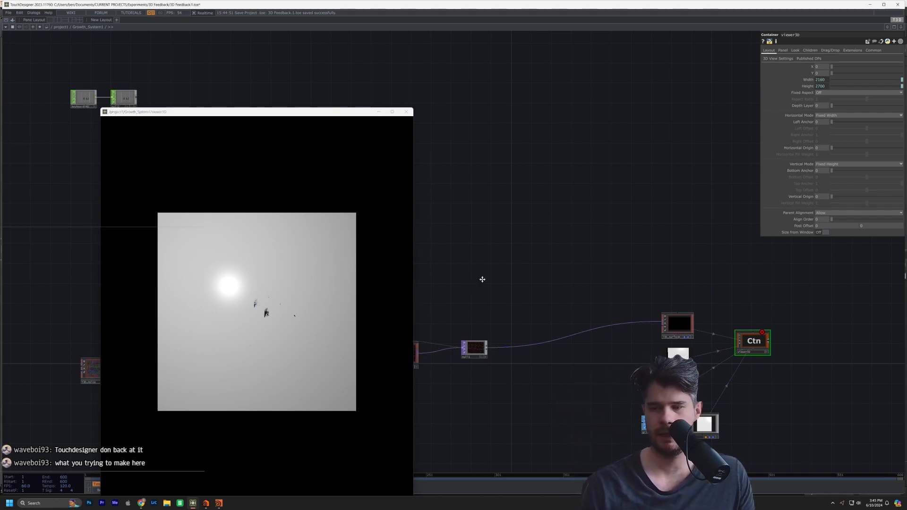
# Examine the operators and wiring of the feedback network inside Growth_System1.
pyautogui.moveTo(481, 279); pyautogui.dragTo(700, 255)
pyautogui.scroll(3, 537, 273)
pyautogui.scroll(-3, 536, 279)
pyautogui.moveTo(425, 291); pyautogui.dragTo(655, 346)
pyautogui.scroll(5, 611, 353)
pyautogui.scroll(-3, 611, 353)
pyautogui.moveTo(636, 380); pyautogui.dragTo(570, 410)
pyautogui.scroll(4, 482, 324)
pyautogui.scroll(-6, 489, 320)
pyautogui.scroll(3, 563, 351)
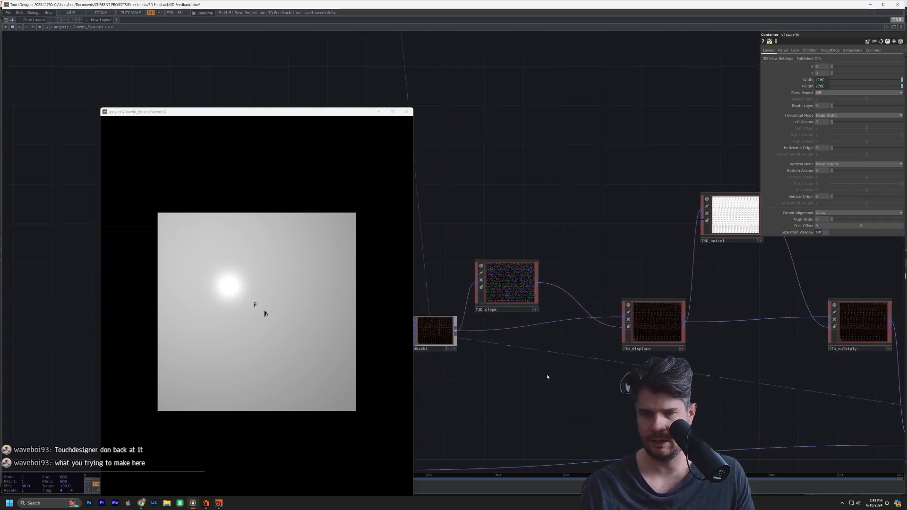
pyautogui.scroll(-2, 541, 405)
pyautogui.scroll(-3, 542, 407)
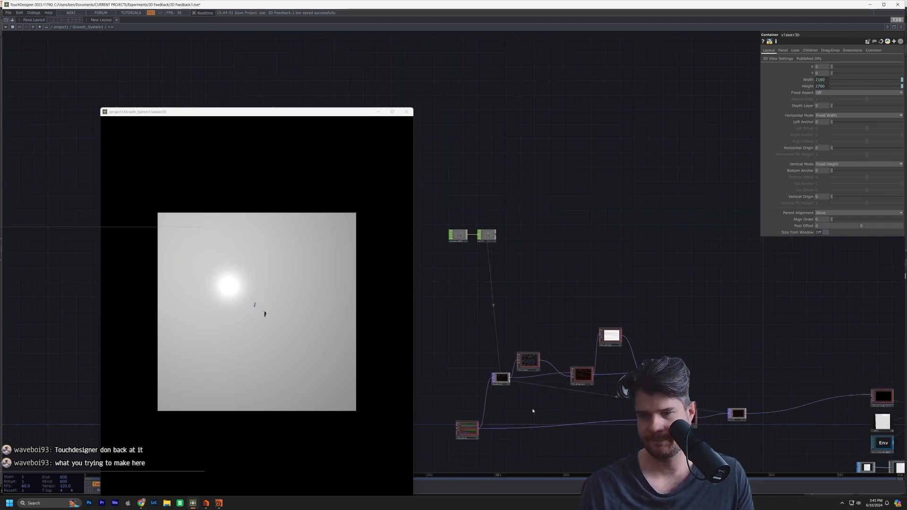
# Delete the T3D slope, displace, noise1, multiply and cross operators from the feedback loop.
pyautogui.moveTo(532, 411); pyautogui.dragTo(565, 394)
pyautogui.moveTo(504, 413); pyautogui.dragTo(476, 403)
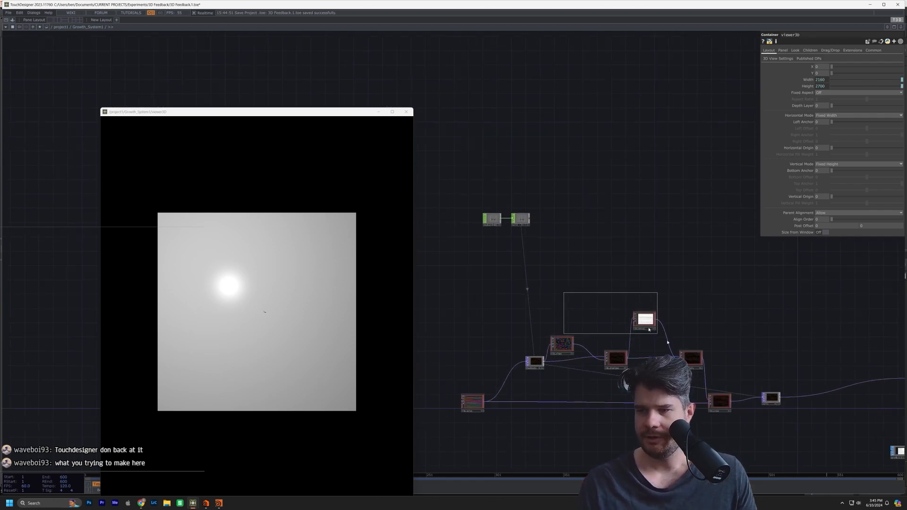
pyautogui.moveTo(689, 368); pyautogui.dragTo(688, 368)
pyautogui.press('Delete')
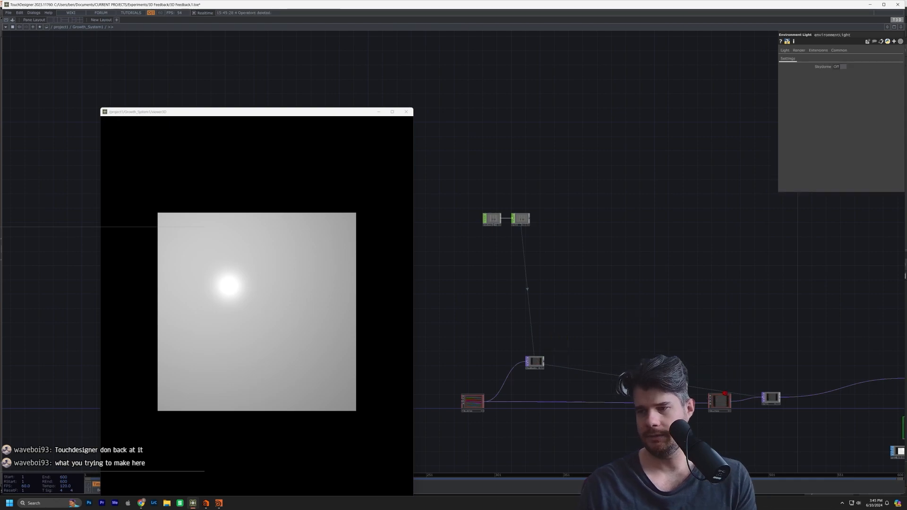
pyautogui.click(700, 406)
pyautogui.scroll(3, 701, 407)
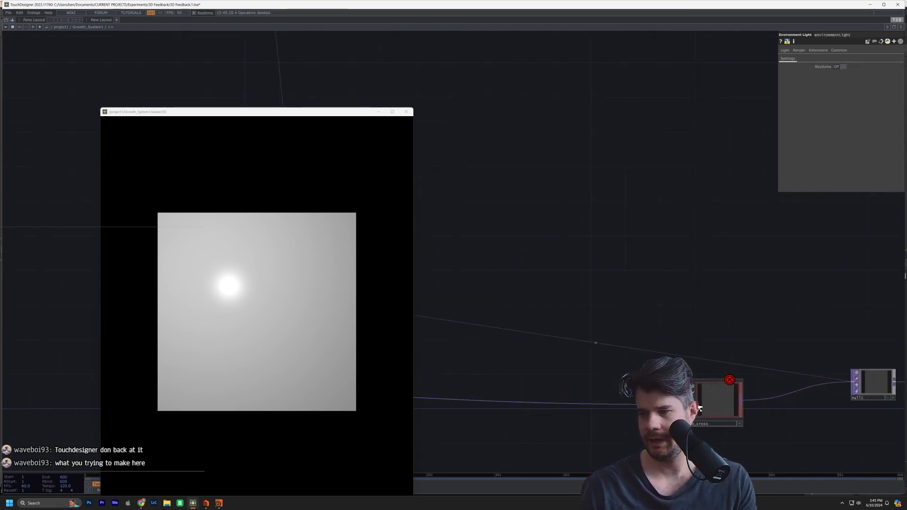
pyautogui.moveTo(764, 408); pyautogui.dragTo(825, 419)
pyautogui.press('Delete')
# Add a T3D Add operator before null1, wiring feedback1 and T3D_noise into it and its output into null1.
pyautogui.press('Tab')
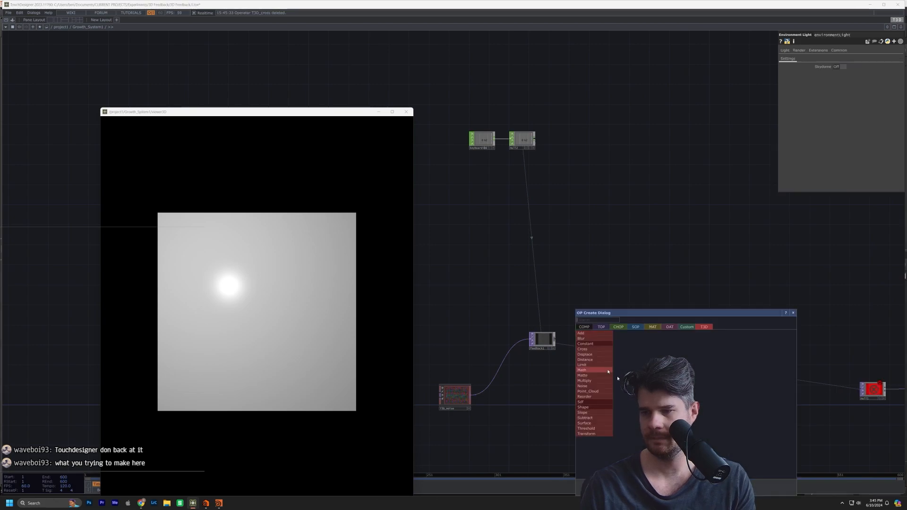
pyautogui.click(586, 333)
pyautogui.click(724, 377)
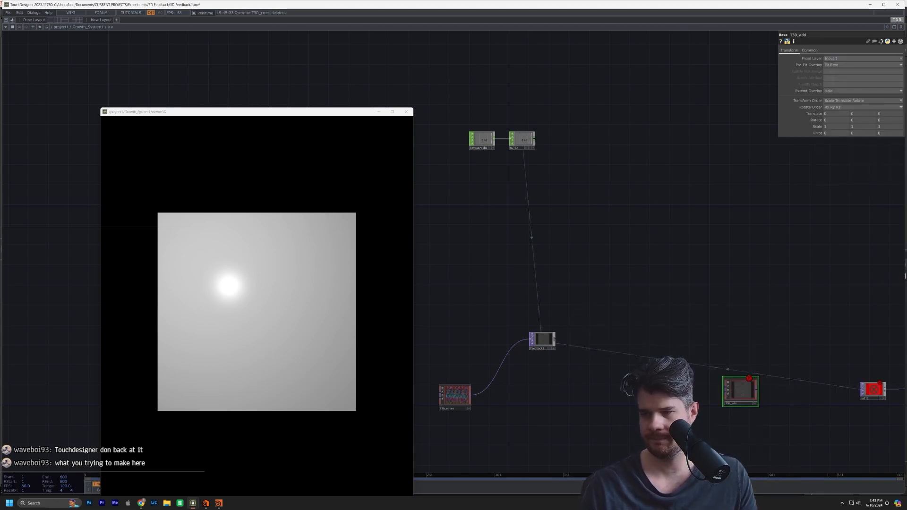
pyautogui.moveTo(701, 400); pyautogui.dragTo(722, 397)
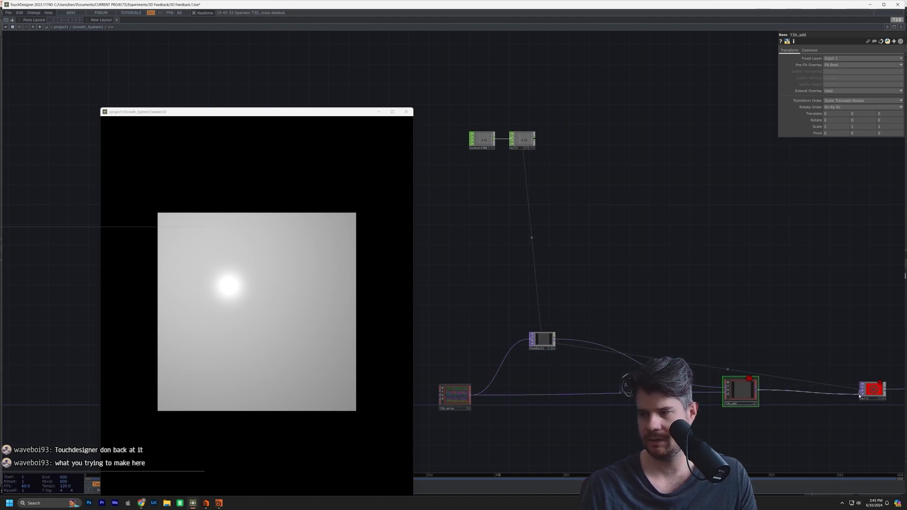
# Assign null1 as the target of feedback1 and reset the feedback loop.
pyautogui.press('2')
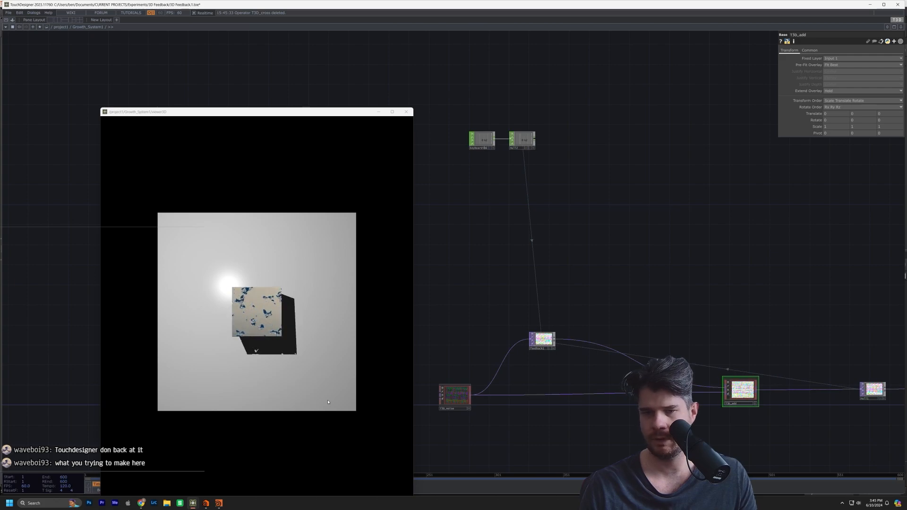
pyautogui.moveTo(873, 395); pyautogui.dragTo(537, 341)
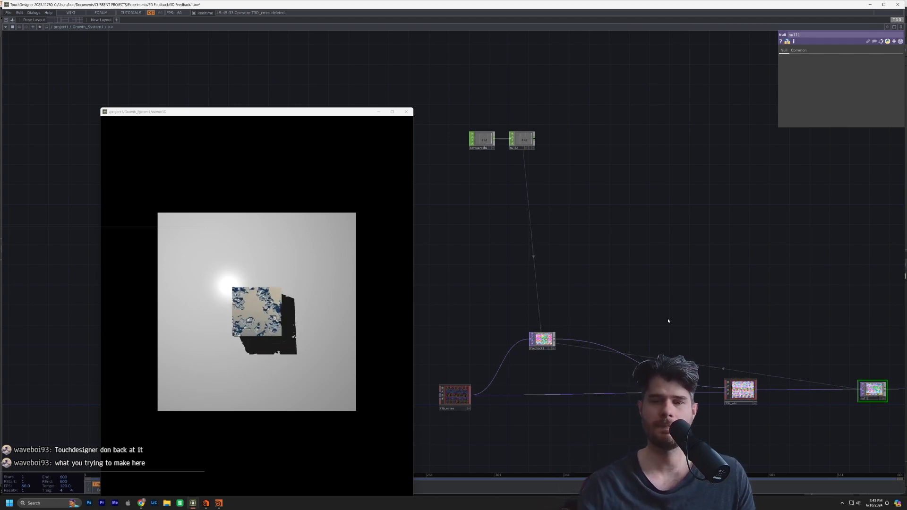
pyautogui.press('2')
# Turn off the active viewer on the light1 component.
pyautogui.moveTo(792, 357); pyautogui.dragTo(480, 346)
pyautogui.moveTo(737, 414); pyautogui.dragTo(767, 390)
pyautogui.scroll(4, 767, 389)
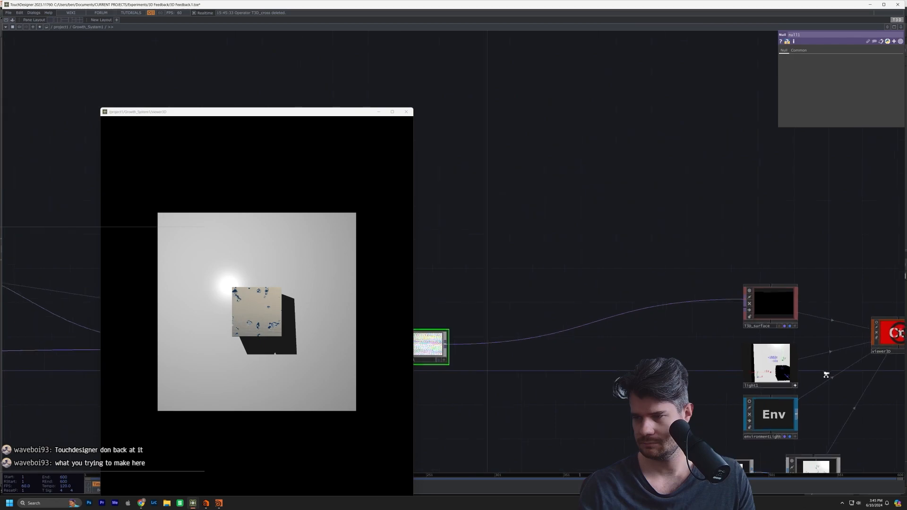
pyautogui.click(790, 388)
pyautogui.moveTo(678, 394); pyautogui.dragTo(710, 387)
pyautogui.scroll(-4, 709, 387)
# Add a T3D Shape operator below T3D_noise and reduce its sphere radius to about 0.29.
pyautogui.moveTo(501, 418); pyautogui.dragTo(775, 368)
pyautogui.moveTo(561, 354); pyautogui.dragTo(580, 349)
pyautogui.press('Tab')
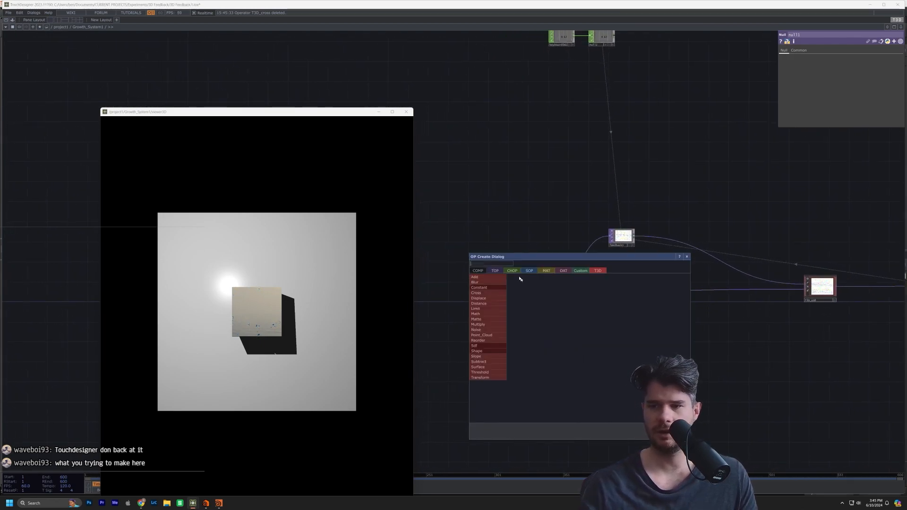
pyautogui.click(493, 271)
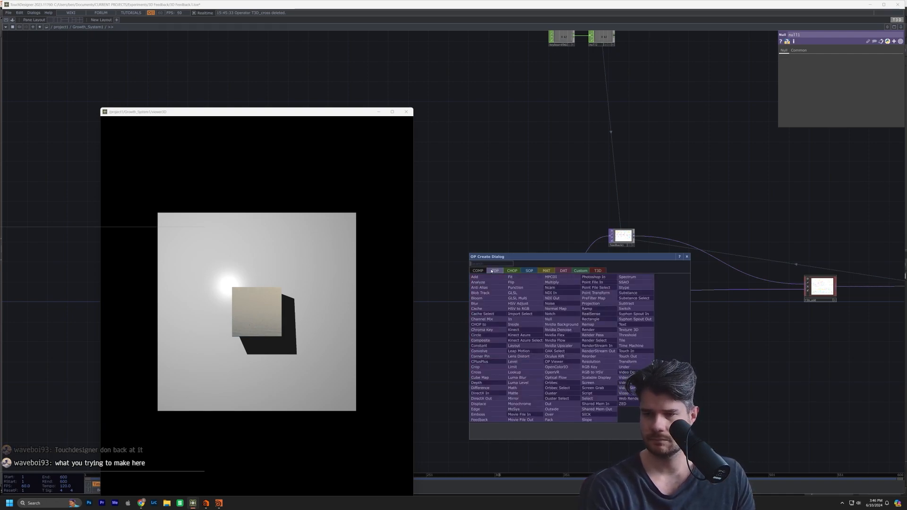
pyautogui.click(597, 270)
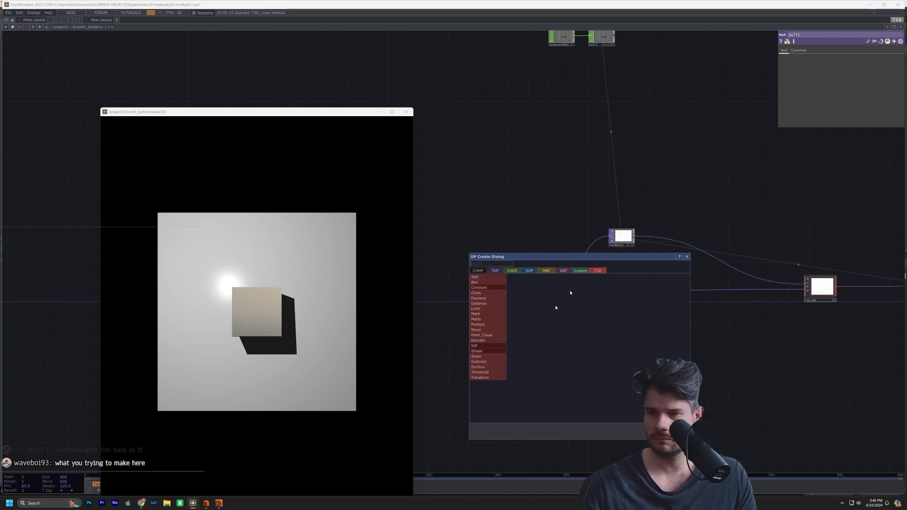
pyautogui.click(486, 352)
pyautogui.click(543, 330)
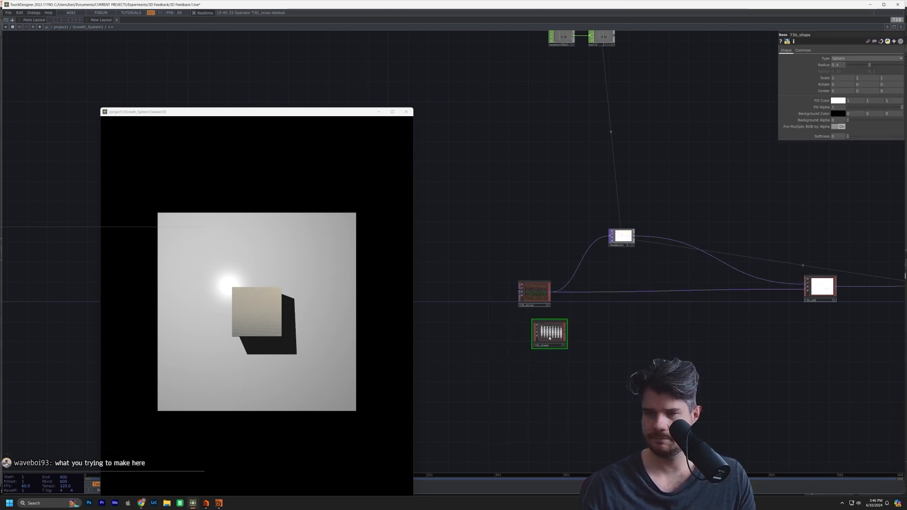
pyautogui.scroll(4, 522, 347)
pyautogui.scroll(2, 520, 346)
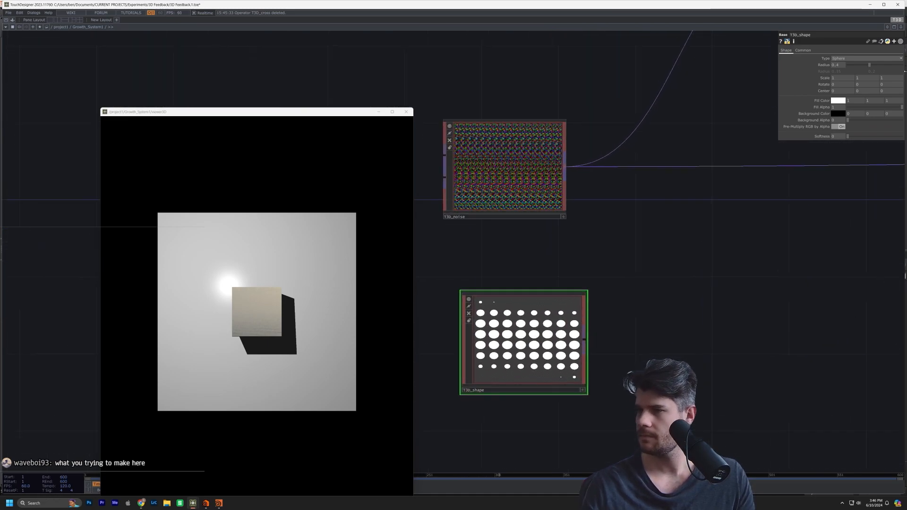
pyautogui.moveTo(867, 65); pyautogui.dragTo(864, 66)
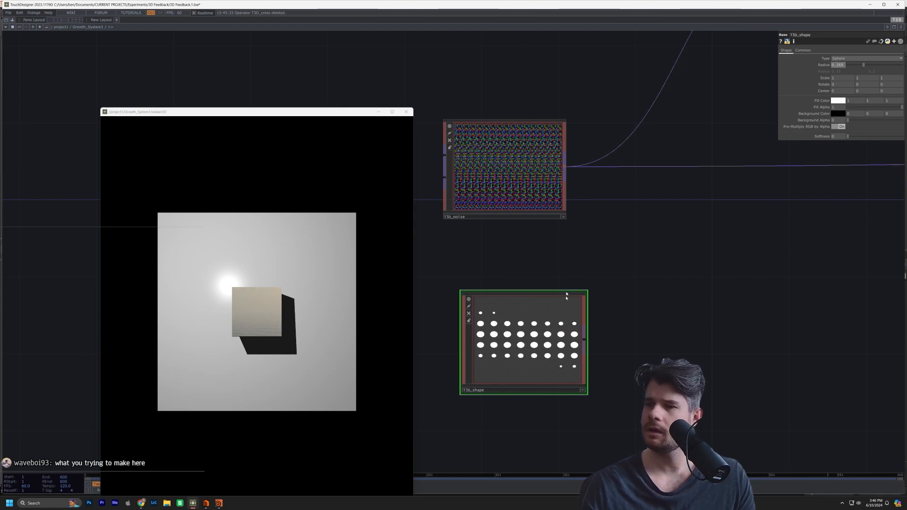
# Feed T3D_shape into feedback1 and T3D_add in place of the noise, and delete T3D_noise.
pyautogui.click(585, 339)
pyautogui.click(617, 152)
pyautogui.click(582, 336)
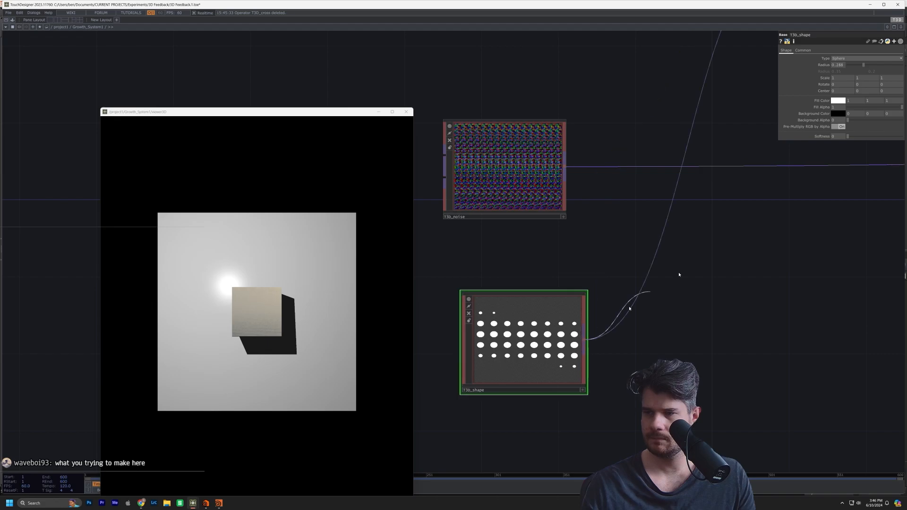
pyautogui.click(733, 167)
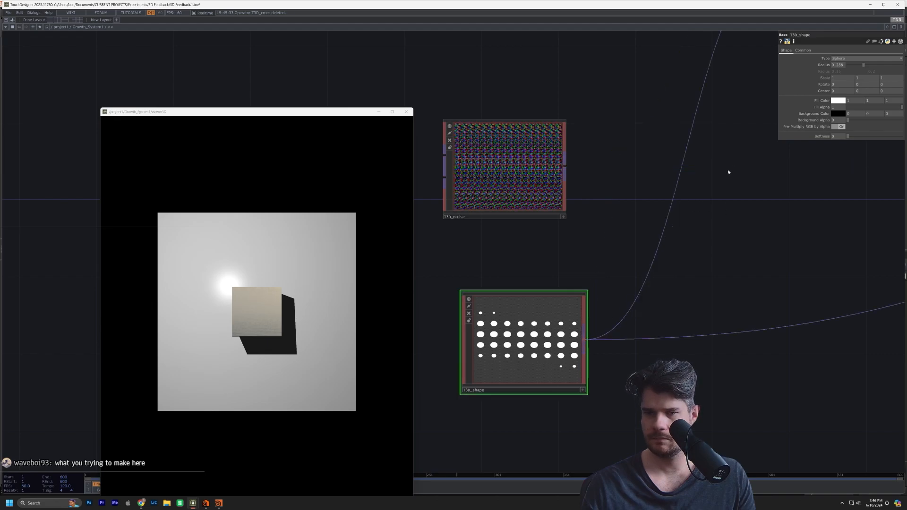
pyautogui.click(490, 187)
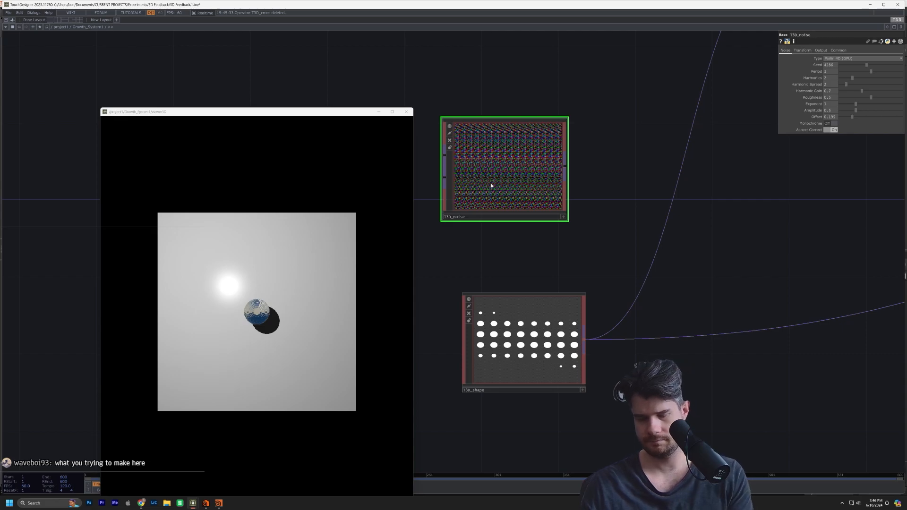
pyautogui.press('Delete')
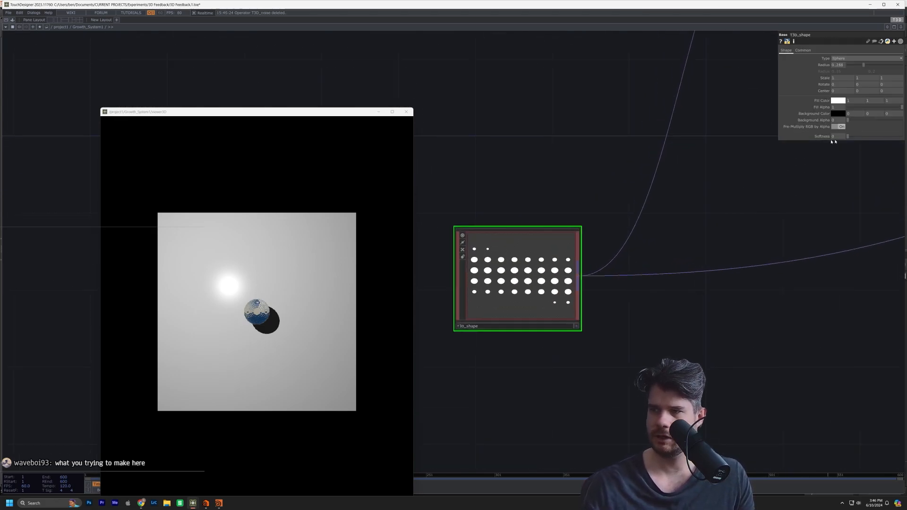
# Adjust the T3D_shape sphere to a radius of 0.293 and a softness of about 0.25.
pyautogui.moveTo(849, 138); pyautogui.dragTo(886, 139)
pyautogui.moveTo(863, 65)
pyautogui.mouseDown()
pyautogui.moveTo(876, 68)
pyautogui.moveTo(864, 71)
pyautogui.mouseUp()
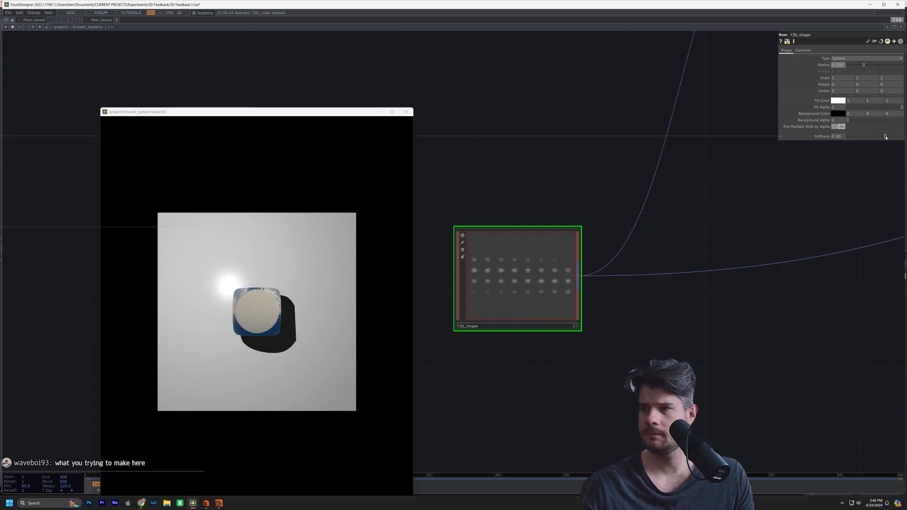
pyautogui.moveTo(879, 137); pyautogui.dragTo(863, 138)
pyautogui.scroll(-3, 500, 240)
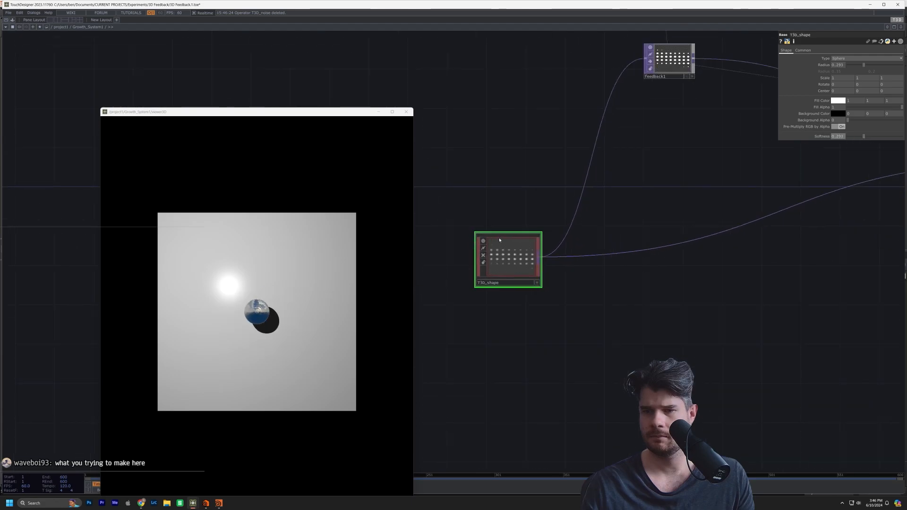
pyautogui.scroll(5, 499, 240)
pyautogui.scroll(3, 475, 289)
pyautogui.scroll(-6, 476, 289)
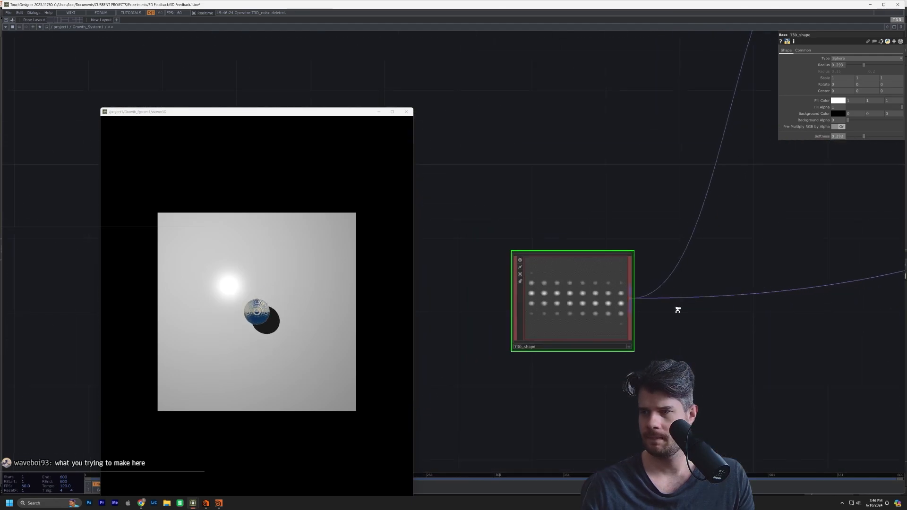
# Turn off the display flag on the geo1 component that holds the ground grid.
pyautogui.moveTo(728, 280); pyautogui.dragTo(699, 298)
pyautogui.moveTo(822, 325); pyautogui.dragTo(765, 360)
pyautogui.moveTo(672, 334); pyautogui.dragTo(419, 333)
pyautogui.moveTo(690, 398); pyautogui.dragTo(672, 397)
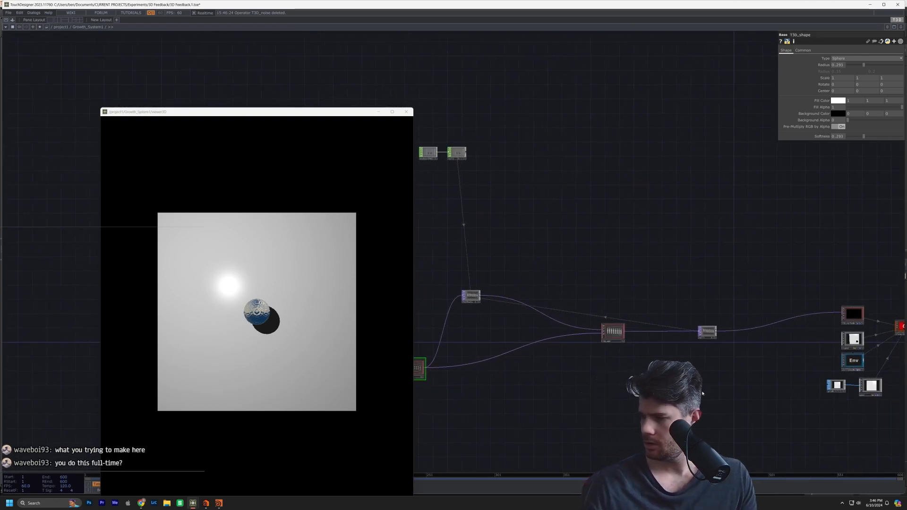
pyautogui.moveTo(722, 406); pyautogui.dragTo(586, 404)
pyautogui.scroll(5, 697, 366)
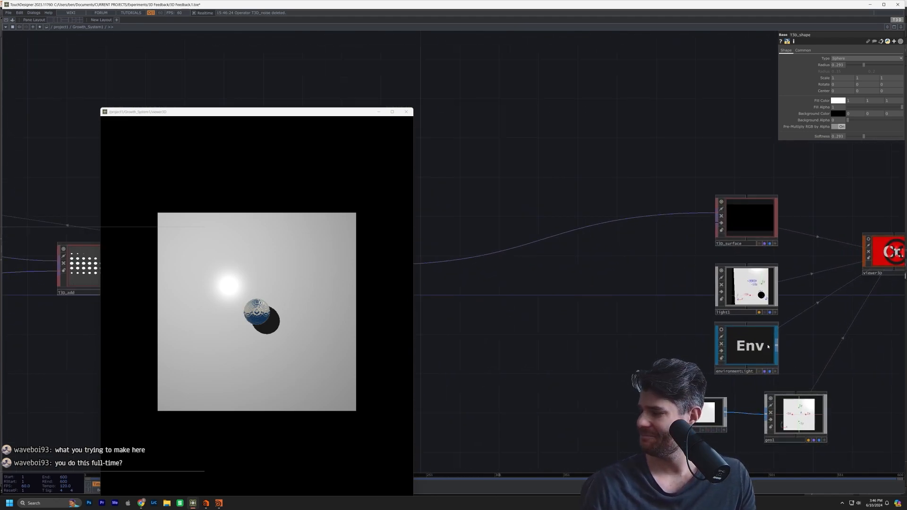
pyautogui.moveTo(631, 318); pyautogui.dragTo(575, 324)
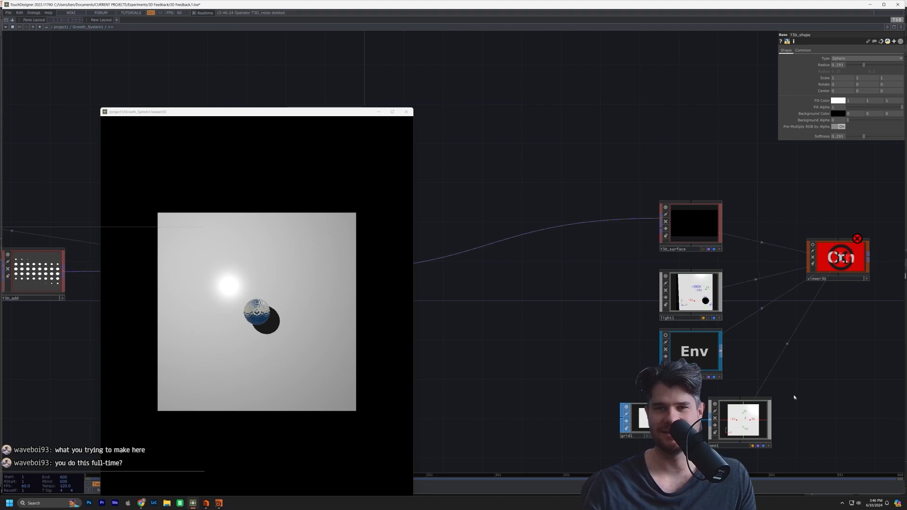
pyautogui.moveTo(744, 366); pyautogui.dragTo(721, 351)
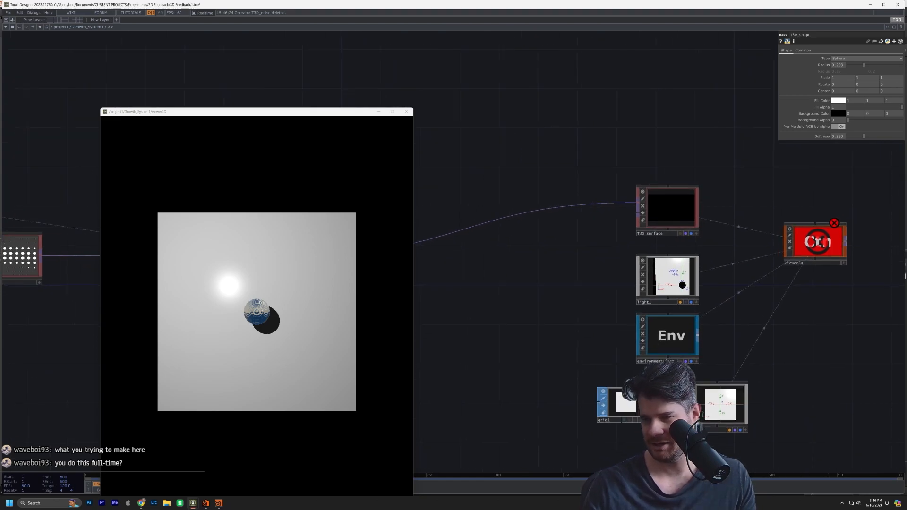
pyautogui.click(735, 430)
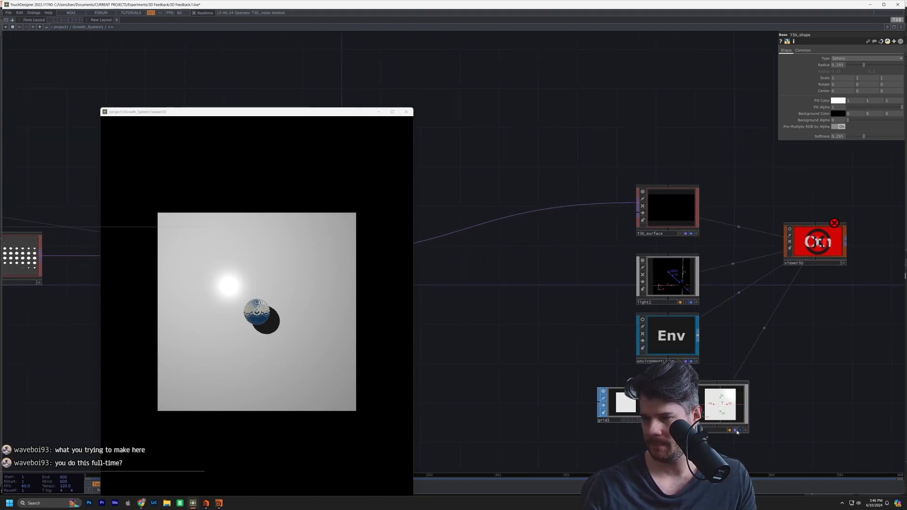
# Check the T3D_surface settings and the sphere up close, and raise T3D_shape's softness to about 0.418.
pyautogui.moveTo(557, 339); pyautogui.dragTo(575, 389)
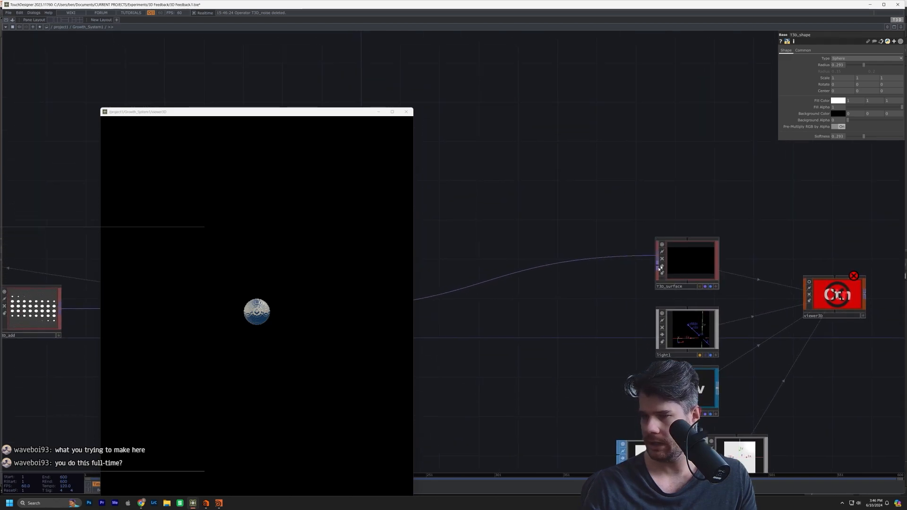
pyautogui.click(684, 263)
pyautogui.moveTo(619, 352); pyautogui.dragTo(686, 392)
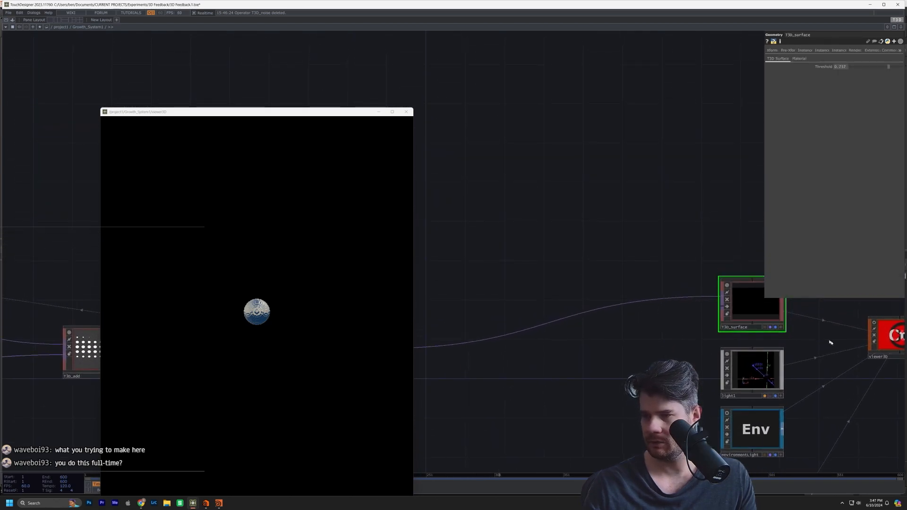
pyautogui.click(230, 323)
pyautogui.moveTo(242, 290); pyautogui.dragTo(262, 261, button='middle')
pyautogui.scroll(-6, 737, 323)
pyautogui.moveTo(568, 318); pyautogui.dragTo(850, 326)
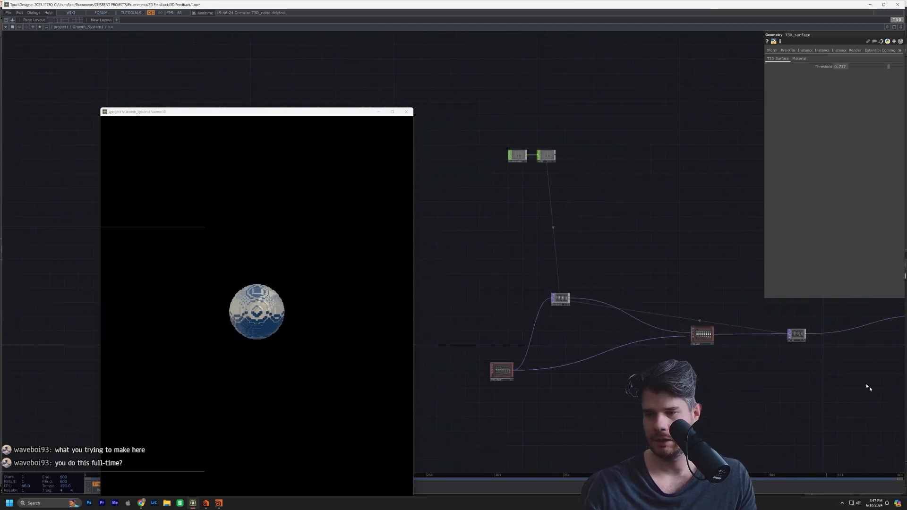
pyautogui.moveTo(527, 379); pyautogui.dragTo(661, 387)
pyautogui.scroll(4, 662, 387)
pyautogui.click(572, 378)
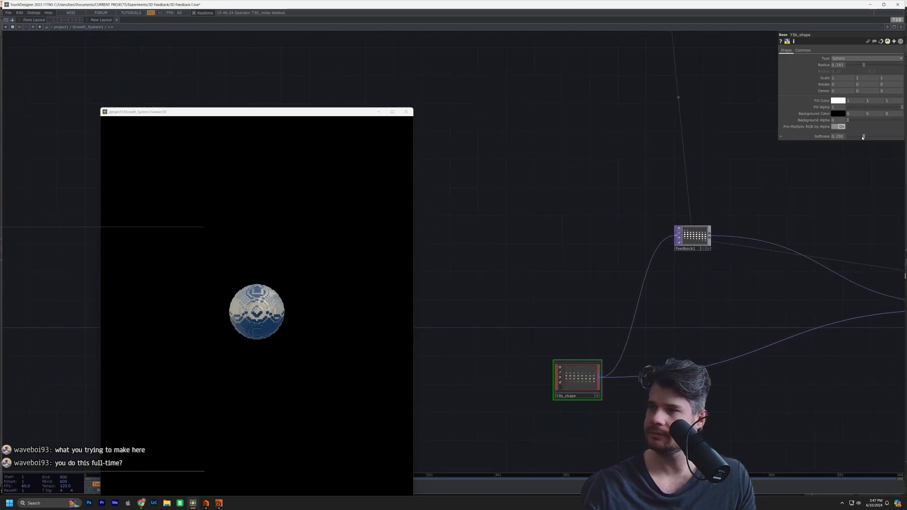
pyautogui.moveTo(860, 138); pyautogui.dragTo(867, 143)
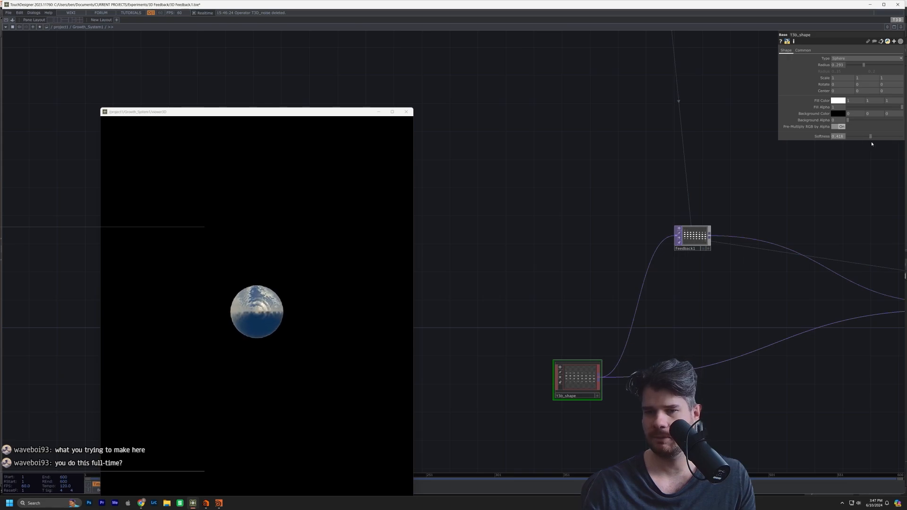
# Rearrange the network by moving T3D_shape up level with T3D_add and shifting feedback1 higher.
pyautogui.moveTo(735, 303); pyautogui.dragTo(704, 299)
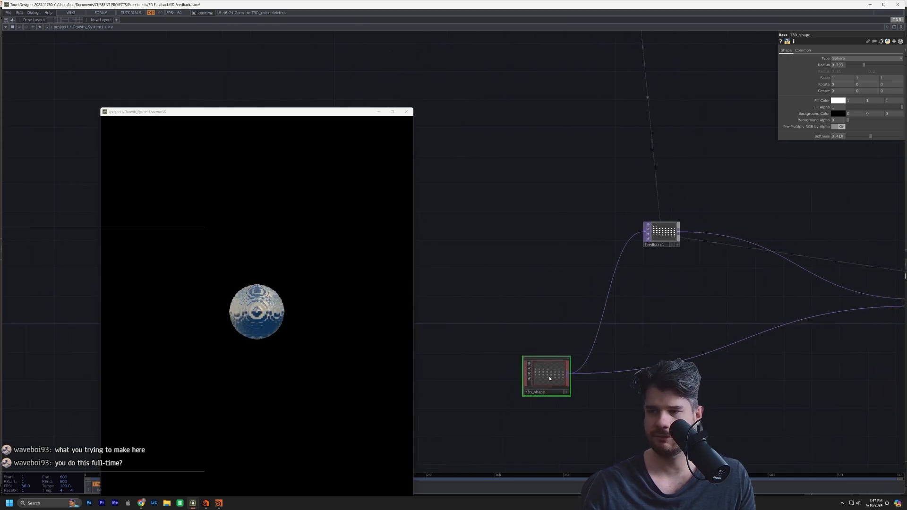
pyautogui.moveTo(550, 378); pyautogui.dragTo(579, 326)
pyautogui.moveTo(721, 395); pyautogui.dragTo(561, 399)
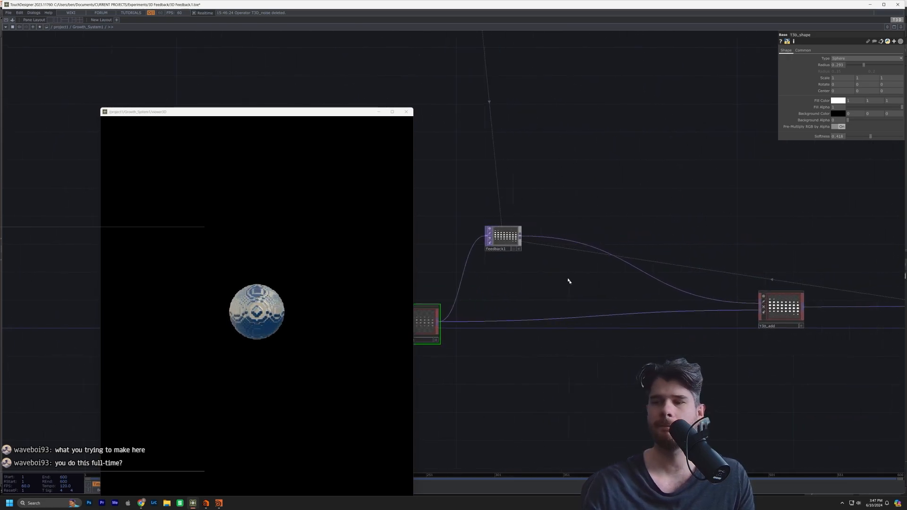
pyautogui.moveTo(505, 239); pyautogui.dragTo(554, 210)
# Add a Noise CHOP in the empty space just below T3D_shape.
pyautogui.moveTo(604, 340); pyautogui.dragTo(744, 332)
pyautogui.moveTo(713, 376); pyautogui.dragTo(858, 389)
pyautogui.press('Tab')
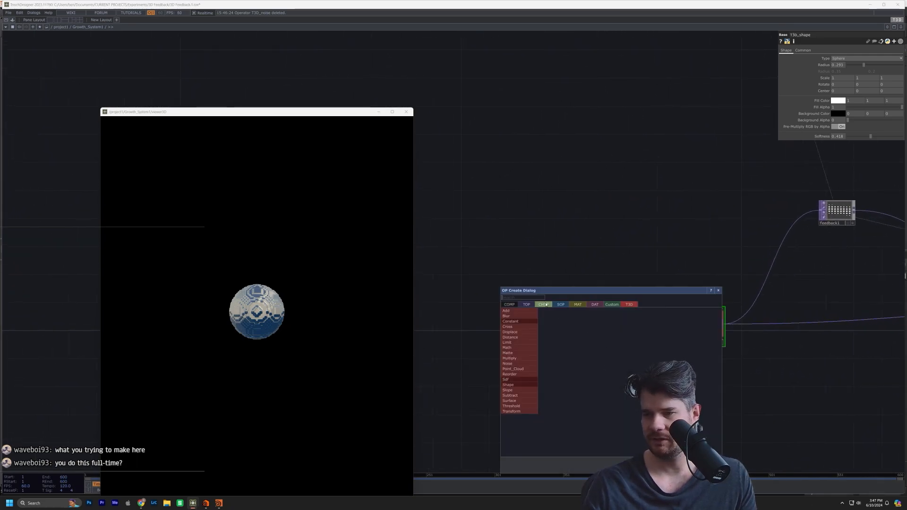
pyautogui.click(544, 305)
pyautogui.write('tr')
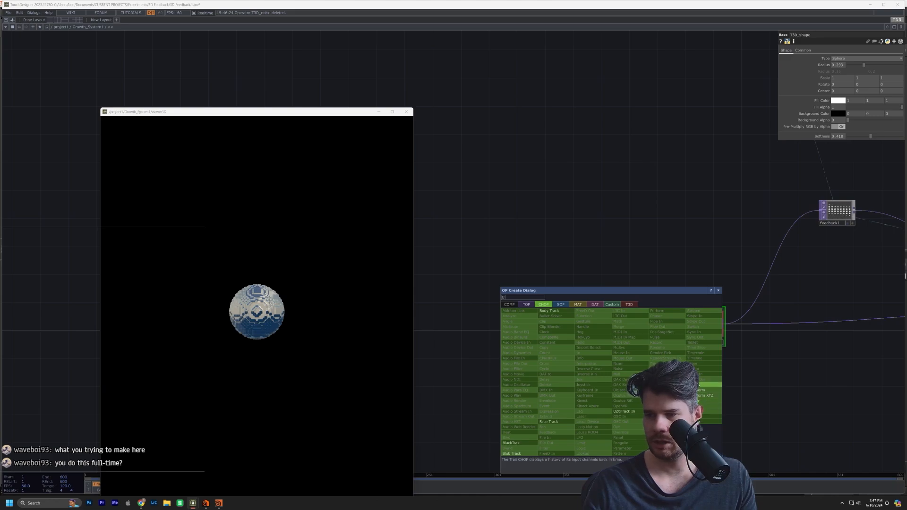
pyautogui.press('BackSpace')
pyautogui.press('BackSpace')
pyautogui.write('noise')
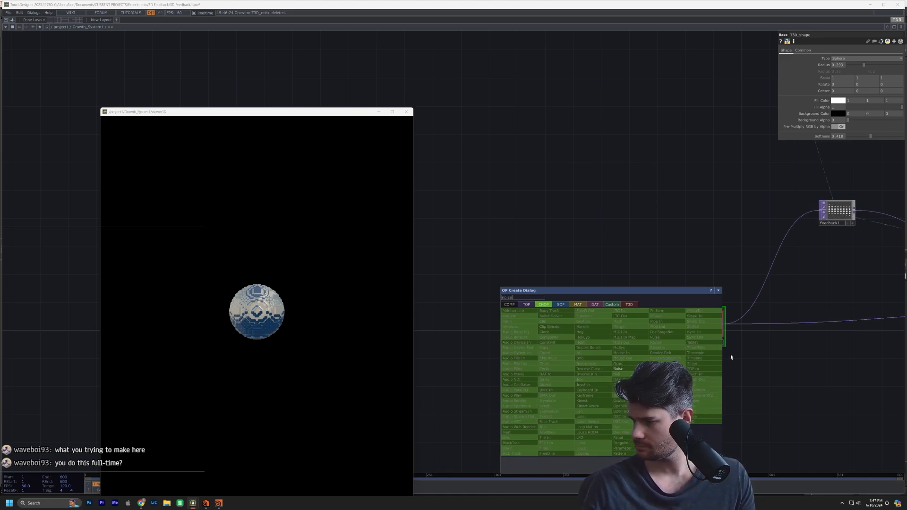
pyautogui.click(617, 368)
pyautogui.click(608, 369)
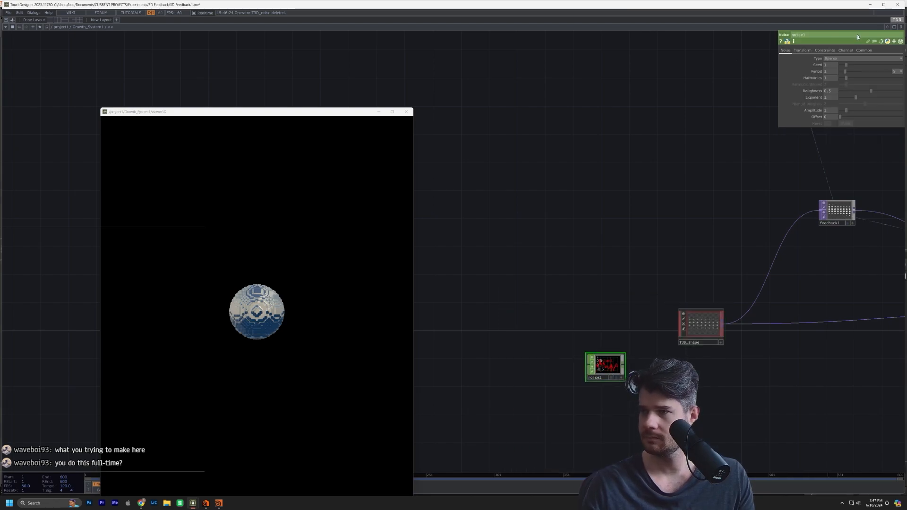
# Turn on time slicing for noise1 and name its channels tx ty tz.
pyautogui.click(862, 50)
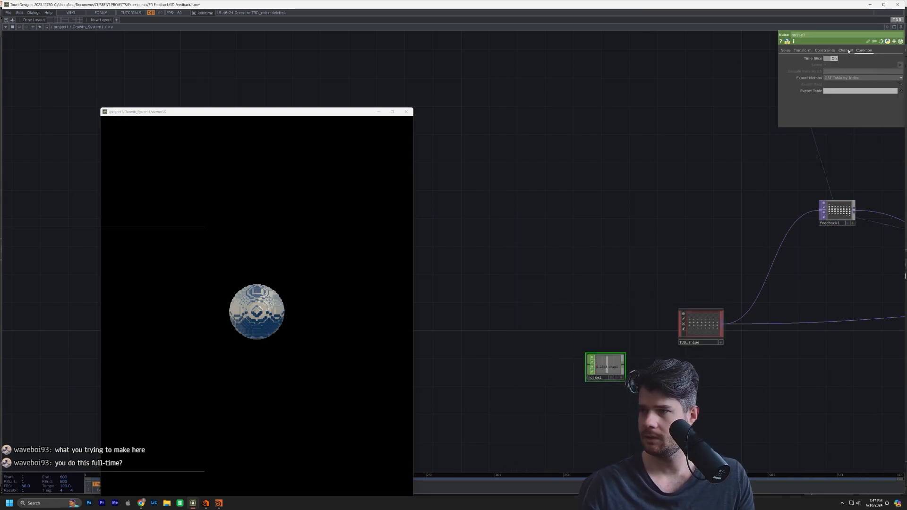
pyautogui.click(845, 50)
pyautogui.write('tx ty tz')
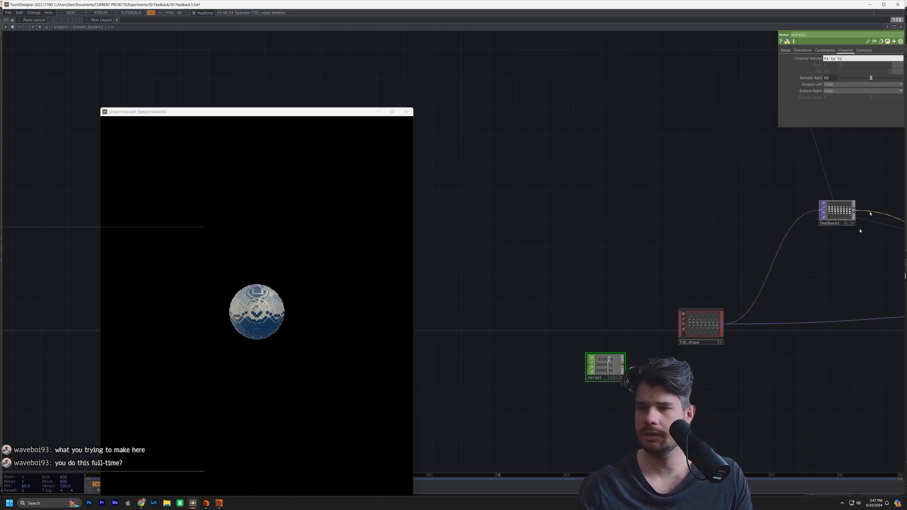
pyautogui.scroll(5, 571, 399)
pyautogui.scroll(-3, 707, 350)
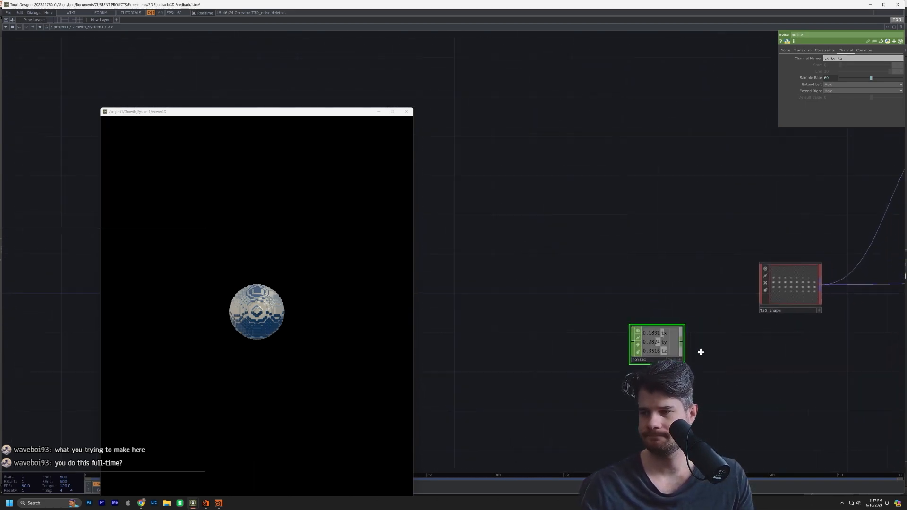
pyautogui.moveTo(802, 303); pyautogui.dragTo(560, 335)
pyautogui.moveTo(569, 281); pyautogui.dragTo(613, 272)
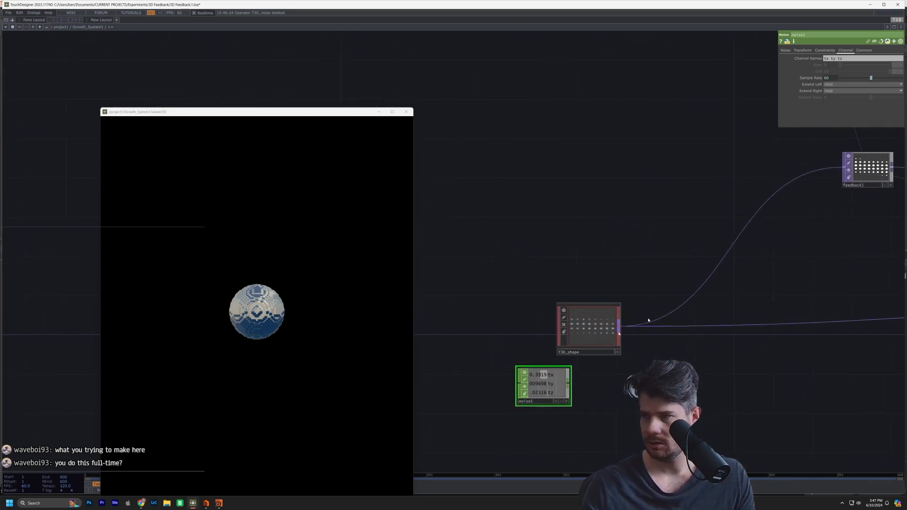
# Place noise1 directly under T3D_shape and export its tx, ty and tz channels to the shape's Center X, Y and Z.
pyautogui.click(786, 51)
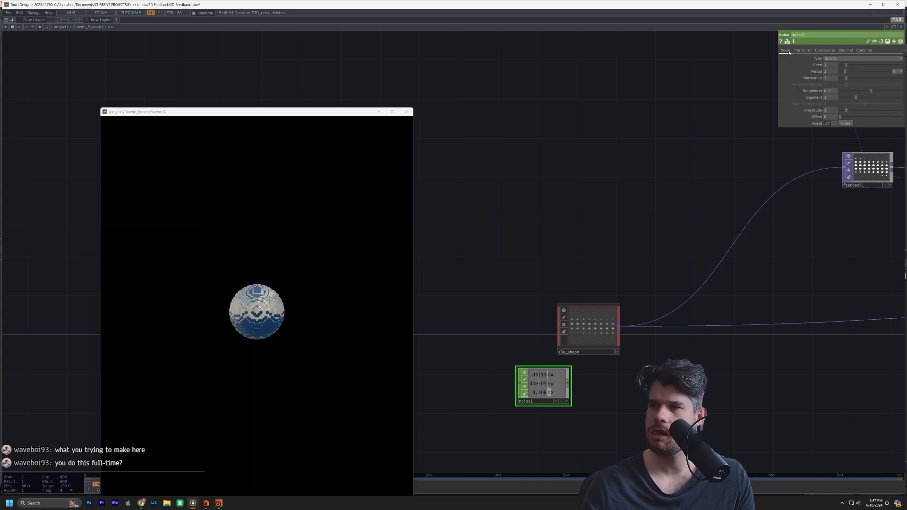
pyautogui.moveTo(547, 386); pyautogui.dragTo(566, 395)
pyautogui.click(579, 342)
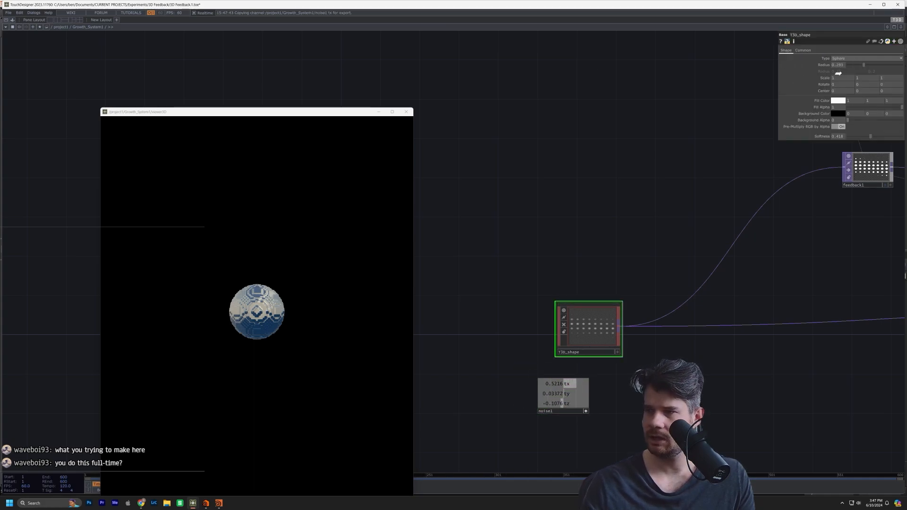
pyautogui.moveTo(842, 92); pyautogui.dragTo(843, 91)
pyautogui.click(848, 93)
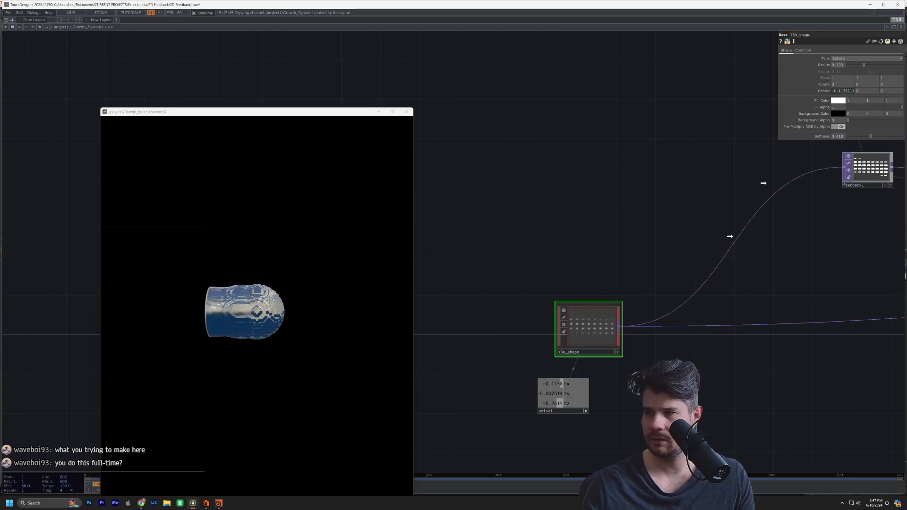
pyautogui.moveTo(854, 87); pyautogui.dragTo(866, 91)
pyautogui.click(870, 92)
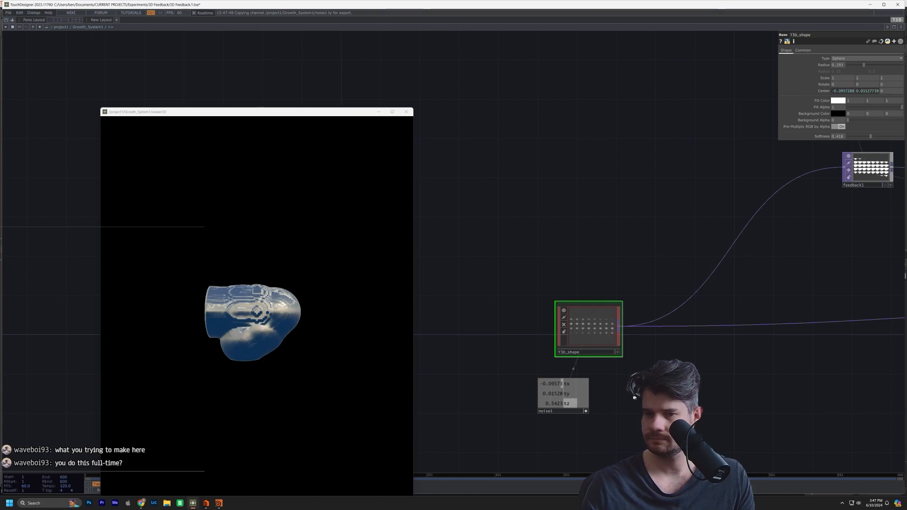
pyautogui.moveTo(559, 404); pyautogui.dragTo(892, 92)
pyautogui.click(896, 91)
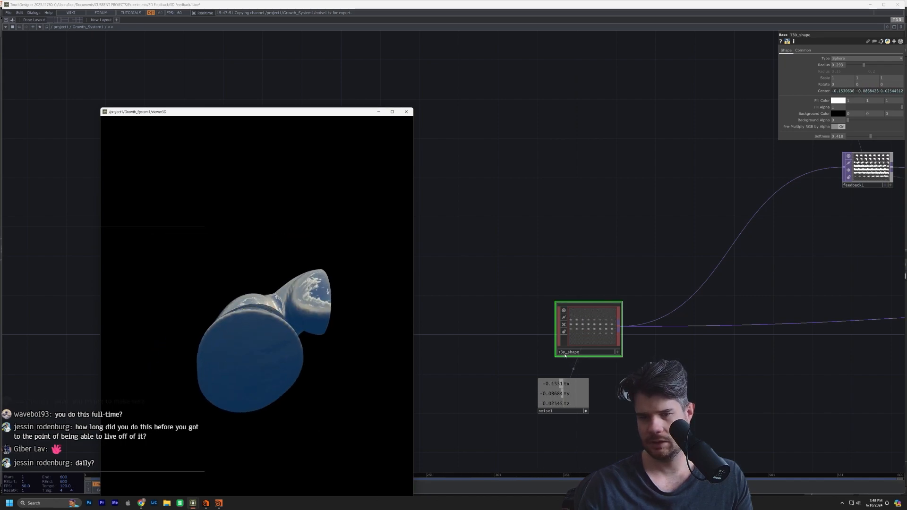
# Reduce the T3D_shape sphere radius to about 0.1.
pyautogui.click(606, 338)
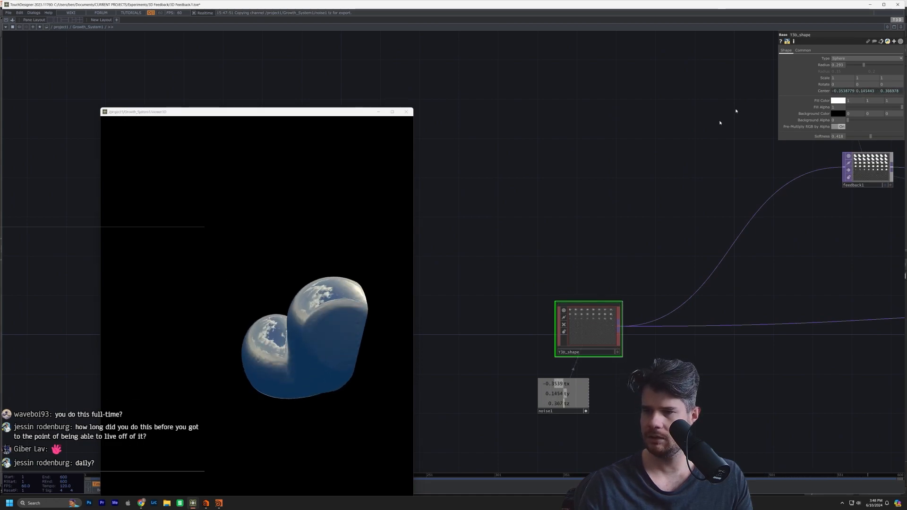
pyautogui.click(856, 65)
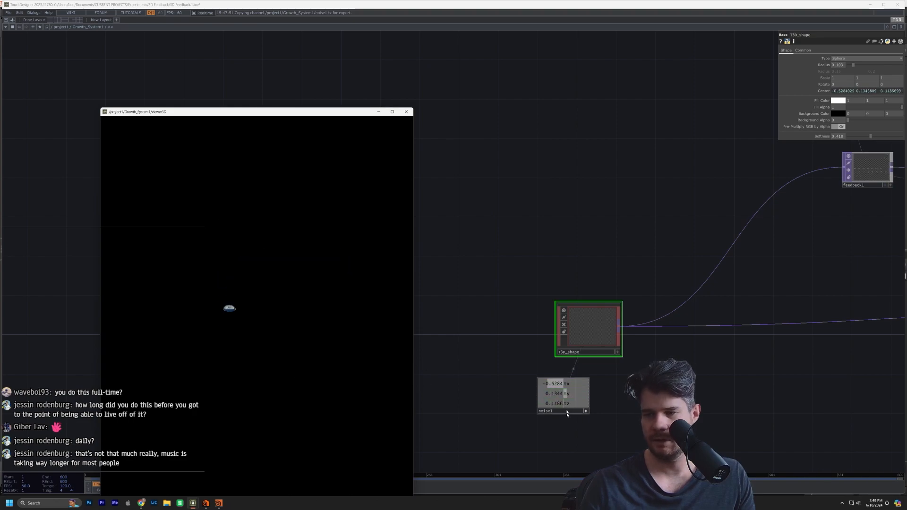
# Slow and smooth the noise1 motion by setting harmonics to 0 and period to 10.
pyautogui.click(585, 412)
pyautogui.click(572, 401)
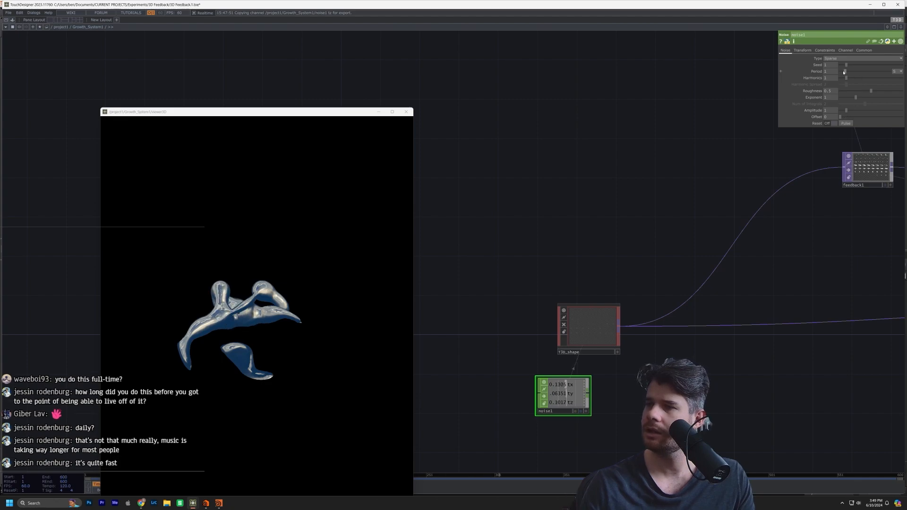
pyautogui.moveTo(845, 78); pyautogui.dragTo(793, 82)
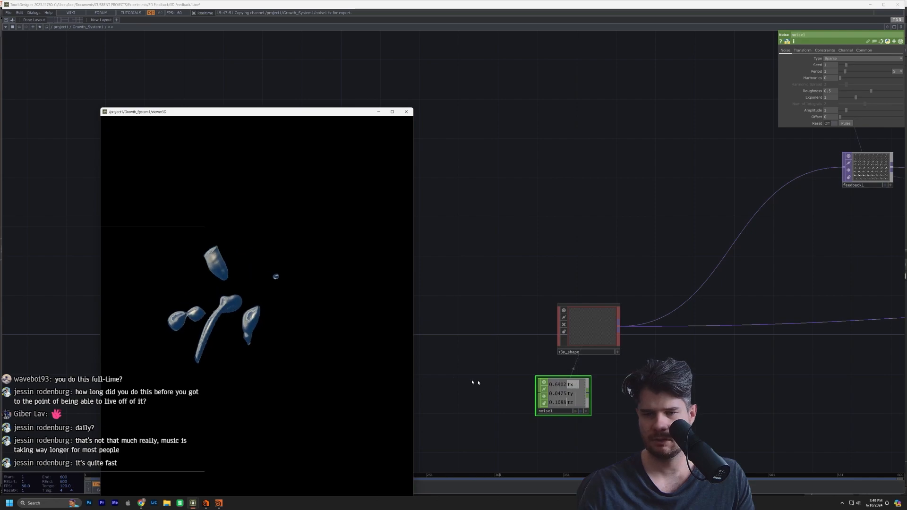
pyautogui.click(573, 396)
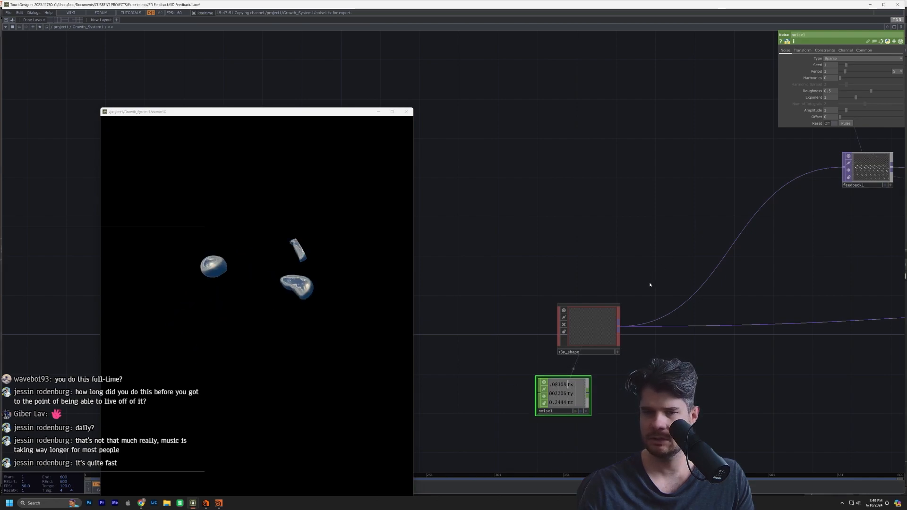
pyautogui.moveTo(845, 72); pyautogui.dragTo(889, 72)
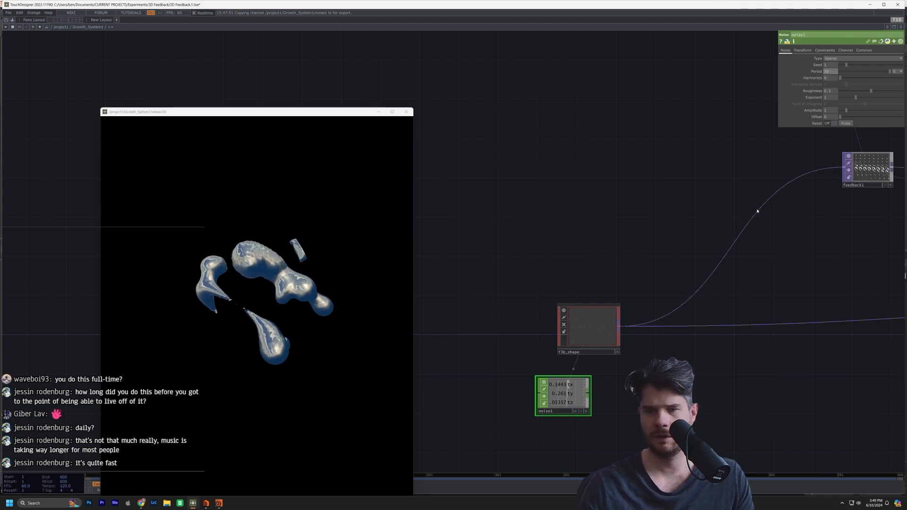
# Lower the noise1 amplitude to 0.5 and check the resulting trail in the 3D viewer.
pyautogui.moveTo(255, 283); pyautogui.dragTo(254, 233)
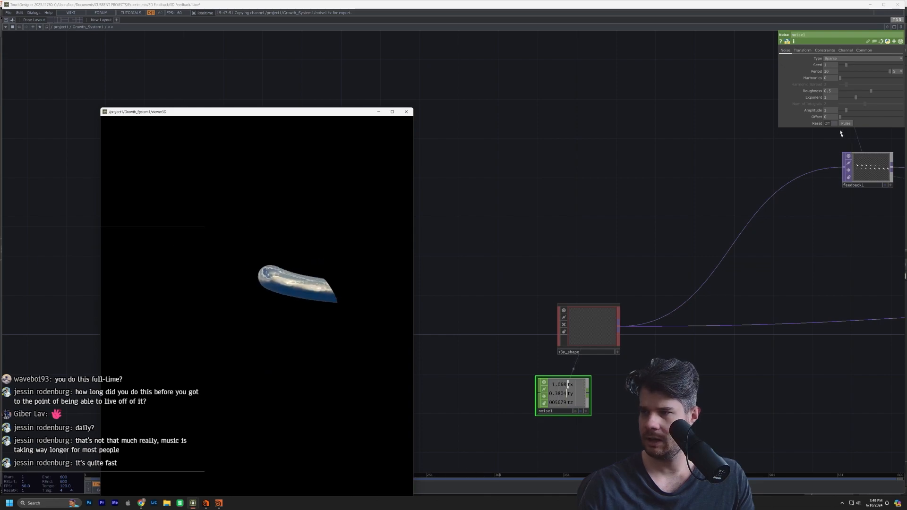
pyautogui.click(830, 111)
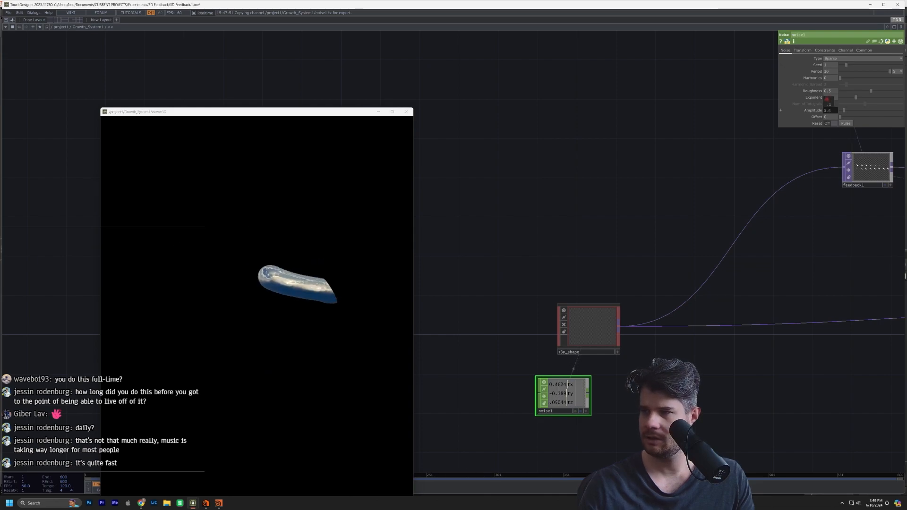
pyautogui.click(306, 313)
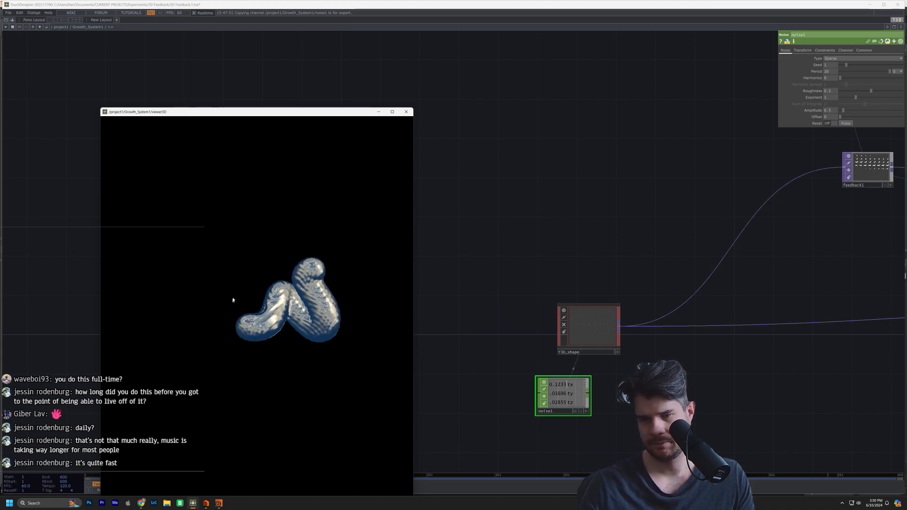
# Inspect the trail's surface and T3D_shape's resolution settings, and raise the shape's softness to about 0.82.
pyautogui.moveTo(658, 353); pyautogui.dragTo(104, 354)
pyautogui.moveTo(704, 353); pyautogui.dragTo(674, 403)
pyautogui.moveTo(568, 372); pyautogui.dragTo(539, 342)
pyautogui.scroll(3, 601, 386)
pyautogui.moveTo(600, 387); pyautogui.dragTo(580, 358)
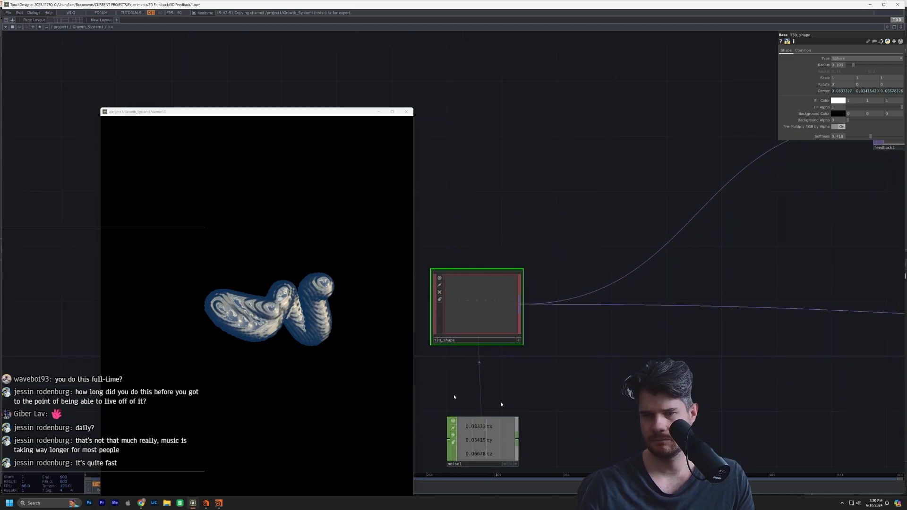
pyautogui.moveTo(298, 327)
pyautogui.mouseDown()
pyautogui.moveTo(411, 377)
pyautogui.moveTo(415, 304)
pyautogui.moveTo(311, 347)
pyautogui.mouseUp()
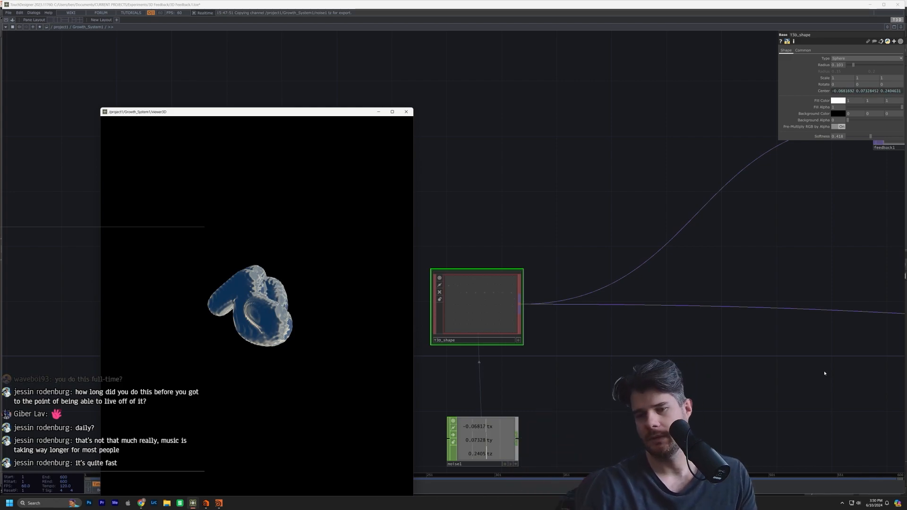
pyautogui.moveTo(306, 361); pyautogui.dragTo(133, 330)
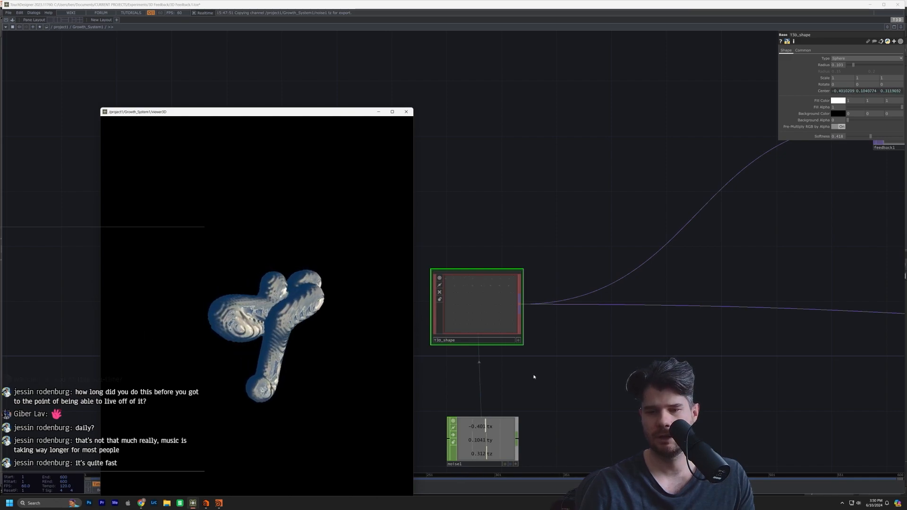
pyautogui.click(803, 50)
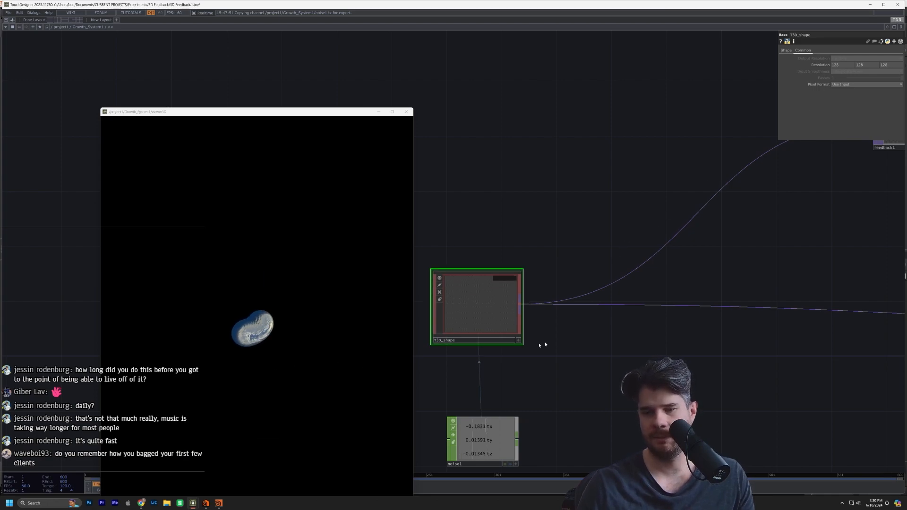
pyautogui.click(787, 50)
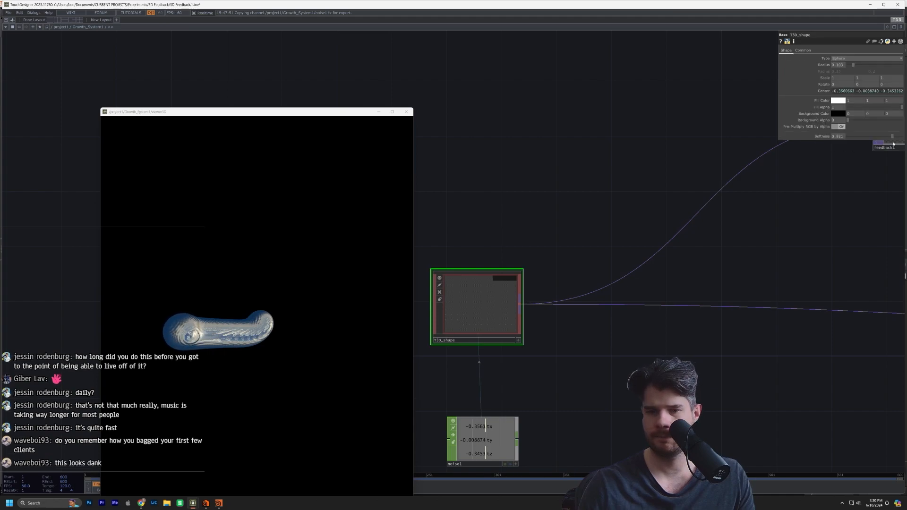
pyautogui.click(277, 318)
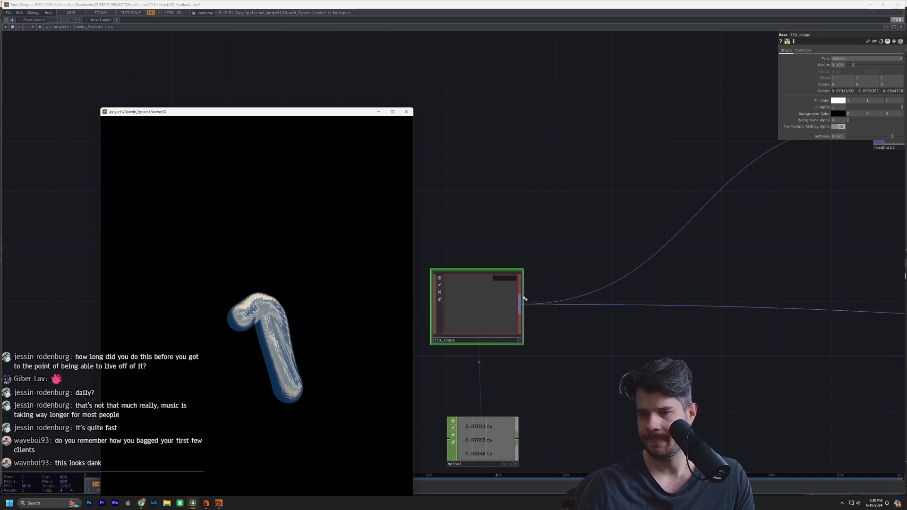
# Restart the feedback trail with the T3D_shape radius reduced to 0.07 and inspect the growing form up close in the 3D viewer.
pyautogui.press('1')
pyautogui.moveTo(352, 333); pyautogui.dragTo(269, 336)
pyautogui.click(496, 316)
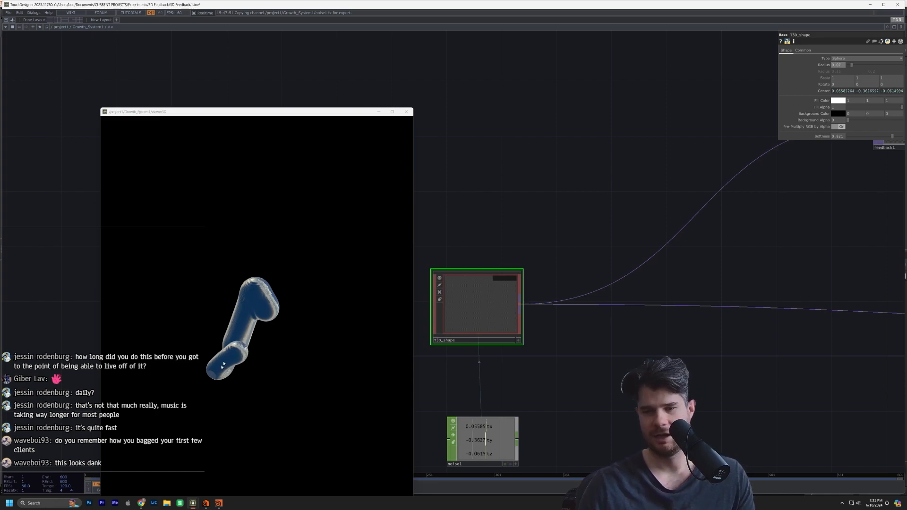
pyautogui.click(216, 381)
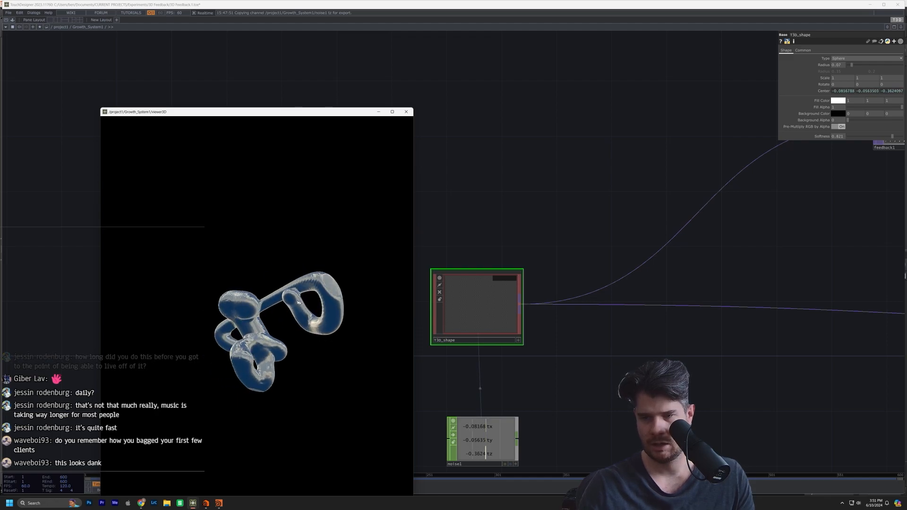
pyautogui.scroll(5, 275, 290)
pyautogui.moveTo(275, 291); pyautogui.dragTo(255, 312)
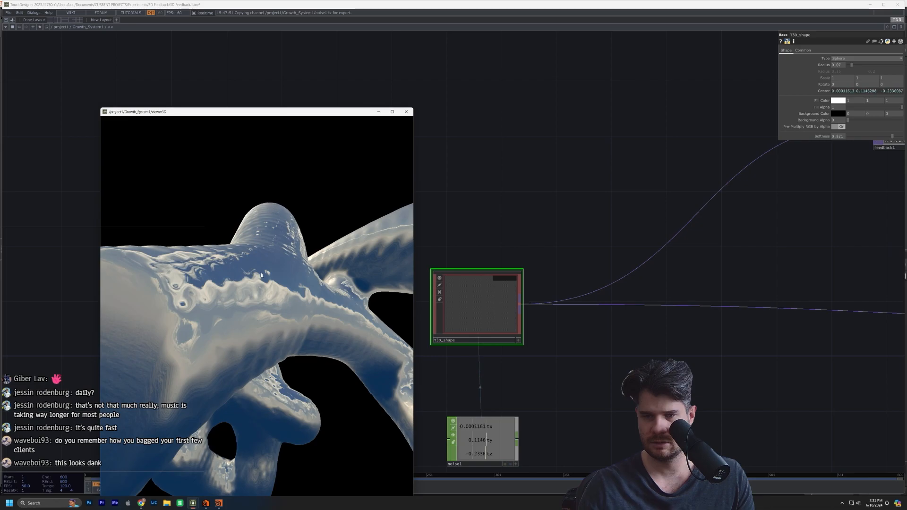
pyautogui.moveTo(261, 274); pyautogui.dragTo(235, 346, button='middle')
pyautogui.moveTo(274, 320); pyautogui.dragTo(397, 304)
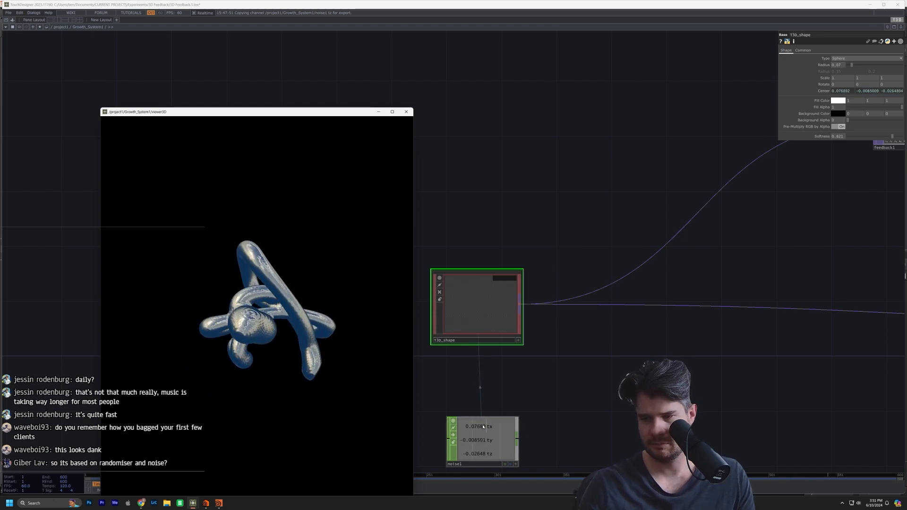
pyautogui.click(485, 455)
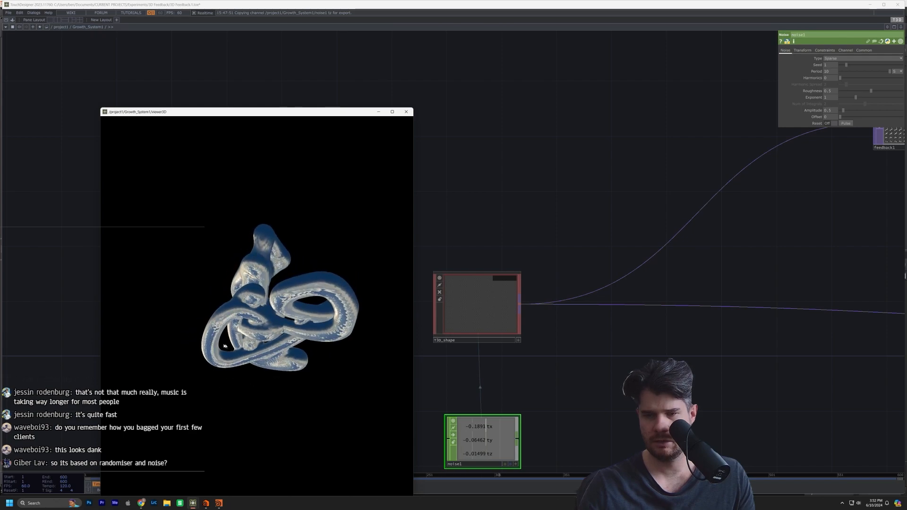
# Add a T3D noise operator to the network above feedback1.
pyautogui.scroll(-5, 541, 316)
pyautogui.moveTo(643, 286); pyautogui.dragTo(567, 338)
pyautogui.scroll(3, 620, 295)
pyautogui.moveTo(585, 297); pyautogui.dragTo(459, 337)
pyautogui.moveTo(512, 293); pyautogui.dragTo(684, 249)
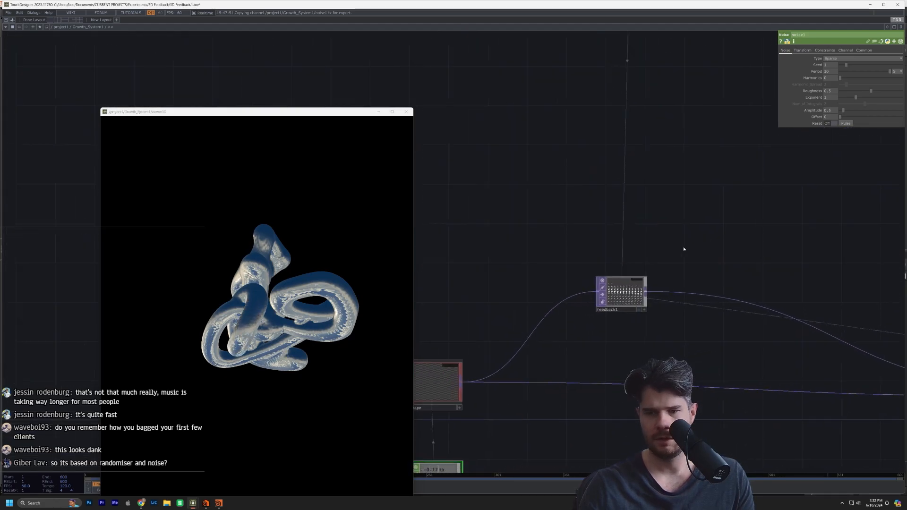
pyautogui.press('Tab')
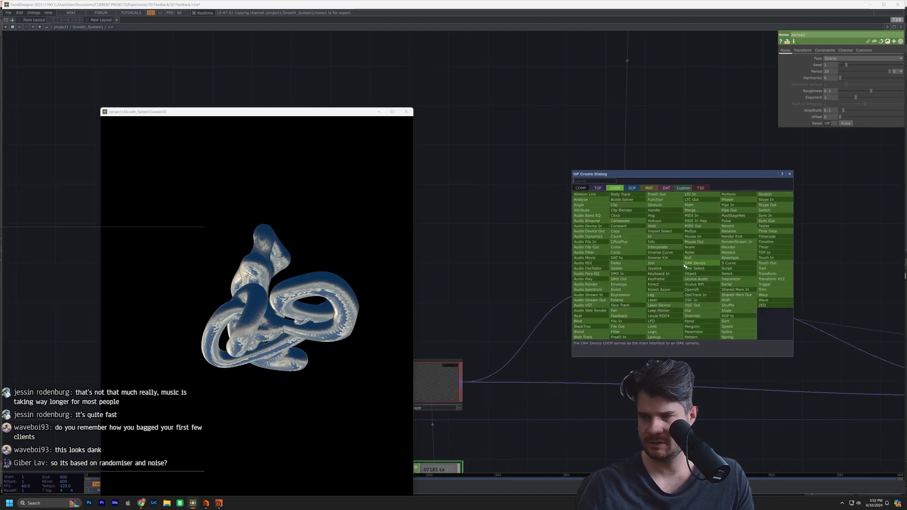
pyautogui.click(598, 187)
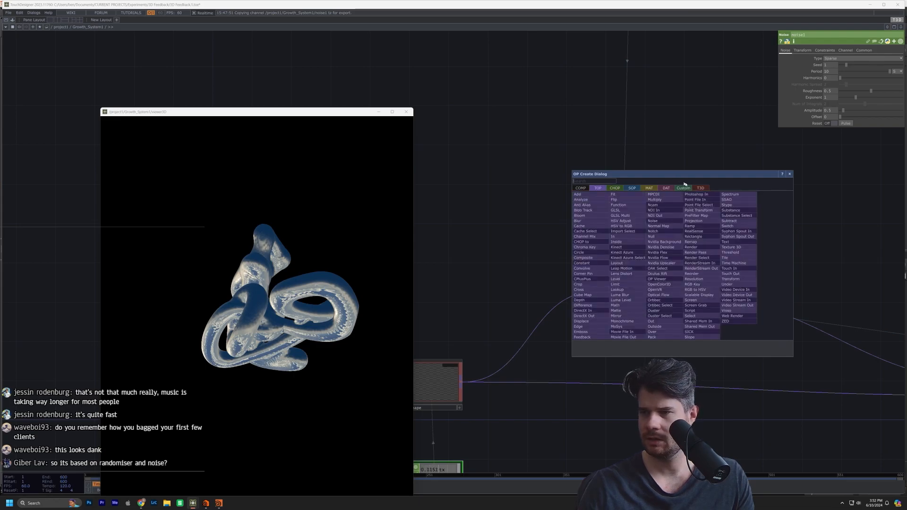
pyautogui.click(699, 188)
pyautogui.write('noi')
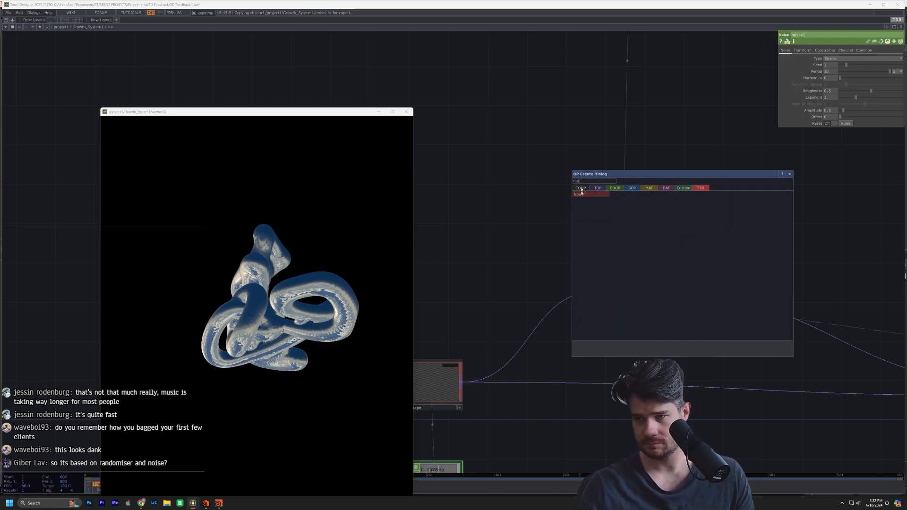
pyautogui.press('Return')
pyautogui.click(676, 188)
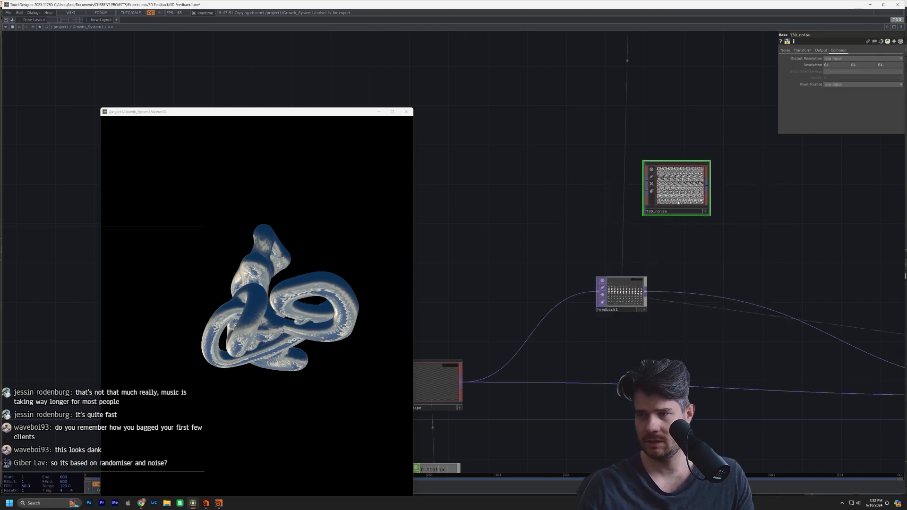
# Connect feedback1's output to T3D_noise's first input and keep the noise's RGB output mode on Noise.
pyautogui.moveTo(645, 295); pyautogui.dragTo(602, 294)
pyautogui.scroll(3, 609, 292)
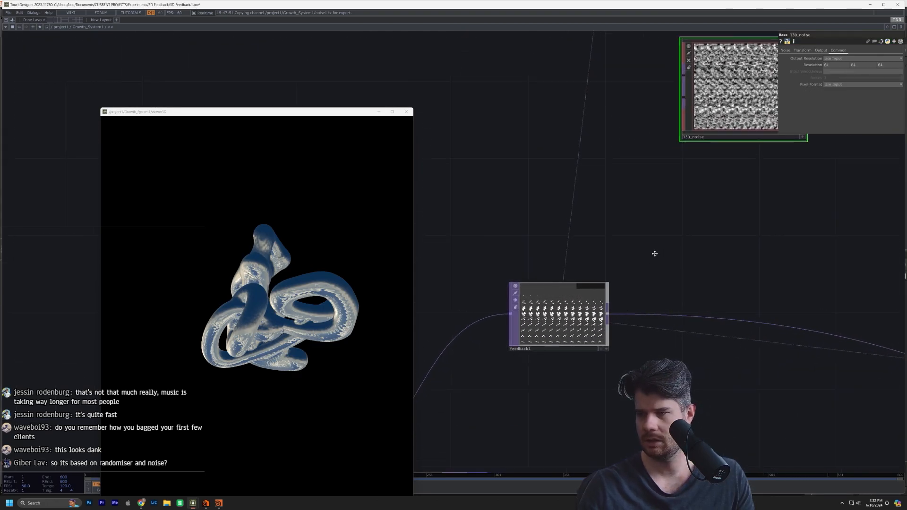
pyautogui.moveTo(657, 253); pyautogui.dragTo(537, 335)
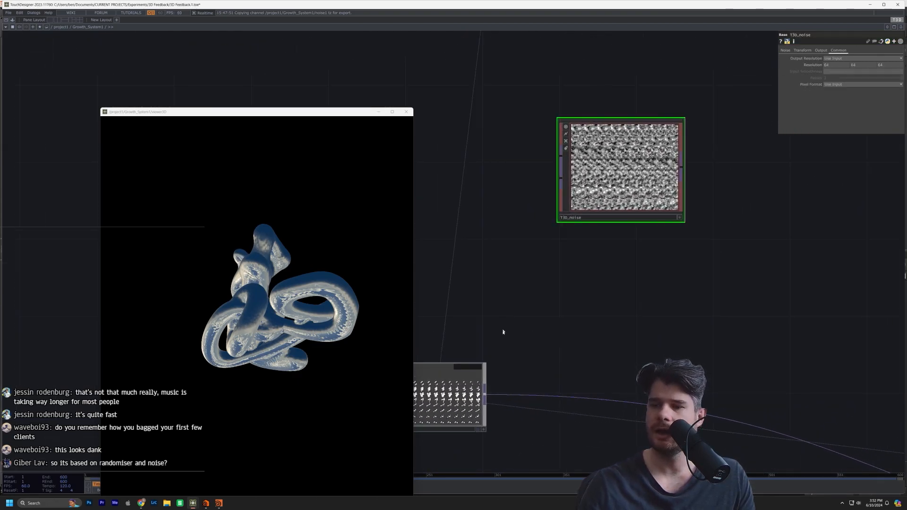
pyautogui.moveTo(487, 401); pyautogui.dragTo(560, 160)
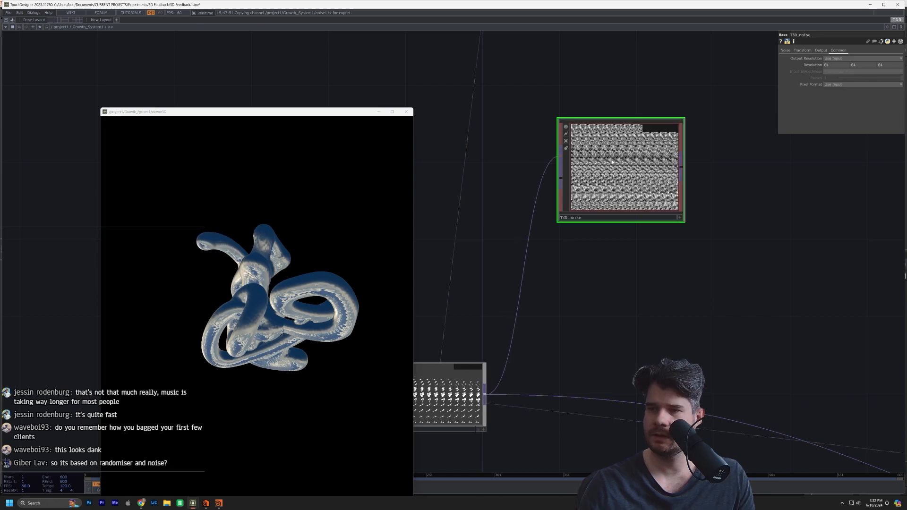
pyautogui.click(818, 50)
pyautogui.click(837, 58)
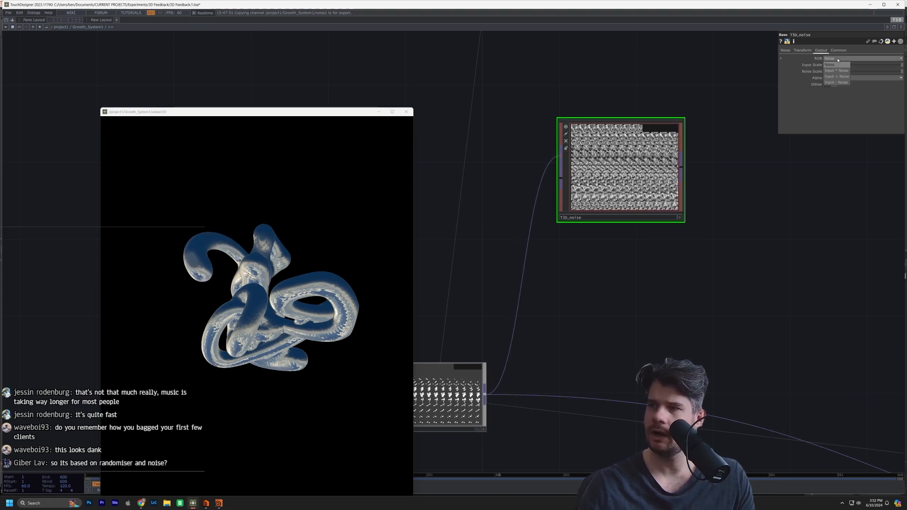
pyautogui.click(837, 60)
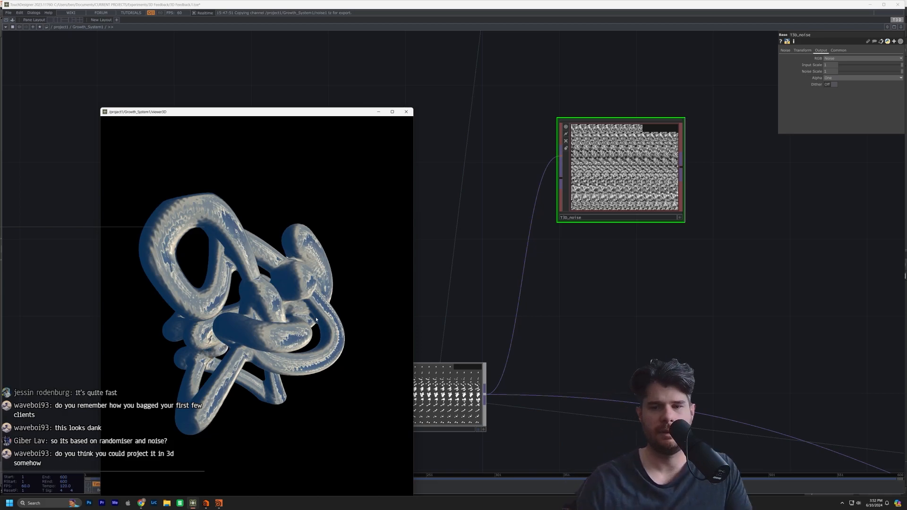
# Examine the growing tube form from several angles in the 3D viewer.
pyautogui.moveTo(314, 312); pyautogui.dragTo(116, 369)
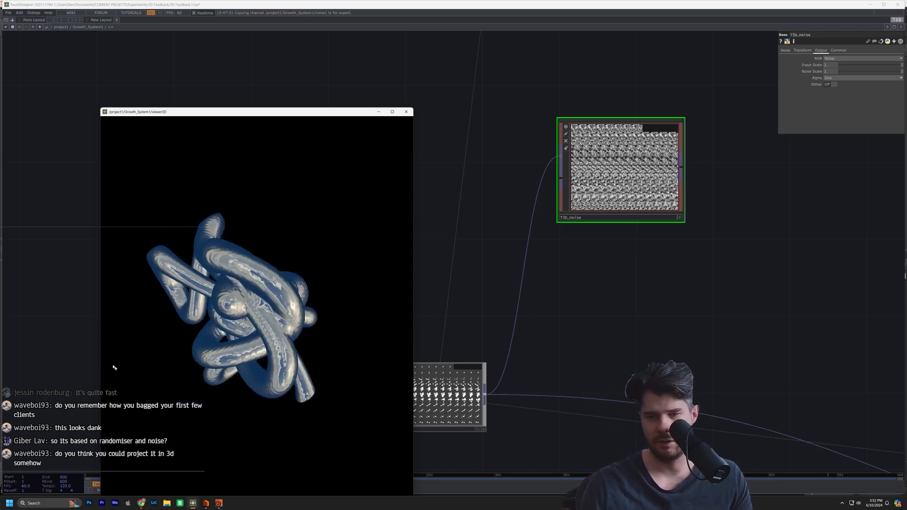
pyautogui.moveTo(246, 288); pyautogui.dragTo(227, 328)
pyautogui.moveTo(317, 302); pyautogui.dragTo(410, 297)
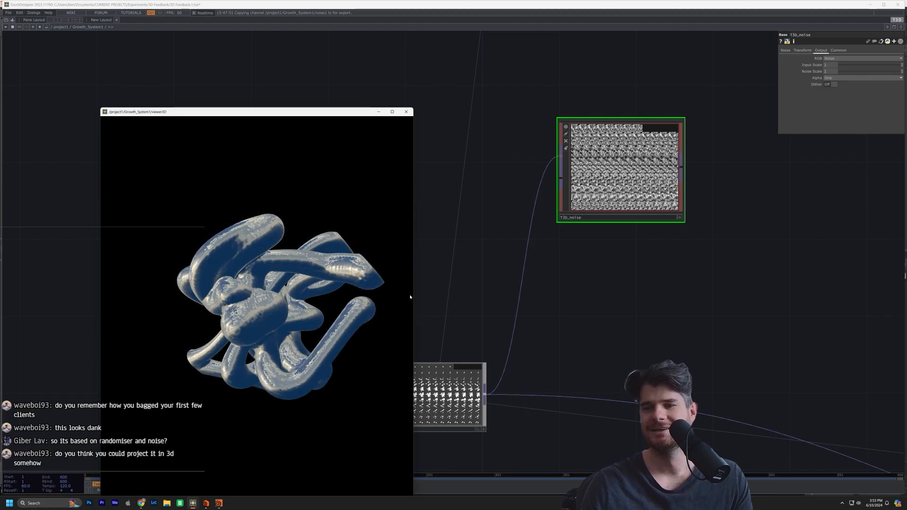
pyautogui.scroll(-3, 601, 300)
pyautogui.moveTo(340, 368); pyautogui.dragTo(238, 399)
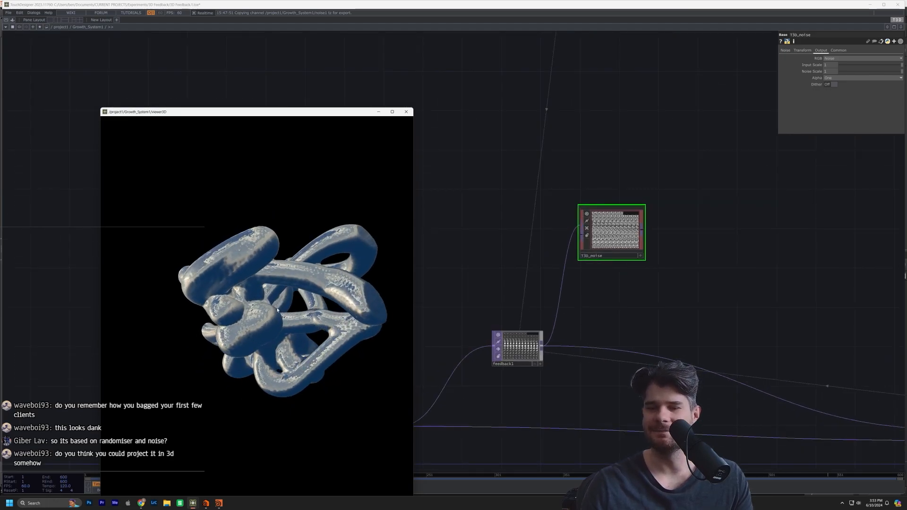
pyautogui.moveTo(279, 295); pyautogui.dragTo(262, 368)
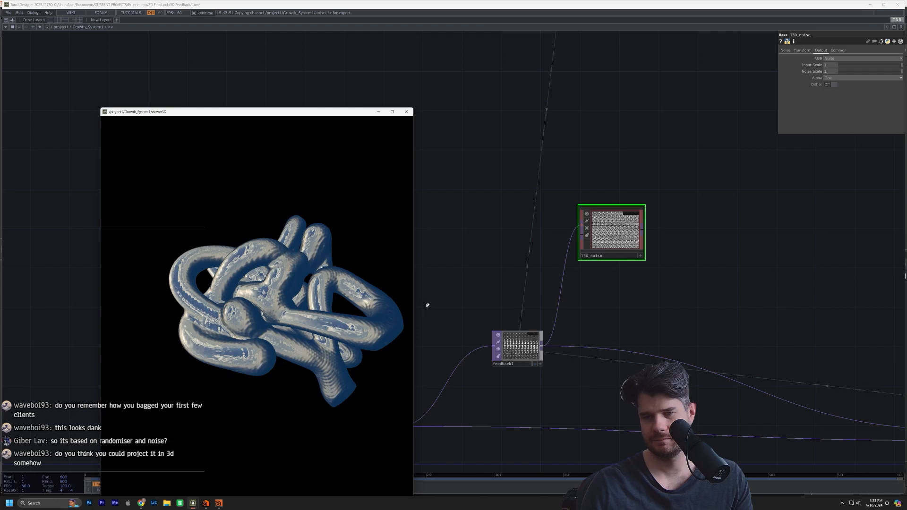
# Add a T3D displace operator, with feedback1 wired to its first input and T3D_noise to its second.
pyautogui.scroll(-3, 644, 280)
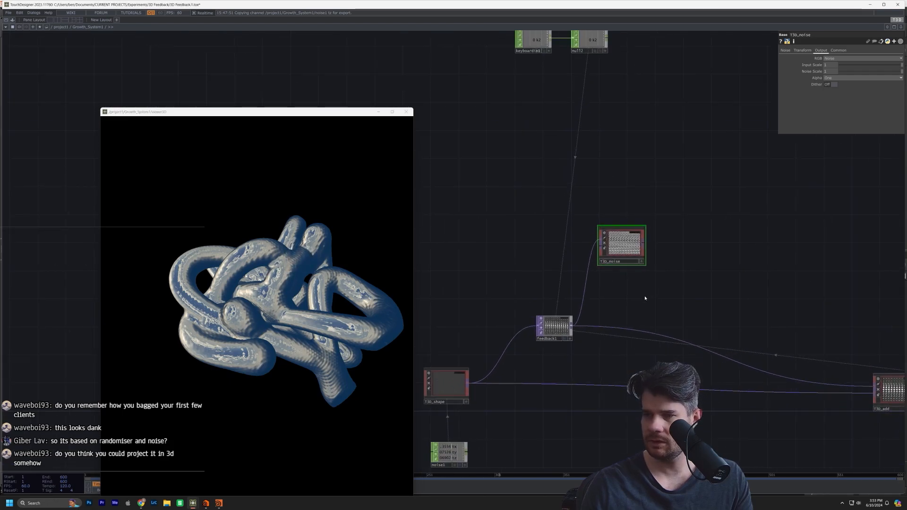
pyautogui.press('Tab')
pyautogui.write('d')
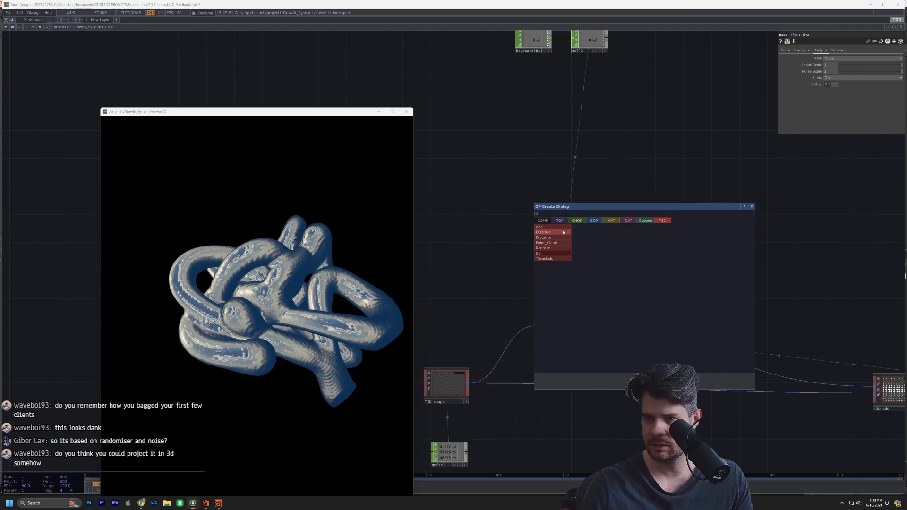
pyautogui.click(543, 232)
pyautogui.click(706, 313)
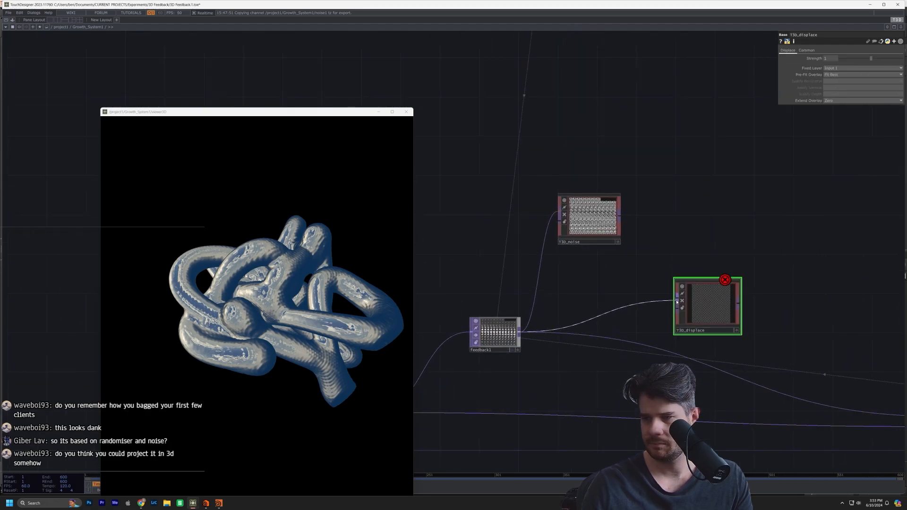
pyautogui.scroll(2, 661, 295)
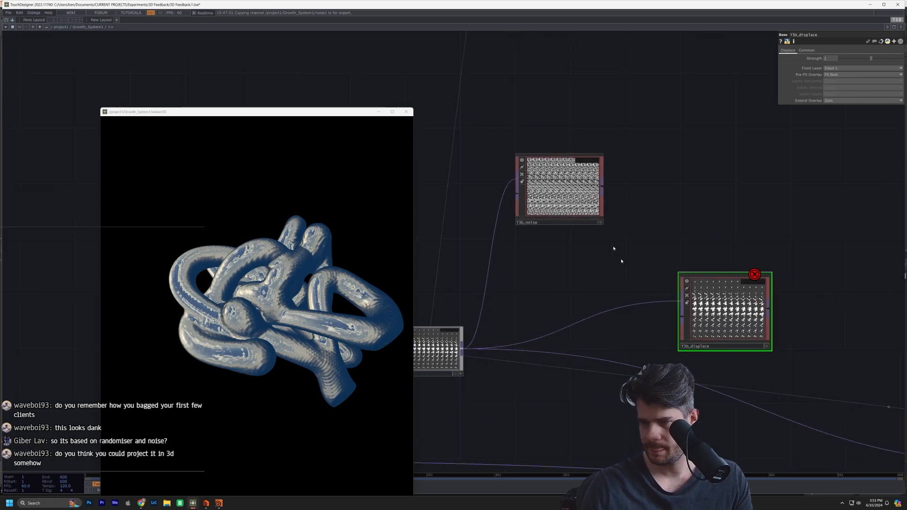
pyautogui.moveTo(606, 187); pyautogui.dragTo(686, 328)
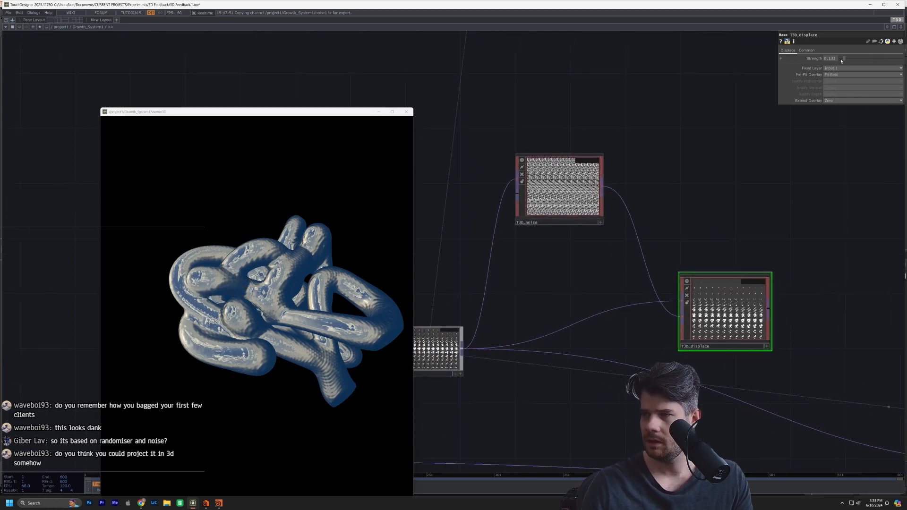
# Route T3D_displace's output into T3D_add in place of feedback1's direct link, and set the displace strength to a value slightly above 0.
pyautogui.scroll(4, 709, 308)
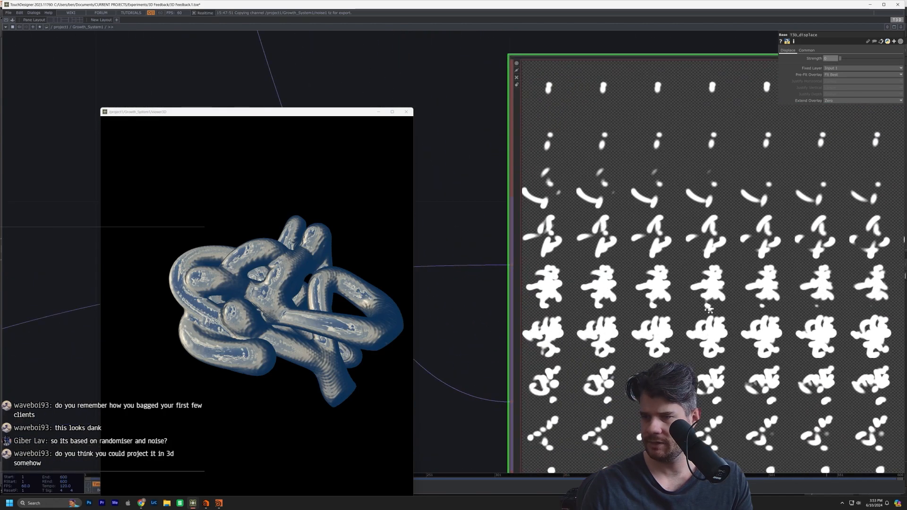
pyautogui.scroll(-5, 699, 326)
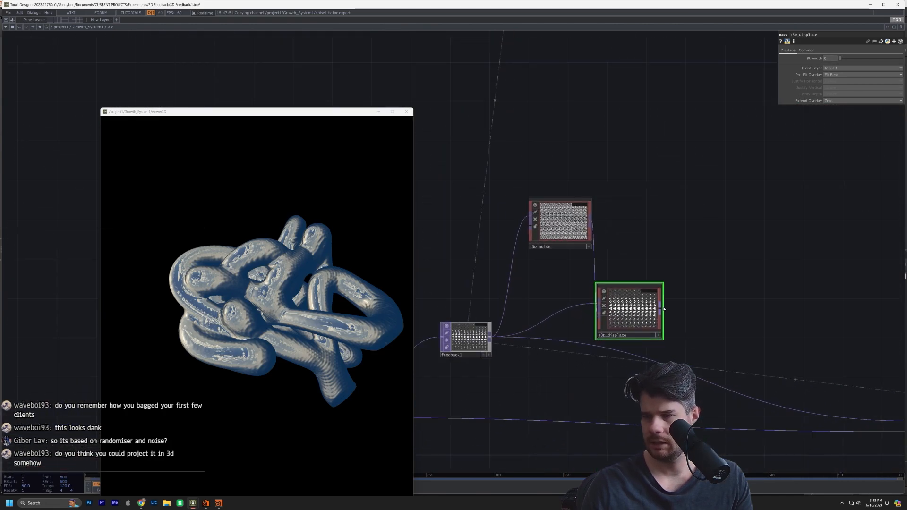
pyautogui.moveTo(673, 367); pyautogui.dragTo(675, 369)
pyautogui.moveTo(743, 297); pyautogui.dragTo(653, 312)
pyautogui.click(345, 315)
pyautogui.moveTo(345, 315); pyautogui.dragTo(634, 313)
pyautogui.moveTo(250, 300); pyautogui.dragTo(152, 331)
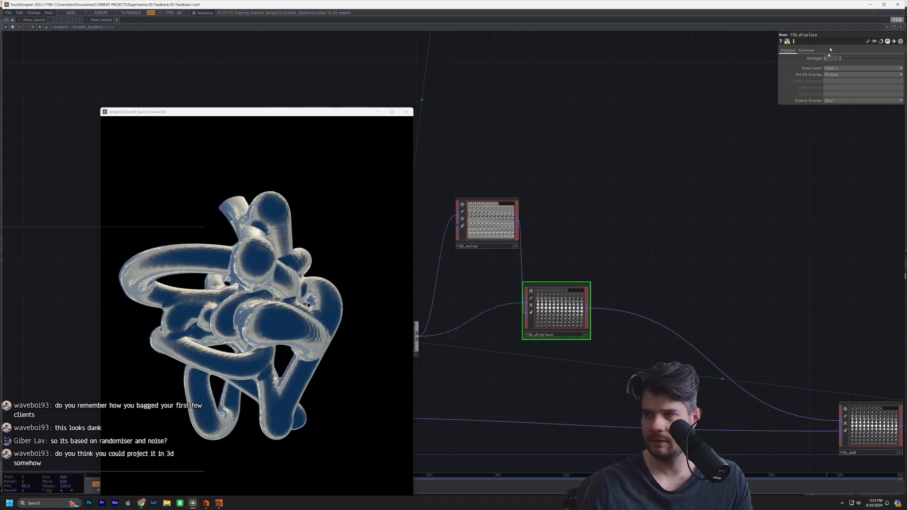
pyautogui.moveTo(830, 72); pyautogui.dragTo(848, 71, button='middle')
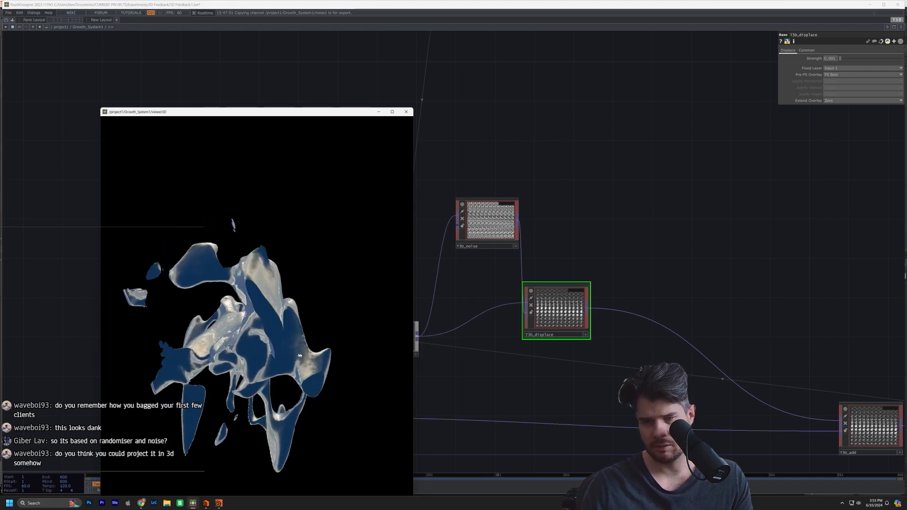
# Set T3D_noise's offset to 0 and its harmonics to 4, checking the displaced trail in the 3D viewer.
pyautogui.click(491, 227)
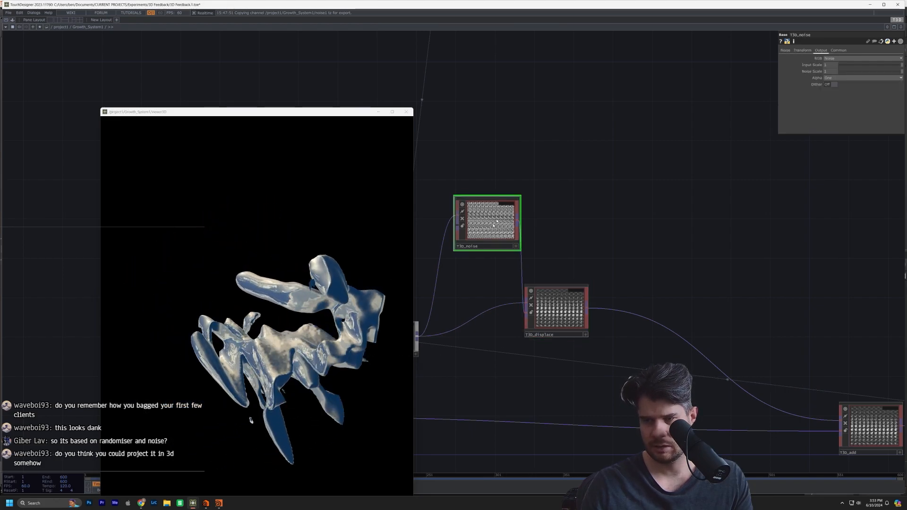
pyautogui.click(787, 51)
pyautogui.moveTo(871, 117); pyautogui.dragTo(839, 117)
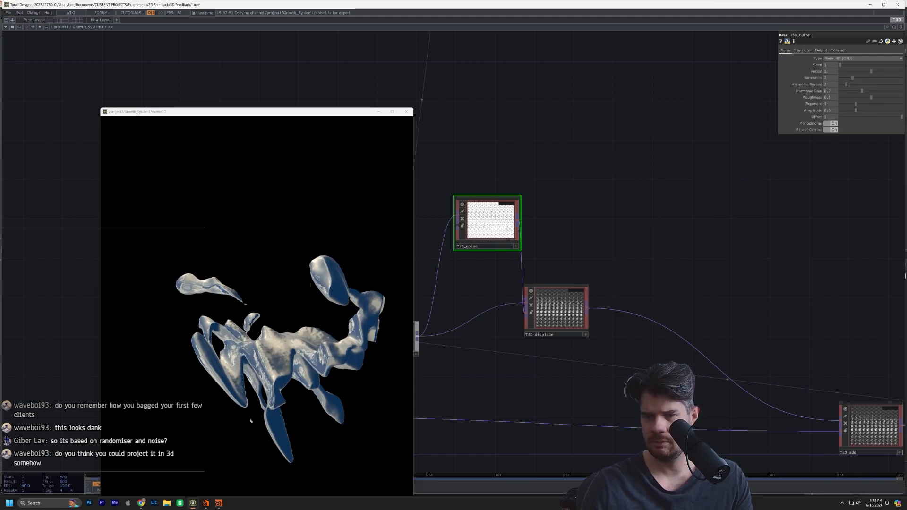
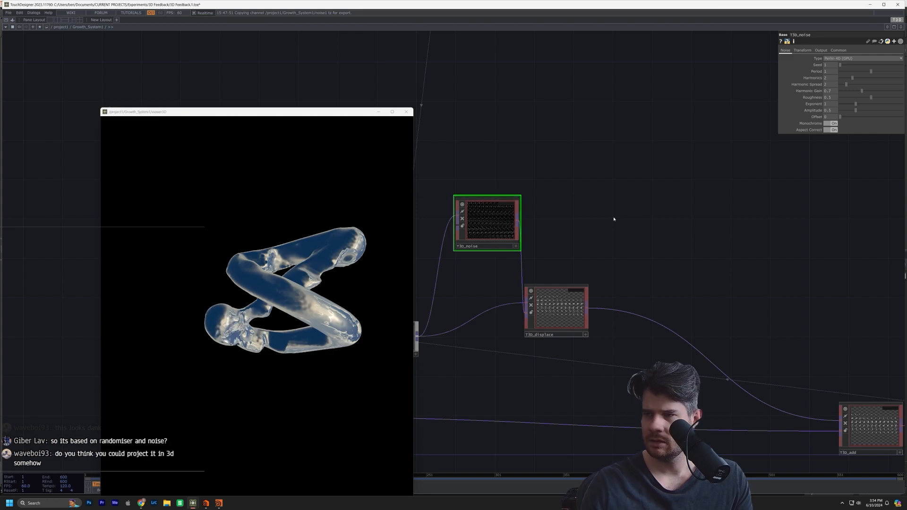
pyautogui.moveTo(866, 80); pyautogui.dragTo(866, 79)
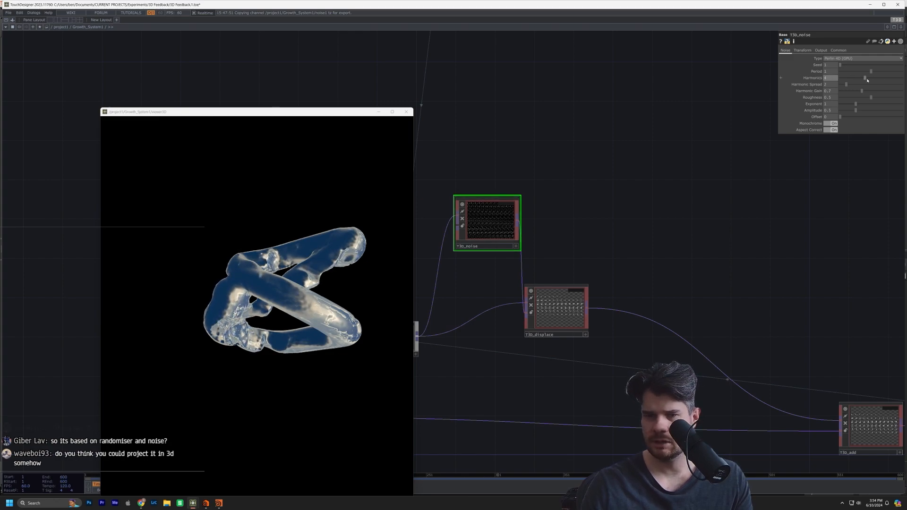
pyautogui.moveTo(269, 312); pyautogui.dragTo(268, 333)
# Animate T3D_noise's Translate 4D with an absolute-time expression multiplied by 0.01.
pyautogui.click(802, 50)
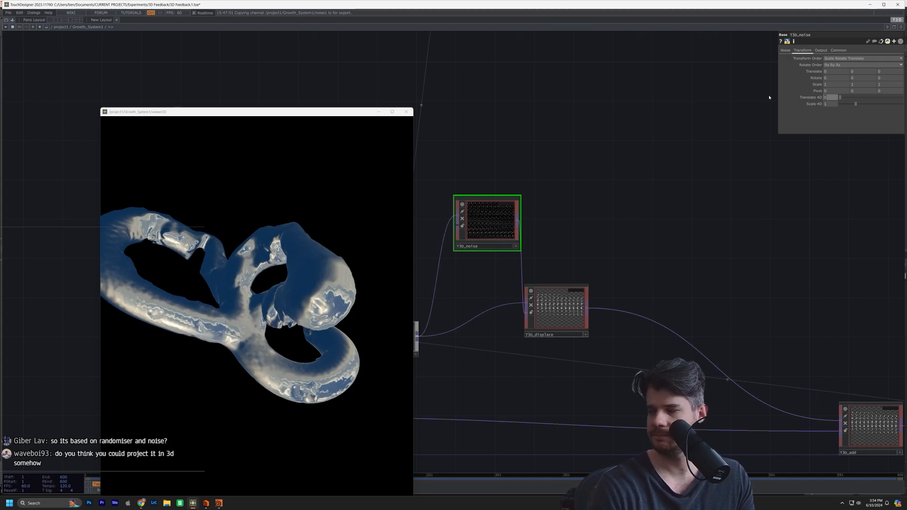
pyautogui.write('abs')
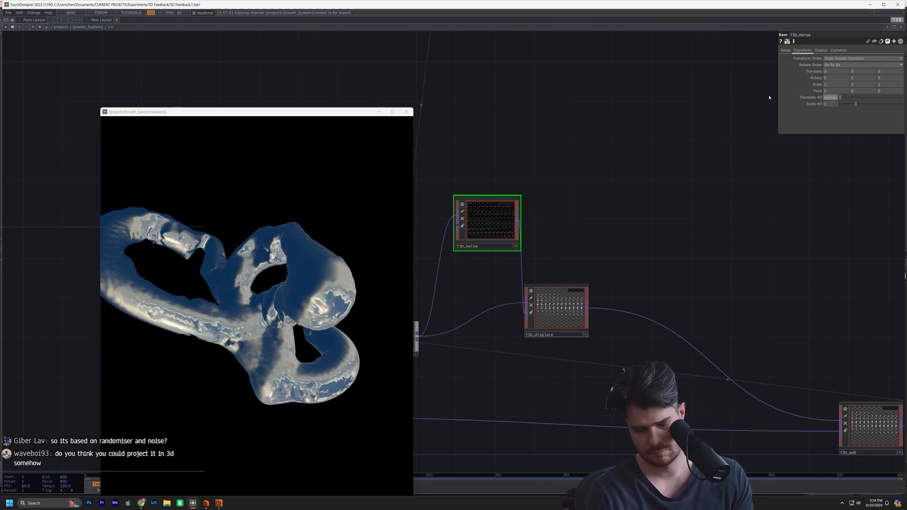
pyautogui.write('*0.01')
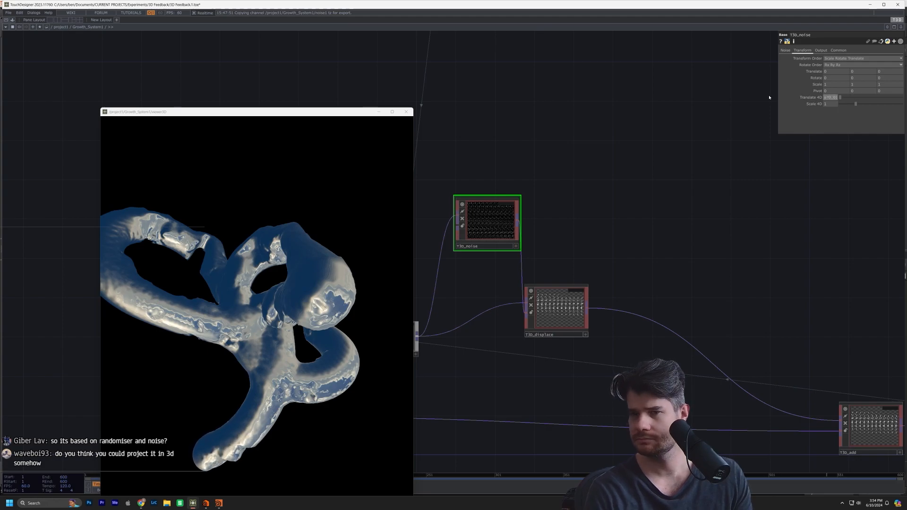
# Apply the Translate 4D expression on T3D_noise and view the animated growth from several angles in the 3D viewer.
pyautogui.press('Return')
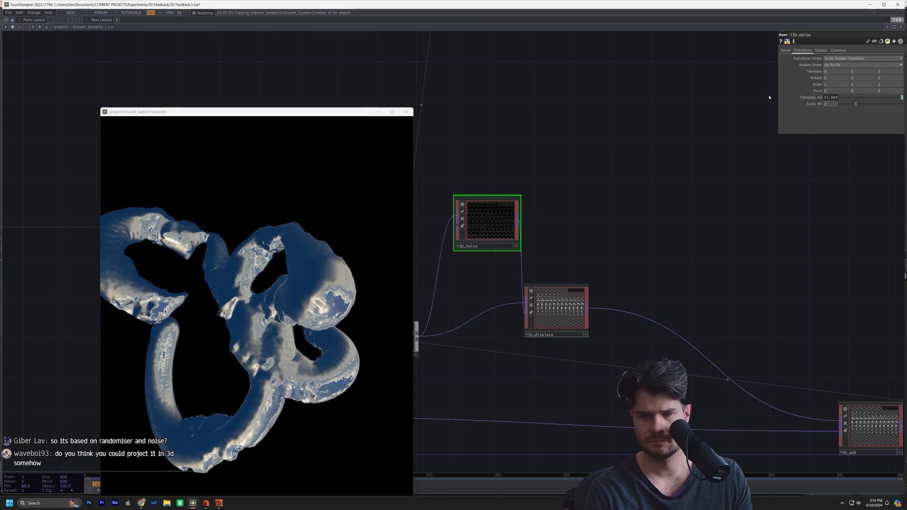
pyautogui.moveTo(235, 438); pyautogui.dragTo(27, 394)
pyautogui.moveTo(267, 349); pyautogui.dragTo(155, 392)
pyautogui.moveTo(186, 343); pyautogui.dragTo(87, 402)
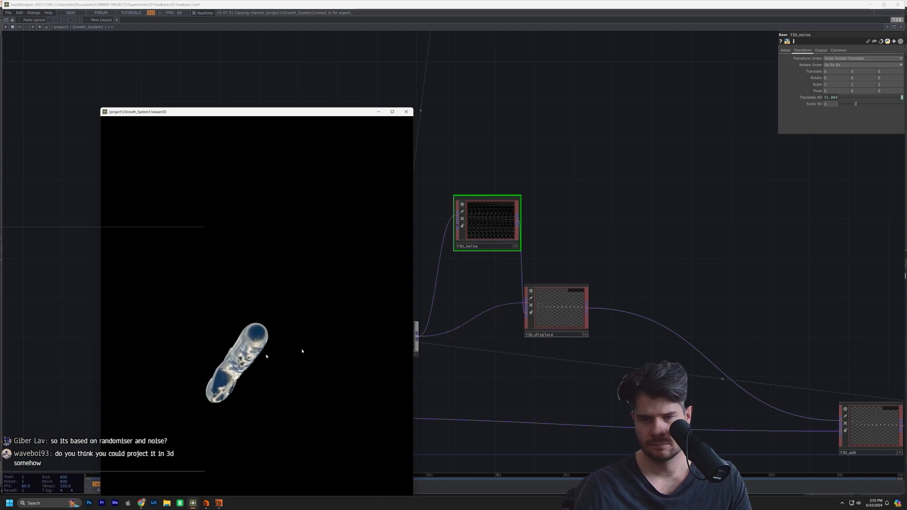
# Move T3D_displace farther from T3D_noise in the network and review its Common parameters while viewing the growth.
pyautogui.click(583, 312)
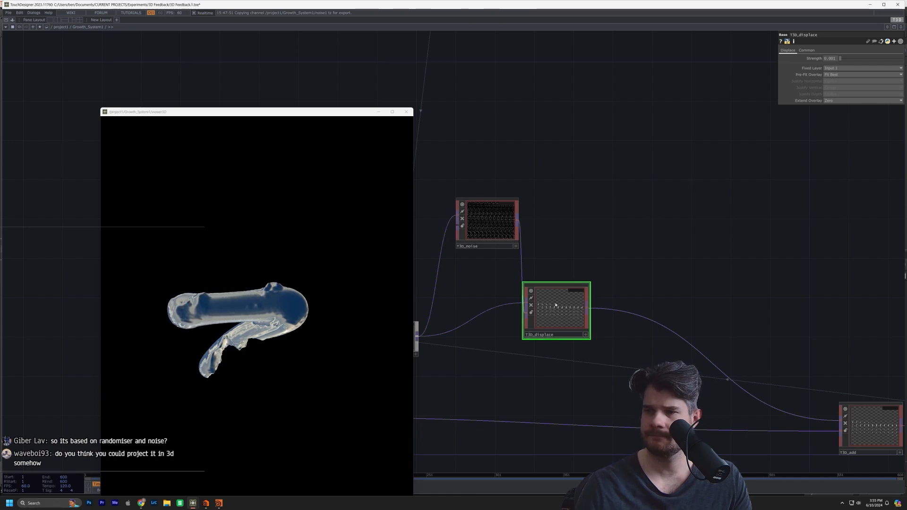
pyautogui.moveTo(556, 305); pyautogui.dragTo(594, 315)
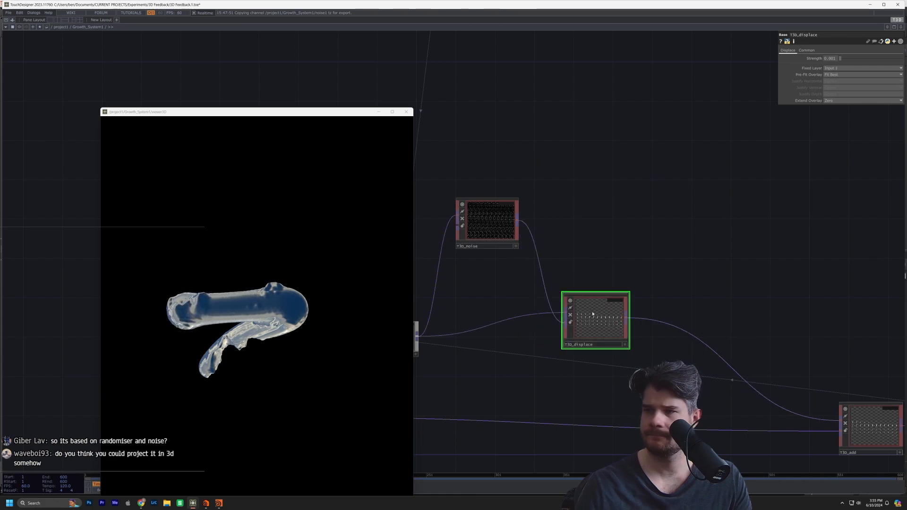
pyautogui.click(807, 50)
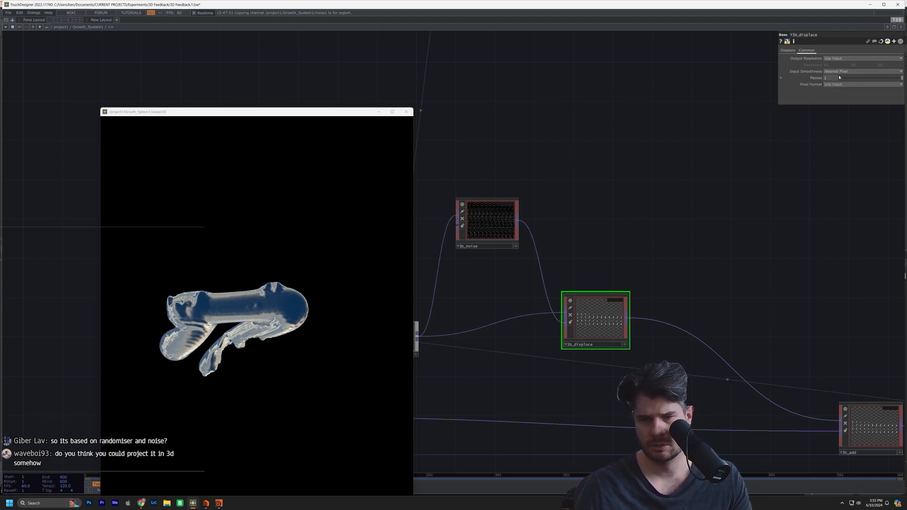
pyautogui.moveTo(226, 358); pyautogui.dragTo(395, 317)
pyautogui.moveTo(279, 379); pyautogui.dragTo(222, 219)
pyautogui.moveTo(211, 304); pyautogui.dragTo(377, 327)
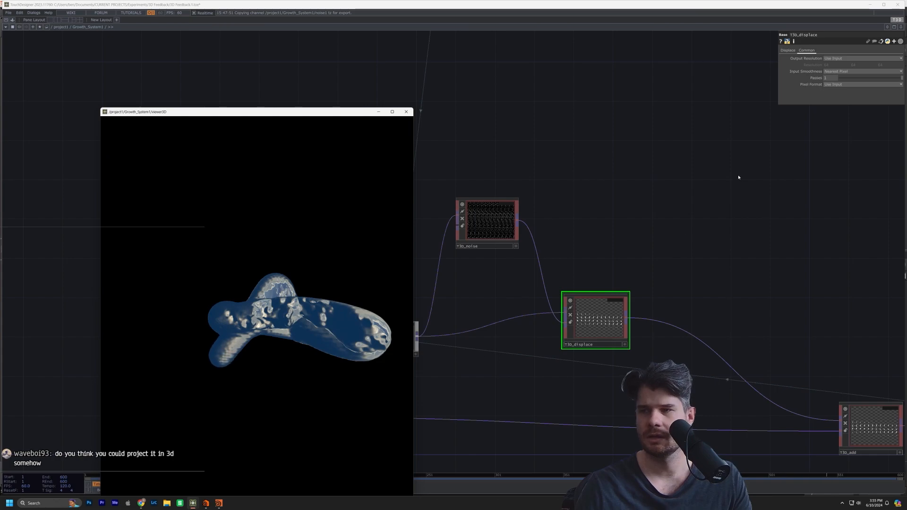
# Raise T3D_displace's strength to about 0.016 and check the resulting shape in the 3D viewer.
pyautogui.click(793, 51)
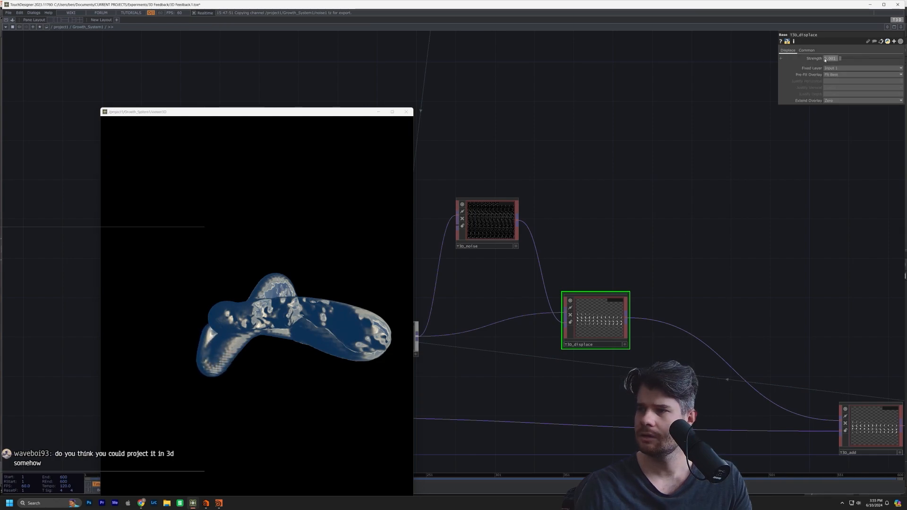
pyautogui.moveTo(816, 59)
pyautogui.mouseDown(button='middle')
pyautogui.moveTo(817, 73)
pyautogui.moveTo(816, 50)
pyautogui.mouseUp(button='middle')
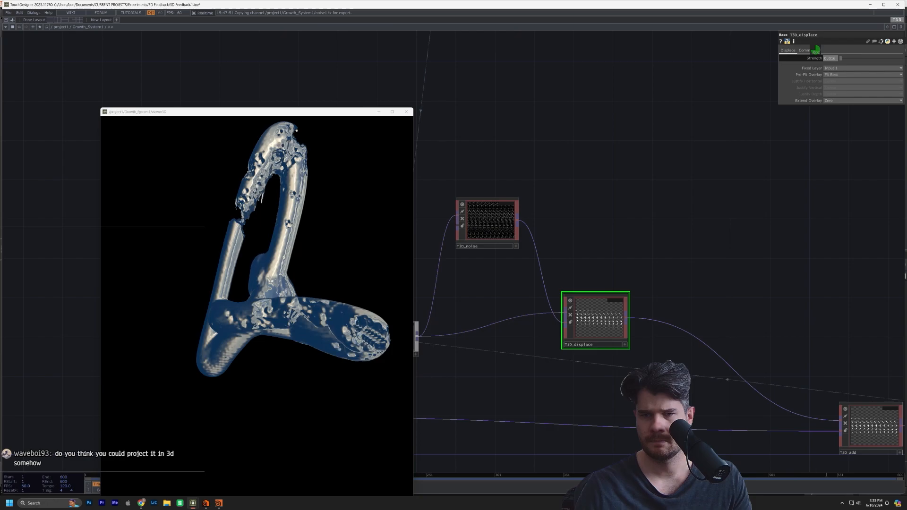
pyautogui.moveTo(291, 260); pyautogui.dragTo(253, 424)
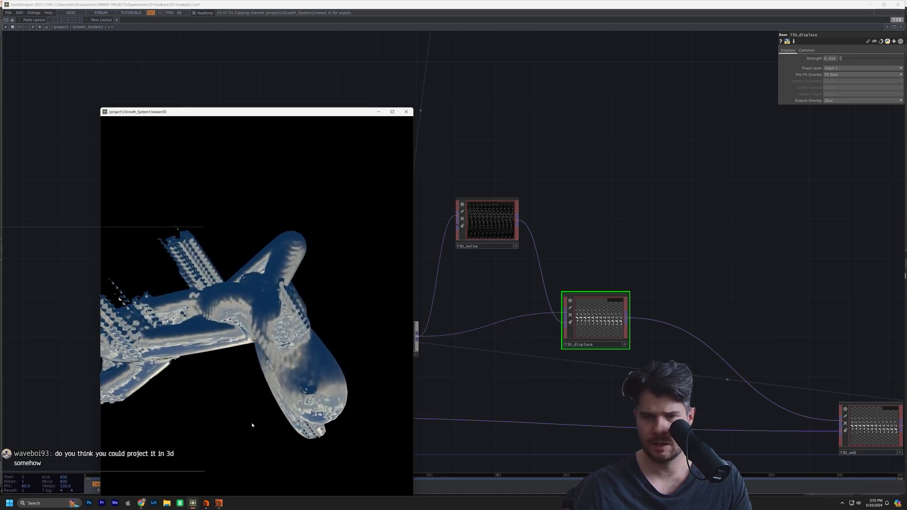
# Set T3D_noise's harmonics to 1 and turn off its Monochrome option.
pyautogui.click(491, 224)
pyautogui.click(491, 224)
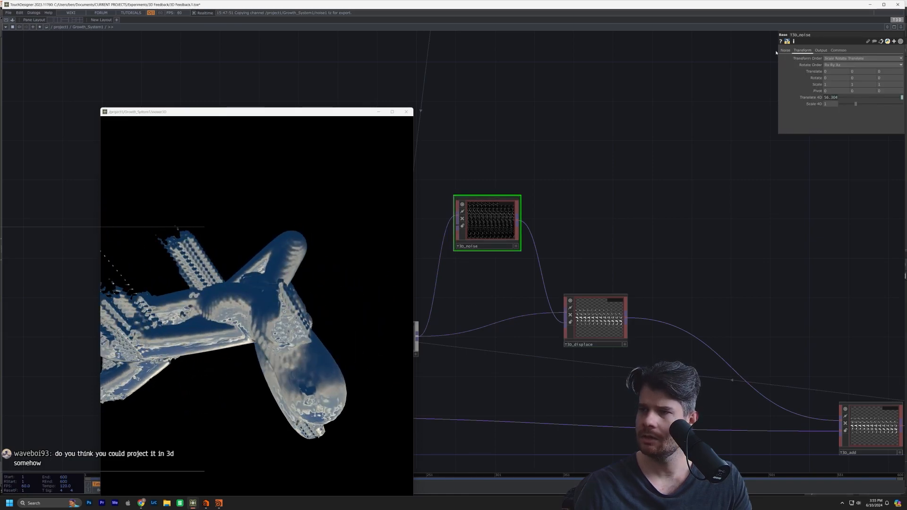
pyautogui.click(785, 50)
pyautogui.click(846, 77)
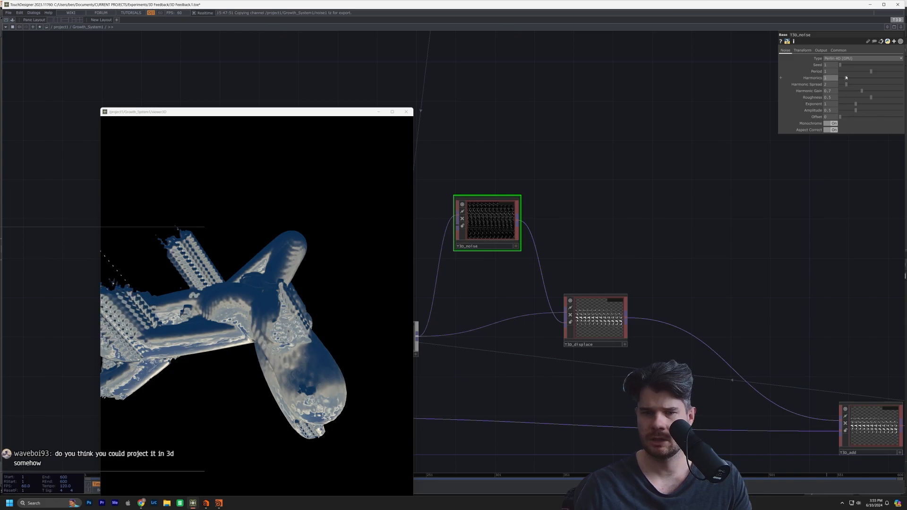
pyautogui.moveTo(298, 340); pyautogui.dragTo(353, 316)
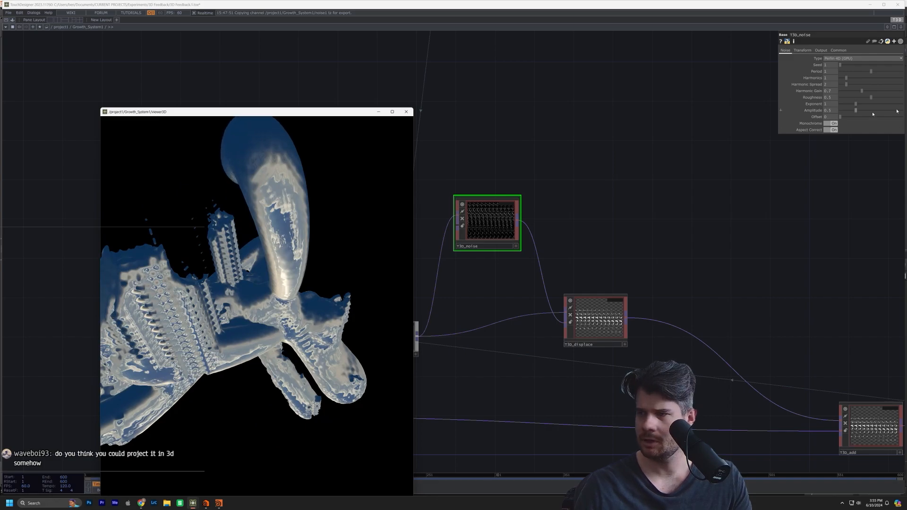
pyautogui.click(834, 123)
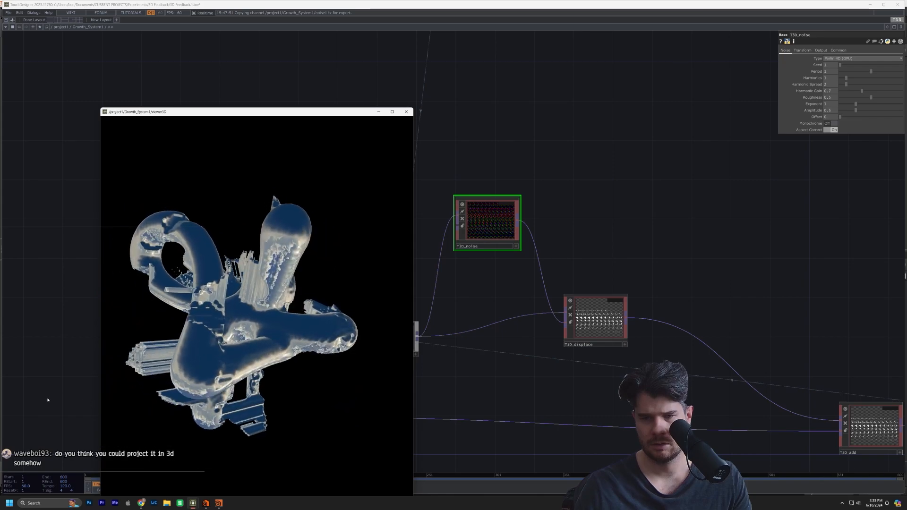
# Examine the colour-noise growth from several angles in the 3D viewer and move T3D_noise farther from T3D_displace.
pyautogui.moveTo(284, 352); pyautogui.dragTo(147, 365)
pyautogui.moveTo(338, 329); pyautogui.dragTo(237, 334)
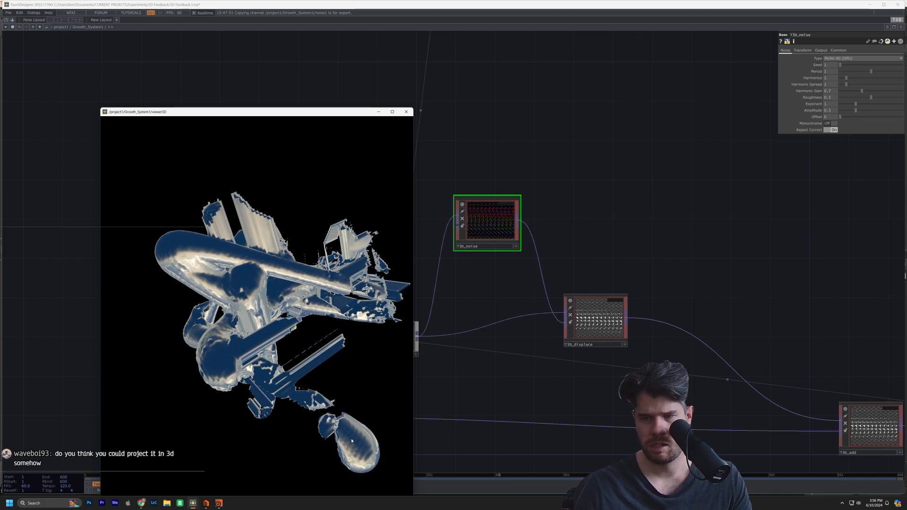
pyautogui.moveTo(345, 434); pyautogui.dragTo(409, 411)
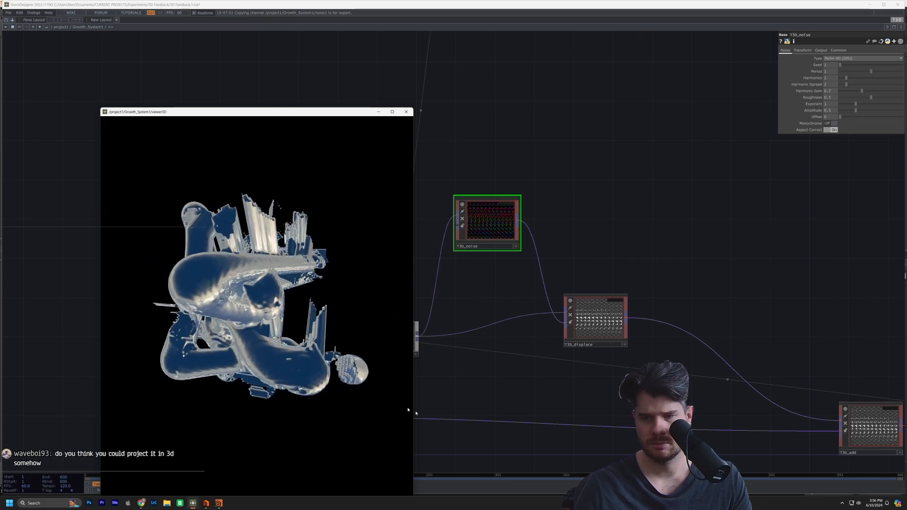
pyautogui.moveTo(296, 324); pyautogui.dragTo(247, 333)
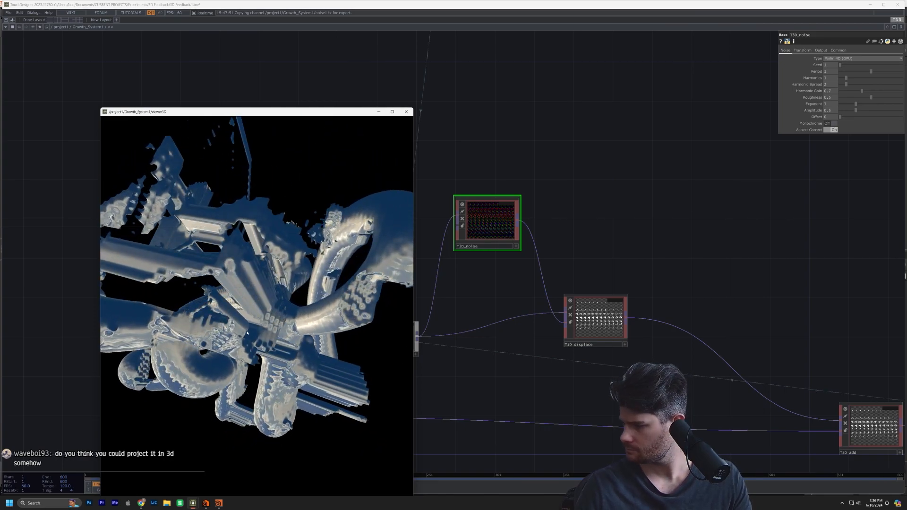
pyautogui.moveTo(247, 333); pyautogui.dragTo(275, 349)
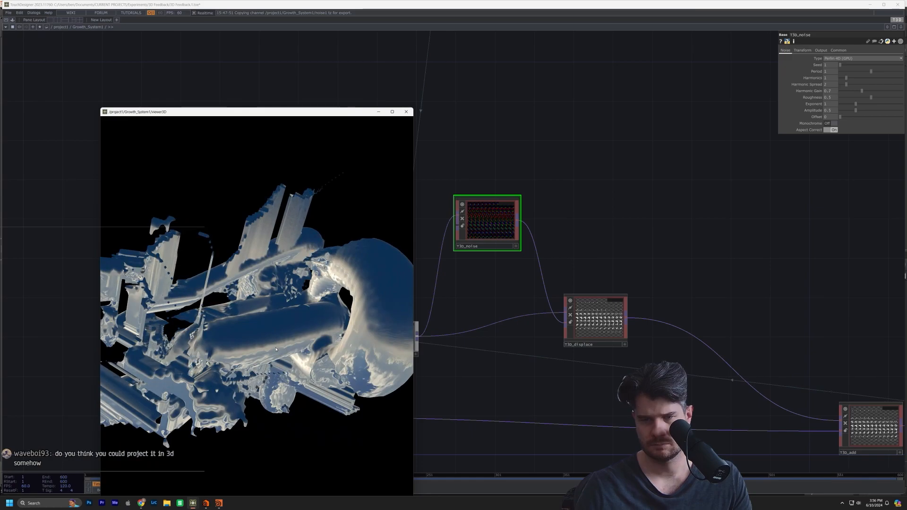
pyautogui.moveTo(276, 349); pyautogui.dragTo(371, 362)
pyautogui.moveTo(487, 225); pyautogui.dragTo(482, 195)
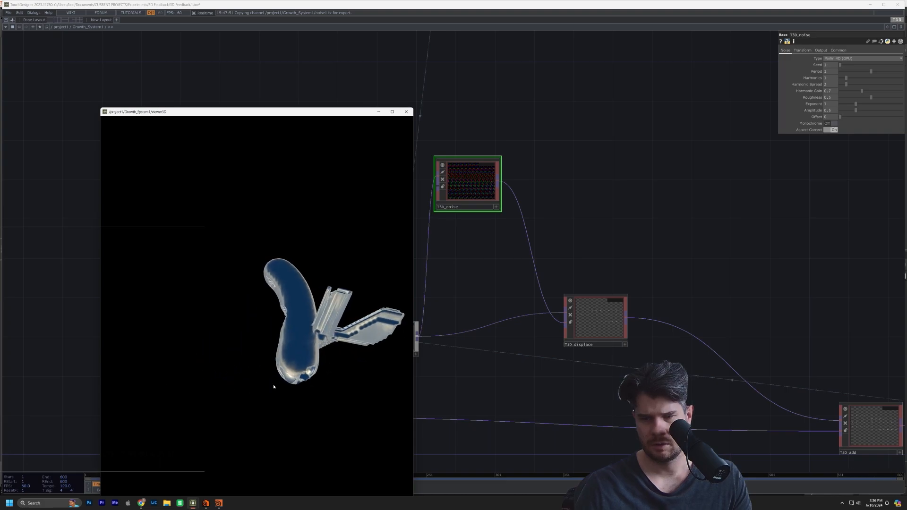
# Locate T3D_surface downstream in the network and bring up its material settings.
pyautogui.moveTo(258, 385); pyautogui.dragTo(386, 324)
pyautogui.scroll(-4, 666, 373)
pyautogui.moveTo(537, 342); pyautogui.dragTo(239, 343)
pyautogui.scroll(-2, 614, 354)
pyautogui.moveTo(593, 362); pyautogui.dragTo(547, 360)
pyautogui.scroll(4, 775, 410)
pyautogui.moveTo(774, 411); pyautogui.dragTo(719, 388)
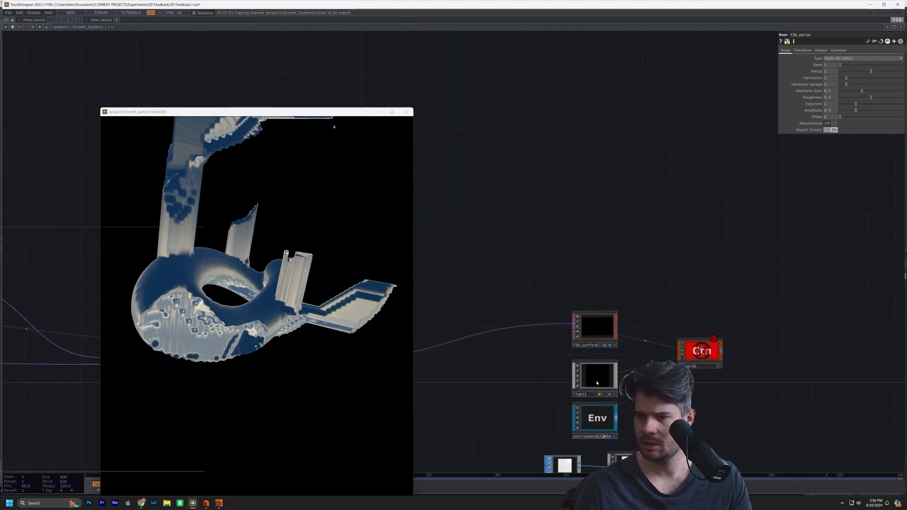
pyautogui.click(596, 376)
pyautogui.click(600, 414)
pyautogui.click(607, 329)
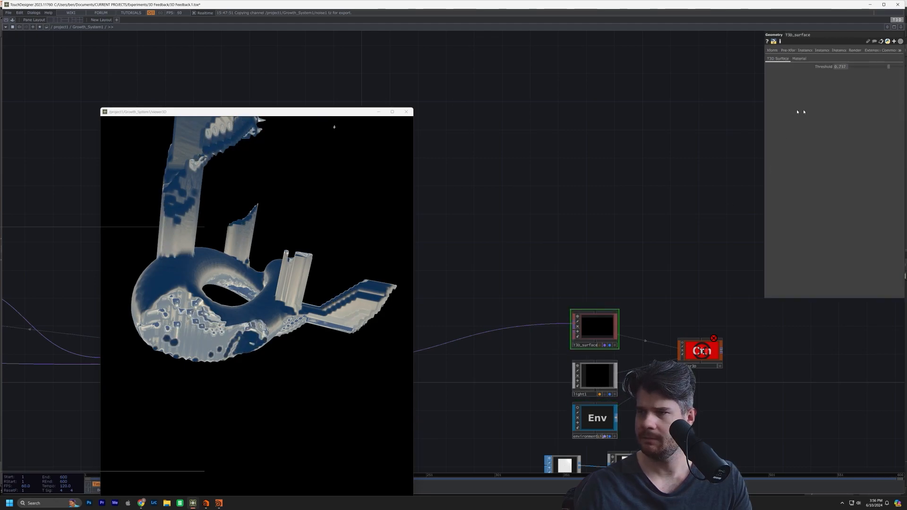
pyautogui.click(799, 58)
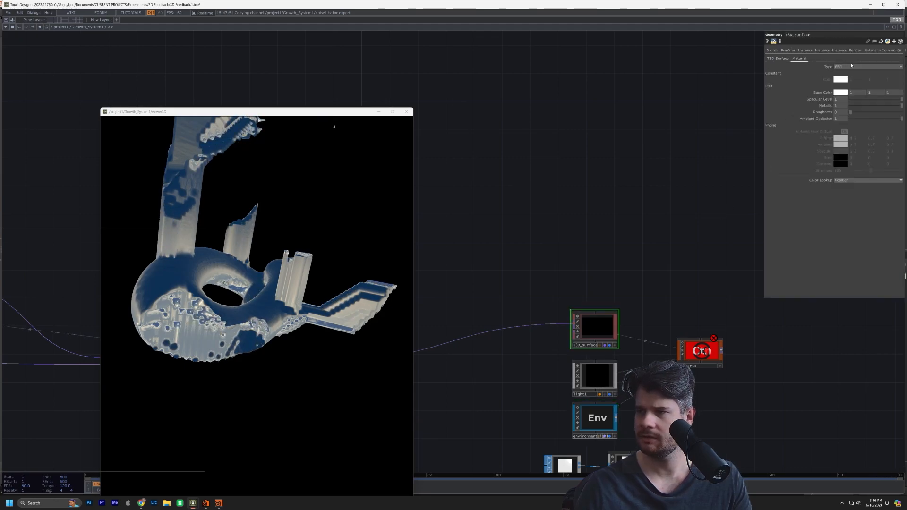
# Try the Phong material type on T3D_surface, testing Ambient Uses Diffuse and viewing the shading from several angles.
pyautogui.click(841, 85)
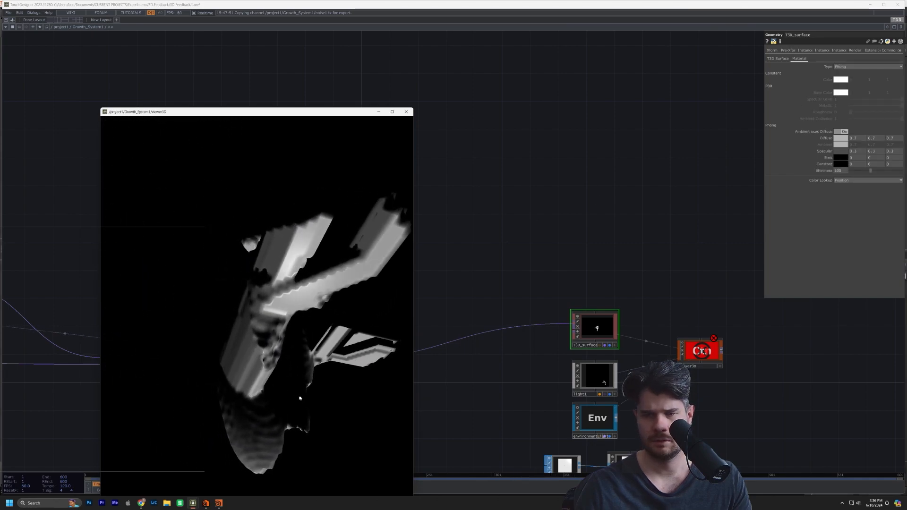
pyautogui.moveTo(323, 274); pyautogui.dragTo(190, 294)
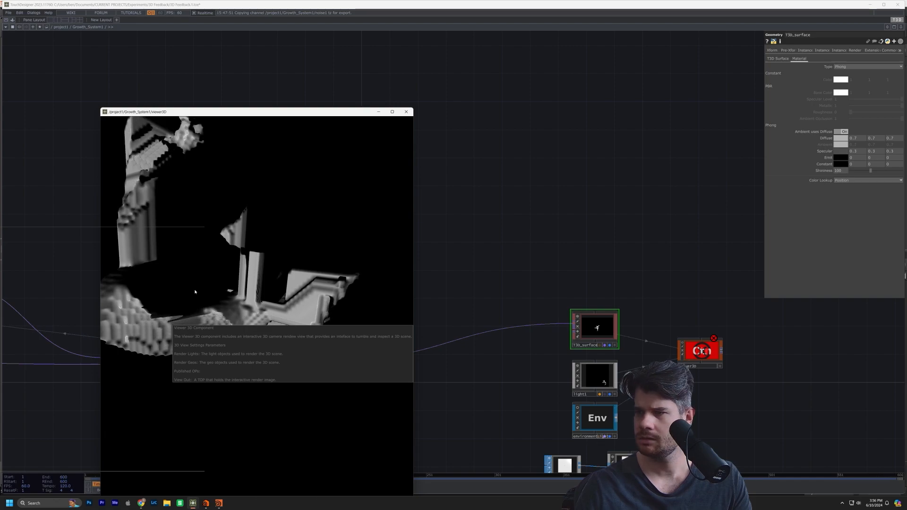
pyautogui.click(844, 146)
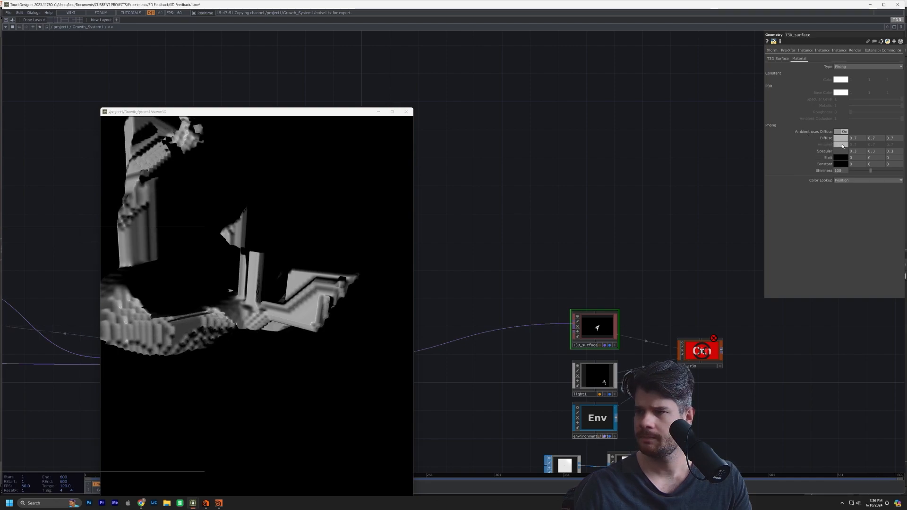
pyautogui.click(837, 132)
pyautogui.click(159, 256)
pyautogui.moveTo(159, 255); pyautogui.dragTo(505, 257)
pyautogui.moveTo(298, 256); pyautogui.dragTo(140, 332)
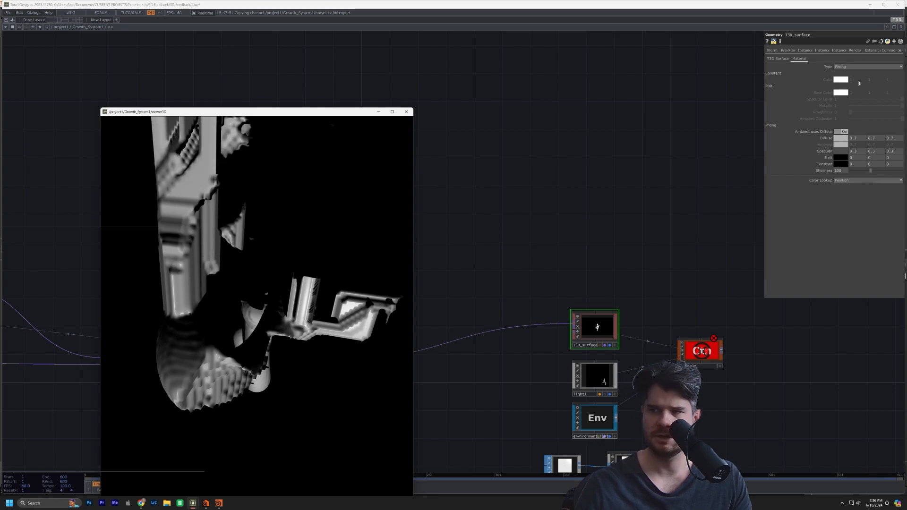
# Set T3D_surface's material type to PBR and its metallic value to 0.
pyautogui.click(848, 67)
pyautogui.click(846, 80)
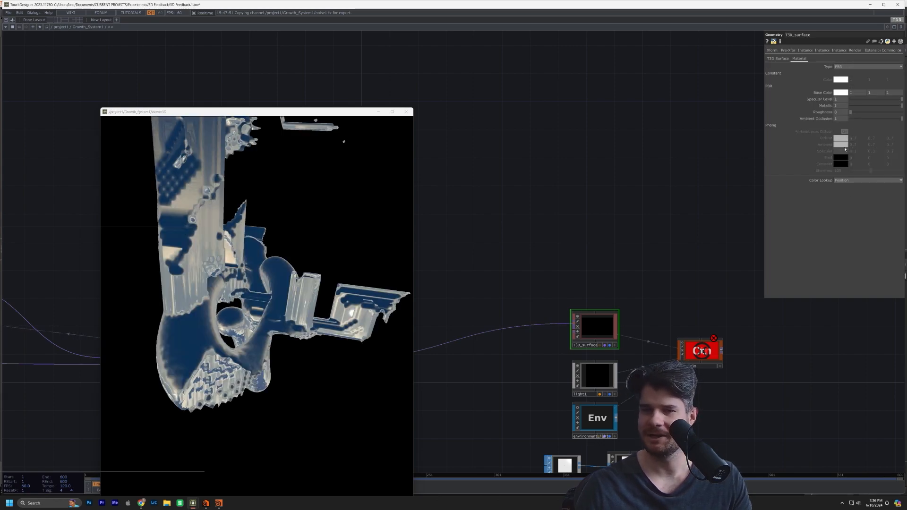
pyautogui.moveTo(846, 105); pyautogui.dragTo(732, 137)
pyautogui.moveTo(203, 142); pyautogui.dragTo(128, 188)
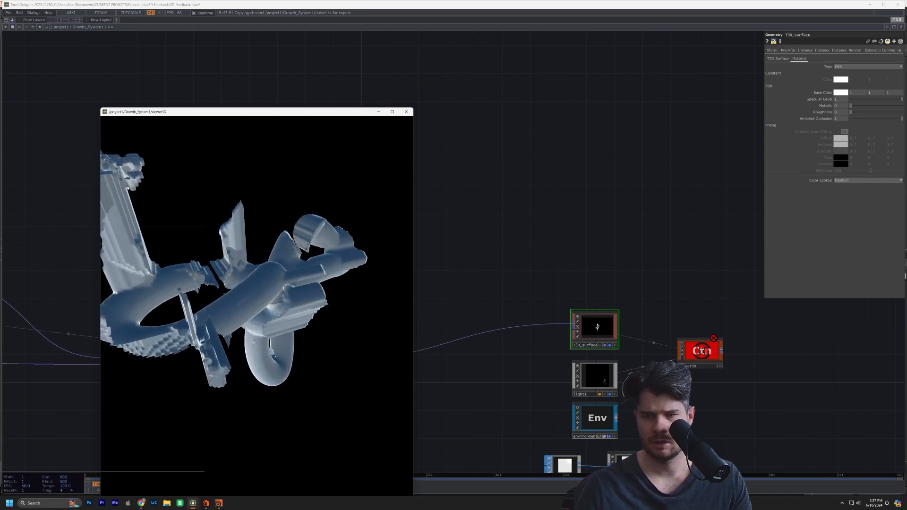
# Go back to T3D_shape near the start of the network and inspect its operator info and Common resolution settings.
pyautogui.moveTo(485, 221); pyautogui.dragTo(755, 257)
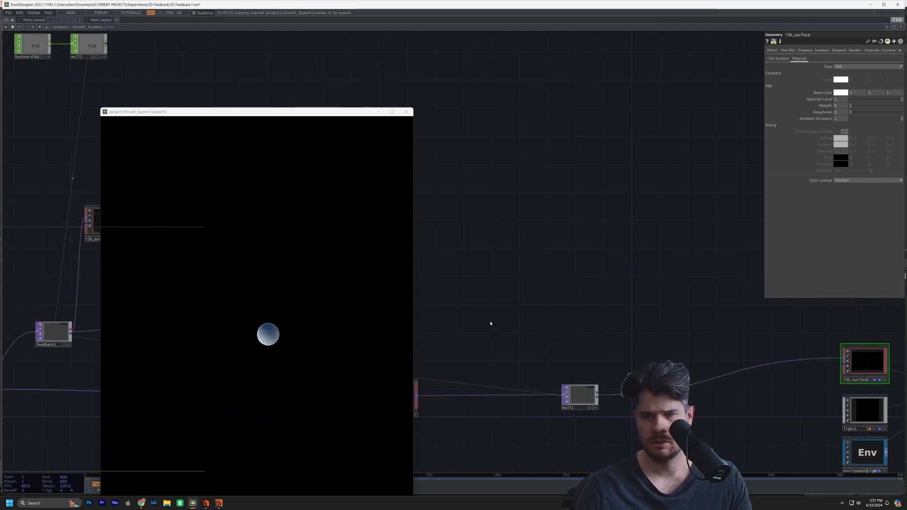
pyautogui.moveTo(490, 320); pyautogui.dragTo(776, 305)
pyautogui.moveTo(694, 313); pyautogui.dragTo(754, 308)
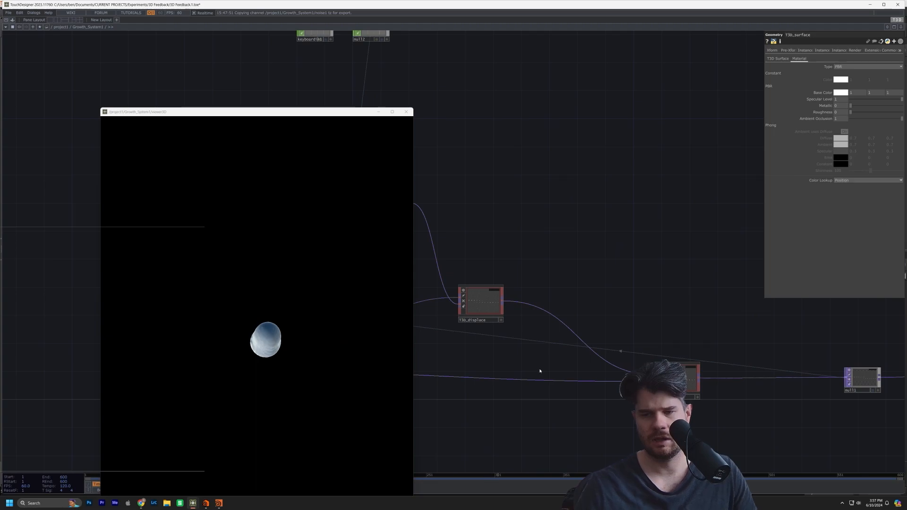
pyautogui.moveTo(470, 371); pyautogui.dragTo(747, 364)
pyautogui.click(522, 366)
pyautogui.middleClick(522, 365)
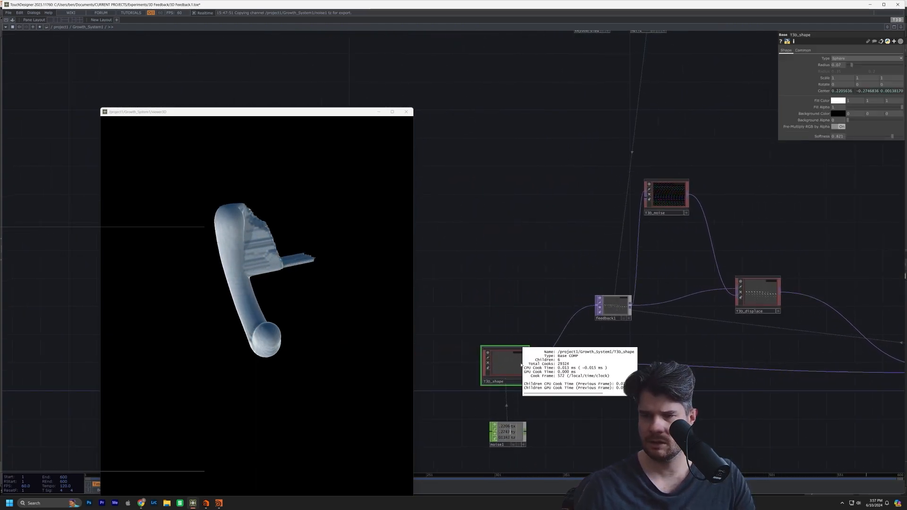
pyautogui.click(802, 51)
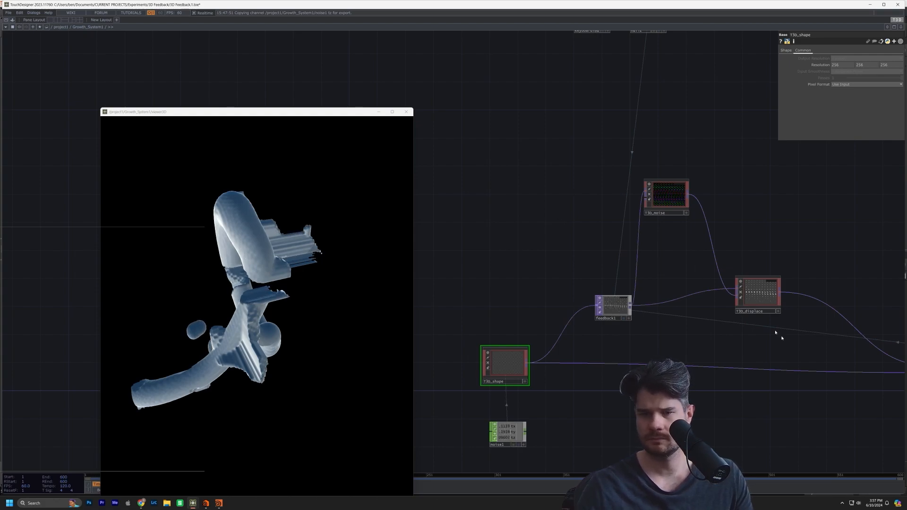
# Review the T3D_noise and T3D_shape parameters while examining the growing form from other angles in the 3D viewer.
pyautogui.click(672, 200)
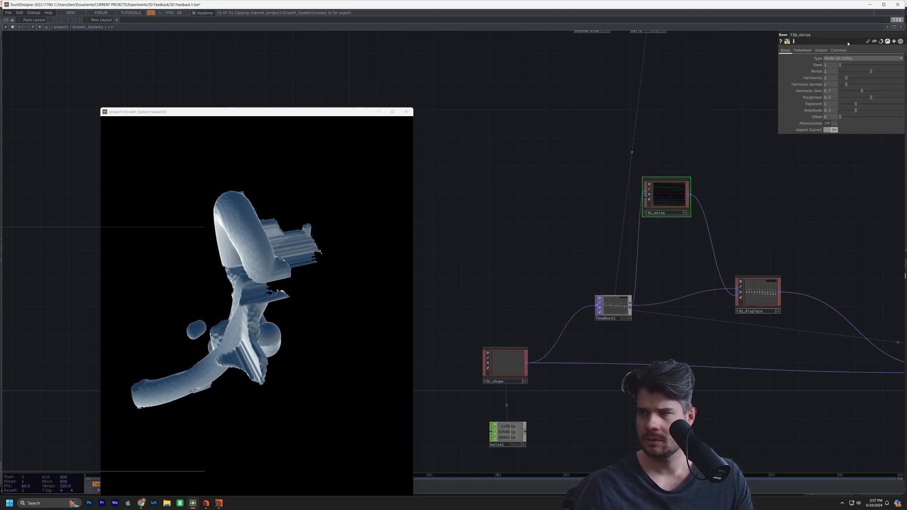
pyautogui.moveTo(227, 271); pyautogui.dragTo(210, 358)
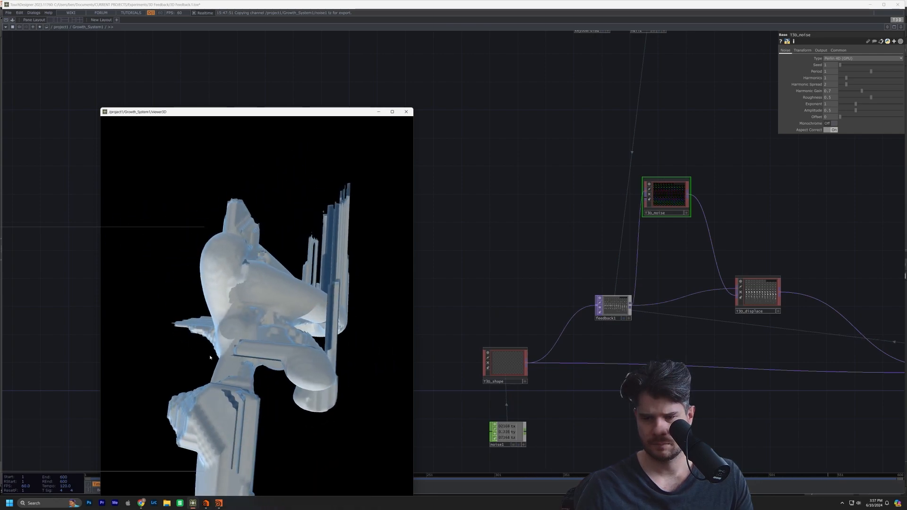
pyautogui.moveTo(633, 353); pyautogui.dragTo(597, 375)
pyautogui.click(515, 382)
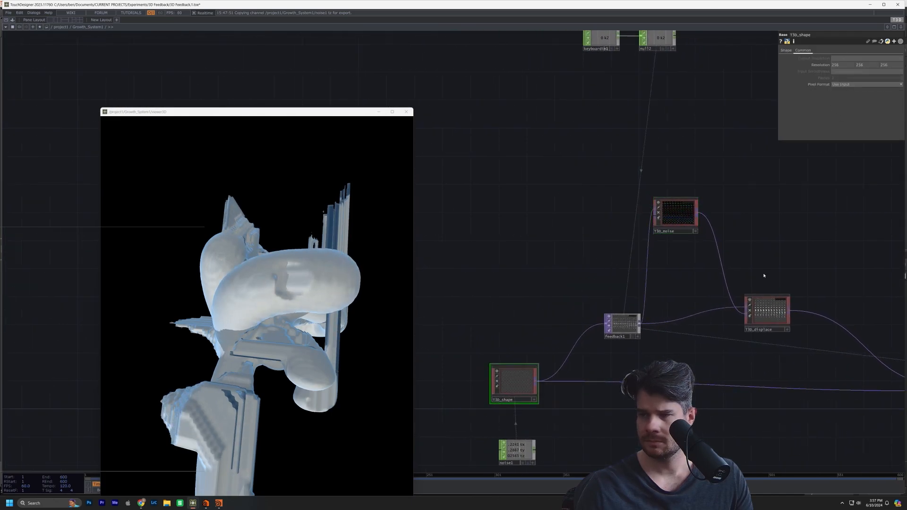
pyautogui.moveTo(264, 331); pyautogui.dragTo(445, 390)
pyautogui.moveTo(255, 338); pyautogui.dragTo(251, 280)
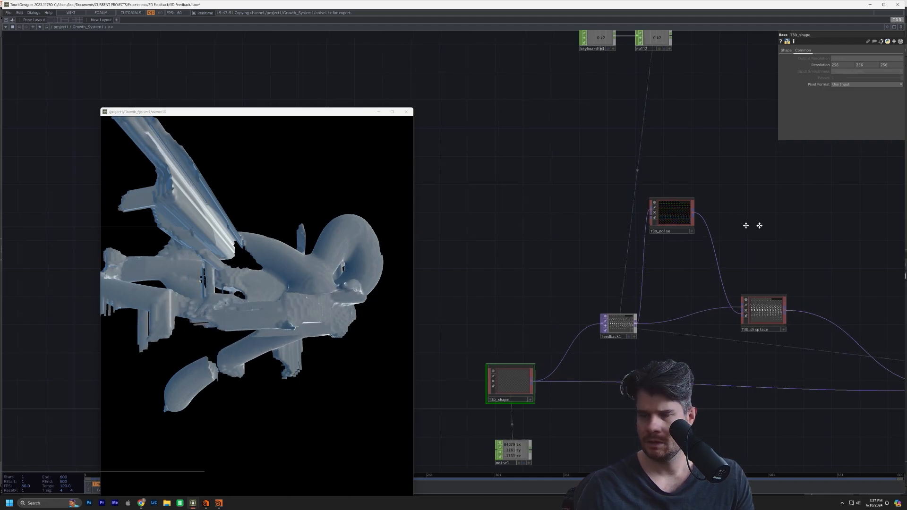
# Insert a T3D limit operator between T3D_noise and T3D_displace and set its limit type to Clamp.
pyautogui.moveTo(755, 224); pyautogui.dragTo(732, 228)
pyautogui.moveTo(212, 289); pyautogui.dragTo(375, 253)
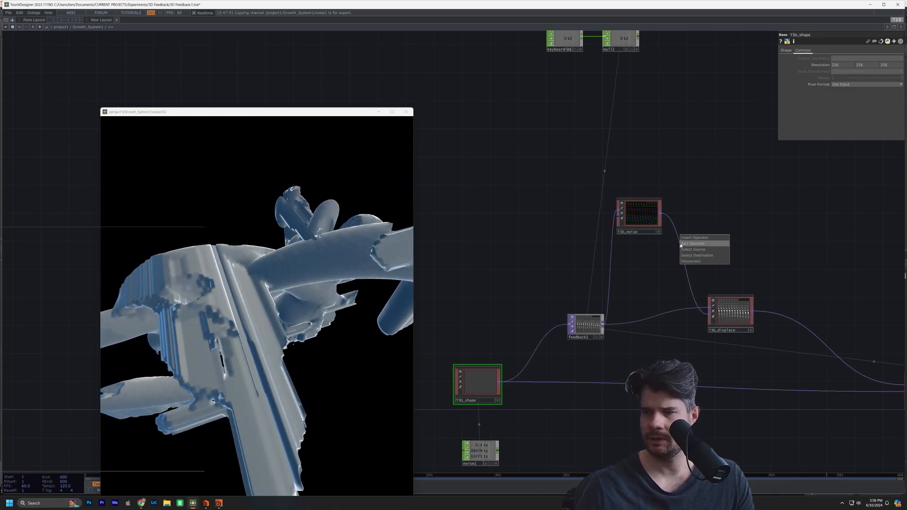
pyautogui.doubleClick(693, 236)
pyautogui.click(611, 199)
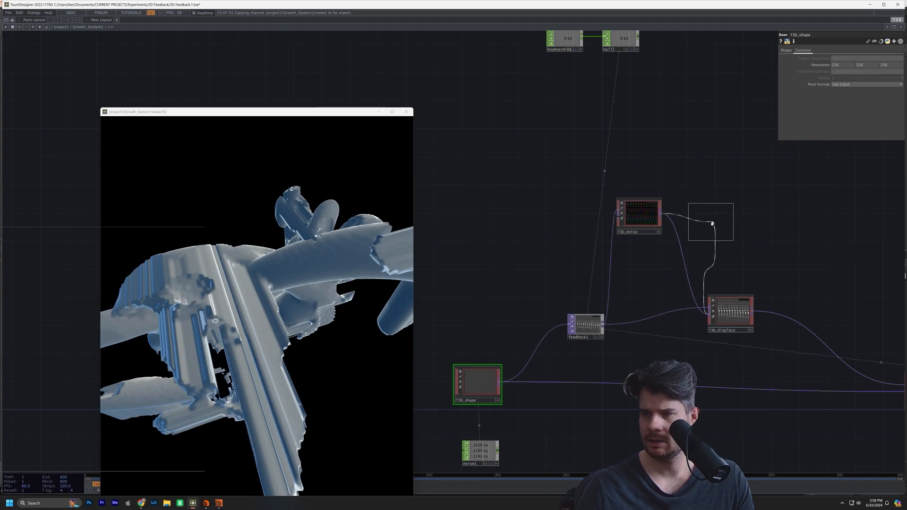
pyautogui.click(702, 225)
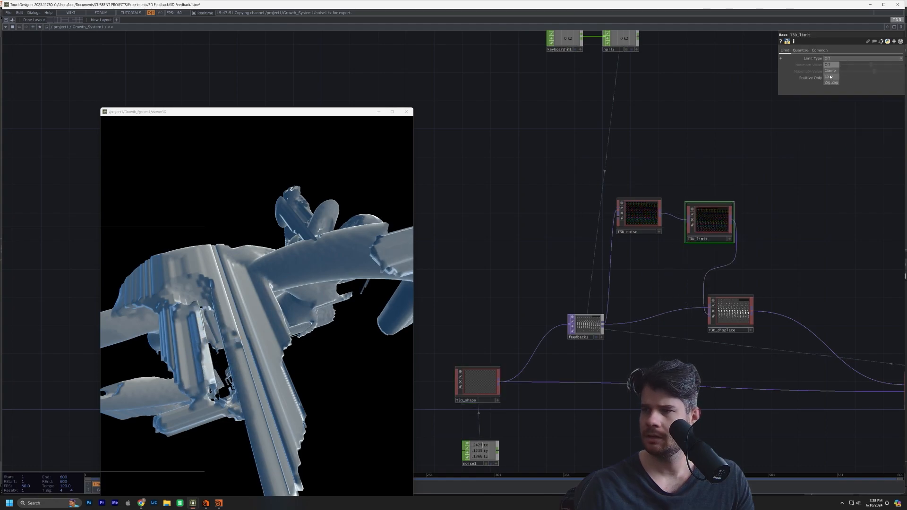
pyautogui.click(830, 71)
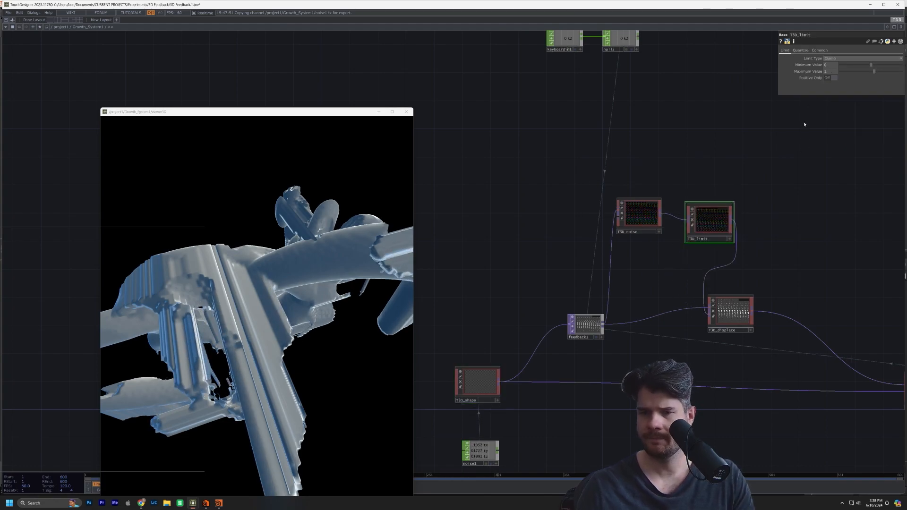
pyautogui.scroll(10, 708, 228)
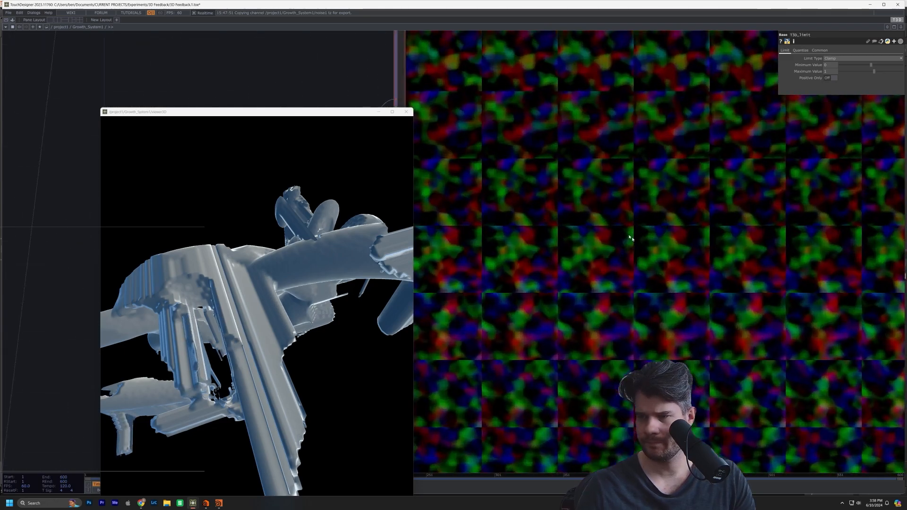
pyautogui.scroll(-10, 630, 238)
# Try a T3D distance operator fed by T3D_noise with a raised threshold, and delete it.
pyautogui.click(652, 236)
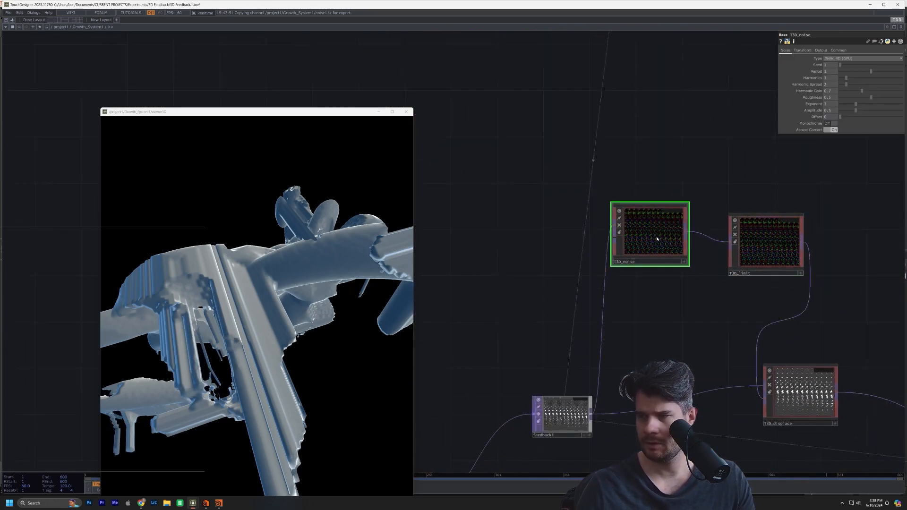
pyautogui.press('Tab')
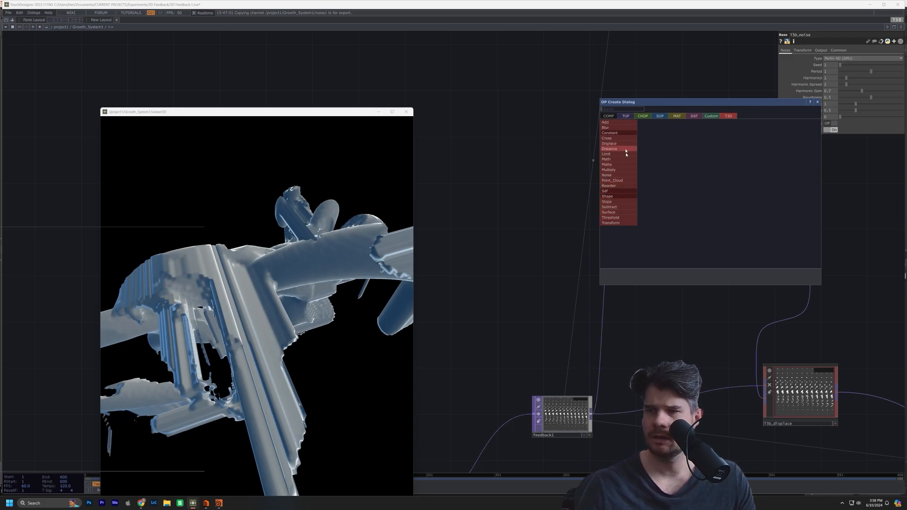
pyautogui.click(609, 149)
pyautogui.click(673, 137)
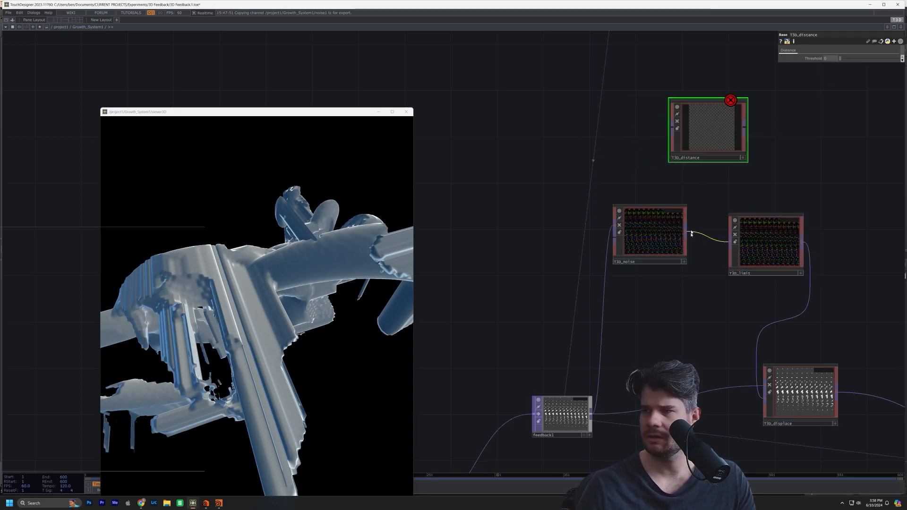
pyautogui.moveTo(687, 190); pyautogui.dragTo(671, 126)
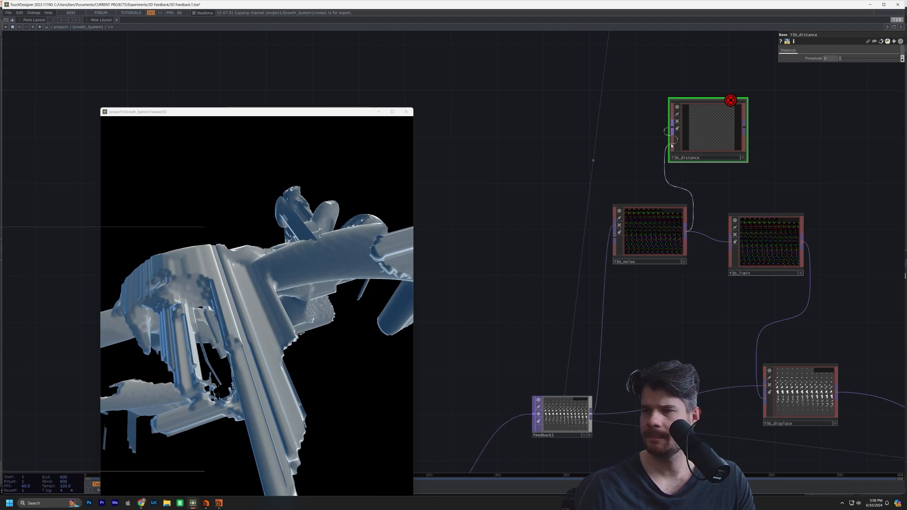
pyautogui.scroll(5, 704, 130)
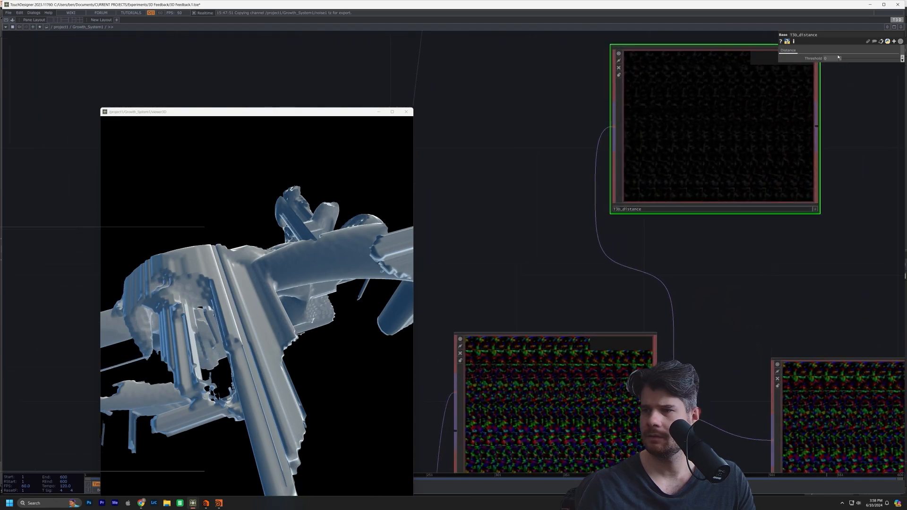
pyautogui.moveTo(865, 55)
pyautogui.mouseDown()
pyautogui.moveTo(891, 58)
pyautogui.moveTo(862, 68)
pyautogui.mouseUp()
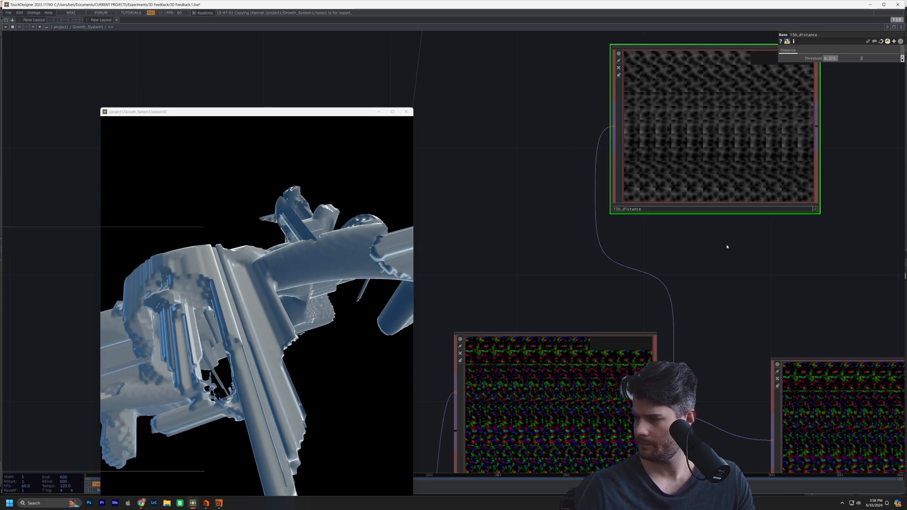
pyautogui.press('Delete')
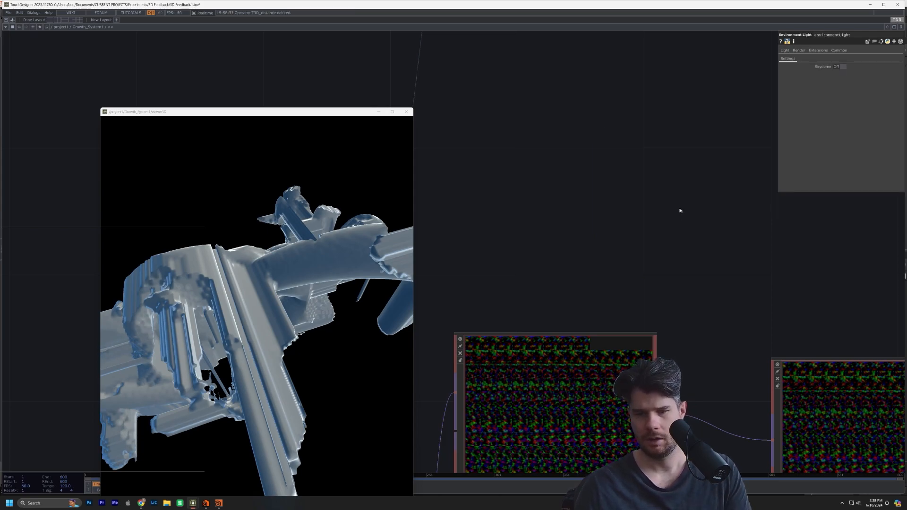
# Move the floating 3D viewer window aside and examine the growing form up close and from another angle.
pyautogui.moveTo(234, 114); pyautogui.dragTo(157, 46)
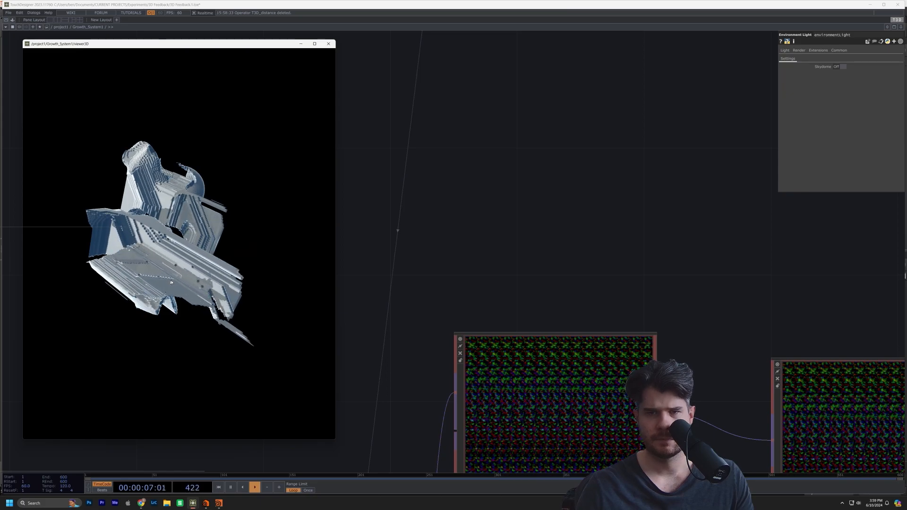
pyautogui.scroll(5, 167, 248)
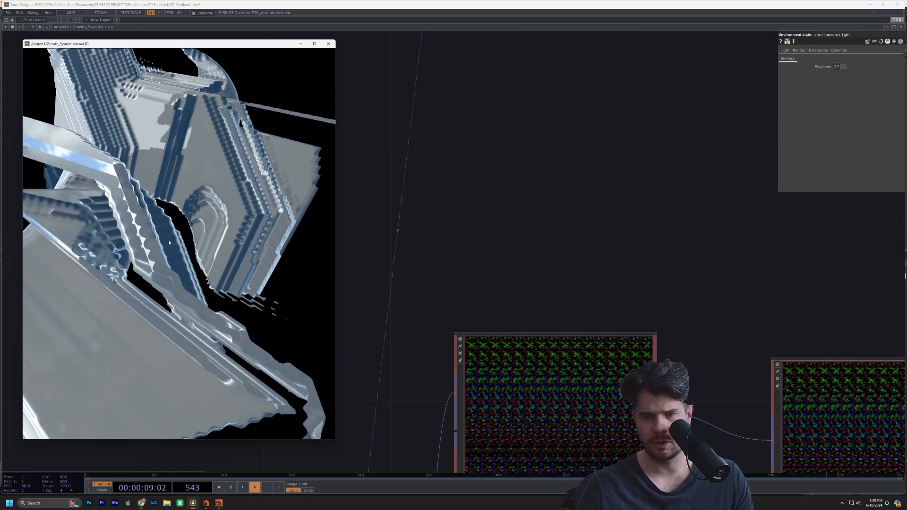
pyautogui.scroll(-3, 167, 248)
pyautogui.scroll(-4, 168, 248)
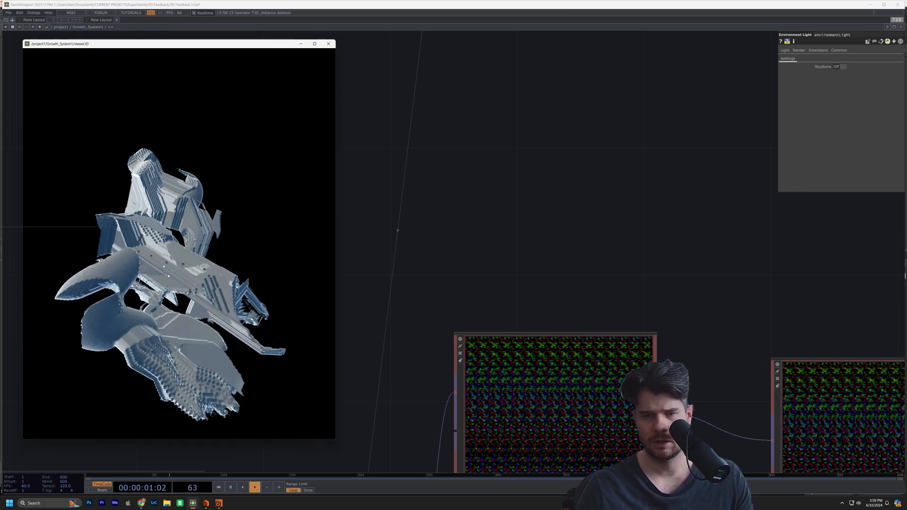
pyautogui.moveTo(251, 383); pyautogui.dragTo(268, 347)
# Try several maximum values on T3D_limit, including negative ones, and set the maximum value to 0.2.
pyautogui.scroll(-4, 524, 338)
pyautogui.click(727, 368)
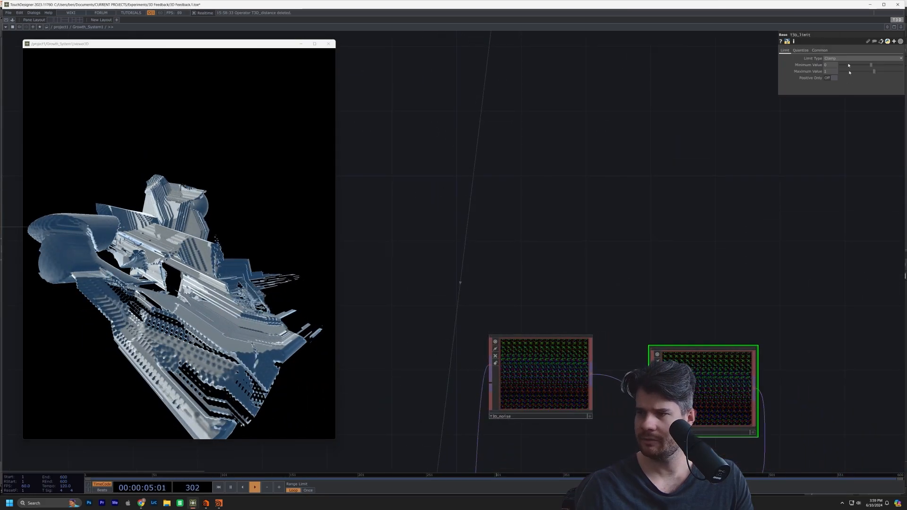
pyautogui.moveTo(829, 71); pyautogui.dragTo(820, 72, button='middle')
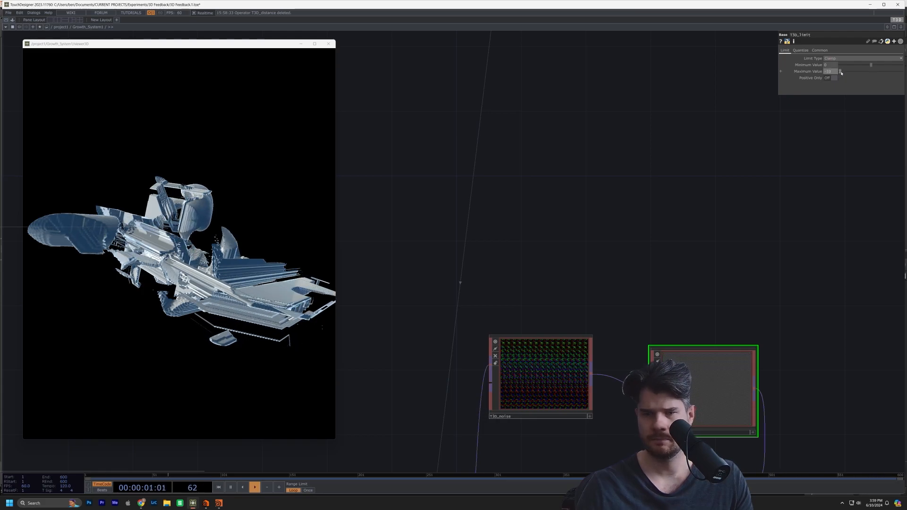
pyautogui.moveTo(841, 73); pyautogui.dragTo(846, 74)
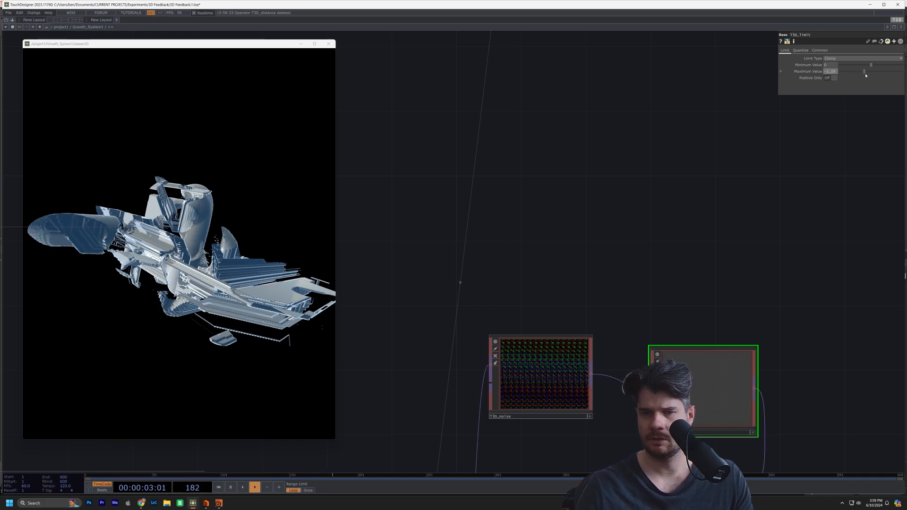
pyautogui.moveTo(871, 75); pyautogui.dragTo(873, 75)
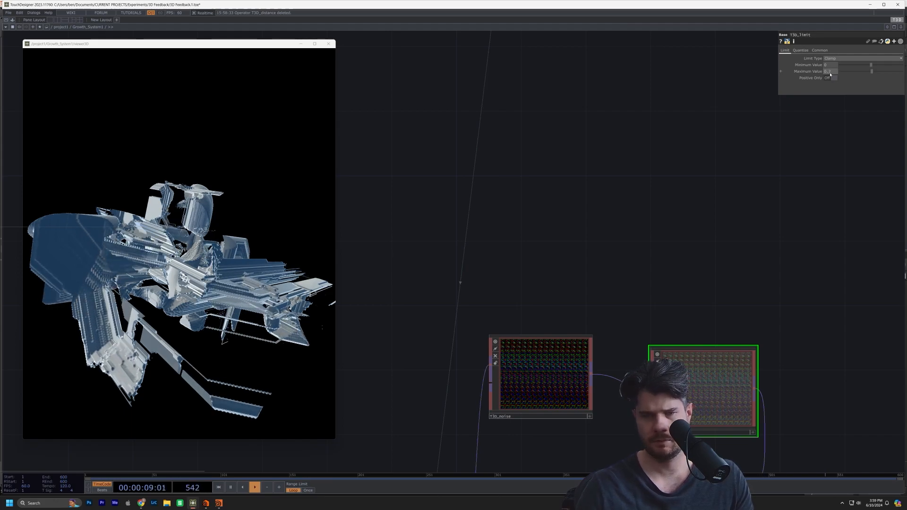
# Reposition and enlarge the floating 3D viewer window beside the network, and reset the feedback to restart the growth.
pyautogui.click(253, 363)
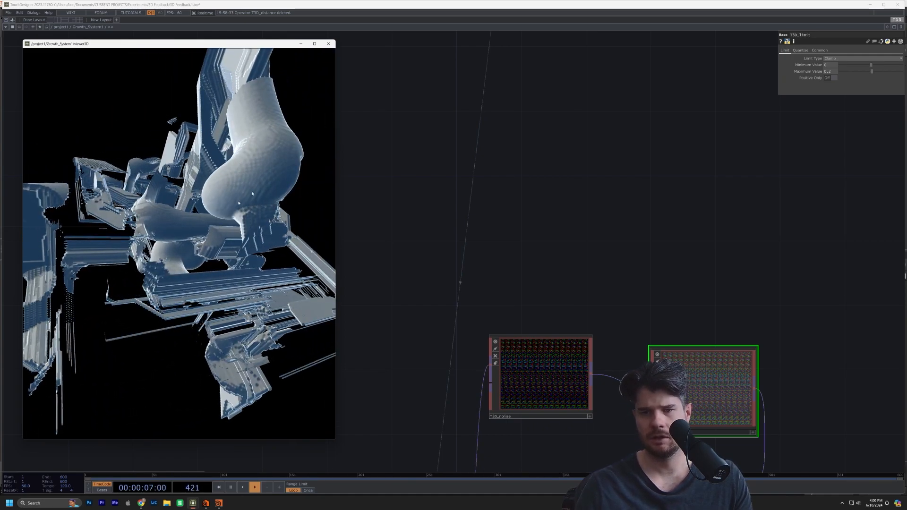
pyautogui.moveTo(254, 44); pyautogui.dragTo(231, 12)
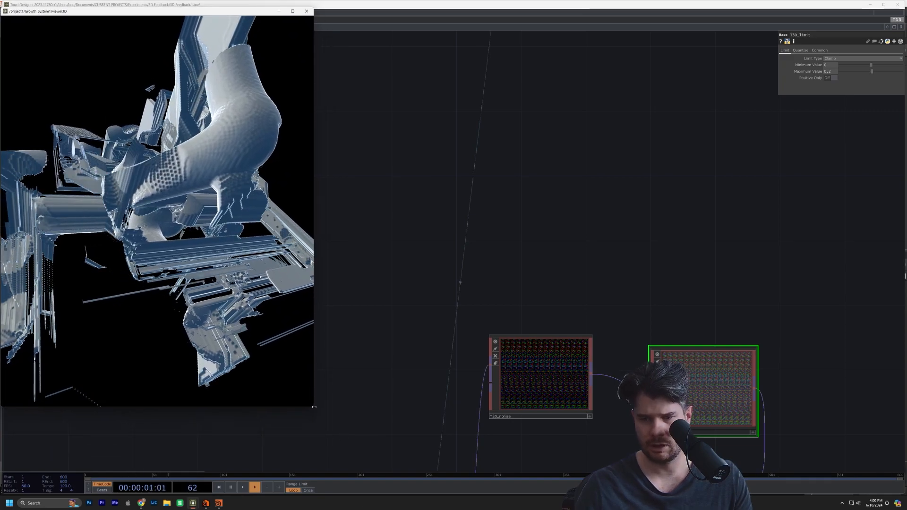
pyautogui.moveTo(313, 406); pyautogui.dragTo(382, 462)
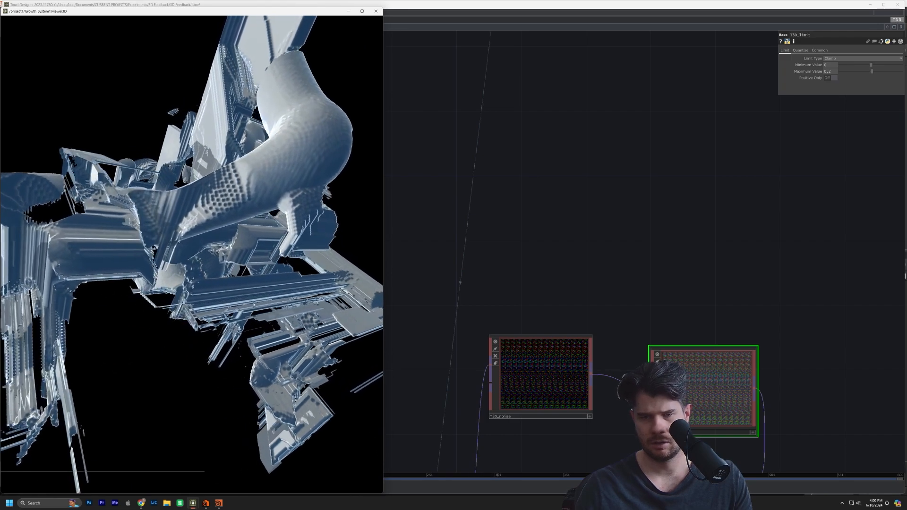
pyautogui.press('1')
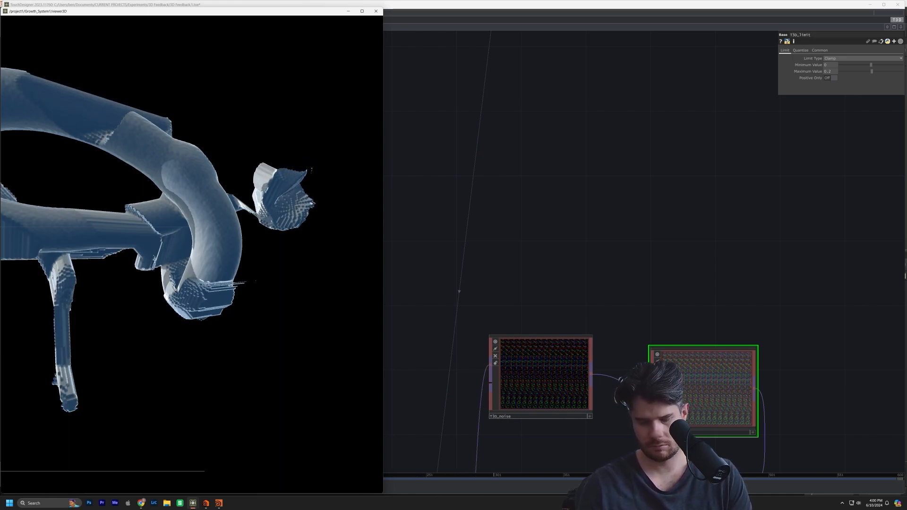
# Frame the feedback chain in the network and examine the growing form from several angles and distances.
pyautogui.scroll(-2, 674, 267)
pyautogui.scroll(-2, 674, 268)
pyautogui.moveTo(751, 279); pyautogui.dragTo(725, 222)
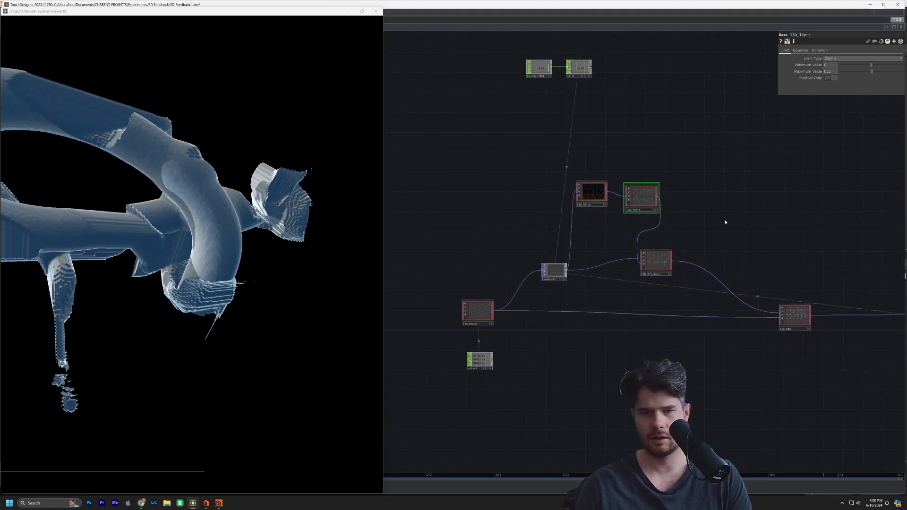
pyautogui.moveTo(107, 304); pyautogui.dragTo(64, 275)
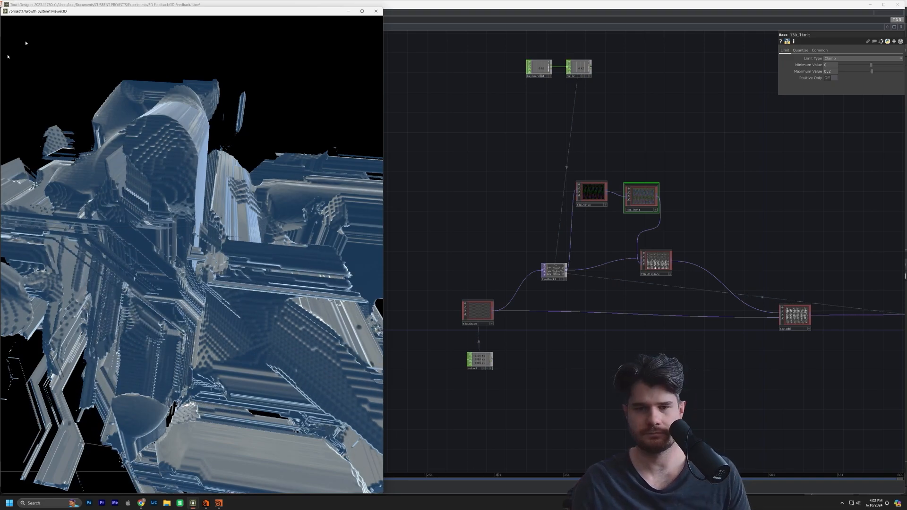
pyautogui.moveTo(187, 242); pyautogui.dragTo(245, 342)
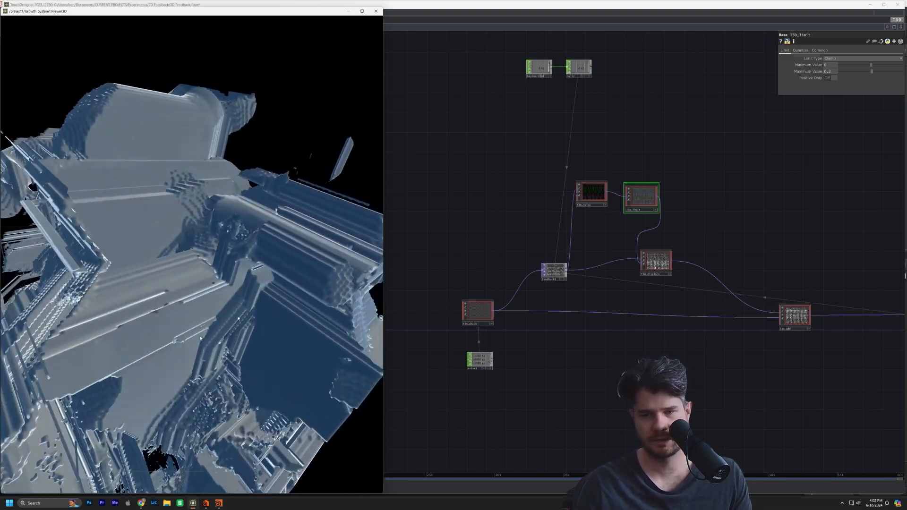
pyautogui.scroll(-5, 246, 341)
pyautogui.scroll(-2, 246, 342)
pyautogui.scroll(8, 200, 286)
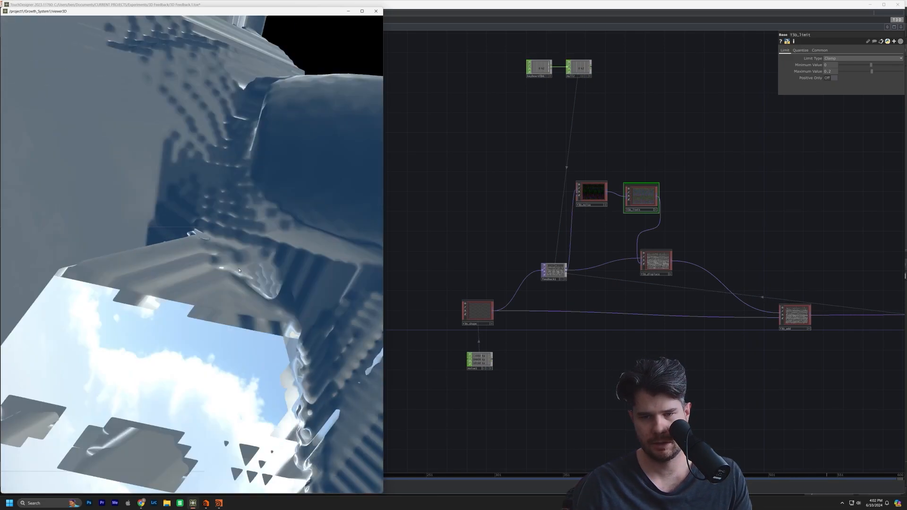
pyautogui.scroll(-6, 229, 334)
pyautogui.moveTo(237, 348); pyautogui.dragTo(338, 307)
# Reset the feedback again and view the new growth from other angles.
pyautogui.press('2')
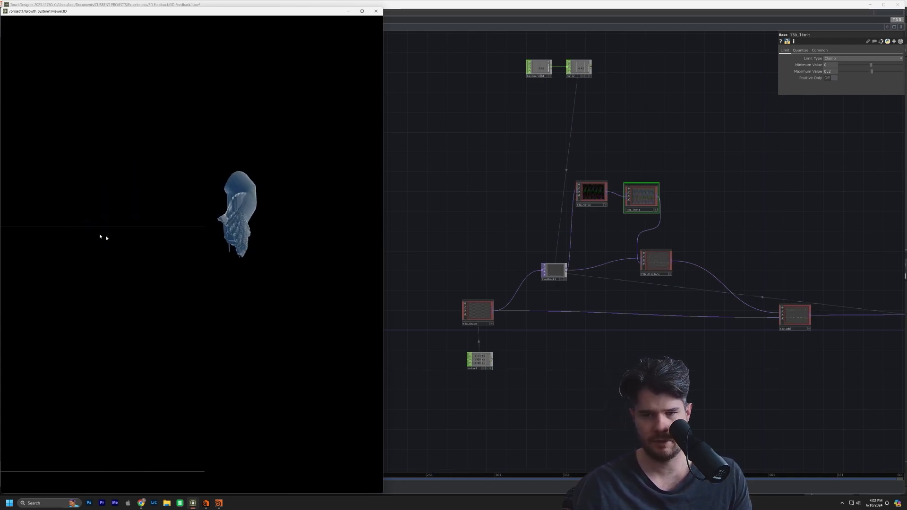
pyautogui.moveTo(270, 260); pyautogui.dragTo(97, 251)
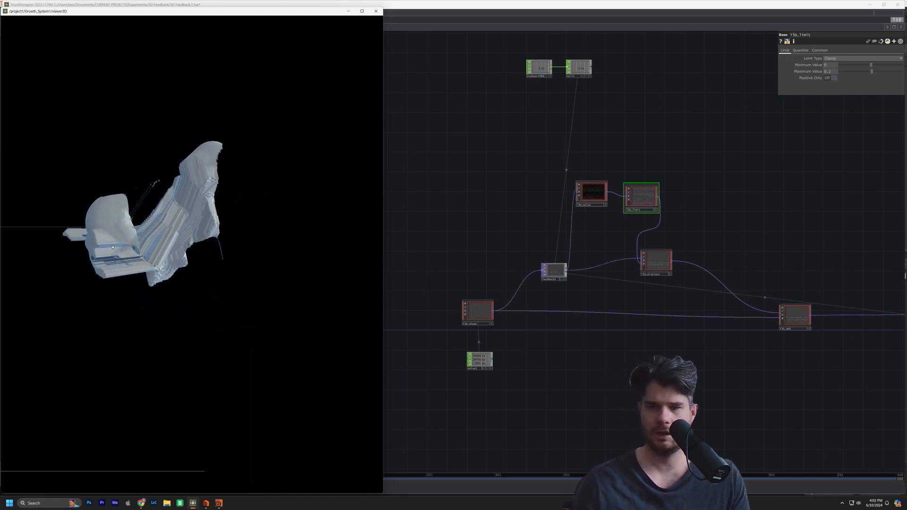
pyautogui.moveTo(223, 276); pyautogui.dragTo(196, 282)
# Inspect T3D_shape and its output up close while checking the regrowing form in the 3D viewer.
pyautogui.scroll(7, 486, 310)
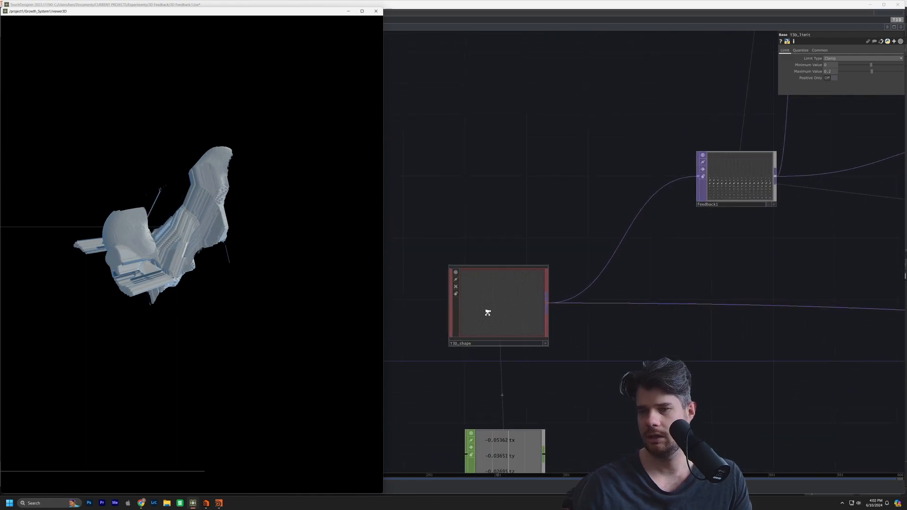
pyautogui.scroll(-5, 488, 310)
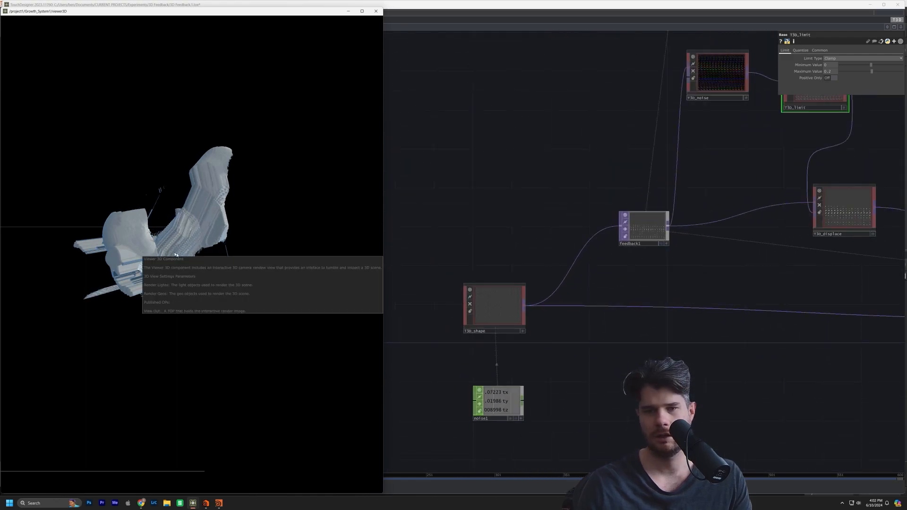
pyautogui.click(504, 321)
pyautogui.scroll(3, 504, 321)
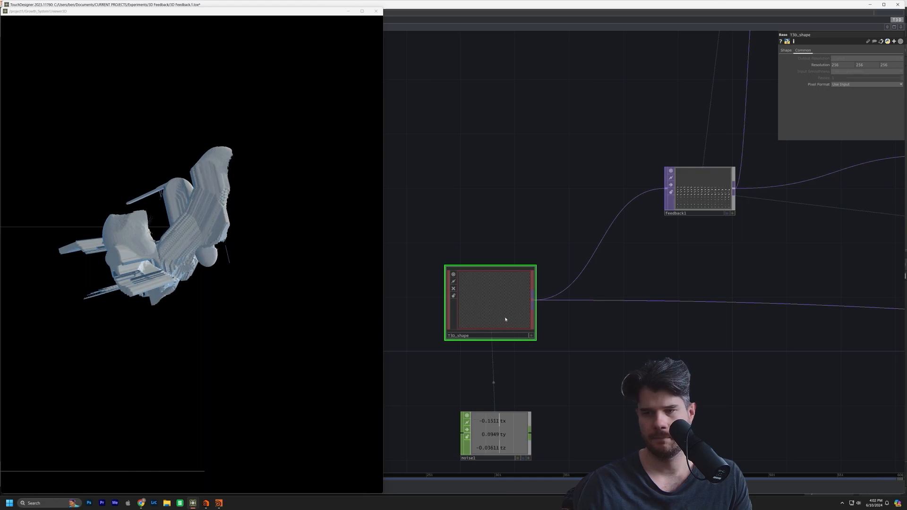
pyautogui.scroll(5, 506, 317)
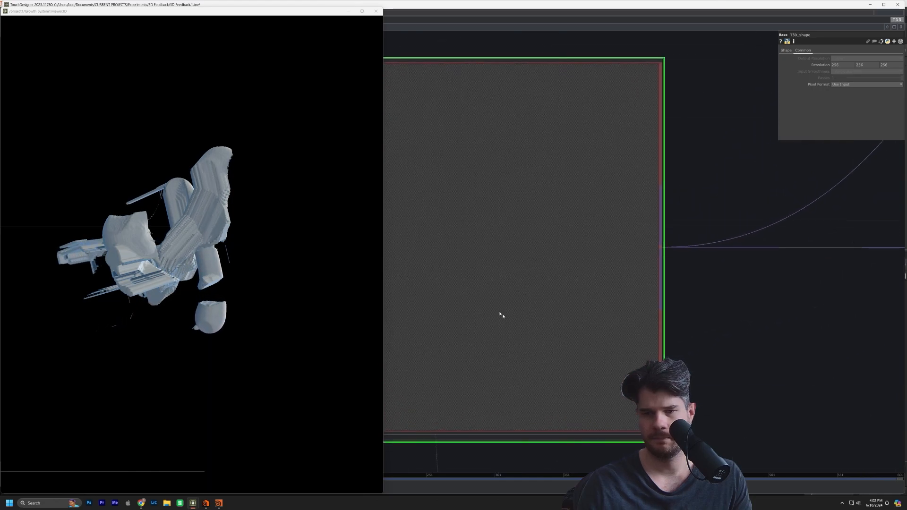
pyautogui.moveTo(187, 318); pyautogui.dragTo(180, 266)
# Move T3D_shape and the noise1 CHOP farther apart in the network to make room between them.
pyautogui.scroll(-5, 463, 294)
pyautogui.moveTo(539, 365); pyautogui.dragTo(676, 328)
pyautogui.scroll(-1, 759, 335)
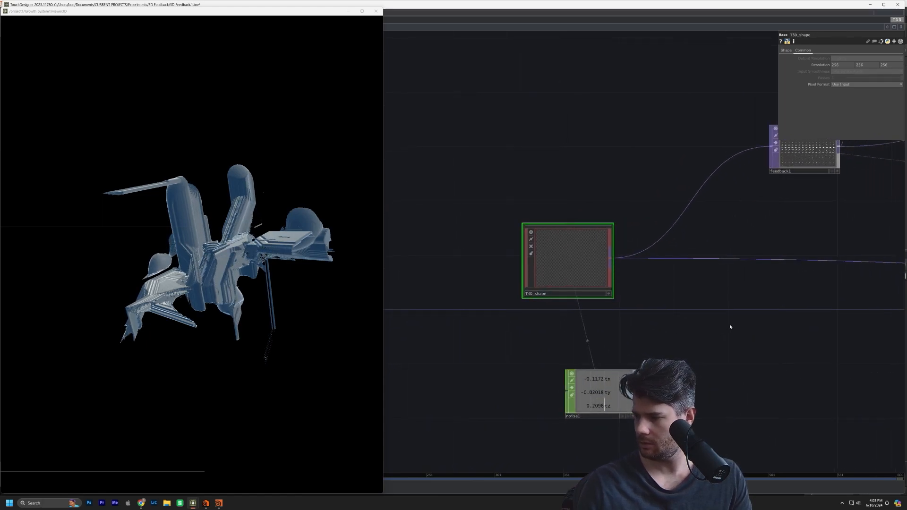
pyautogui.moveTo(550, 279); pyautogui.dragTo(469, 278)
pyautogui.moveTo(609, 407); pyautogui.dragTo(649, 366)
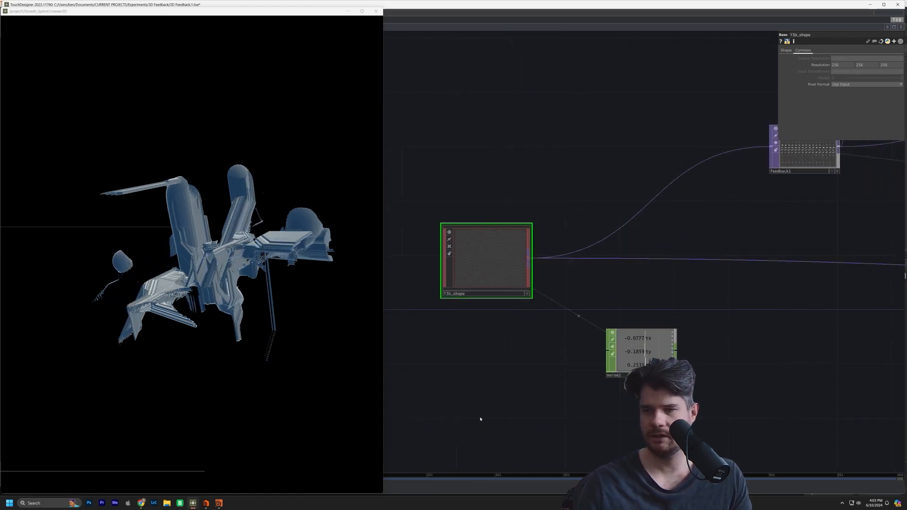
# Add a Noise TOP to the network below and beside T3D_shape.
pyautogui.moveTo(481, 419); pyautogui.dragTo(625, 374)
pyautogui.press('Tab')
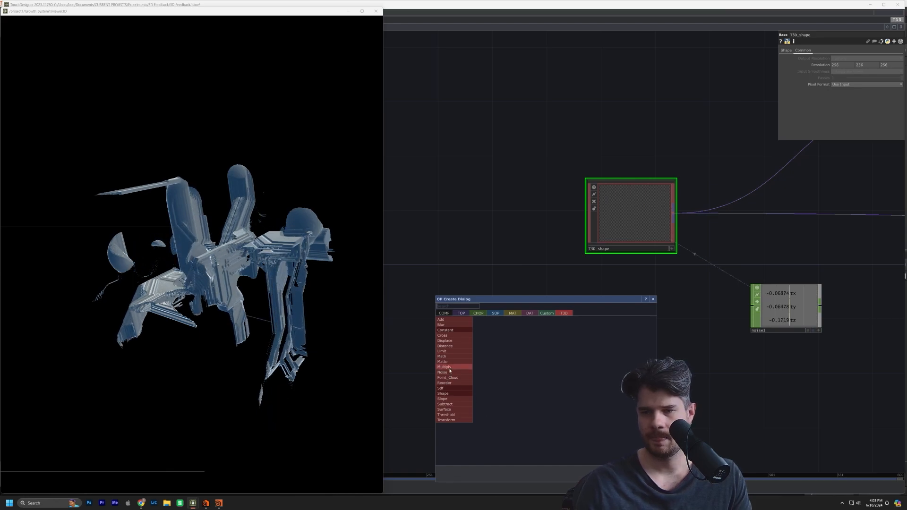
pyautogui.click(460, 314)
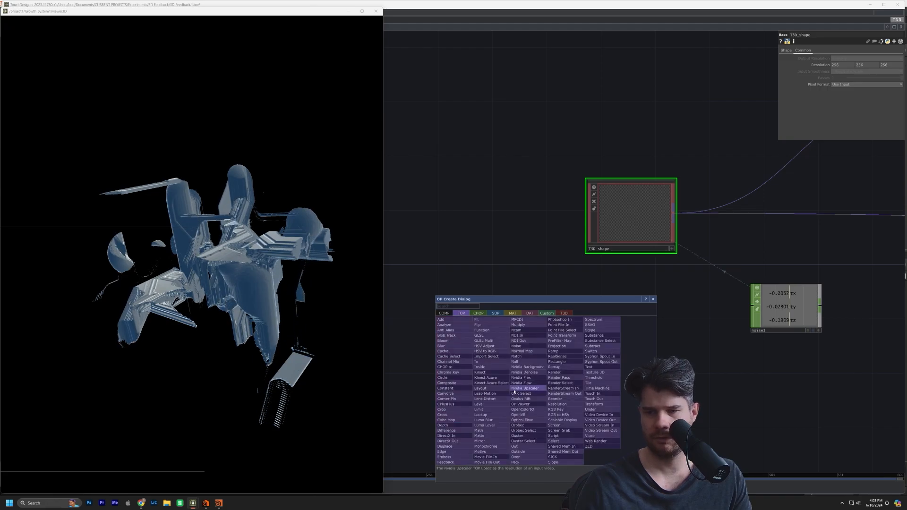
pyautogui.write('ra')
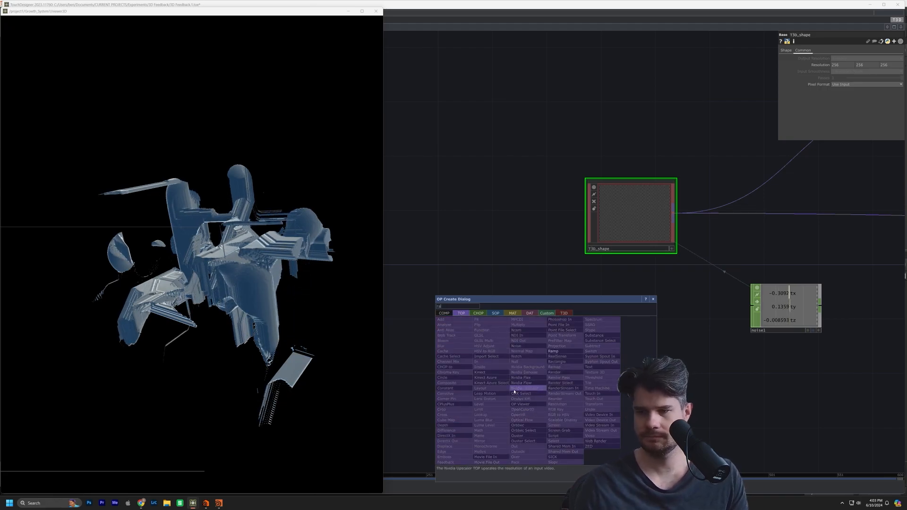
pyautogui.press('BackSpace')
pyautogui.press('BackSpace')
pyautogui.write('noise')
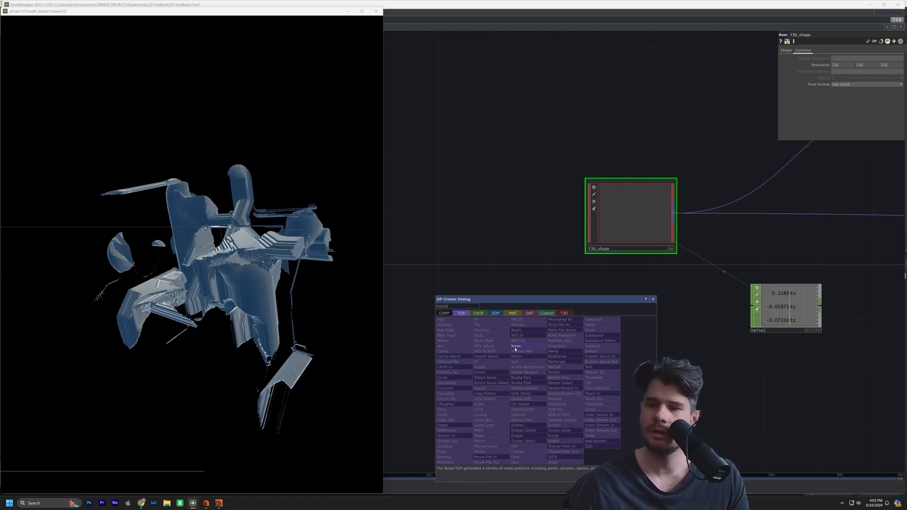
pyautogui.click(514, 346)
pyautogui.click(484, 396)
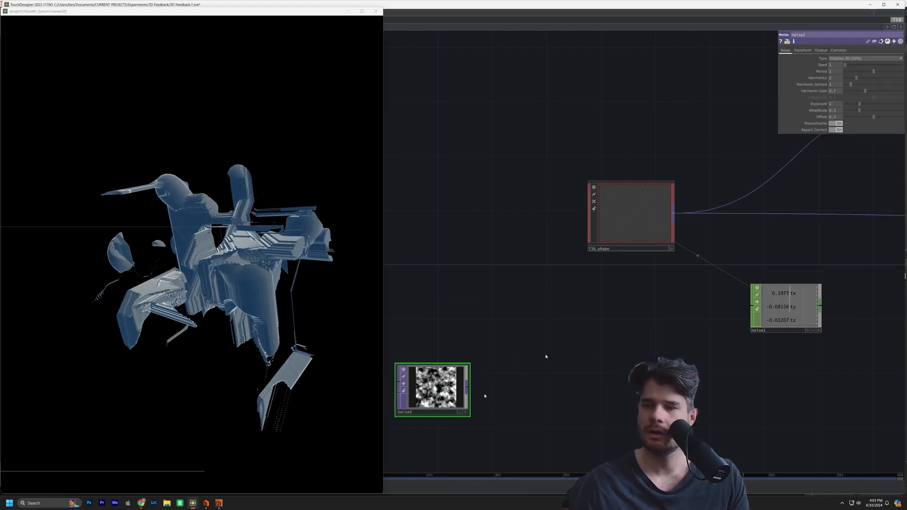
# Set the new noise2 TOP's resolution to 1 by 1.
pyautogui.click(838, 50)
pyautogui.press('Tab')
pyautogui.write('1')
pyautogui.press('Tab')
pyautogui.moveTo(750, 103); pyautogui.dragTo(754, 101)
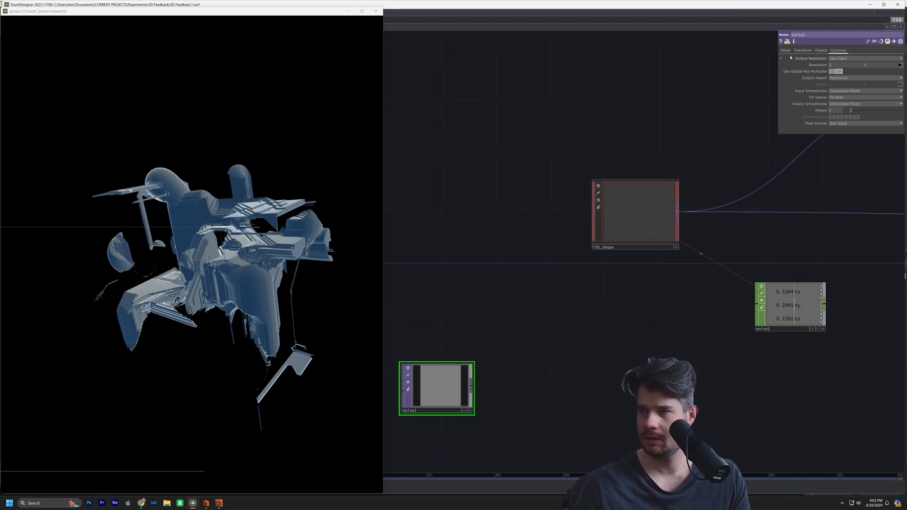
# Turn off Monochrome on noise2 and animate its Z translation with an elapsed-seconds expression.
pyautogui.click(785, 50)
pyautogui.click(837, 123)
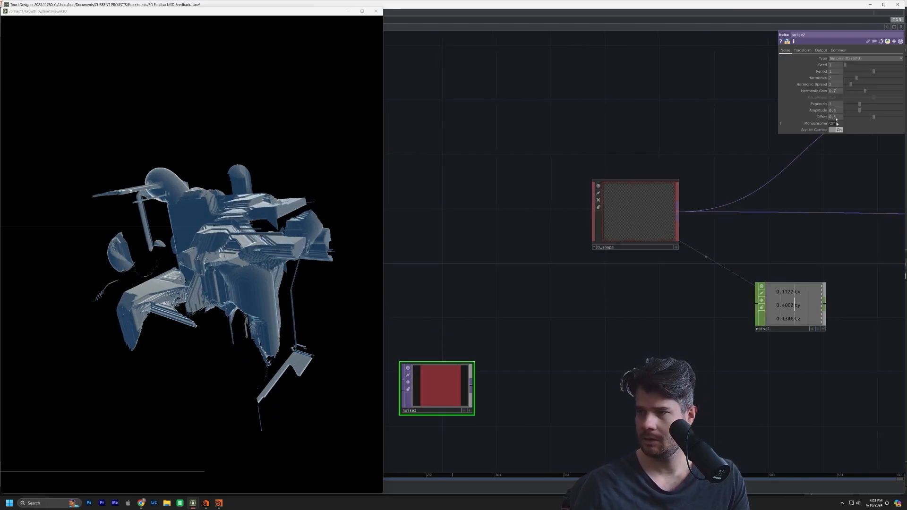
pyautogui.click(804, 50)
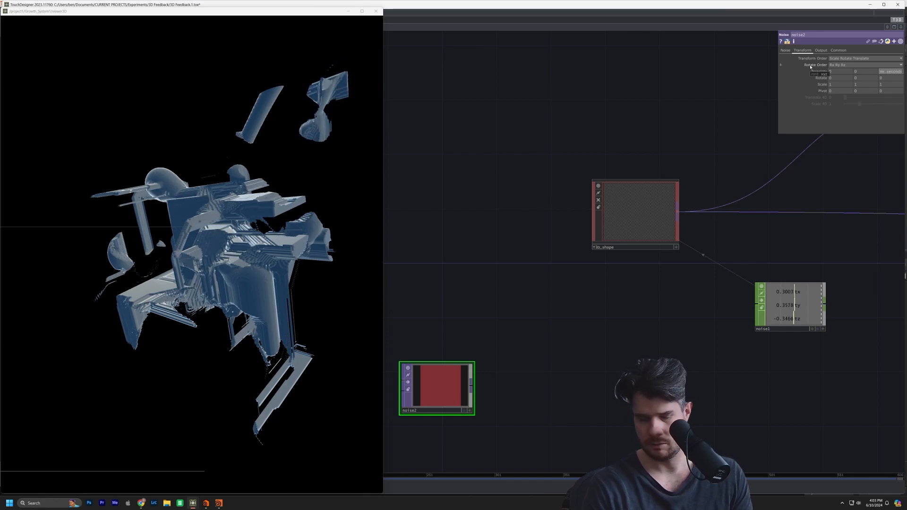
pyautogui.press('Return')
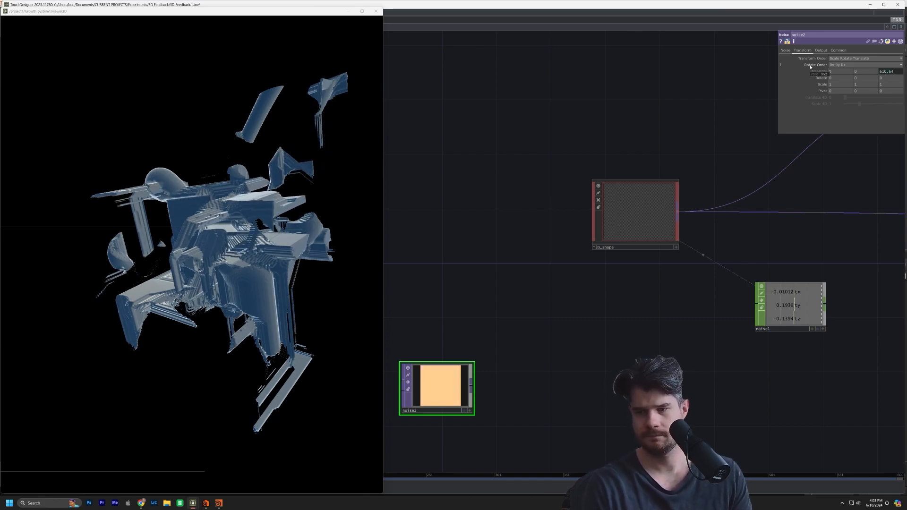
# Add a TOP to CHOP beside noise2 and assign noise2 as its source TOP.
pyautogui.moveTo(453, 396); pyautogui.dragTo(432, 380)
pyautogui.press('Tab')
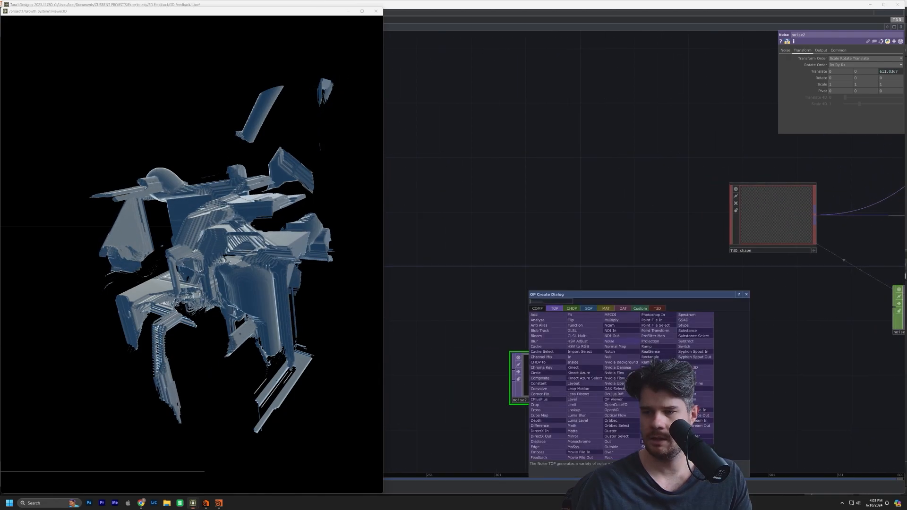
pyautogui.click(572, 308)
pyautogui.write('top')
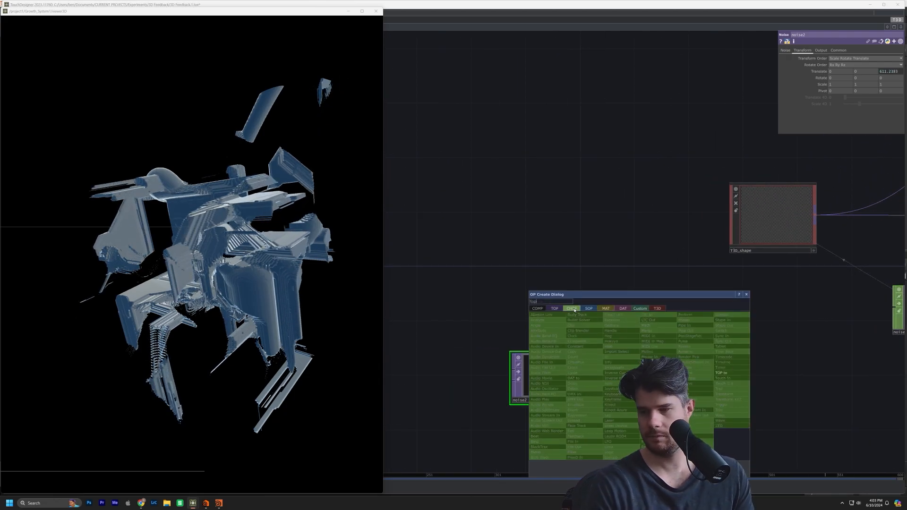
pyautogui.click(743, 377)
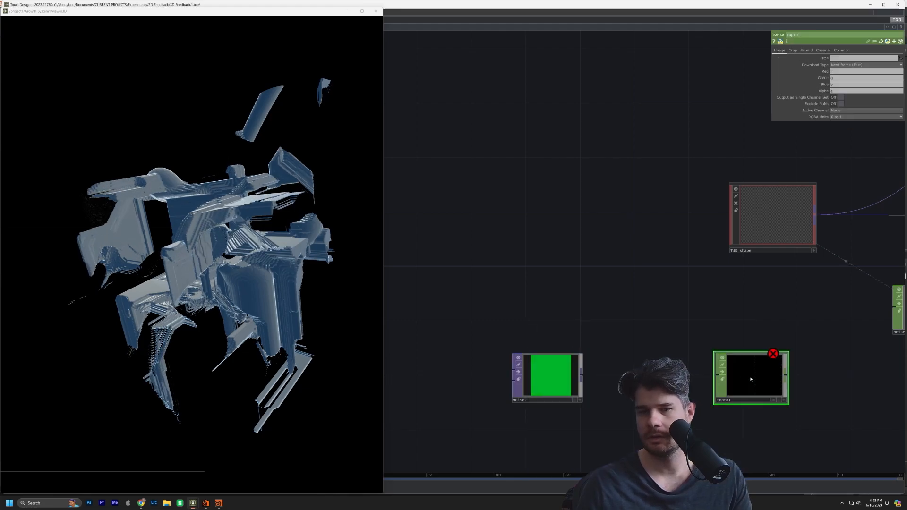
pyautogui.moveTo(547, 378); pyautogui.dragTo(735, 378)
pyautogui.moveTo(651, 347); pyautogui.dragTo(623, 353)
pyautogui.moveTo(210, 364); pyautogui.dragTo(120, 313)
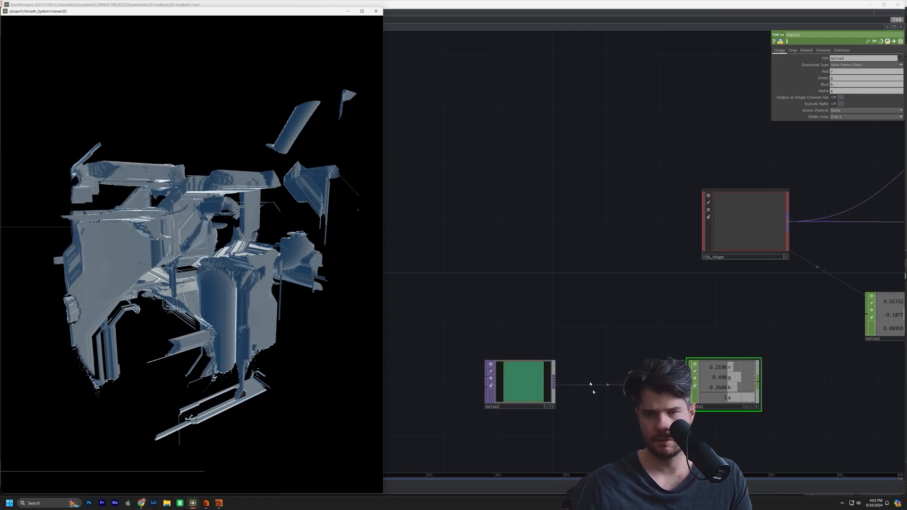
# Drive the red component of T3D_shape's Fill Color with topto1's r channel.
pyautogui.scroll(3, 591, 390)
pyautogui.moveTo(577, 397); pyautogui.dragTo(429, 412)
pyautogui.click(704, 164)
pyautogui.moveTo(653, 259); pyautogui.dragTo(519, 262)
pyautogui.scroll(3, 587, 344)
pyautogui.click(787, 51)
pyautogui.moveTo(671, 234); pyautogui.dragTo(820, 228)
pyautogui.moveTo(741, 398); pyautogui.dragTo(629, 333)
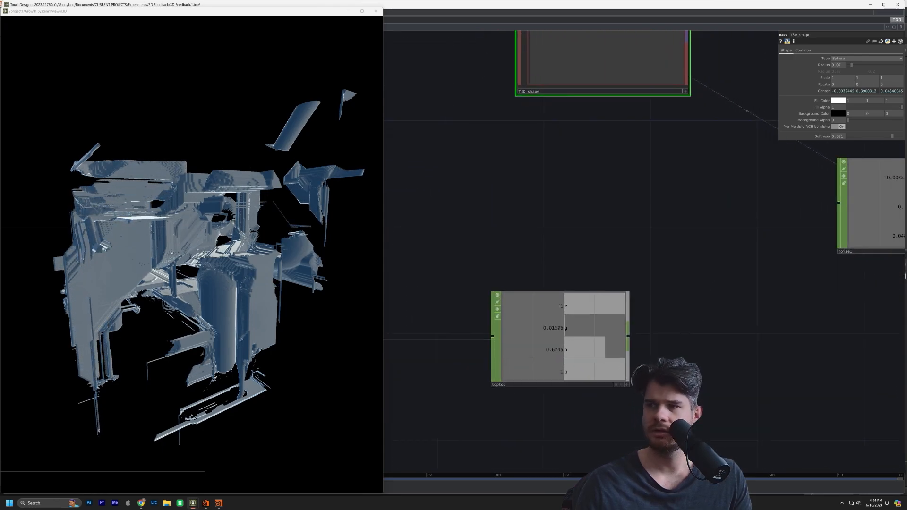
pyautogui.click(627, 385)
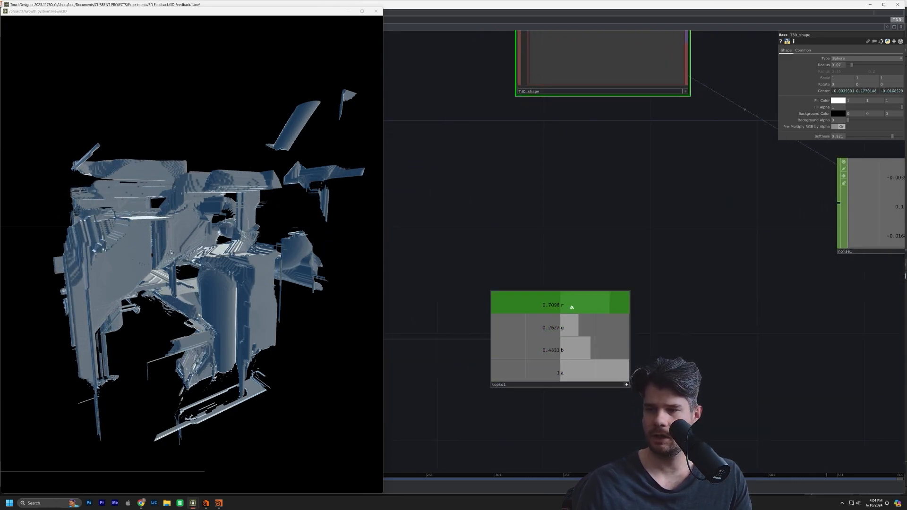
pyautogui.click(854, 97)
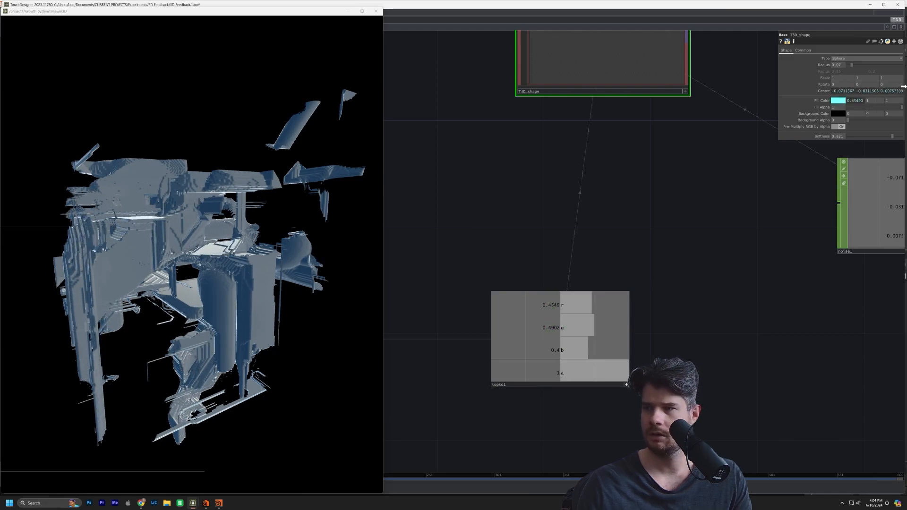
# Reference topto1's g and b channels in the green and blue components of T3D_shape's Fill Color.
pyautogui.moveTo(875, 101); pyautogui.dragTo(874, 100)
pyautogui.click(875, 98)
pyautogui.moveTo(591, 352); pyautogui.dragTo(899, 103)
pyautogui.click(899, 103)
# Check the coloured slices in T3D_displace and connect null1's output to T3D_surface's second input as well.
pyautogui.scroll(-5, 506, 354)
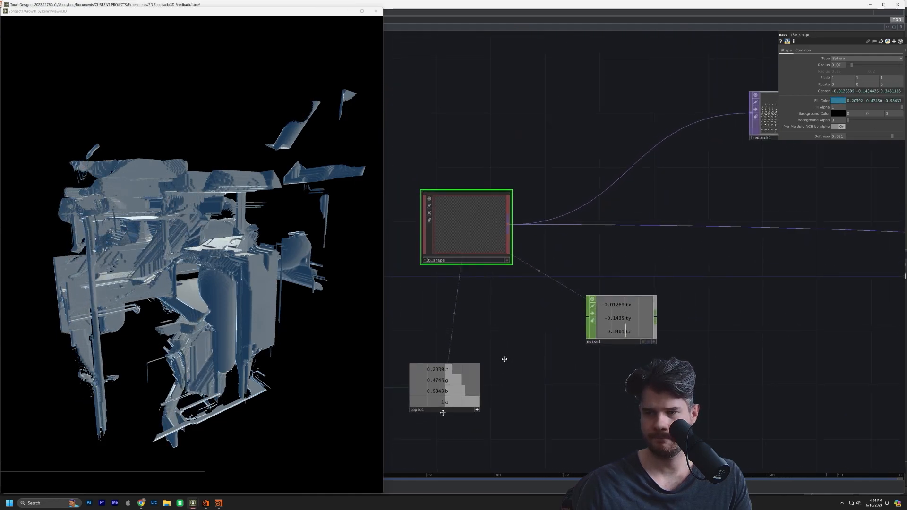
pyautogui.scroll(5, 569, 379)
pyautogui.scroll(8, 671, 248)
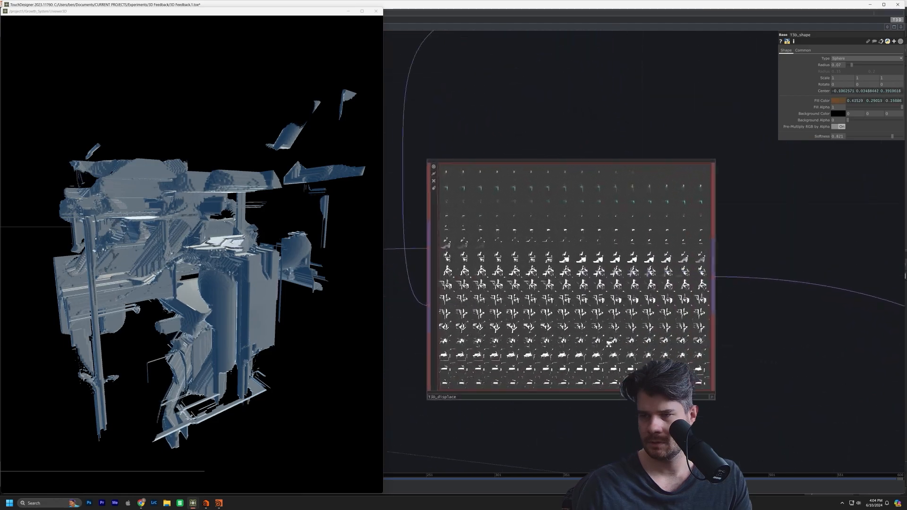
pyautogui.scroll(3, 615, 98)
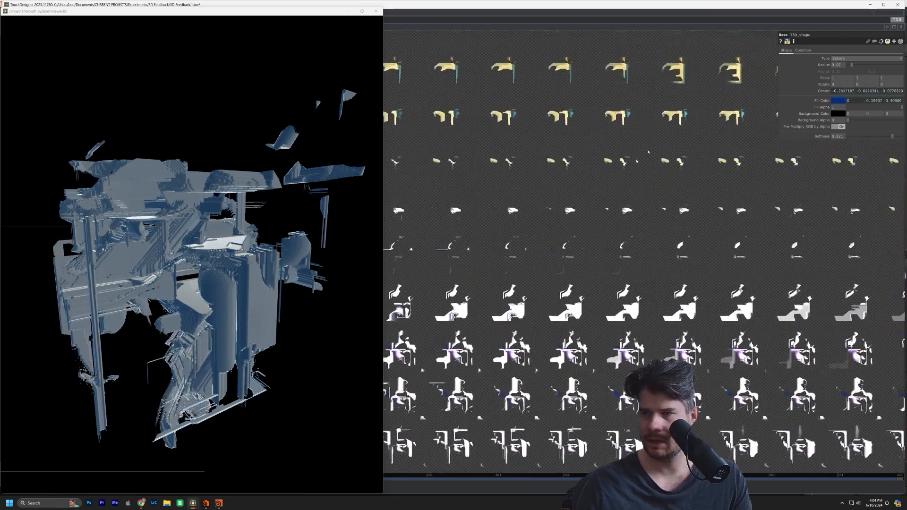
pyautogui.scroll(-8, 592, 206)
pyautogui.moveTo(741, 233); pyautogui.dragTo(475, 301)
pyautogui.moveTo(661, 328); pyautogui.dragTo(485, 381)
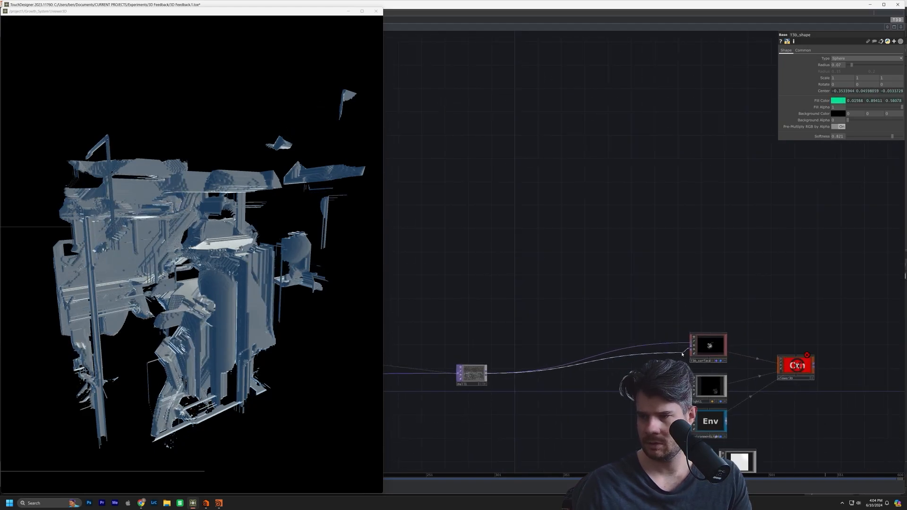
pyautogui.click(682, 354)
# Examine the coloured growth up close and from several angles, and look over the feedback chain in the network.
pyautogui.moveTo(190, 292); pyautogui.dragTo(16, 297)
pyautogui.moveTo(250, 340); pyautogui.dragTo(148, 299)
pyautogui.scroll(5, 83, 313)
pyautogui.scroll(-5, 83, 313)
pyautogui.moveTo(83, 314); pyautogui.dragTo(128, 318)
pyautogui.scroll(5, 154, 303)
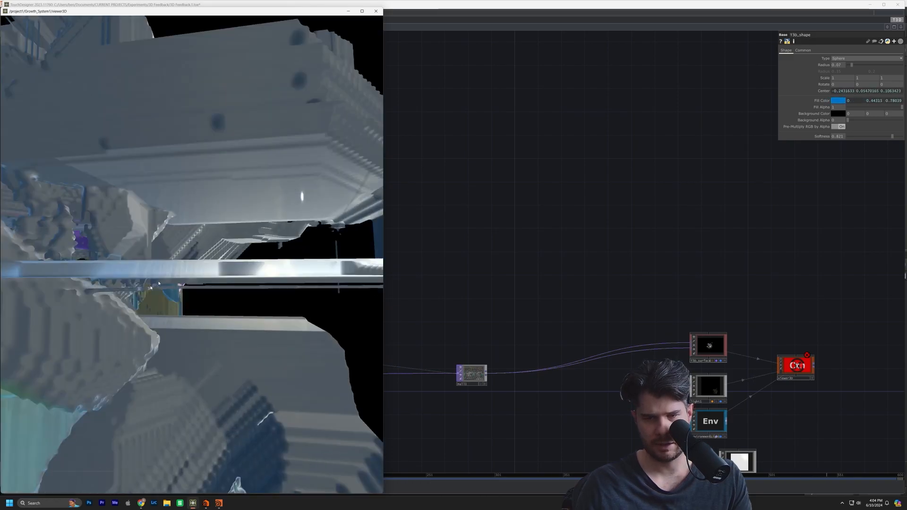
pyautogui.scroll(-8, 156, 305)
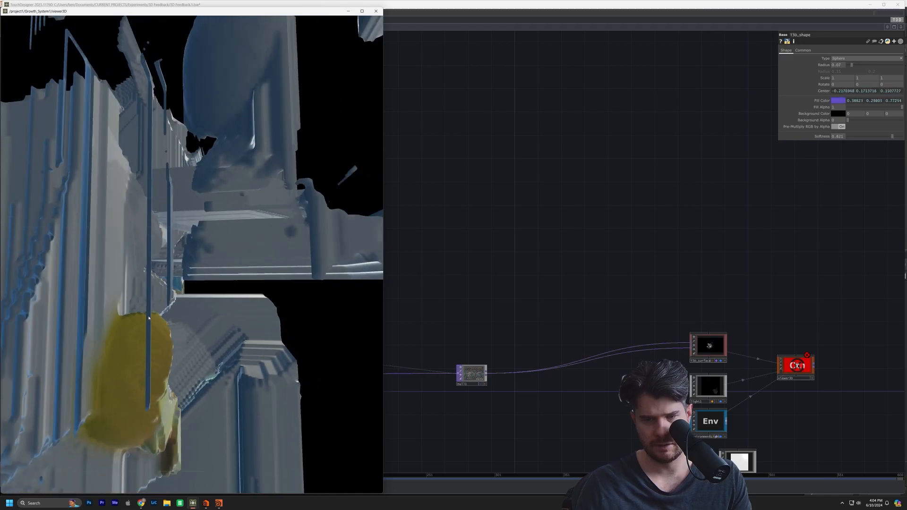
pyautogui.scroll(3, 185, 300)
pyautogui.moveTo(185, 300); pyautogui.dragTo(157, 309)
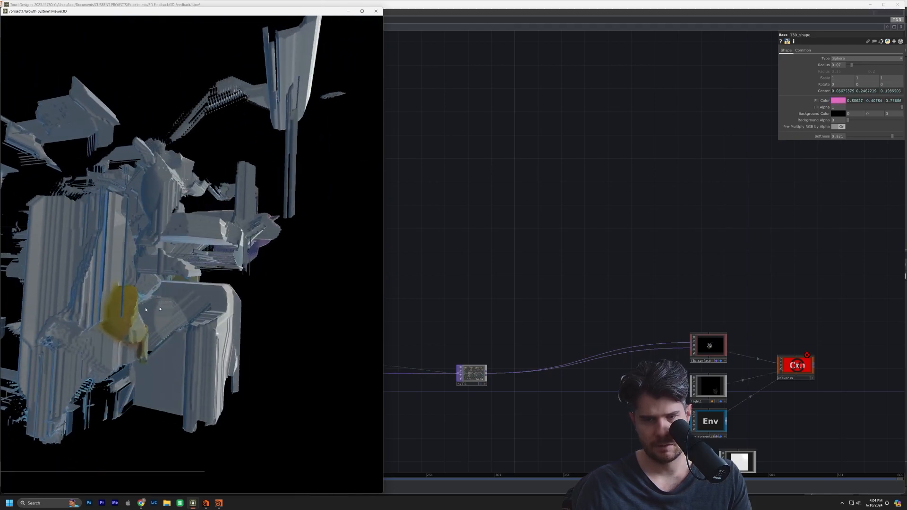
pyautogui.scroll(2, 98, 303)
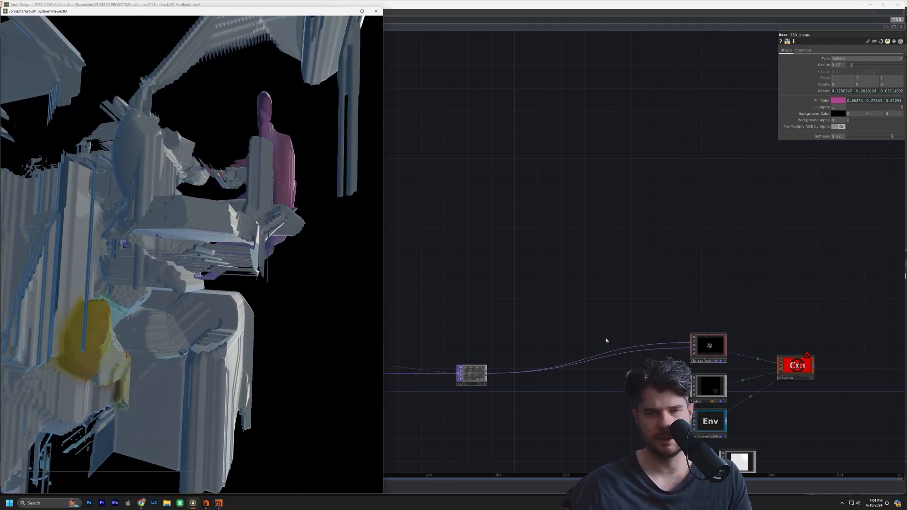
pyautogui.moveTo(569, 318); pyautogui.dragTo(759, 308)
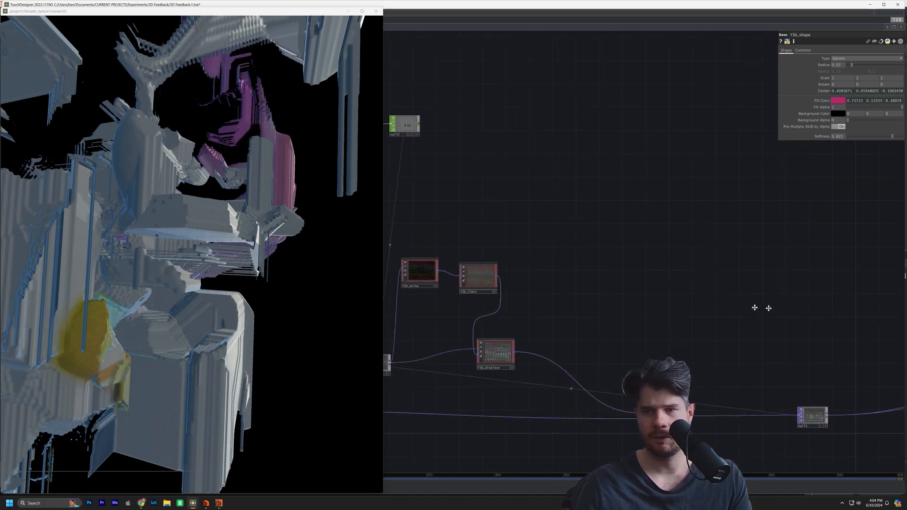
pyautogui.scroll(-2, 711, 323)
pyautogui.scroll(-1, 710, 323)
pyautogui.moveTo(806, 351); pyautogui.dragTo(603, 320)
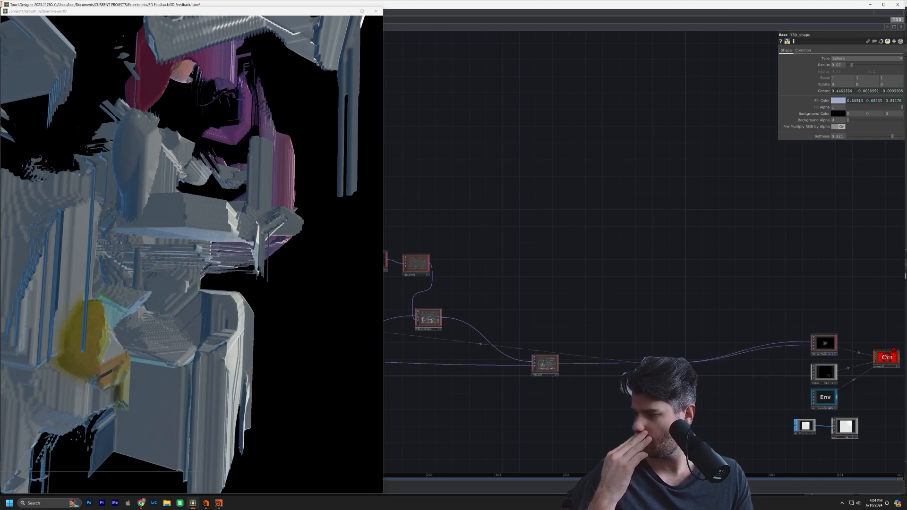
pyautogui.moveTo(135, 289); pyautogui.dragTo(165, 241)
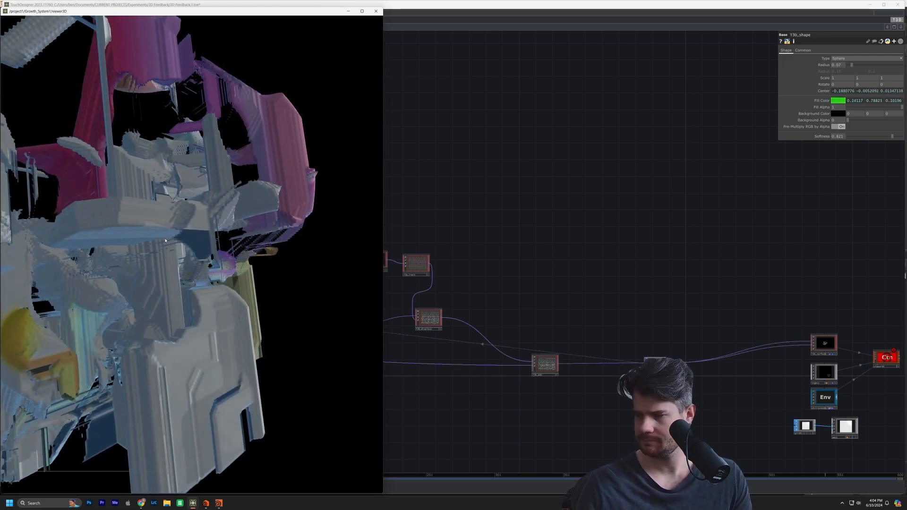
# Lower T3D_surface's Threshold to 0.
pyautogui.moveTo(752, 430); pyautogui.dragTo(645, 418)
pyautogui.scroll(3, 709, 360)
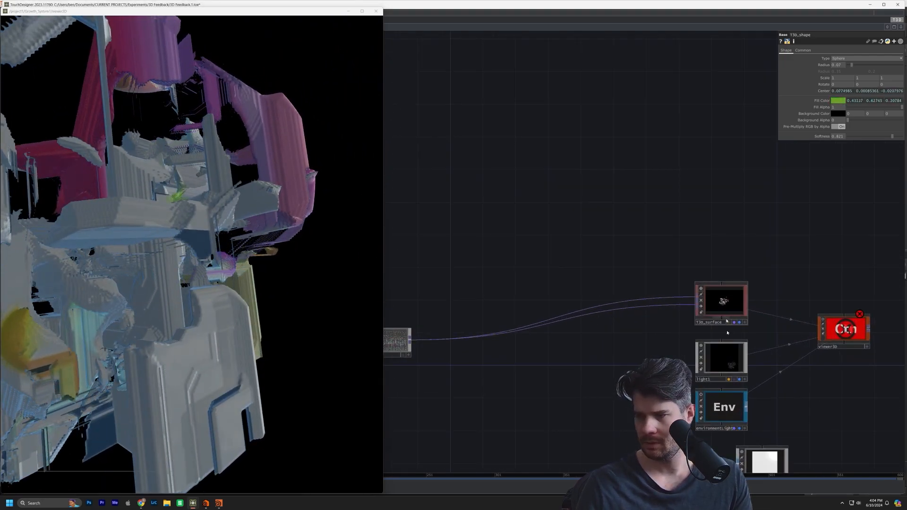
pyautogui.click(734, 309)
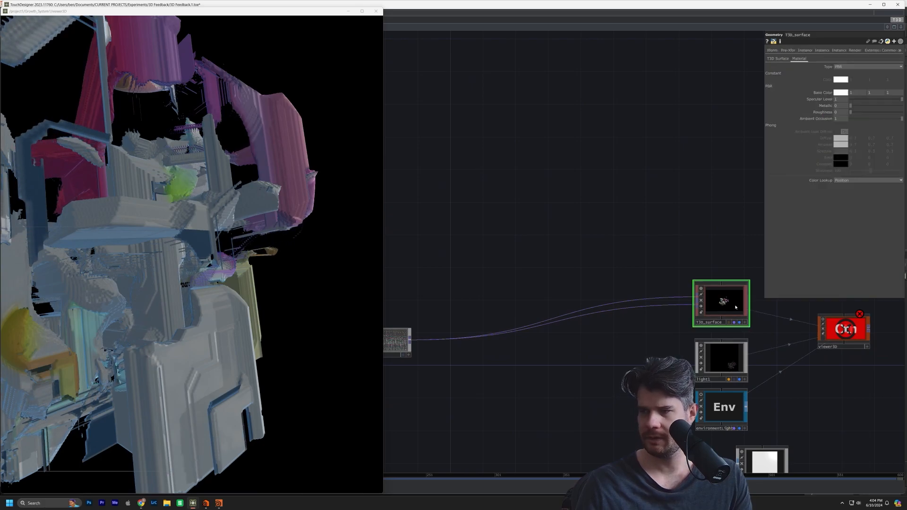
pyautogui.click(777, 58)
pyautogui.moveTo(887, 67); pyautogui.dragTo(868, 76)
pyautogui.moveTo(238, 297)
pyautogui.mouseDown()
pyautogui.moveTo(295, 397)
pyautogui.moveTo(227, 307)
pyautogui.moveTo(258, 298)
pyautogui.moveTo(236, 257)
pyautogui.moveTo(226, 288)
pyautogui.mouseUp()
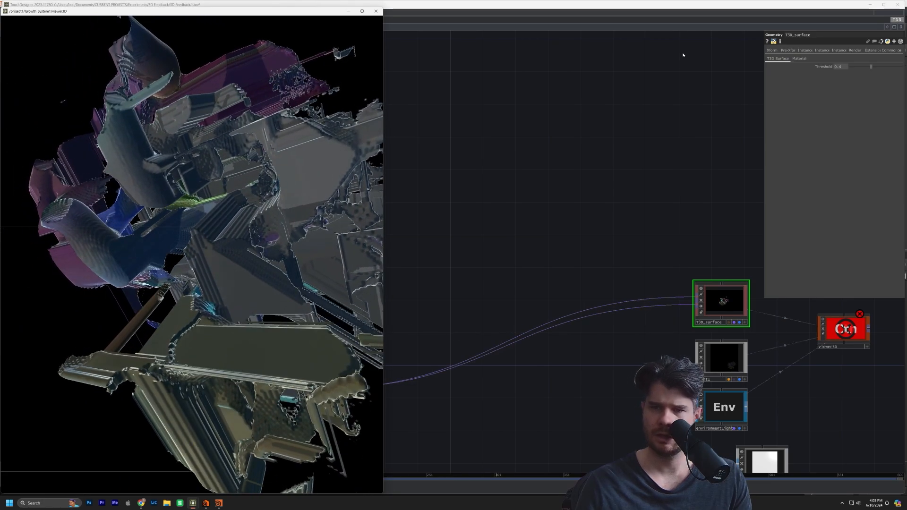
pyautogui.click(871, 67)
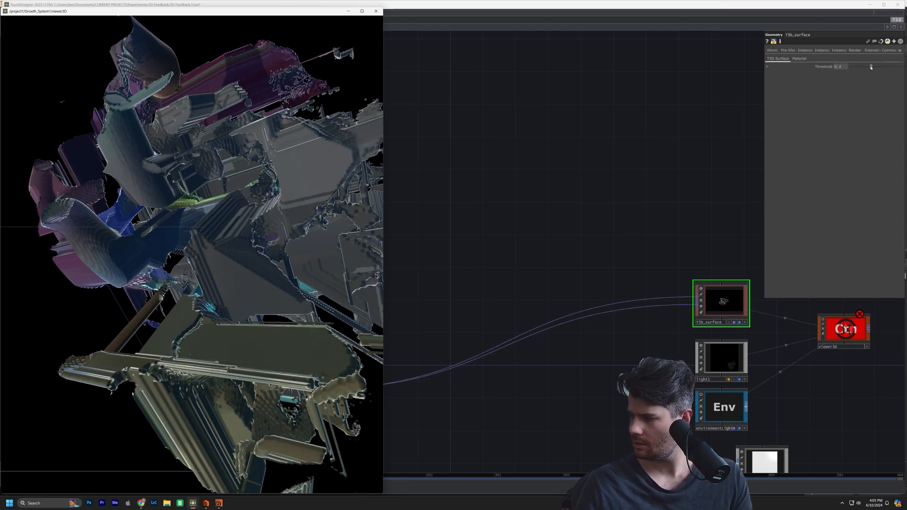
pyautogui.moveTo(871, 67); pyautogui.dragTo(849, 74)
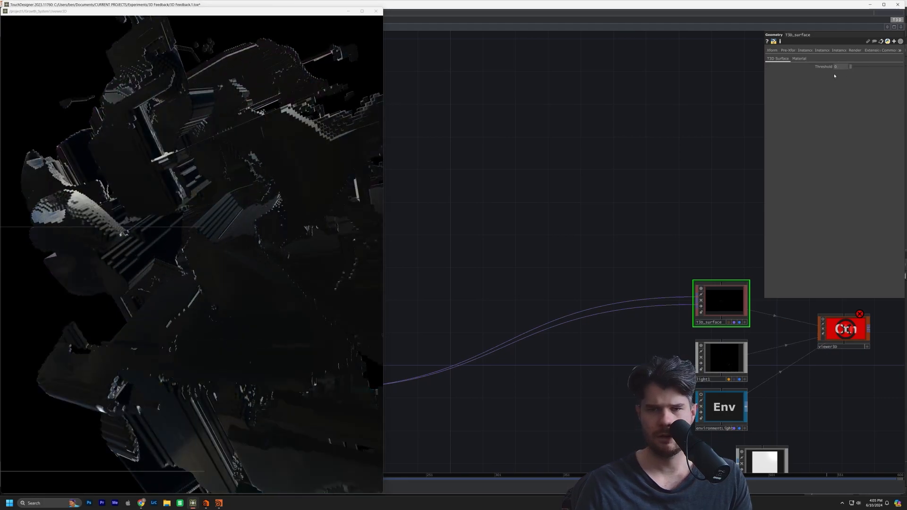
# Examine how the surface renders with the new threshold as the form grows.
pyautogui.moveTo(222, 215); pyautogui.dragTo(197, 253)
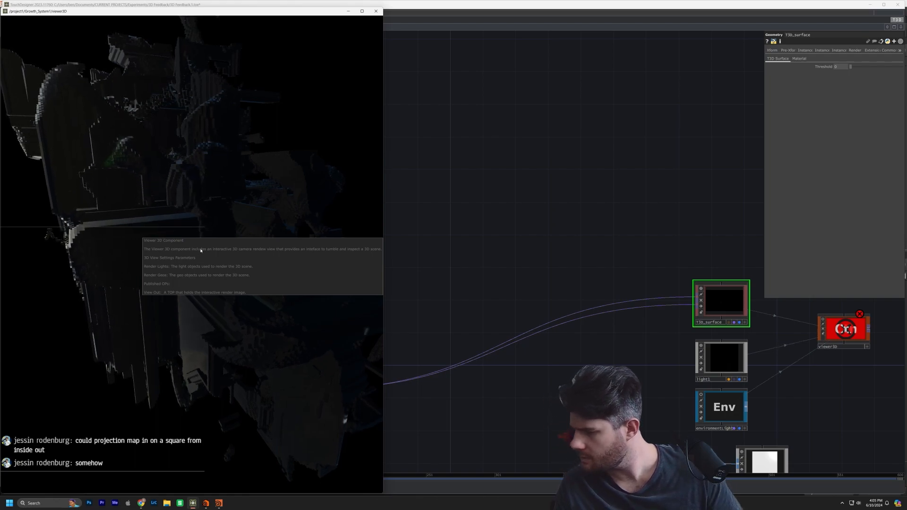
pyautogui.moveTo(197, 254); pyautogui.dragTo(233, 297)
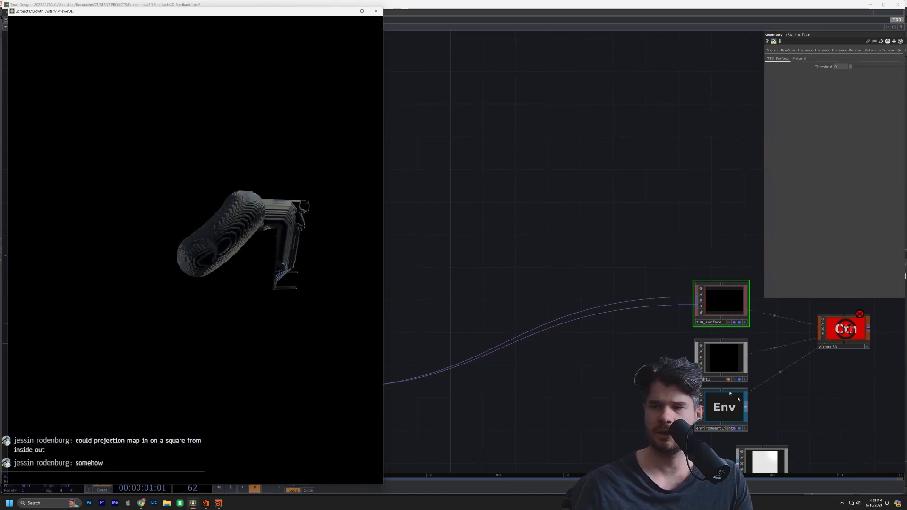
pyautogui.moveTo(485, 282); pyautogui.dragTo(486, 249)
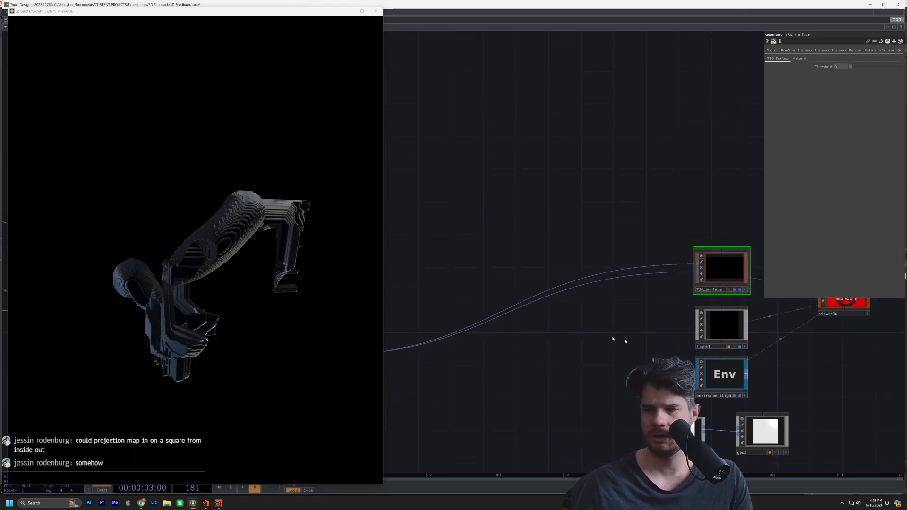
# Raise T3D_surface's Threshold to 0.8 and check the form from another angle.
pyautogui.click(726, 322)
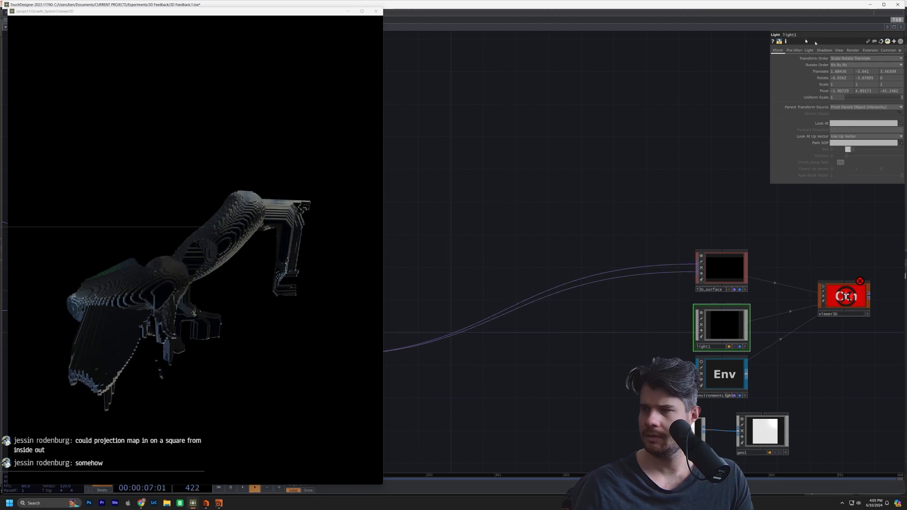
pyautogui.click(733, 261)
pyautogui.moveTo(853, 67); pyautogui.dragTo(896, 73)
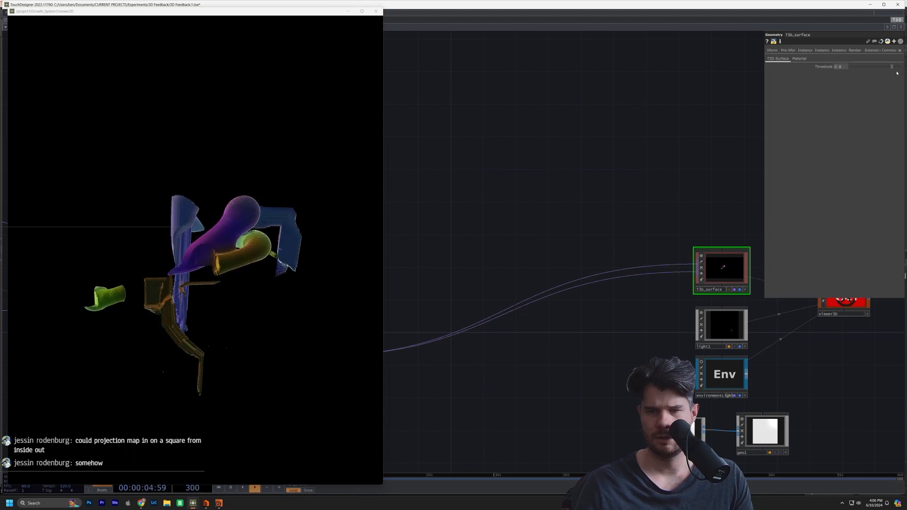
pyautogui.moveTo(206, 276); pyautogui.dragTo(263, 306)
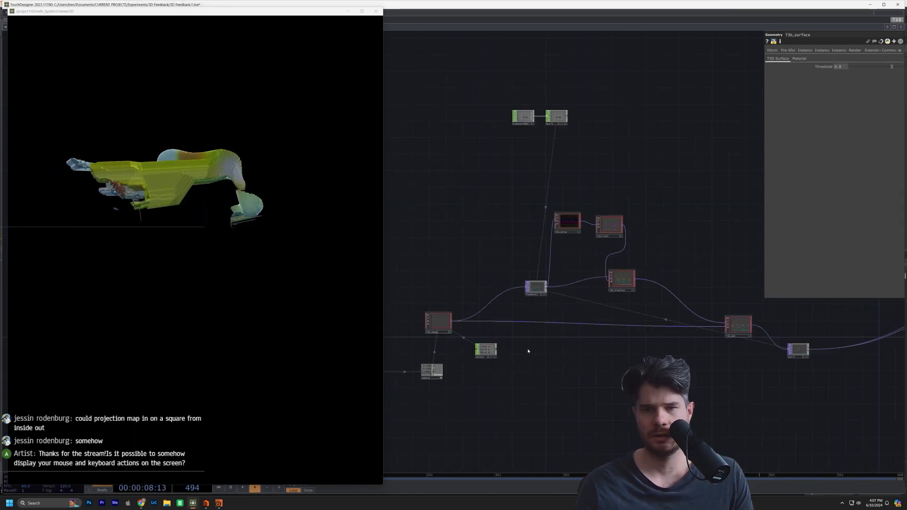
# Check the parameters of T3D_shape, T3D_add and T3D_displace, and set feedback1's Input Smoothness to Nearest Pixel.
pyautogui.moveTo(468, 267); pyautogui.dragTo(442, 289)
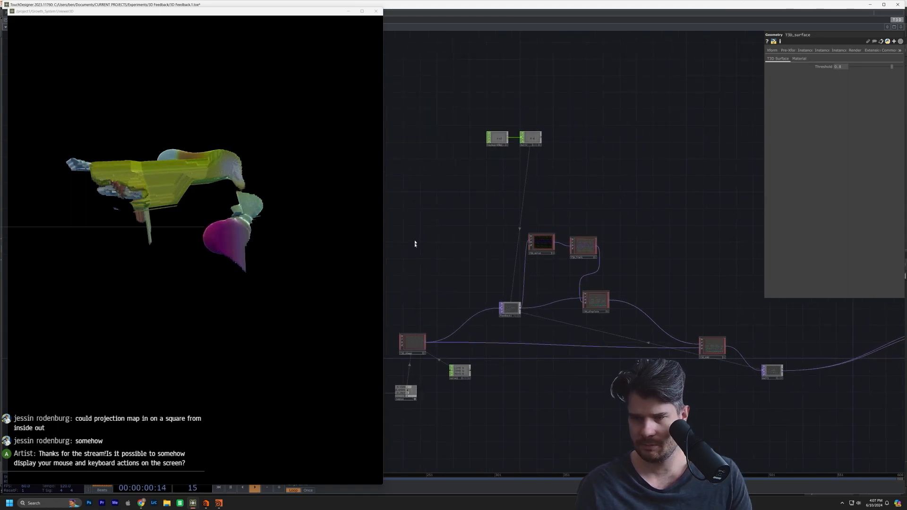
pyautogui.click(420, 348)
pyautogui.click(804, 51)
pyautogui.scroll(3, 661, 340)
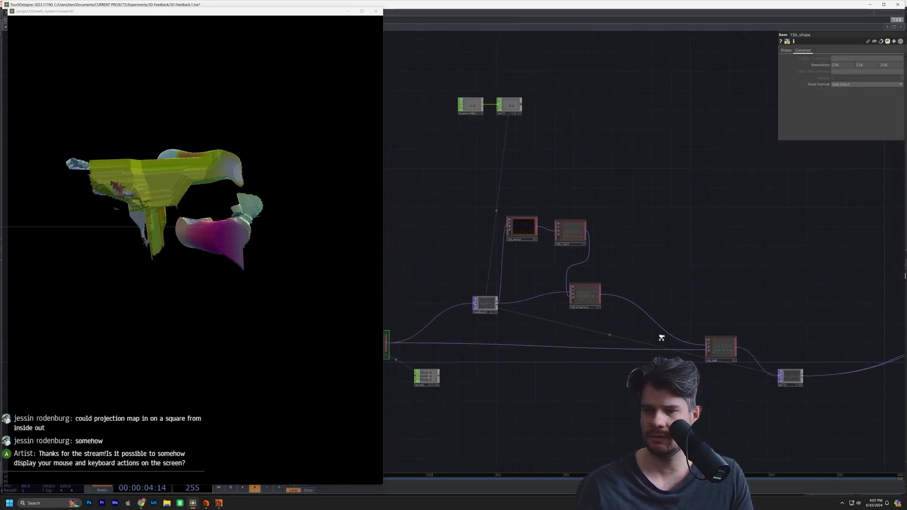
pyautogui.click(729, 350)
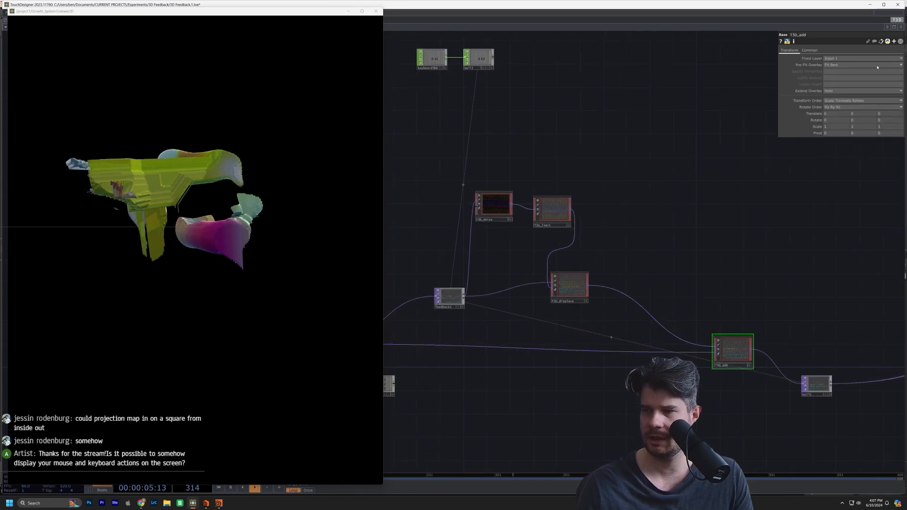
pyautogui.click(810, 51)
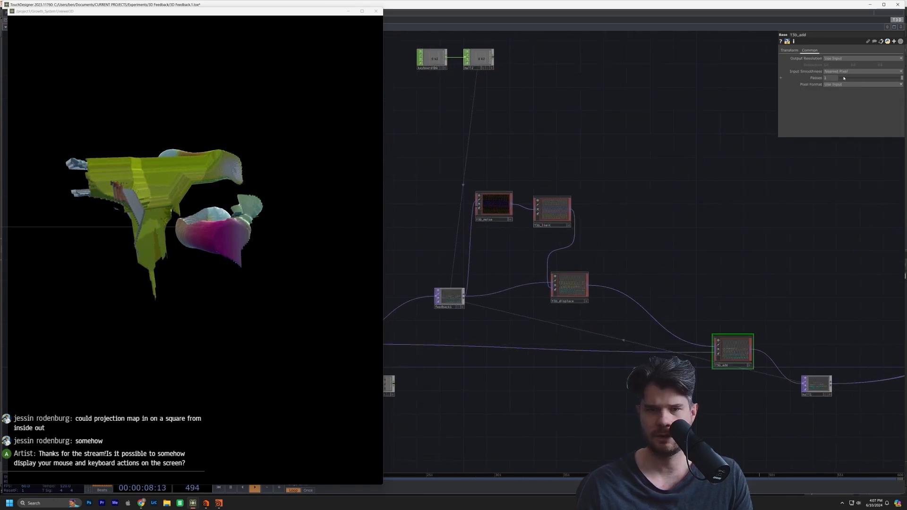
pyautogui.click(575, 283)
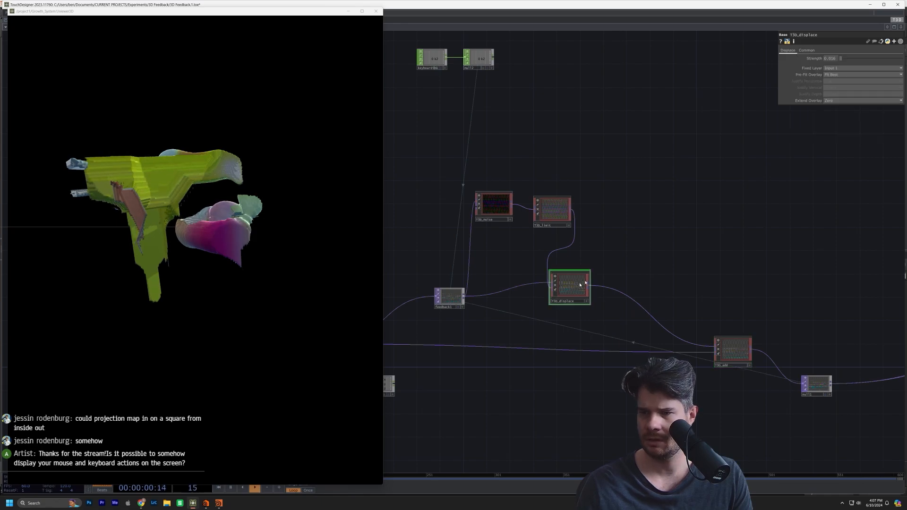
pyautogui.click(454, 303)
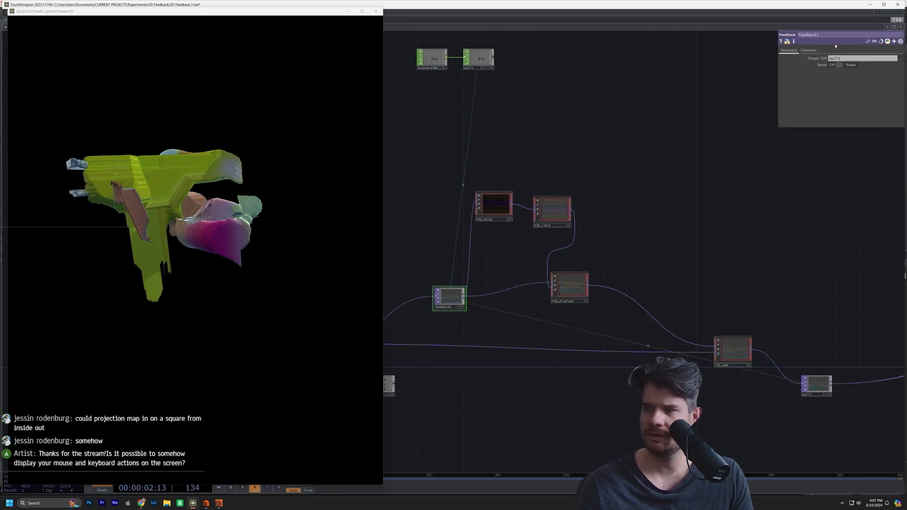
pyautogui.click(807, 52)
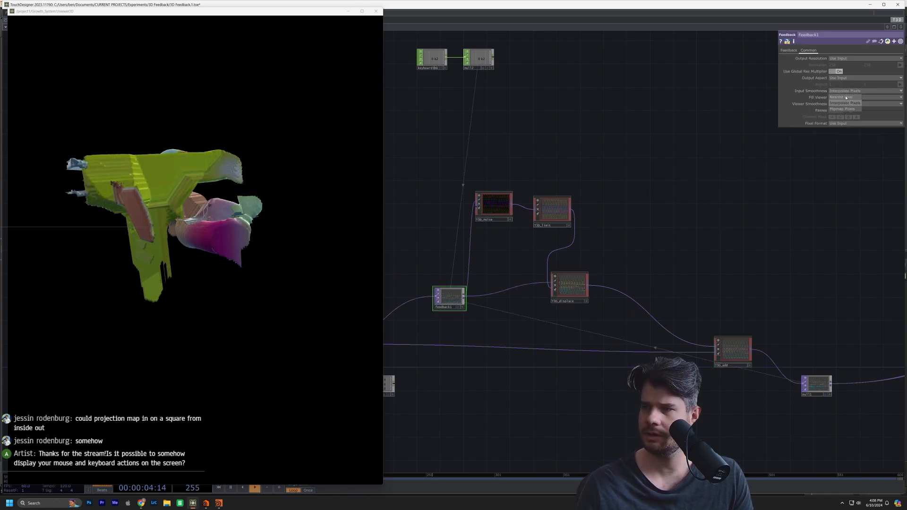
# Check the parameters of null1 and the common parameters of T3D_surface.
pyautogui.moveTo(823, 348); pyautogui.dragTo(636, 357)
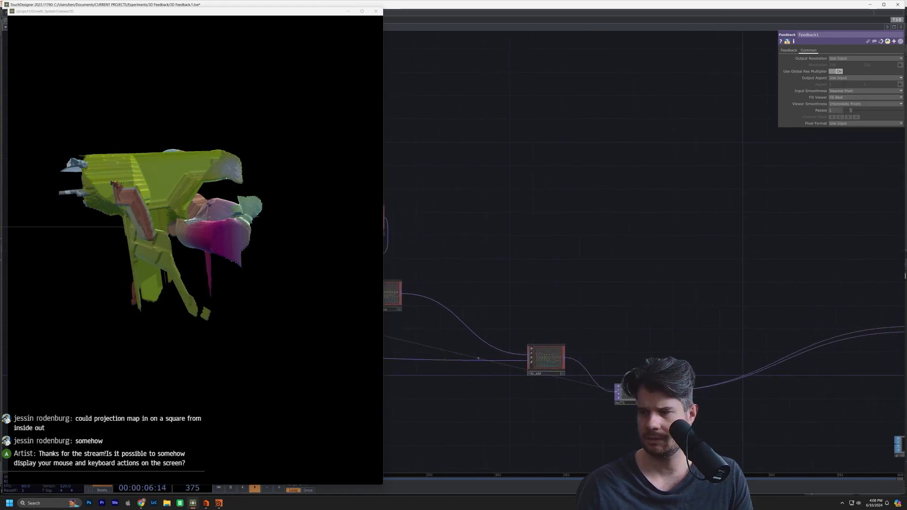
pyautogui.click(626, 394)
pyautogui.moveTo(674, 330); pyautogui.dragTo(451, 338)
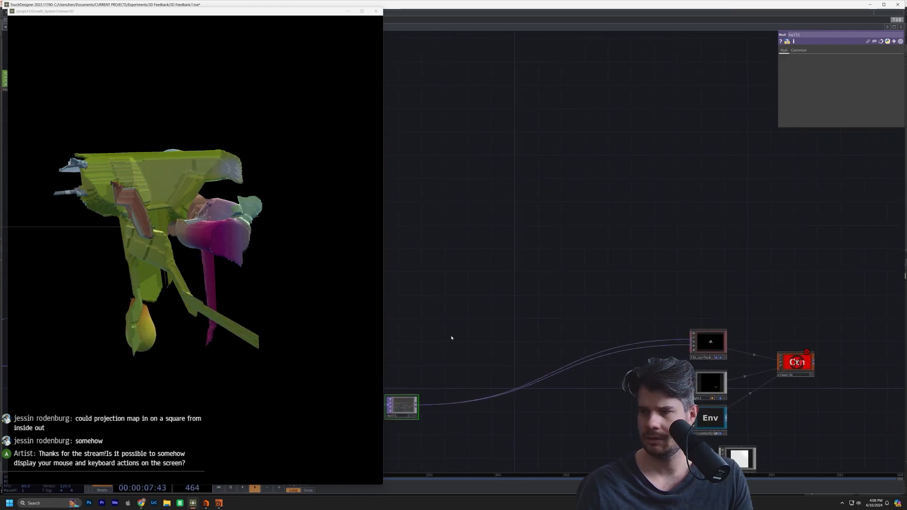
pyautogui.click(722, 339)
pyautogui.click(890, 51)
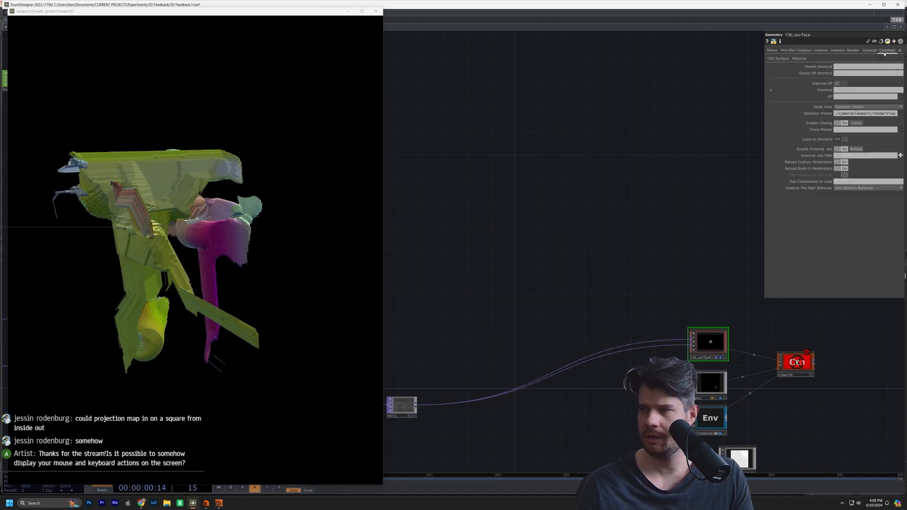
pyautogui.click(785, 58)
# Return to T3D_shape and review its common parameters and shape settings.
pyautogui.moveTo(530, 263); pyautogui.dragTo(776, 257)
pyautogui.moveTo(203, 255); pyautogui.dragTo(297, 290)
pyautogui.moveTo(395, 406); pyautogui.dragTo(758, 401)
pyautogui.scroll(3, 471, 372)
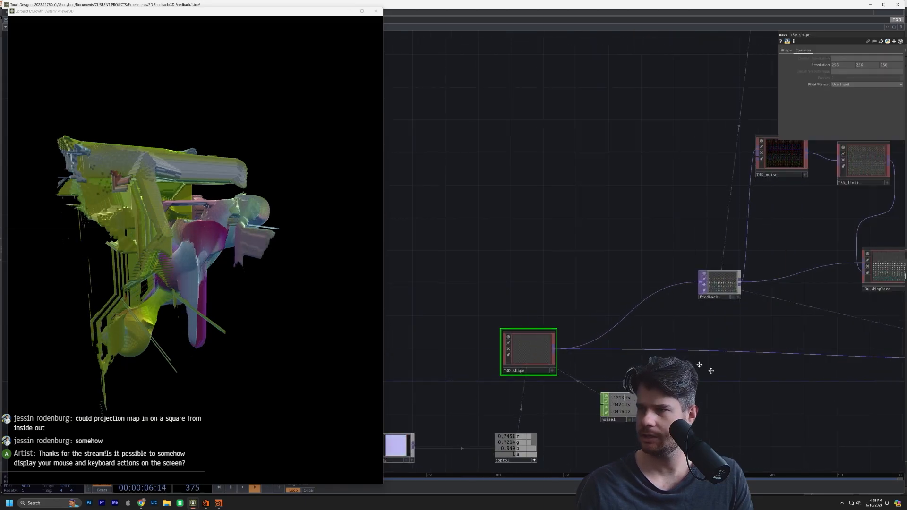
pyautogui.moveTo(713, 371); pyautogui.dragTo(640, 347)
pyautogui.click(790, 51)
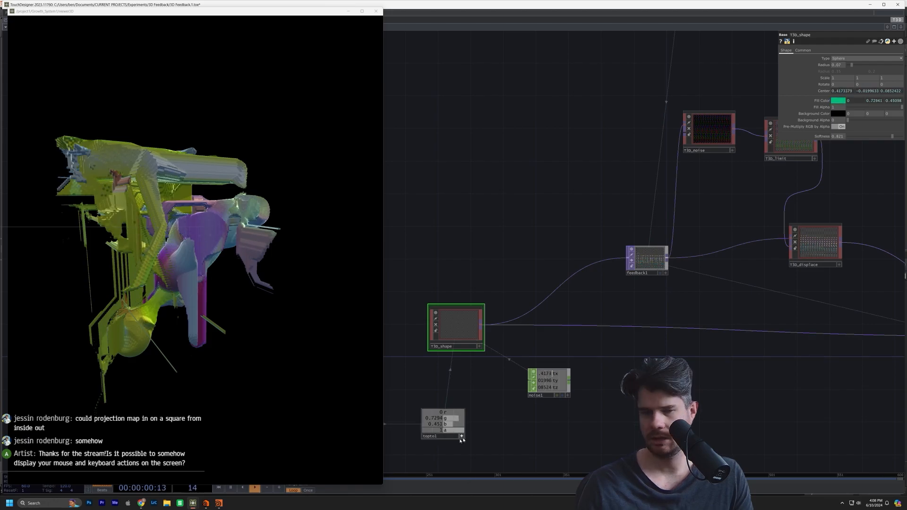
# Examine the coloured growth in the 3D viewer from several angles and up close.
pyautogui.moveTo(150, 286)
pyautogui.mouseDown(button='middle')
pyautogui.moveTo(157, 256)
pyautogui.moveTo(137, 289)
pyautogui.mouseUp(button='middle')
pyautogui.moveTo(102, 278); pyautogui.dragTo(134, 263)
pyautogui.moveTo(250, 275); pyautogui.dragTo(195, 272)
pyautogui.moveTo(318, 251); pyautogui.dragTo(321, 275, button='middle')
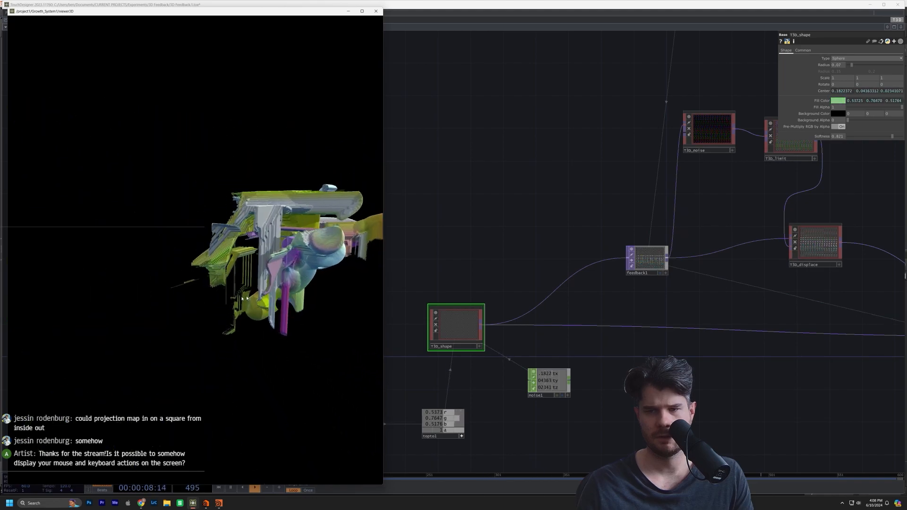
pyautogui.moveTo(304, 237); pyautogui.dragTo(303, 240, button='middle')
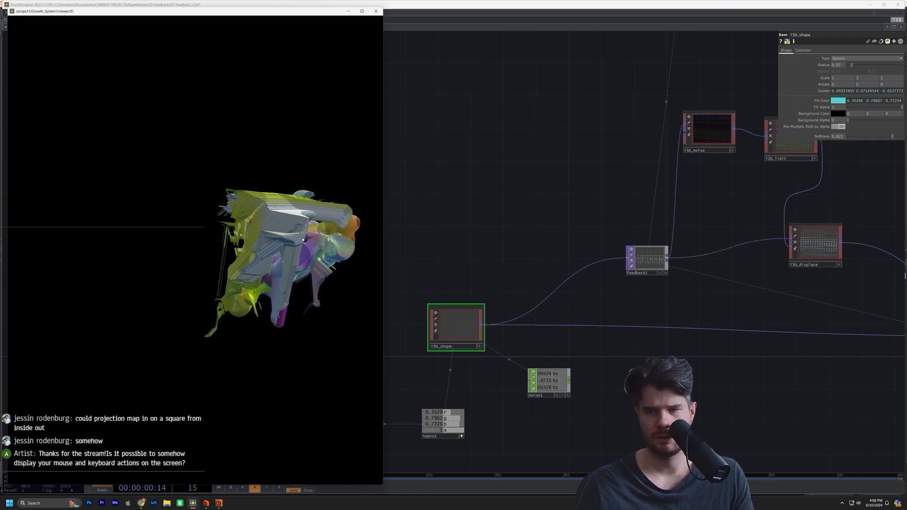
pyautogui.moveTo(219, 250); pyautogui.dragTo(238, 259)
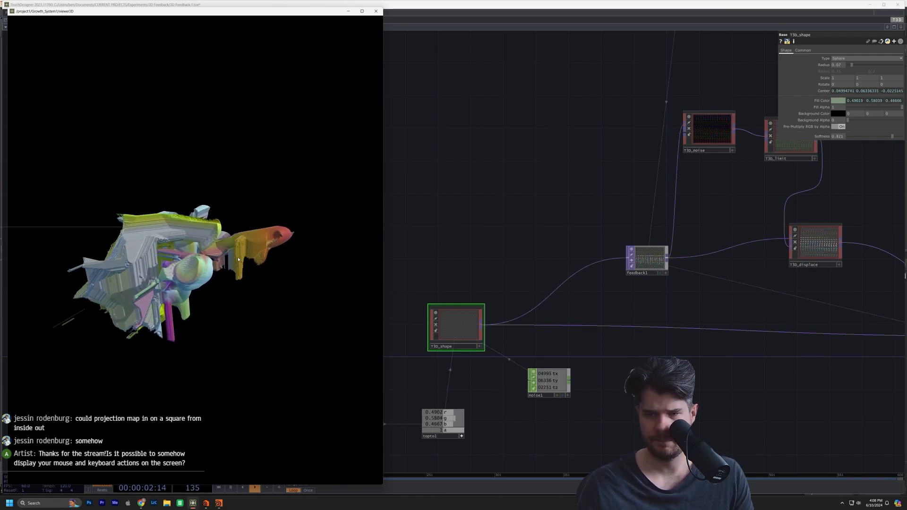
pyautogui.moveTo(123, 295); pyautogui.dragTo(135, 246, button='middle')
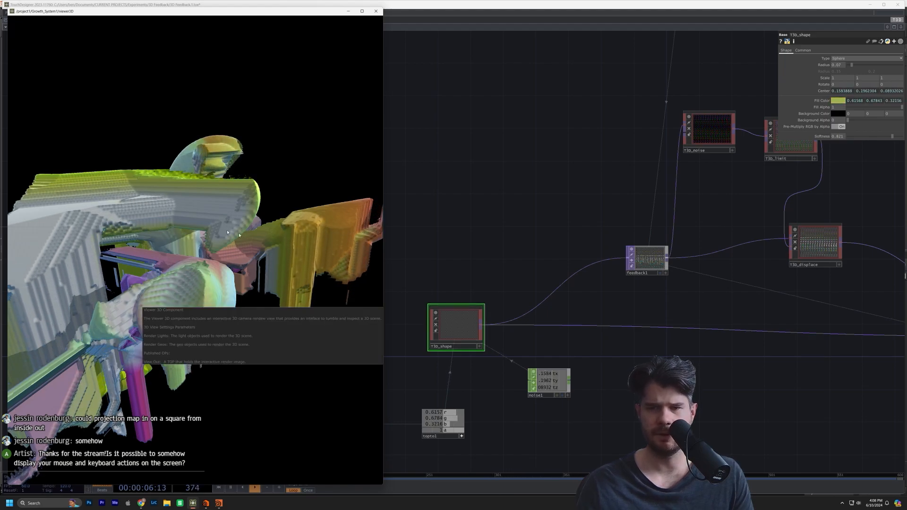
# Rearrange the network by moving topto1 further down and T3D_shape closer to the noise2 side.
pyautogui.scroll(3, 473, 228)
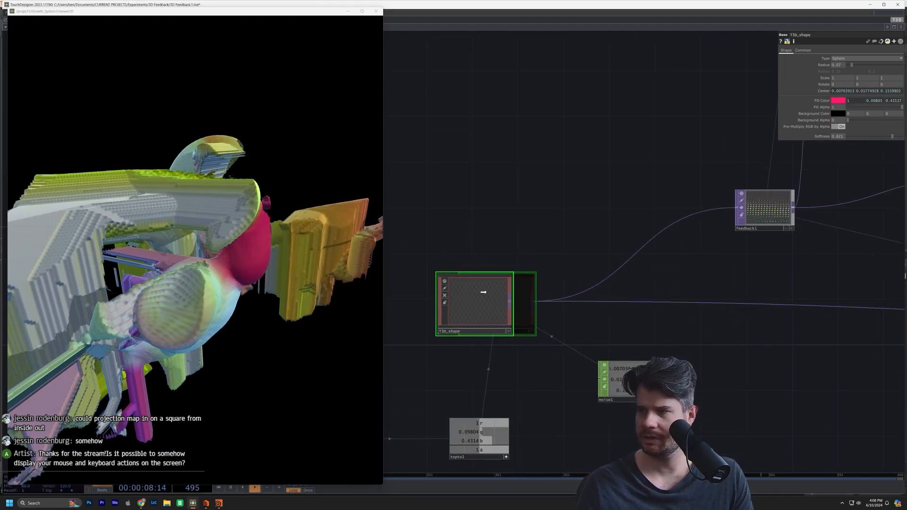
pyautogui.moveTo(543, 193); pyautogui.dragTo(544, 148)
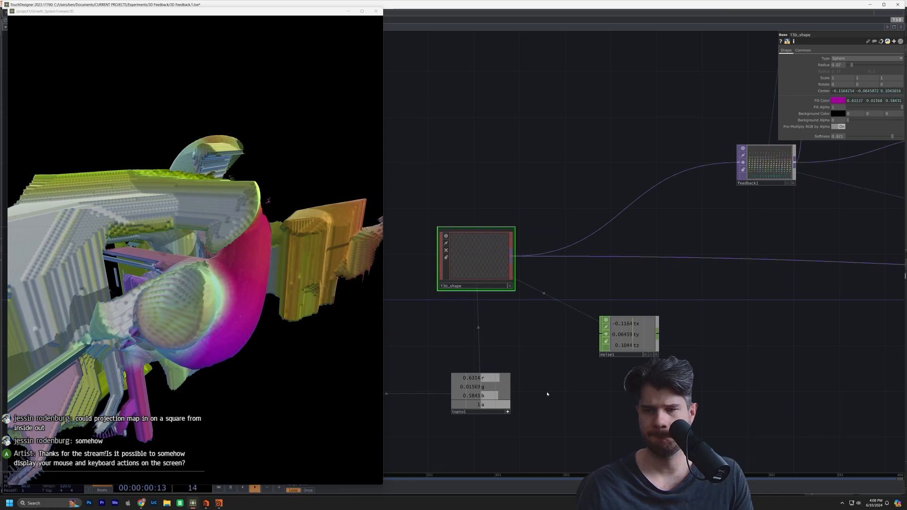
pyautogui.moveTo(547, 394); pyautogui.dragTo(664, 361)
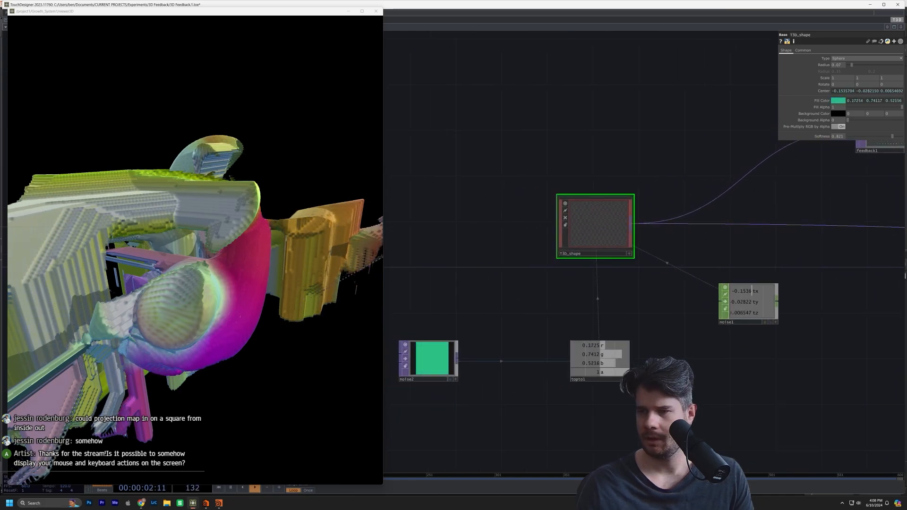
pyautogui.moveTo(610, 381); pyautogui.dragTo(599, 415)
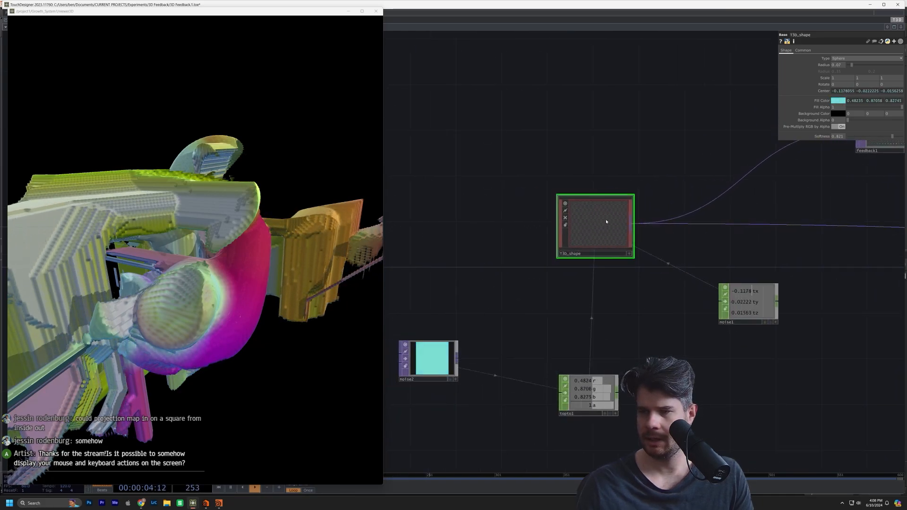
pyautogui.moveTo(610, 232); pyautogui.dragTo(552, 229)
pyautogui.moveTo(534, 133); pyautogui.dragTo(511, 114)
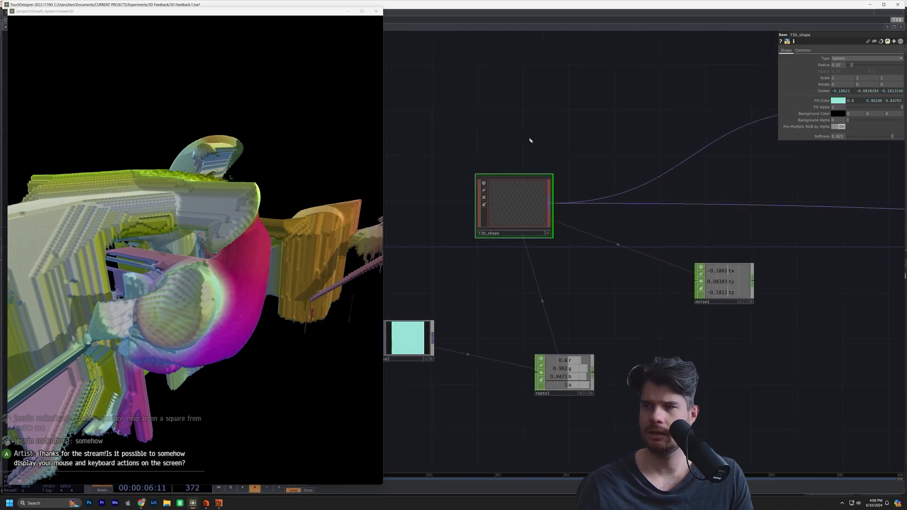
pyautogui.scroll(2, 506, 191)
pyautogui.scroll(-2, 505, 191)
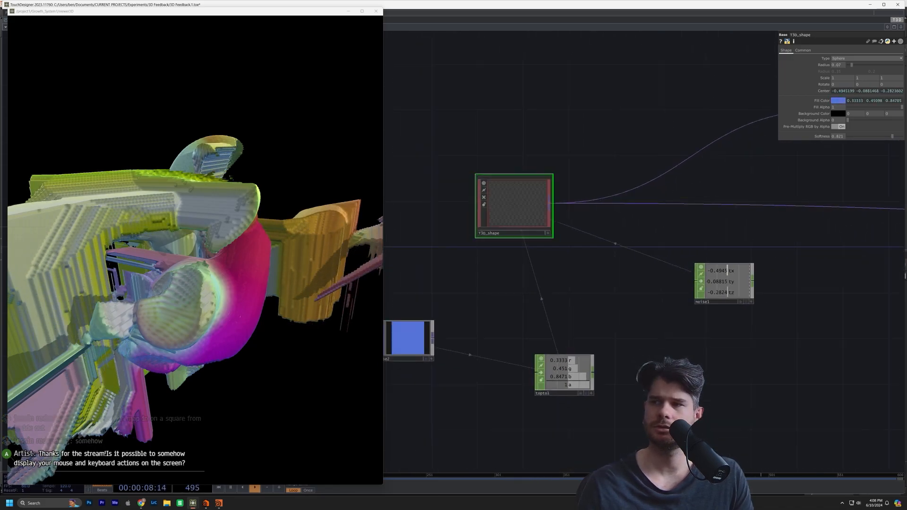
# Check T3D_shape's resolution and add a T3D Noise component between topto1 and noise1.
pyautogui.click(802, 50)
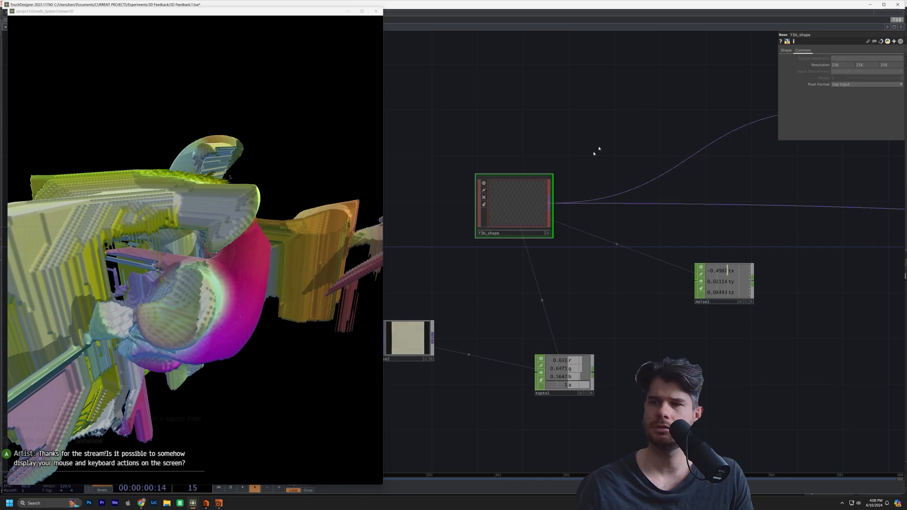
pyautogui.moveTo(598, 149); pyautogui.dragTo(638, 94)
pyautogui.press('Tab')
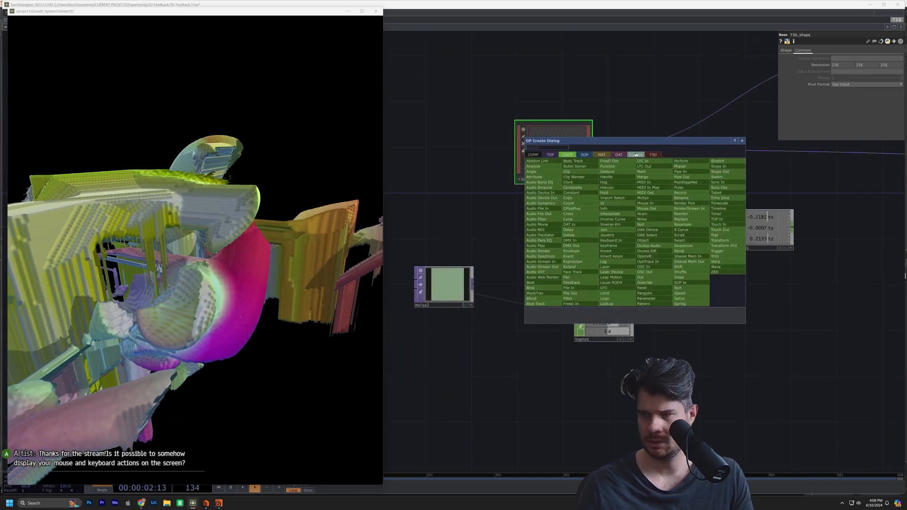
pyautogui.click(653, 154)
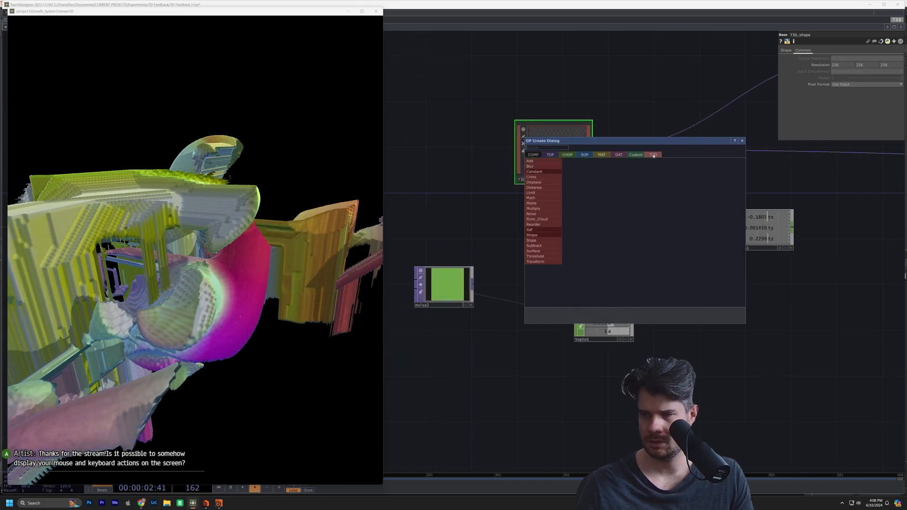
pyautogui.click(544, 216)
pyautogui.click(687, 284)
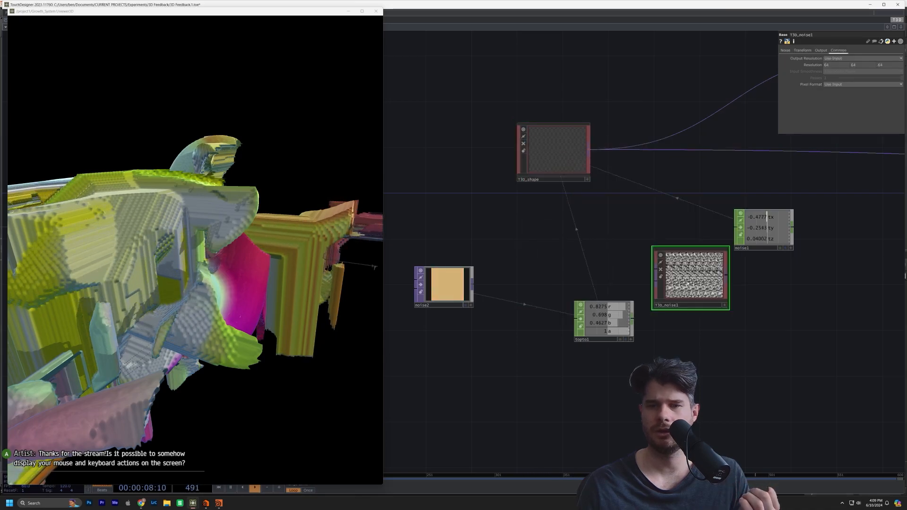
# Connect T3D_shape's output to both the first and second inputs of the new T3D noise.
pyautogui.moveTo(686, 284); pyautogui.dragTo(675, 284)
pyautogui.moveTo(572, 159); pyautogui.dragTo(644, 276)
pyautogui.scroll(6, 659, 275)
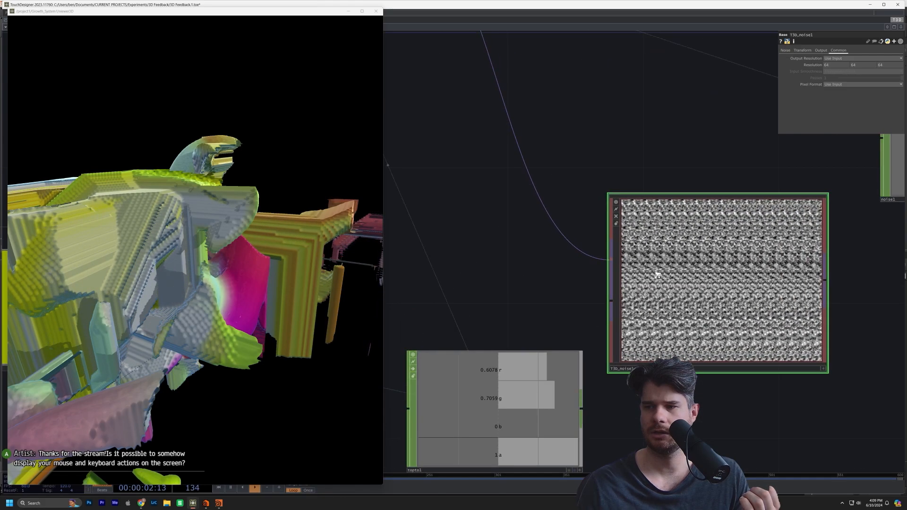
pyautogui.scroll(-6, 701, 290)
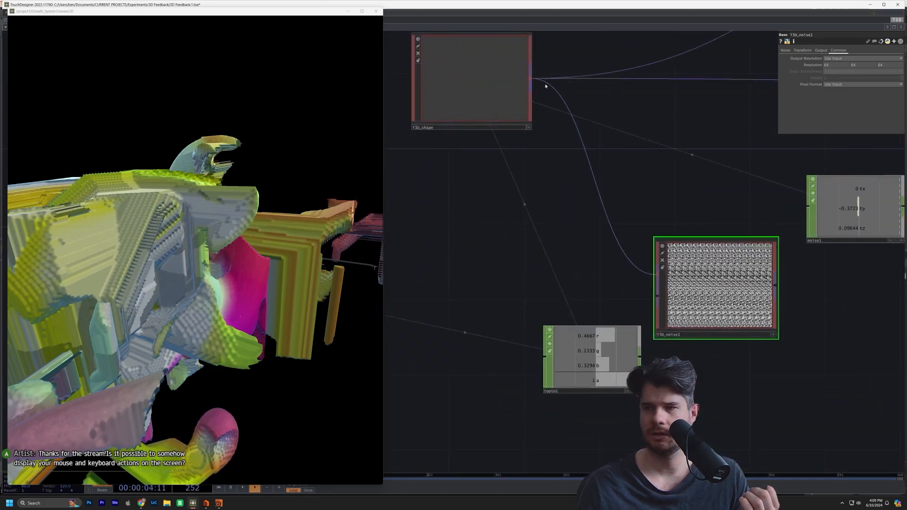
pyautogui.moveTo(532, 78); pyautogui.dragTo(707, 305)
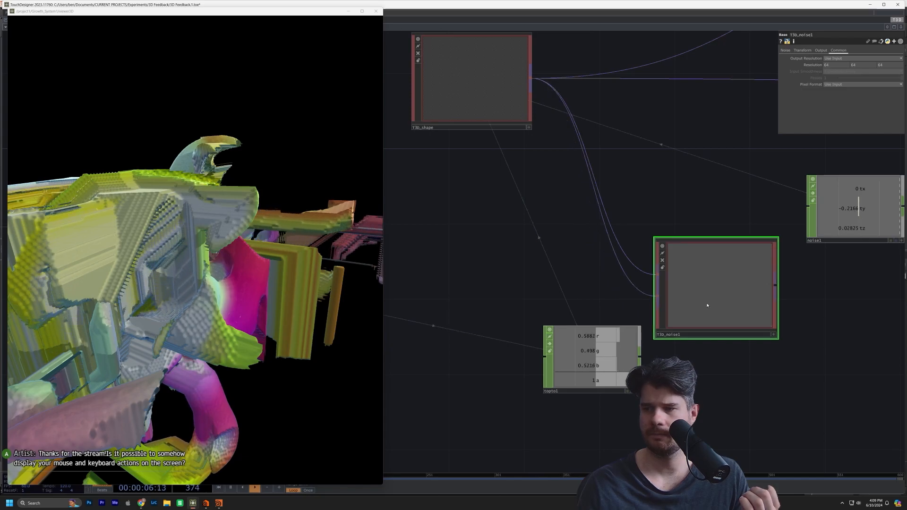
# Inspect the new T3D noise's slices up close and bring up T3D_shape's common parameters.
pyautogui.scroll(5, 707, 306)
pyautogui.scroll(3, 719, 240)
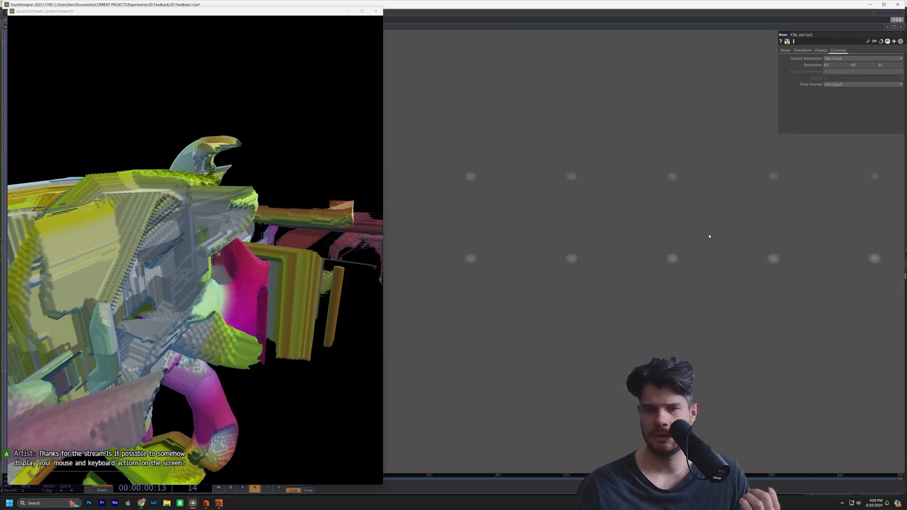
pyautogui.scroll(-8, 708, 235)
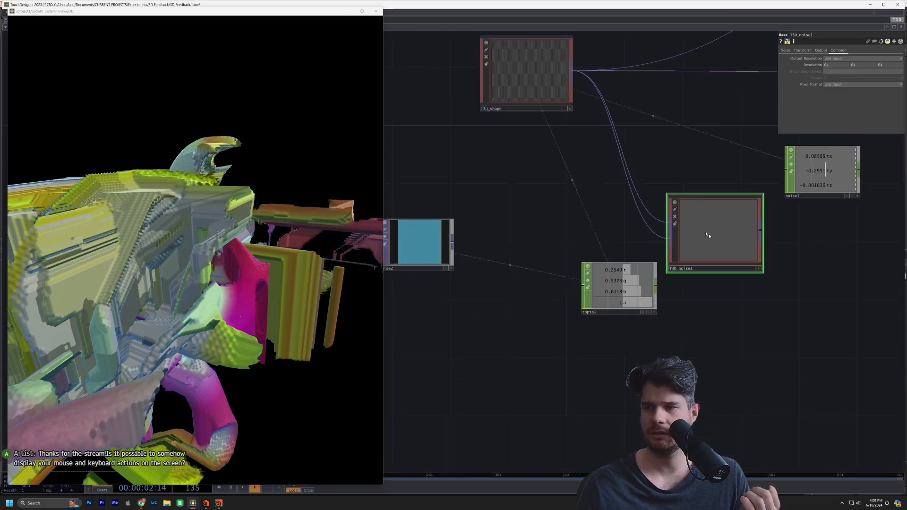
pyautogui.moveTo(709, 178); pyautogui.dragTo(648, 224)
pyautogui.click(479, 141)
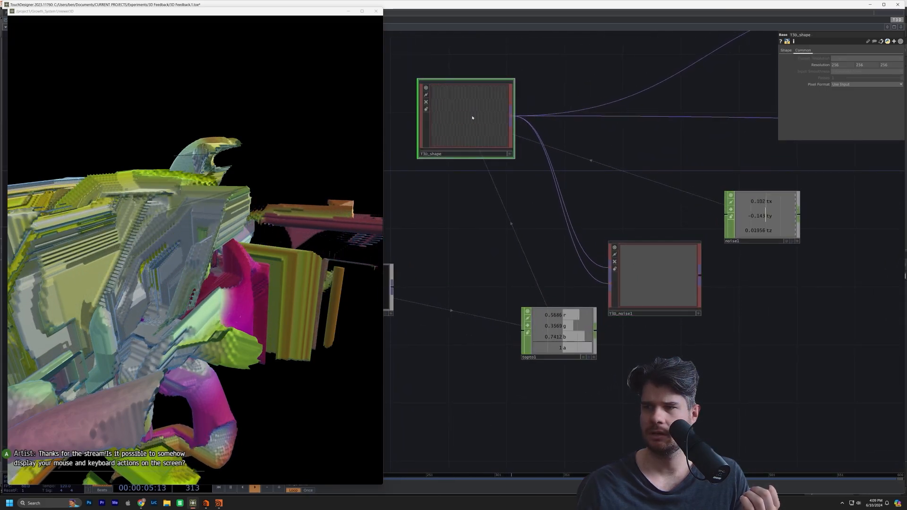
# Disconnect T3D_shape from the second input of the T3D noise and review the noise's output, transform and noise parameters.
pyautogui.rightClick(581, 261)
pyautogui.click(594, 276)
pyautogui.moveTo(648, 278); pyautogui.dragTo(575, 247)
pyautogui.scroll(3, 575, 246)
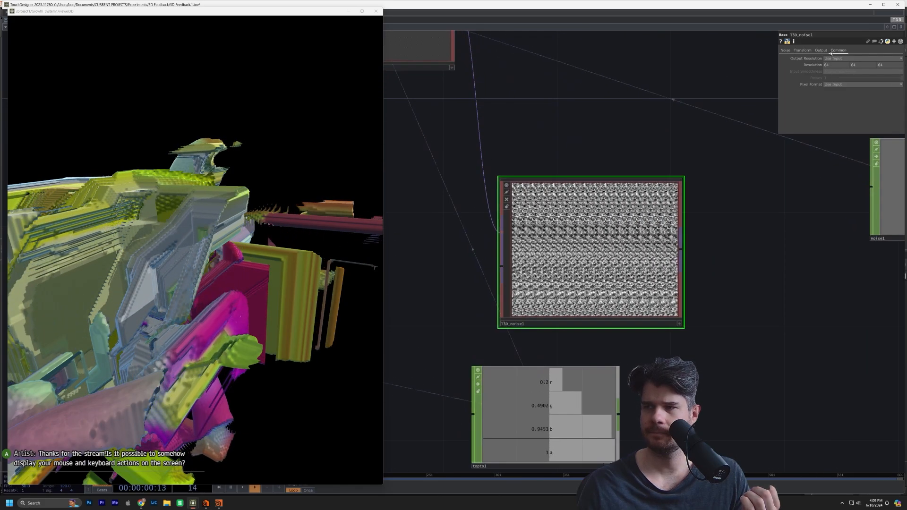
pyautogui.click(821, 50)
pyautogui.click(806, 51)
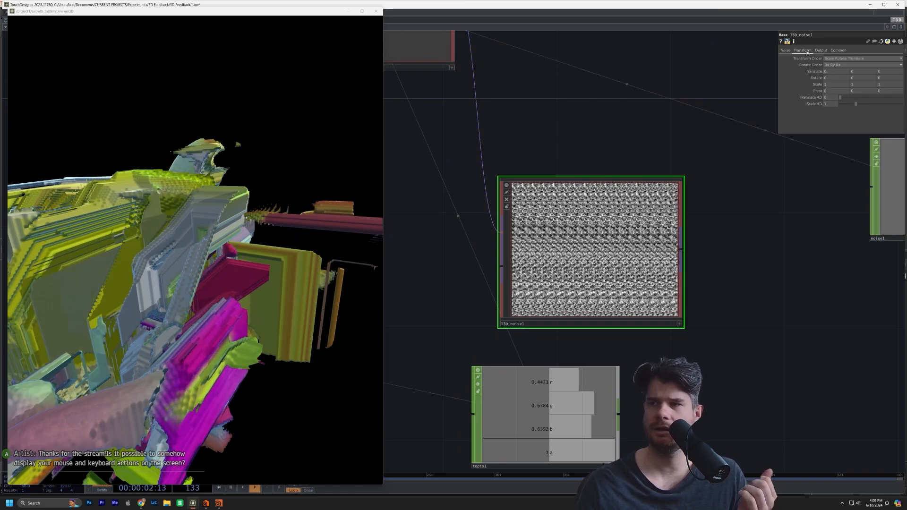
pyautogui.click(786, 51)
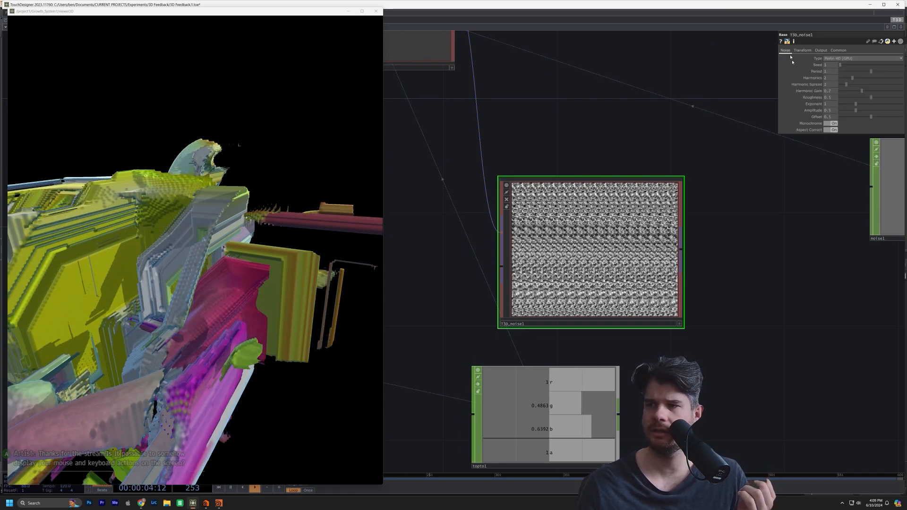
# Examine the internal operator network of the T3D noise component and return to the parent network.
pyautogui.press('i')
pyautogui.moveTo(577, 237); pyautogui.dragTo(576, 319)
pyautogui.scroll(5, 684, 225)
pyautogui.press('u')
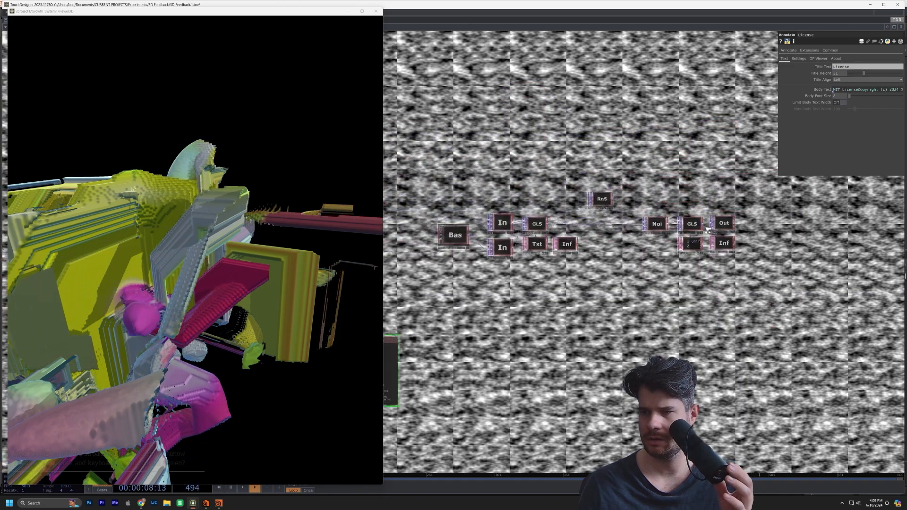
pyautogui.moveTo(659, 338); pyautogui.dragTo(648, 343)
pyautogui.press('Tab')
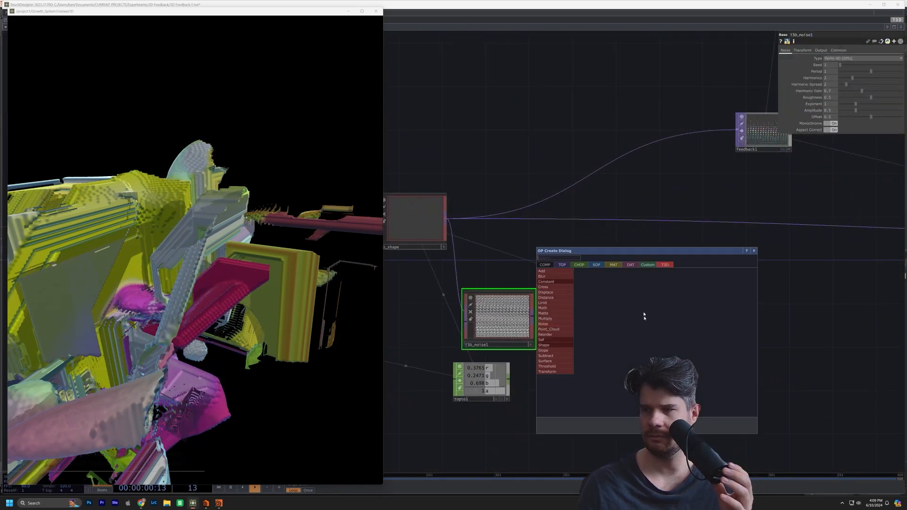
pyautogui.click(557, 320)
pyautogui.click(704, 374)
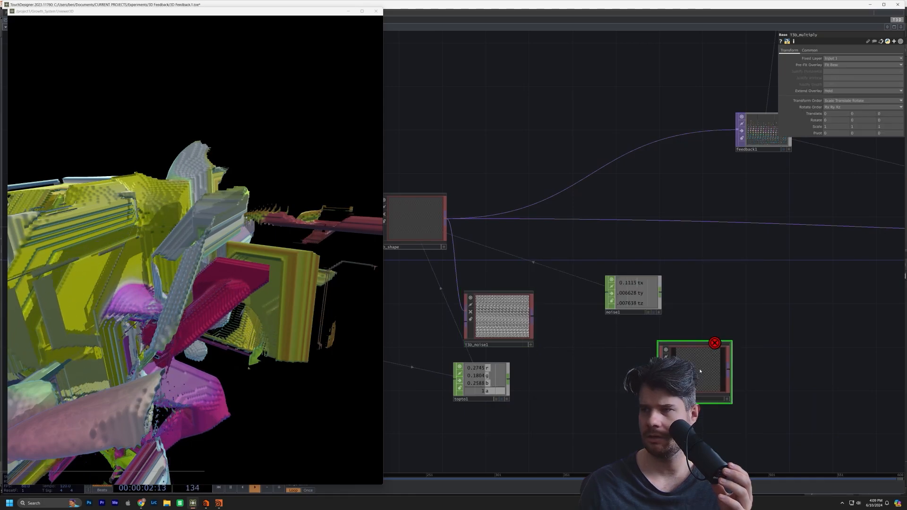
pyautogui.click(845, 58)
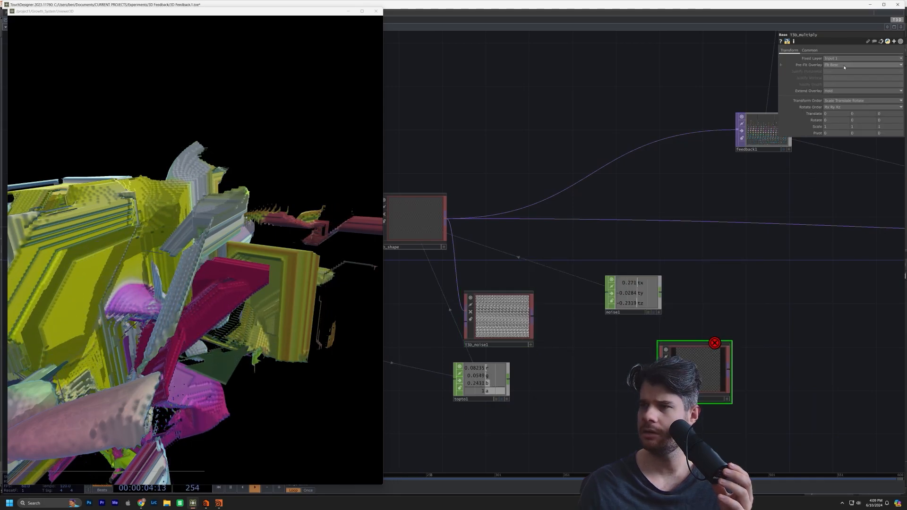
pyautogui.click(846, 64)
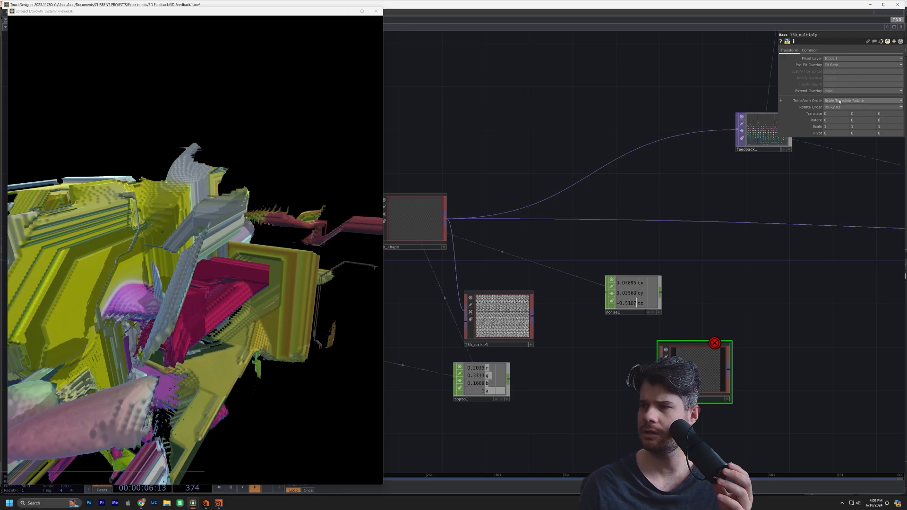
pyautogui.click(809, 50)
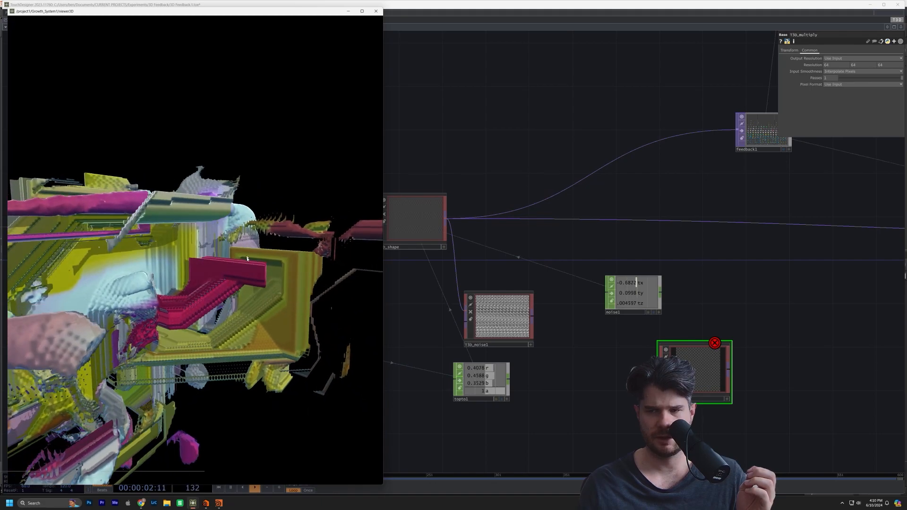
pyautogui.moveTo(600, 356); pyautogui.dragTo(609, 355)
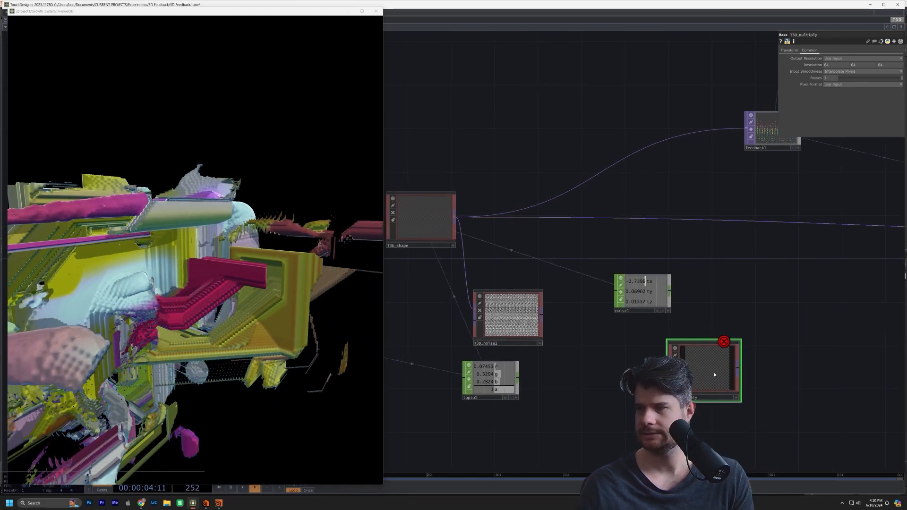
pyautogui.press('Delete')
pyautogui.rightClick(681, 373)
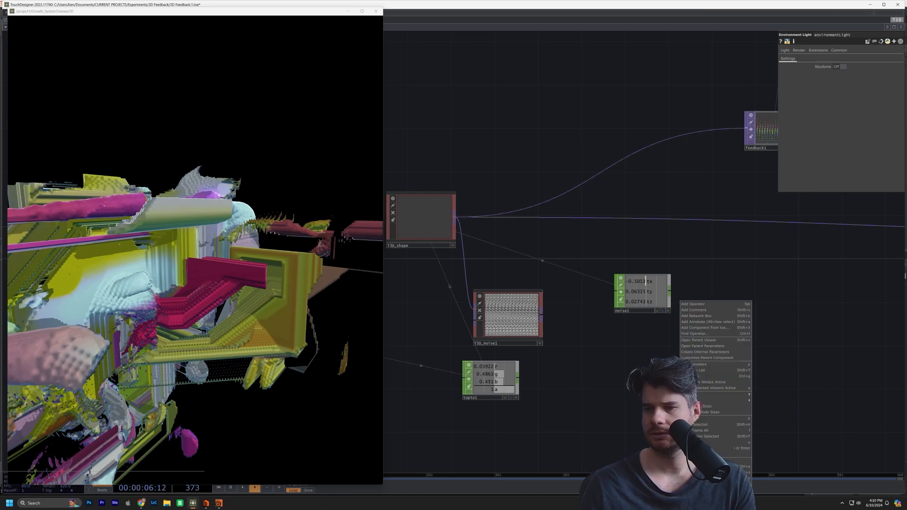
pyautogui.rightClick(658, 271)
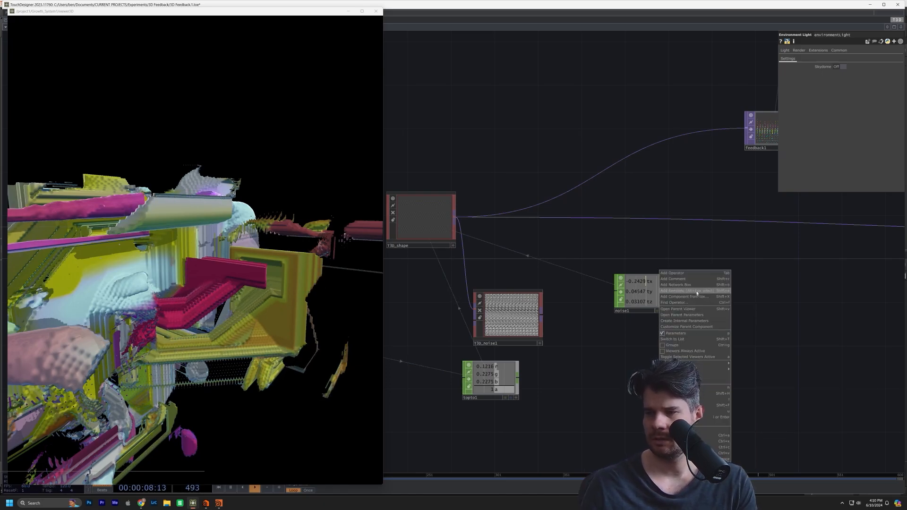
pyautogui.click(690, 276)
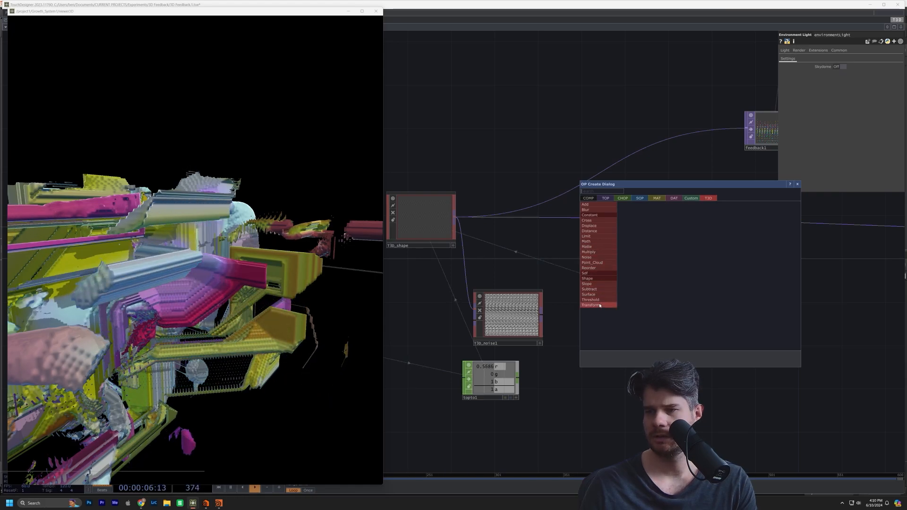
pyautogui.click(443, 299)
# Check noise2's settings and T3D_shape's shape parameters, and move noise2 further away from topto1.
pyautogui.moveTo(454, 287); pyautogui.dragTo(692, 324)
pyautogui.click(573, 386)
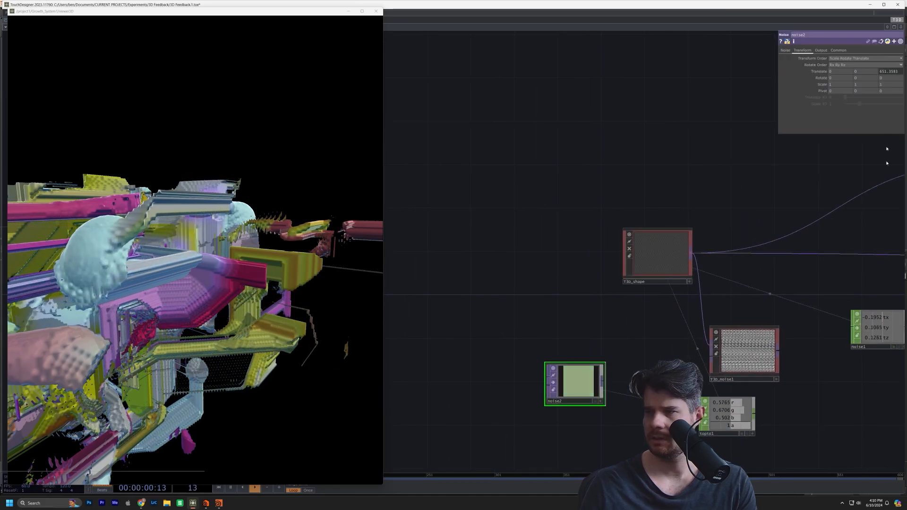
pyautogui.click(678, 239)
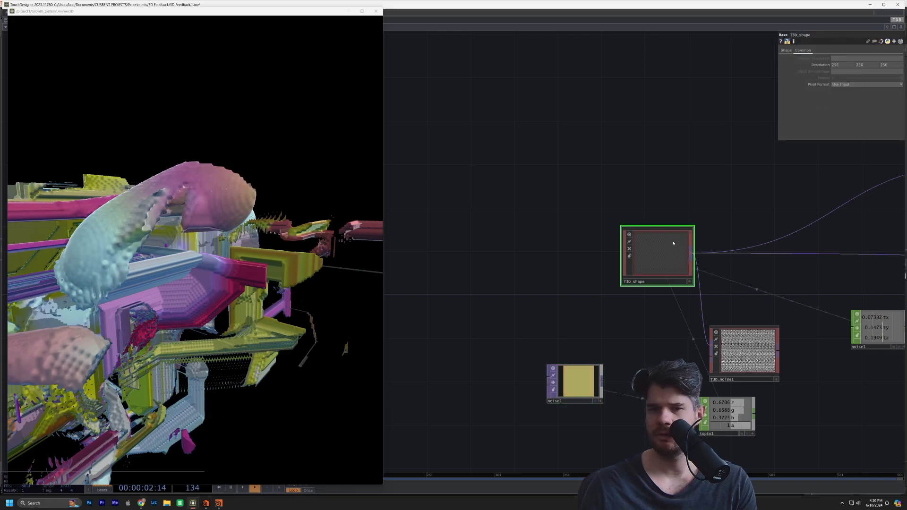
pyautogui.click(783, 50)
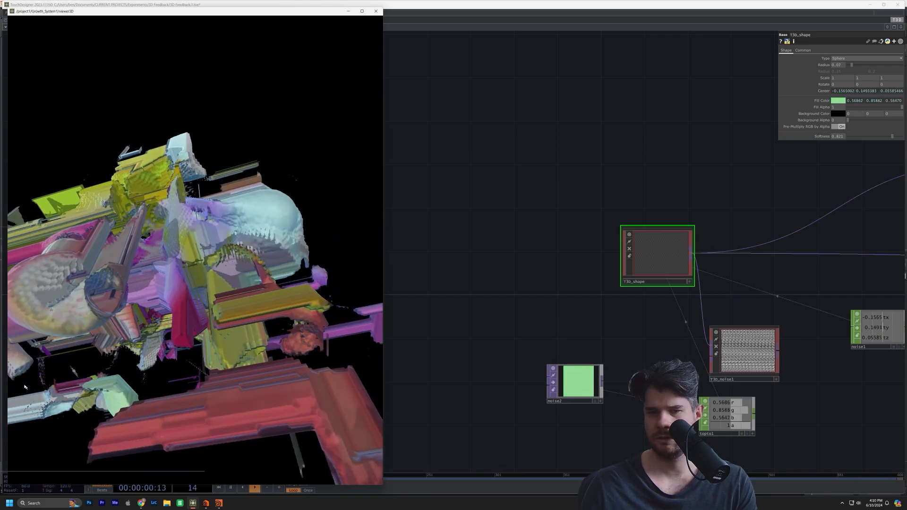
pyautogui.moveTo(579, 332); pyautogui.dragTo(580, 335)
pyautogui.moveTo(580, 388)
pyautogui.mouseDown()
pyautogui.moveTo(525, 421)
pyautogui.moveTo(588, 378)
pyautogui.mouseUp()
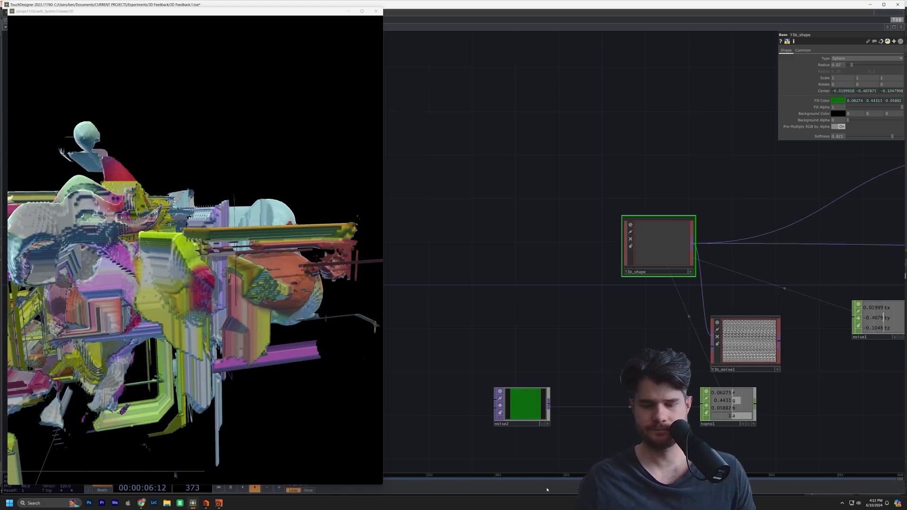
pyautogui.press('Tab')
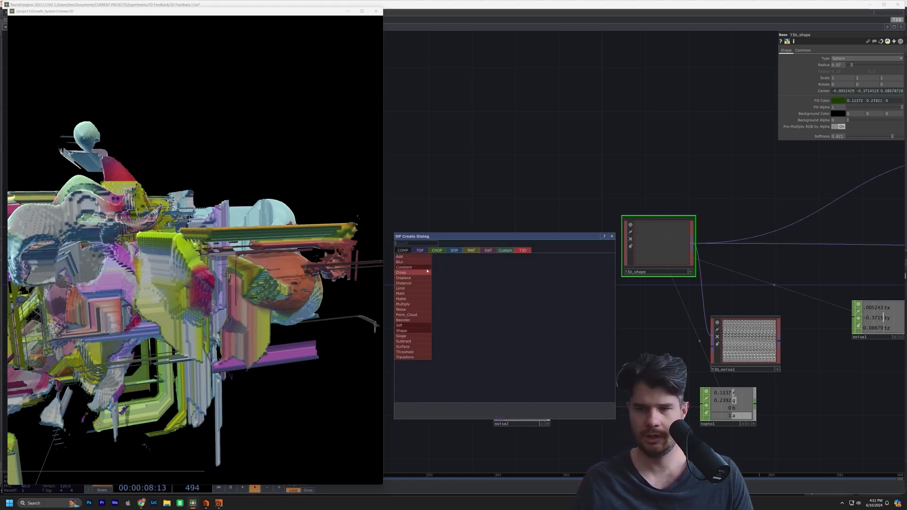
pyautogui.click(420, 250)
pyautogui.write('ra')
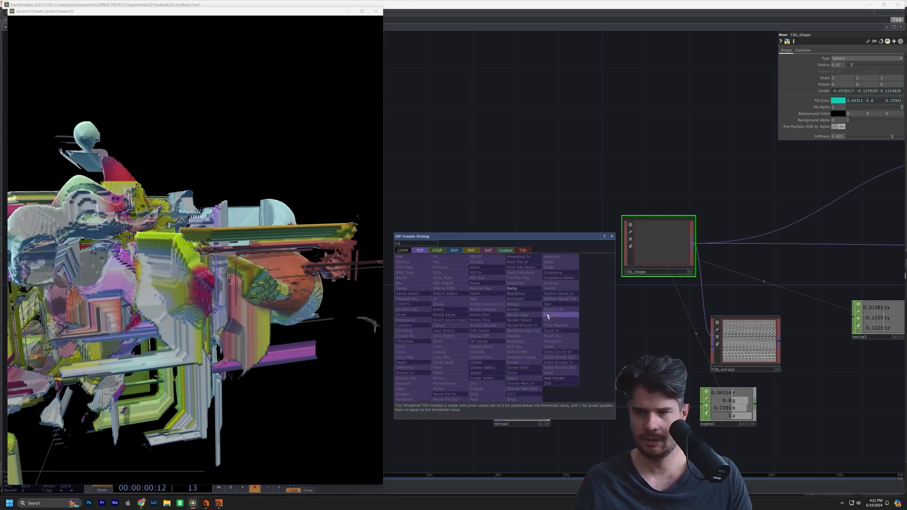
pyautogui.click(526, 288)
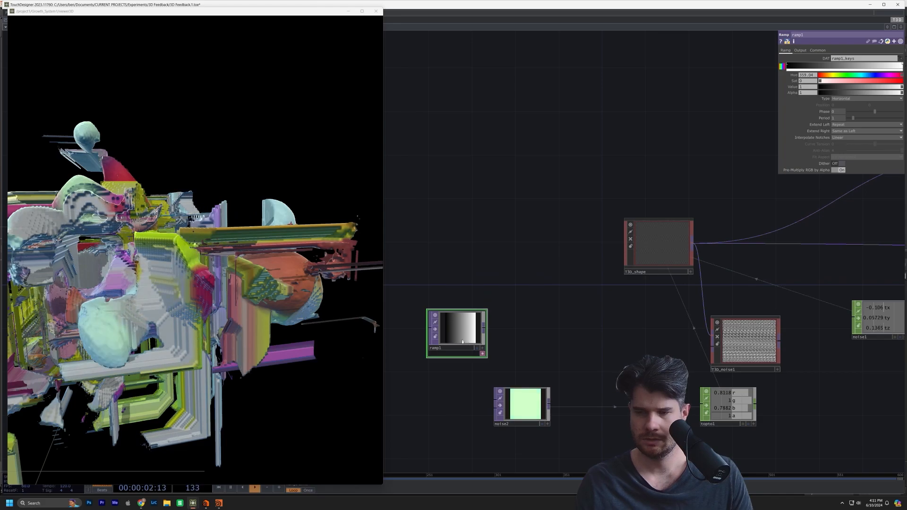
pyautogui.scroll(2, 425, 339)
pyautogui.scroll(3, 465, 367)
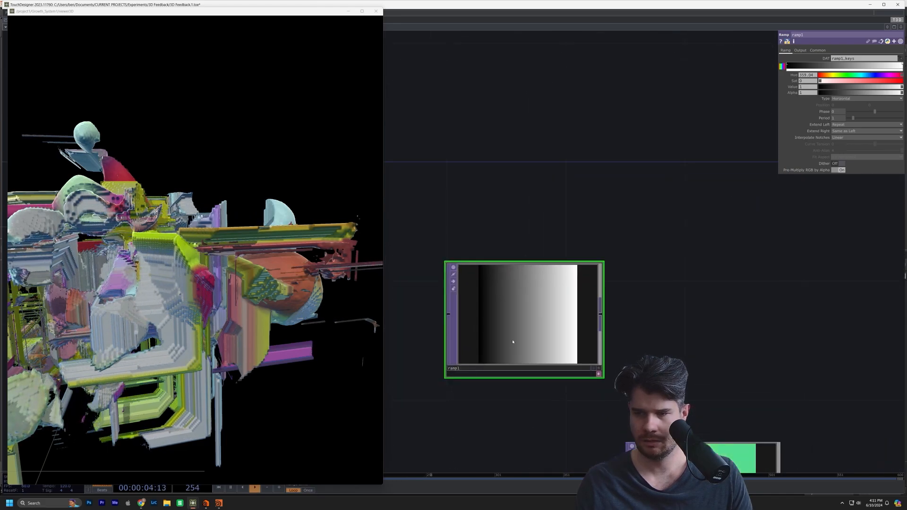
pyautogui.scroll(-3, 584, 289)
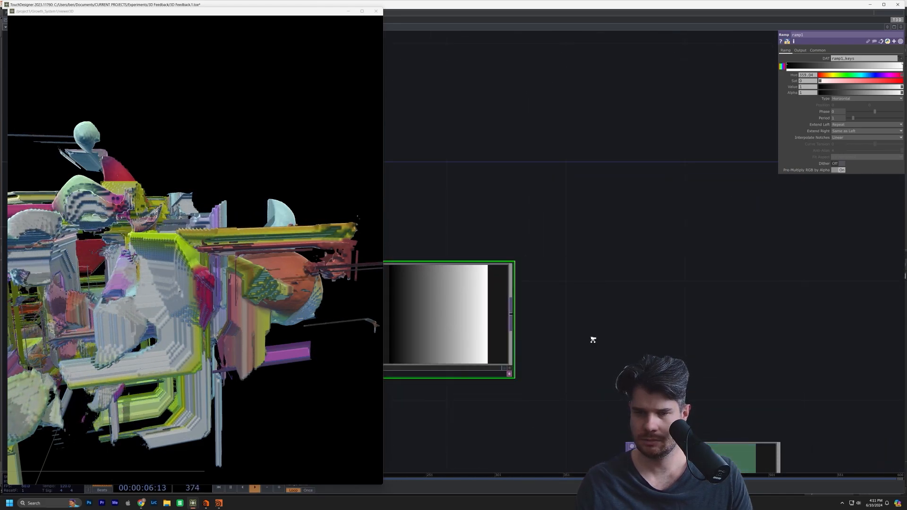
pyautogui.moveTo(680, 318); pyautogui.dragTo(690, 301)
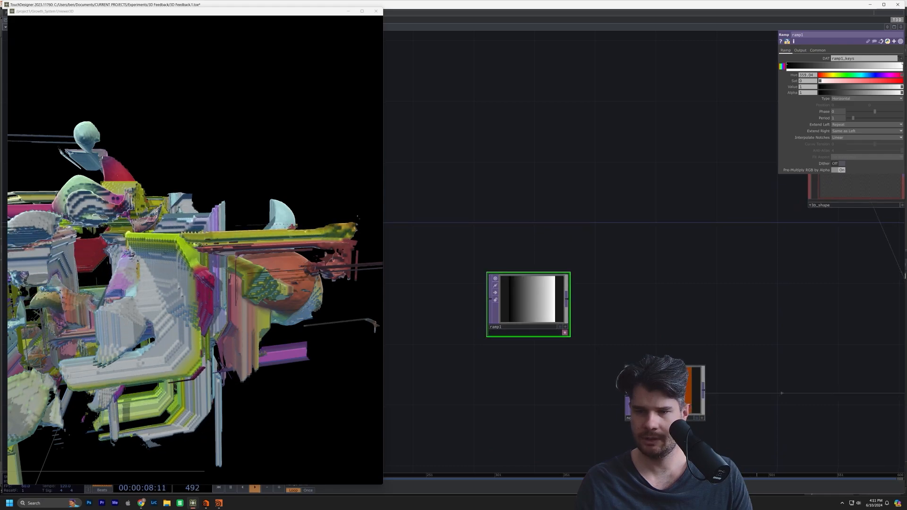
pyautogui.press('Delete')
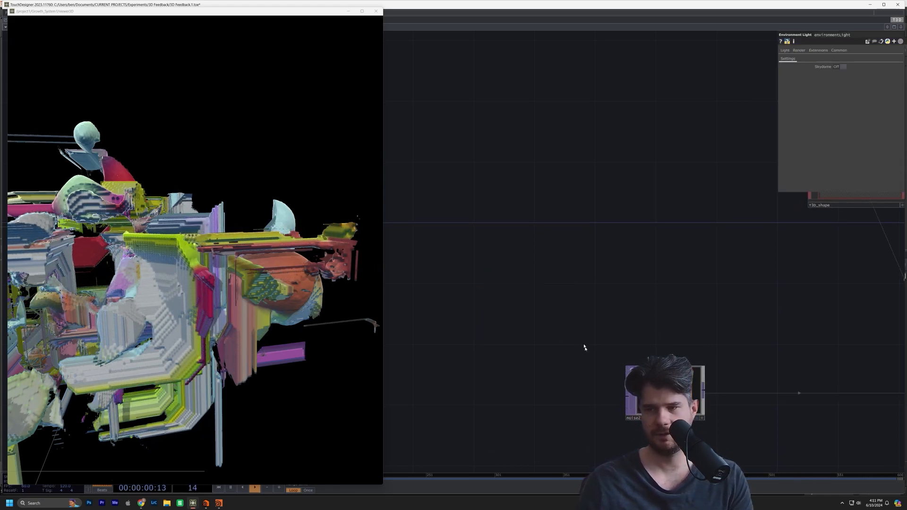
# Add a Constant TOP in the empty area below noise2.
pyautogui.moveTo(472, 358); pyautogui.dragTo(516, 287)
pyautogui.scroll(-4, 516, 287)
pyautogui.moveTo(547, 329); pyautogui.dragTo(483, 328)
pyautogui.press('Tab')
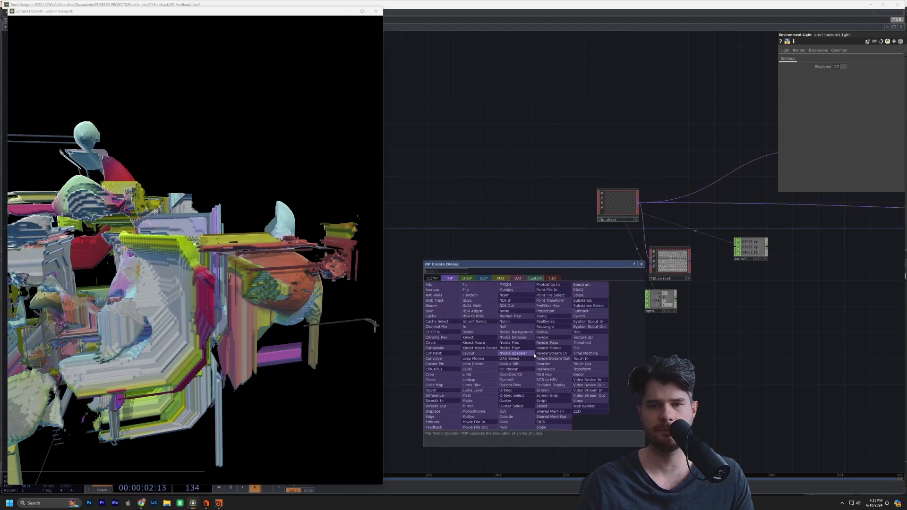
pyautogui.write('con')
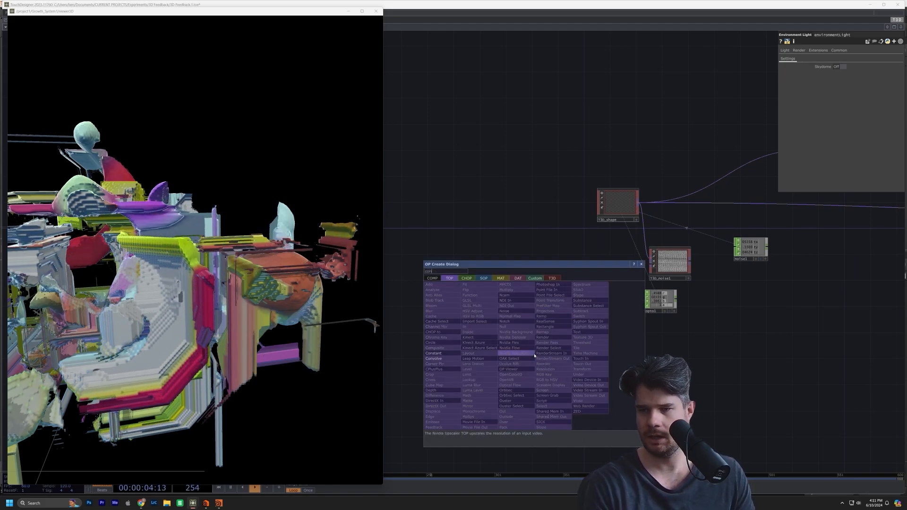
pyautogui.click(431, 353)
pyautogui.click(529, 380)
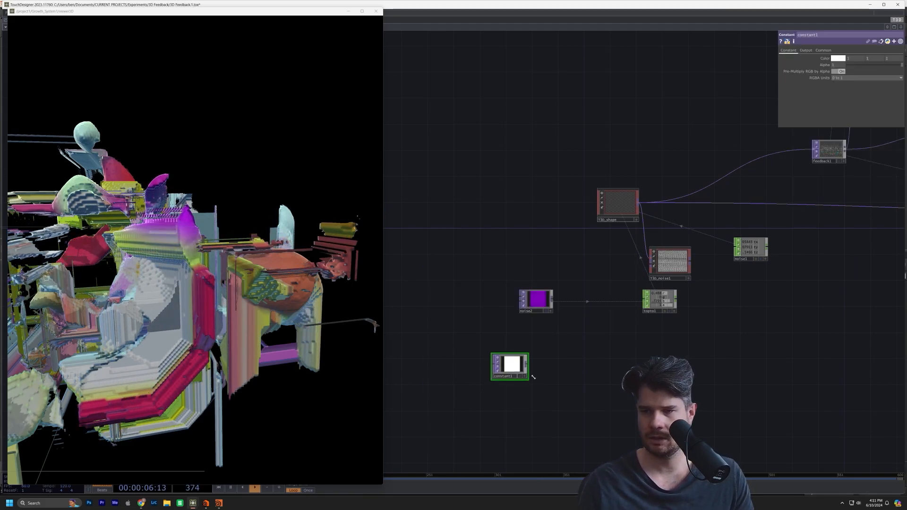
pyautogui.scroll(3, 525, 380)
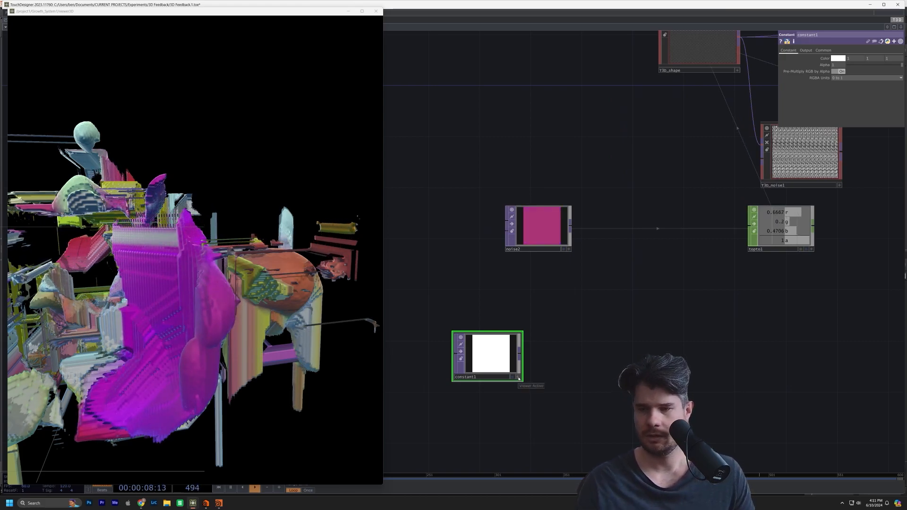
# Paste four copies of the Constant TOP in a column beneath constant1.
pyautogui.moveTo(498, 376); pyautogui.dragTo(504, 223, button='middle')
pyautogui.scroll(-2, 444, 219)
pyautogui.hotkey('ctrl', 'v')
pyautogui.hotkey('ctrl', 'v')
pyautogui.hotkey('ctrl', 'v')
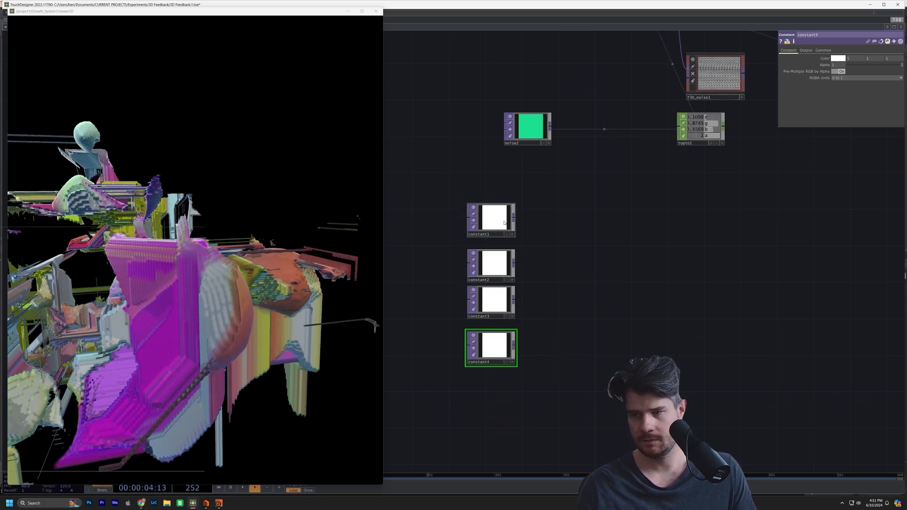
pyautogui.hotkey('ctrl', 'v')
# Set constant1's colour to a dark teal with hue 174, saturation 0.97 and value 0.14.
pyautogui.click(504, 222)
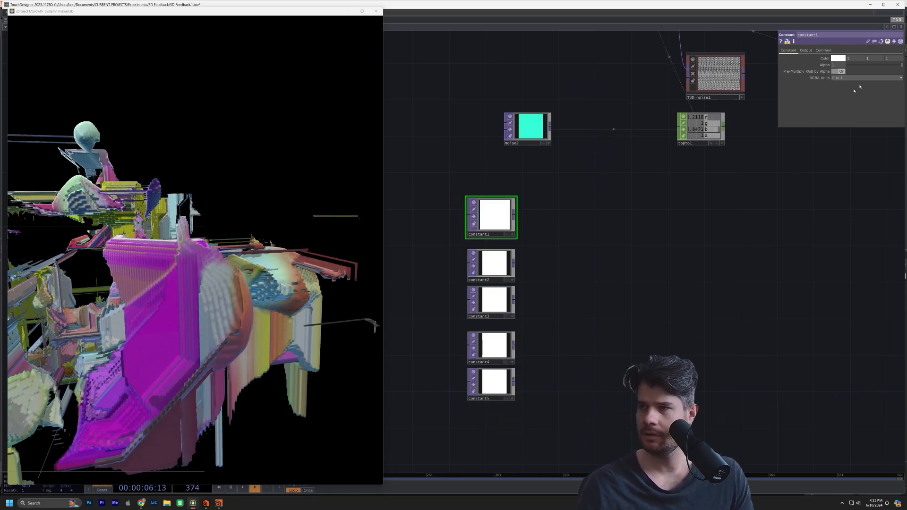
pyautogui.click(835, 58)
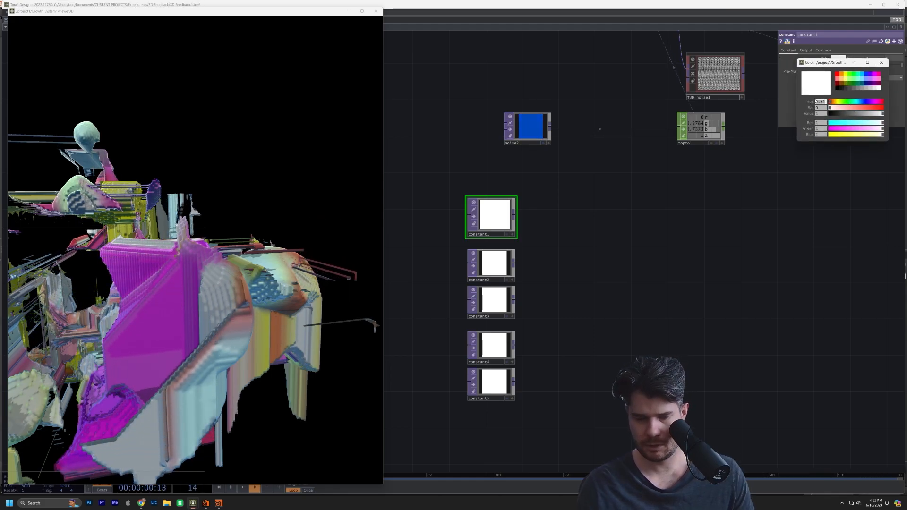
pyautogui.press('Tab')
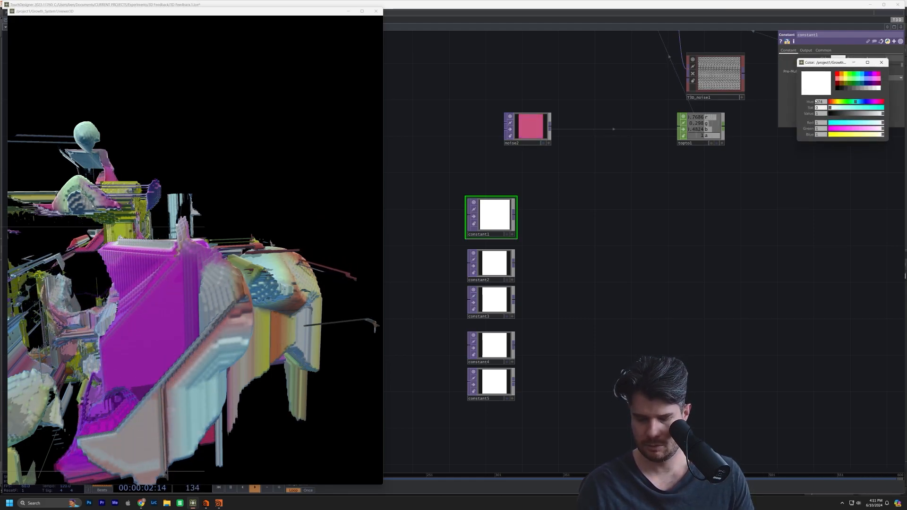
pyautogui.write('0.97')
pyautogui.press('Tab')
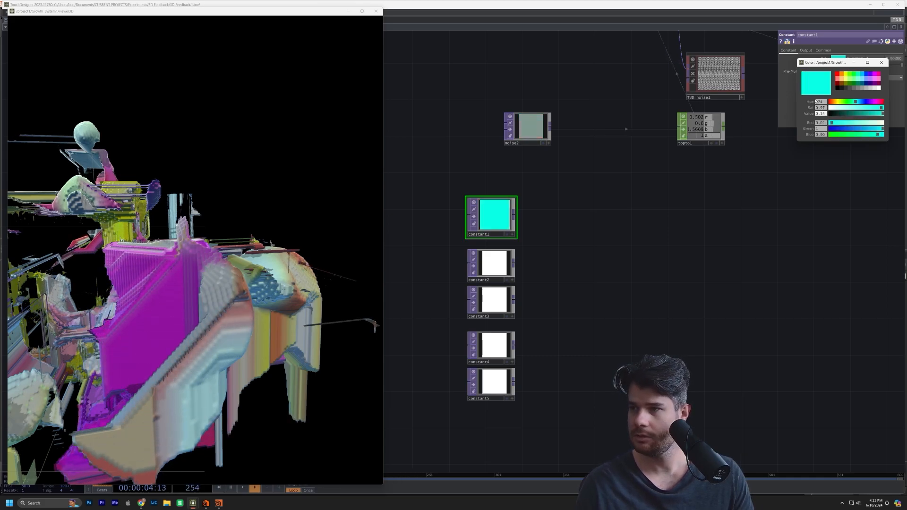
pyautogui.press('Return')
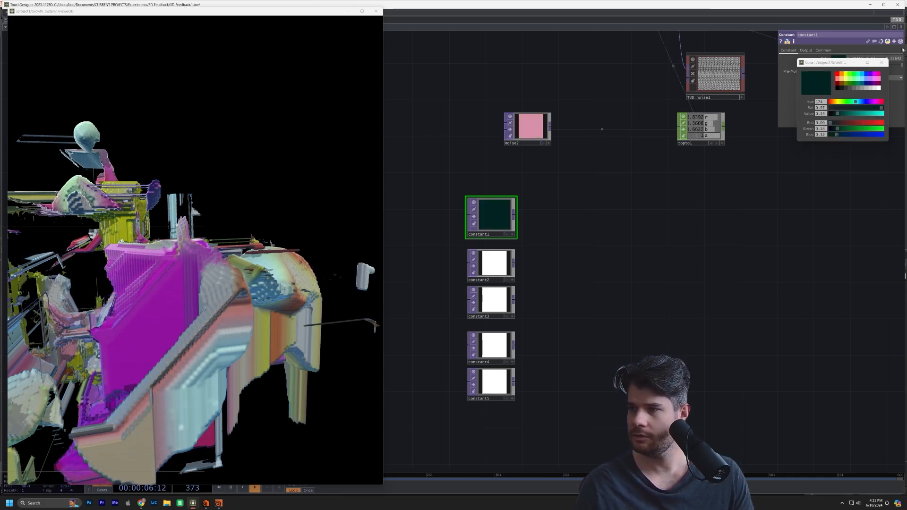
pyautogui.click(886, 62)
# Set constant2's colour to a dark teal with hue 175, saturation 0.99 and value 0.23.
pyautogui.click(490, 264)
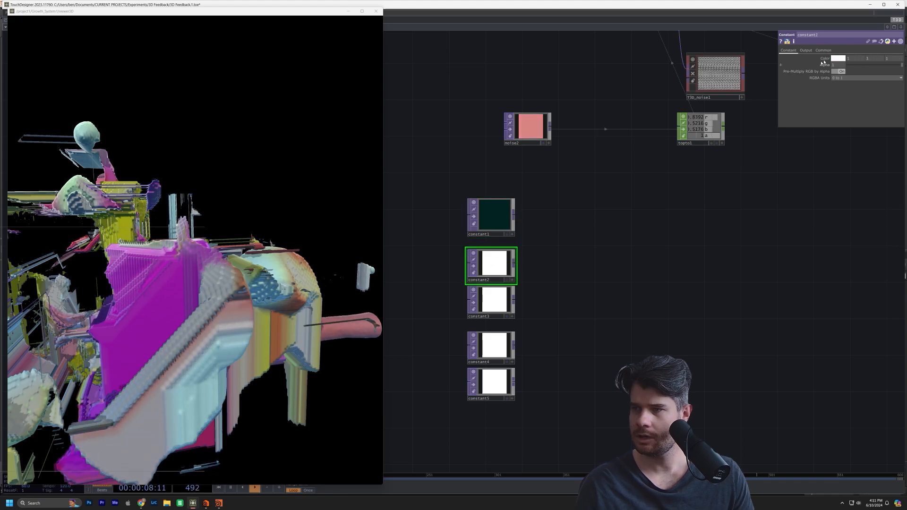
pyautogui.click(843, 58)
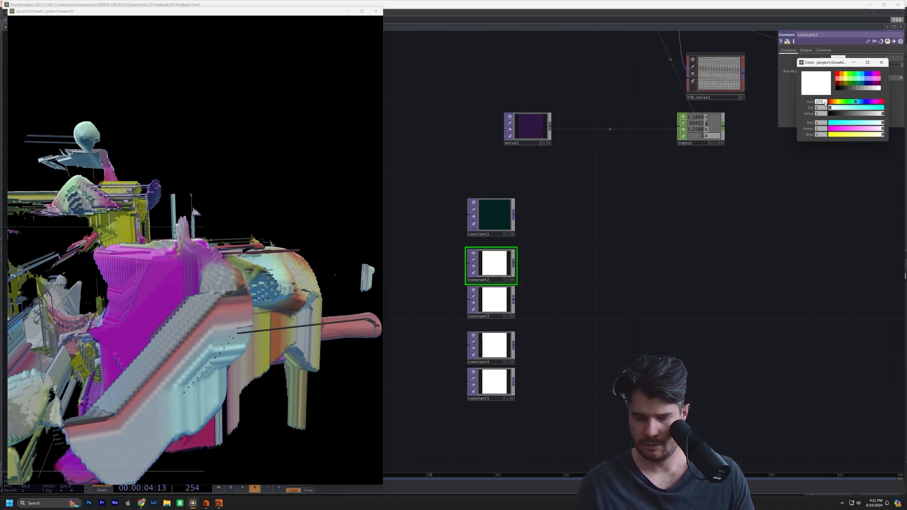
pyautogui.press('Tab')
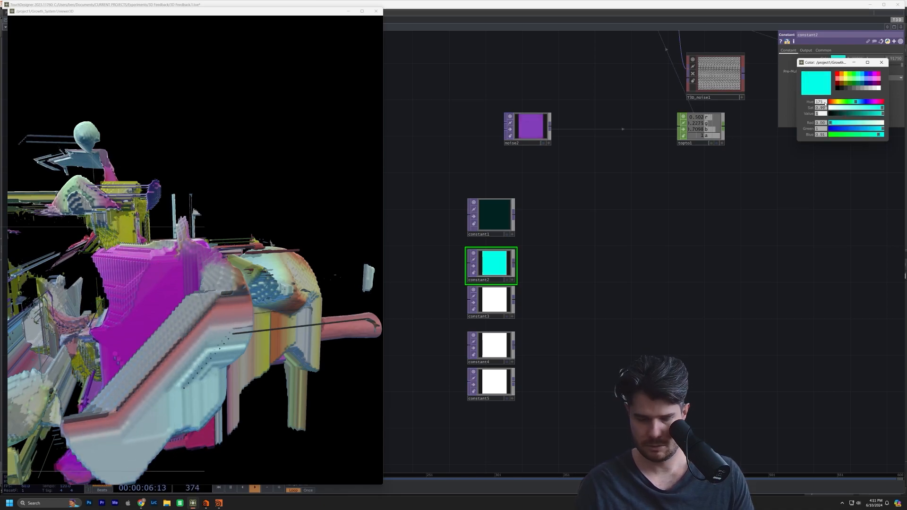
pyautogui.write('0.23')
pyautogui.press('Tab')
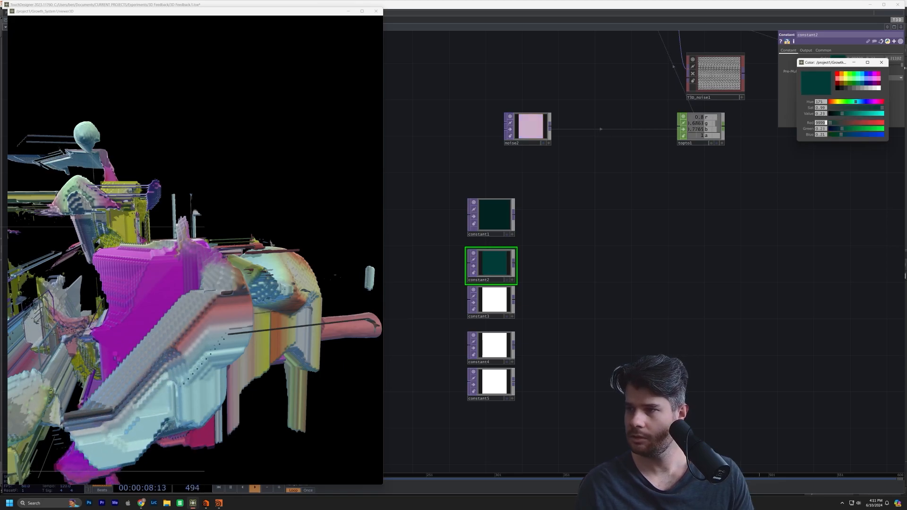
pyautogui.click(876, 63)
# Leave constant3 white and set constant4's colour to orange with hue 33, saturation 0.91 and value 0.91.
pyautogui.click(511, 303)
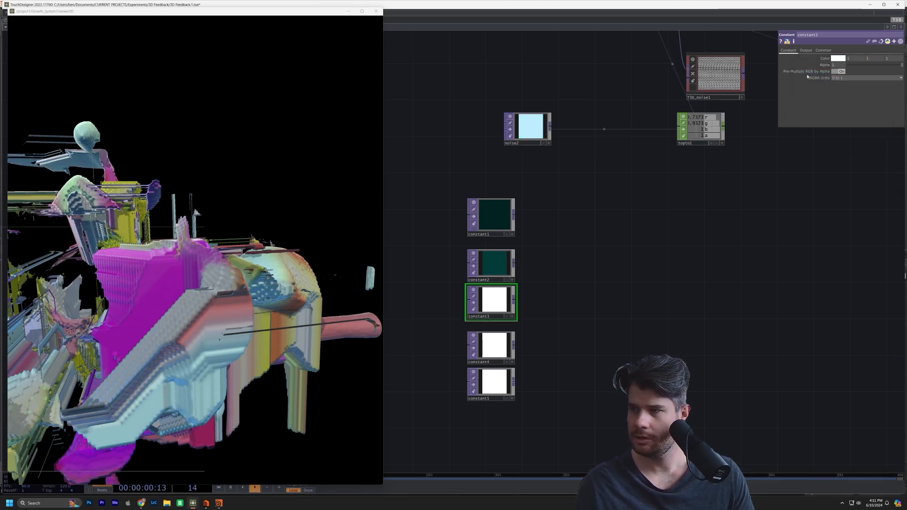
pyautogui.click(840, 58)
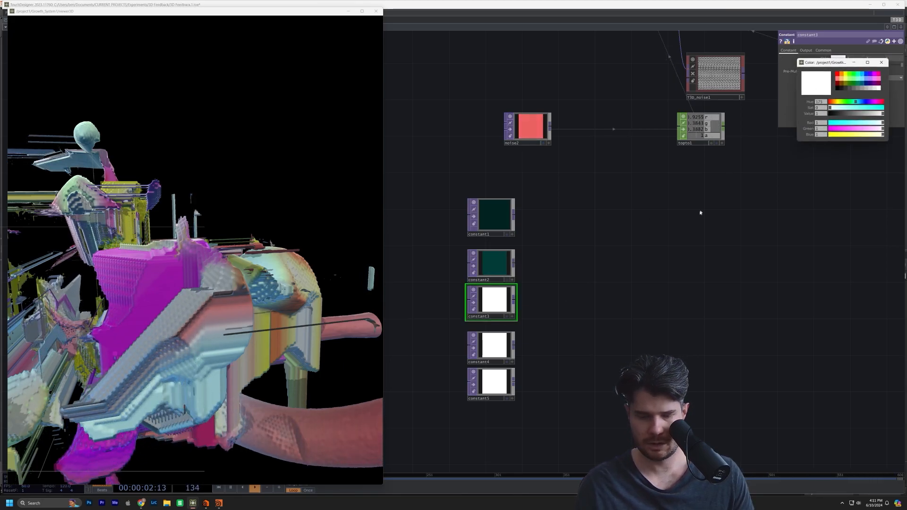
pyautogui.click(504, 340)
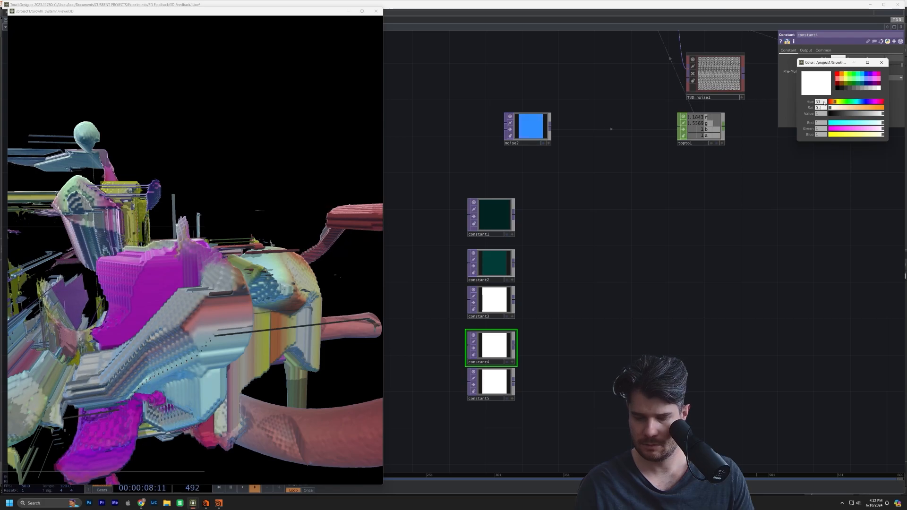
pyautogui.write('1')
pyautogui.press('Tab')
pyautogui.write('0.91')
pyautogui.press('Tab')
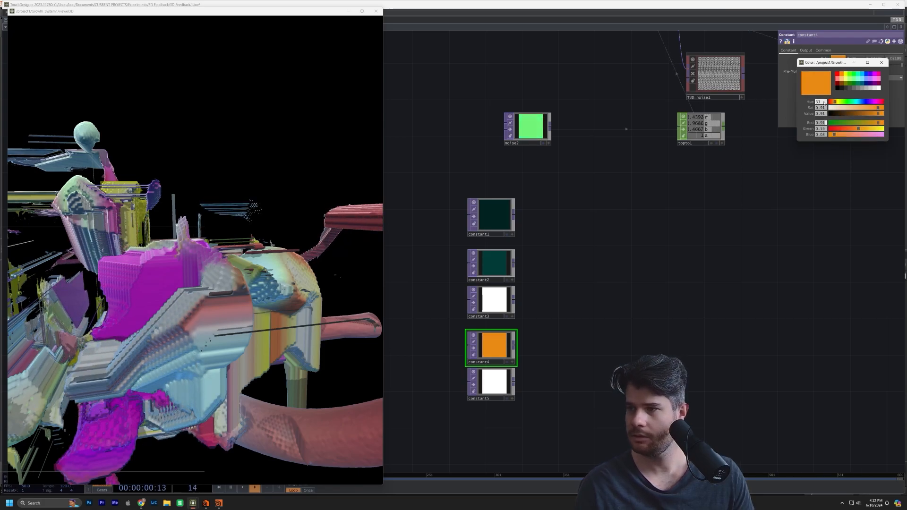
pyautogui.click(882, 63)
# Set constant5's colour to a dark purple with hue 310, saturation 0.81 and value 0.35.
pyautogui.click(496, 390)
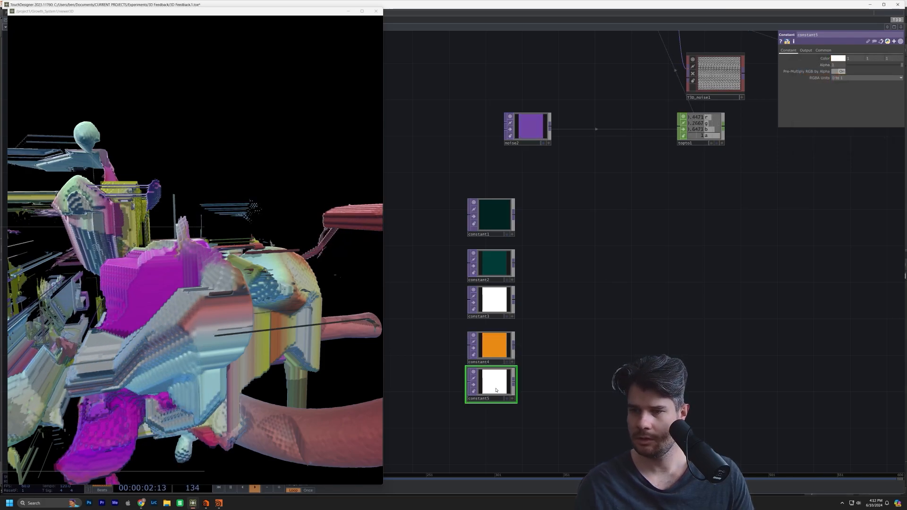
pyautogui.click(838, 58)
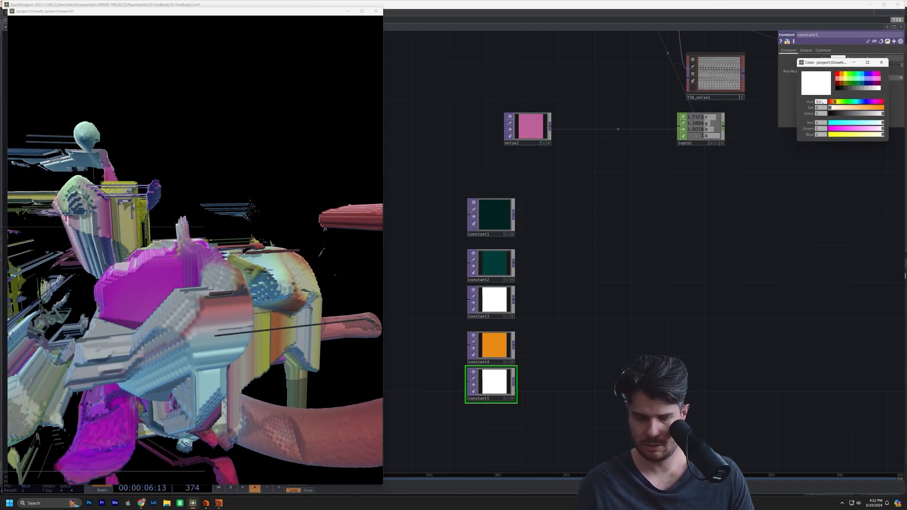
pyautogui.write('0.81')
pyautogui.press('Tab')
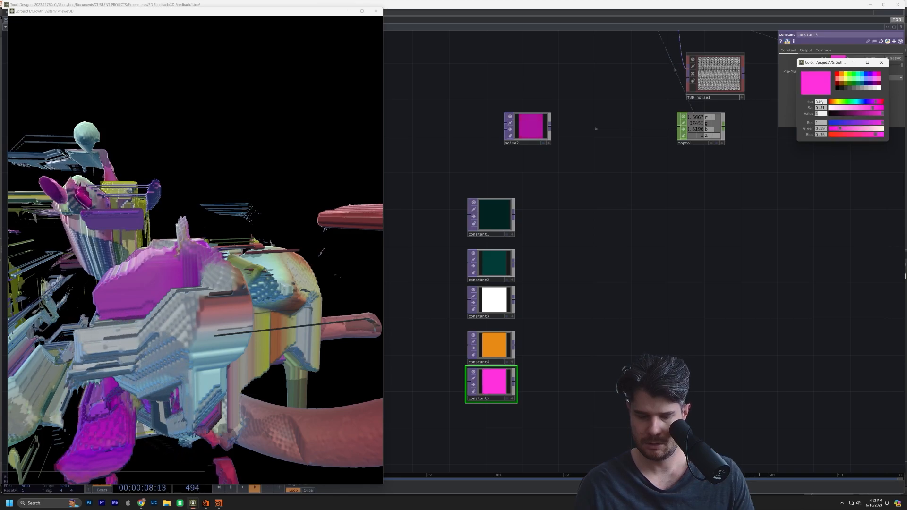
pyautogui.write('0.35')
pyautogui.press('Return')
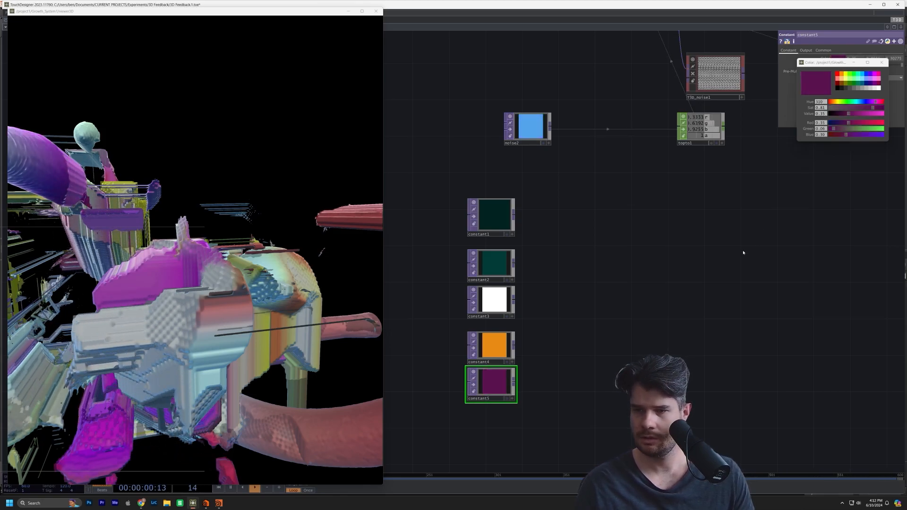
pyautogui.click(881, 63)
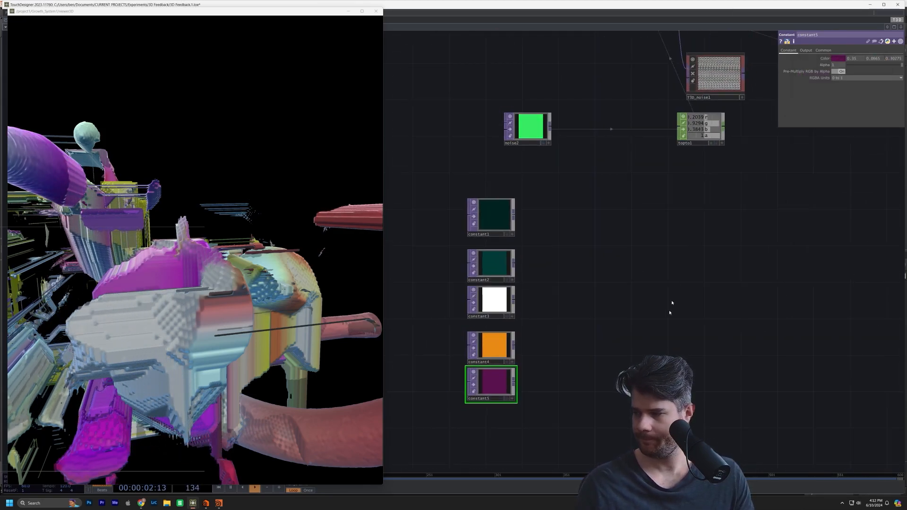
# Add a Switch TOP beside the colour column and connect all five Constant TOPs to it in order.
pyautogui.press('Tab')
pyautogui.write('sw')
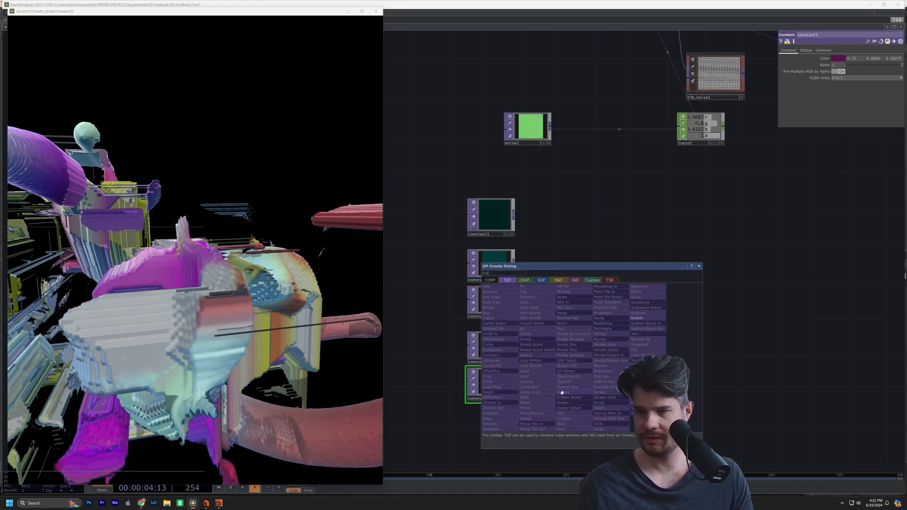
pyautogui.press('Return')
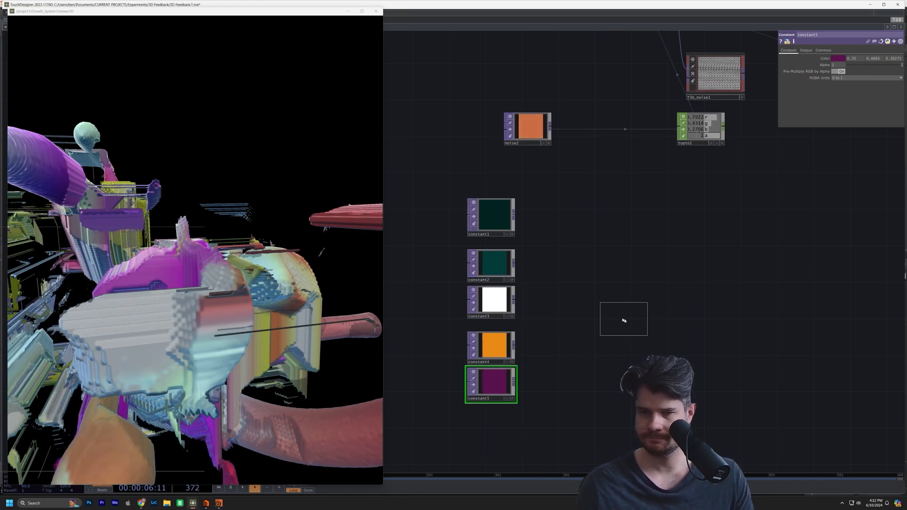
pyautogui.click(608, 315)
pyautogui.moveTo(464, 189); pyautogui.dragTo(586, 423)
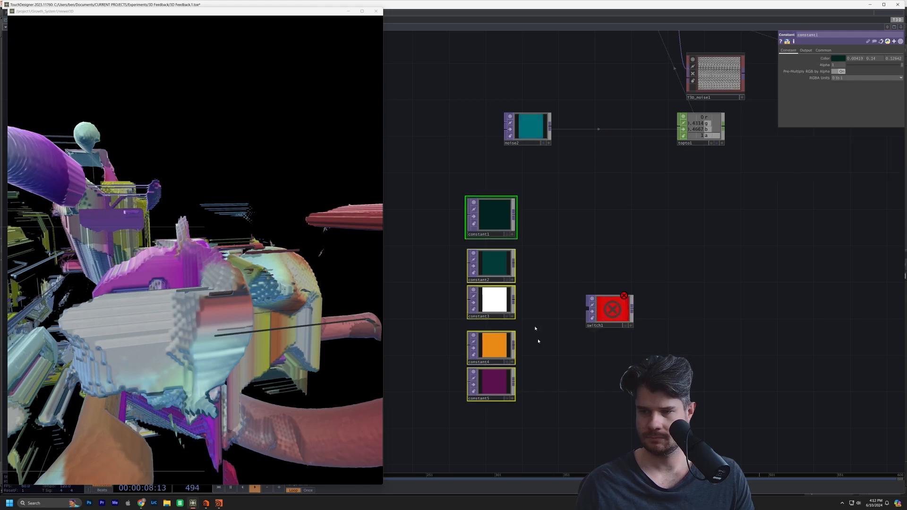
pyautogui.click(619, 312)
pyautogui.moveTo(620, 314); pyautogui.dragTo(647, 286)
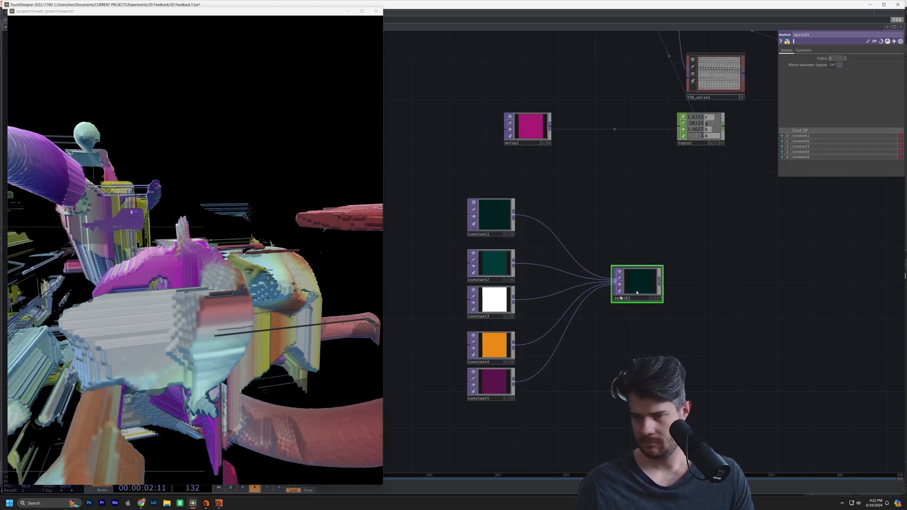
# Even out the vertical spacing of the five Constant TOPs in their column.
pyautogui.moveTo(490, 346); pyautogui.dragTo(490, 337)
pyautogui.moveTo(498, 373); pyautogui.dragTo(498, 365)
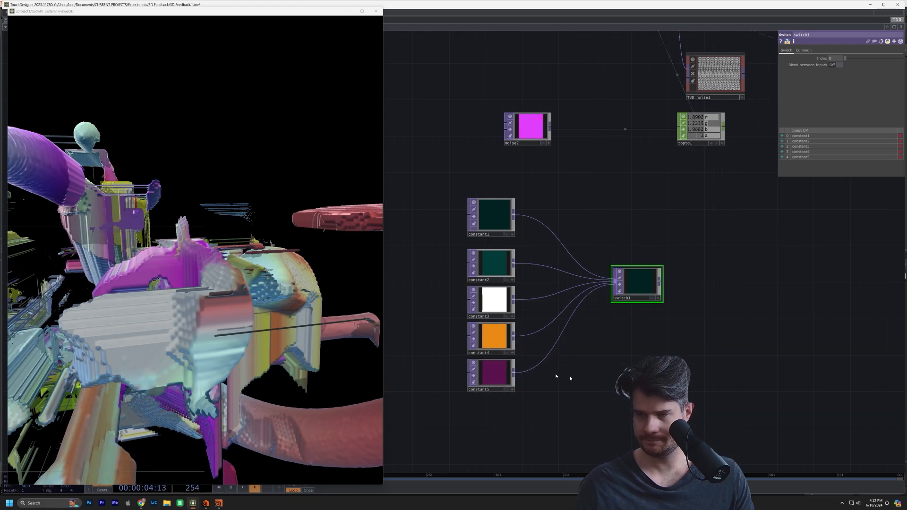
pyautogui.moveTo(481, 208); pyautogui.dragTo(481, 217)
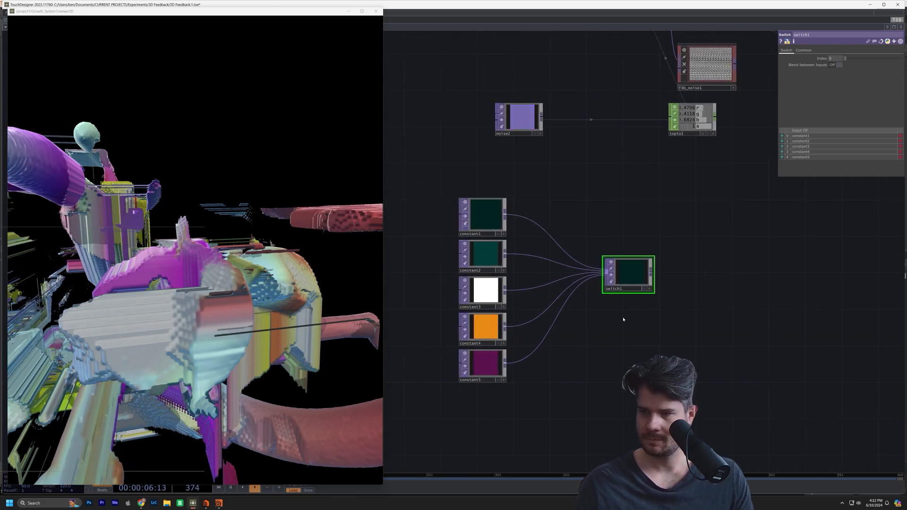
# Add a Pattern CHOP in the empty area below switch1.
pyautogui.moveTo(631, 355); pyautogui.dragTo(617, 334)
pyautogui.press('Tab')
pyautogui.click(549, 260)
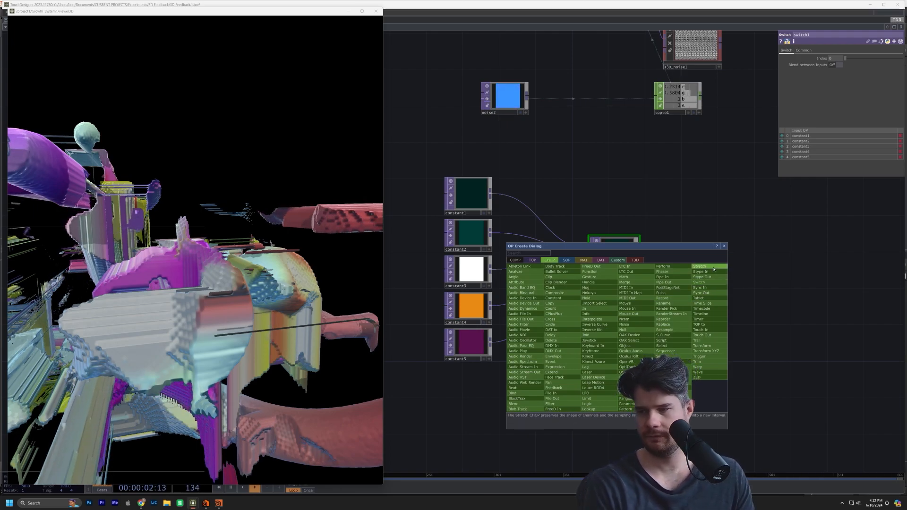
pyautogui.write('pa')
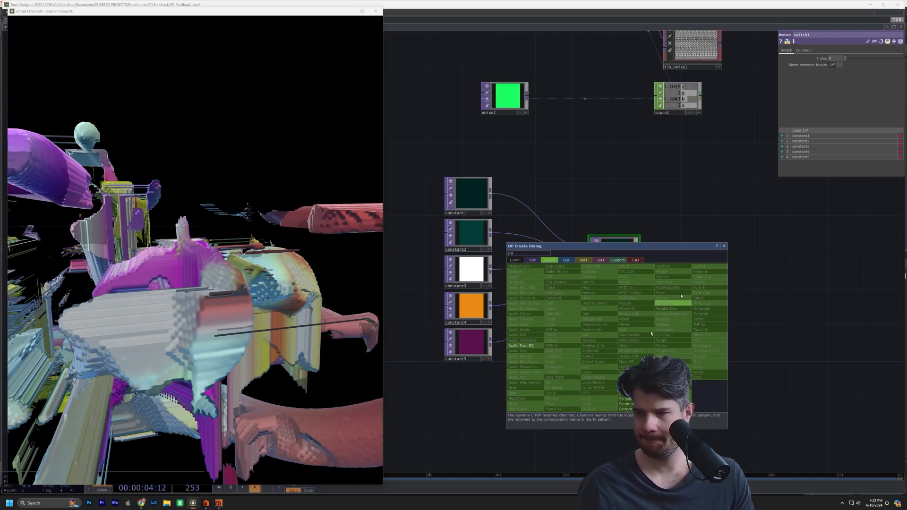
pyautogui.click(634, 407)
pyautogui.click(631, 407)
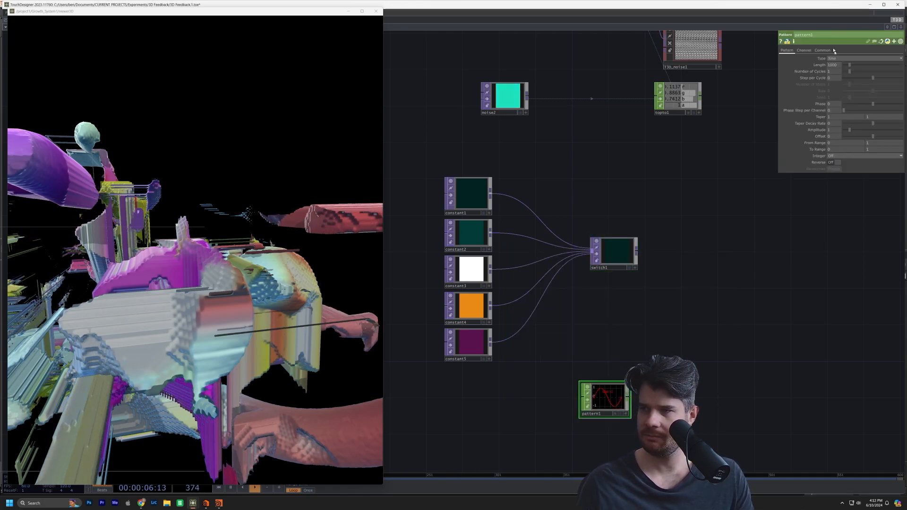
# Set pattern1 to Random Non-Repeating Integers with length 1 and To Range 0 to 4, and trigger Randomize.
pyautogui.click(855, 58)
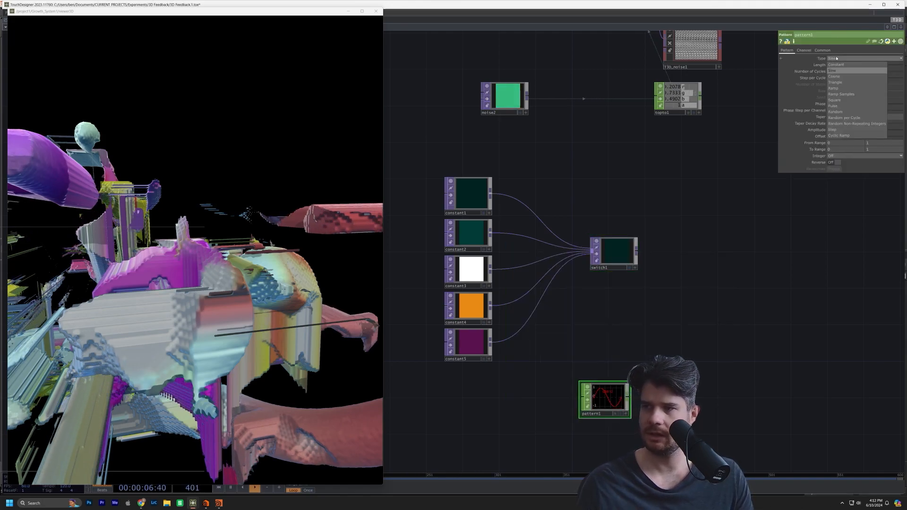
pyautogui.click(858, 124)
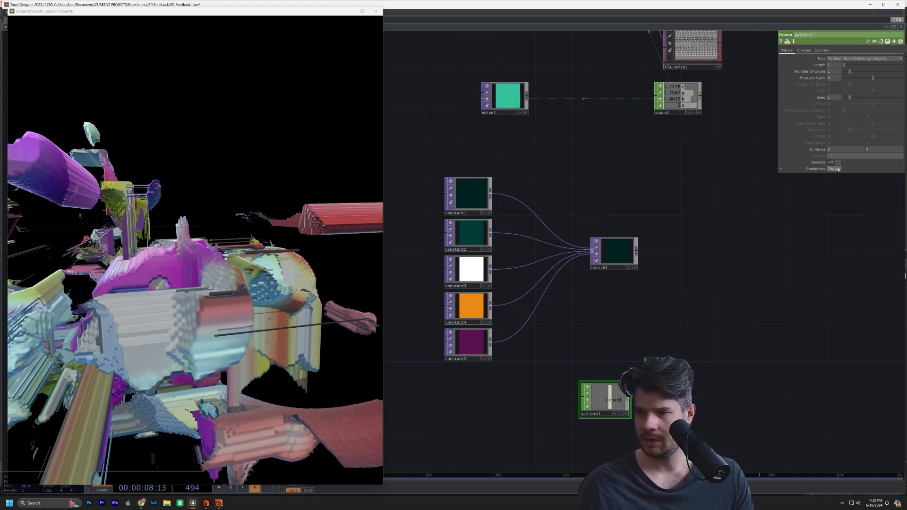
pyautogui.click(837, 170)
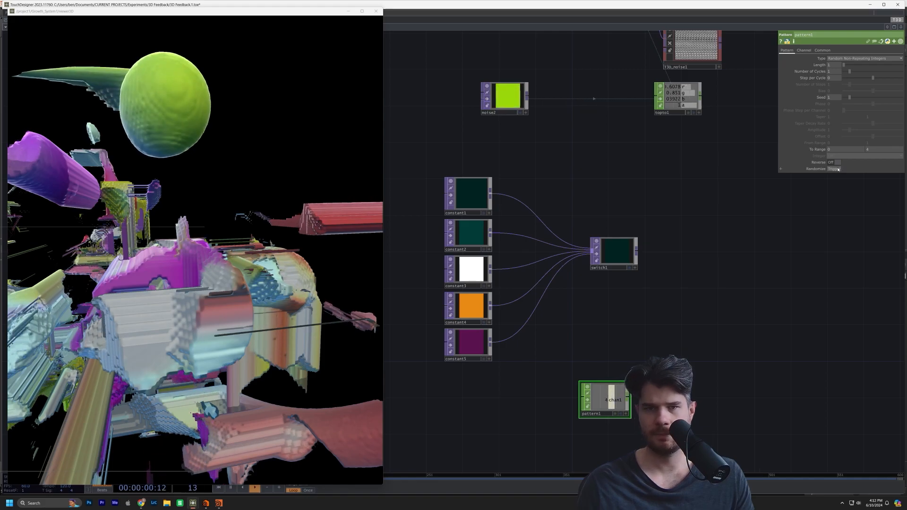
pyautogui.moveTo(160, 165); pyautogui.dragTo(306, 330)
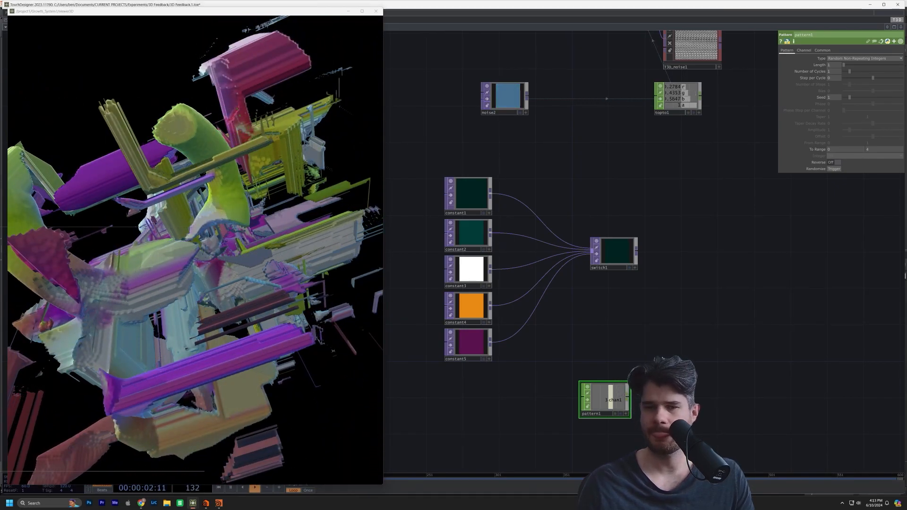
pyautogui.moveTo(671, 338); pyautogui.dragTo(670, 318)
pyautogui.moveTo(116, 277); pyautogui.dragTo(165, 252)
pyautogui.moveTo(618, 231); pyautogui.dragTo(617, 251)
pyautogui.scroll(3, 615, 361)
pyautogui.click(616, 379)
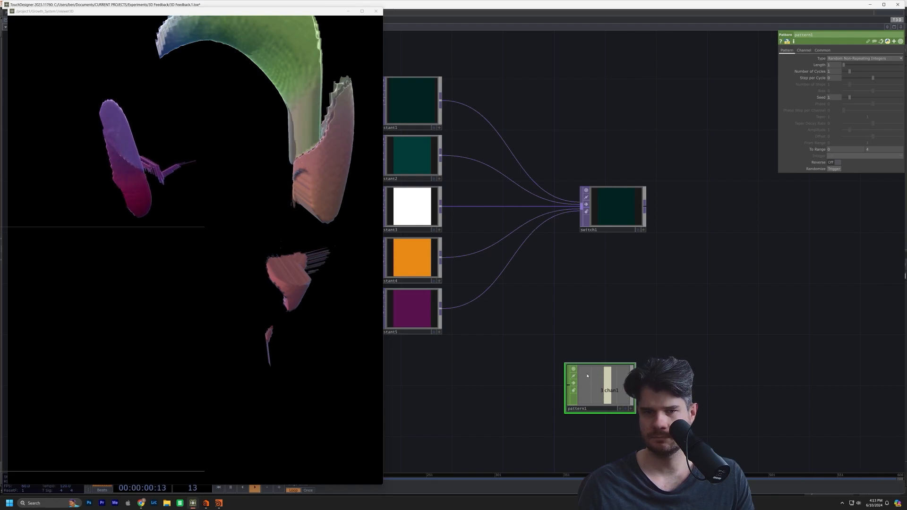
# Add a Constant CHOP below the colour column and drive its chan1 value with an absolute frame count expression.
pyautogui.moveTo(591, 361); pyautogui.dragTo(665, 354)
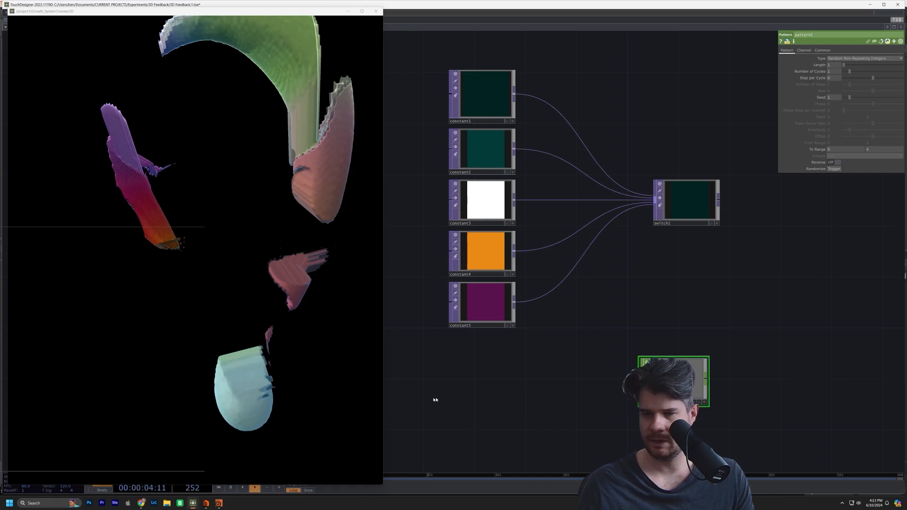
pyautogui.press('Tab')
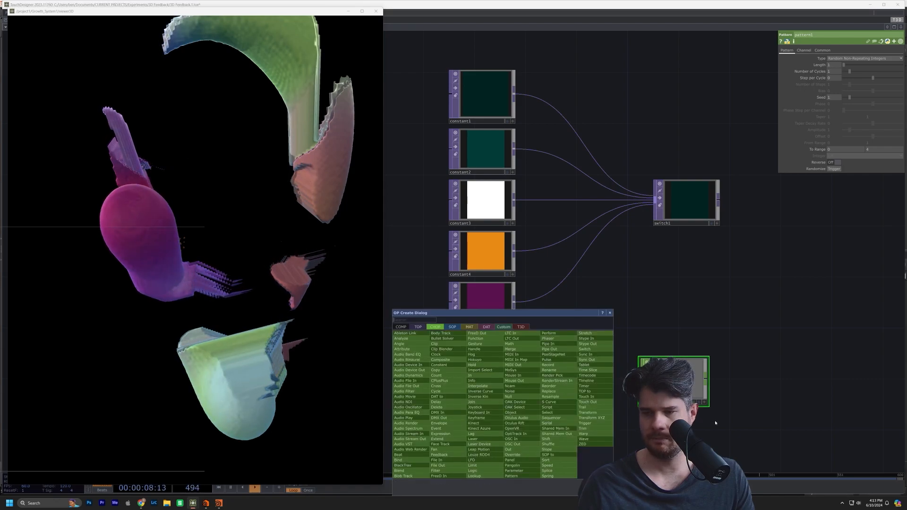
pyautogui.write('co')
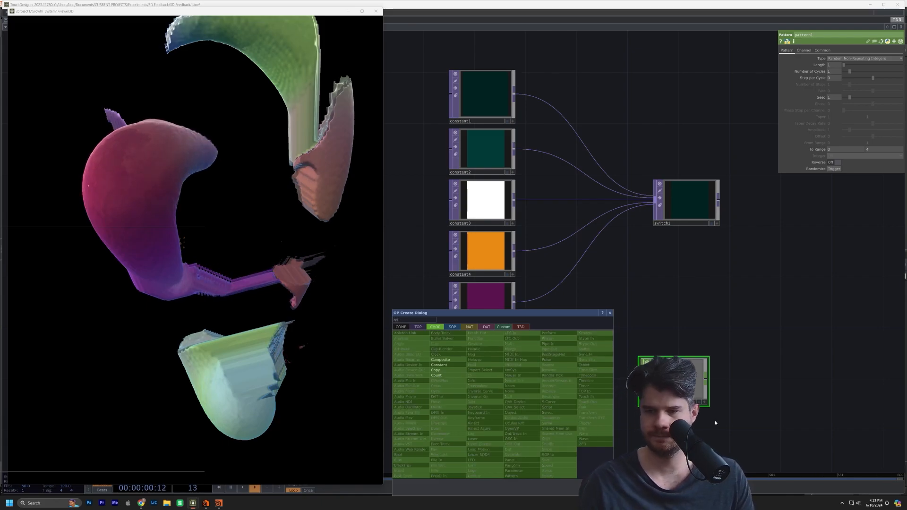
pyautogui.click(459, 364)
pyautogui.click(473, 406)
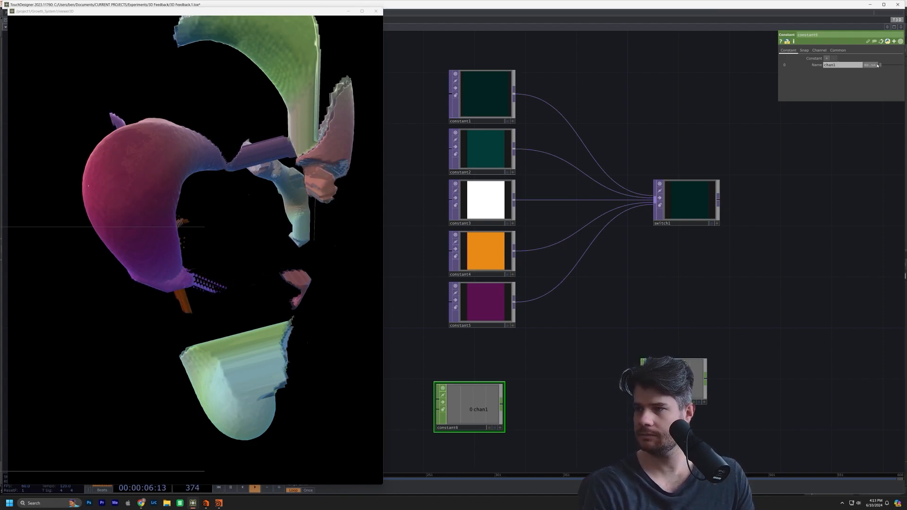
pyautogui.press('Return')
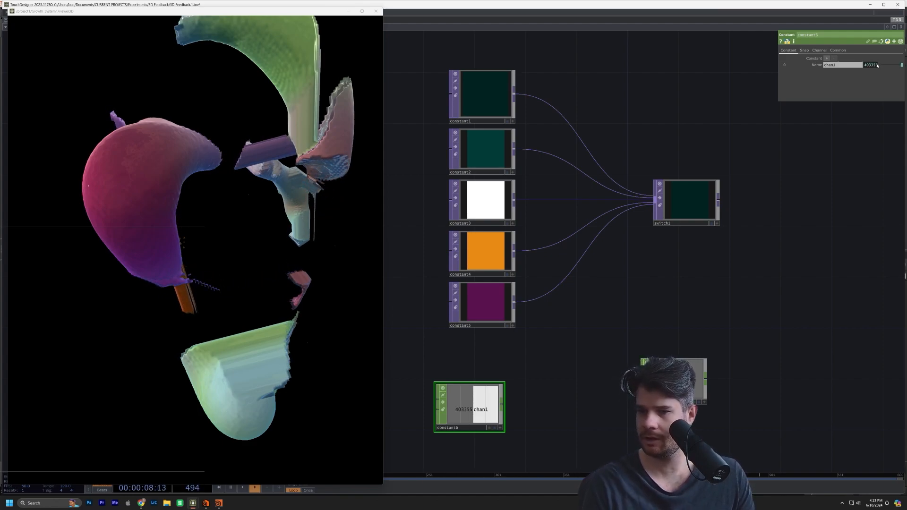
# Add a Logic CHOP fed by the frame-count Constant CHOP and set its Convert Input to On When Value Changed.
pyautogui.moveTo(549, 433); pyautogui.dragTo(547, 375)
pyautogui.press('Tab')
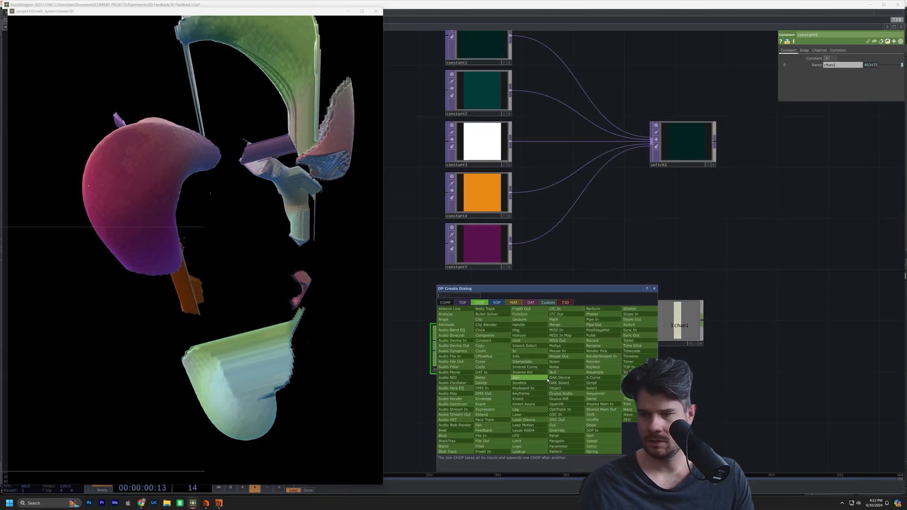
pyautogui.press('Escape')
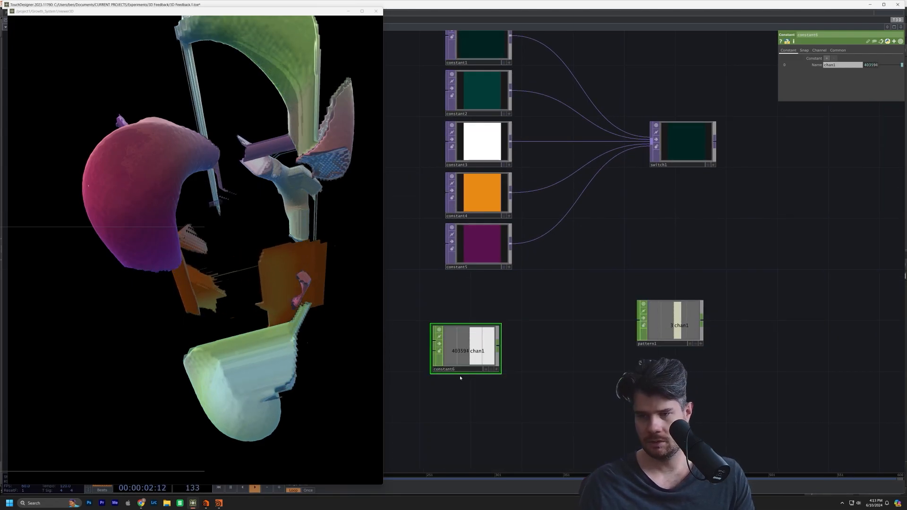
pyautogui.scroll(3, 584, 373)
pyautogui.press('Tab')
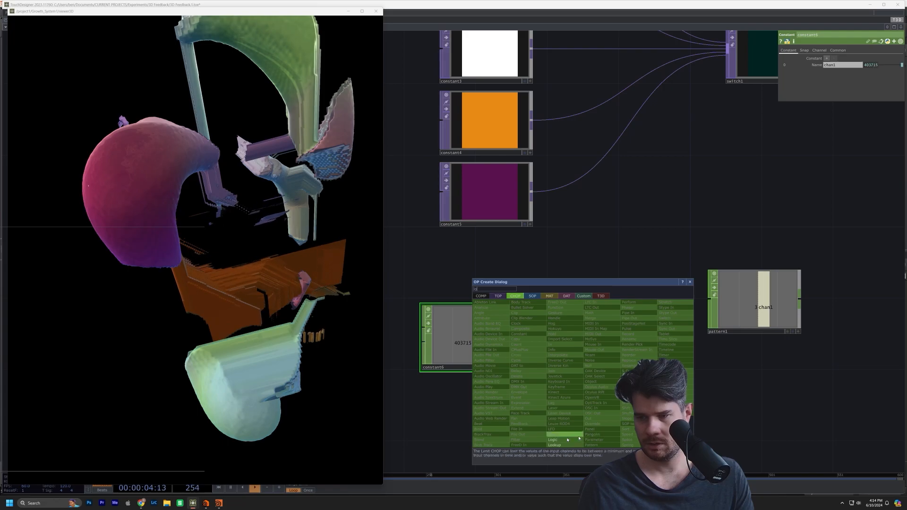
pyautogui.click(553, 439)
pyautogui.click(586, 344)
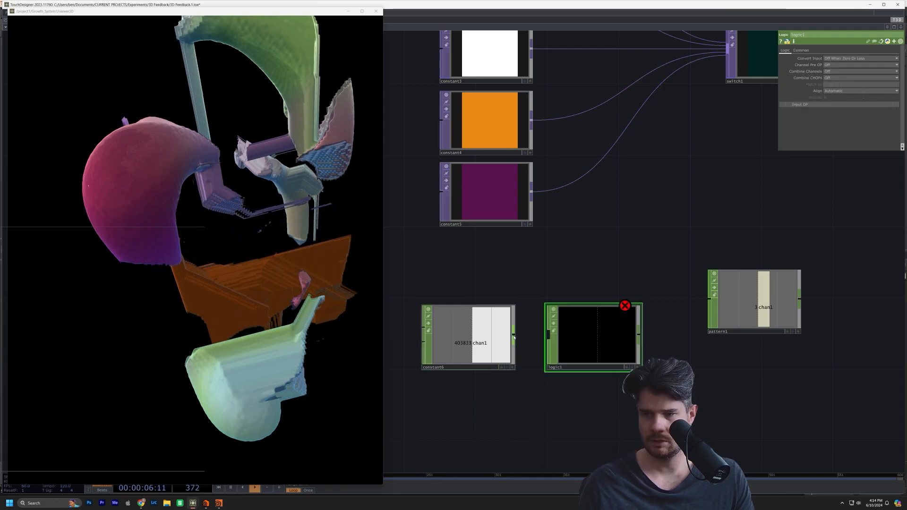
pyautogui.moveTo(514, 337); pyautogui.dragTo(549, 335)
pyautogui.click(878, 59)
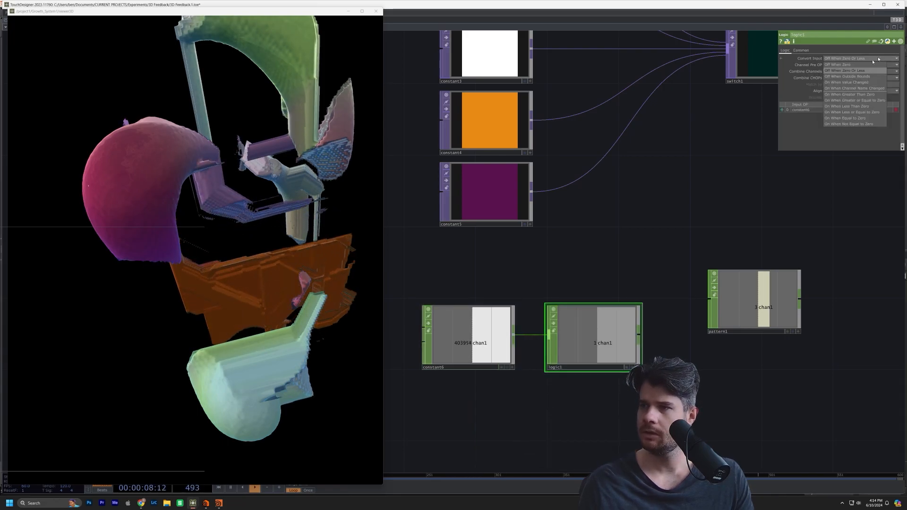
pyautogui.click(863, 84)
# Move pattern1 aside to make room and add a Null CHOP connected after logic1.
pyautogui.moveTo(752, 339); pyautogui.dragTo(629, 367)
pyautogui.click(620, 349)
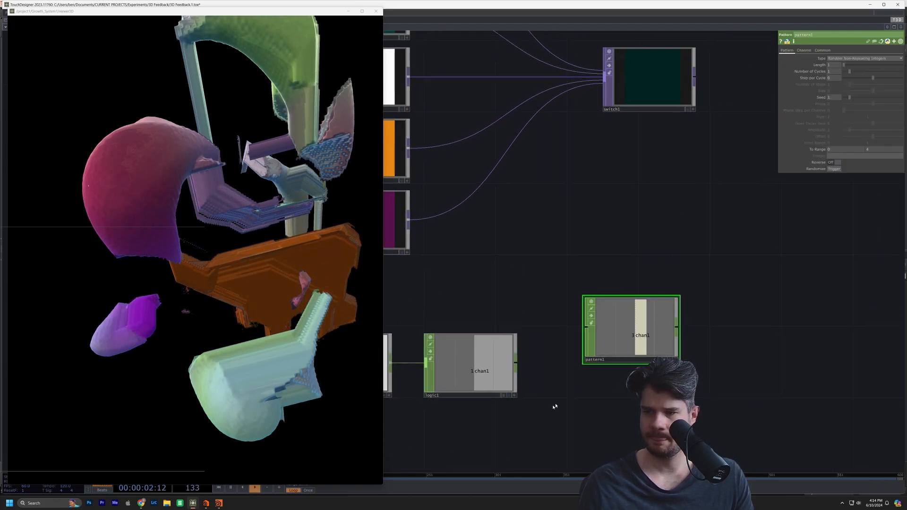
pyautogui.moveTo(628, 328); pyautogui.dragTo(696, 330)
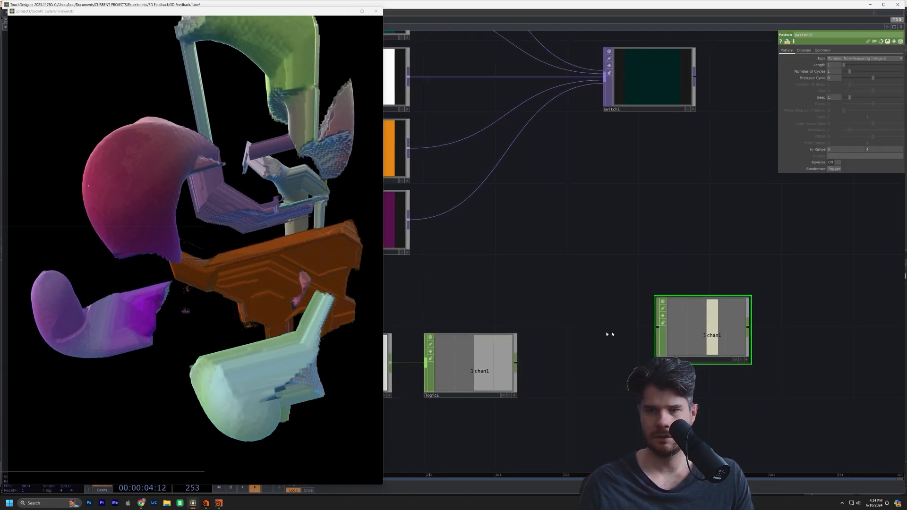
pyautogui.press('Tab')
pyautogui.write('nul')
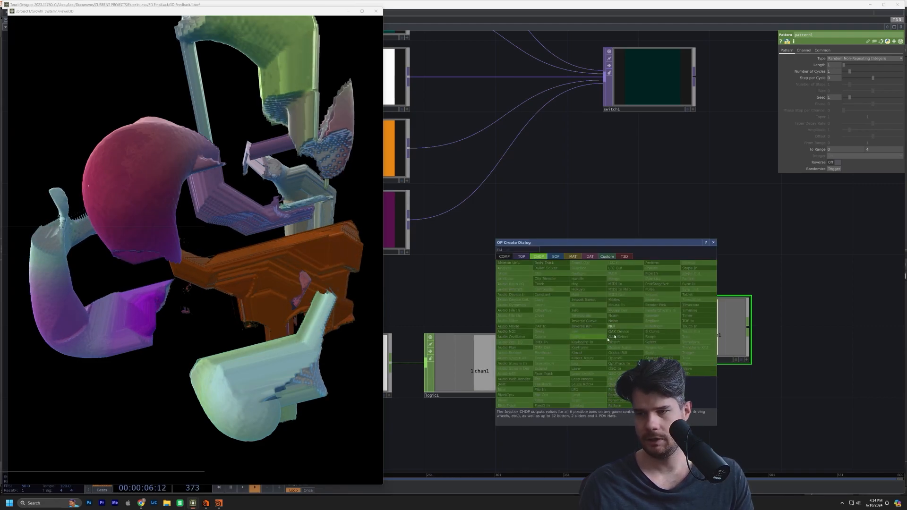
pyautogui.click(615, 327)
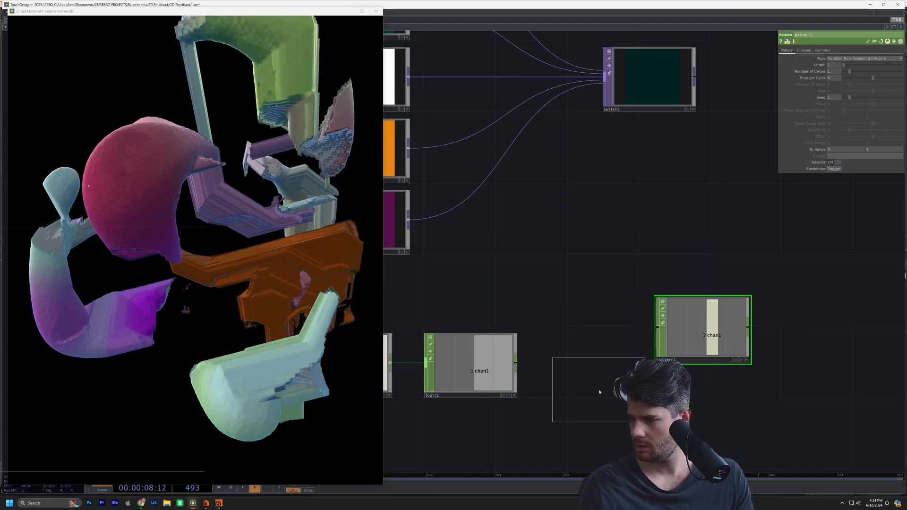
pyautogui.click(585, 366)
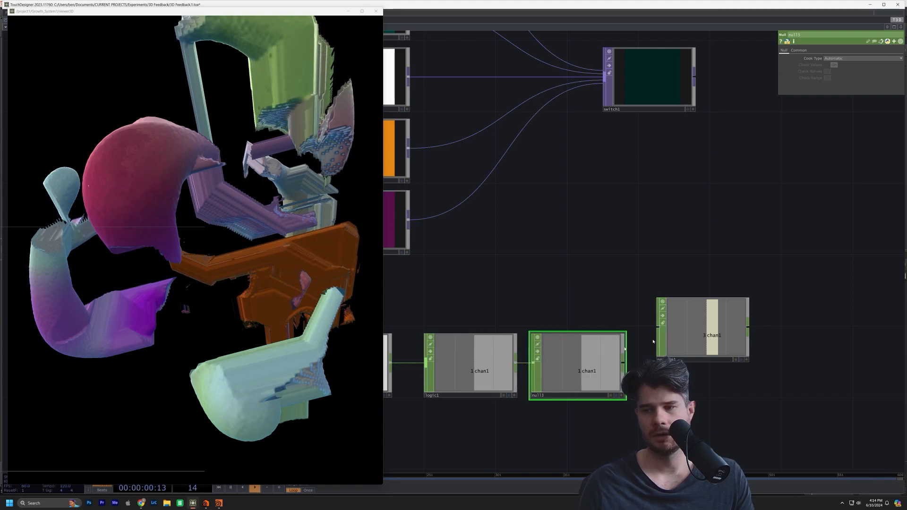
# Line up pattern1 with null1 and drive its Randomize pulse with null1's chan1.
pyautogui.moveTo(694, 331); pyautogui.dragTo(692, 365)
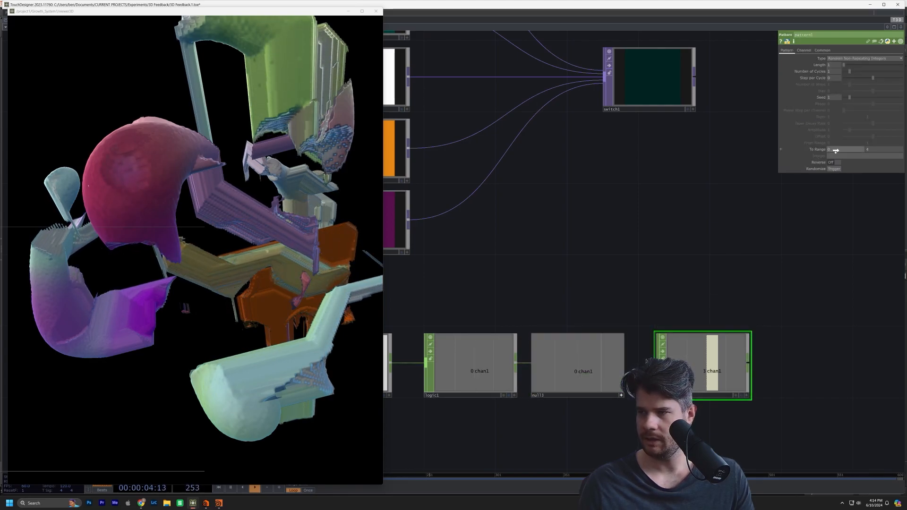
pyautogui.click(838, 169)
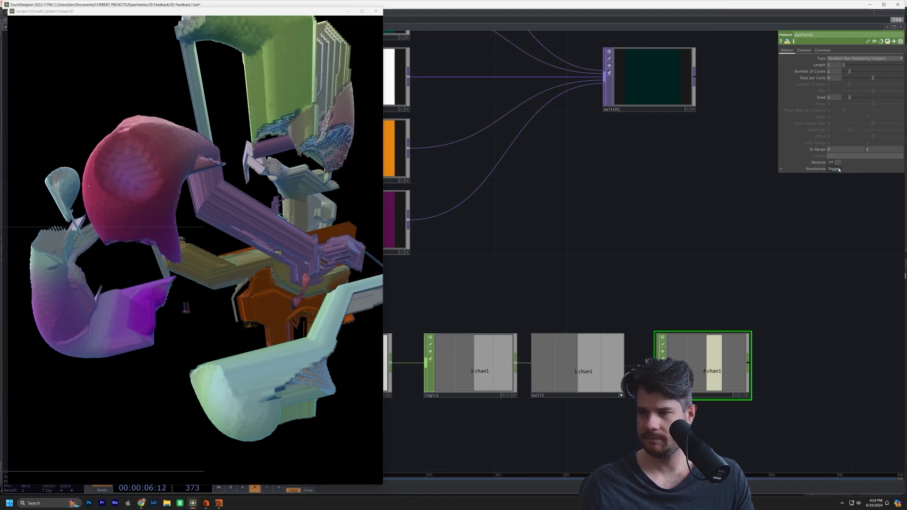
# Drive switch1's Index with pattern1's chan1 and make switch1 the source of the topto1 CHOP.
pyautogui.scroll(-5, 705, 227)
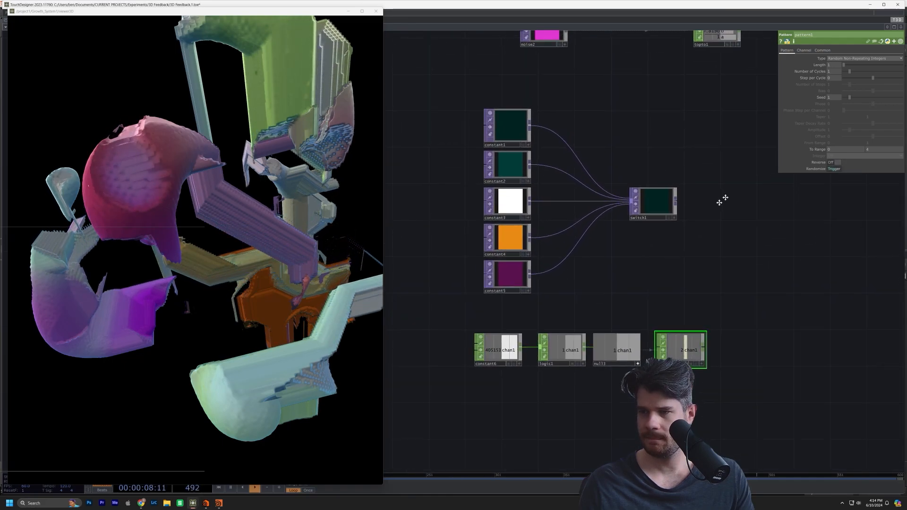
pyautogui.click(642, 215)
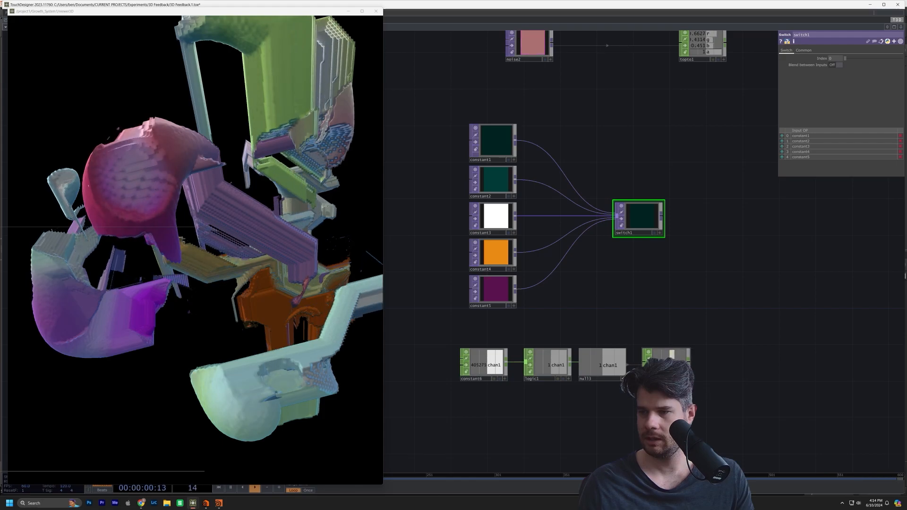
pyautogui.moveTo(833, 59); pyautogui.dragTo(833, 58)
pyautogui.click(836, 59)
pyautogui.moveTo(662, 178); pyautogui.dragTo(585, 284)
pyautogui.moveTo(634, 316); pyautogui.dragTo(546, 203)
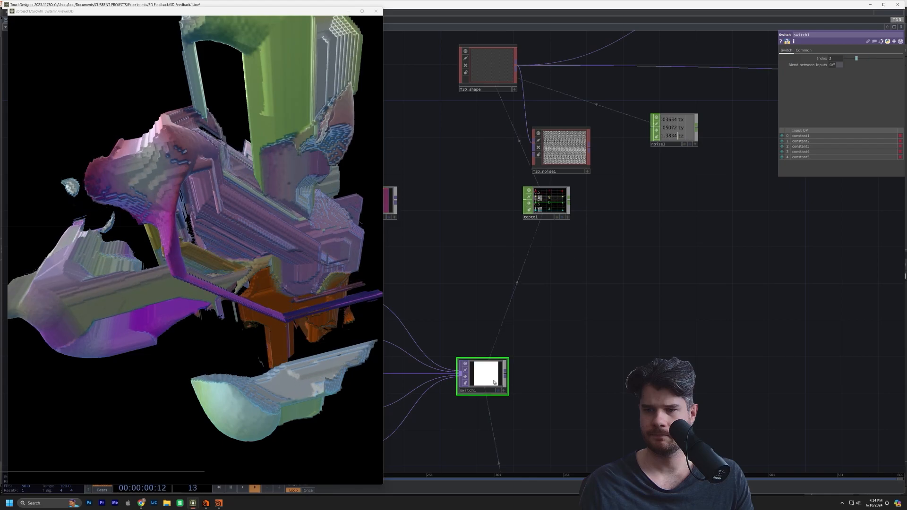
# Select all five Constant TOPs and set their common resolution to 1 by 1.
pyautogui.moveTo(613, 300); pyautogui.dragTo(804, 257)
pyautogui.moveTo(434, 209); pyautogui.dragTo(561, 443, button='right')
pyautogui.click(824, 51)
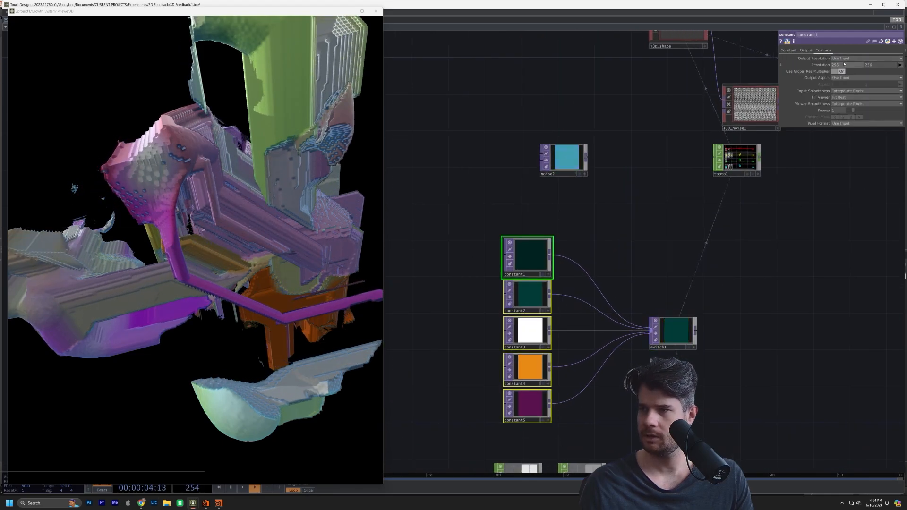
pyautogui.click(866, 66)
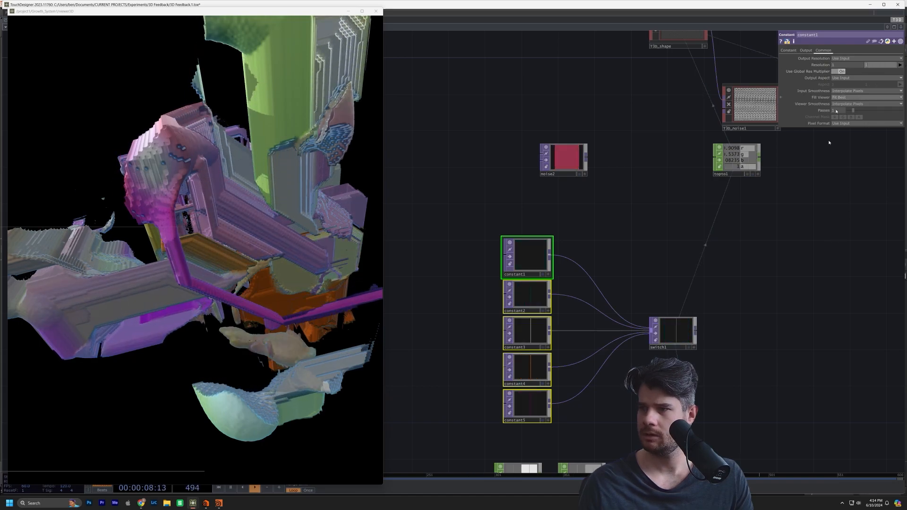
pyautogui.write('1')
pyautogui.press('Return')
# Restart the feedback growth and examine the palette colours from different angles in the 3D viewer.
pyautogui.moveTo(805, 207); pyautogui.dragTo(698, 367)
pyautogui.press('1')
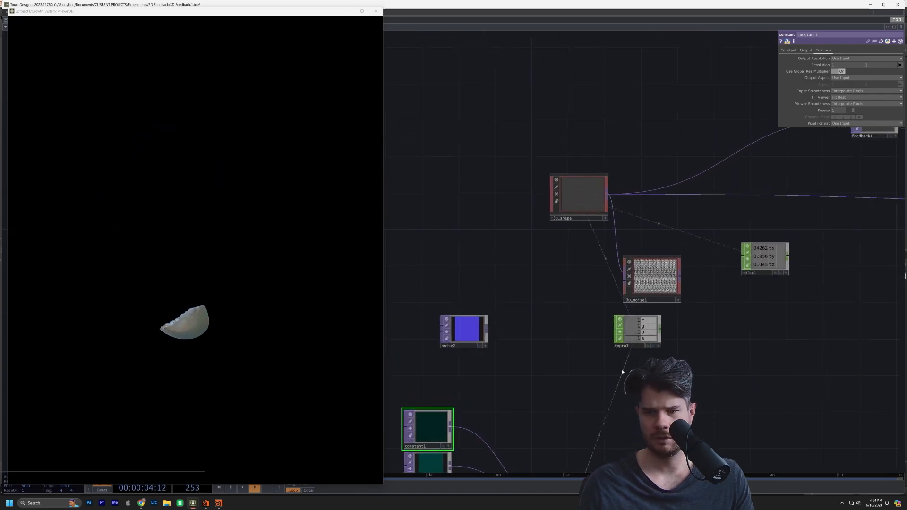
pyautogui.click(228, 343)
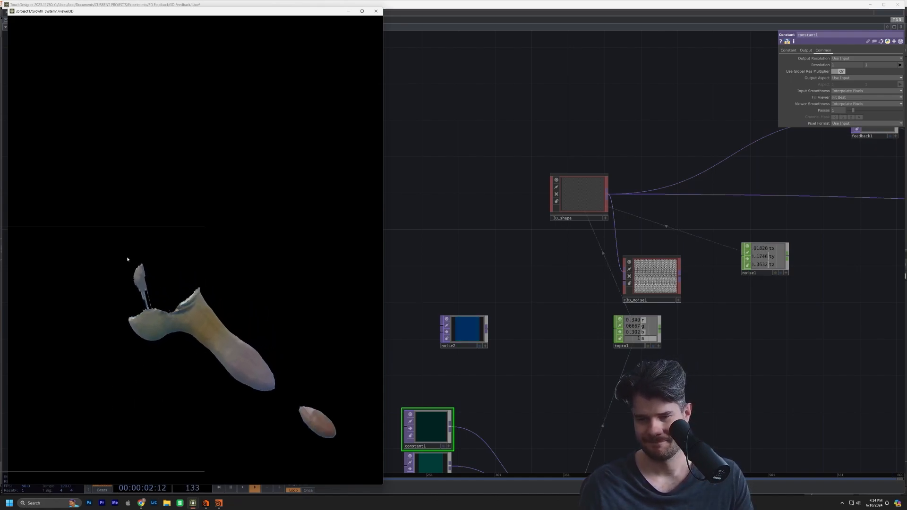
pyautogui.moveTo(334, 391); pyautogui.dragTo(124, 344)
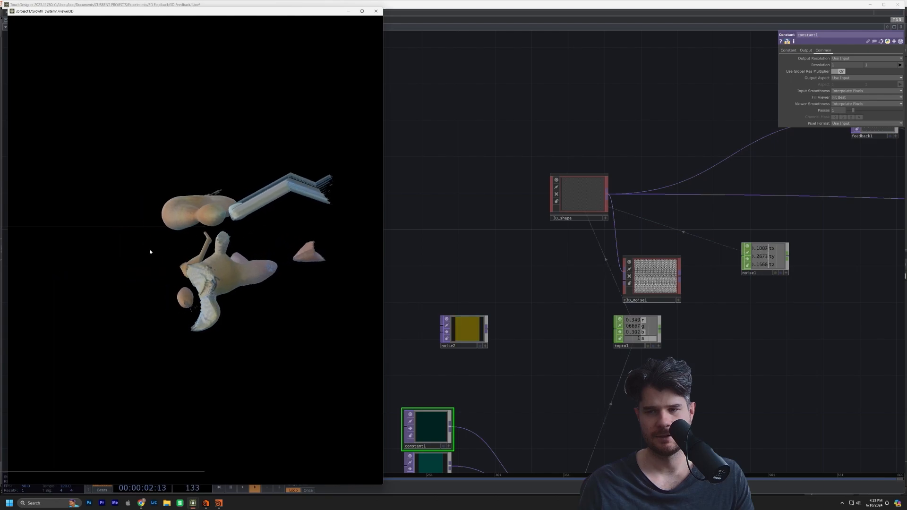
# Switch the red, green and blue Fill Color channels of T3D_shape from the CHOP reference to constant values of 1.
pyautogui.click(575, 191)
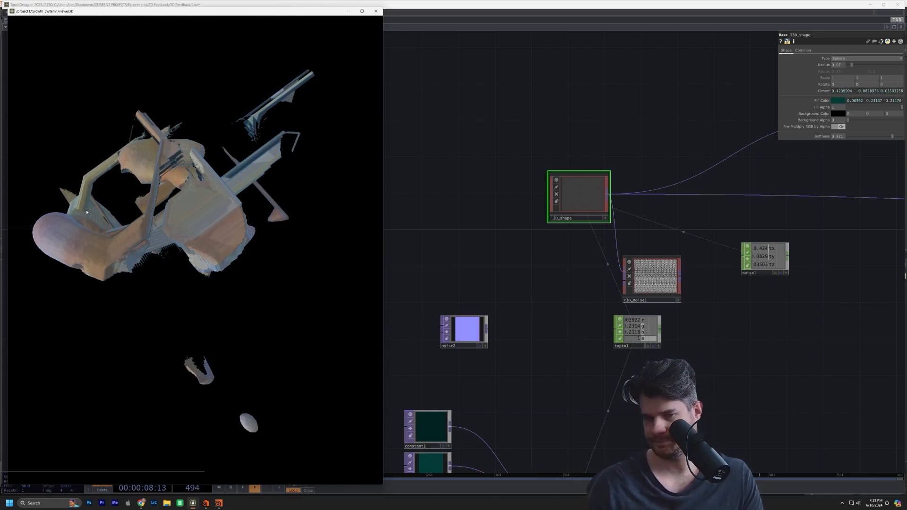
pyautogui.click(827, 100)
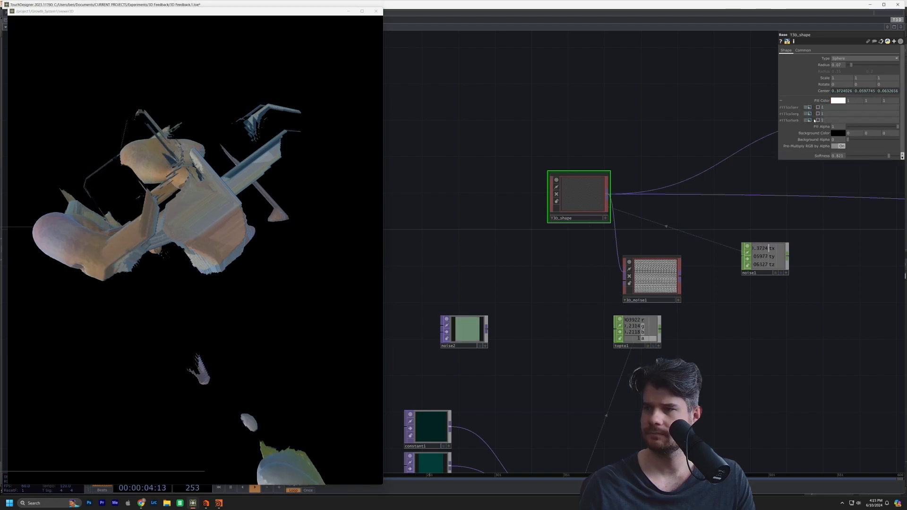
pyautogui.moveTo(213, 365); pyautogui.dragTo(139, 281)
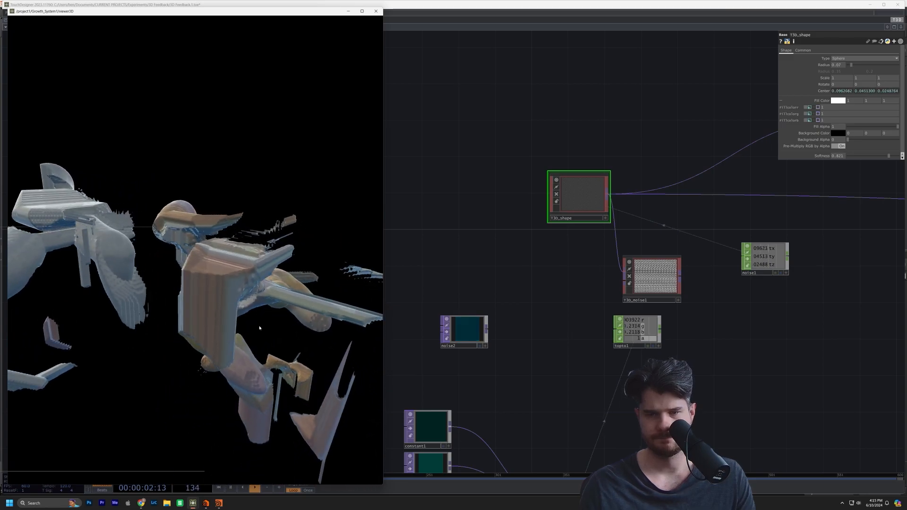
# Lower T3D_shape's Fill Alpha to 0.236 and restart the feedback growth.
pyautogui.click(857, 128)
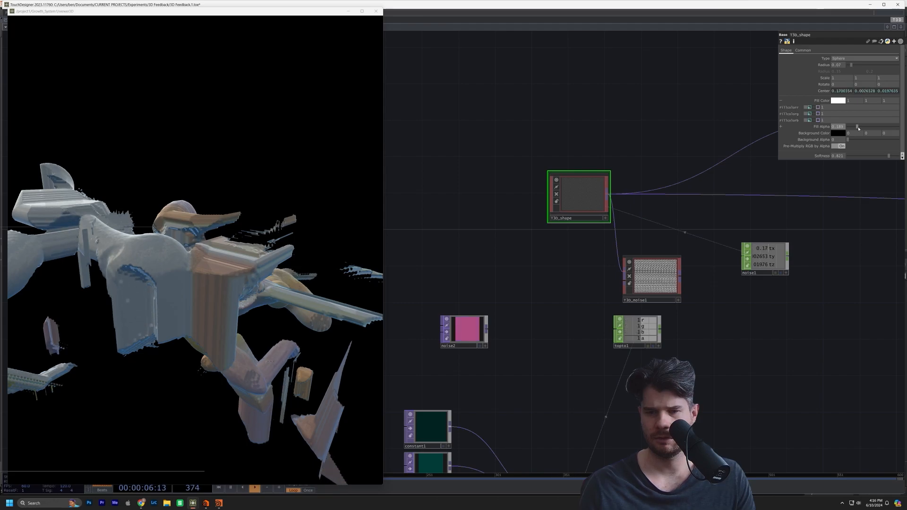
pyautogui.moveTo(860, 128); pyautogui.dragTo(861, 129)
pyautogui.moveTo(274, 396); pyautogui.dragTo(460, 398)
pyautogui.press('1')
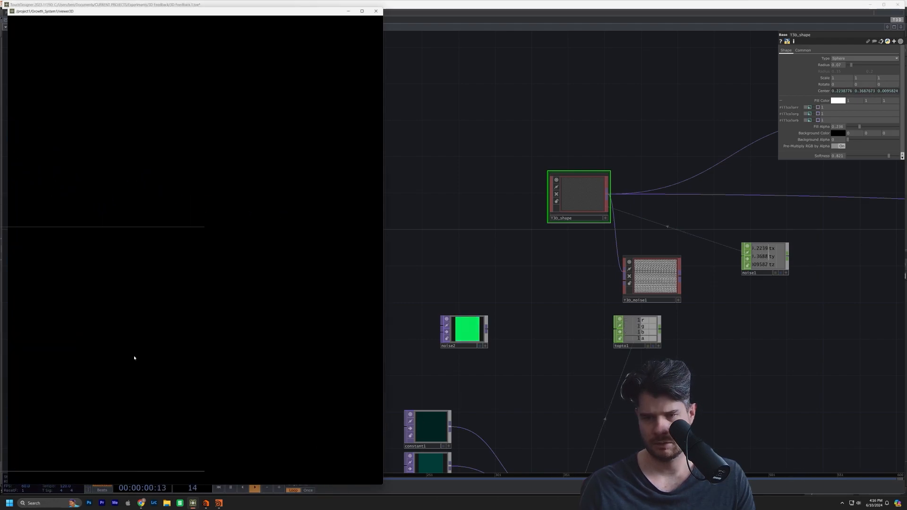